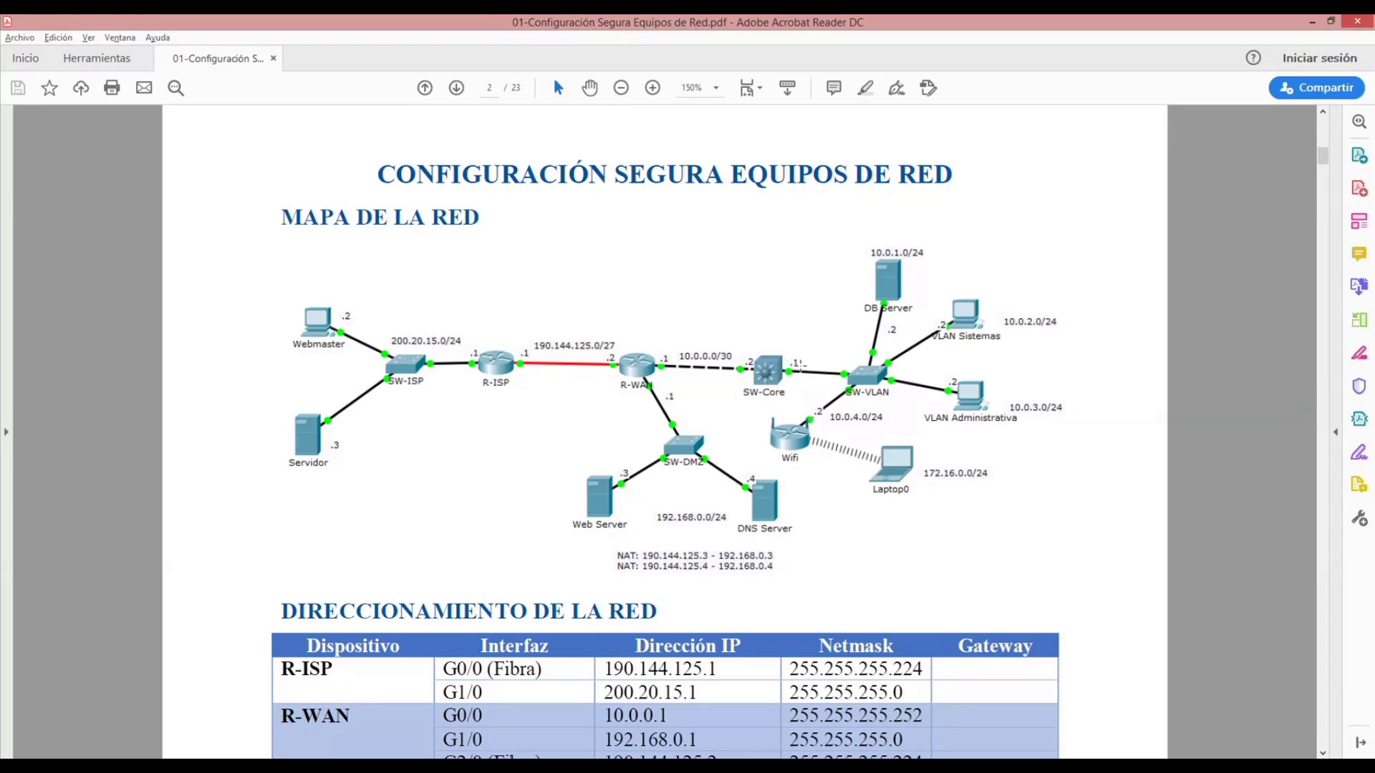
- Review the network addressing table's interfaces, IP addresses, netmasks and gateways, including the Web Server's two addresses
scroll(830, 471, down, 6)
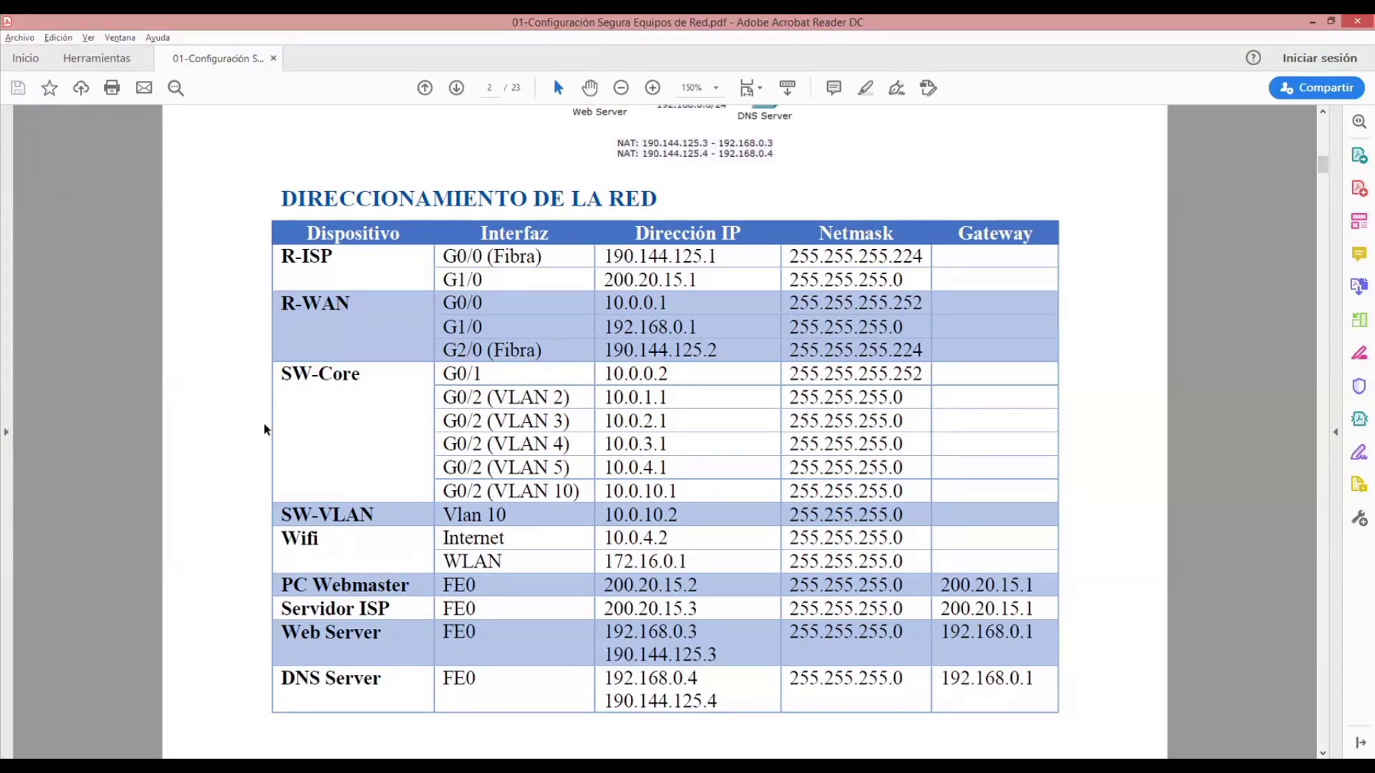
scroll(429, 477, down, 1)
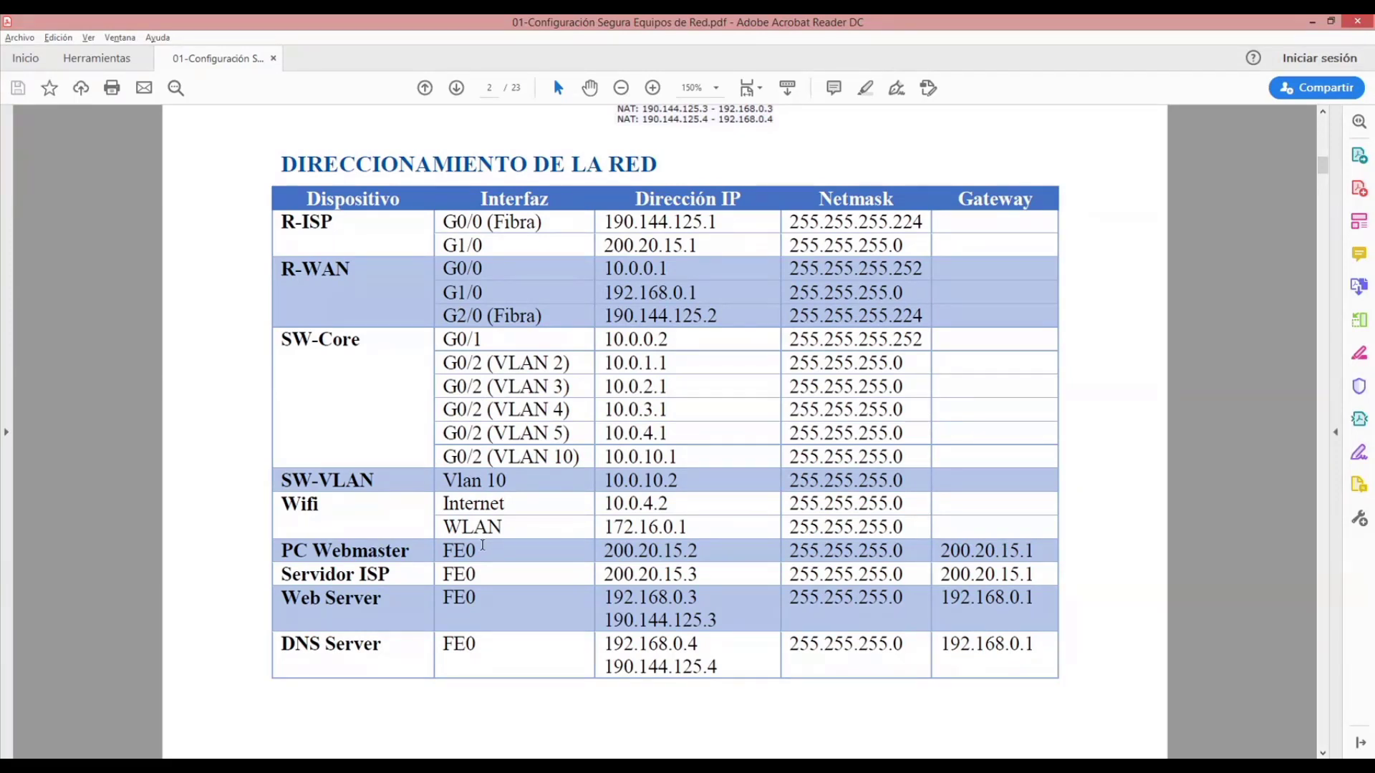
scroll(355, 562, down, 1)
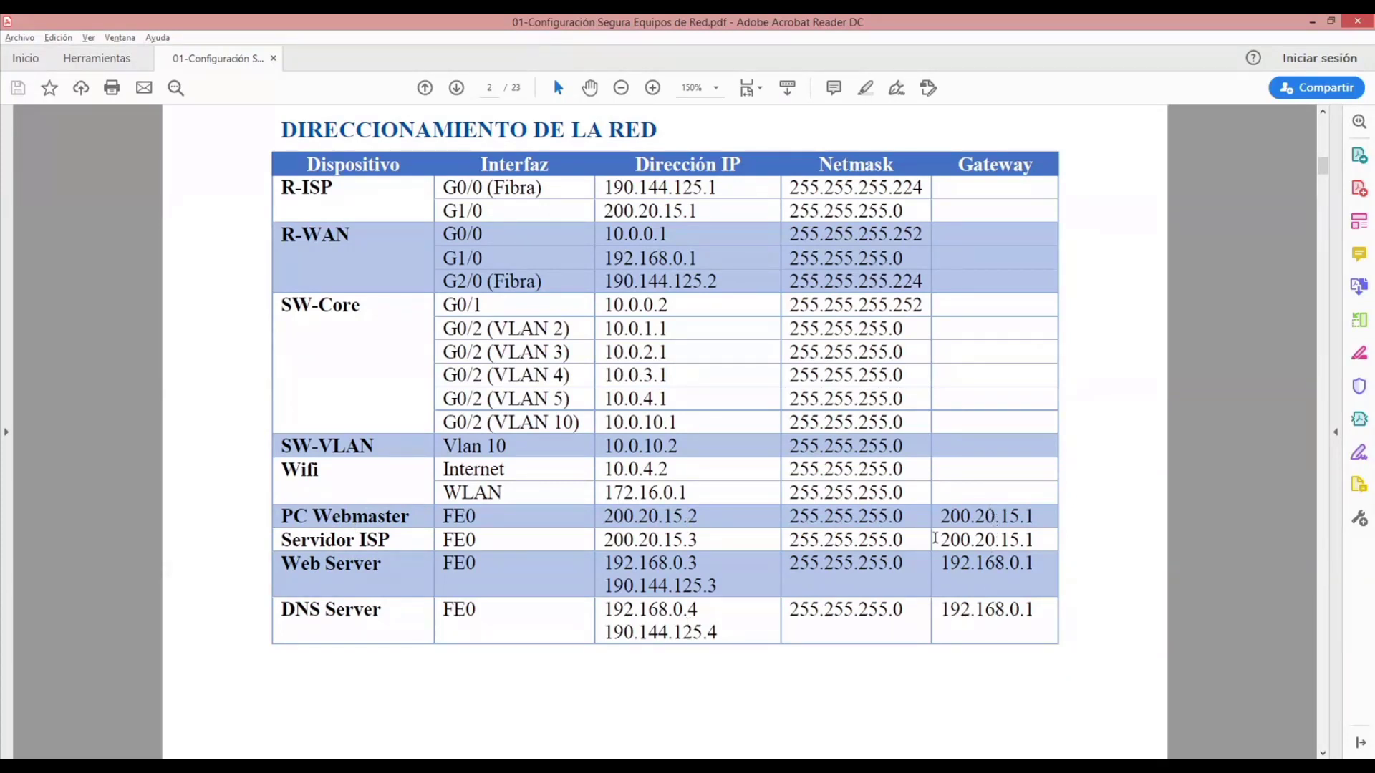
scroll(934, 538, down, 4)
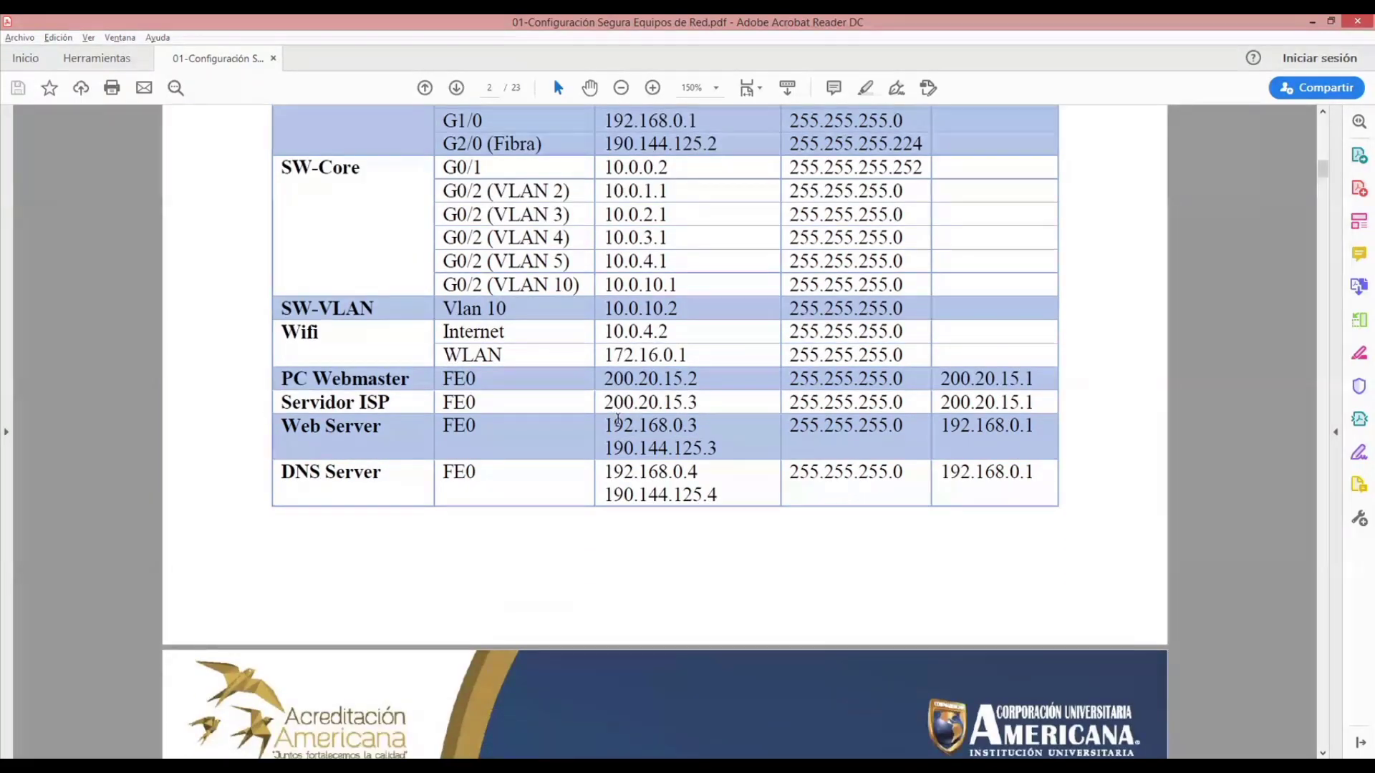
drag(612, 425, 708, 447)
click(676, 448)
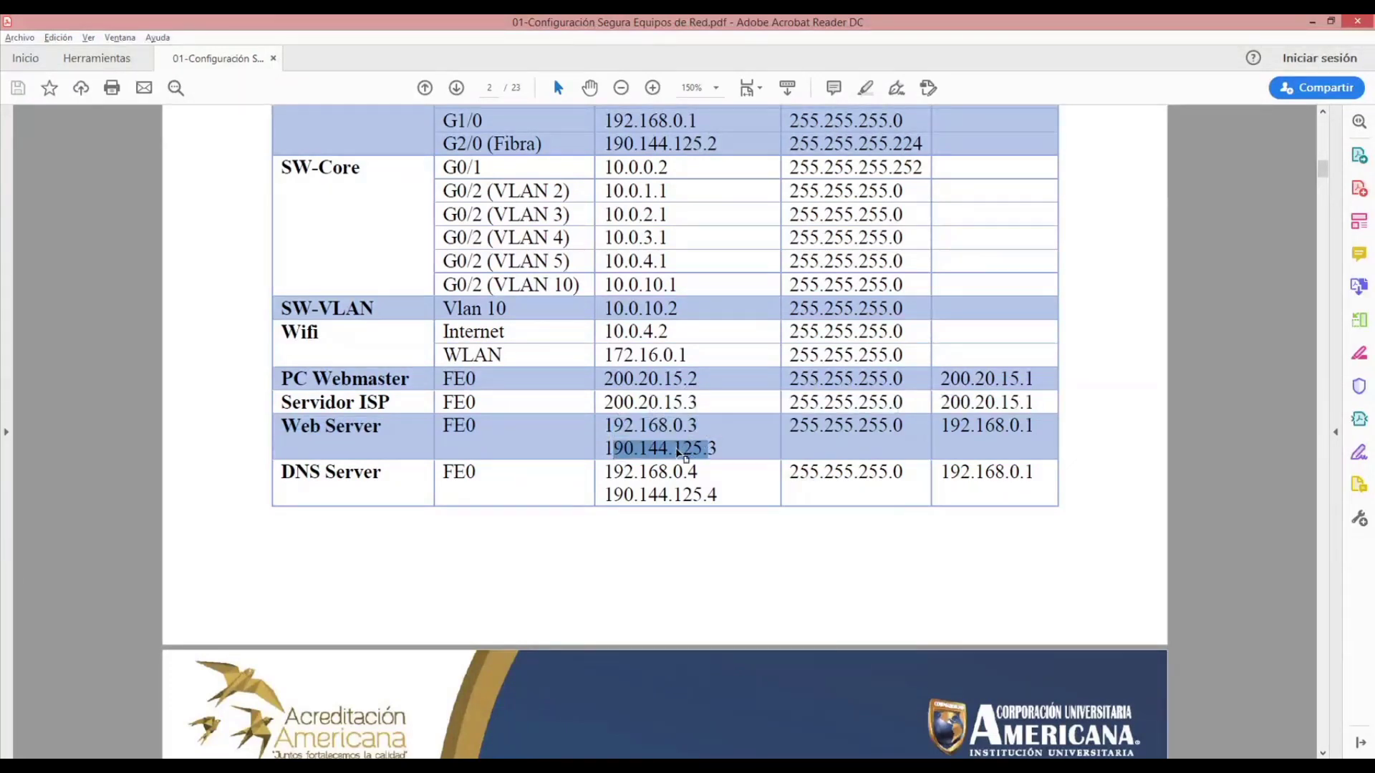
scroll(675, 448, down, 7)
scroll(677, 449, down, 6)
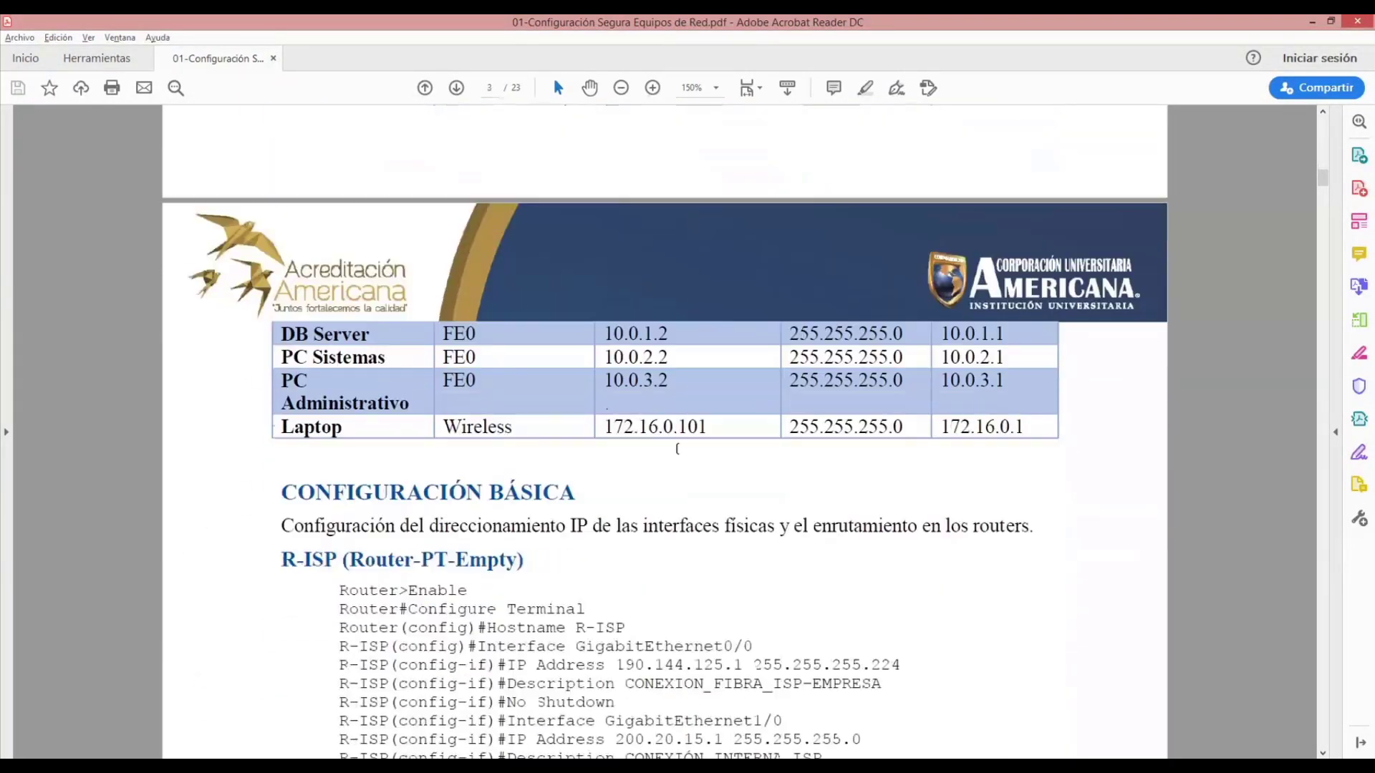
- Read the basic configuration commands for R-ISP, R-WAN and SW-Core, and the introduction to VLANs that follows them
scroll(677, 449, down, 6)
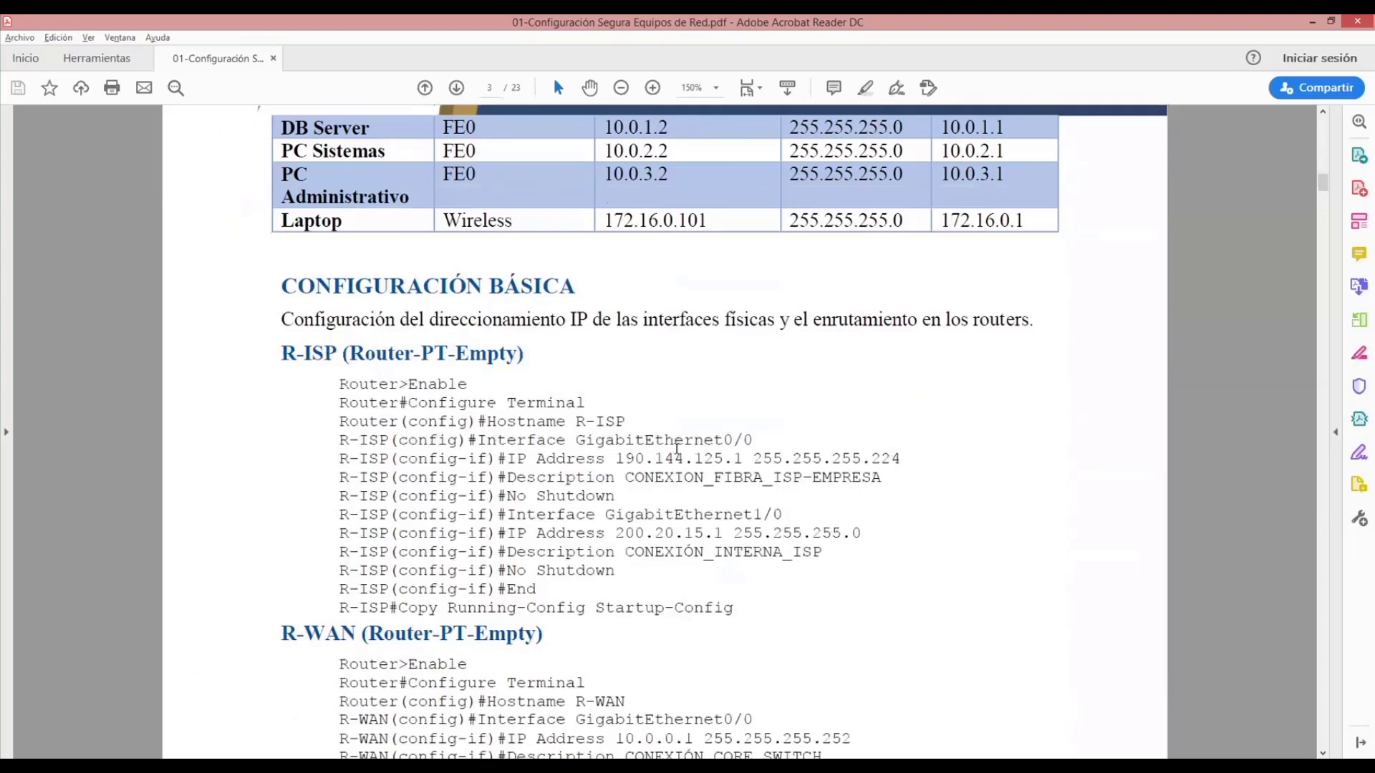
scroll(677, 449, up, 1)
scroll(677, 449, down, 1)
scroll(676, 449, down, 3)
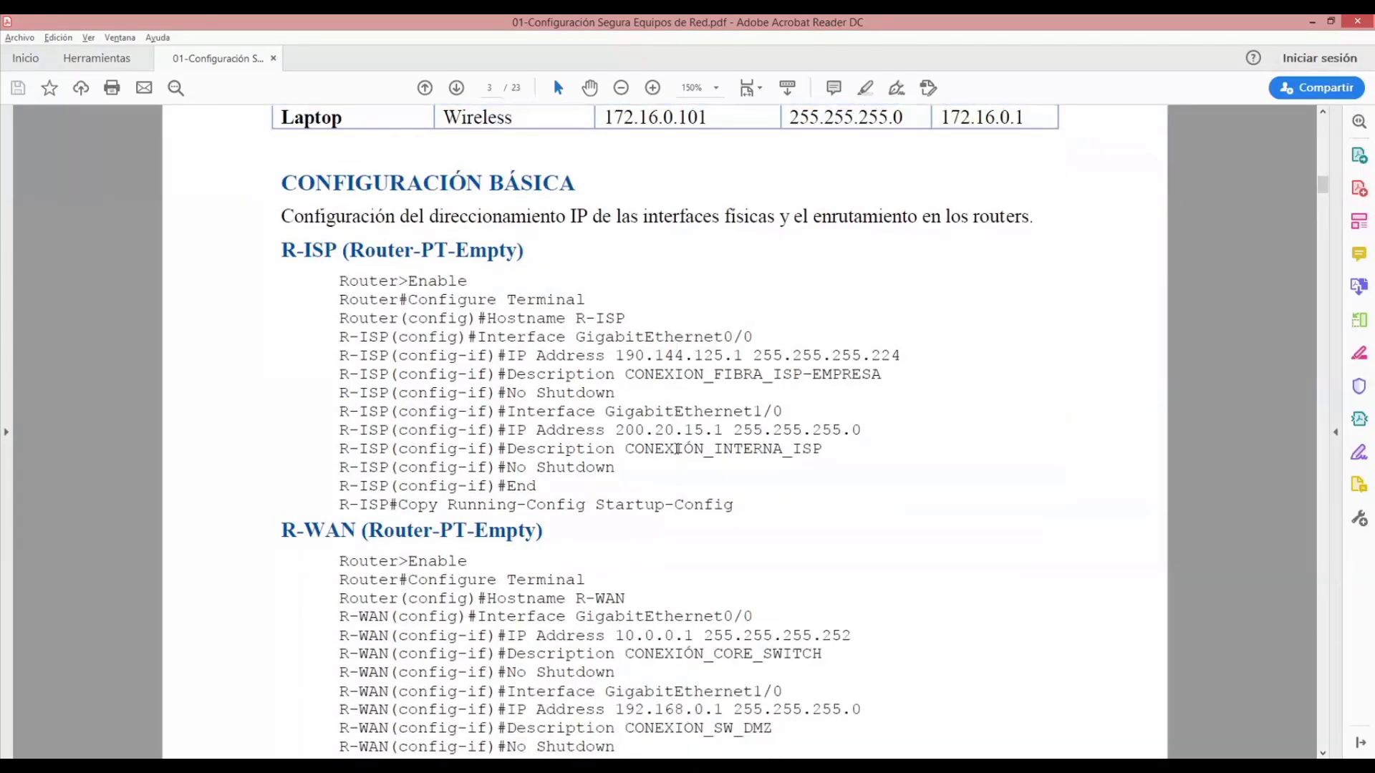
scroll(677, 449, down, 1)
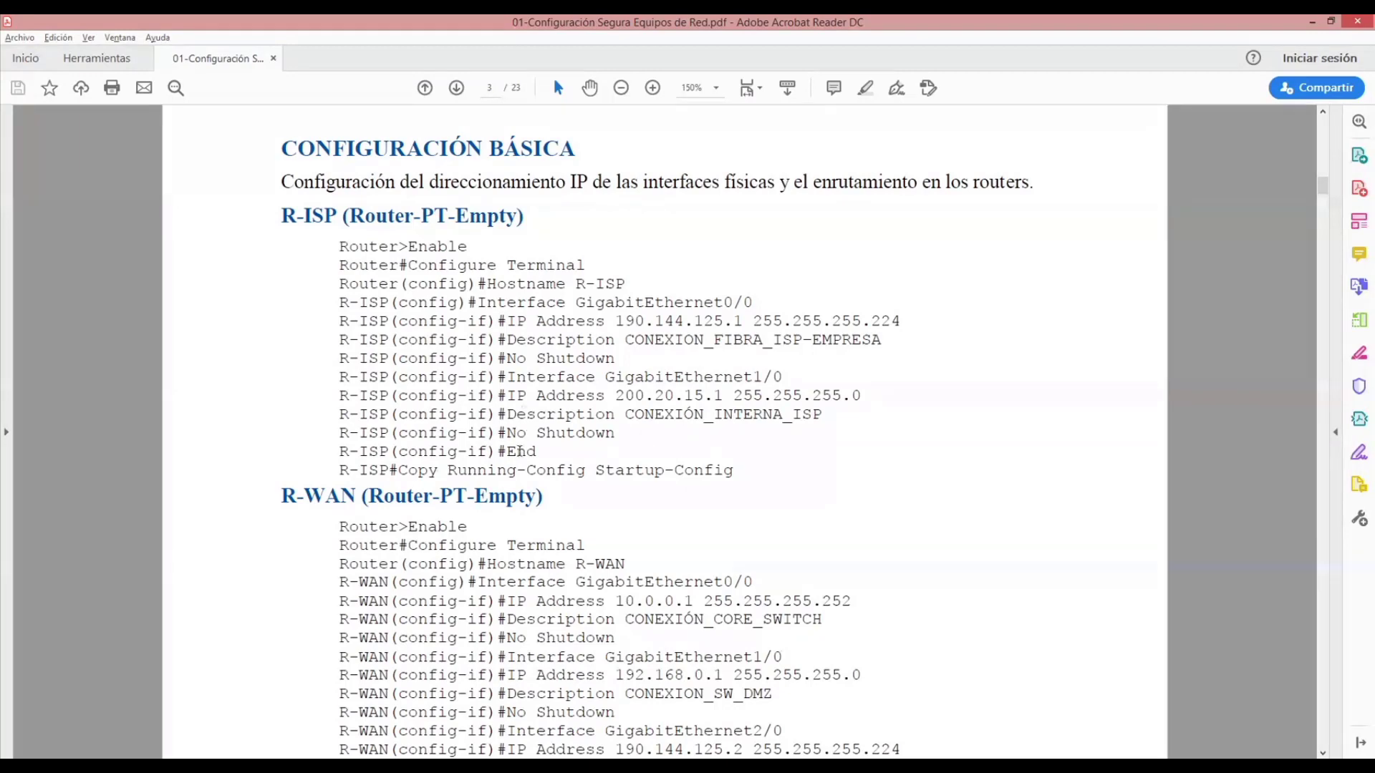
scroll(528, 469, down, 3)
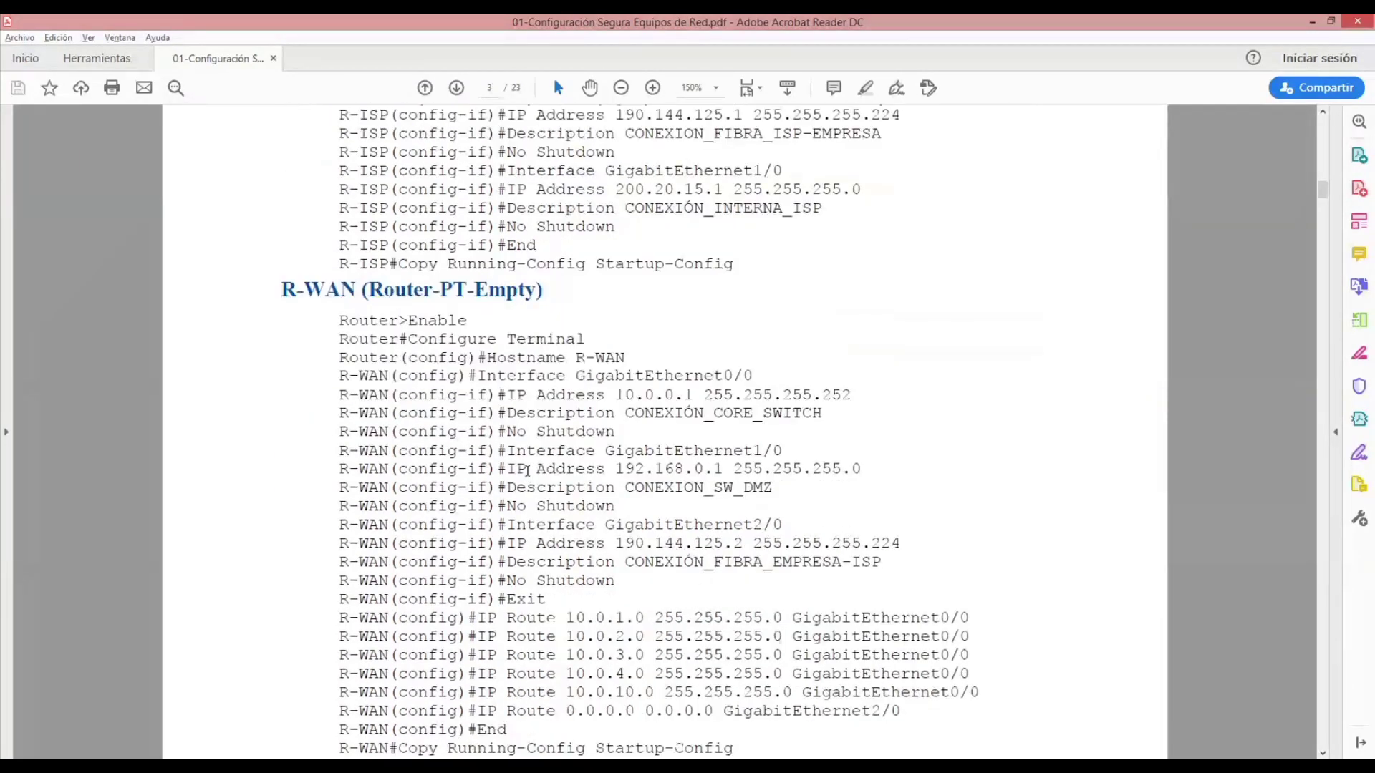
scroll(528, 470, down, 2)
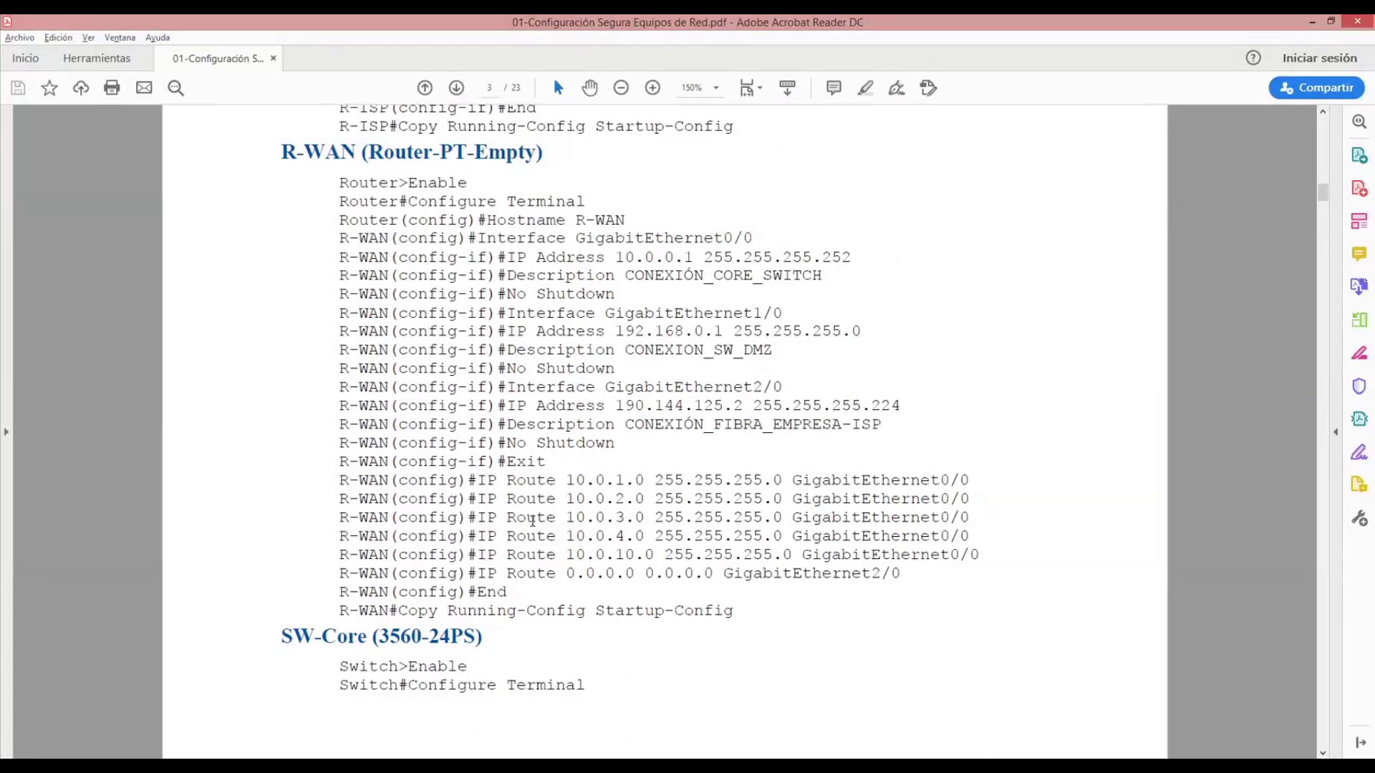
scroll(533, 520, down, 4)
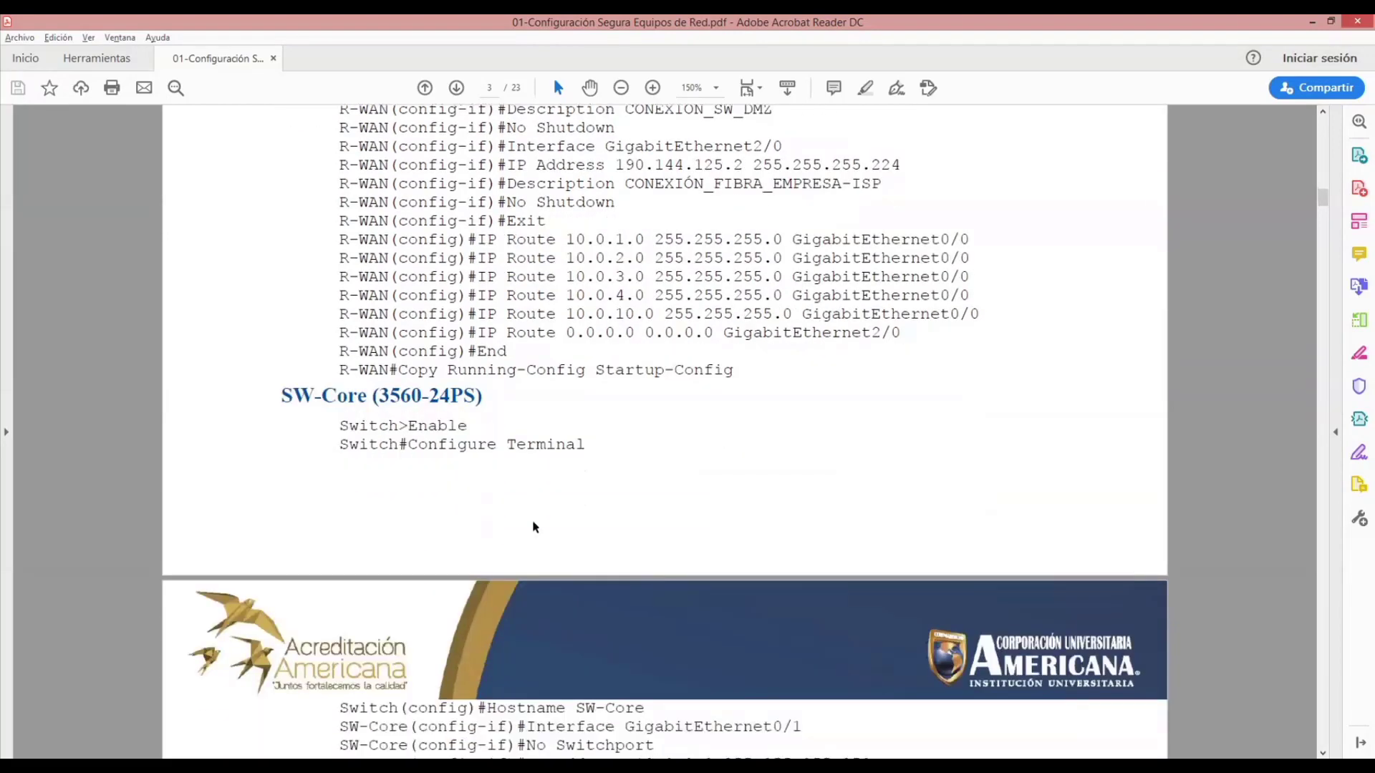
scroll(533, 528, down, 4)
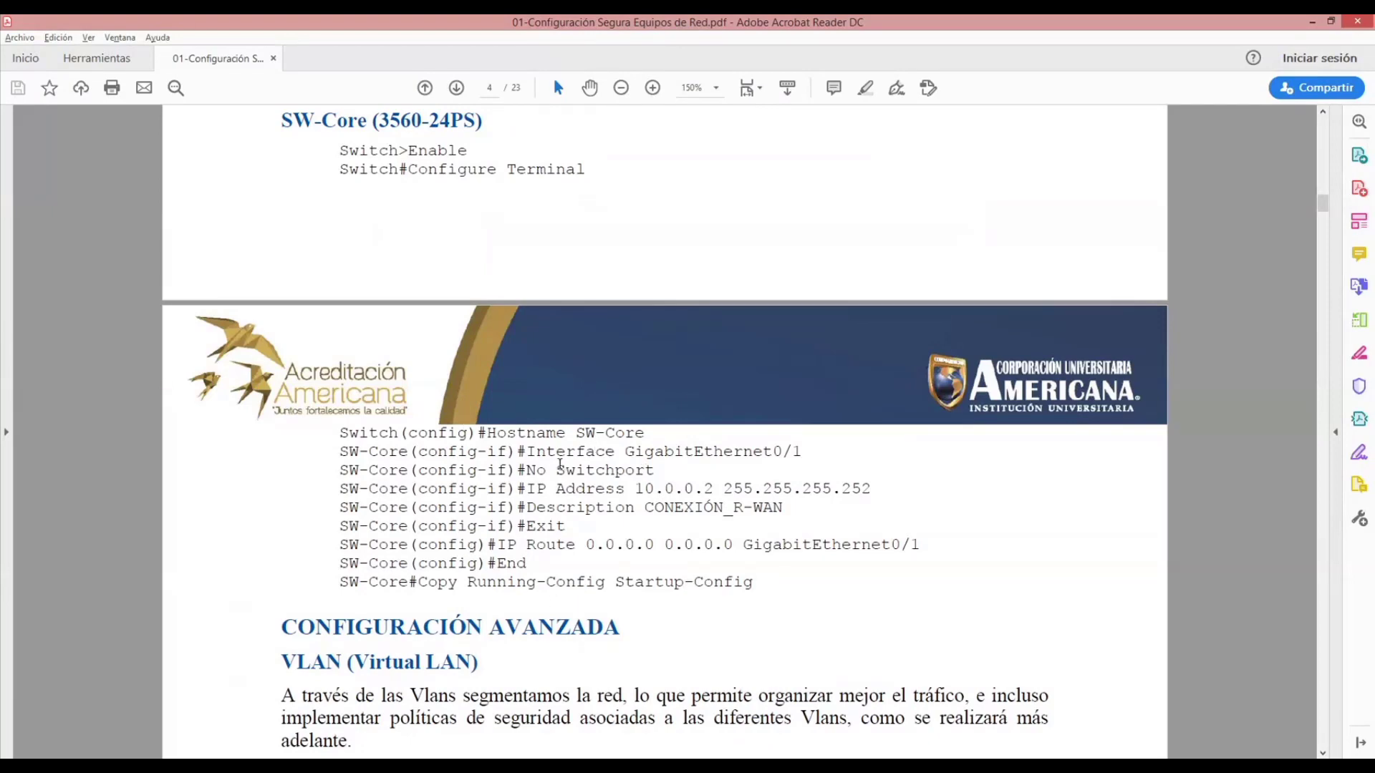
scroll(560, 464, down, 8)
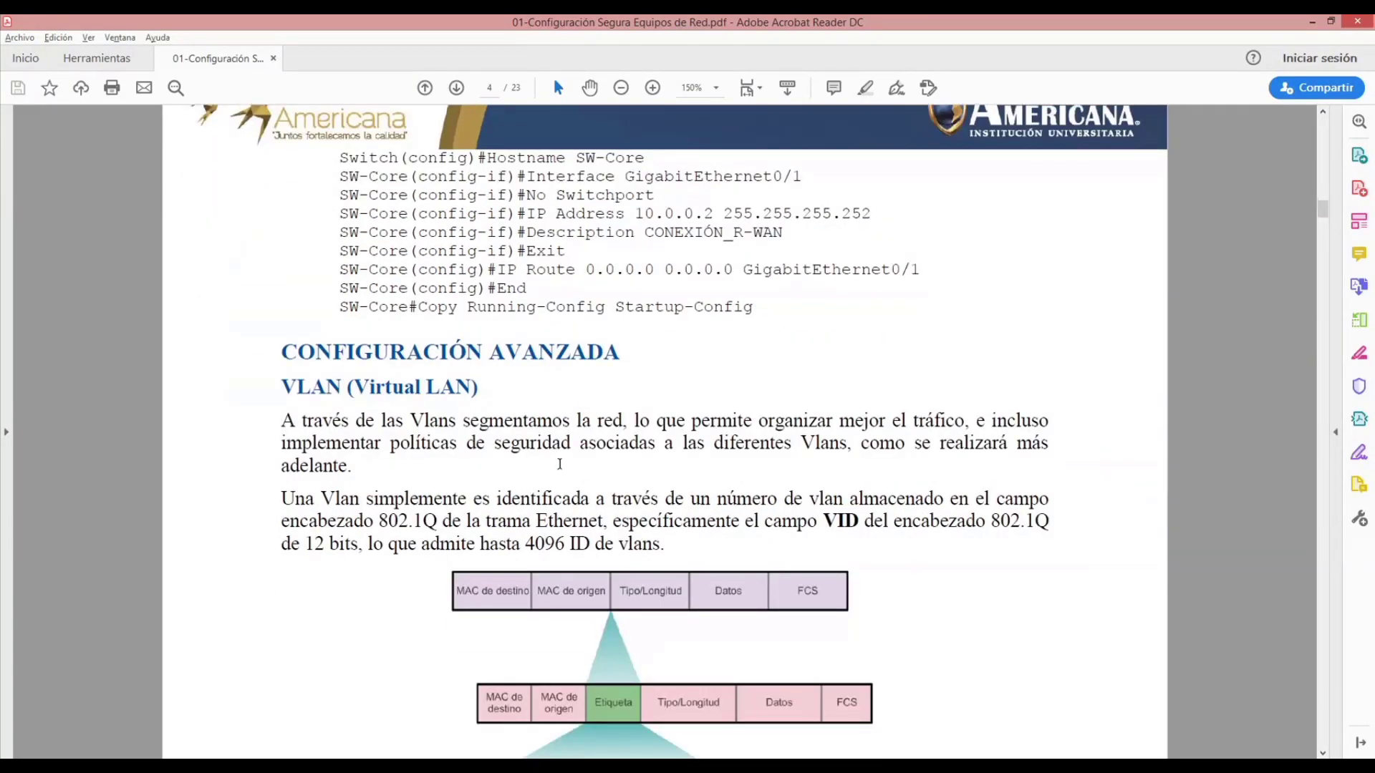
scroll(559, 464, down, 2)
scroll(560, 464, down, 1)
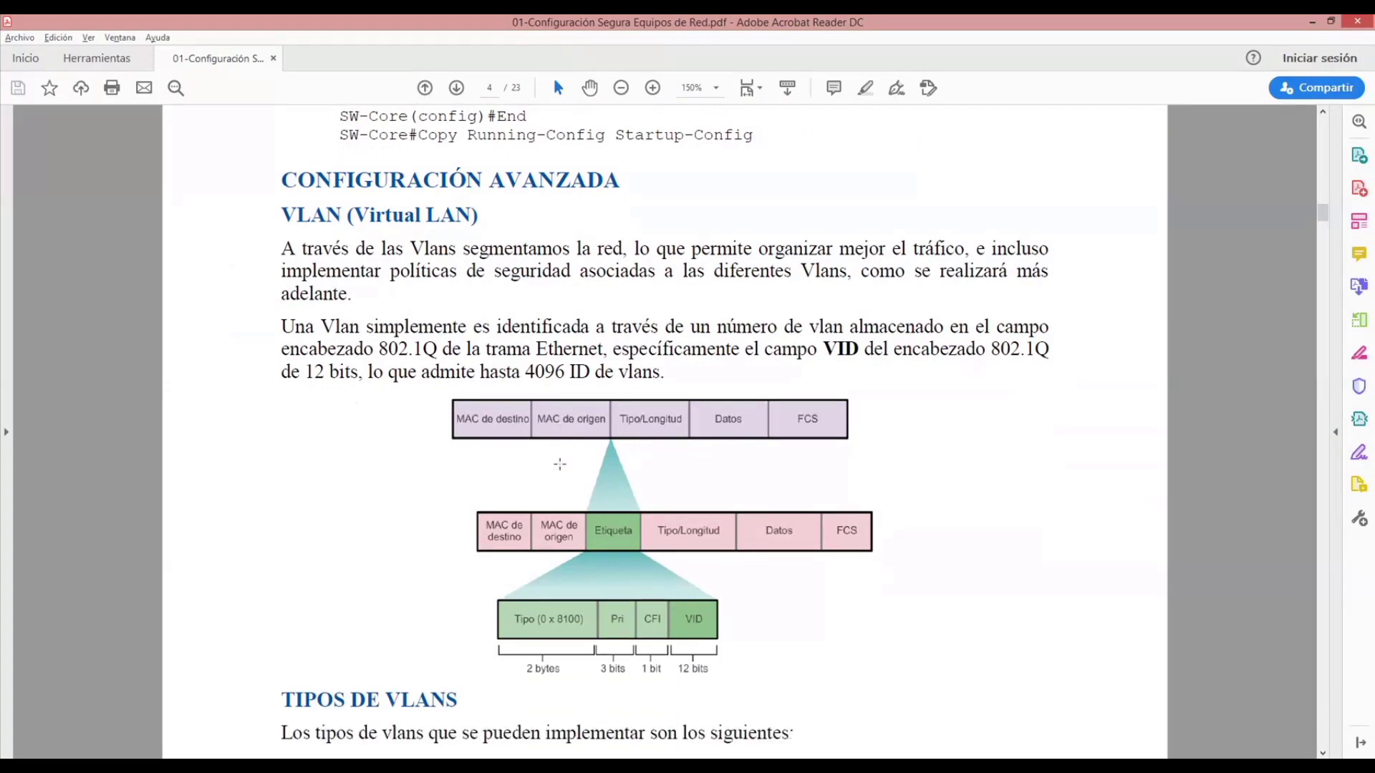
- Go back through the basic configuration to the network map and compare the map with the device addressing table
scroll(560, 464, up, 8)
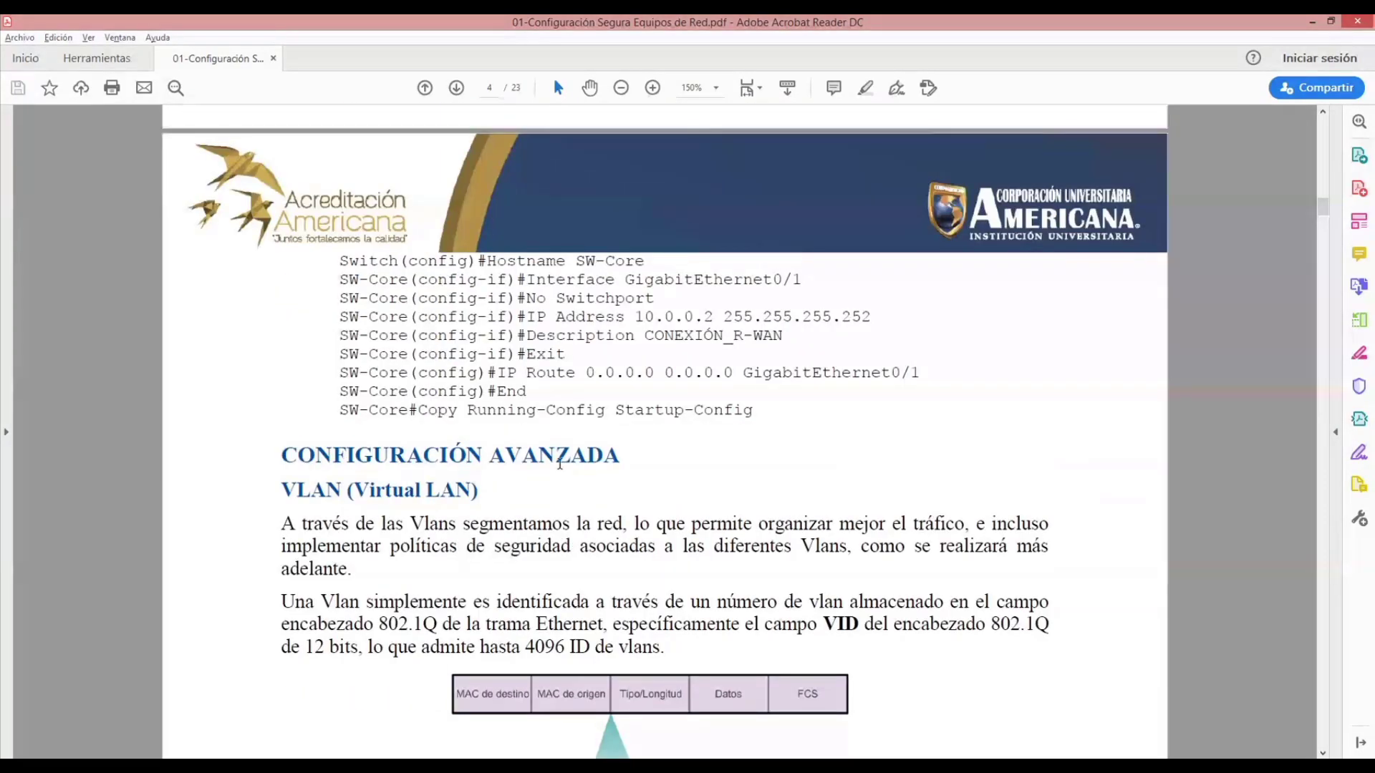
scroll(560, 463, up, 20)
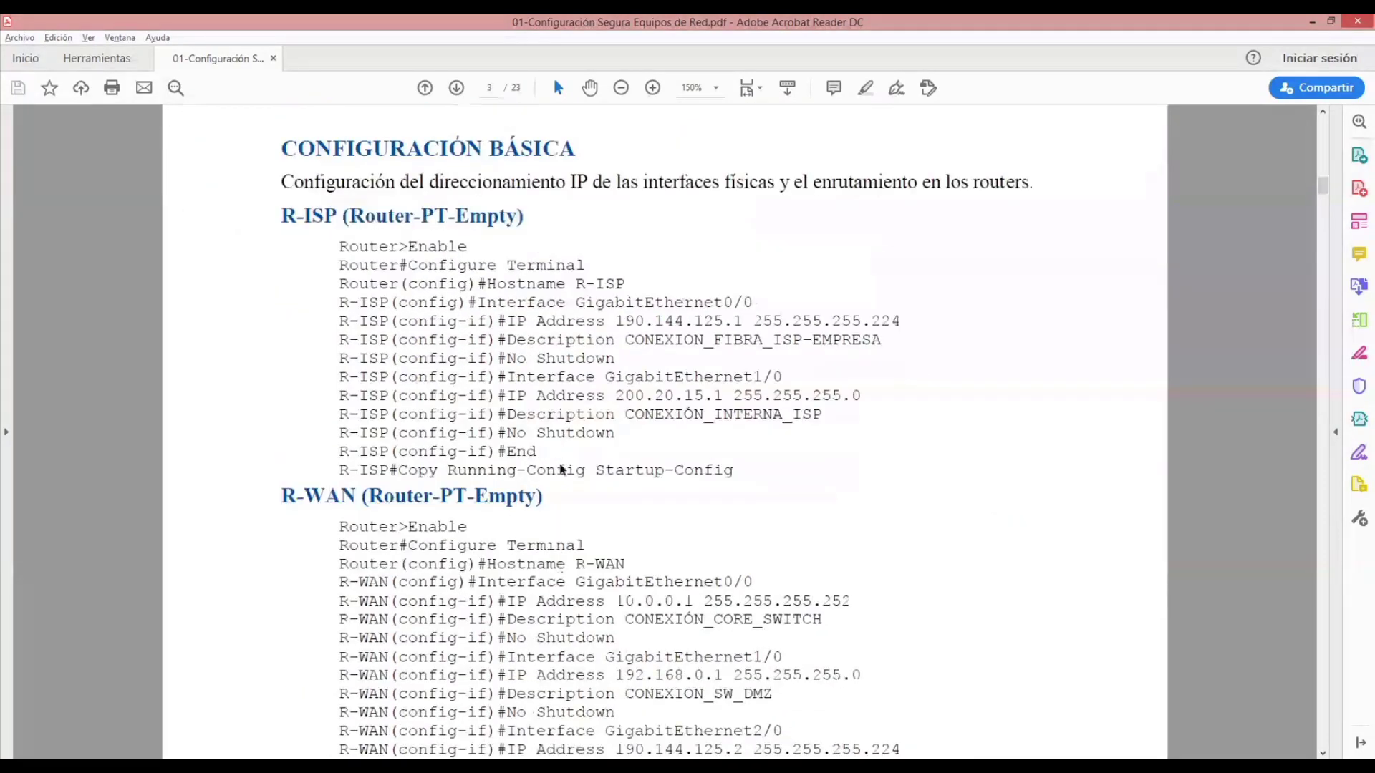
scroll(560, 464, down, 2)
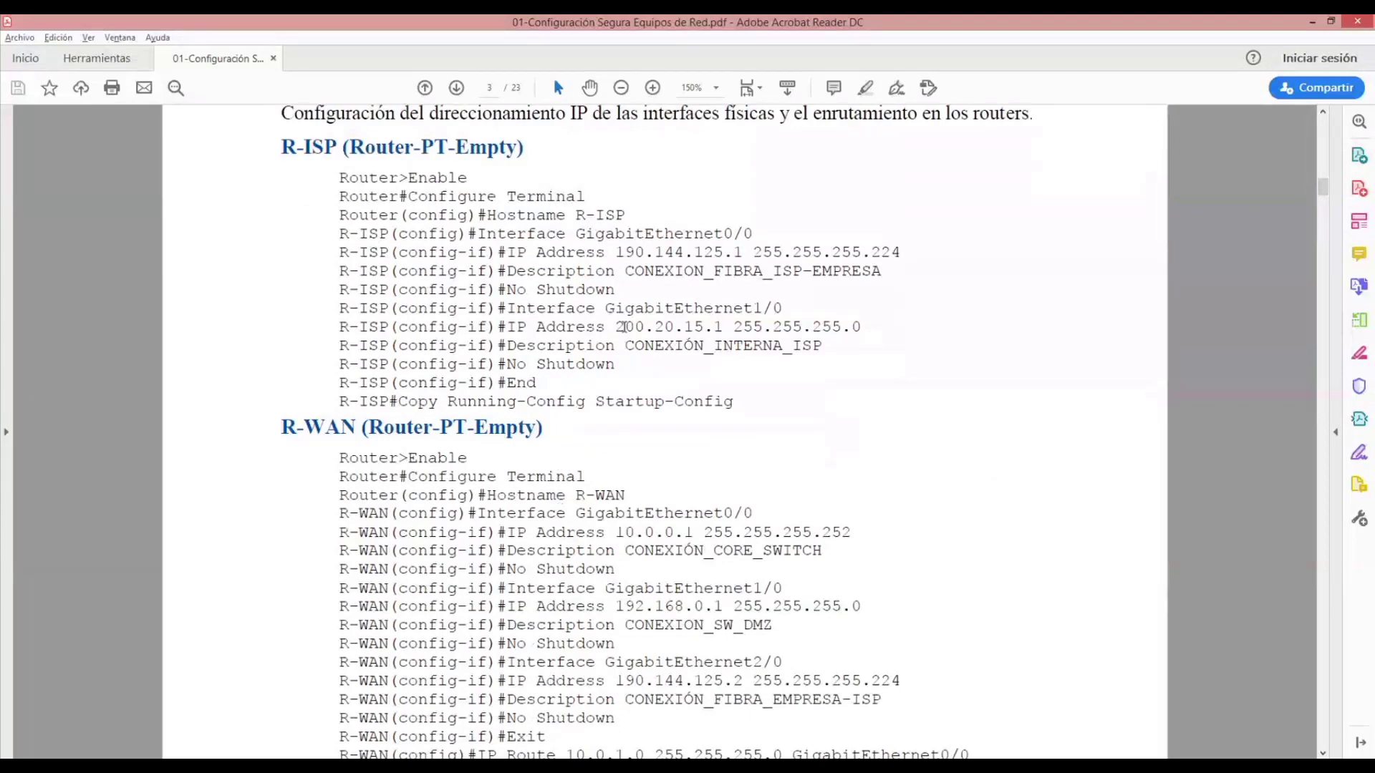
scroll(655, 375, up, 8)
scroll(654, 376, up, 20)
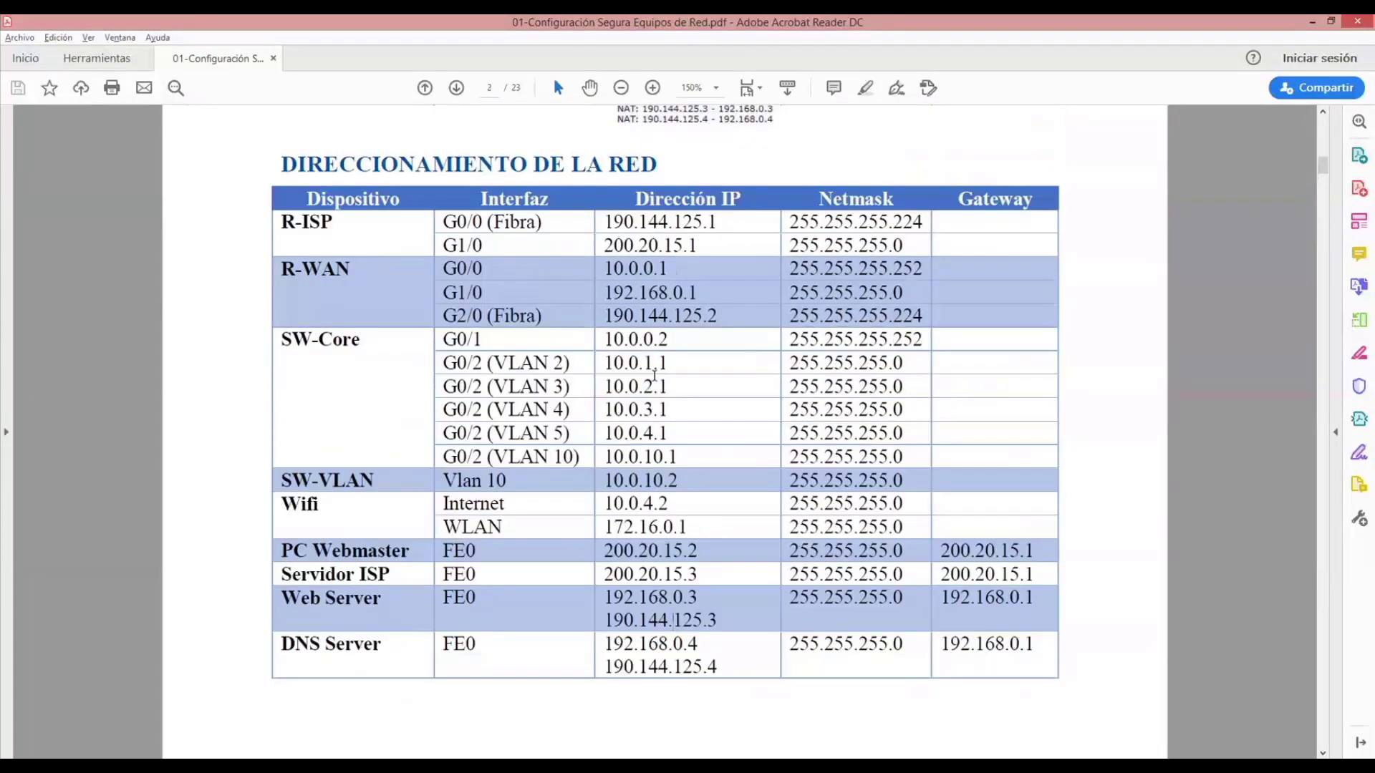
scroll(654, 375, up, 3)
scroll(654, 375, down, 4)
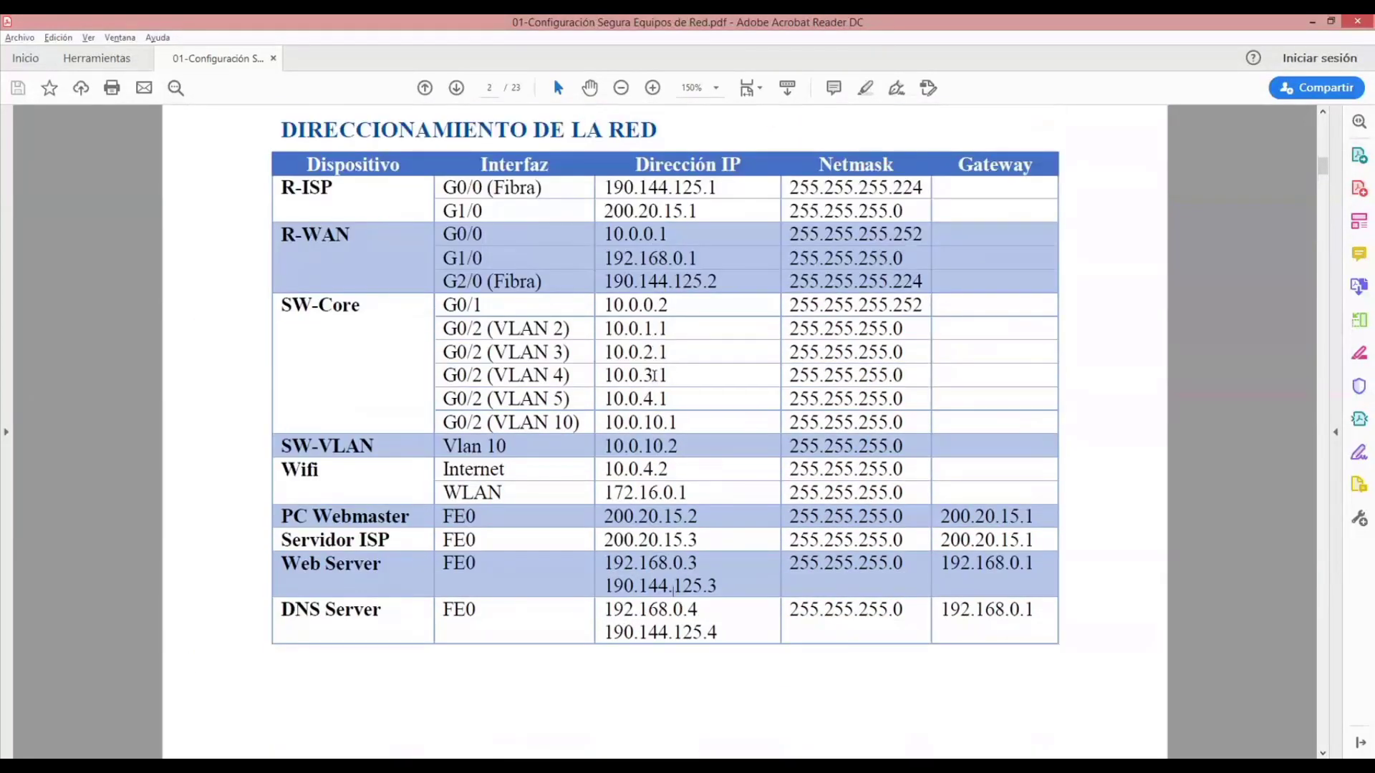
scroll(655, 375, up, 11)
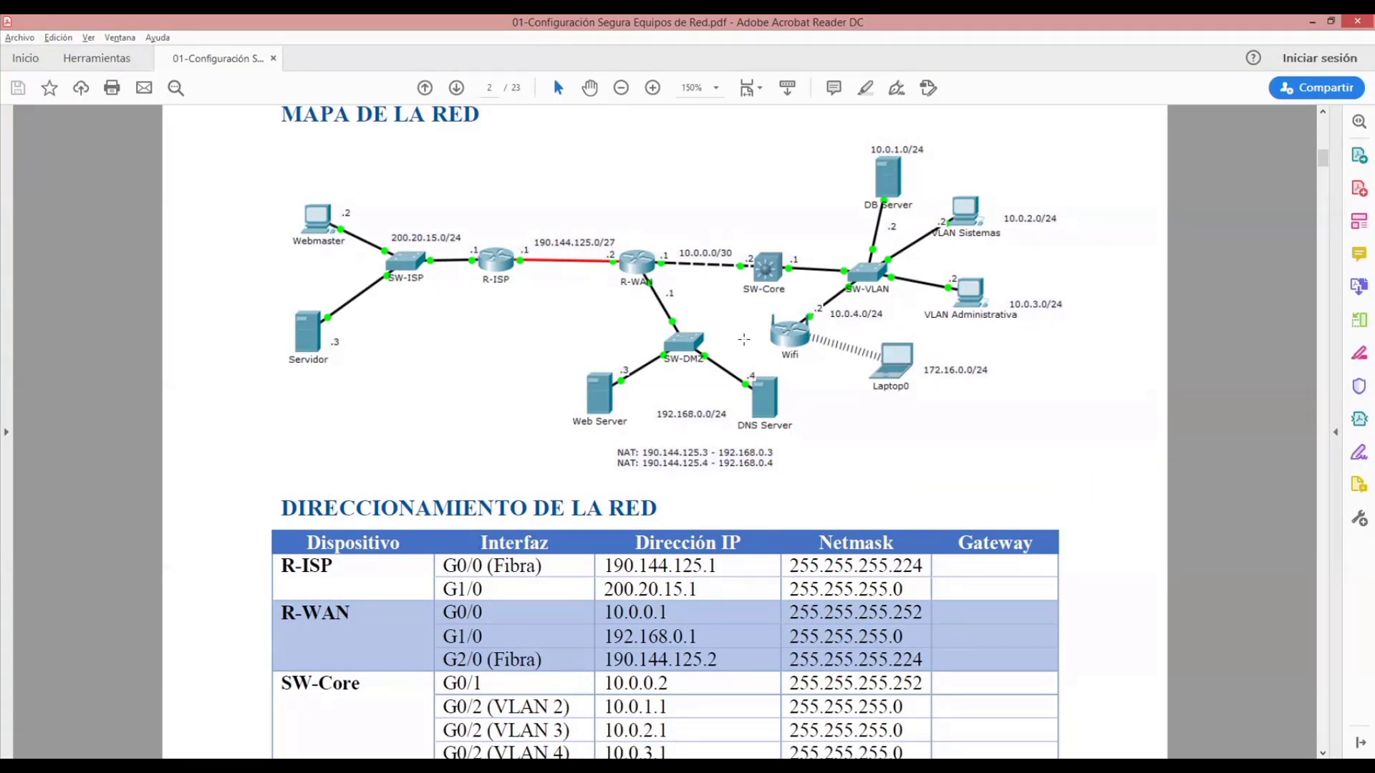
scroll(744, 340, down, 3)
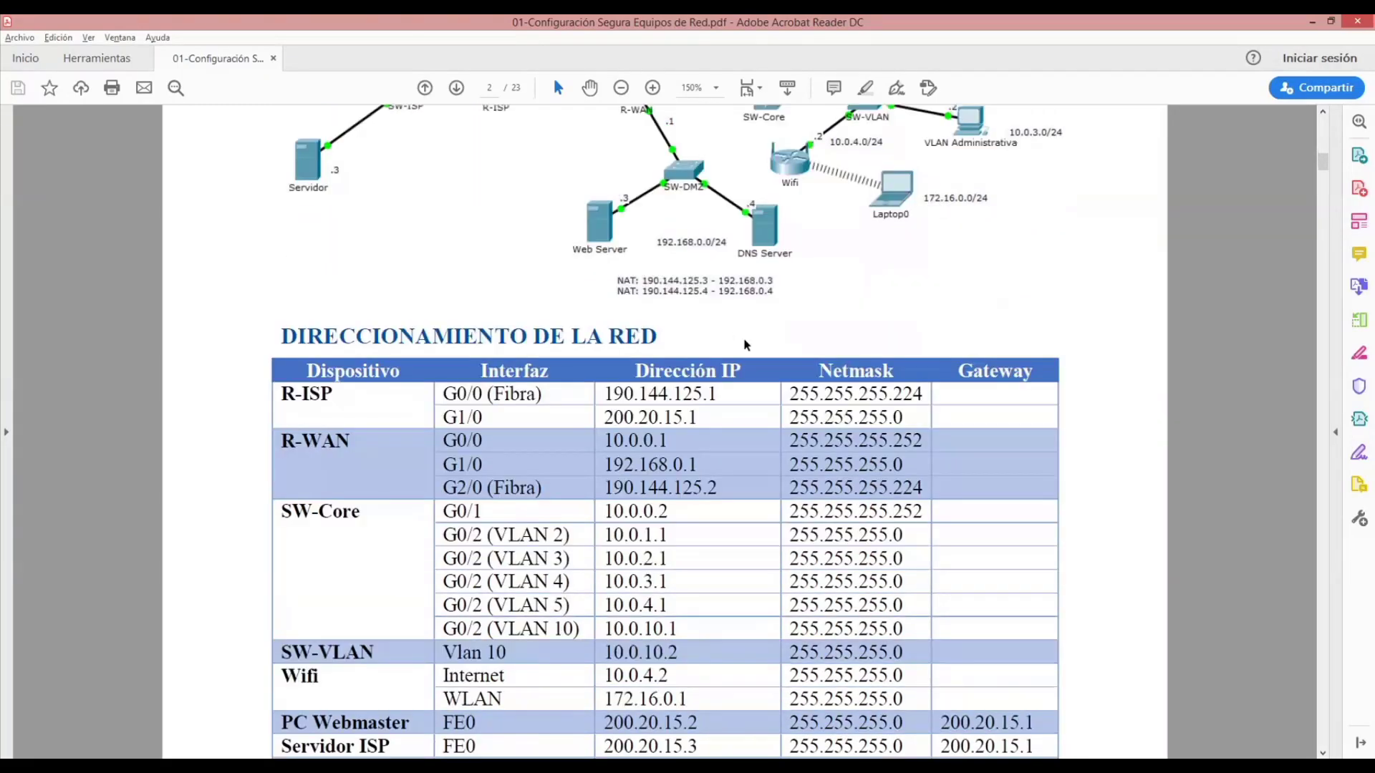
scroll(745, 345, down, 3)
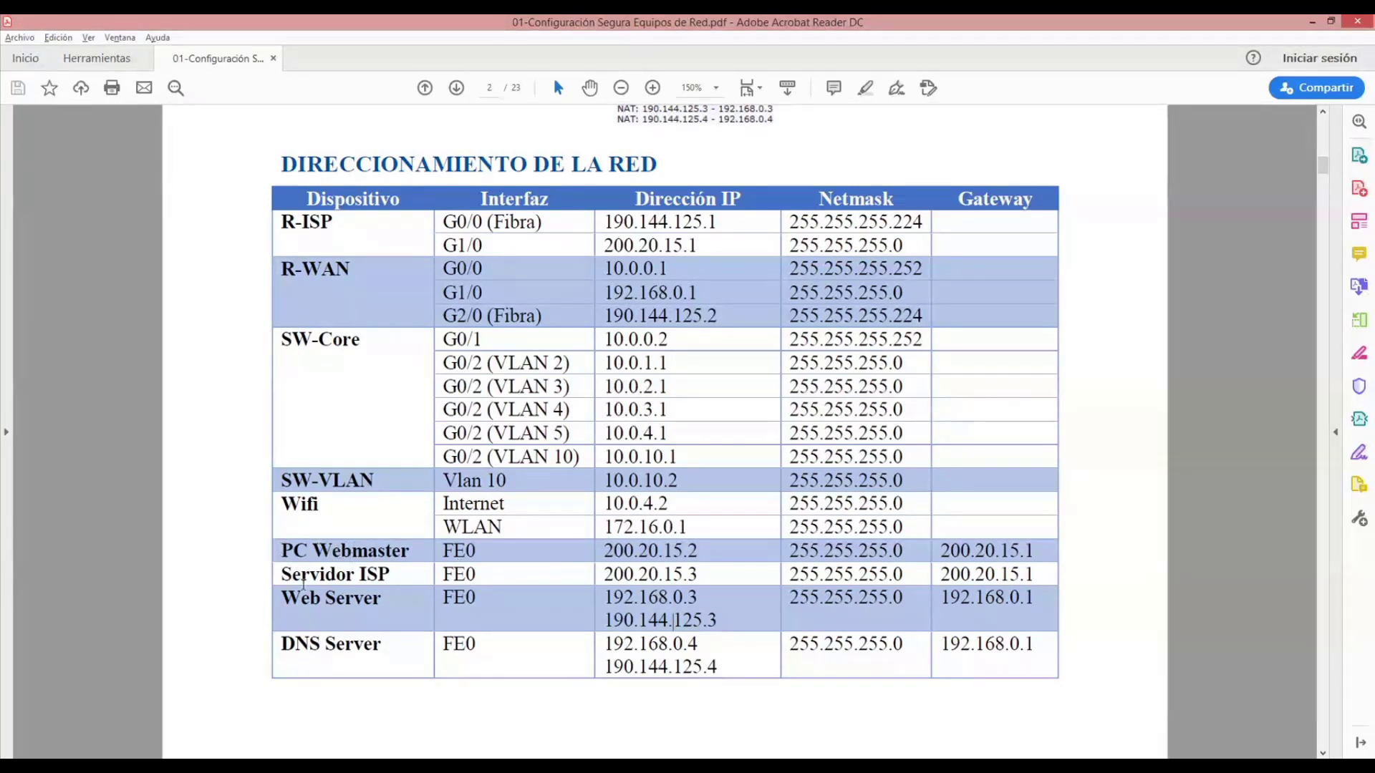
scroll(475, 517, up, 1)
scroll(475, 517, up, 10)
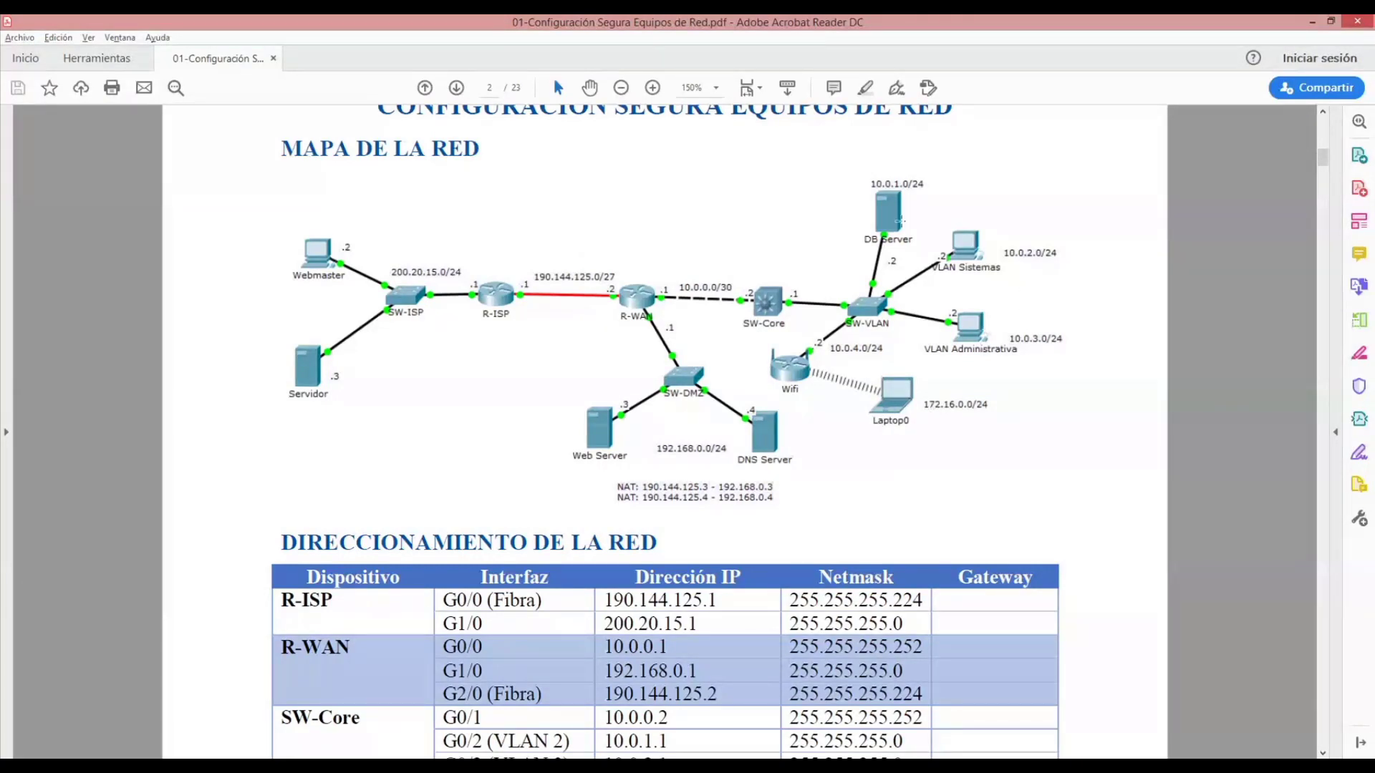
scroll(568, 374, down, 2)
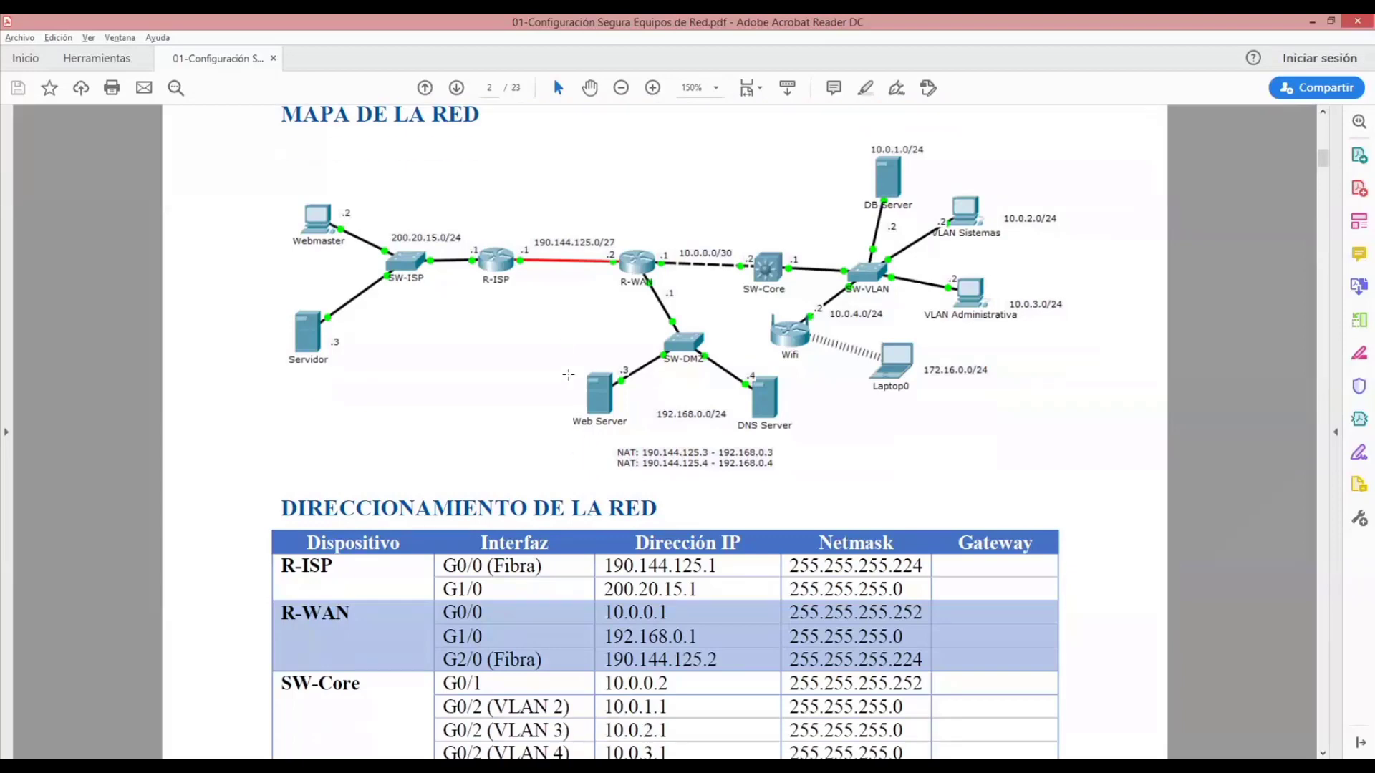
scroll(568, 375, down, 6)
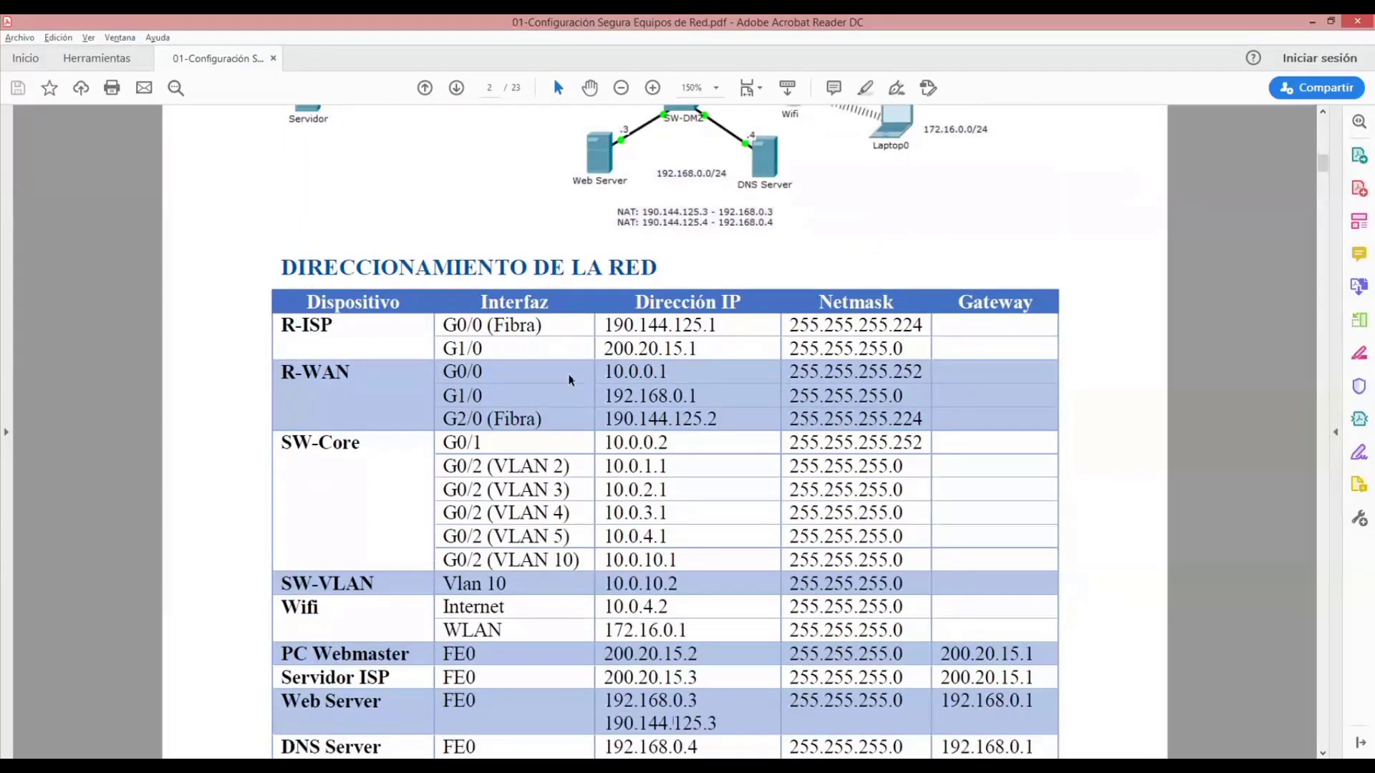
scroll(567, 374, up, 5)
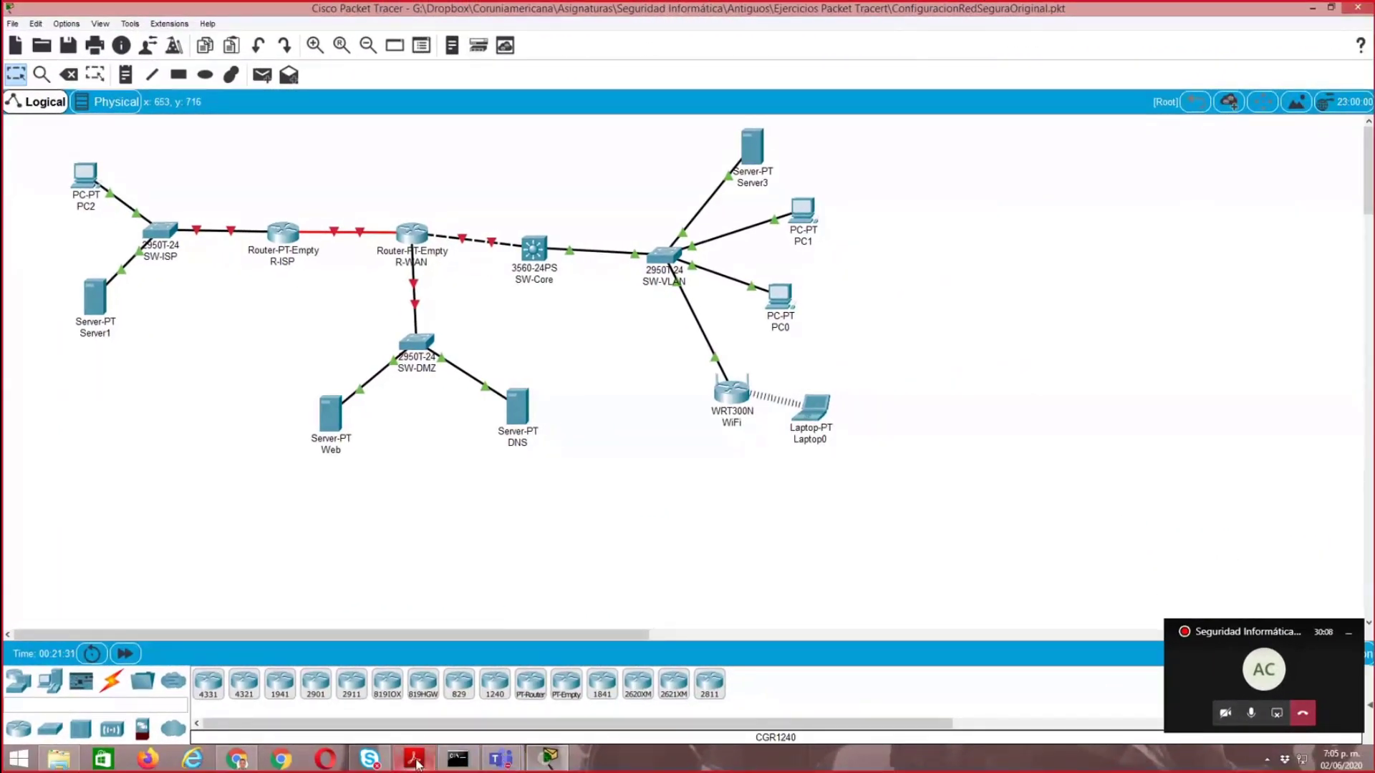
- Switch to the PDF guide in Acrobat Reader and check the Webmaster PC's addressing in the table and network map
click(415, 761)
scroll(418, 566, down, 5)
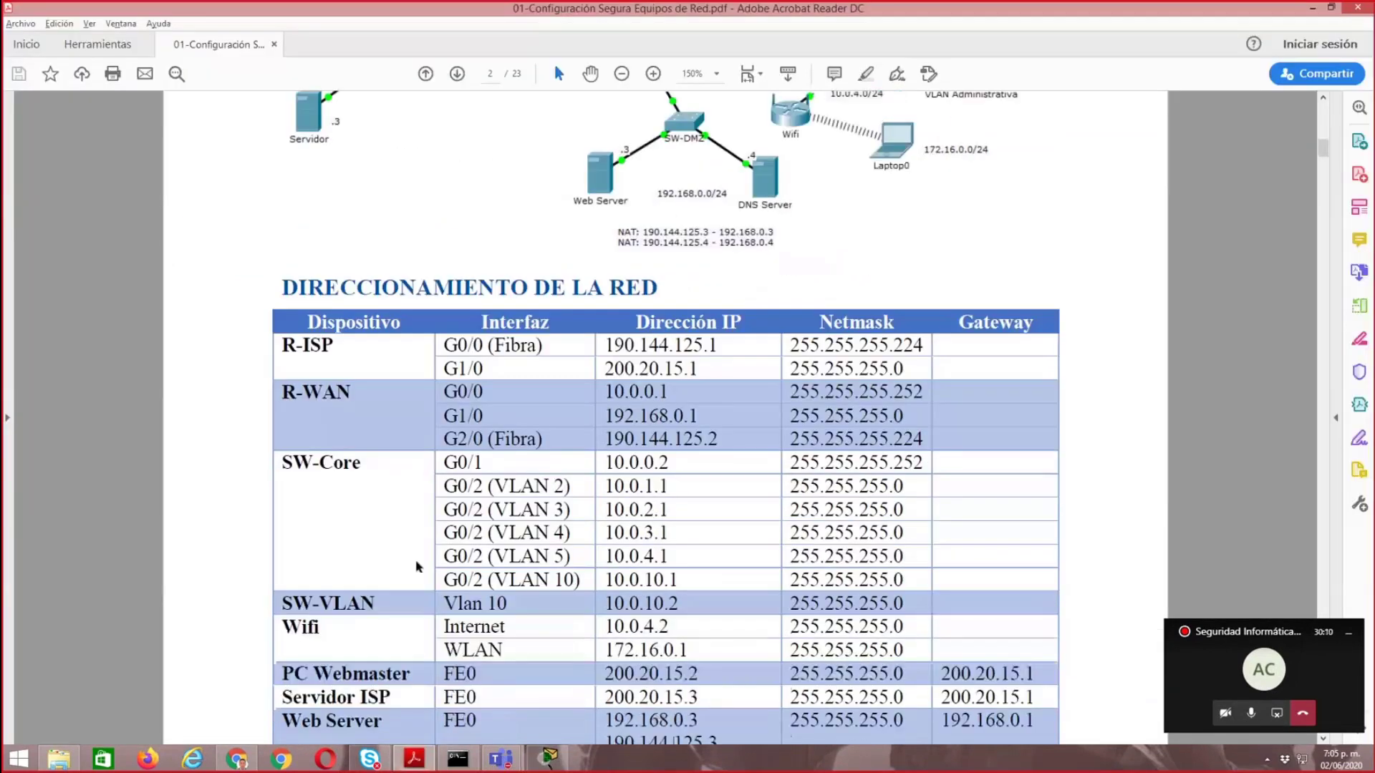
scroll(418, 566, up, 3)
scroll(418, 567, down, 4)
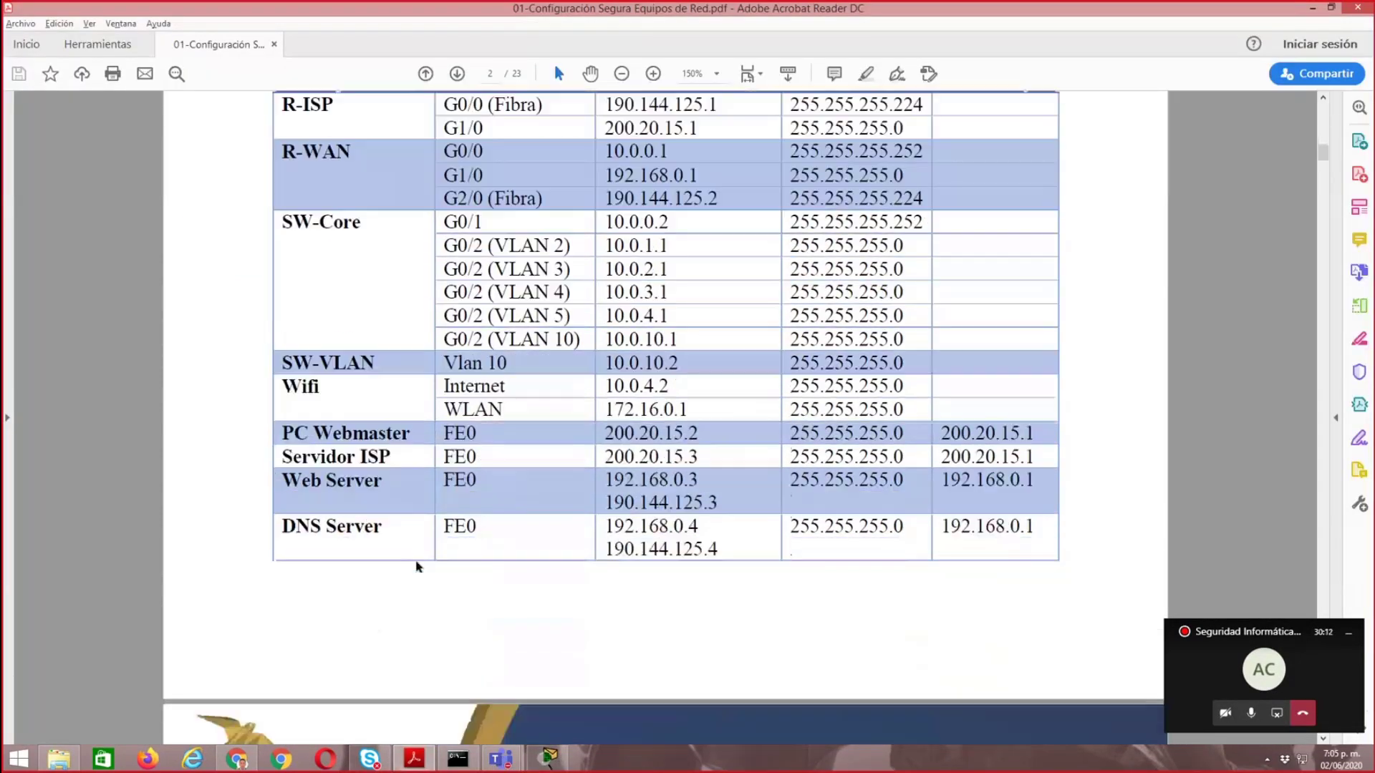
scroll(418, 566, down, 4)
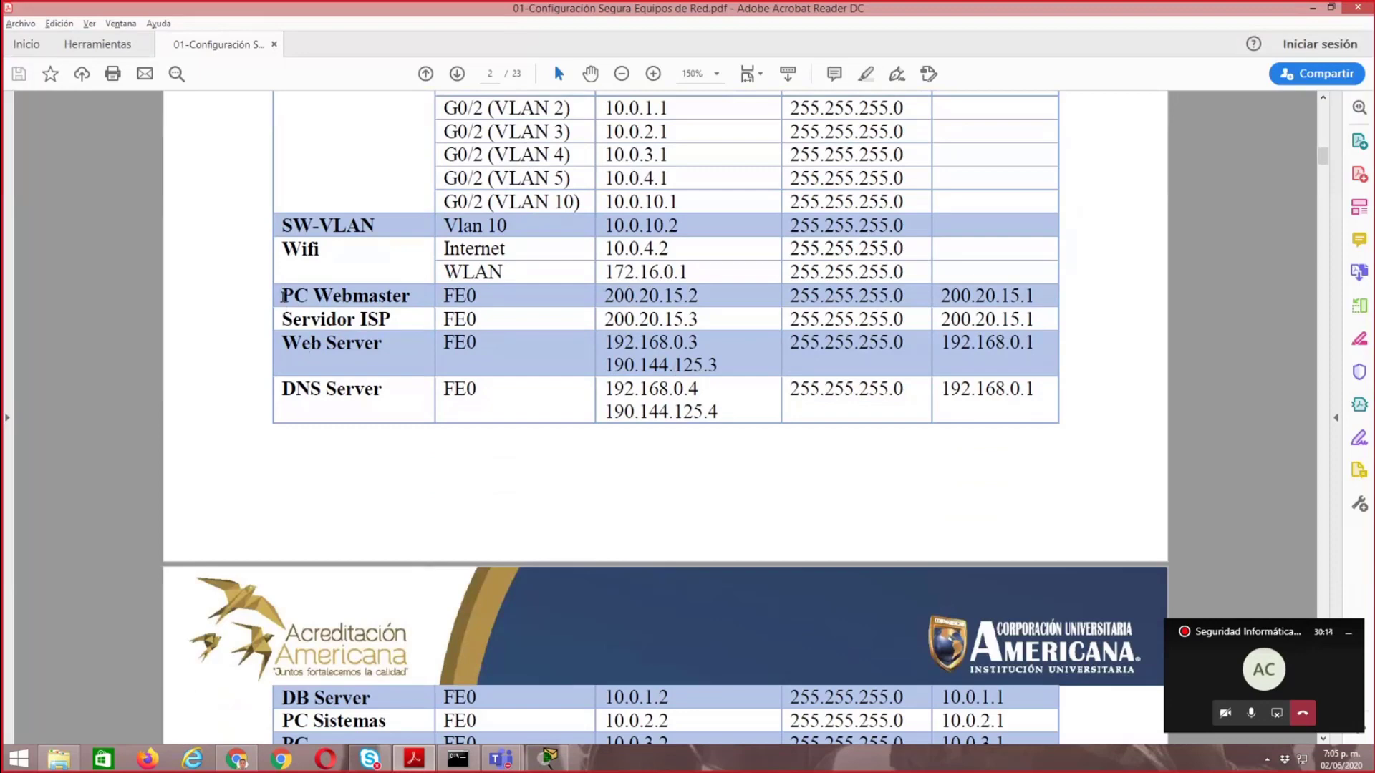
scroll(498, 437, up, 6)
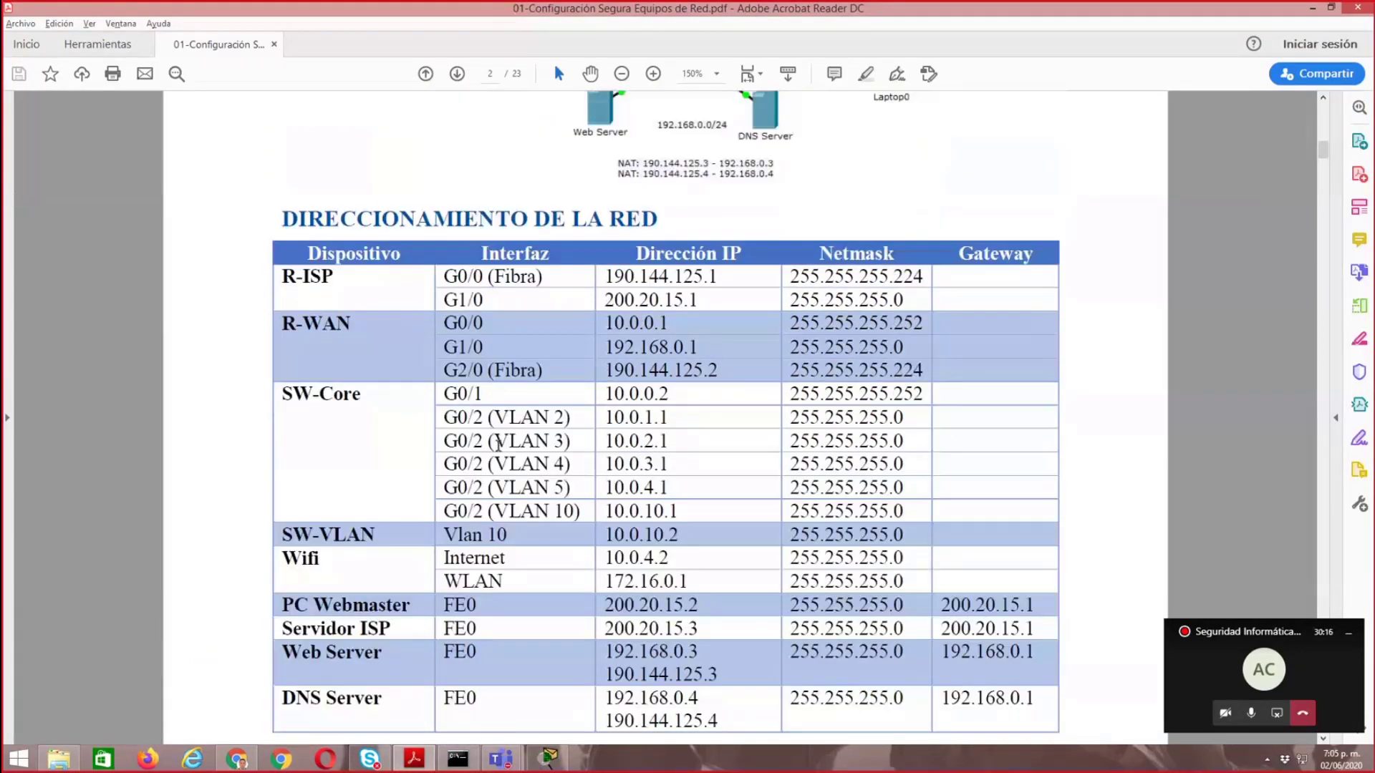
scroll(497, 448, up, 2)
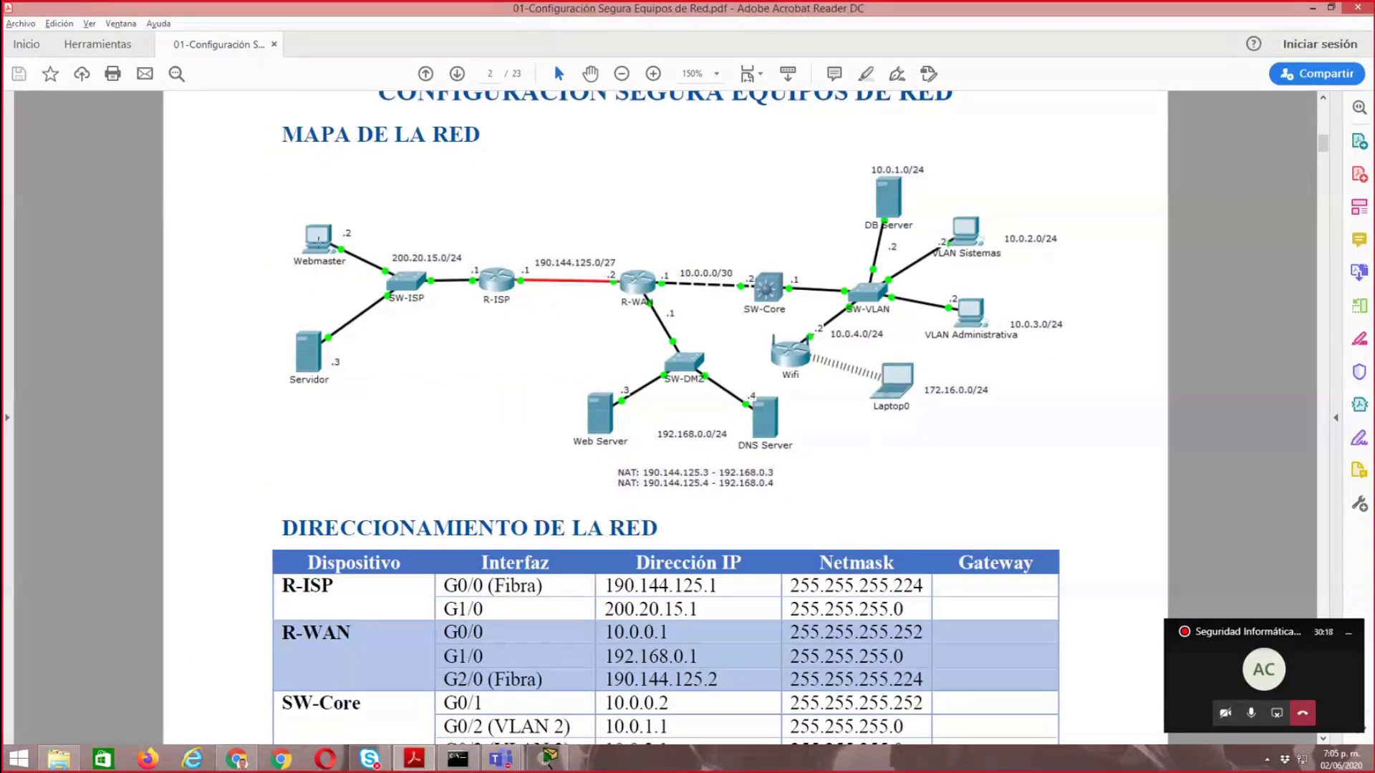
scroll(458, 484, down, 7)
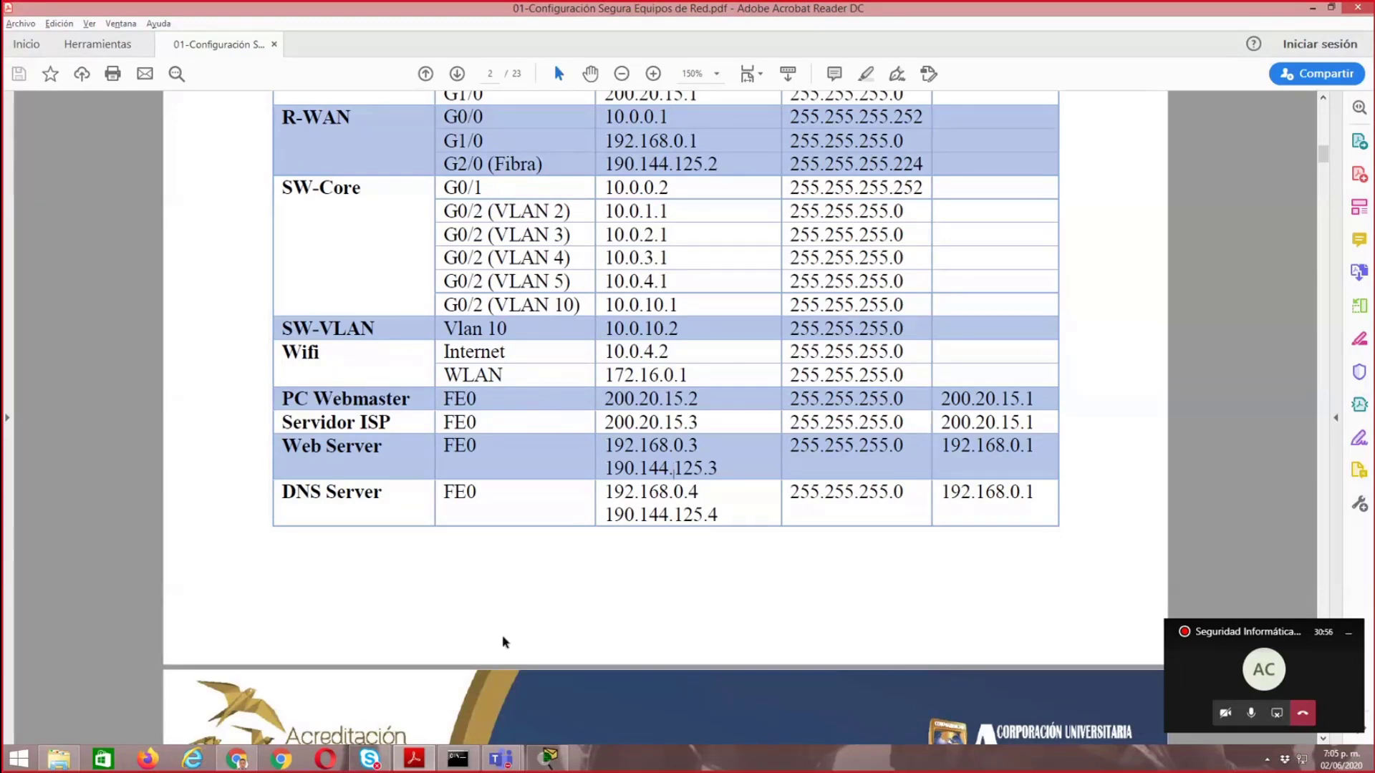
- Switch to Packet Tracer and give PC2 the static IP address 200.20.15.2 with subnet mask 255.255.255.0
click(549, 760)
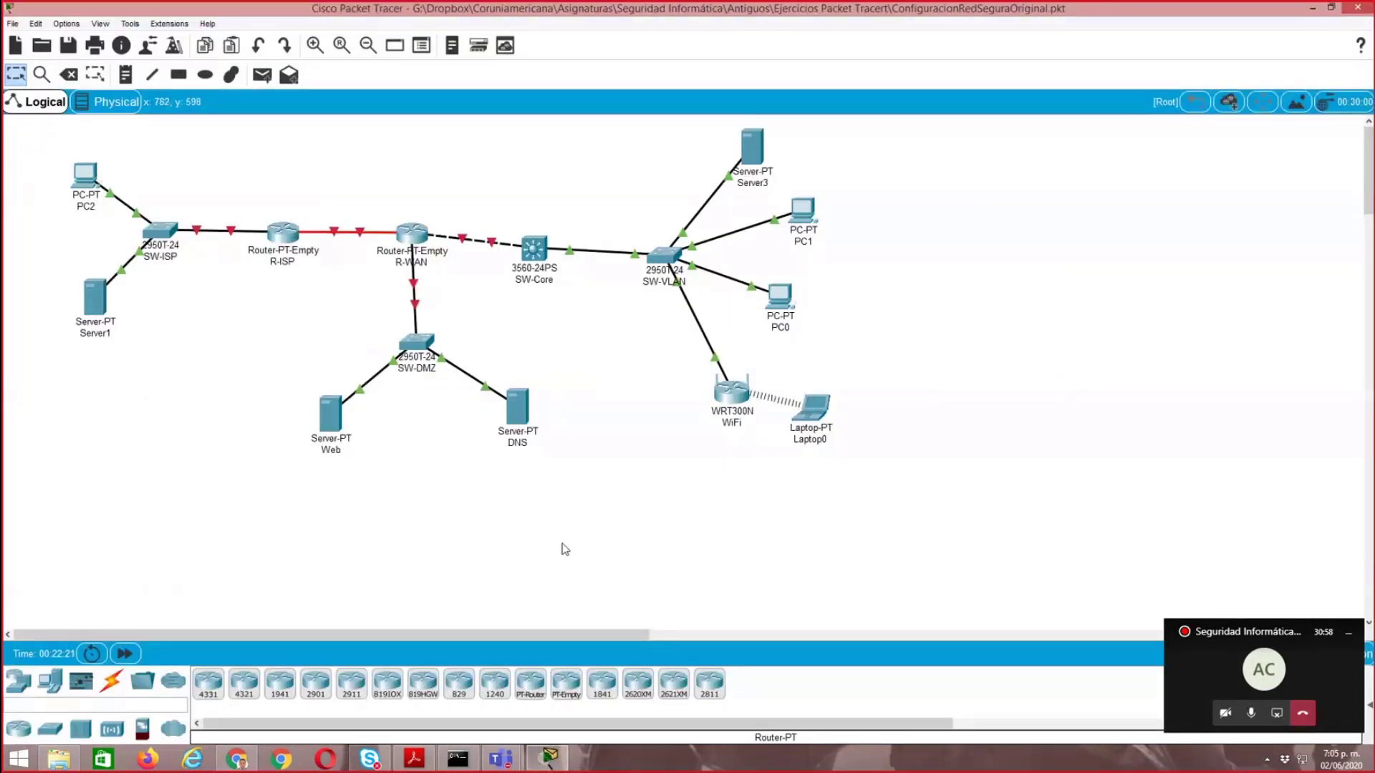
click(83, 179)
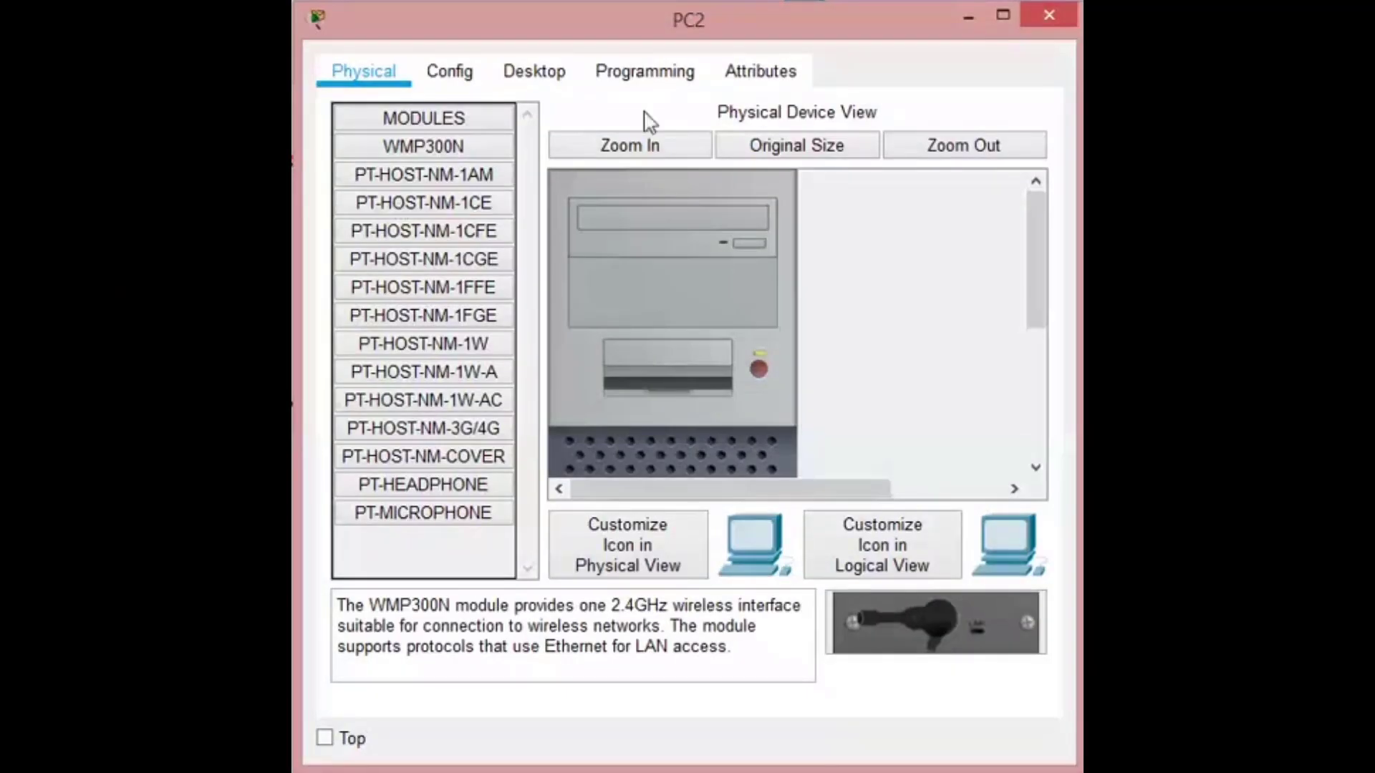
click(543, 73)
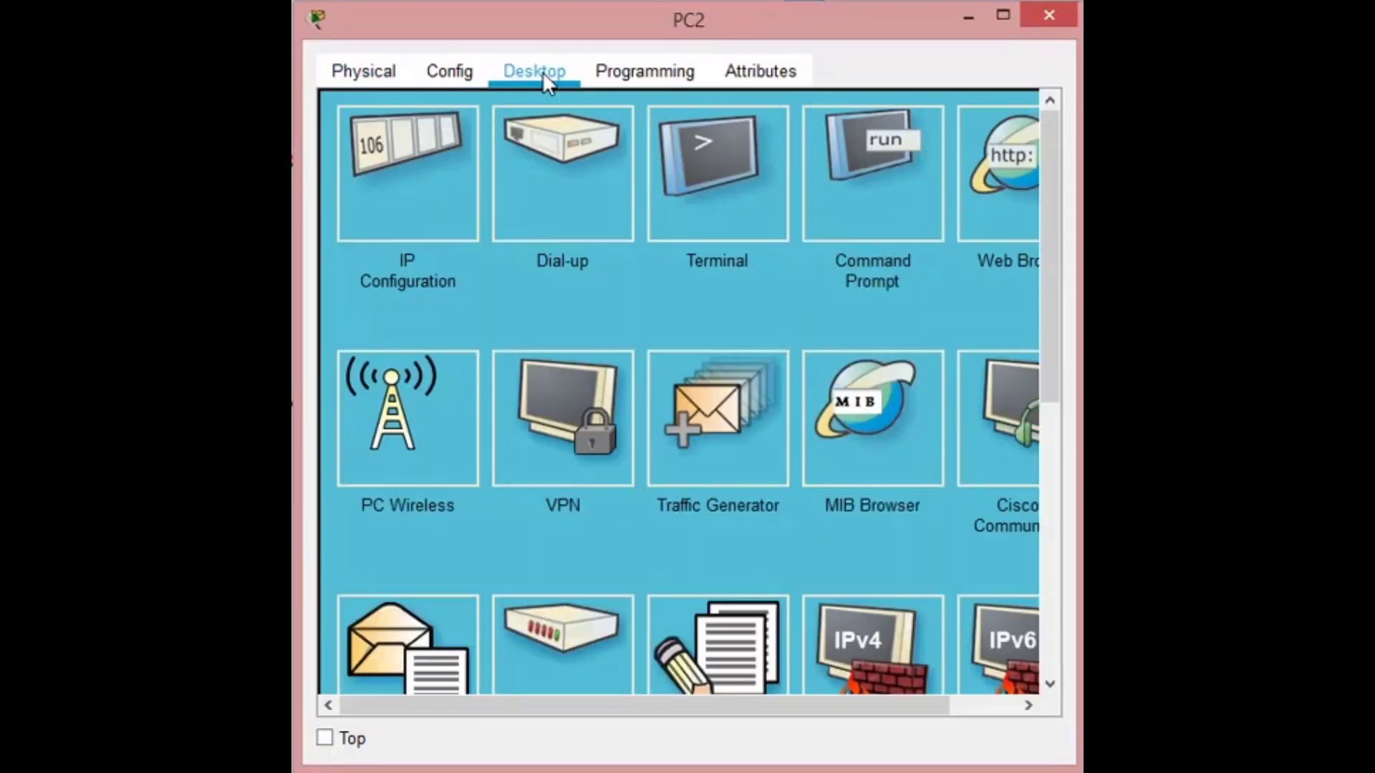
click(384, 146)
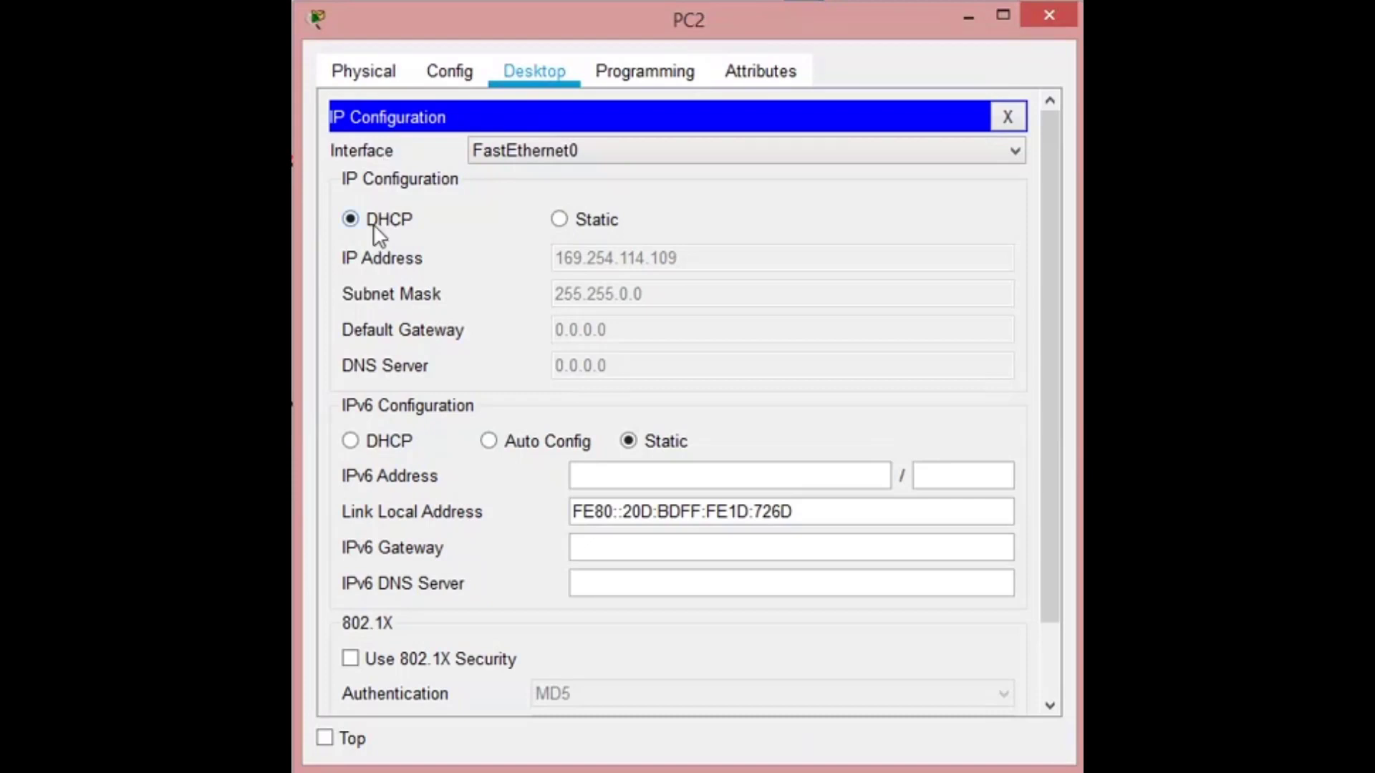
click(559, 219)
click(565, 257)
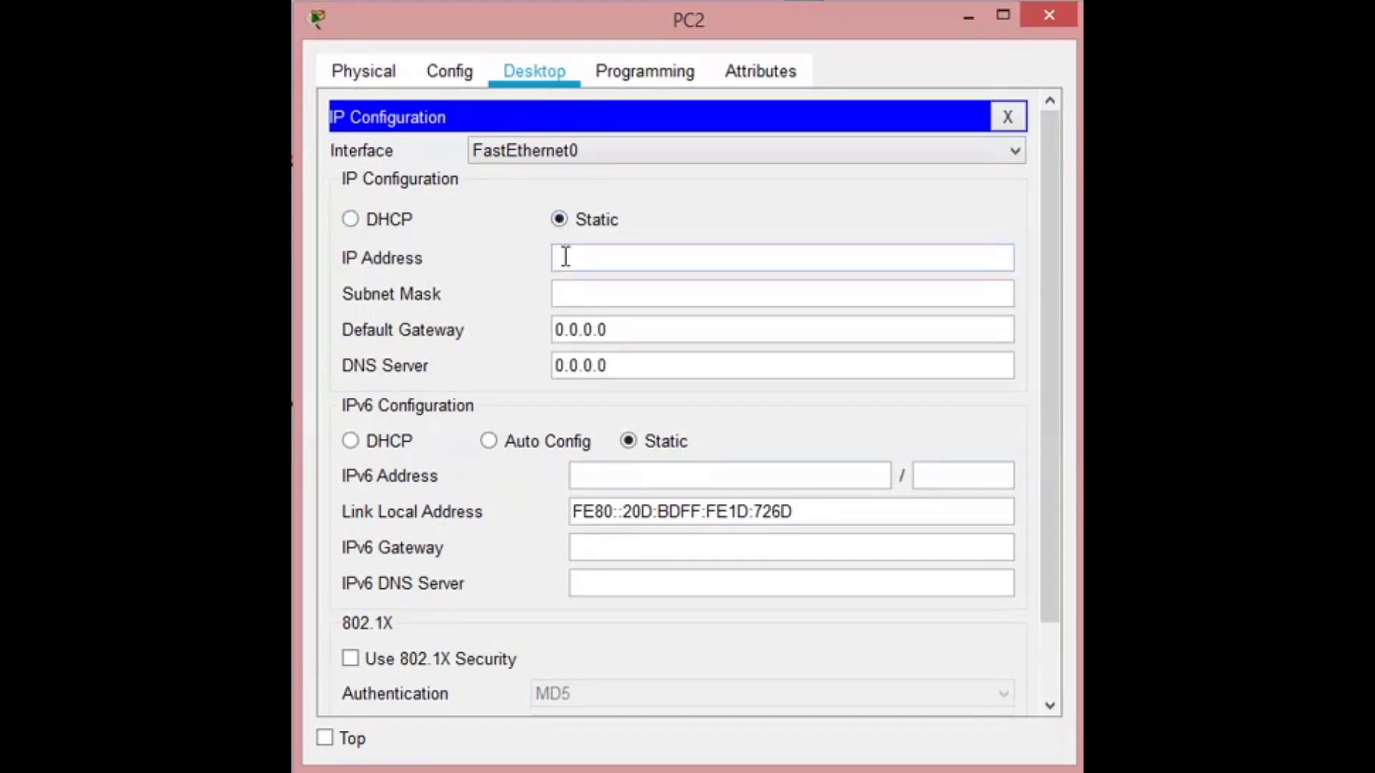
text(200.20.15.2)
click(588, 294)
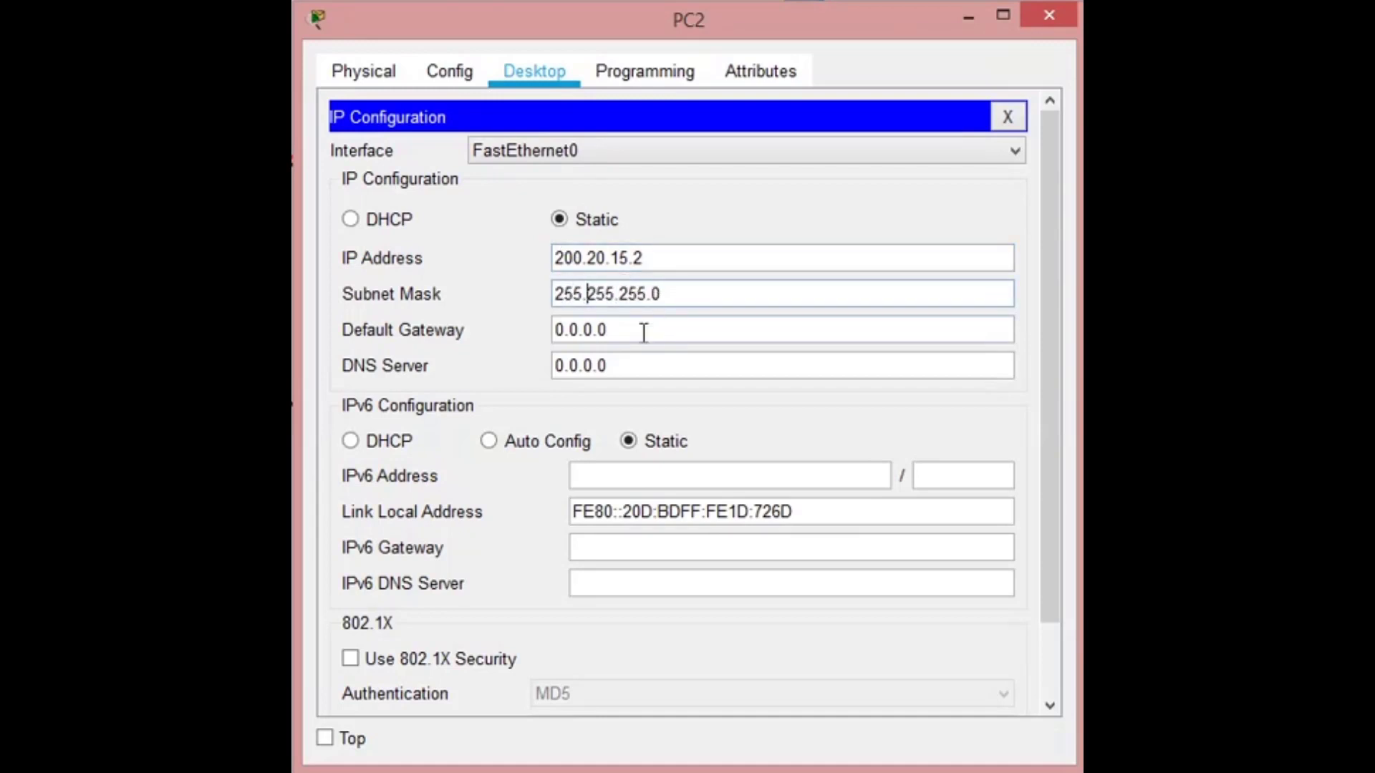
- Set PC2's default gateway to 200.20.15.1 and close its IP configuration
drag(637, 331, 525, 327)
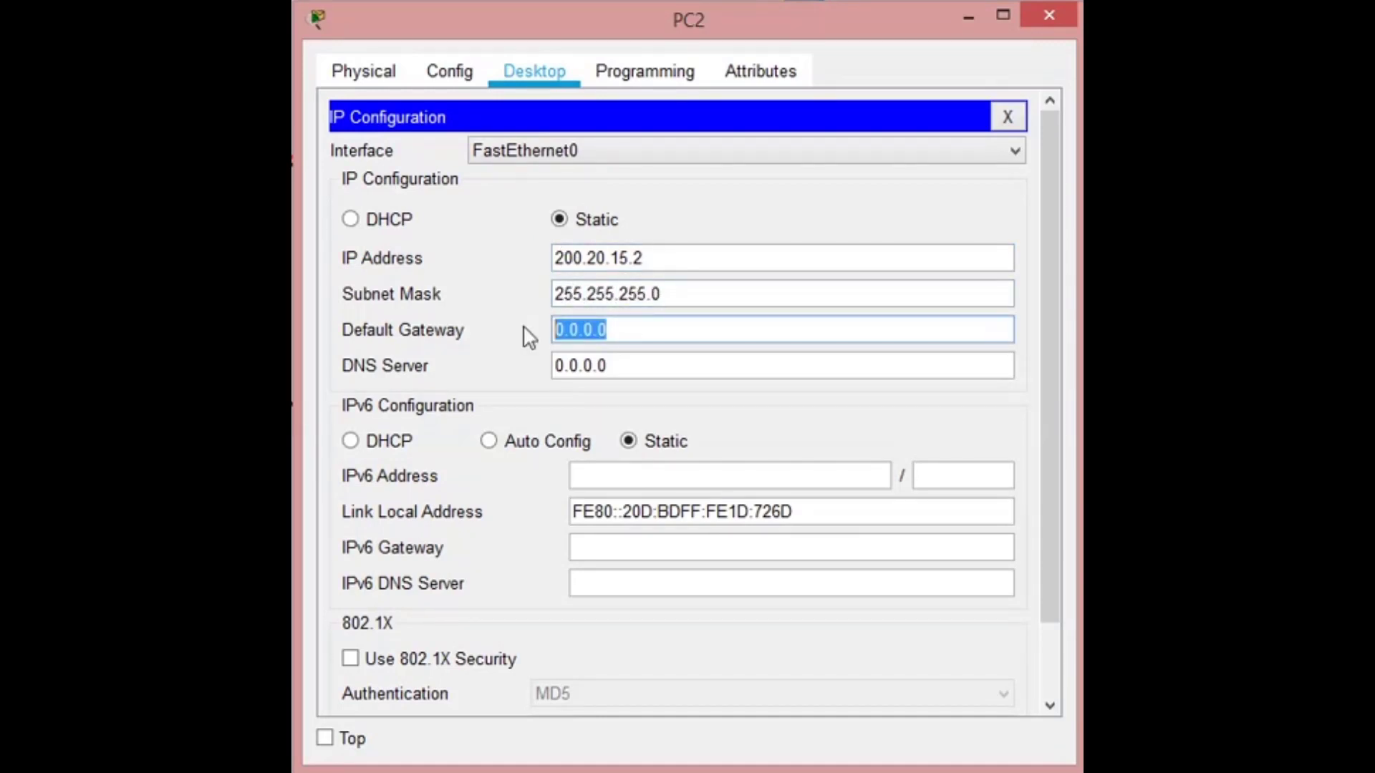
text(200.2)
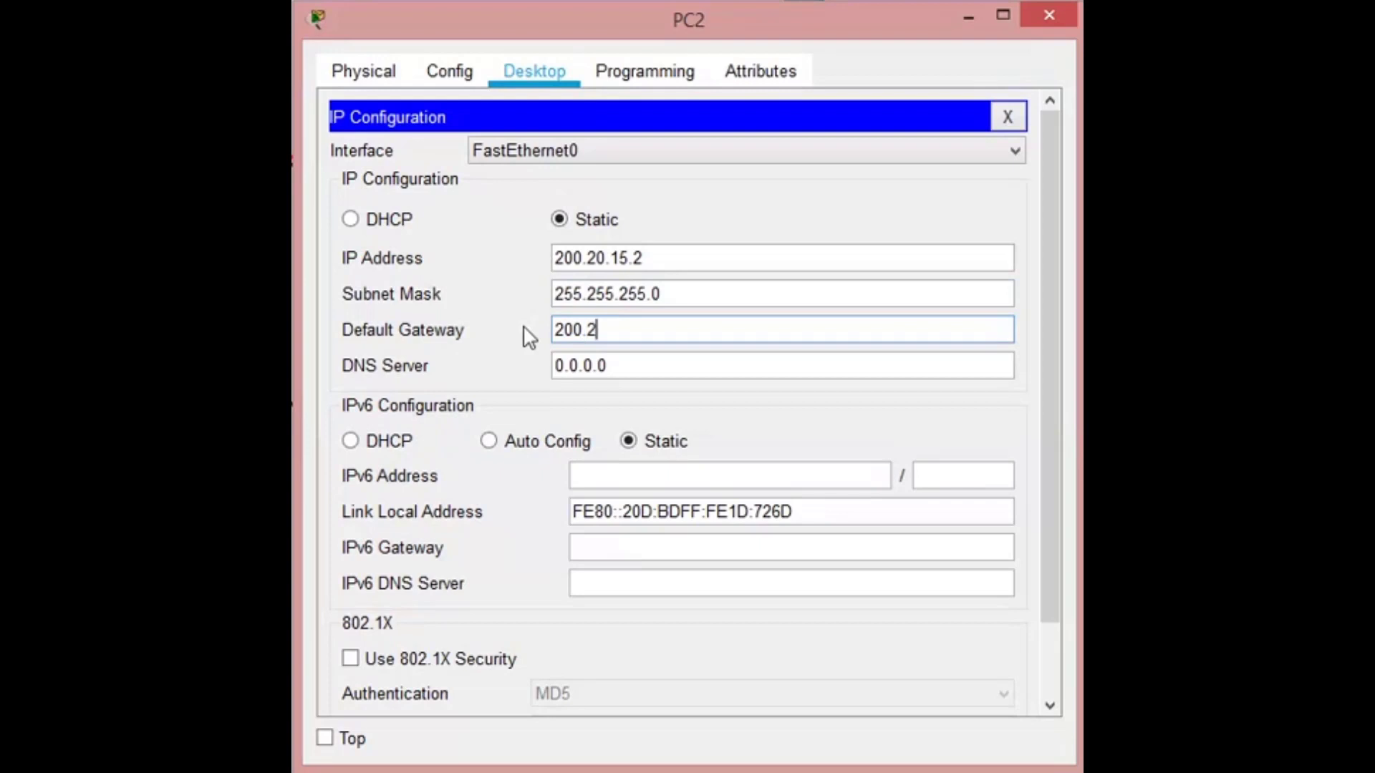
text(0.15.1)
click(564, 368)
click(1007, 117)
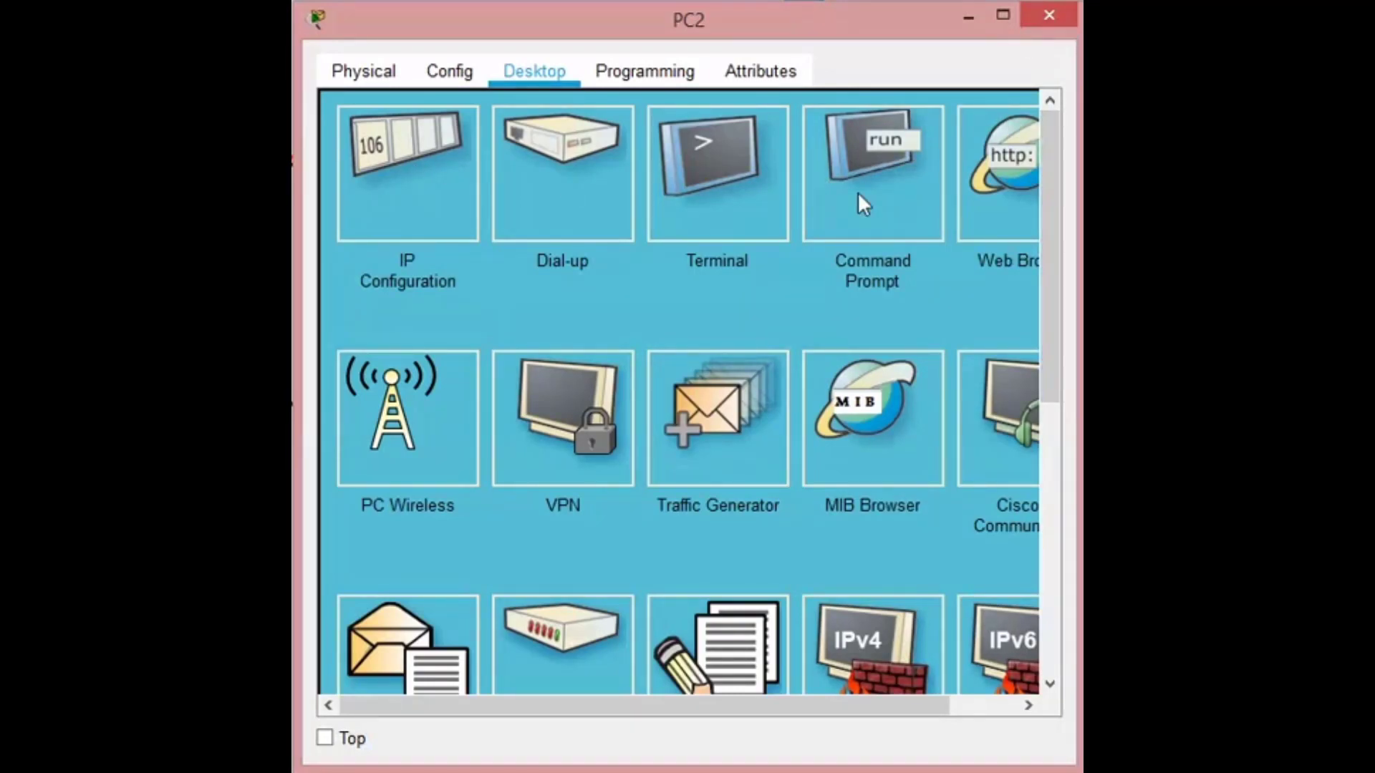
- Check PC2's addressing by running ipconfig in its command prompt, and close the PC2 window
click(875, 139)
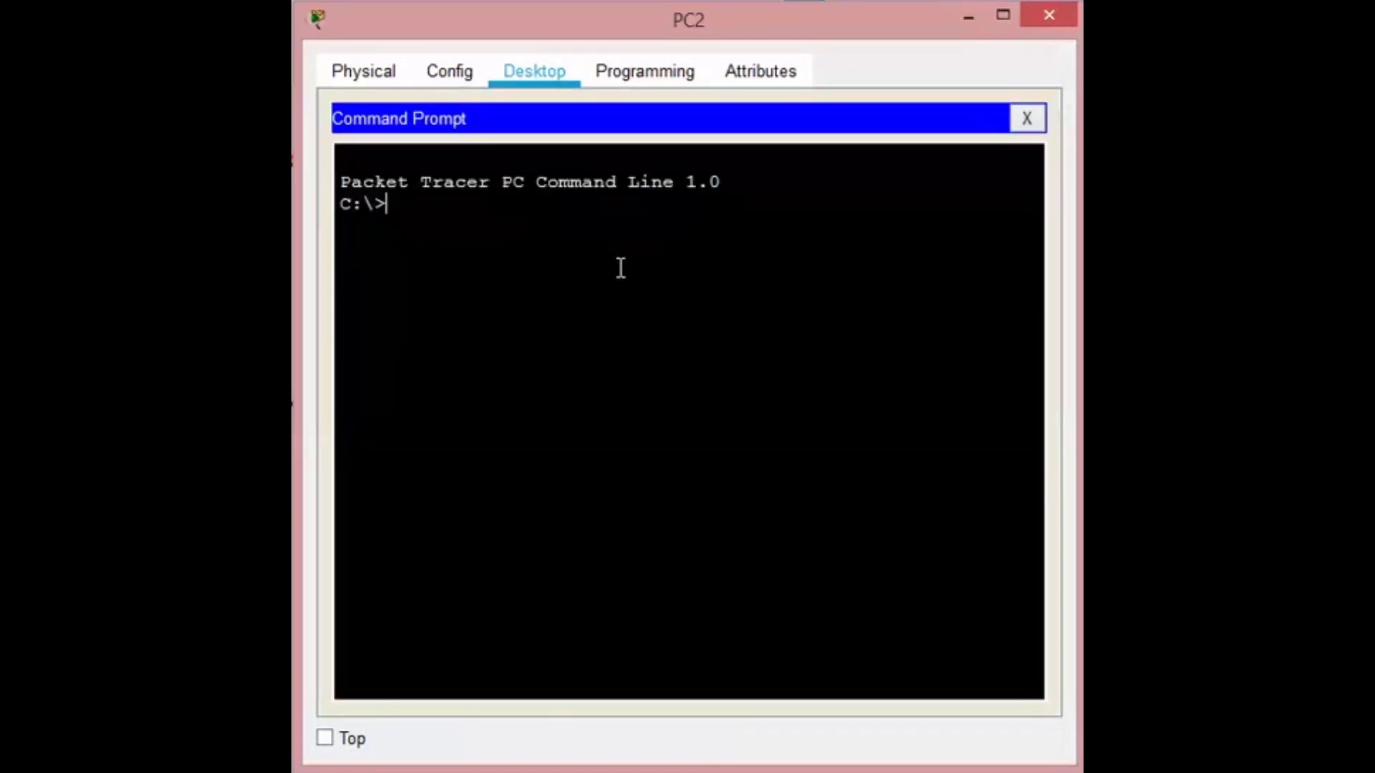
text(ipconfig)
key(Return)
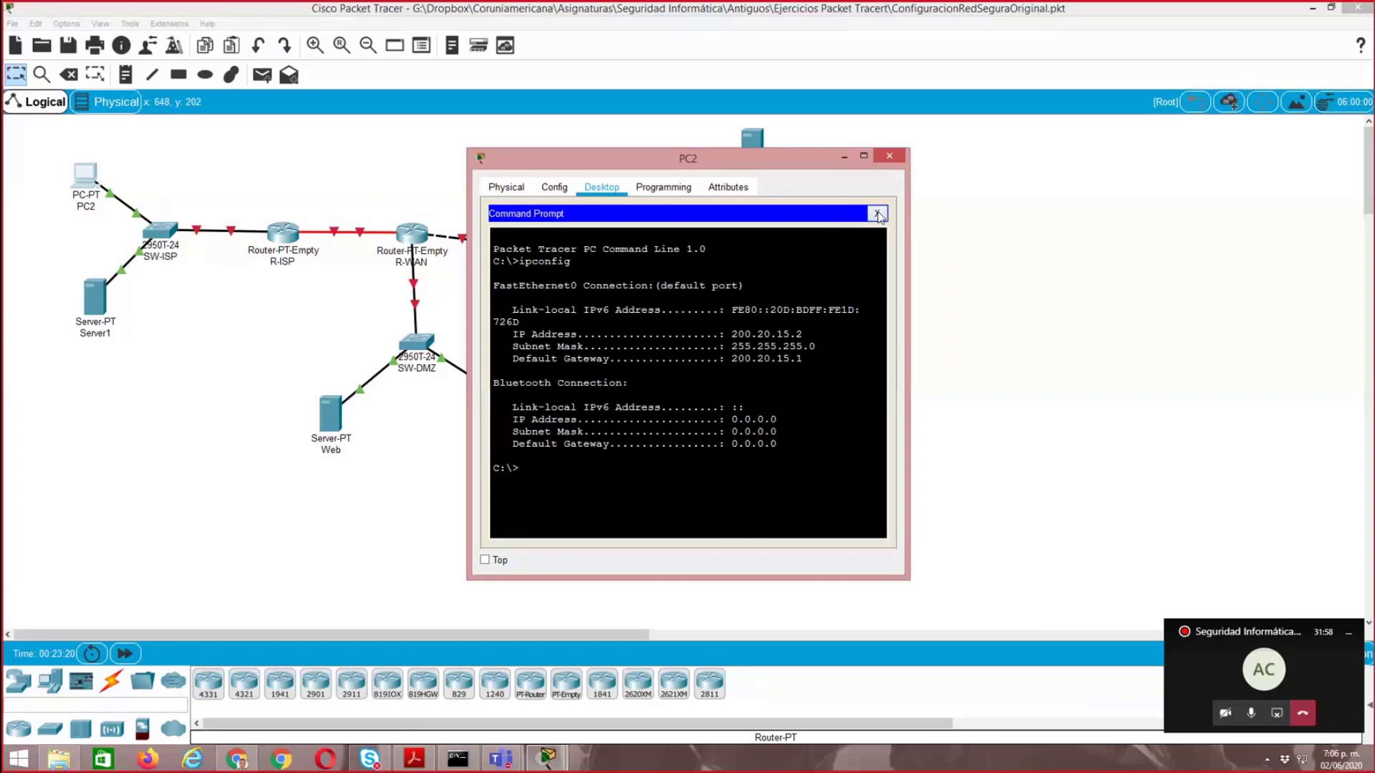
click(880, 216)
click(889, 156)
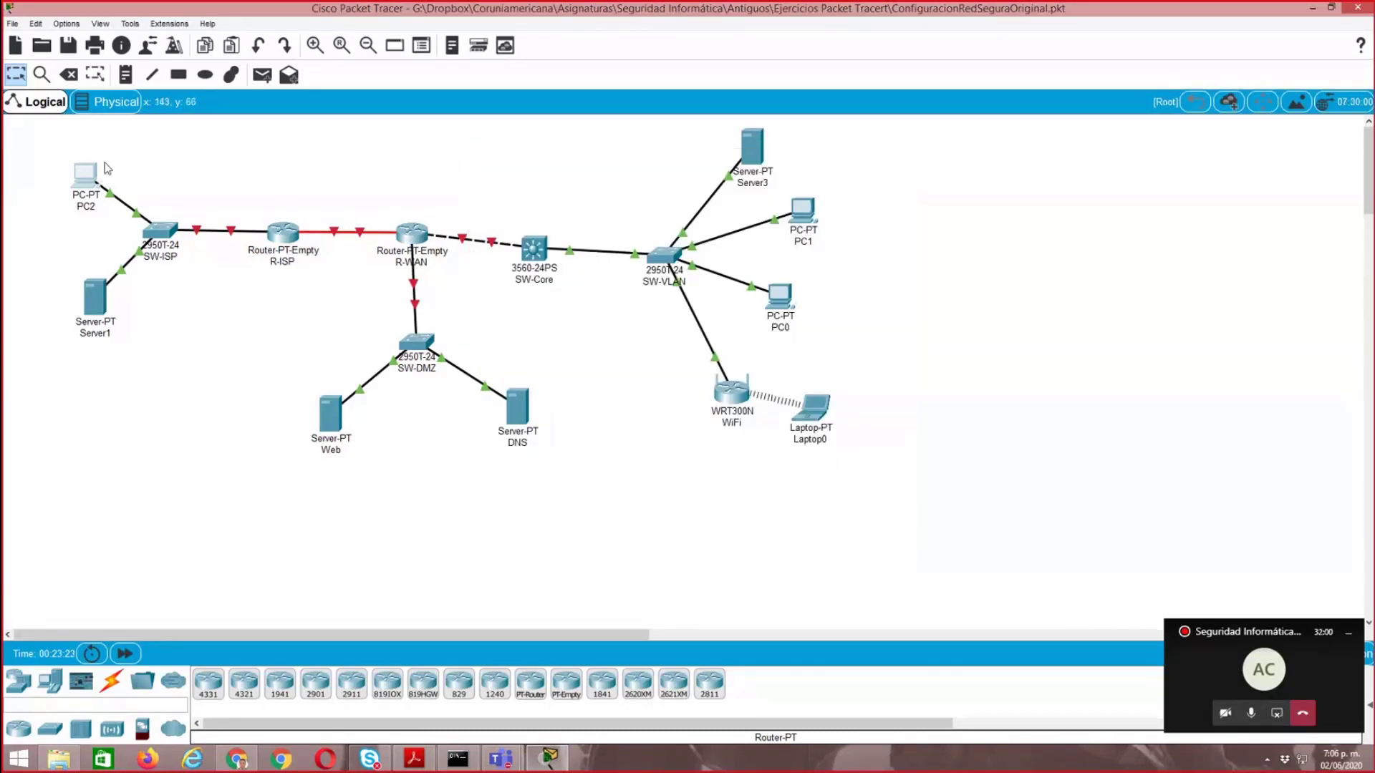
- Give Server1 on the ISP side the static IP address 200.20.15.3 with subnet mask 255.255.255.0
mouse_move(84, 176)
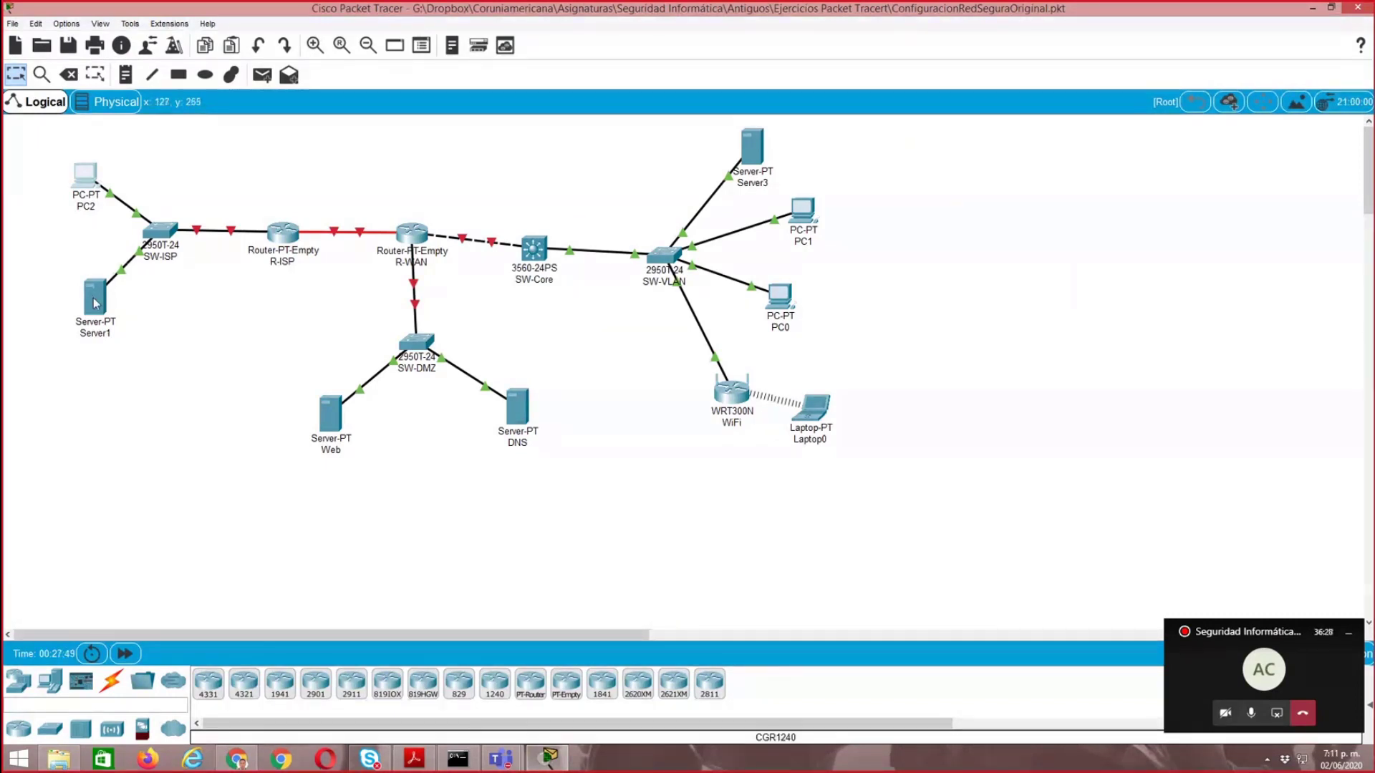
click(93, 297)
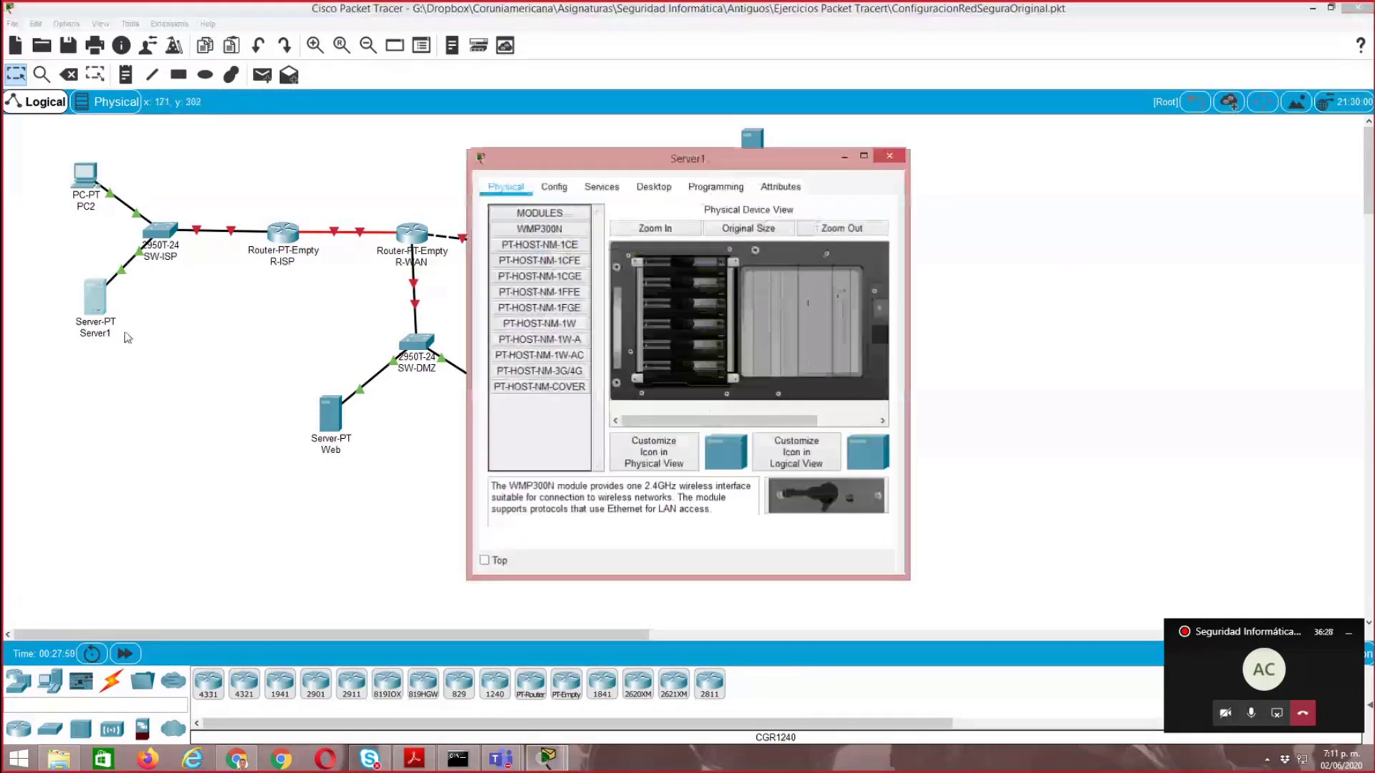
click(646, 191)
click(536, 249)
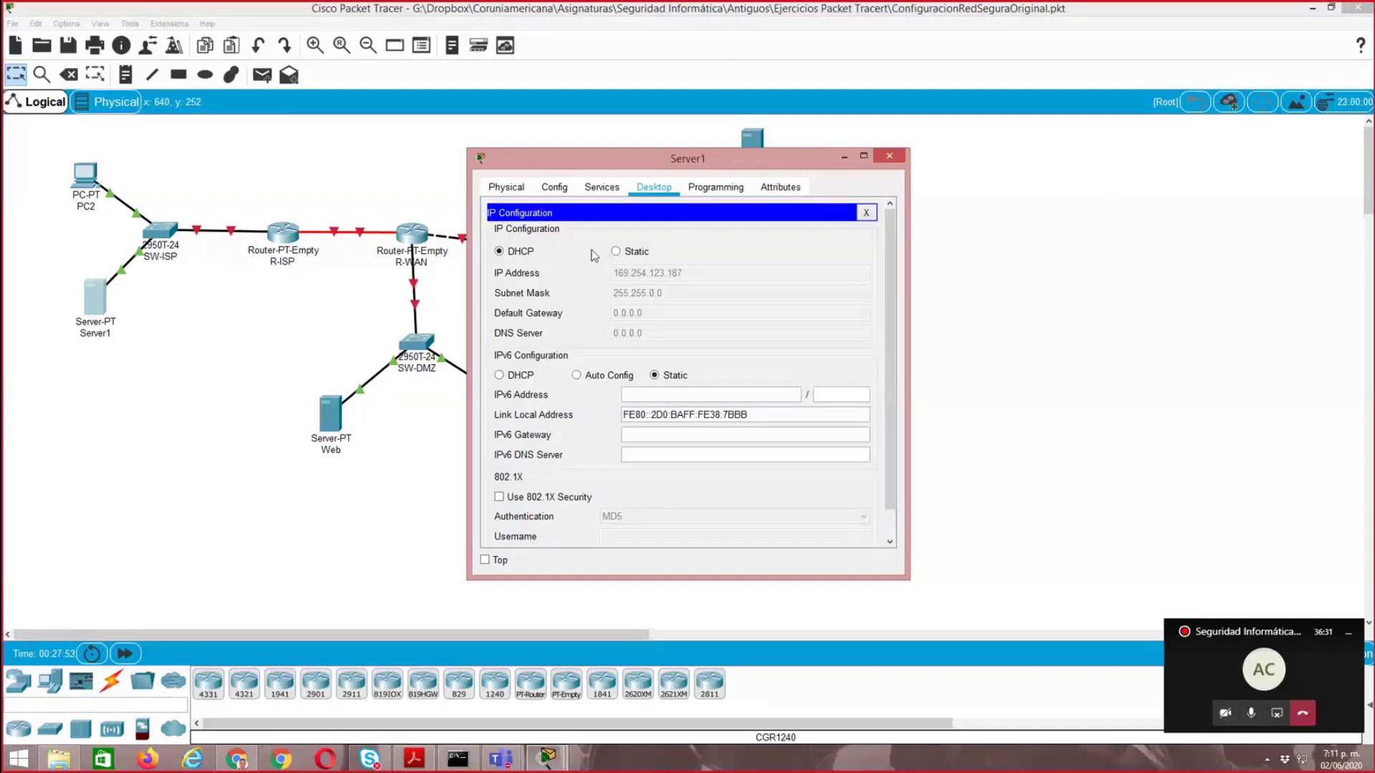
click(616, 252)
click(663, 273)
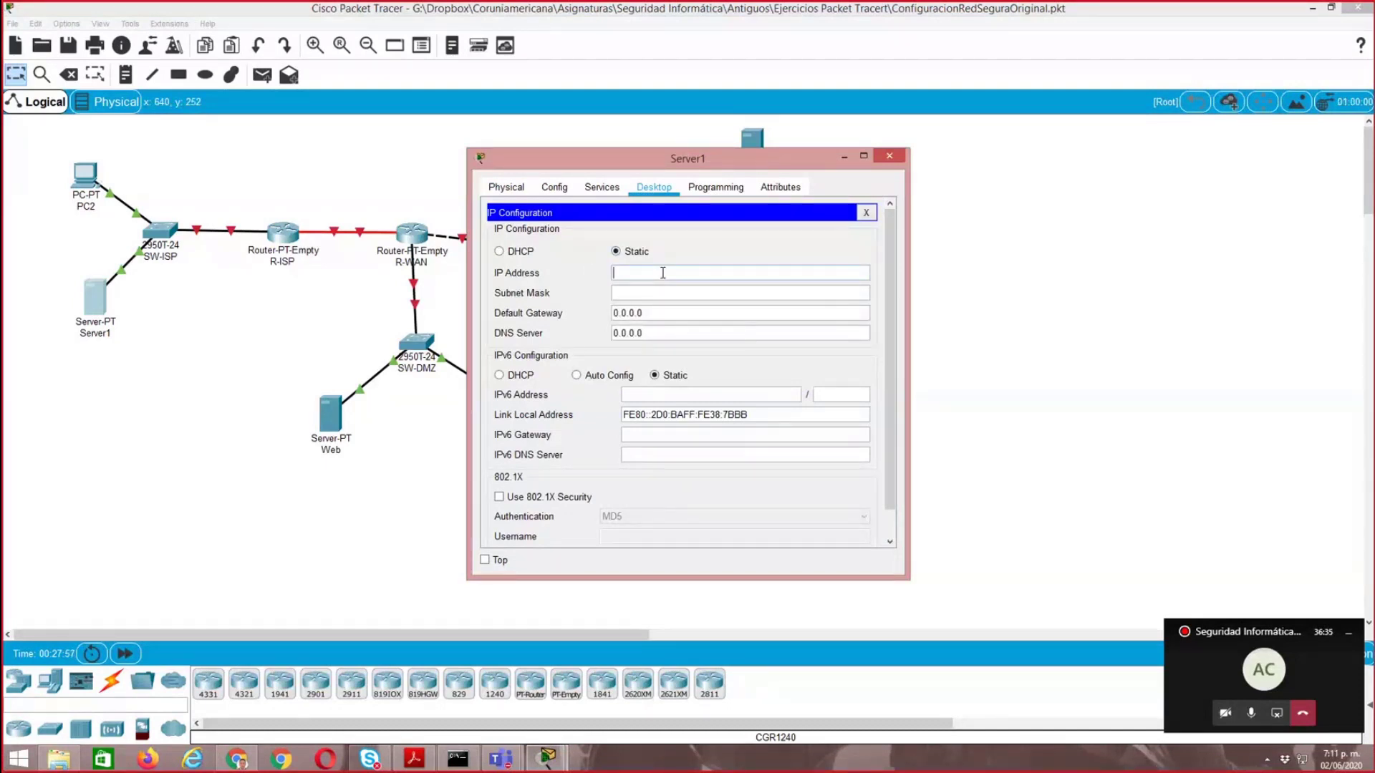
text(200.20.15.3)
click(651, 293)
- Set Server1's default gateway to 200.20.15.1 and close its window
drag(648, 313, 603, 310)
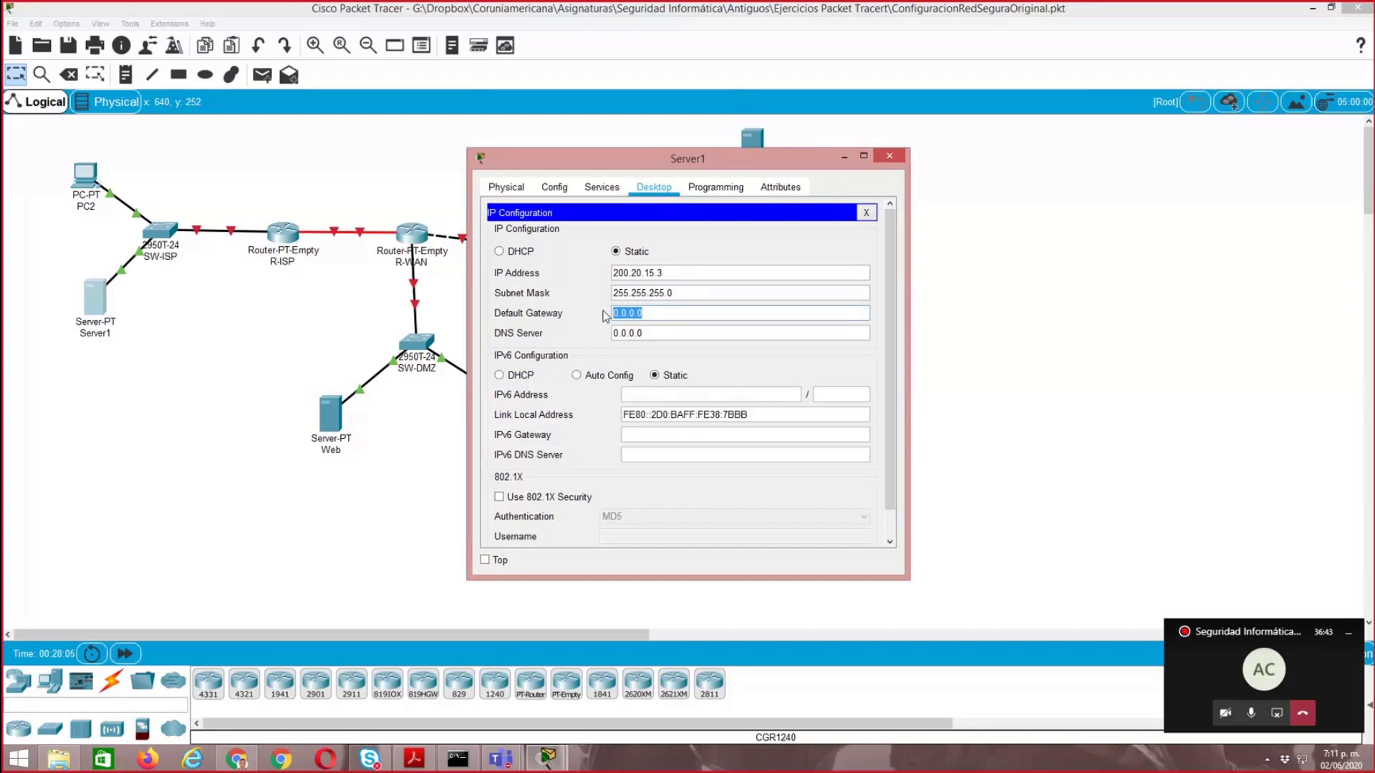
text(200.20.15.)
click(866, 214)
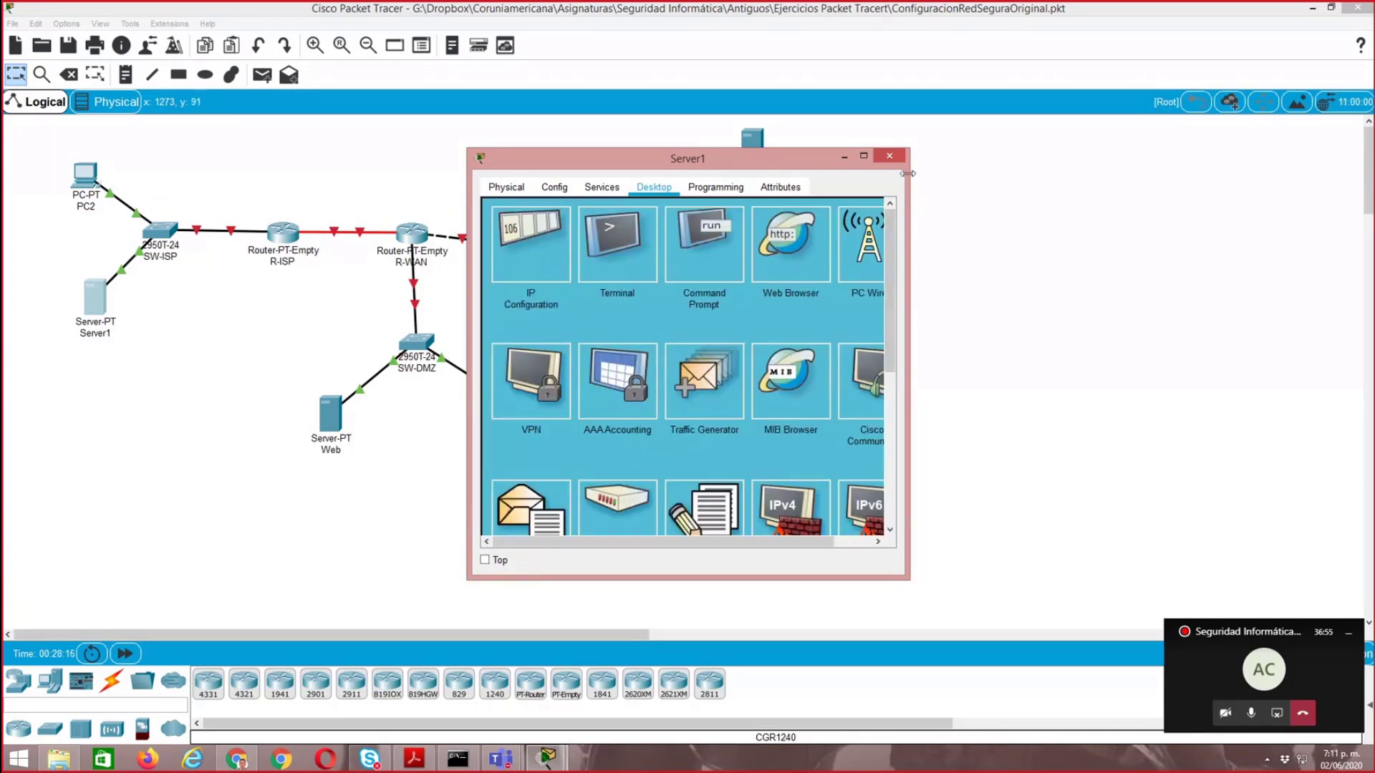
click(891, 157)
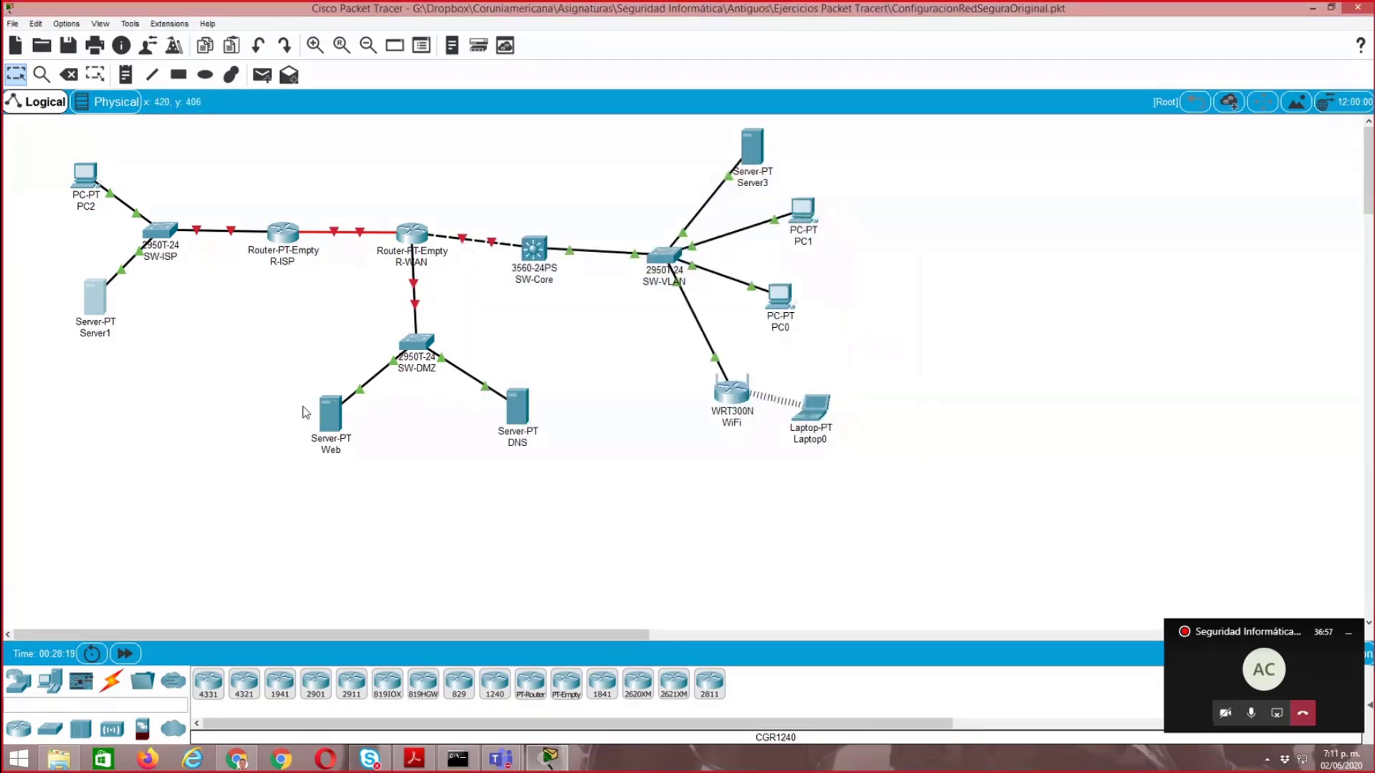
- Give the Web server in the DMZ the static IP address 192.168.0.3 with subnet mask 255.255.255.0
click(327, 416)
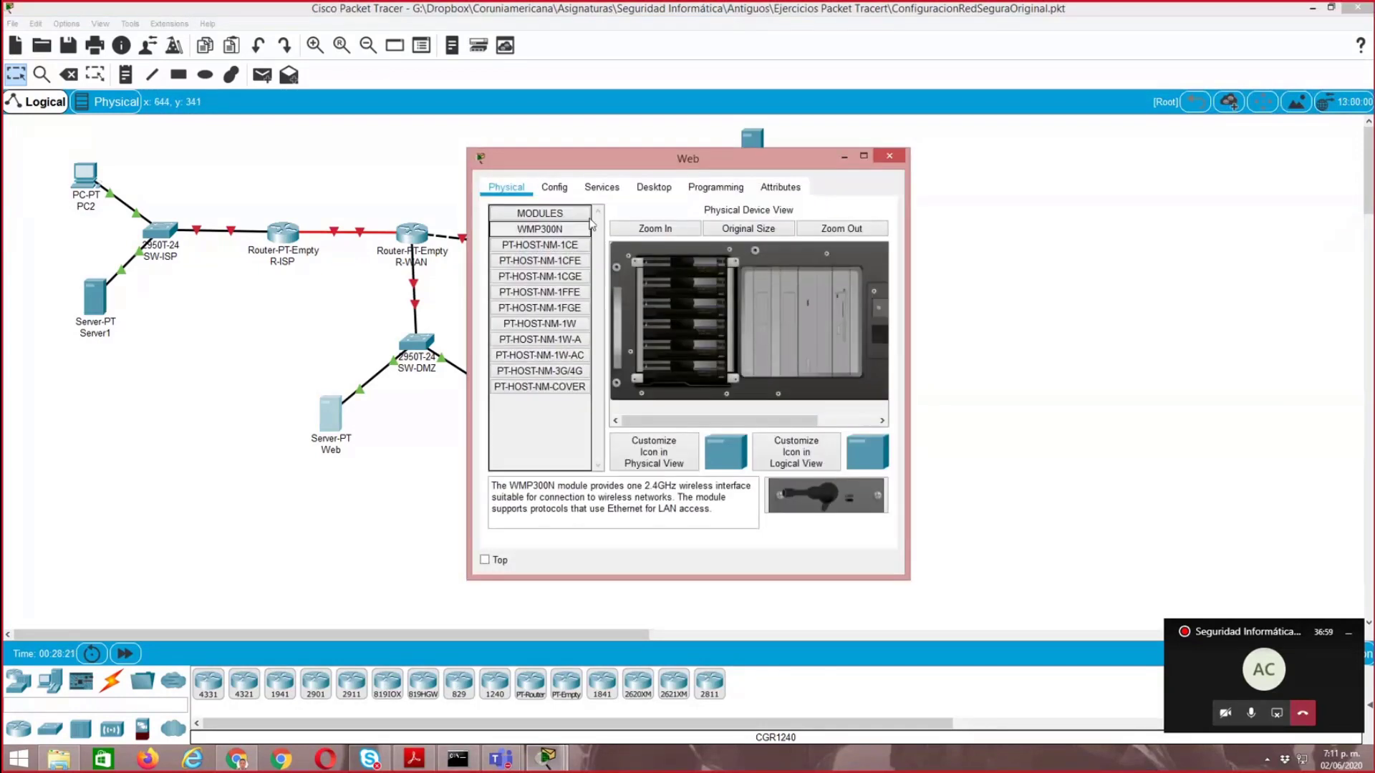
click(654, 187)
click(537, 244)
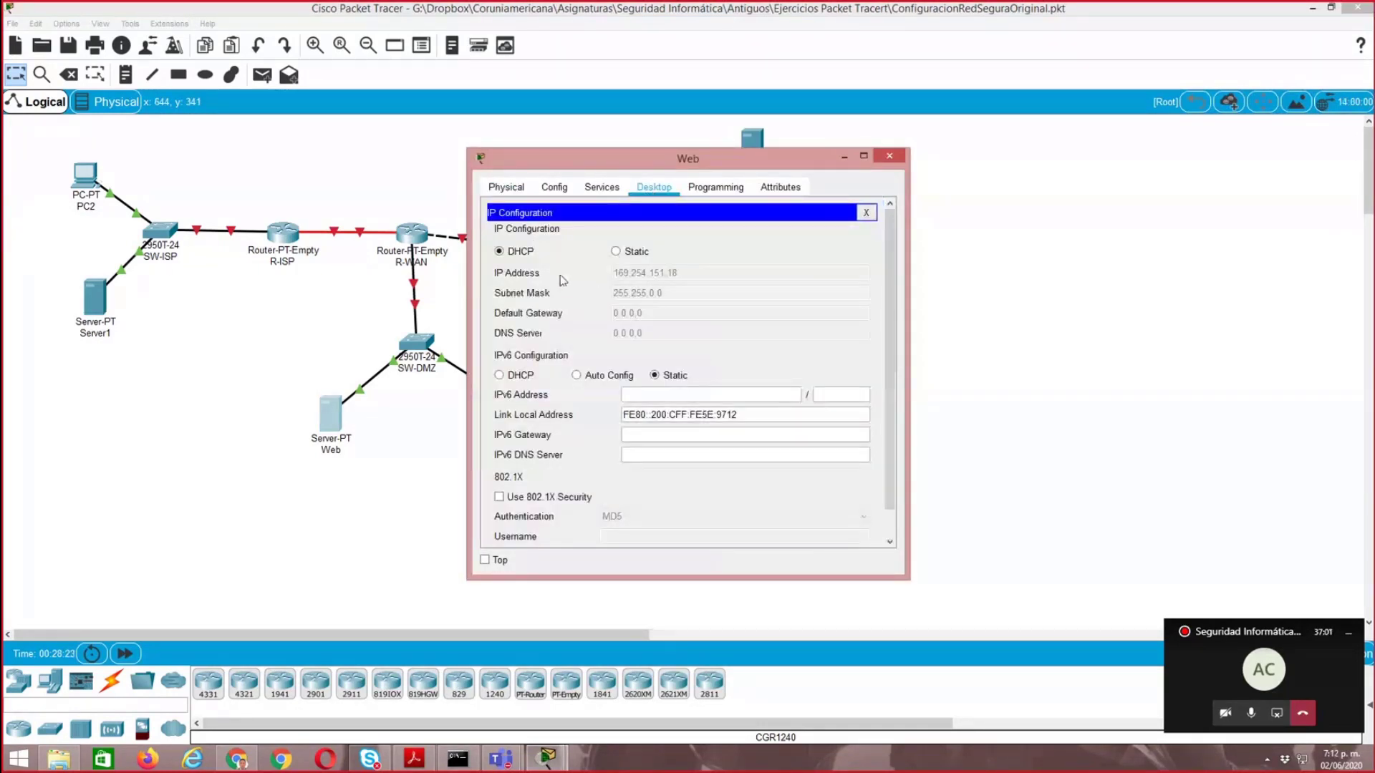
click(615, 251)
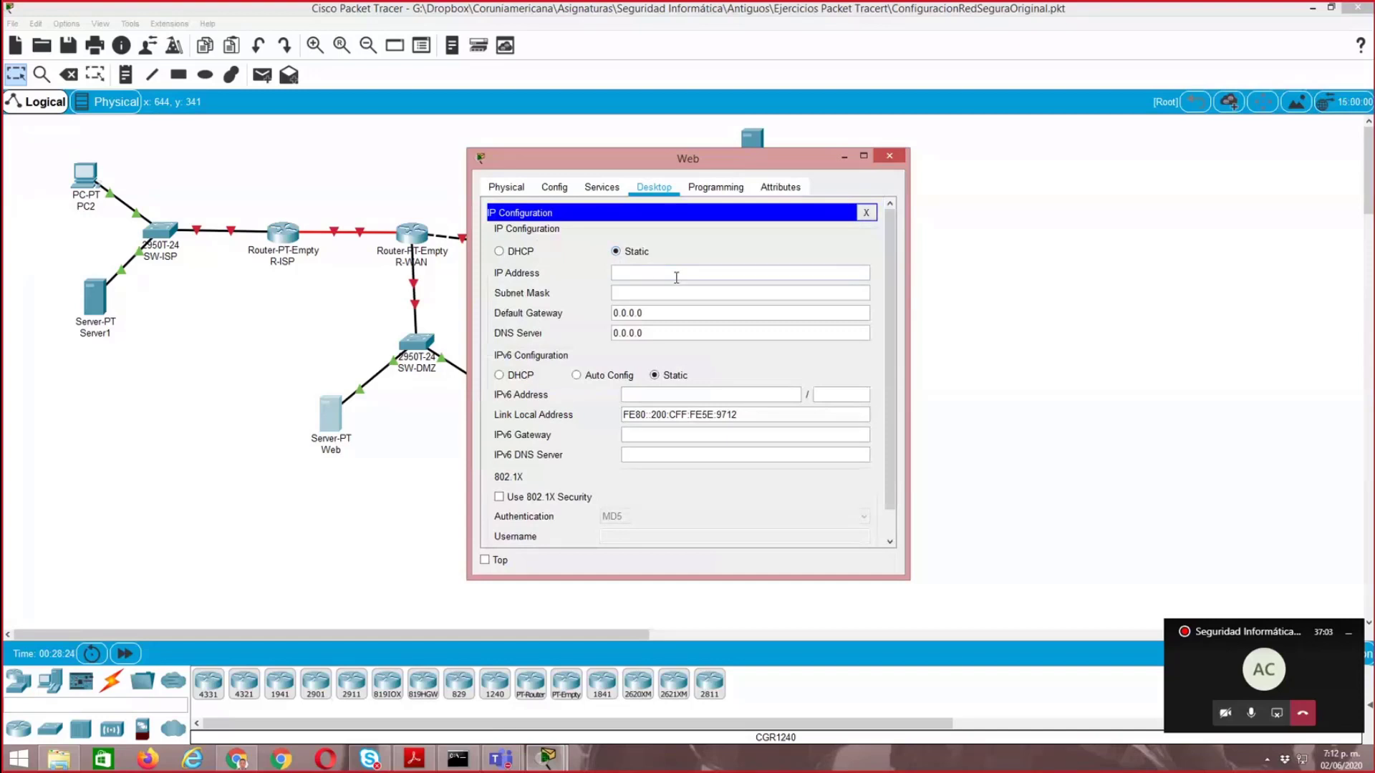
click(664, 276)
text(192.168.0.3)
click(663, 293)
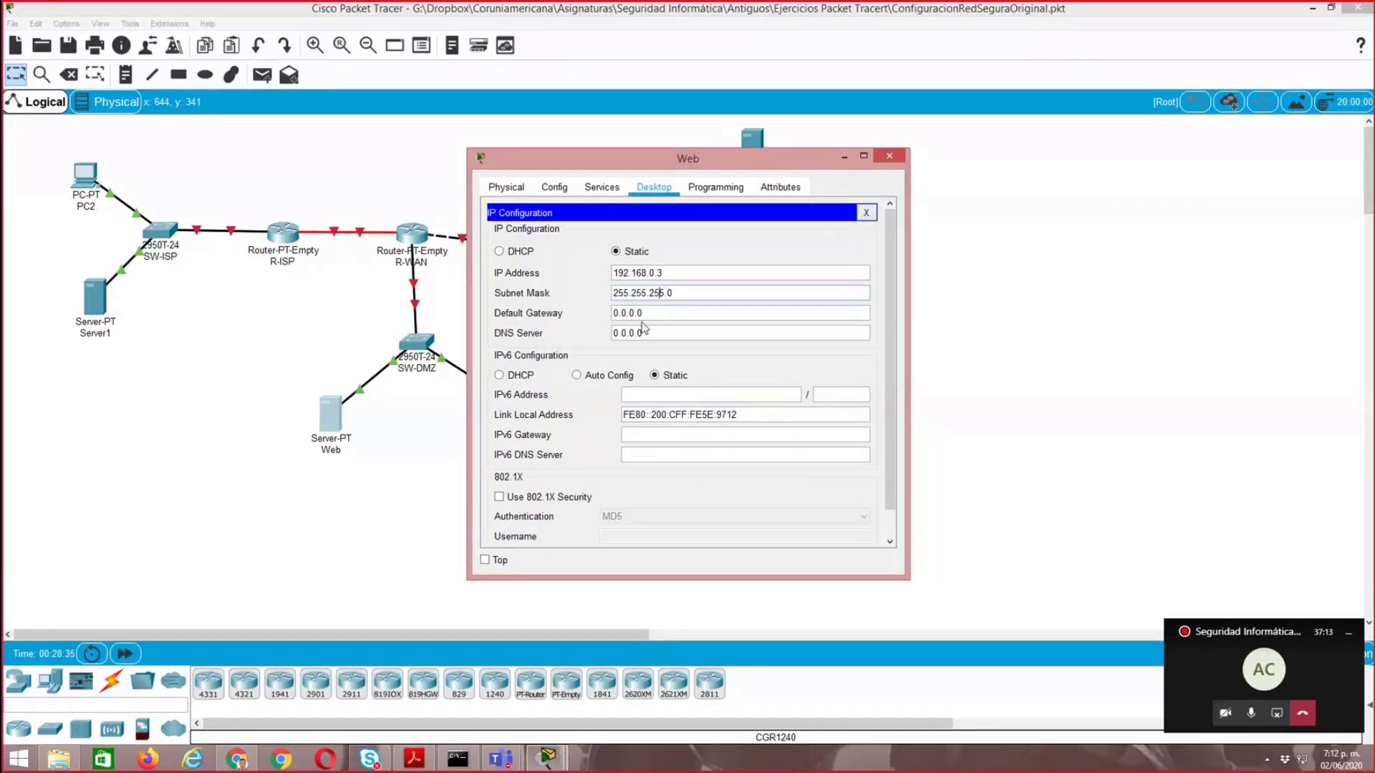
- Set the Web server's default gateway to 192.168.0.1 and close its window
drag(644, 313, 612, 314)
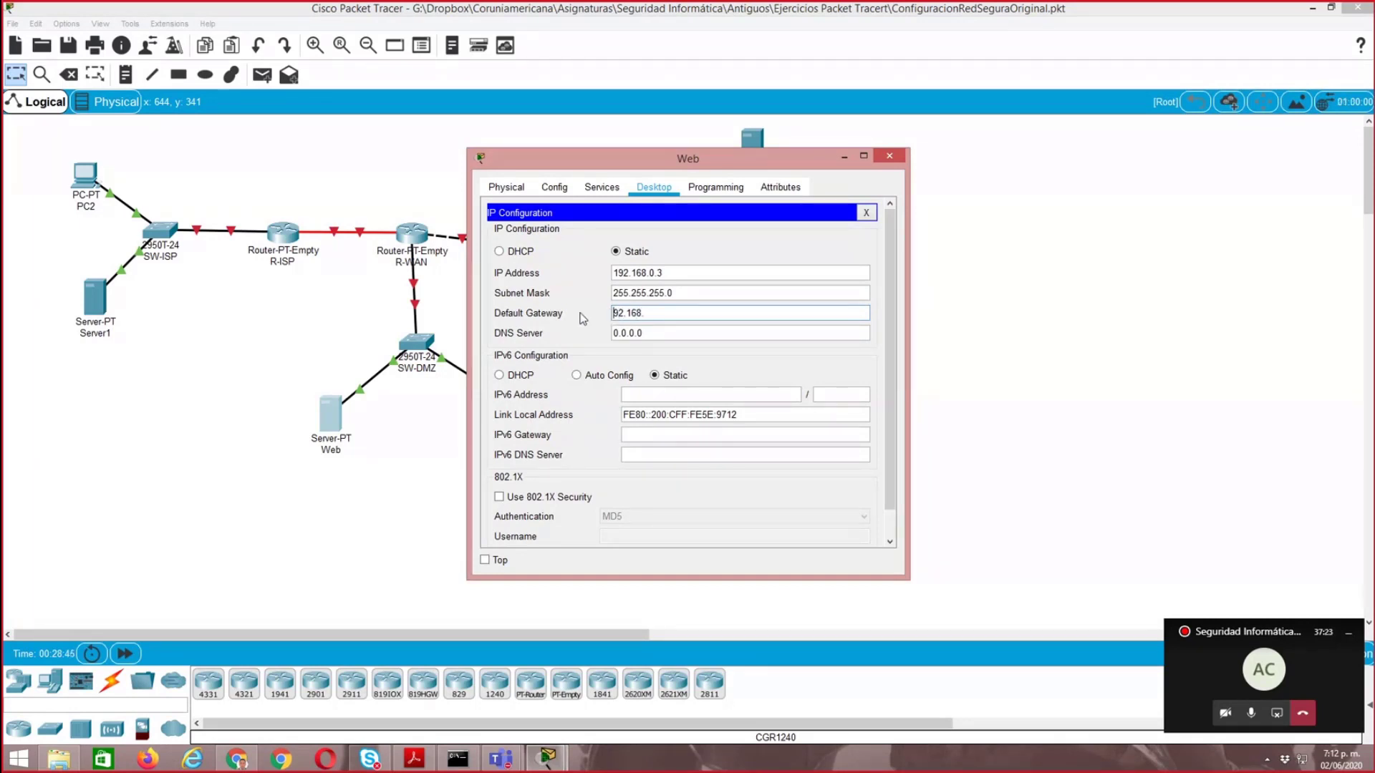
text(168.0.1)
click(865, 214)
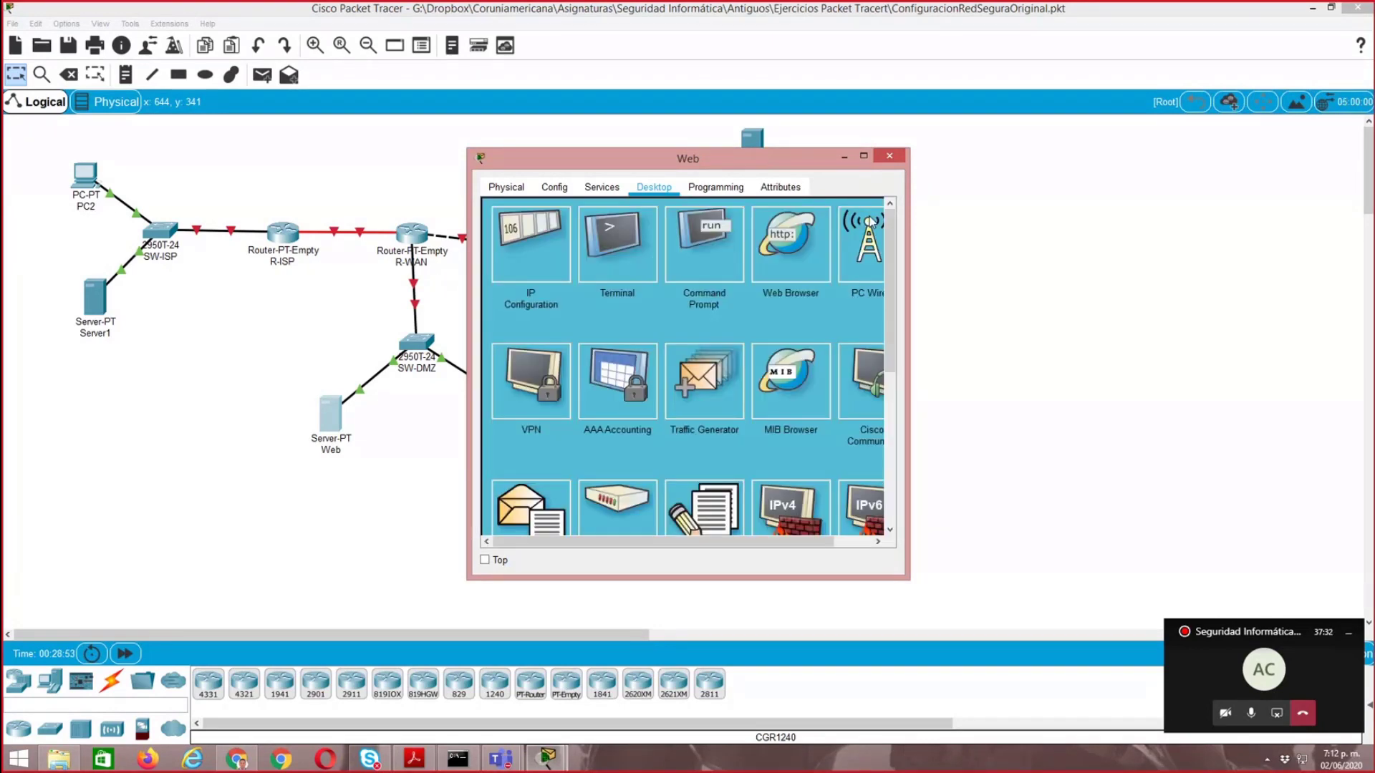
click(889, 157)
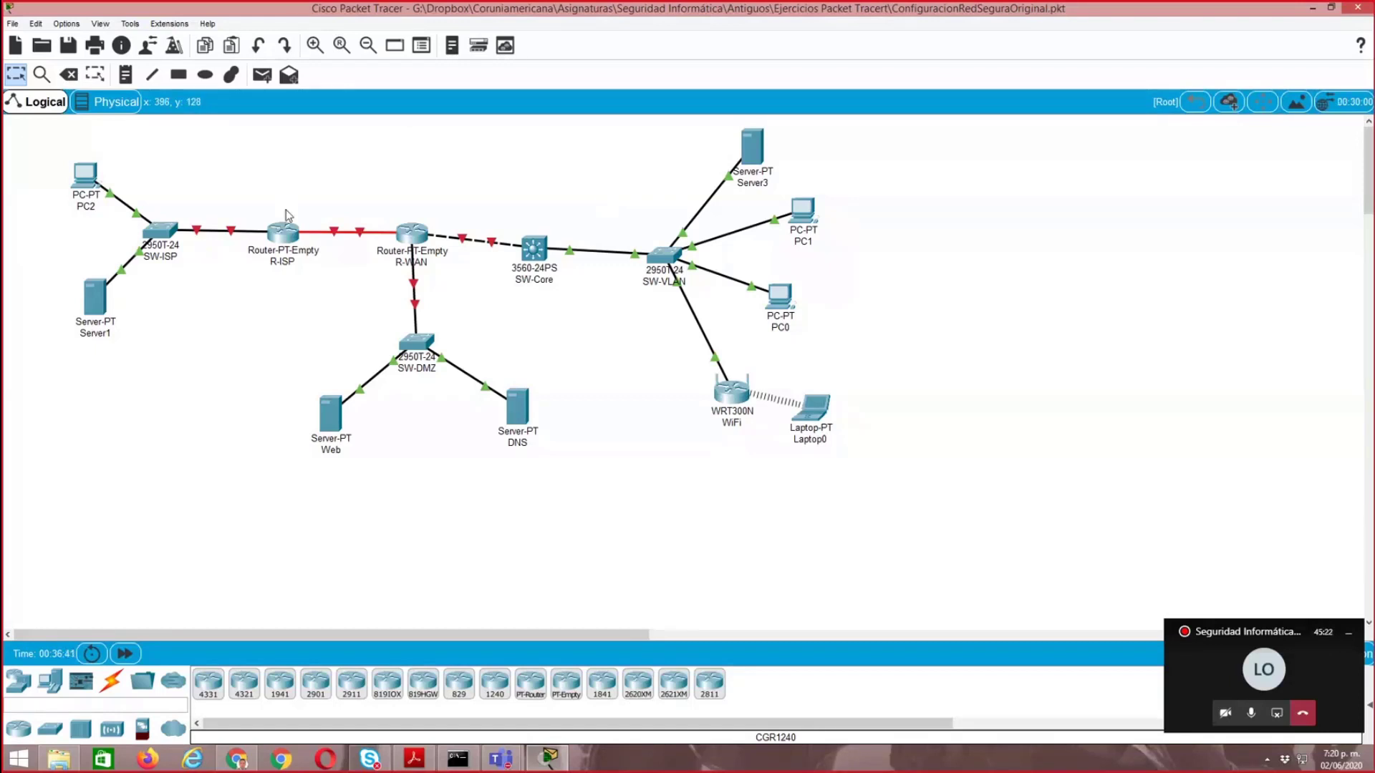
- Open the R-ISP router's command line in a wider window and start the console session
mouse_move(284, 237)
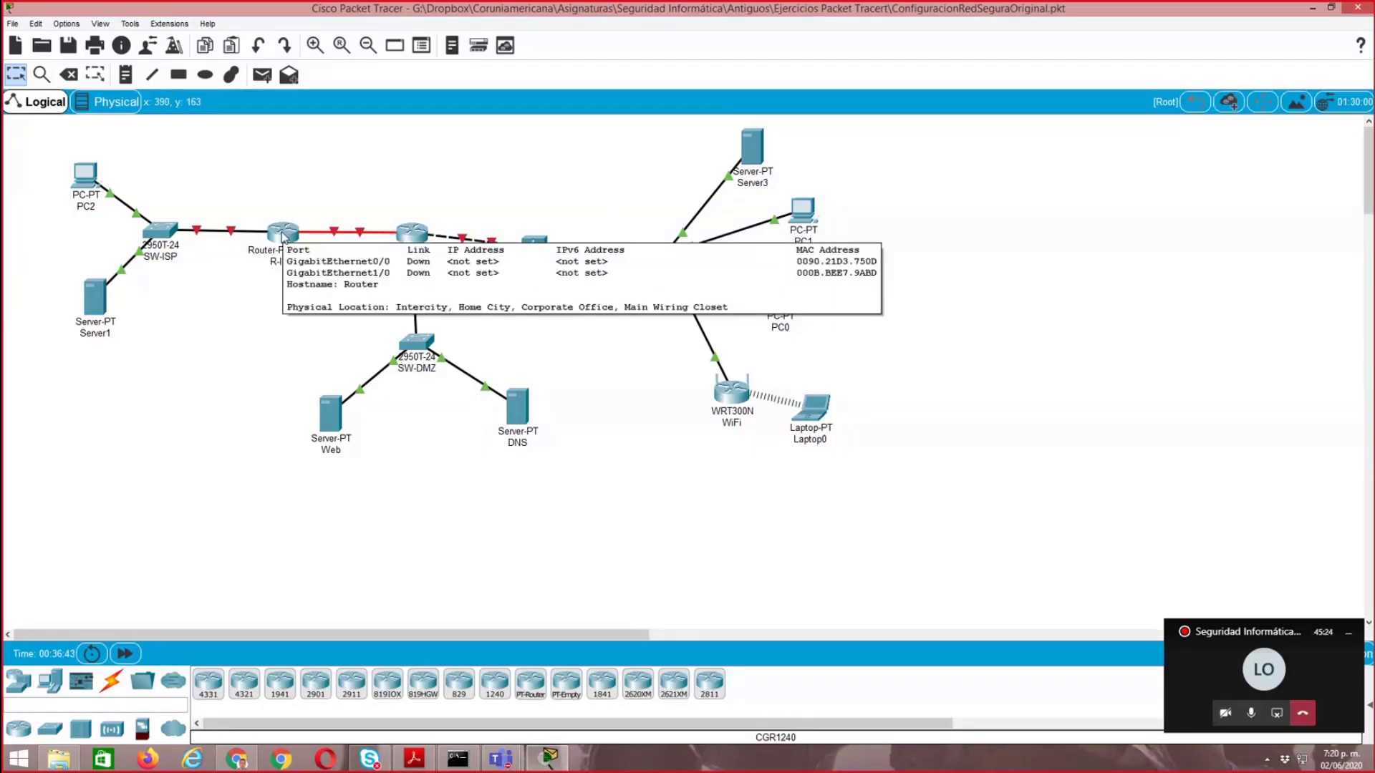
click(284, 237)
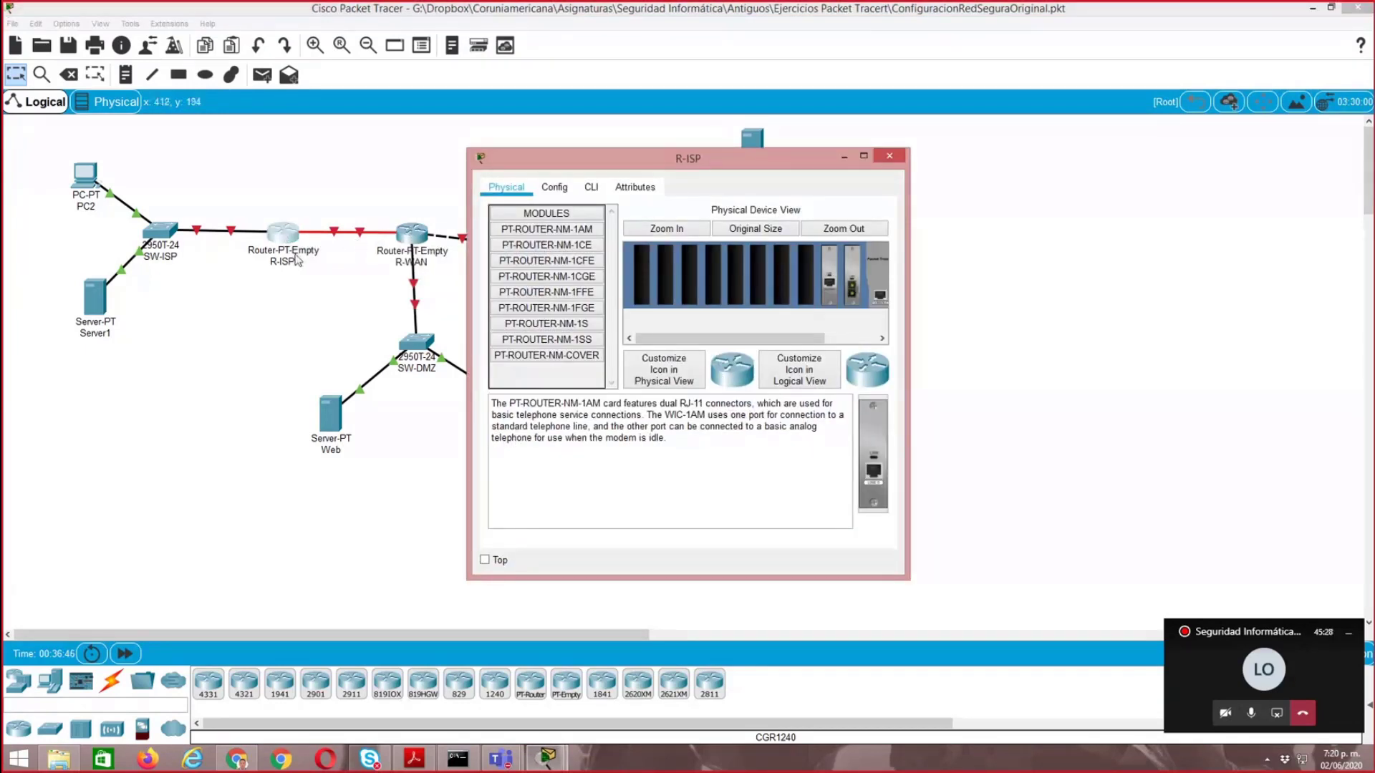
click(591, 190)
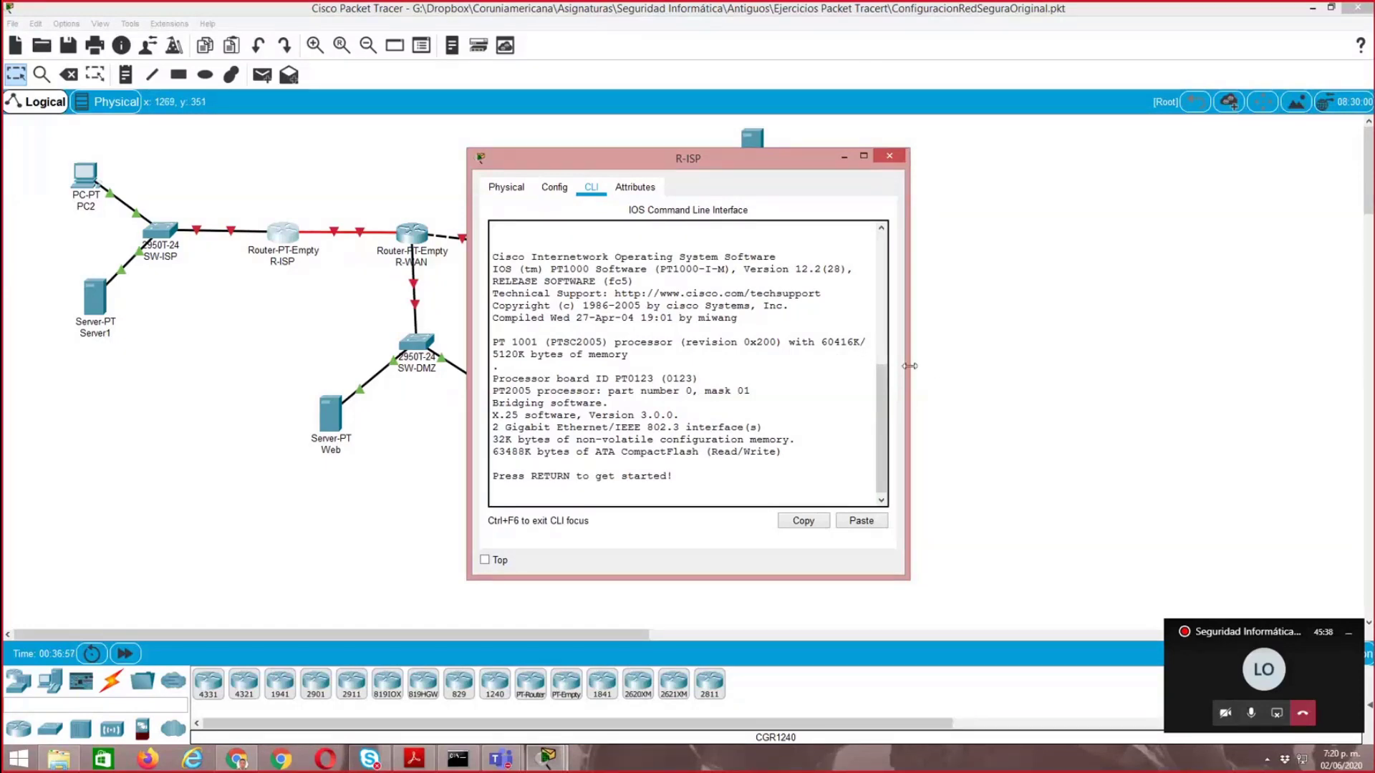
drag(907, 369, 1097, 369)
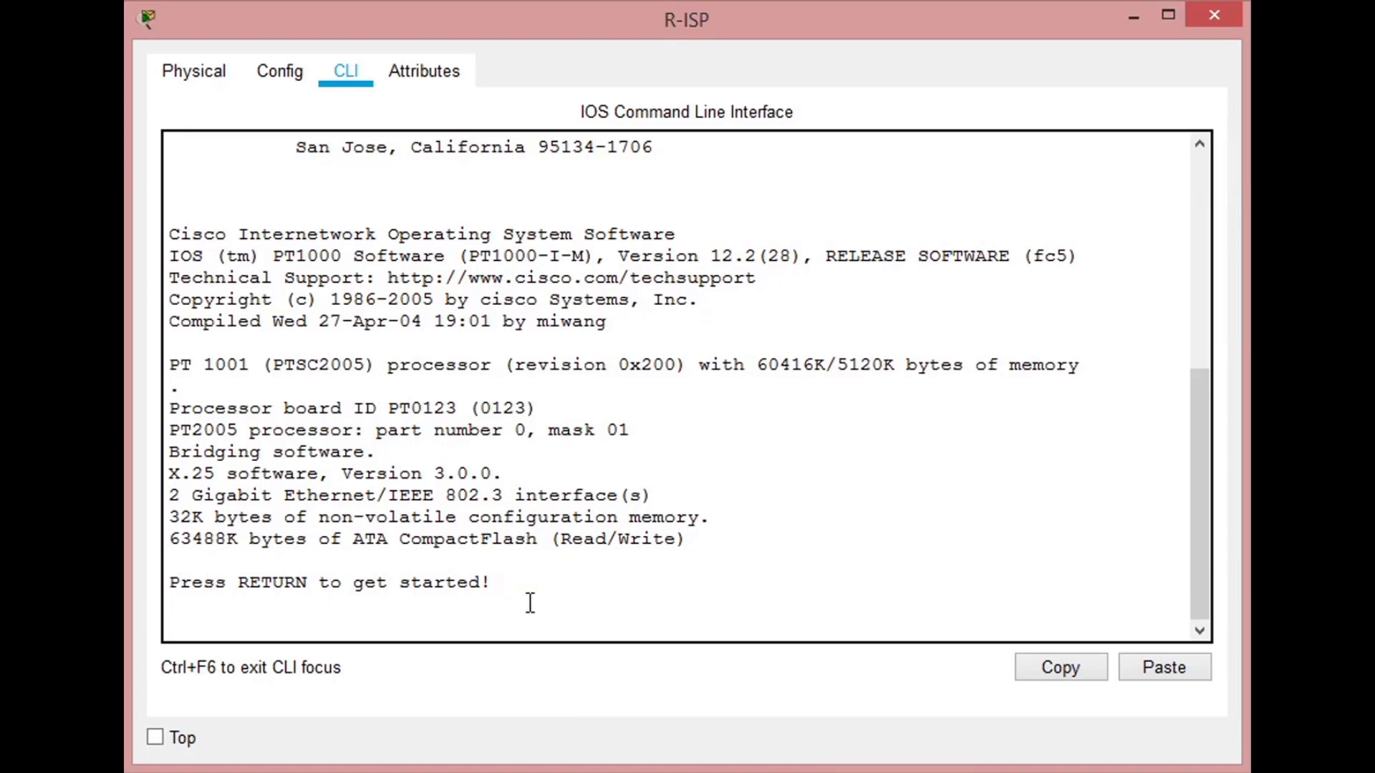
key(Return)
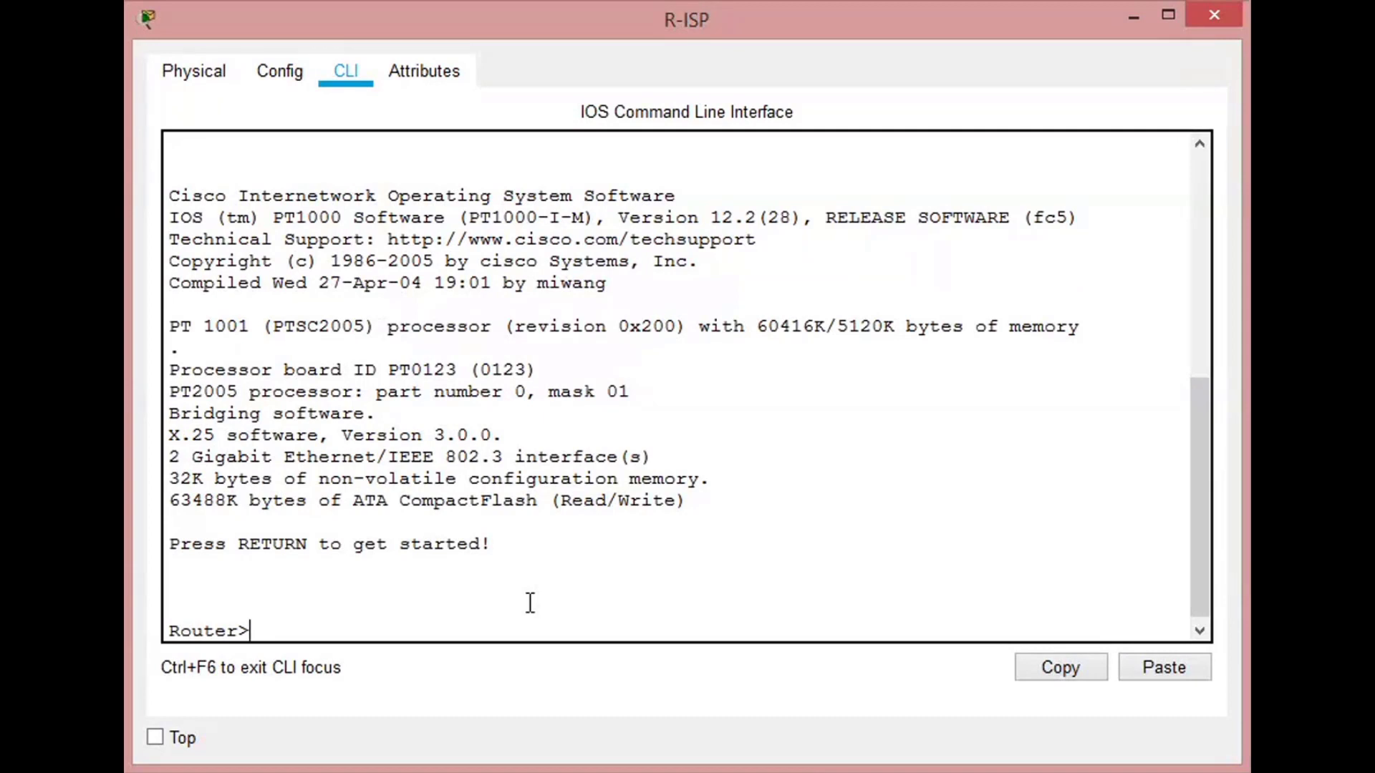
- Enter privileged mode on the router and switch to global configuration from the terminal
text(Enable)
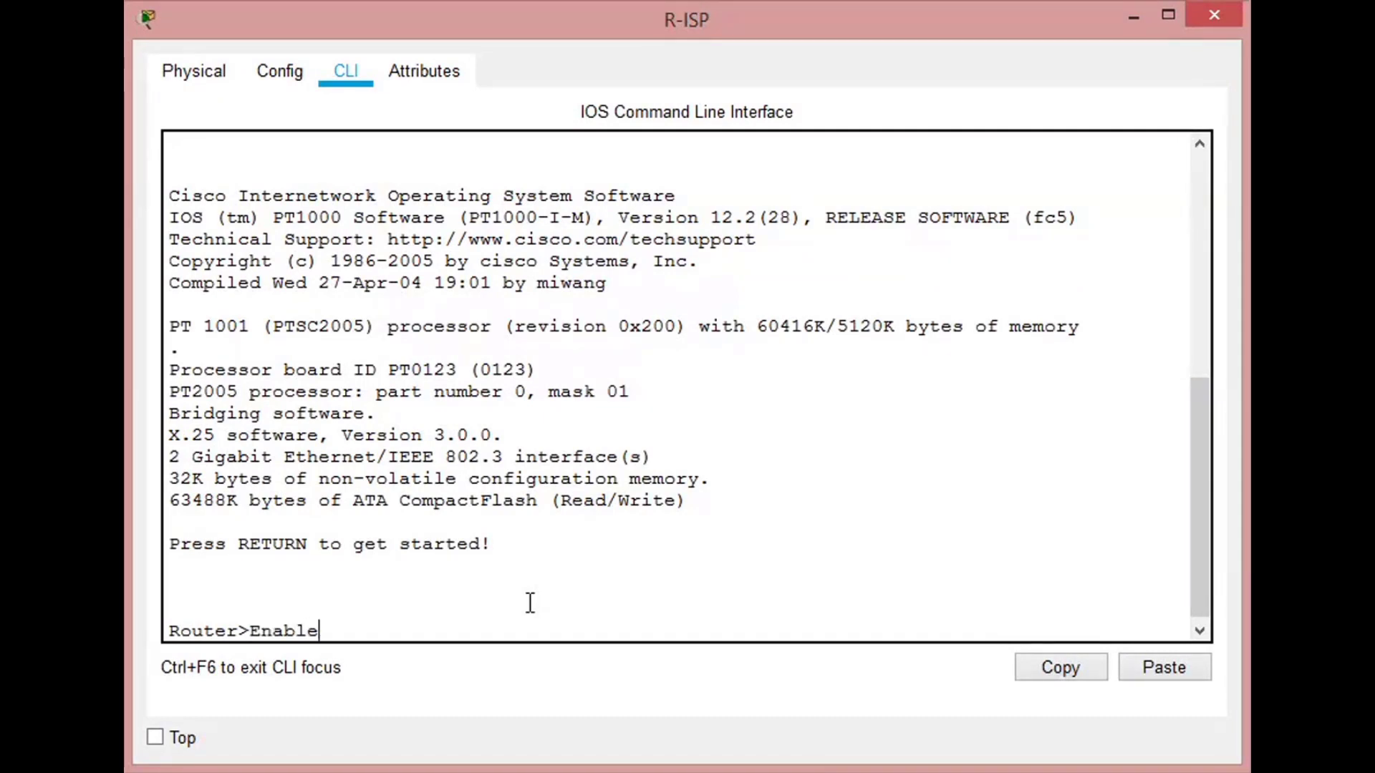
key(Return)
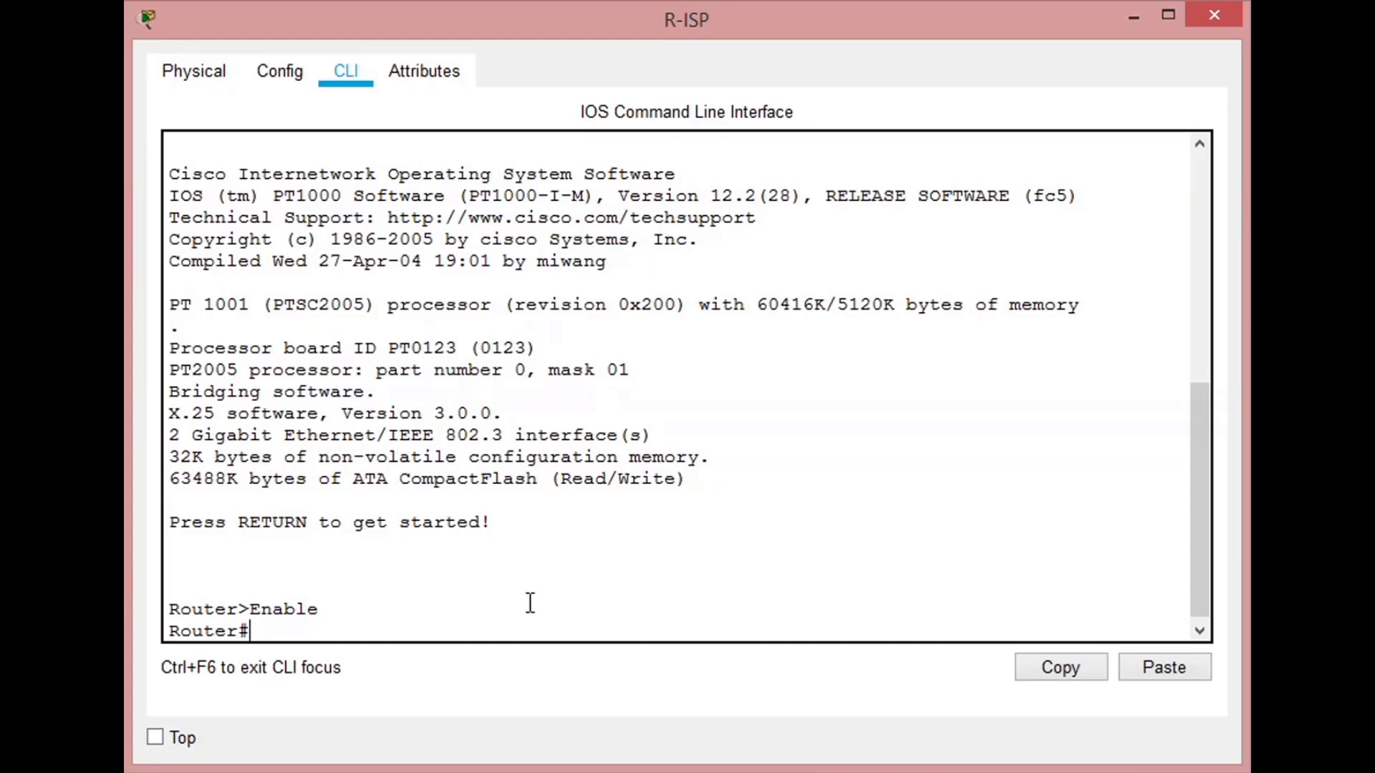
text(COnfigure termina)
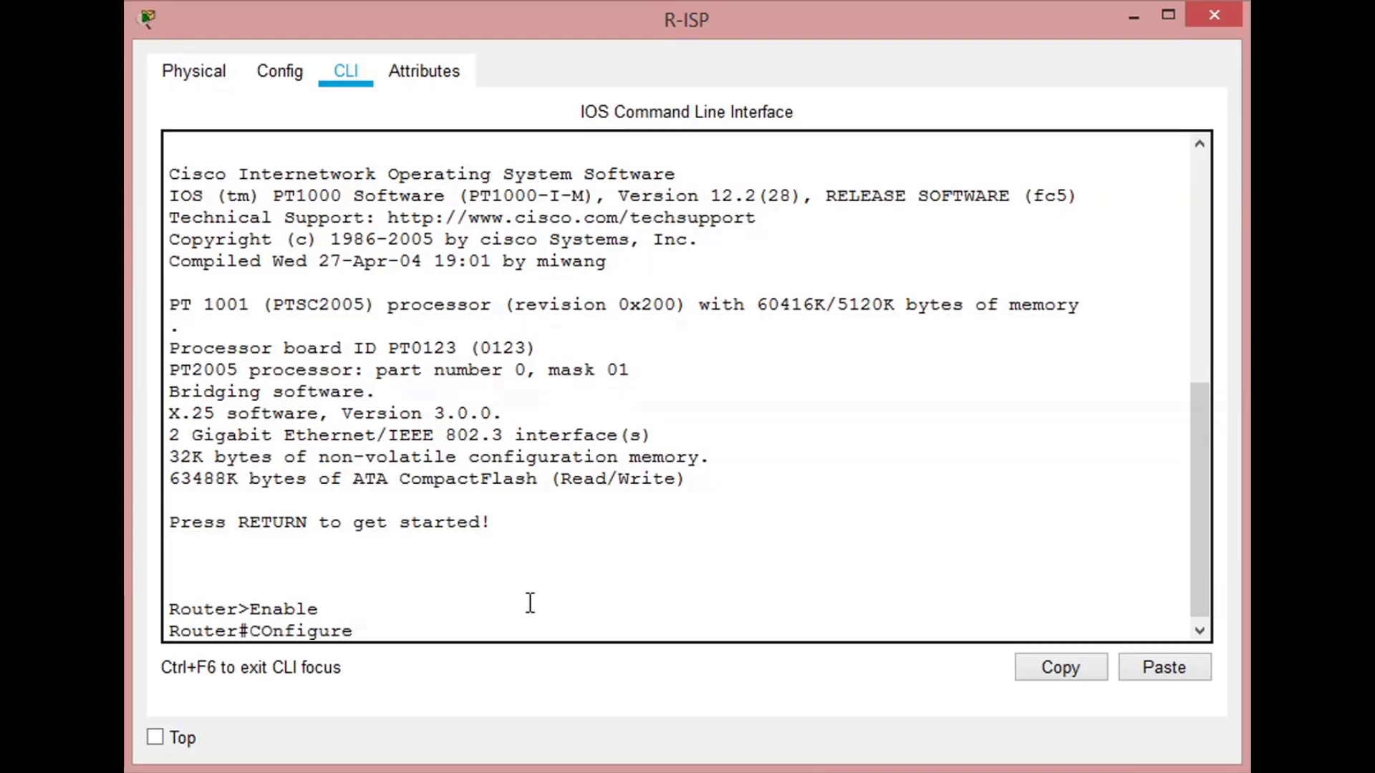
text(l)
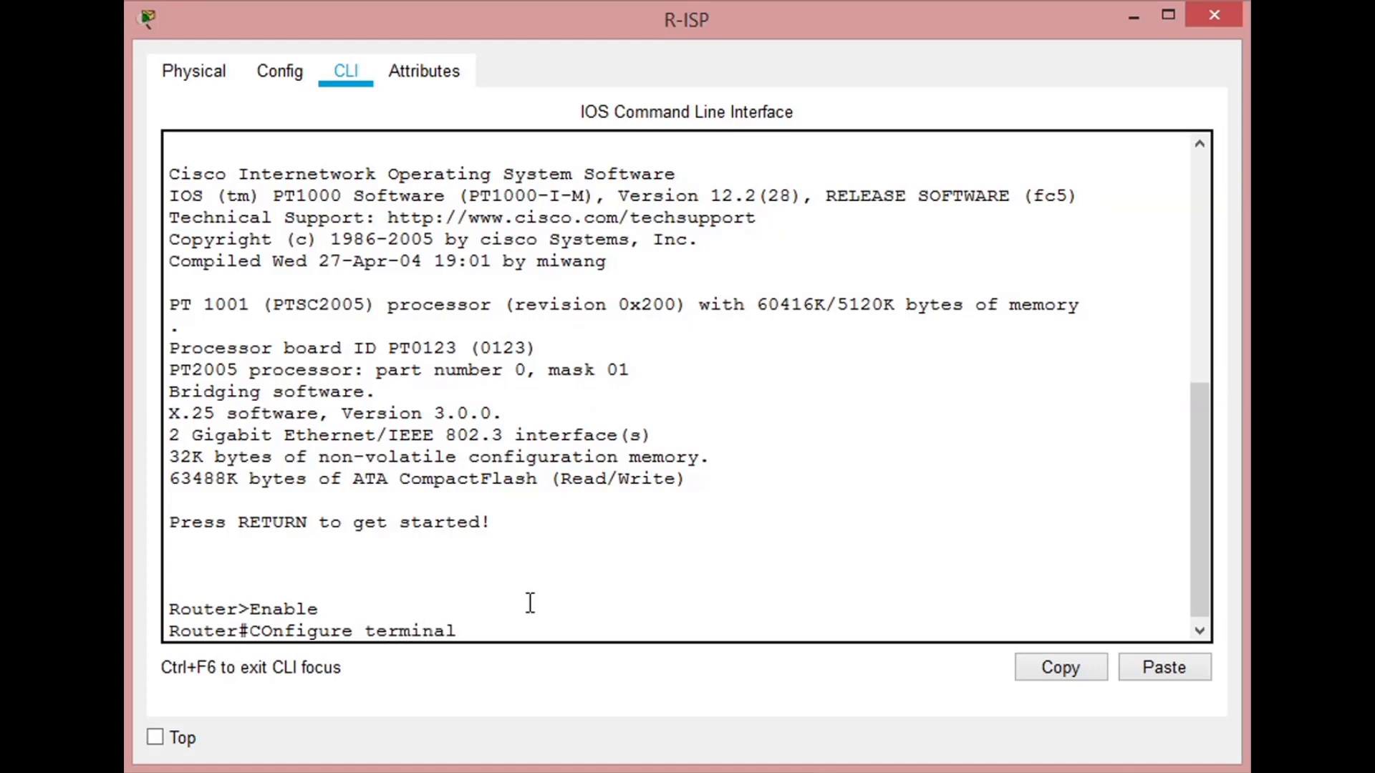
key(Return)
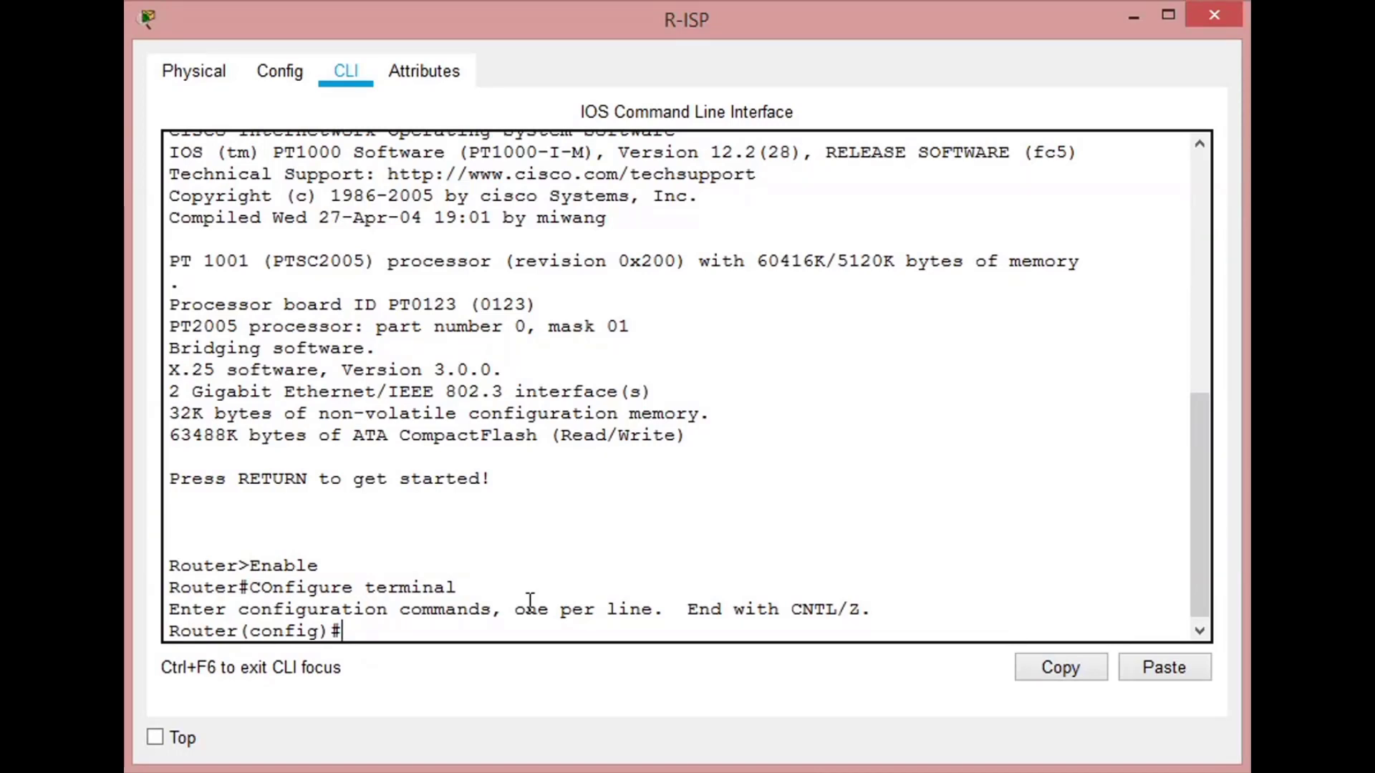
- Set the router's hostname to R-ISP
text(hostname R)
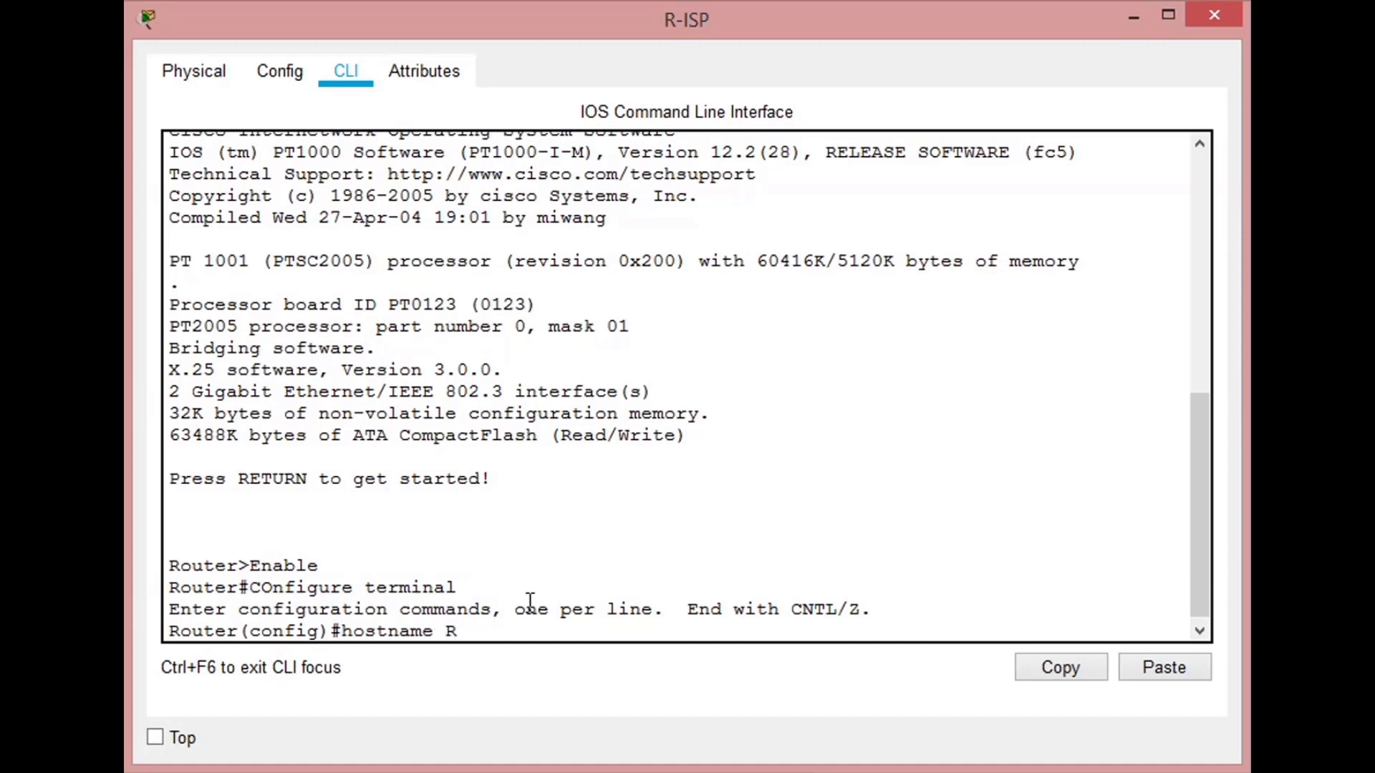
text(-ISP)
key(Return)
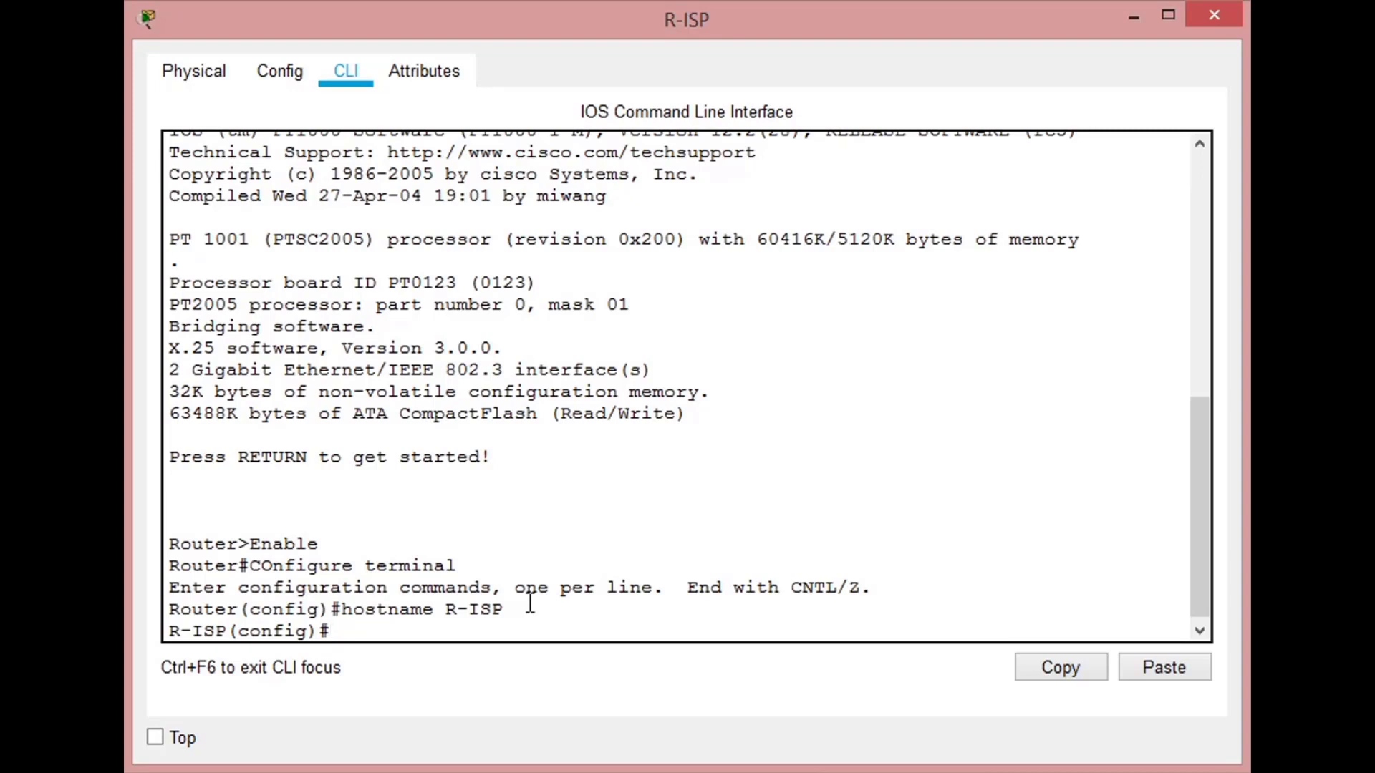
- Assign the IP address 190.144.125.1 with mask 255.255.255.224 to interface g0/0
text(Interface g)
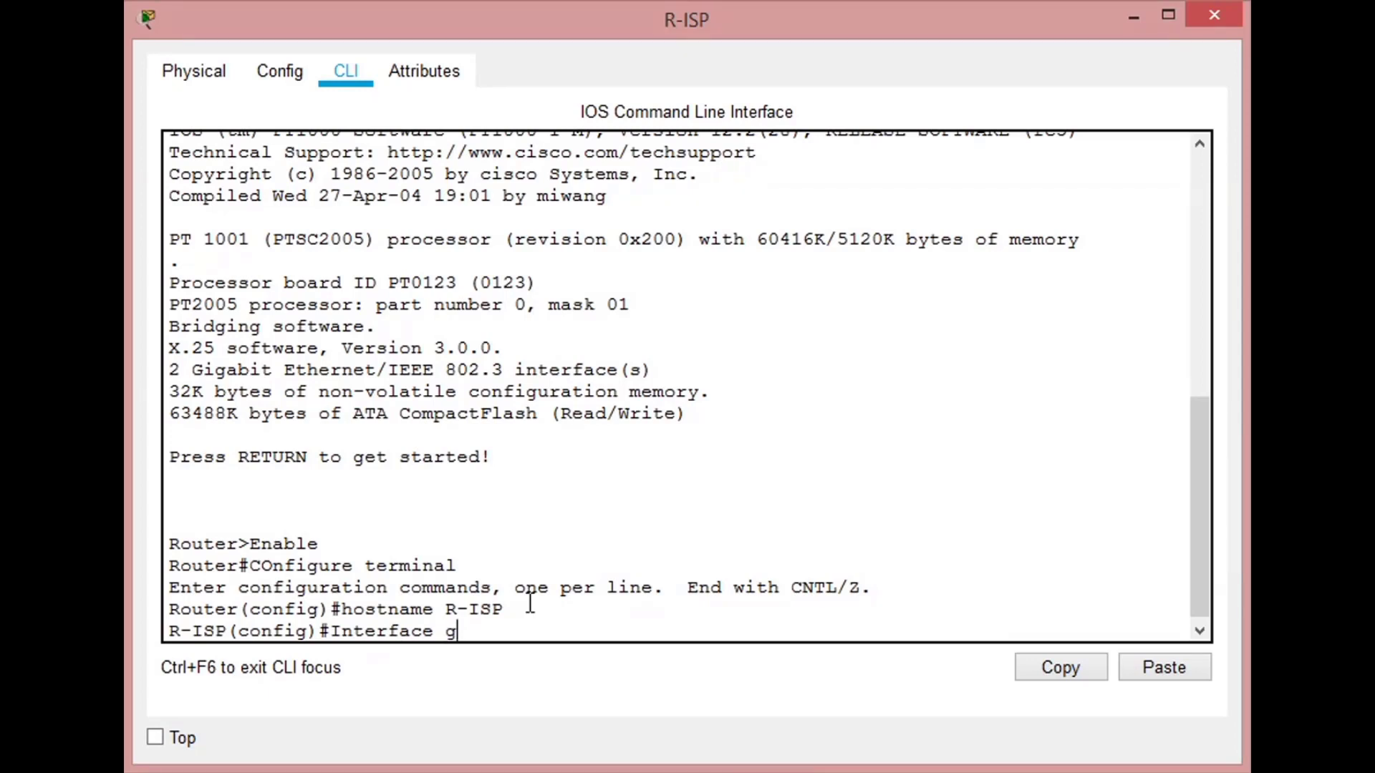
text(0/0)
key(Return)
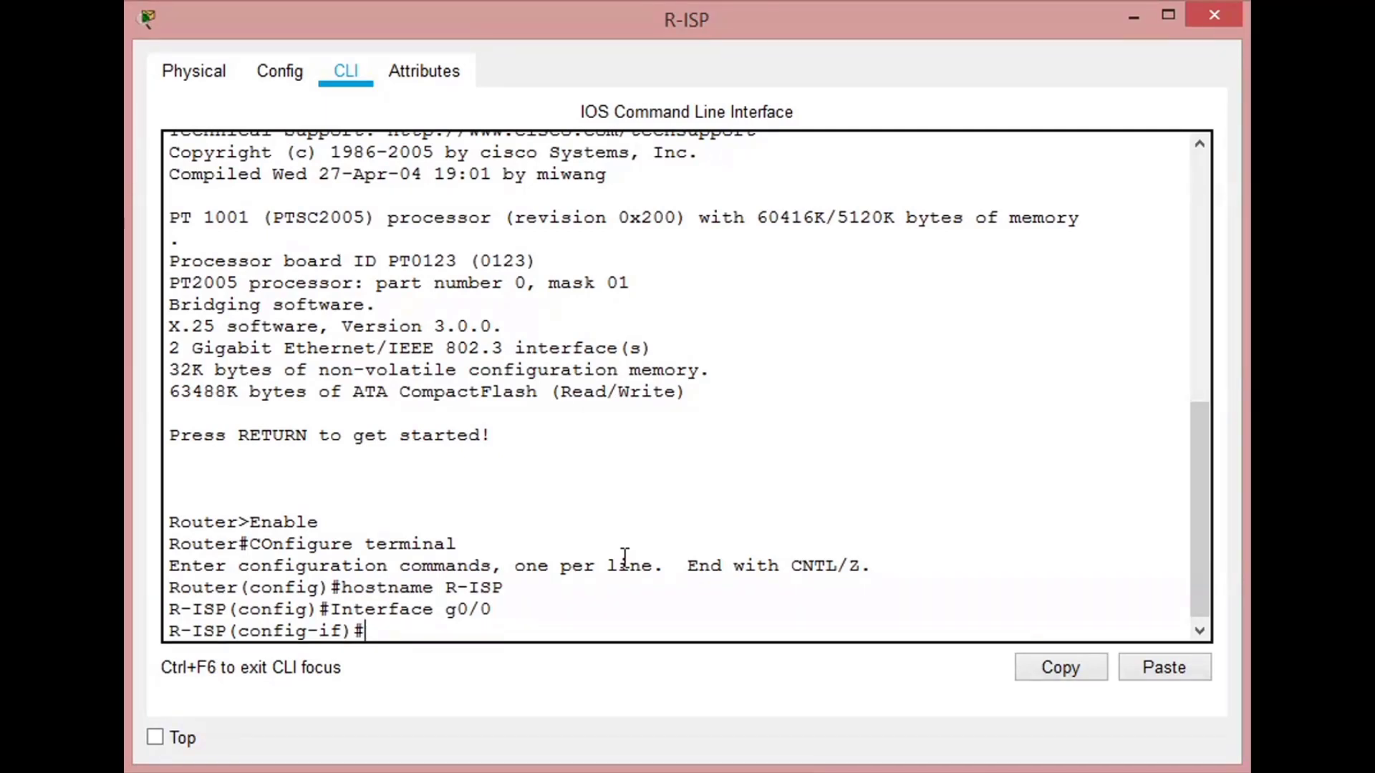
text(ip address )
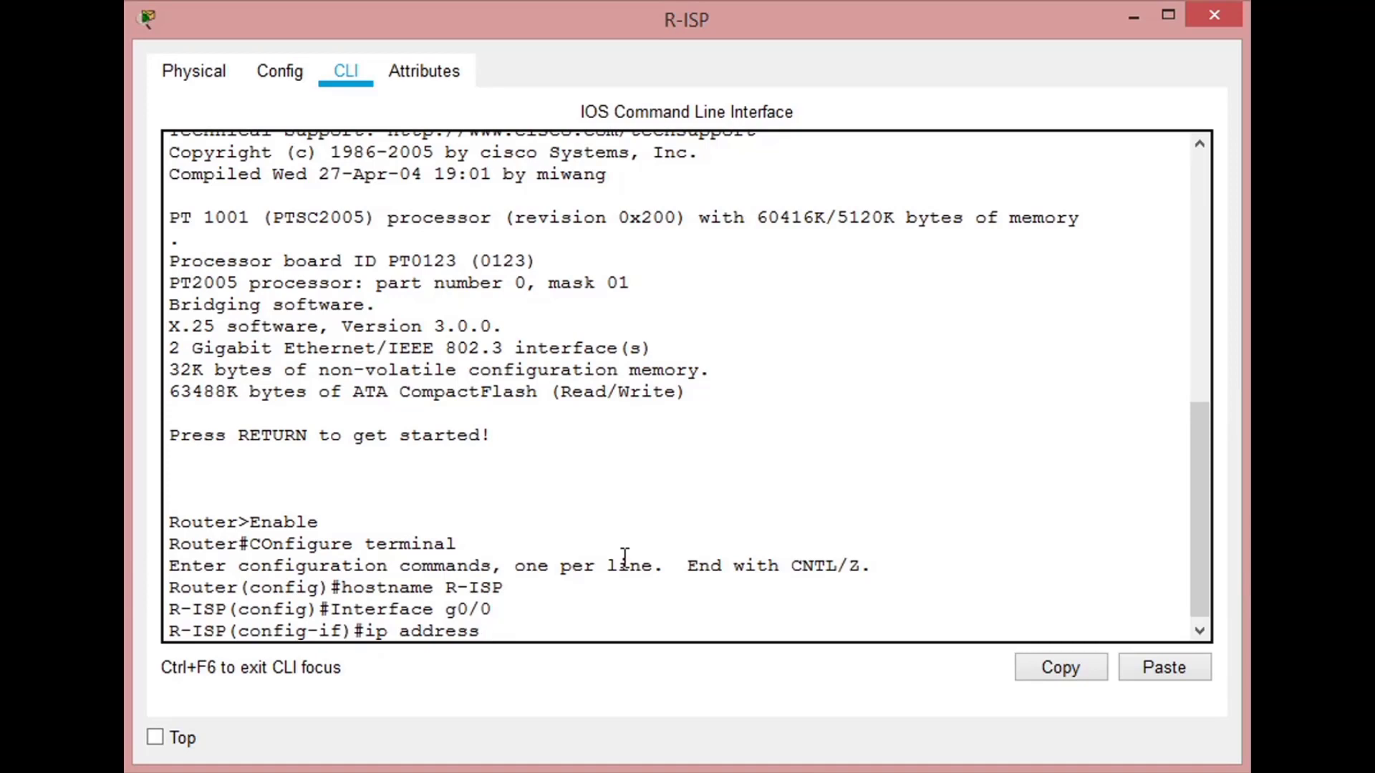
text(190.144.125.1)
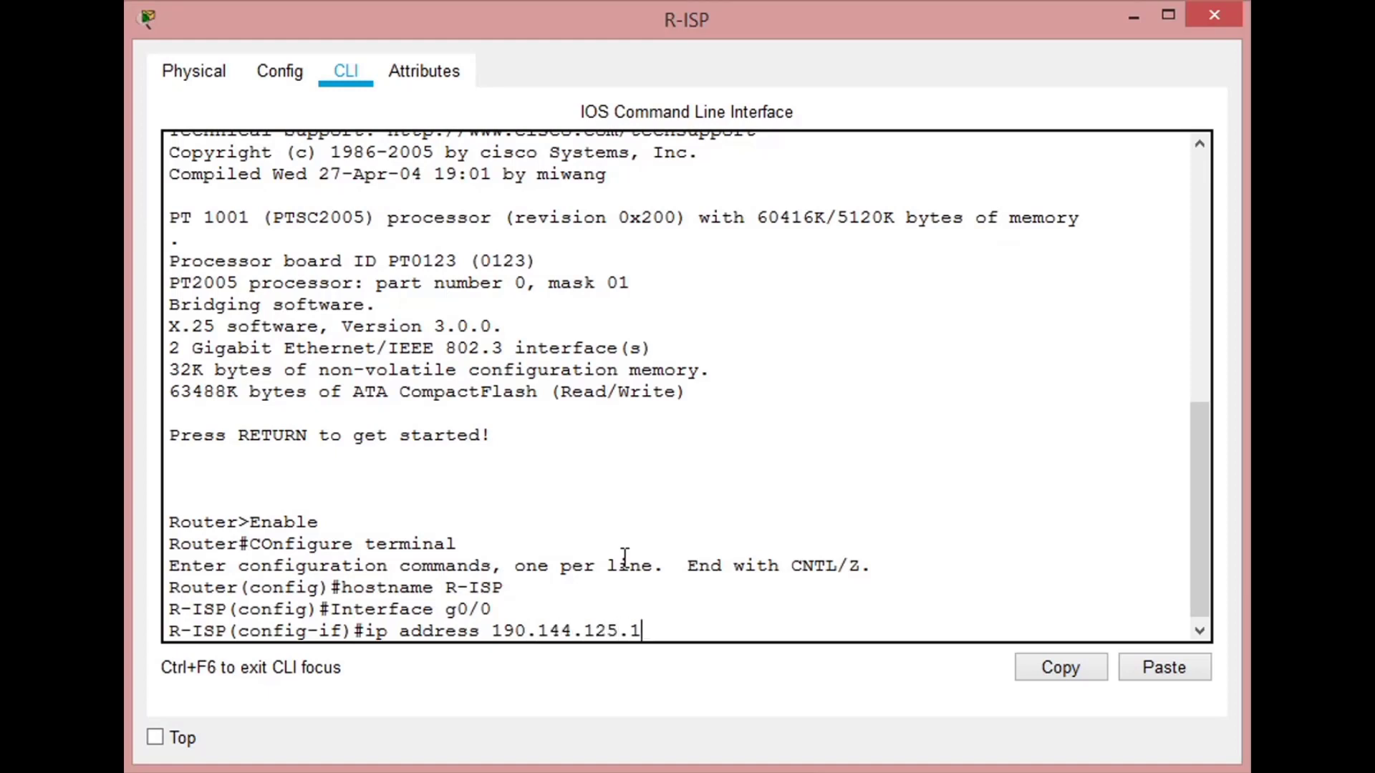
text( 255.255.255)
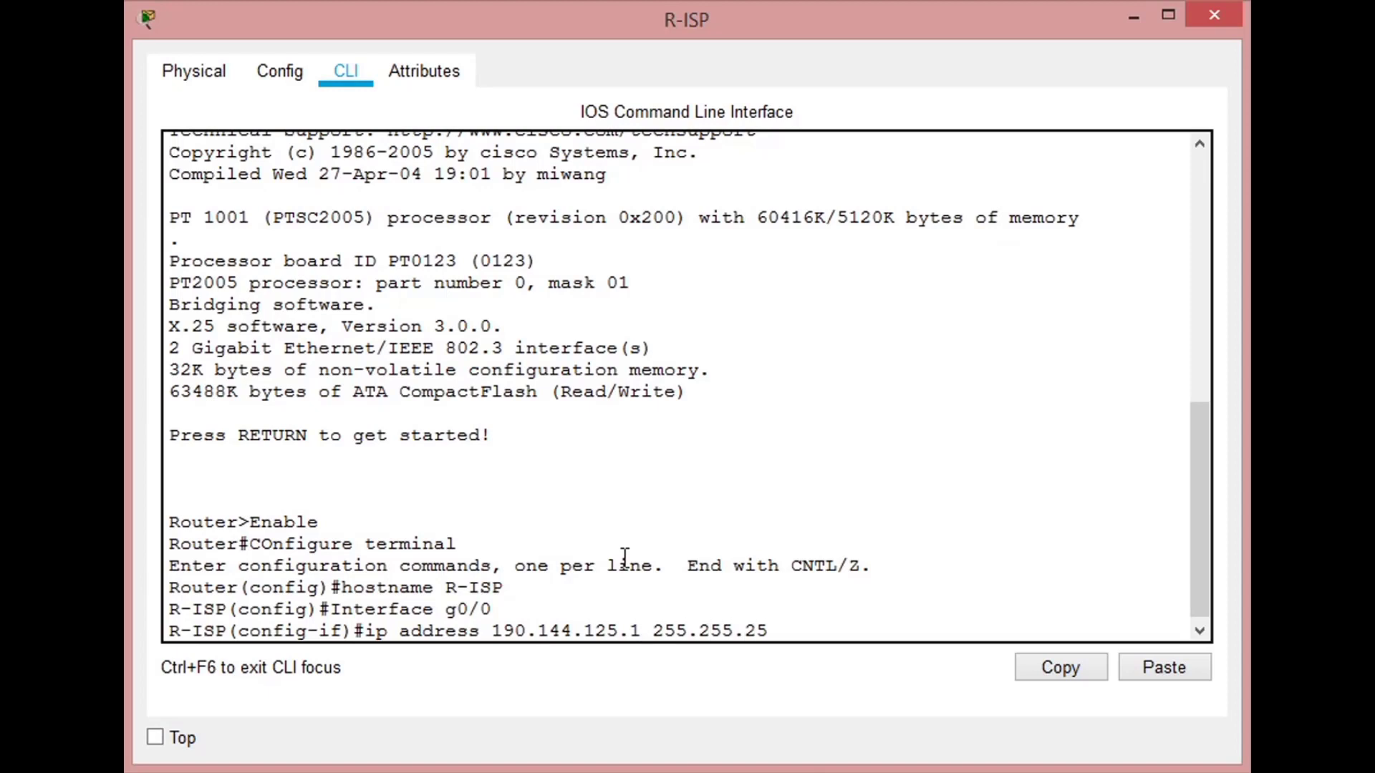
text(.224)
key(Return)
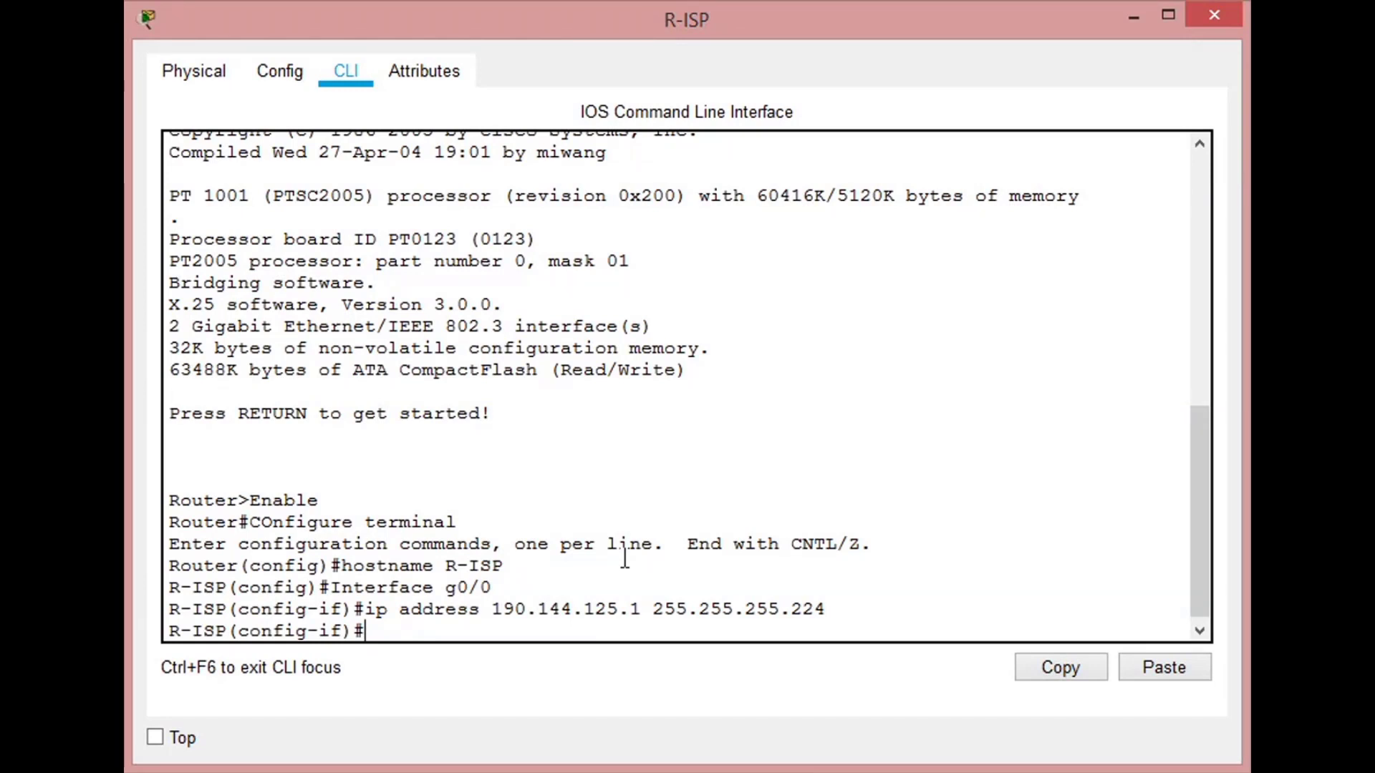
- Enable interface g0/0 with no shutdown
text(no shutdown)
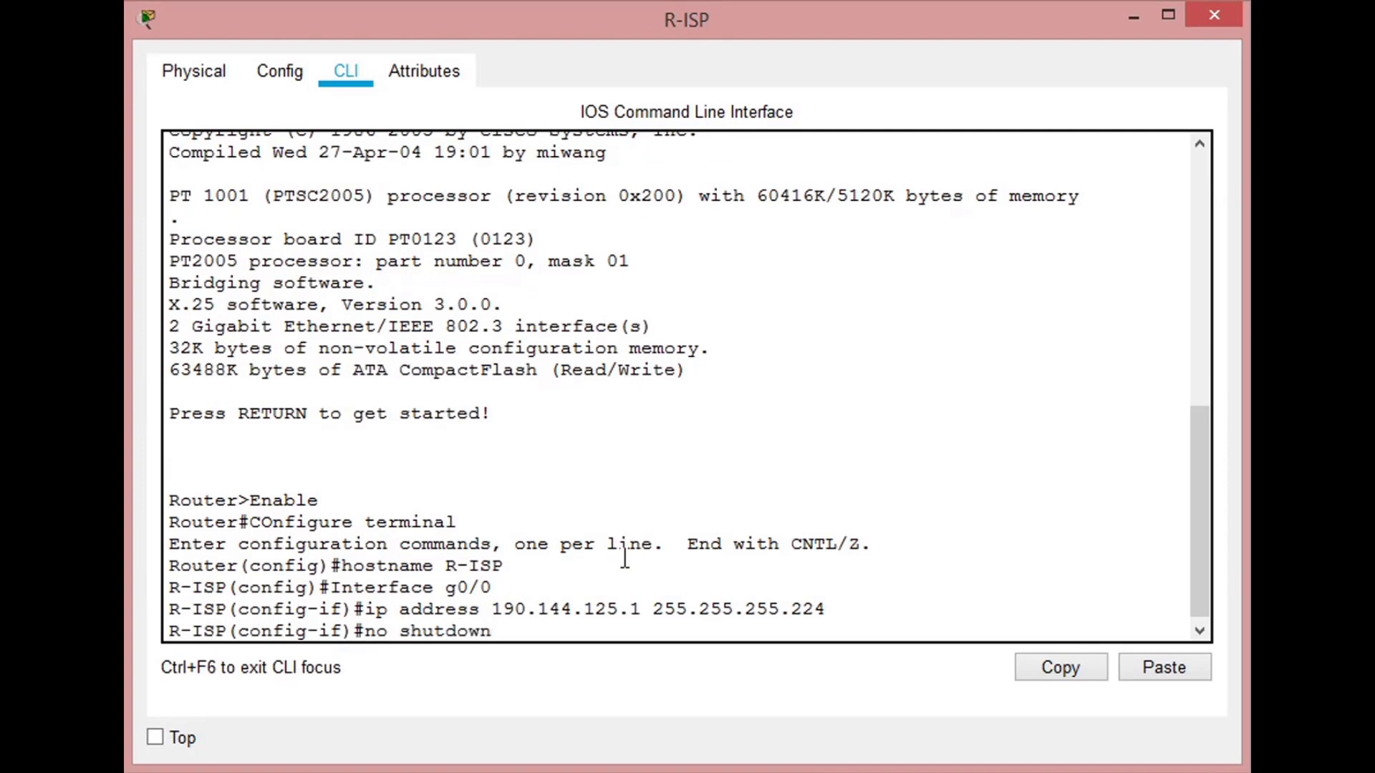
key(Return)
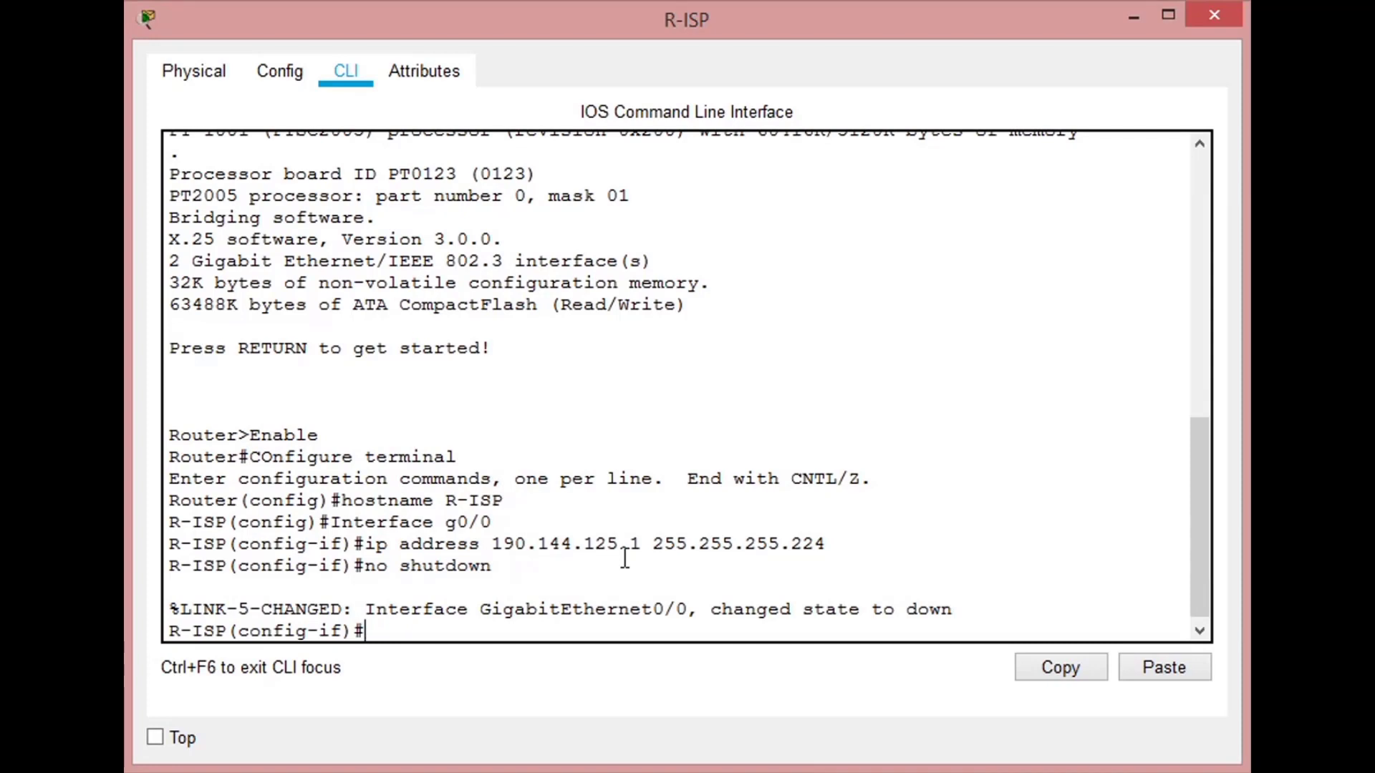
- Set the description of interface g0/0 to Conexion_Fibra_ISP-Empresa
text(description )
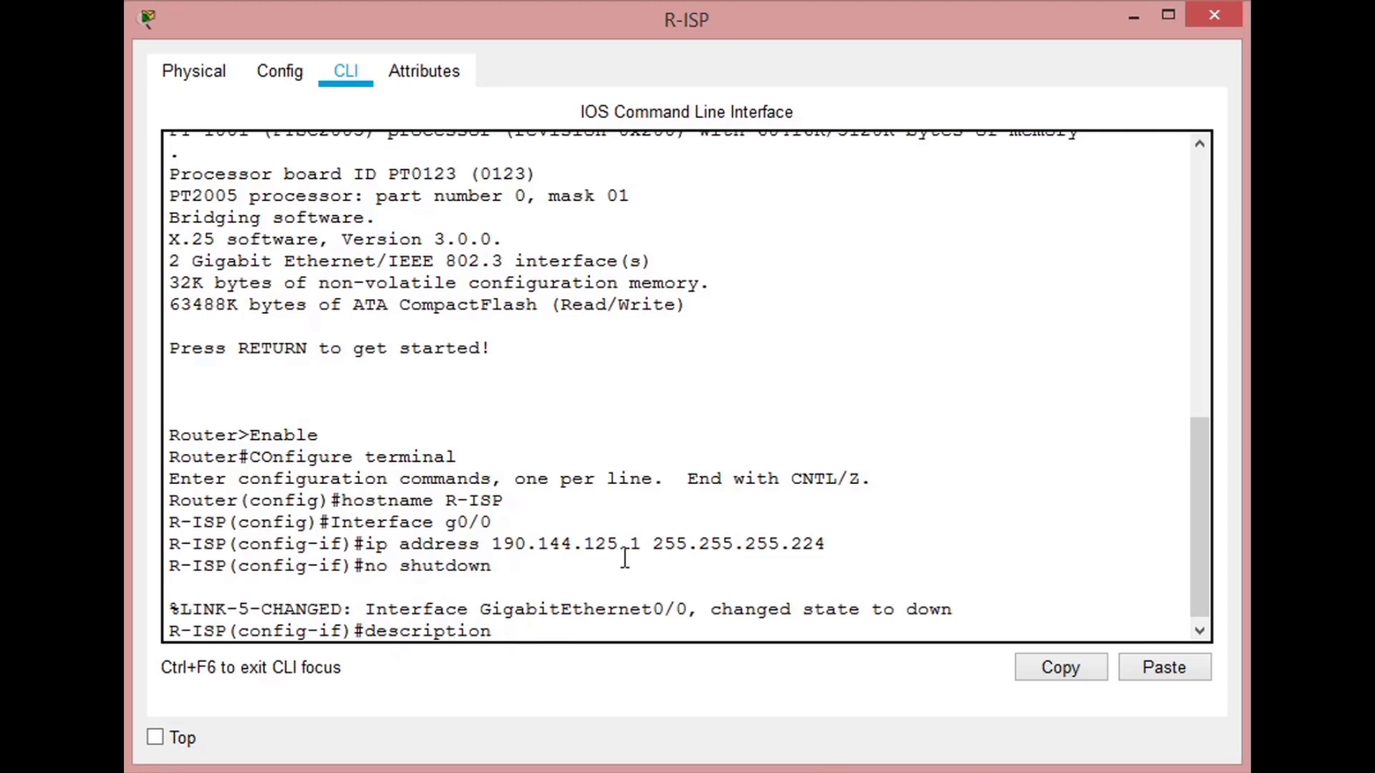
text(COnexion_Fibra)
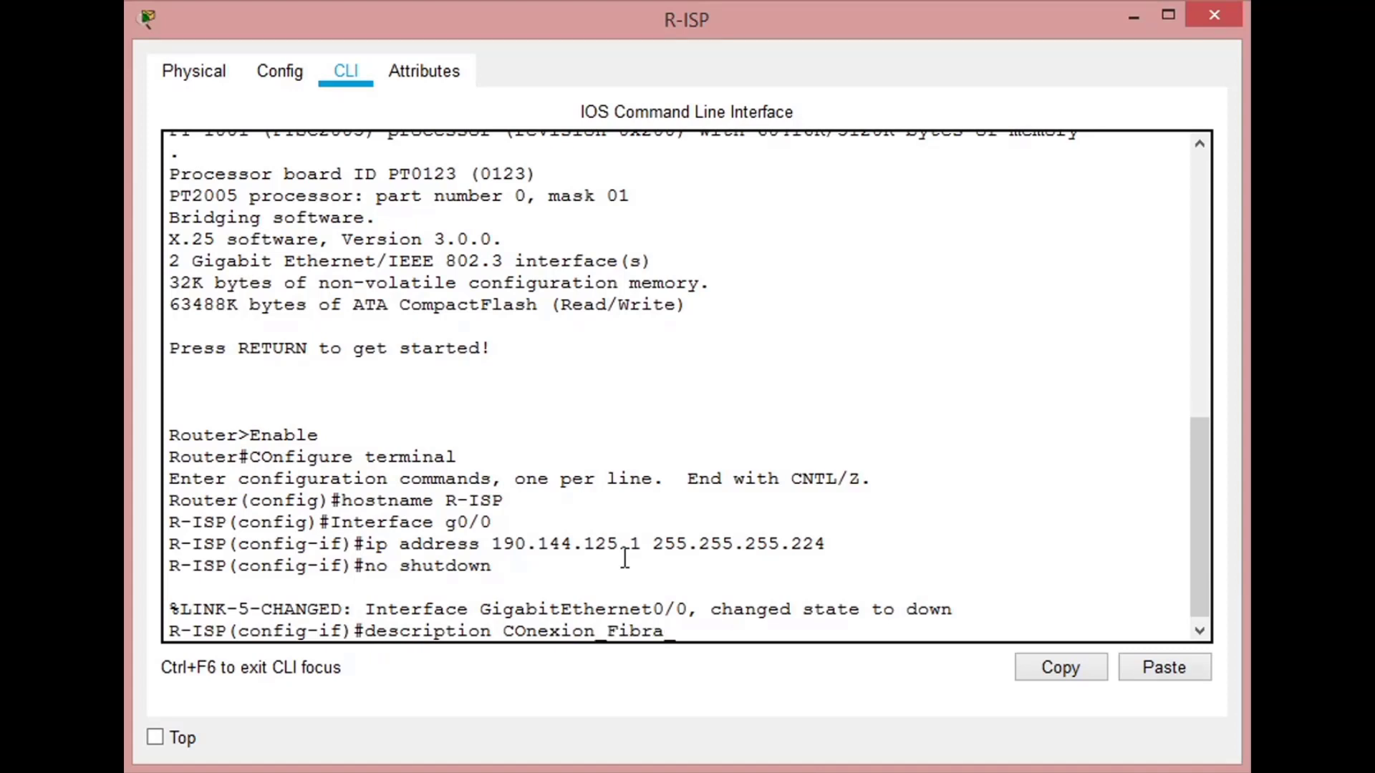
text(_ISP-Empresa)
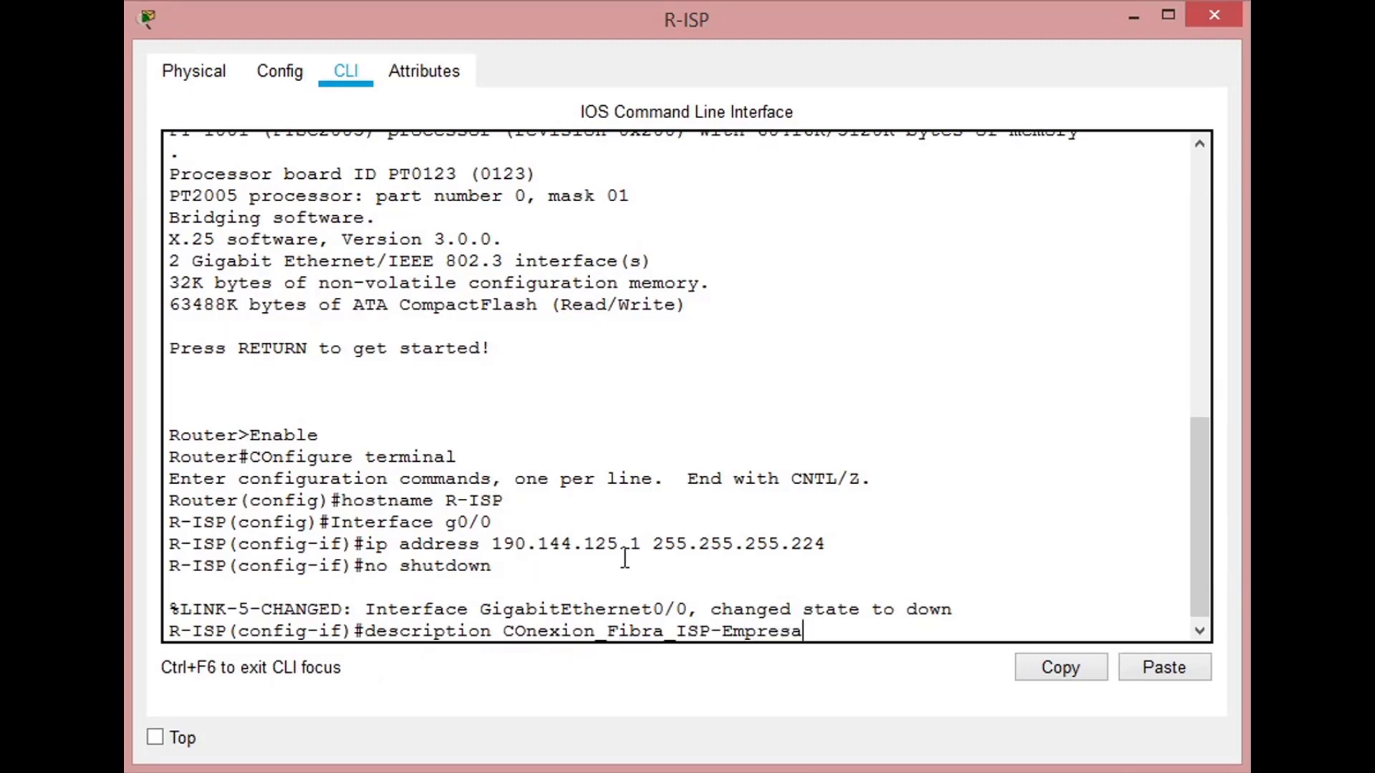
key(Left)
key(Left)
key(Left)
key(Left)
key(Left)
key(Left)
key(Left)
key(Left)
key(Left)
key(Left)
key(Left)
key(Left)
key(Left)
key(Left)
key(Left)
key(Left)
key(Left)
key(Left)
key(Left)
key(Left)
key(Left)
key(BackSpace)
text(o)
key(Right)
key(Right)
key(Right)
key(Right)
key(Right)
key(Right)
key(Right)
key(Right)
key(Right)
key(Right)
key(Right)
key(Right)
key(Right)
key(Right)
key(Right)
key(Right)
key(Right)
key(Right)
key(Right)
key(Right)
key(Right)
key(Return)
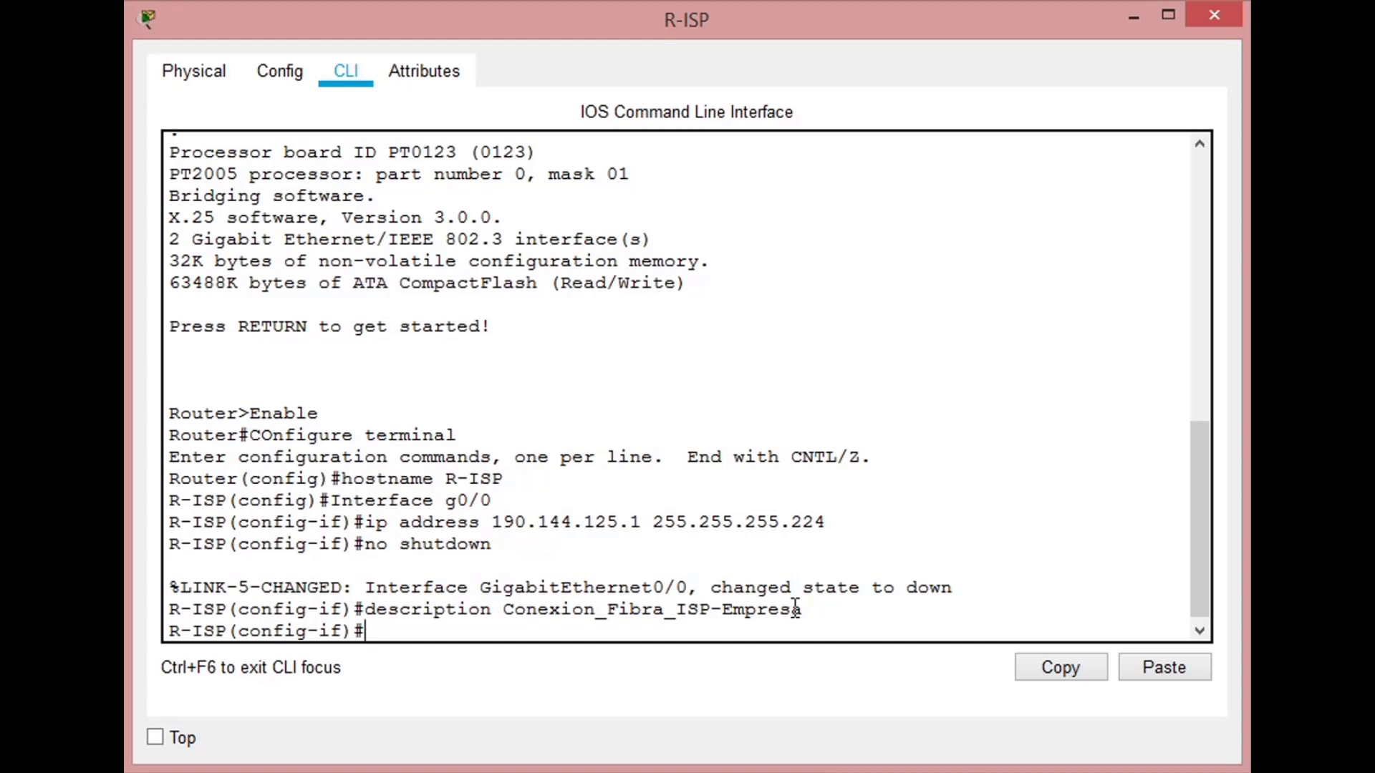
- Assign the IP address 200.20.15.1 with mask 255.255.255.0 to interface g1/0
text(int)
text(g1/0)
key(Return)
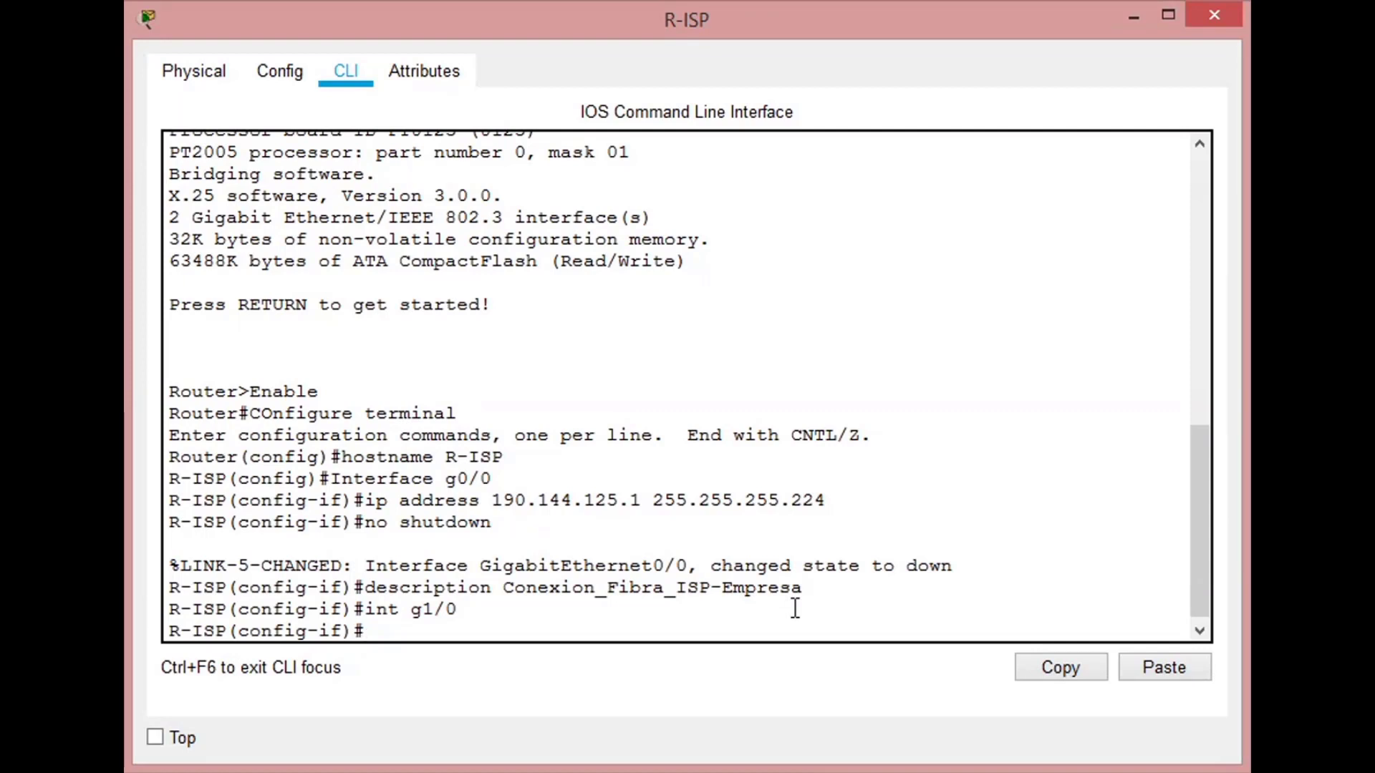
text(ip addr)
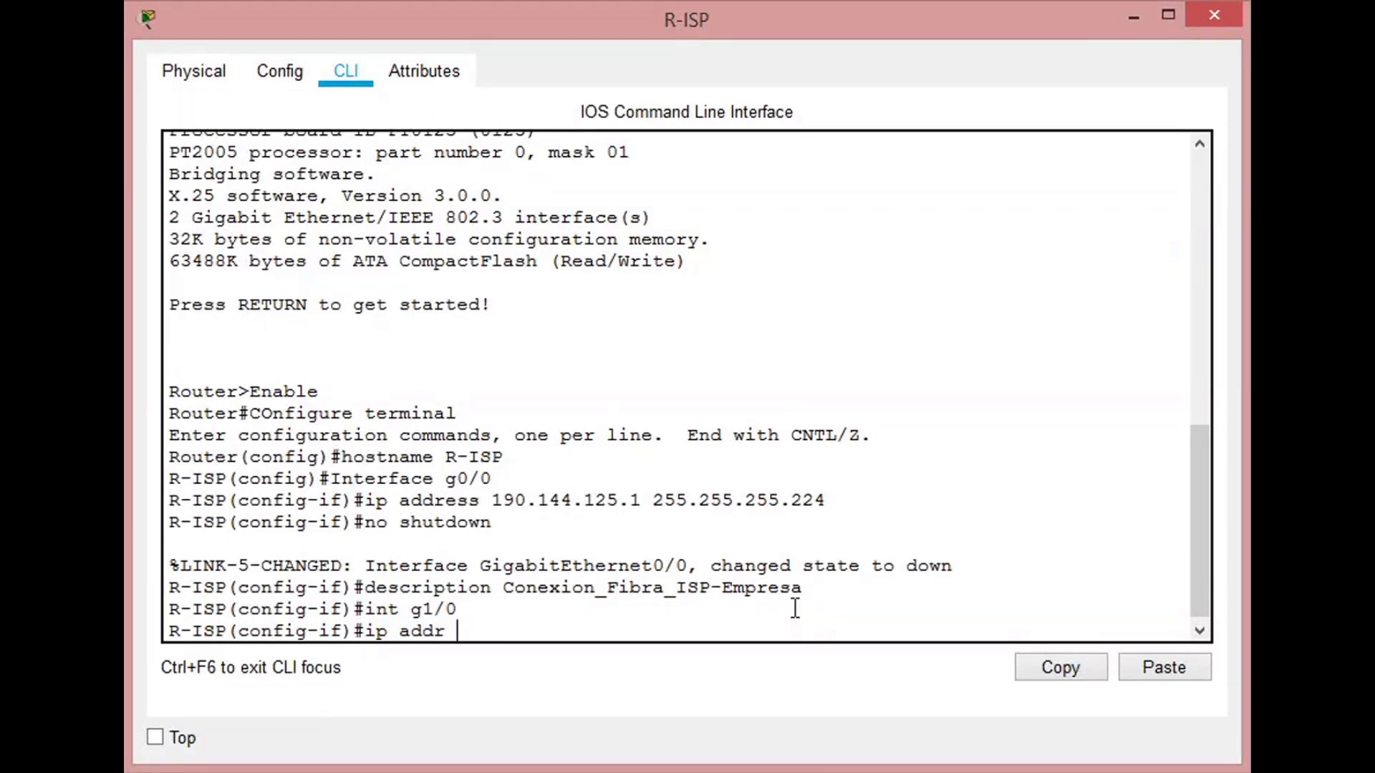
text( 200.20.15.1)
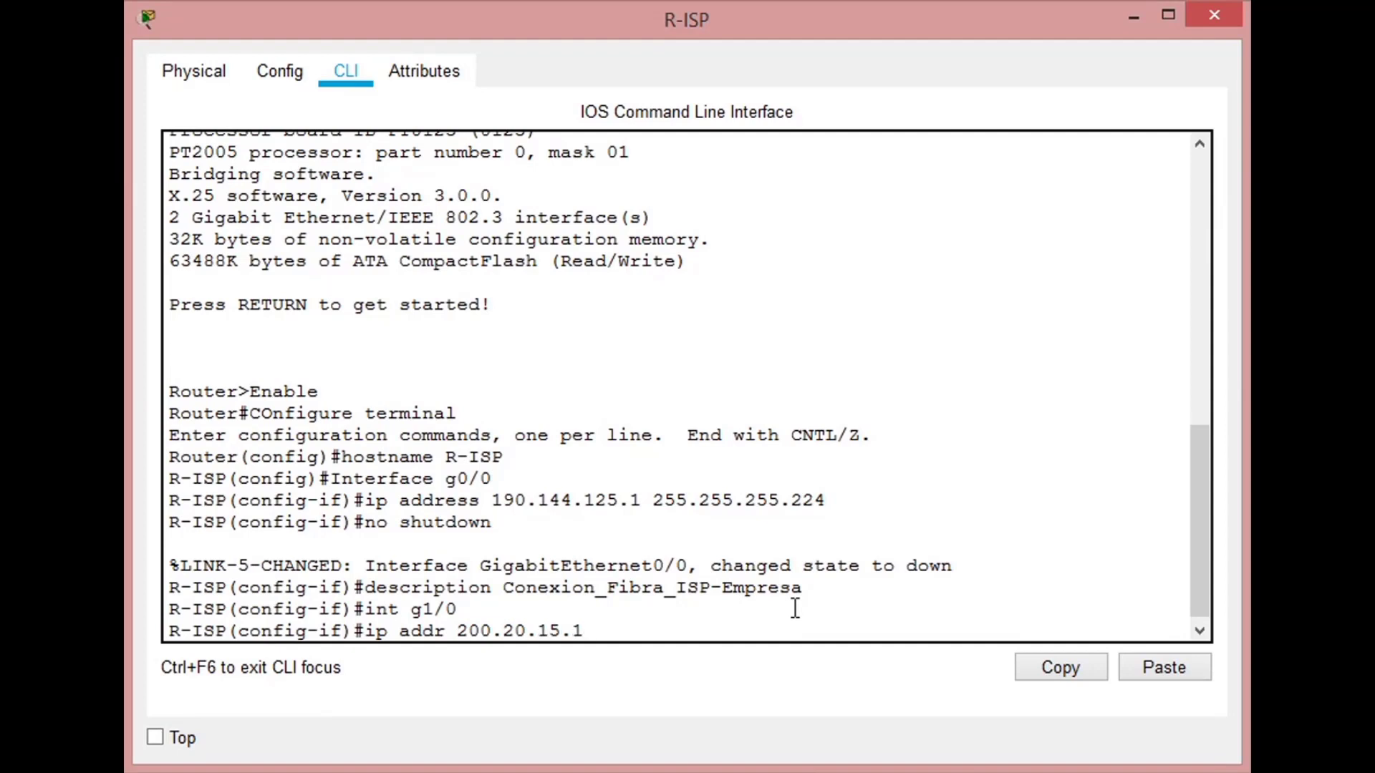
text( 255.255.255.0)
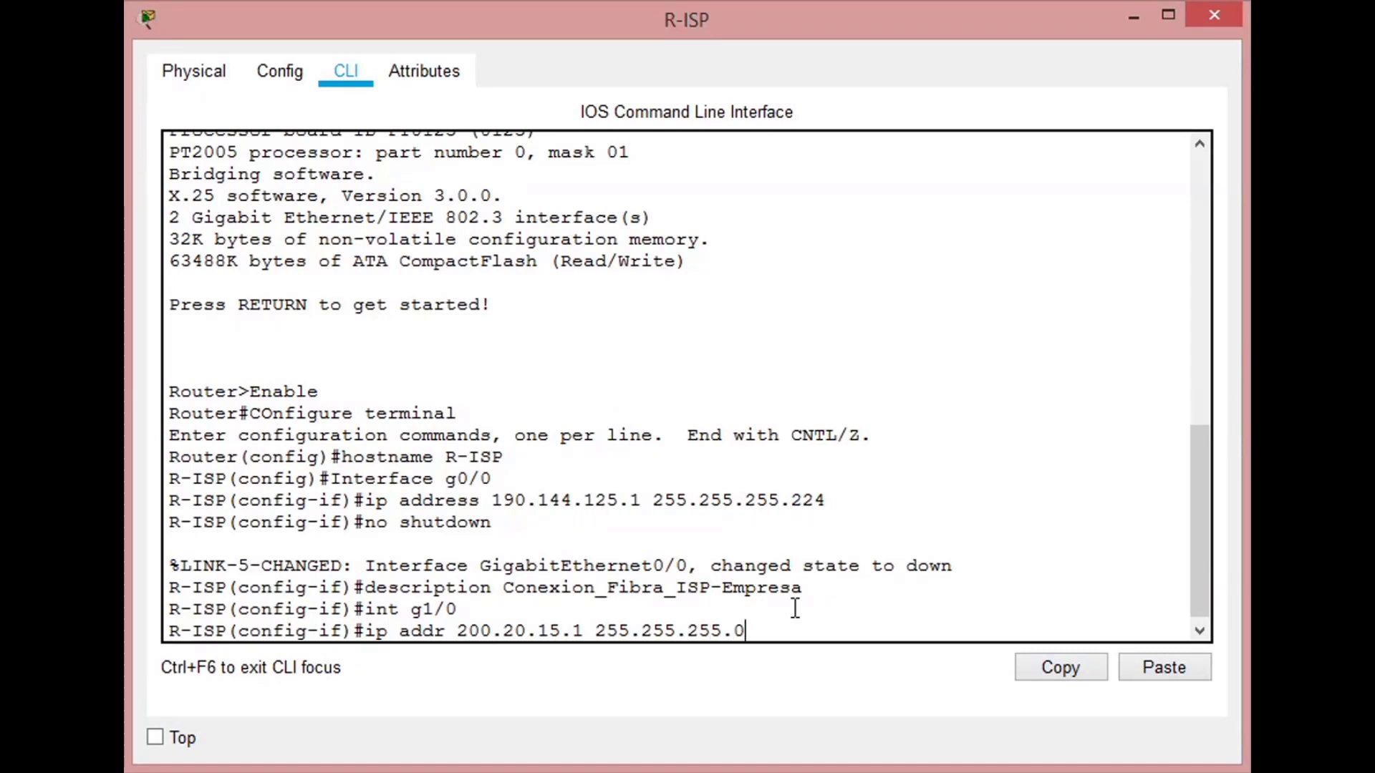
key(Return)
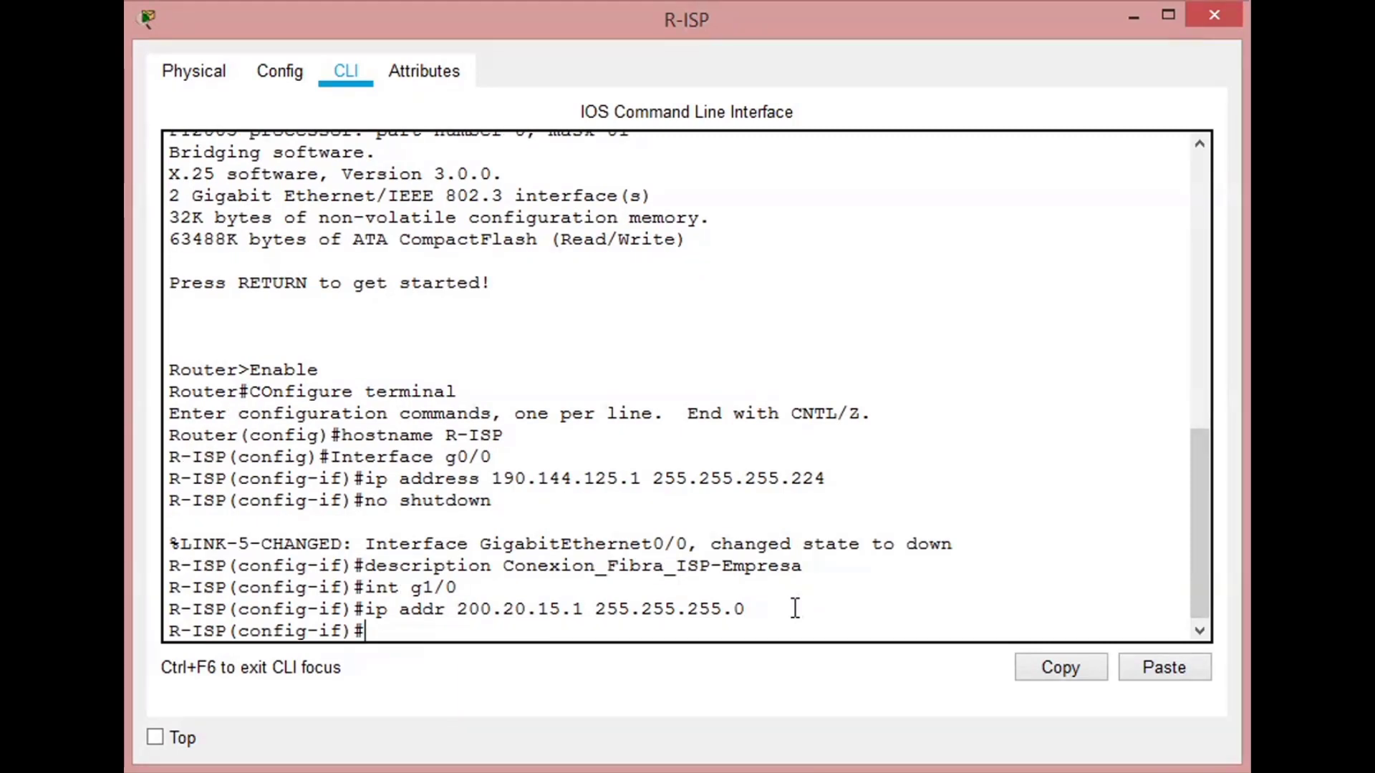
- Enable interface g1/0 with no shutdown and return to the configuration prompt
text(no shut)
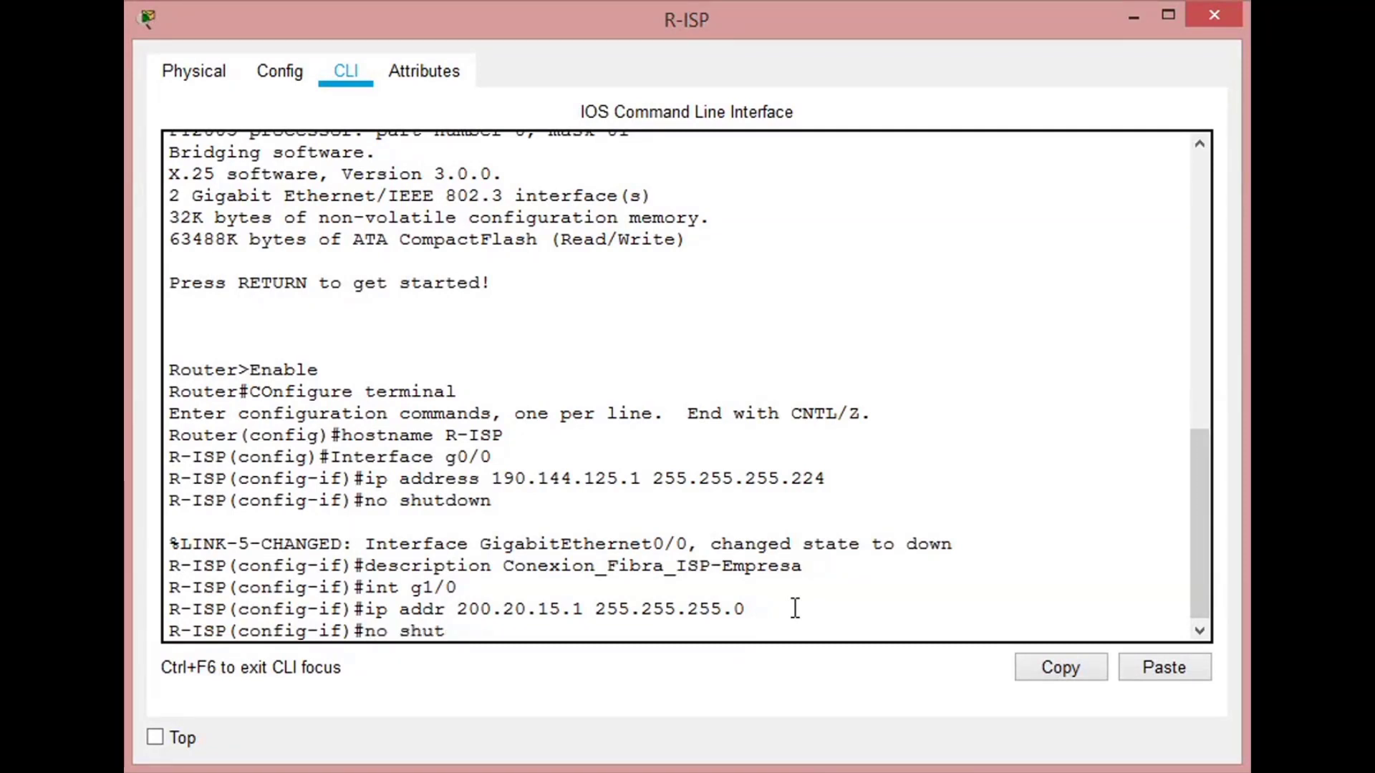
key(Return)
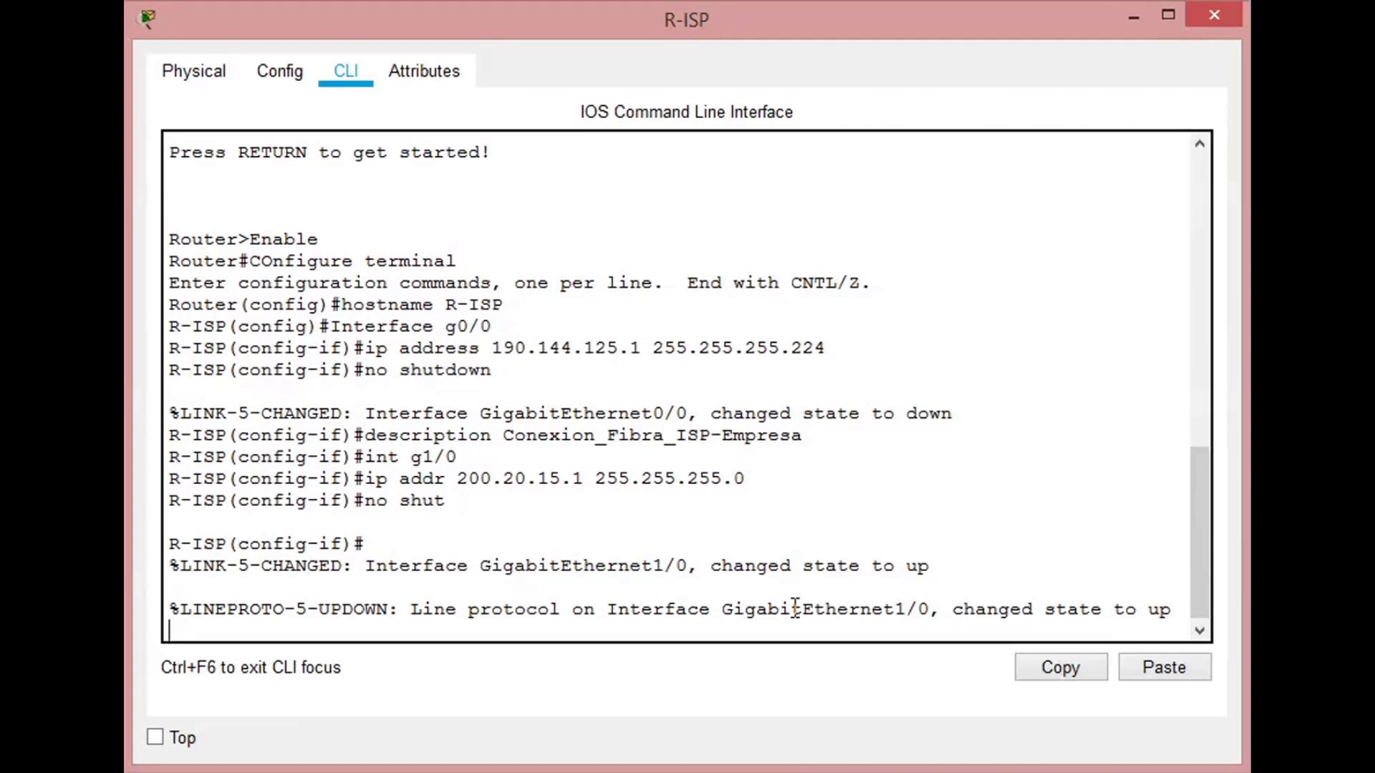
key(Return)
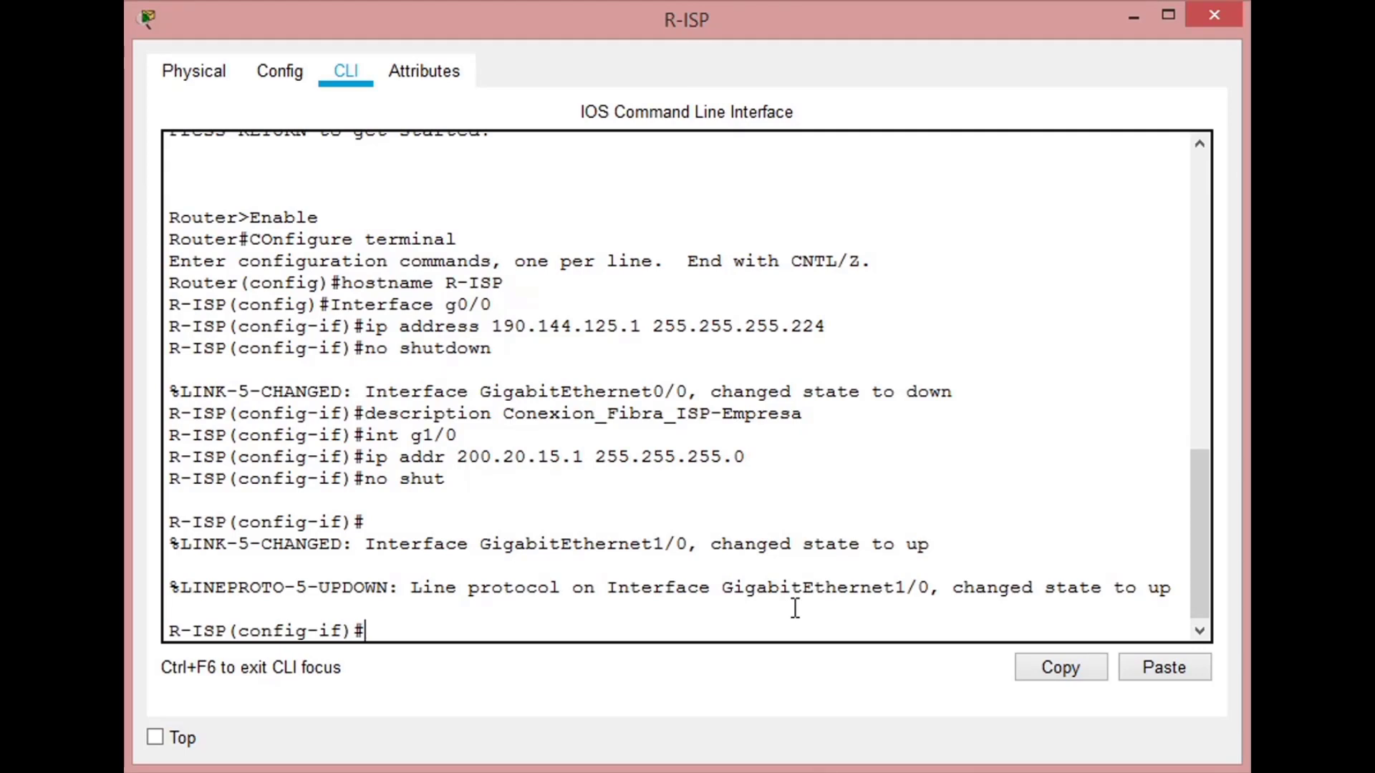
- Set the description of interface g1/0 to Conexion
text(desc)
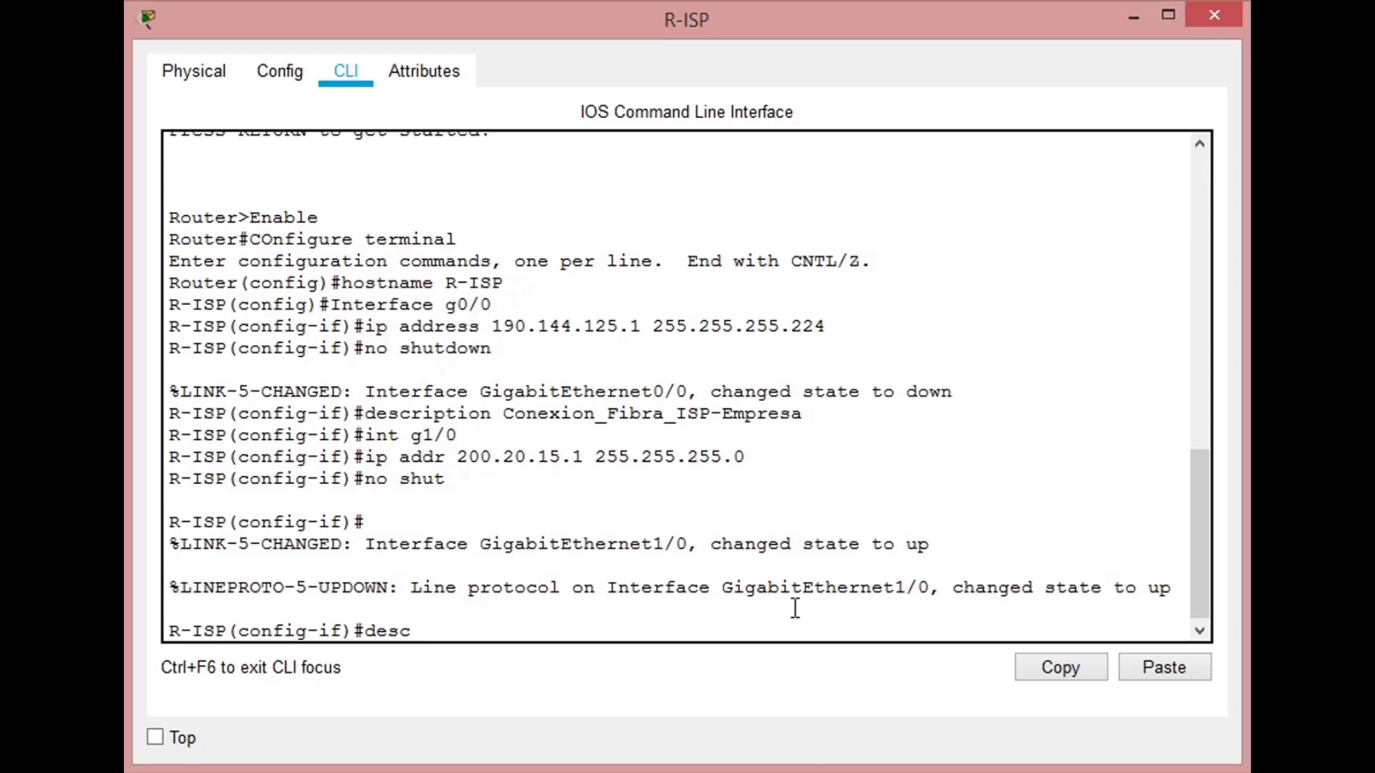
text(Conexion)
key(Return)
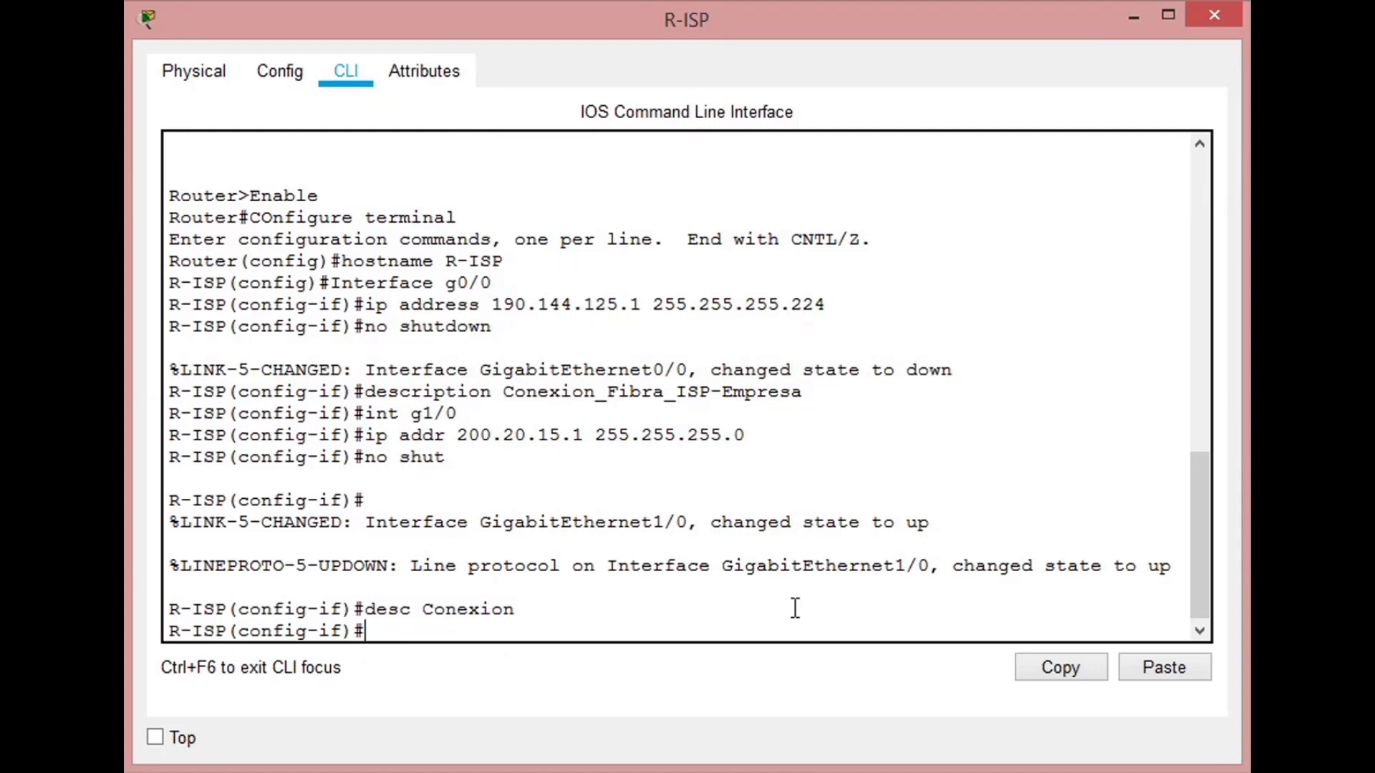
- Set the description of interface g1/0 to Conexion_Internet_ISP
text(desc Conexion_)
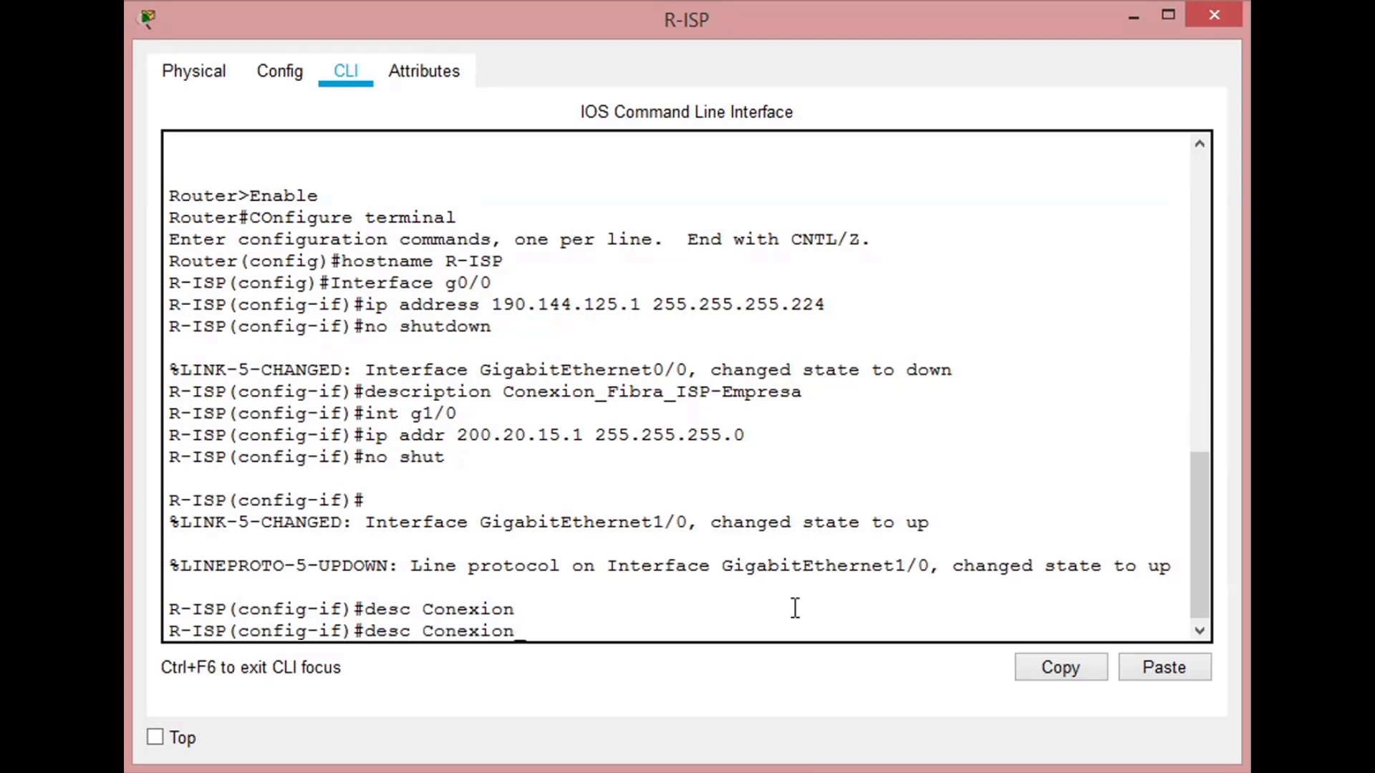
text(Intern)
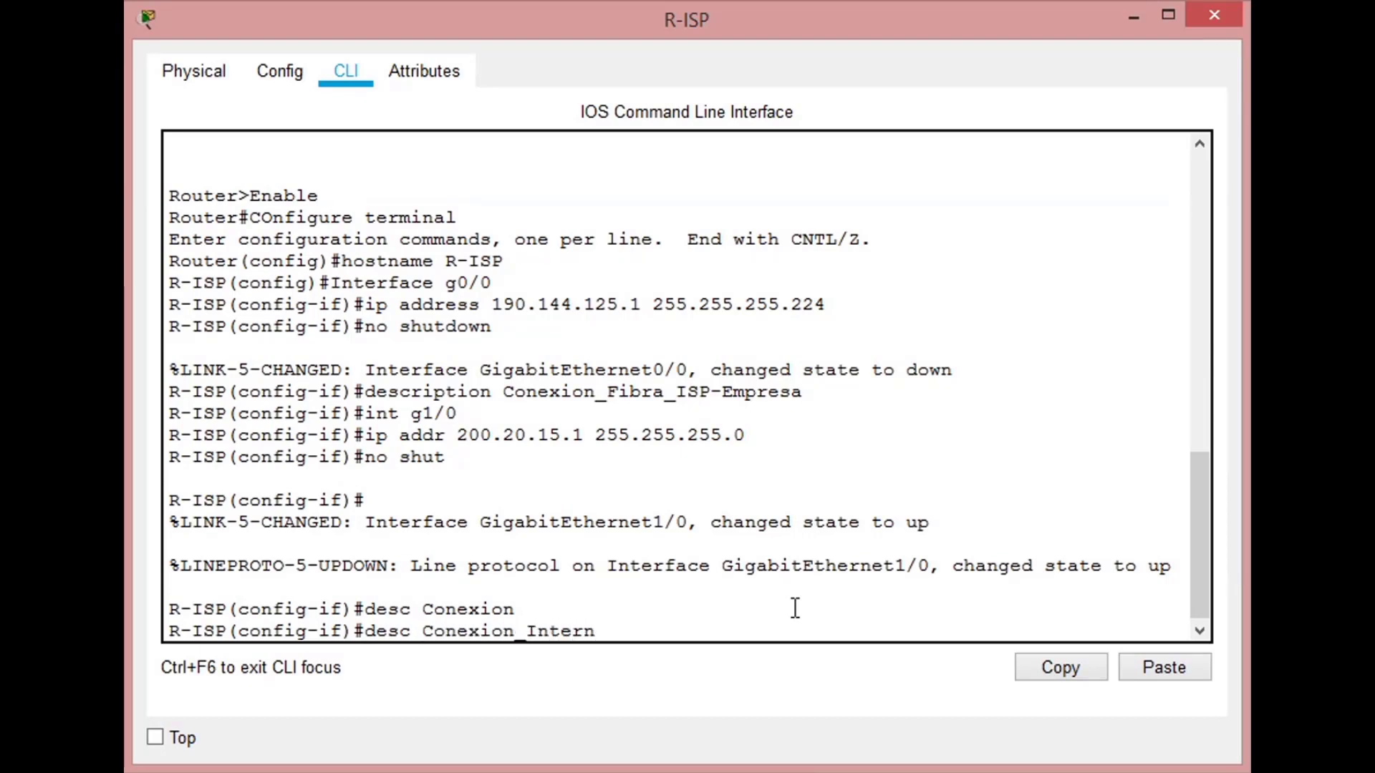
text(et_)
text(ISP)
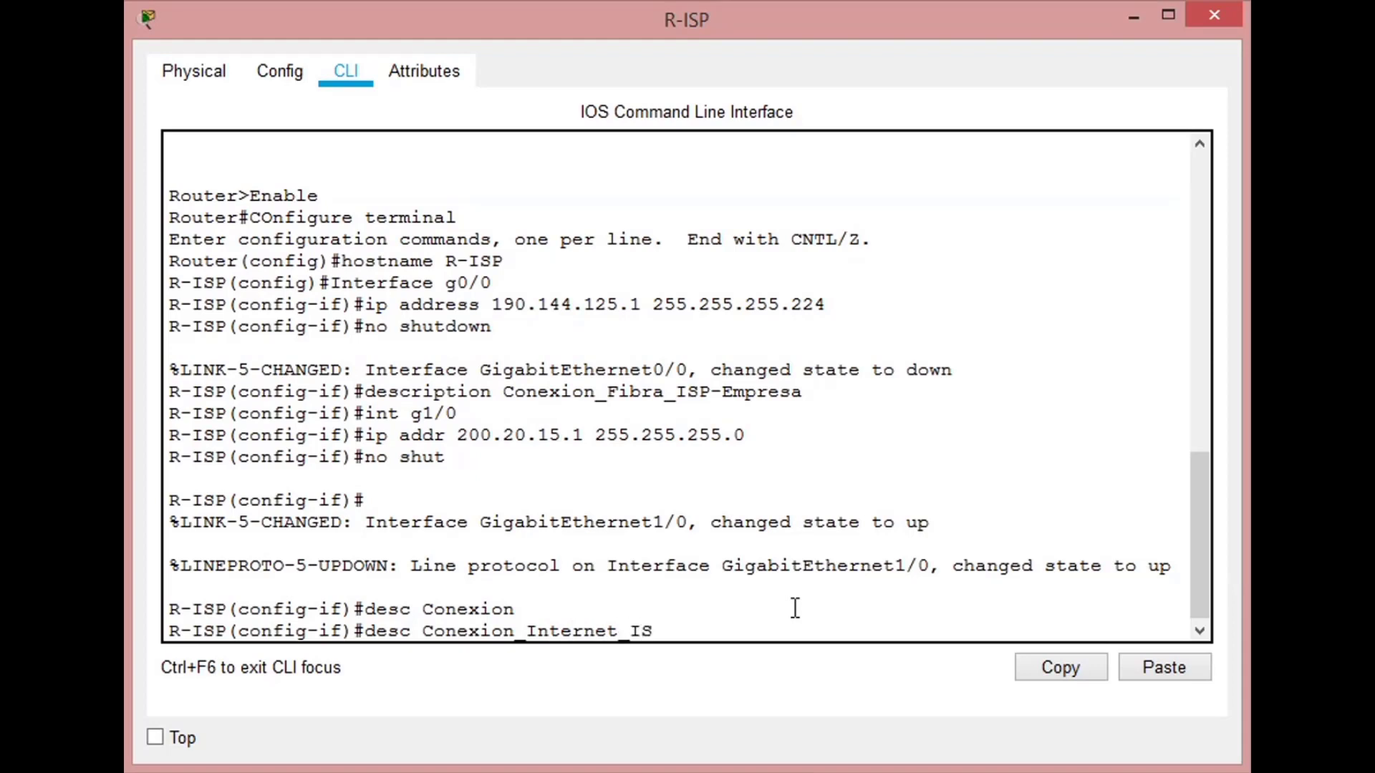
key(Return)
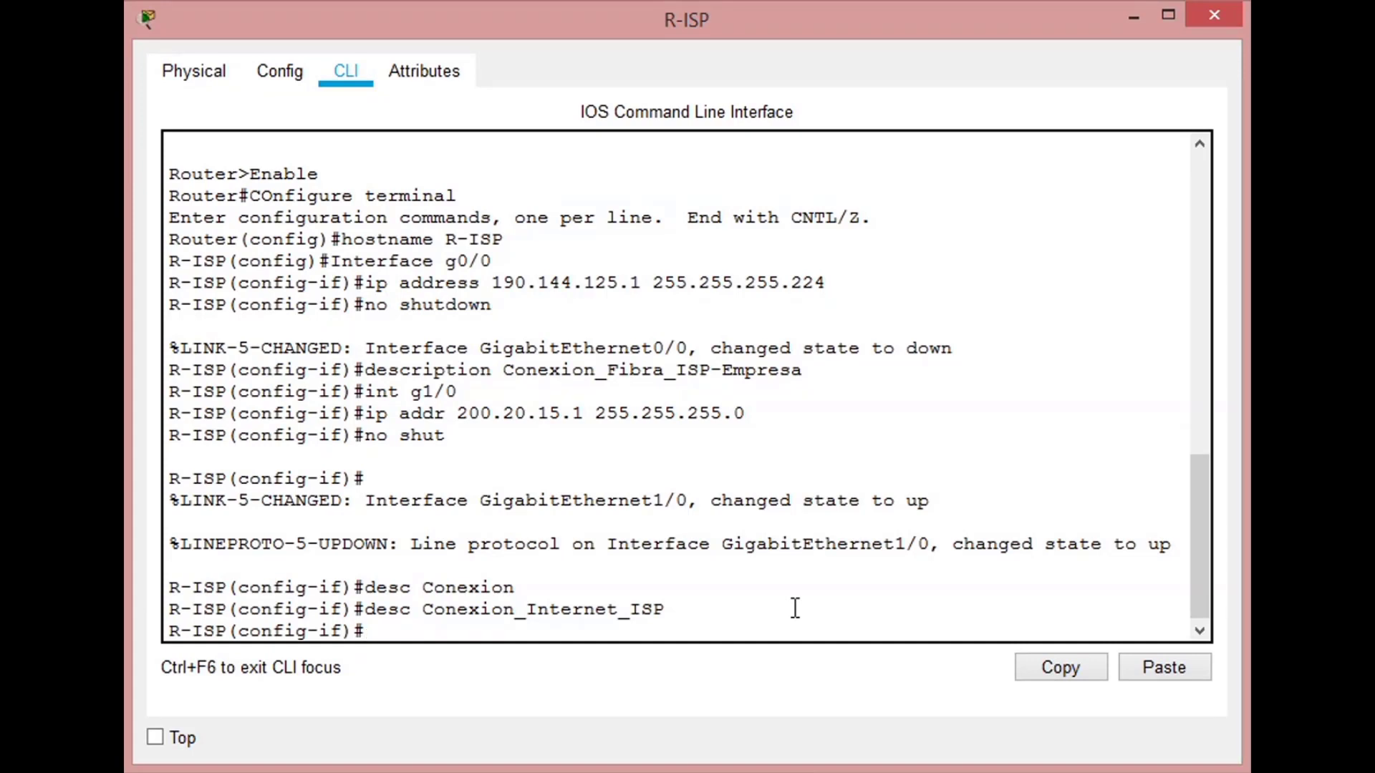
- Remove the description Conexion_Internet_ISP from interface g1/0 with the no form of the command
key(Up)
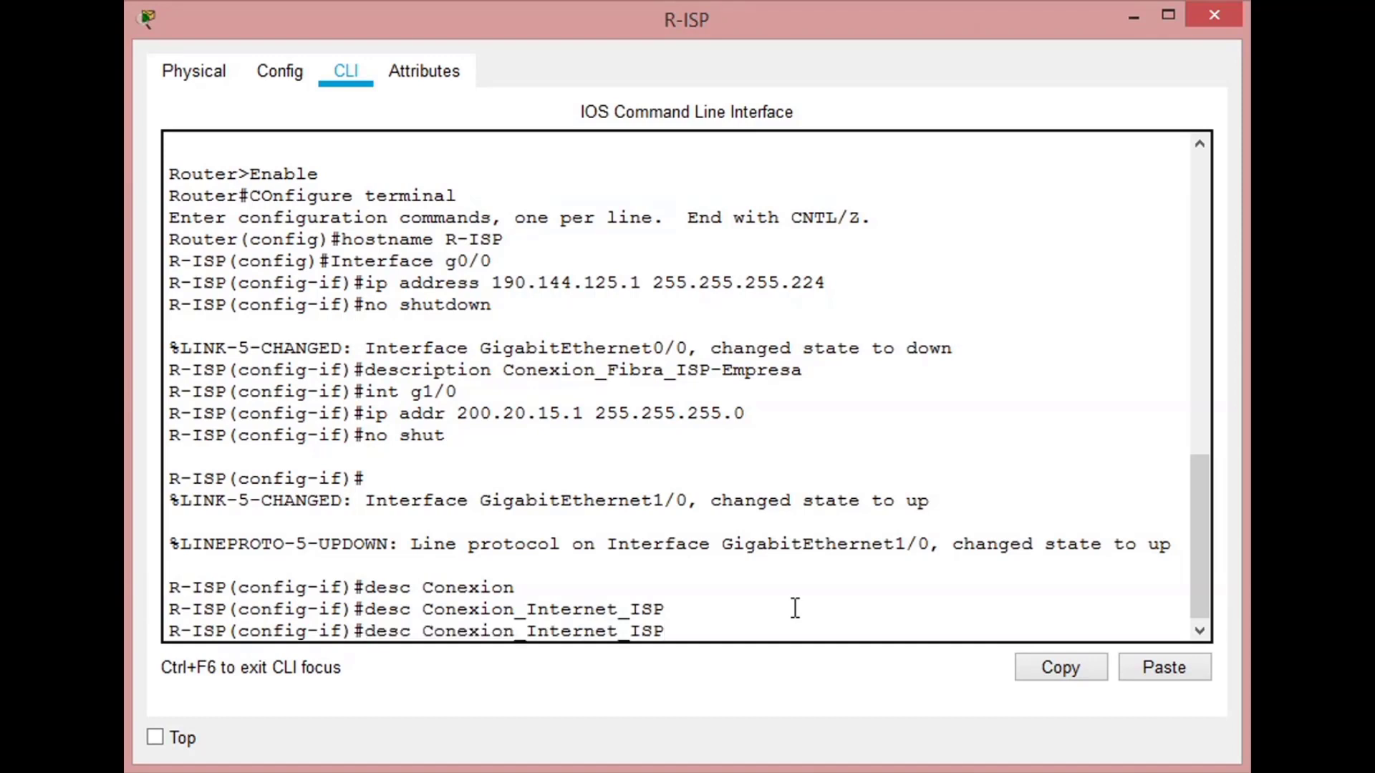
key(Left)
key(Left)
key(Left)
key(Left)
key(Left)
key(Left)
key(Left)
key(Left)
key(Left)
key(Left)
key(Left)
key(Left)
key(Left)
key(Left)
key(Left)
key(Left)
key(Left)
key(Left)
key(Left)
key(Left)
text(no)
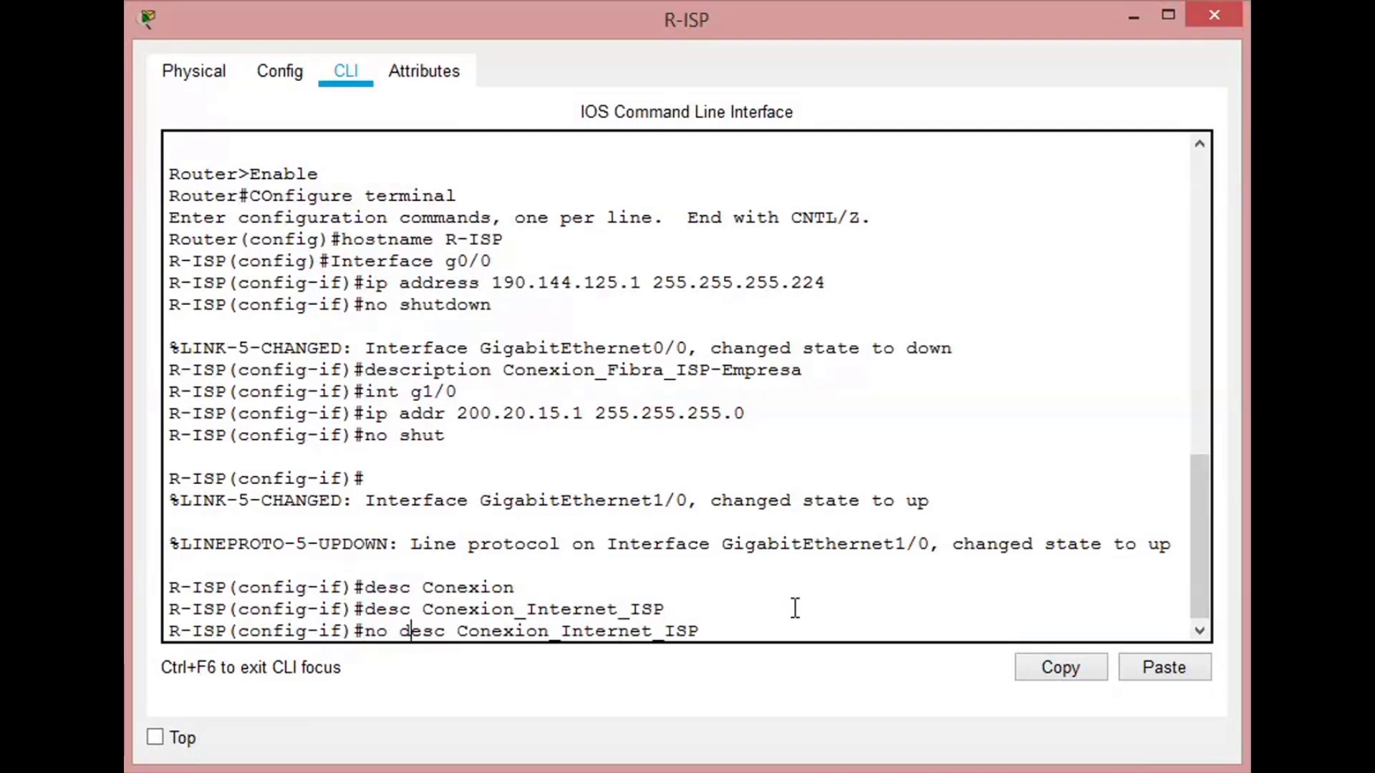
key(Right)
key(Right)
key(Right)
key(Right)
key(Right)
key(Right)
key(Right)
key(Right)
key(Right)
key(Right)
key(Right)
key(Right)
key(Right)
key(Right)
key(Right)
key(Right)
key(Right)
key(Right)
key(Right)
key(Right)
key(Return)
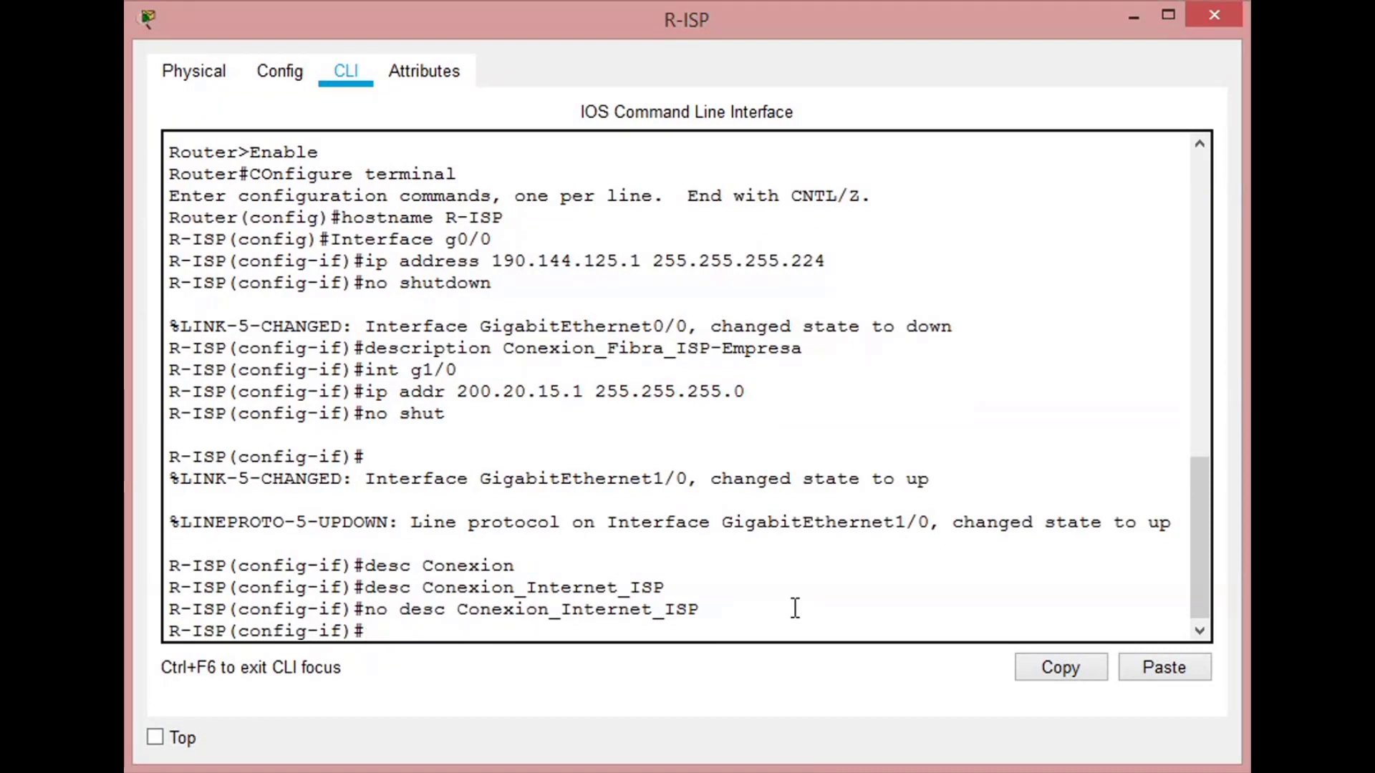
- Reapply the description Conexion_Internet_ISP to interface g1/0 from the command history
key(Up)
key(Up)
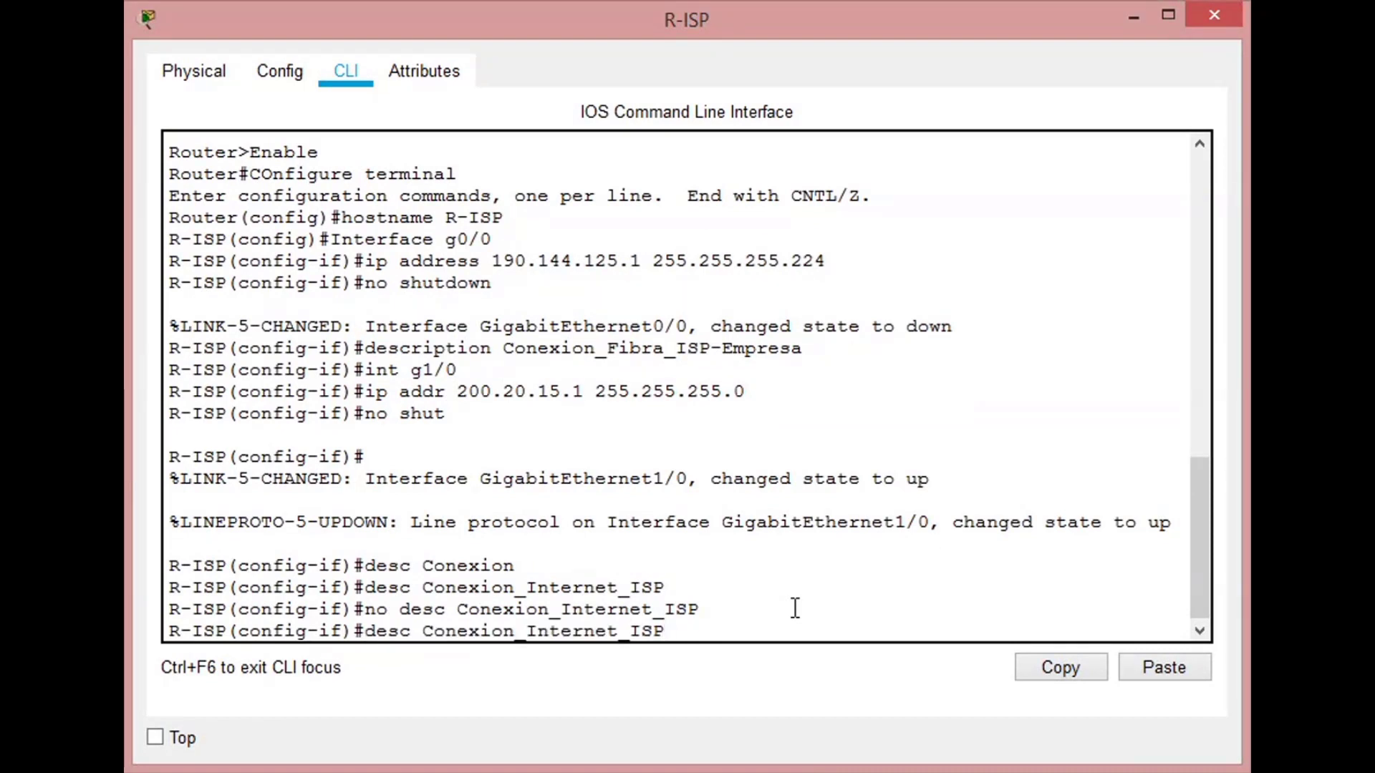
key(Return)
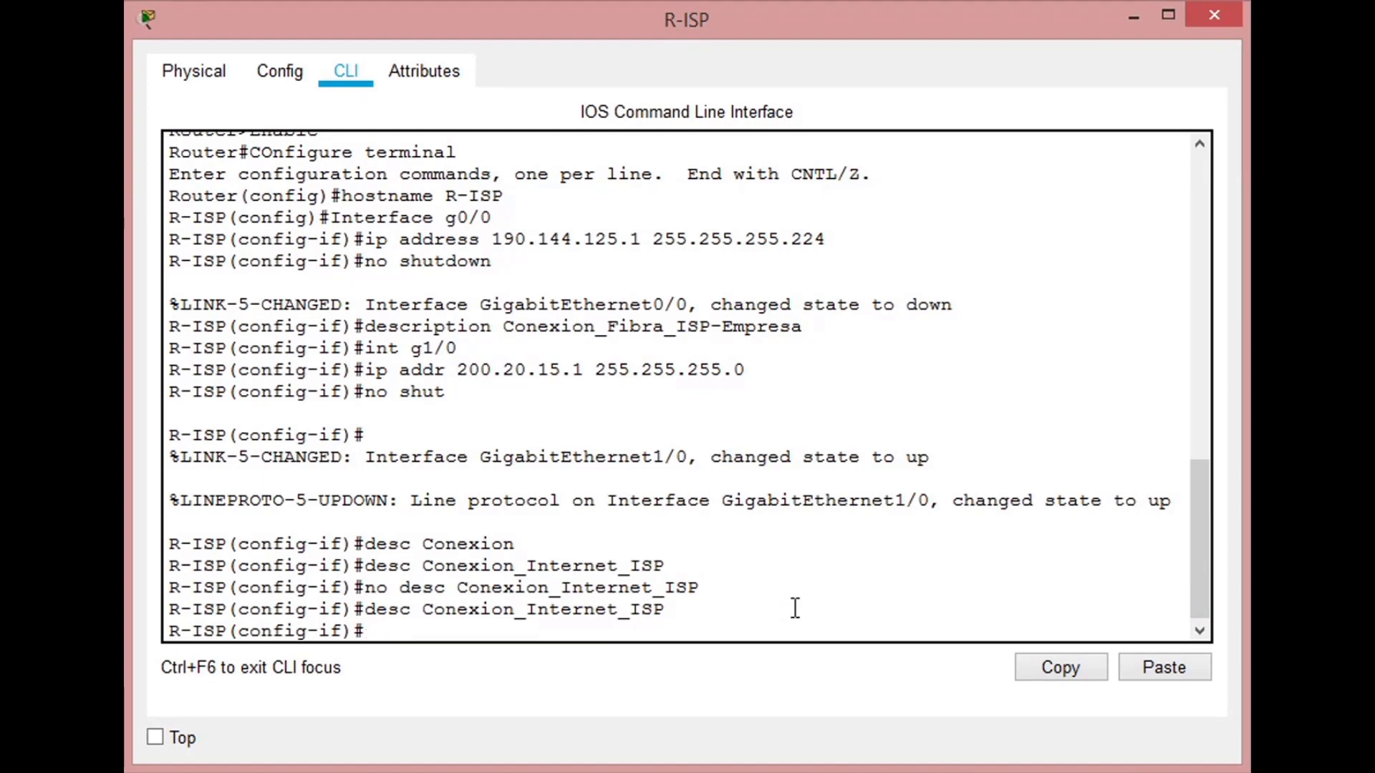
- Exit interface and global configuration modes on R-ISP to return to the privileged prompt
text(exit)
key(Return)
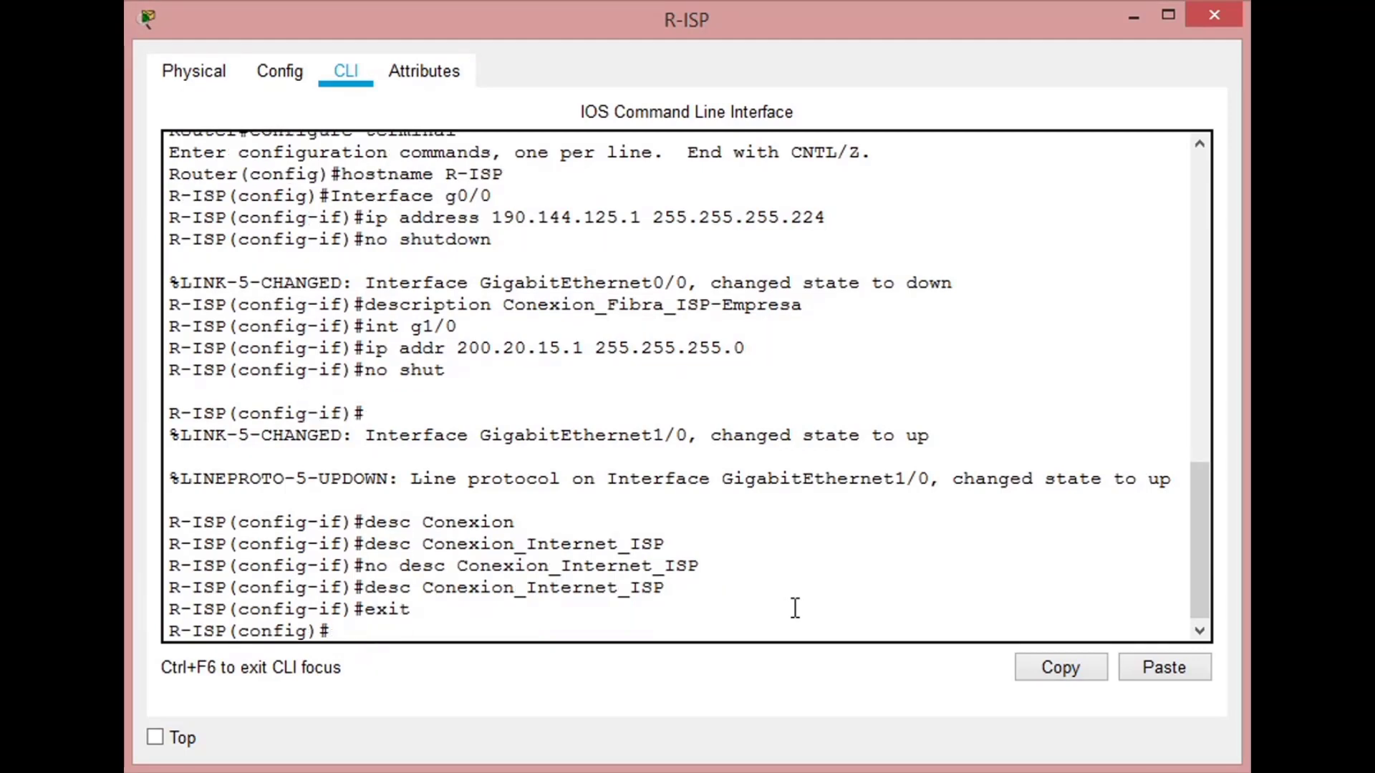
text(exit)
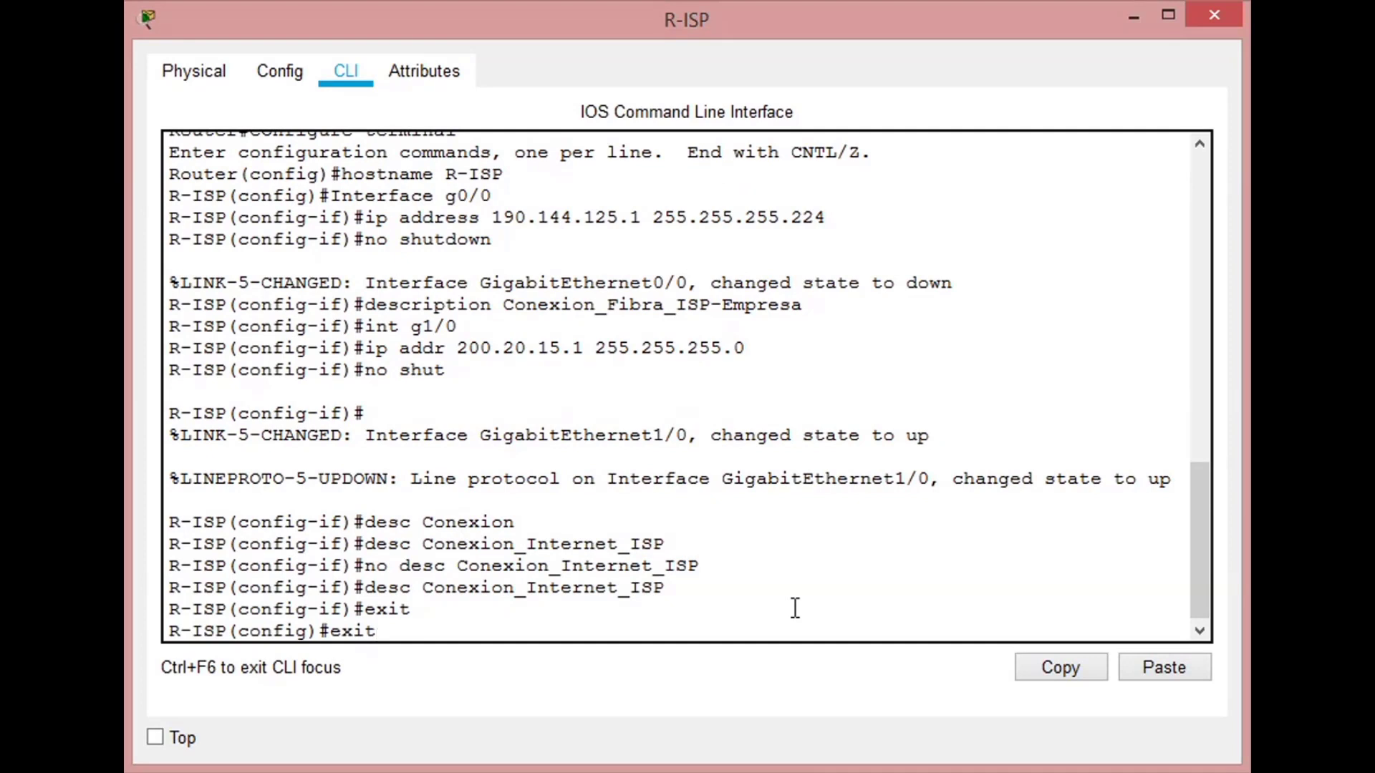
key(Return)
key(Return)
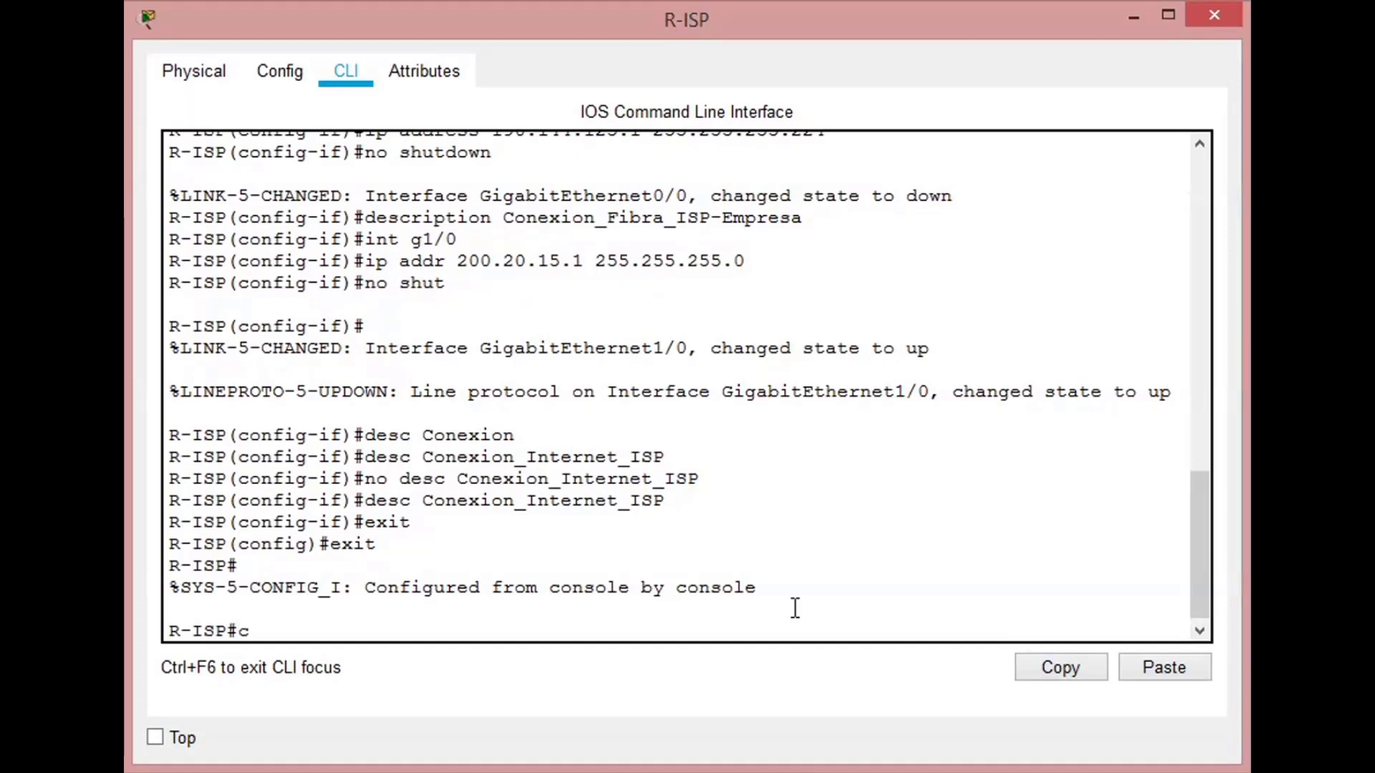
- Copy R-ISP's running-config to startup-config, accepting the default destination filename
text(opy running-)
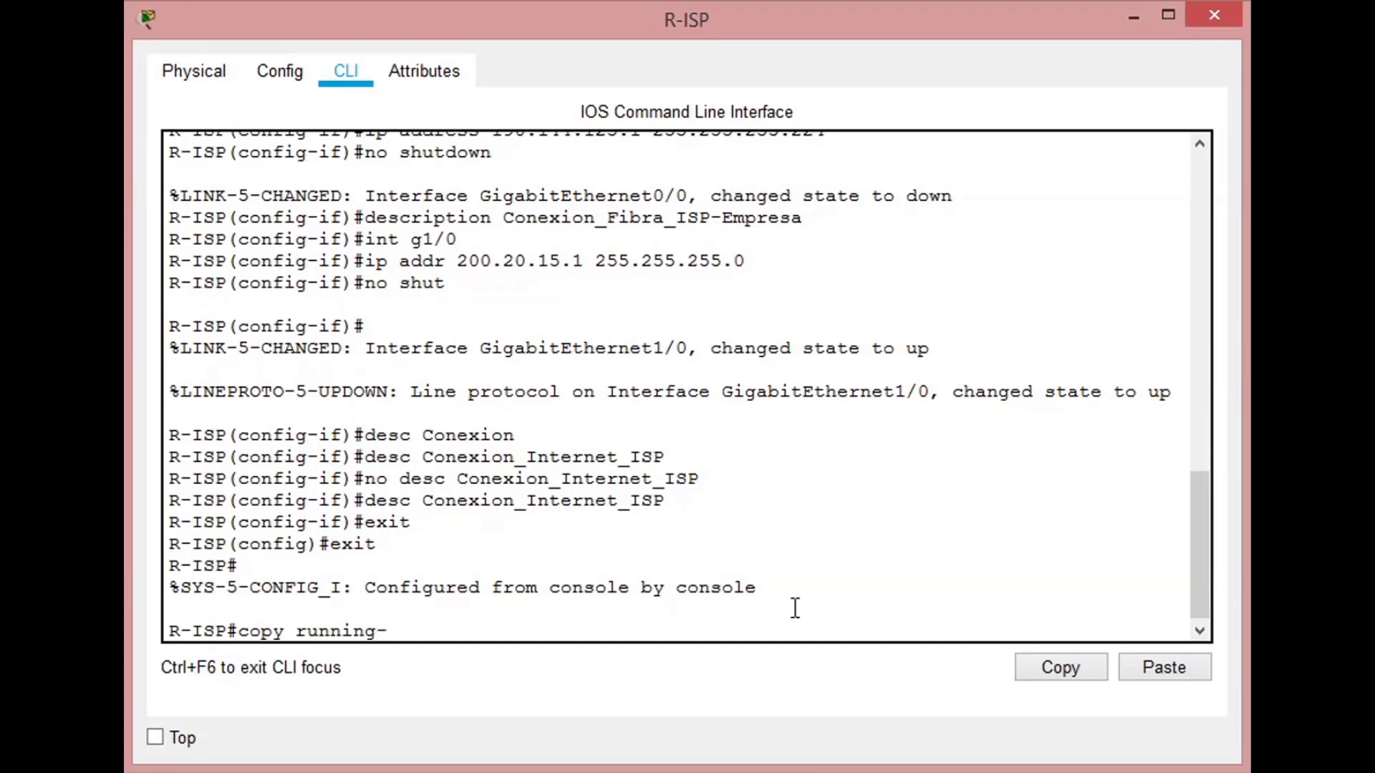
text(config start)
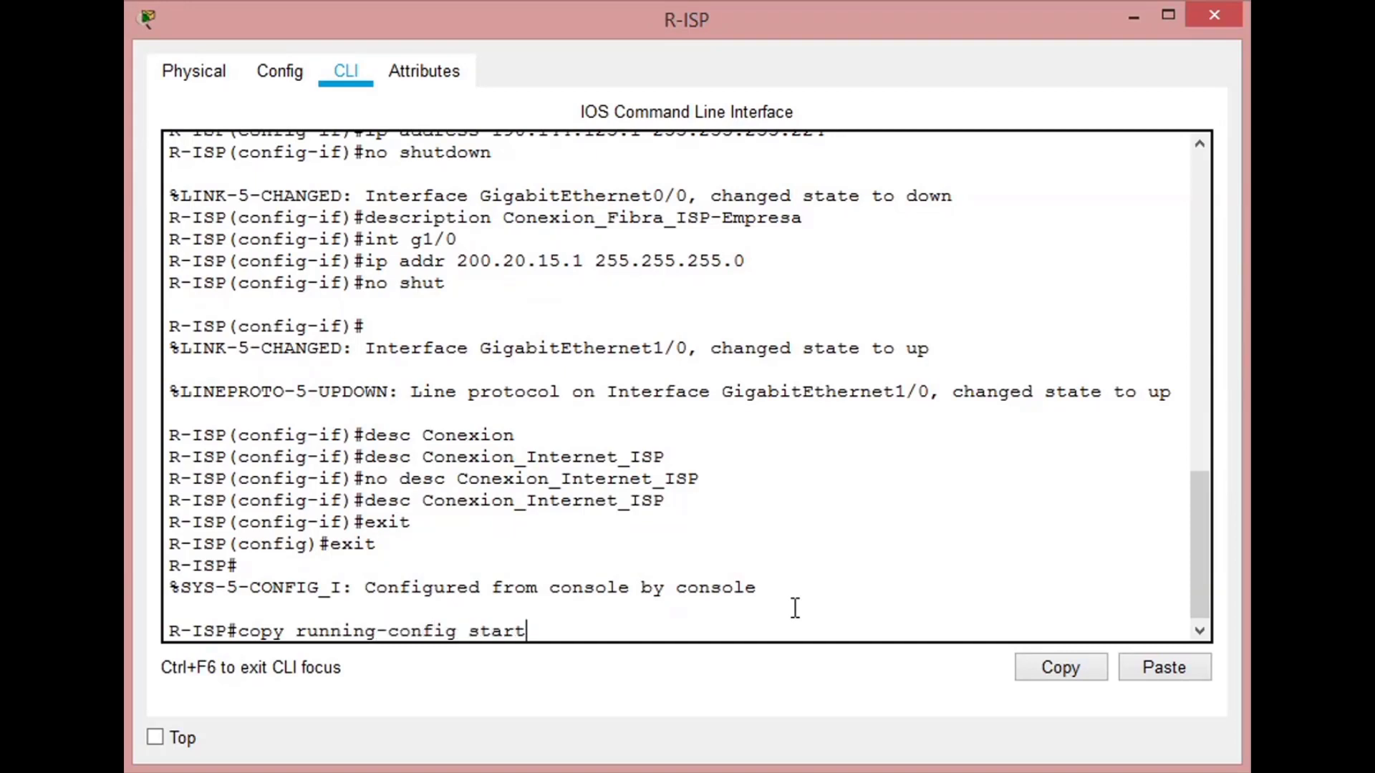
text(up-config)
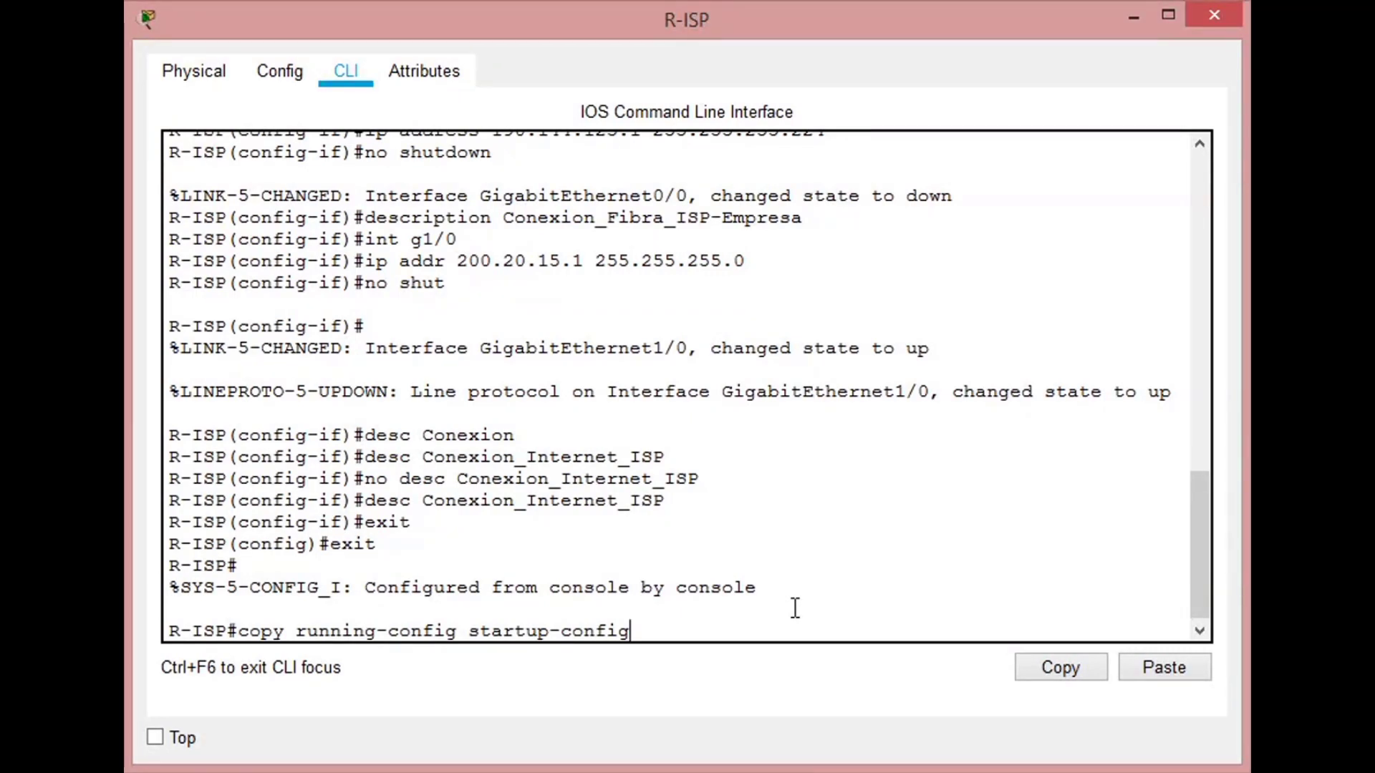
key(Return)
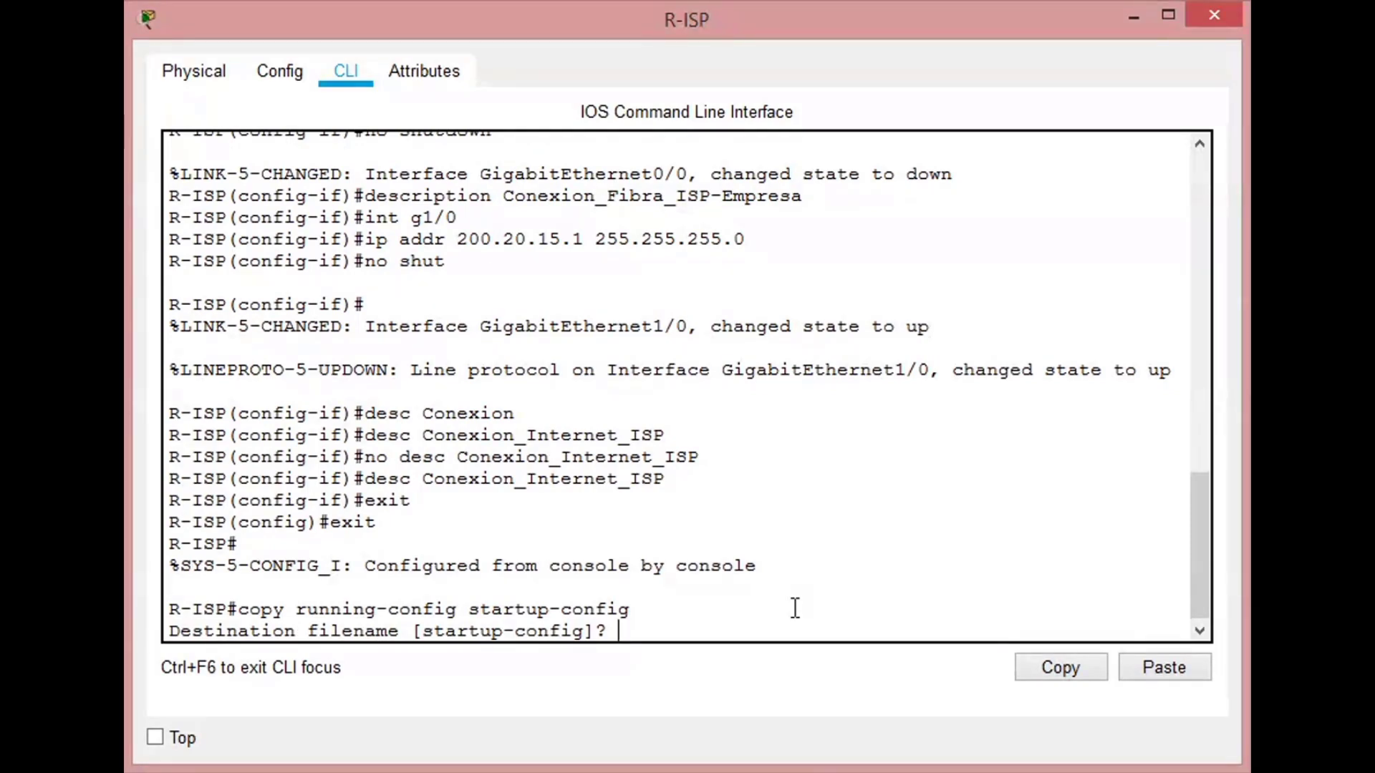
key(Return)
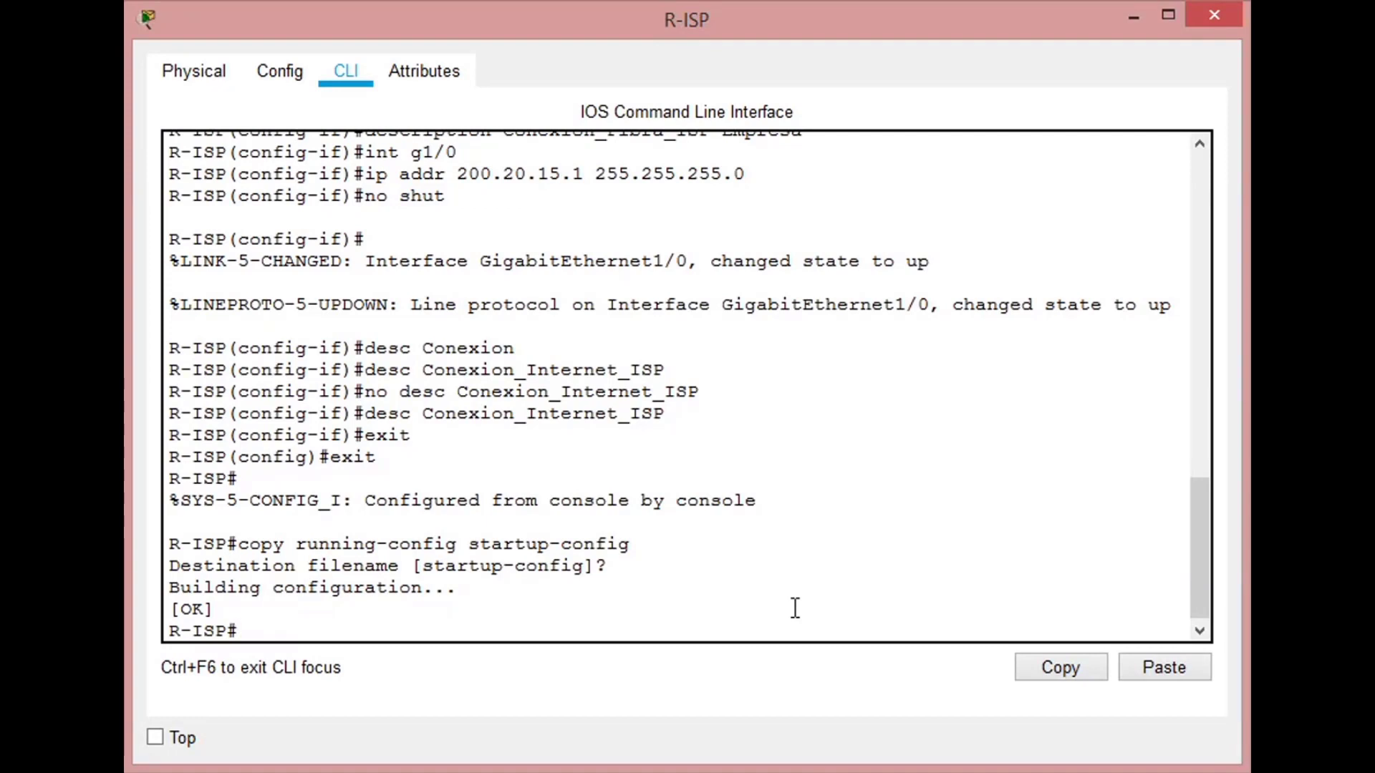
- Save R-ISP's configuration again with the write command
text(write)
key(Return)
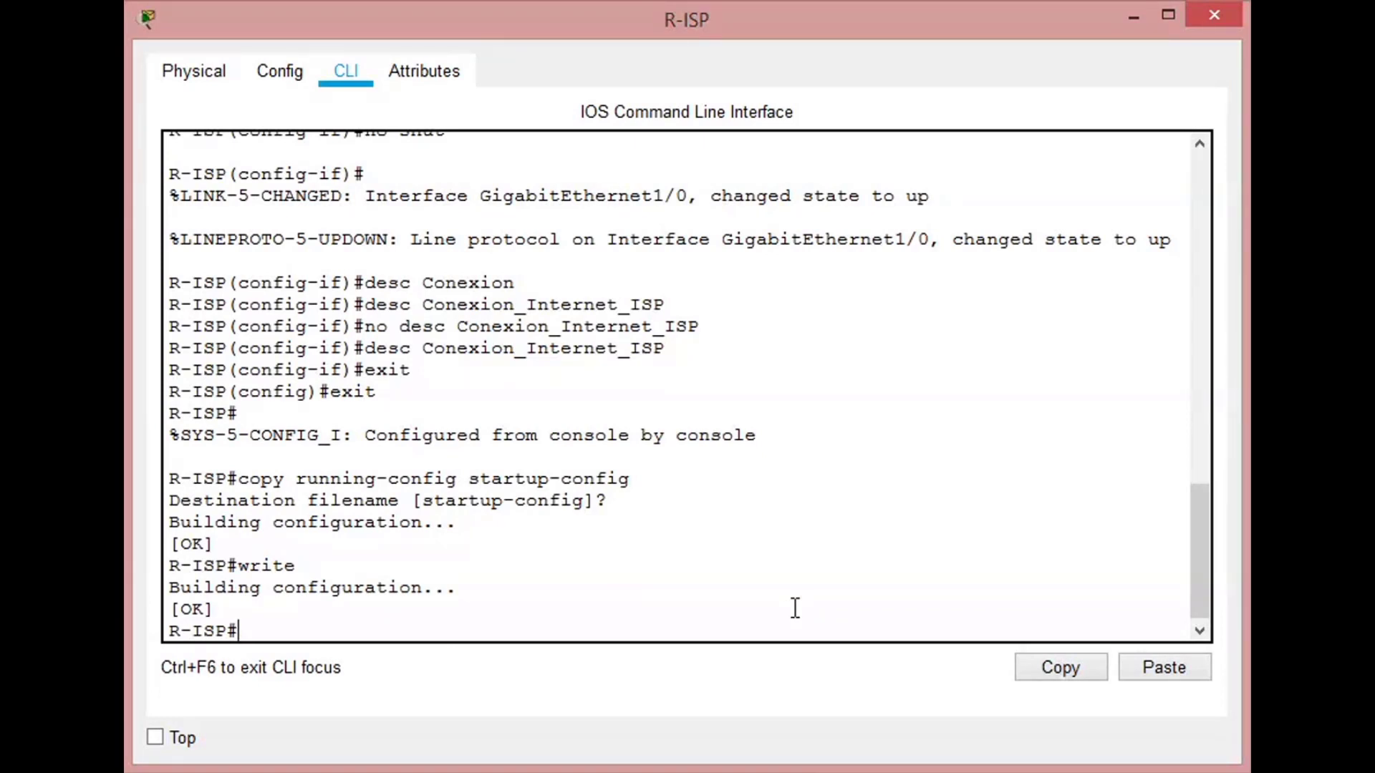
- Check the addresses and status of R-ISP's interfaces with show ip interface brief
text(show ip i)
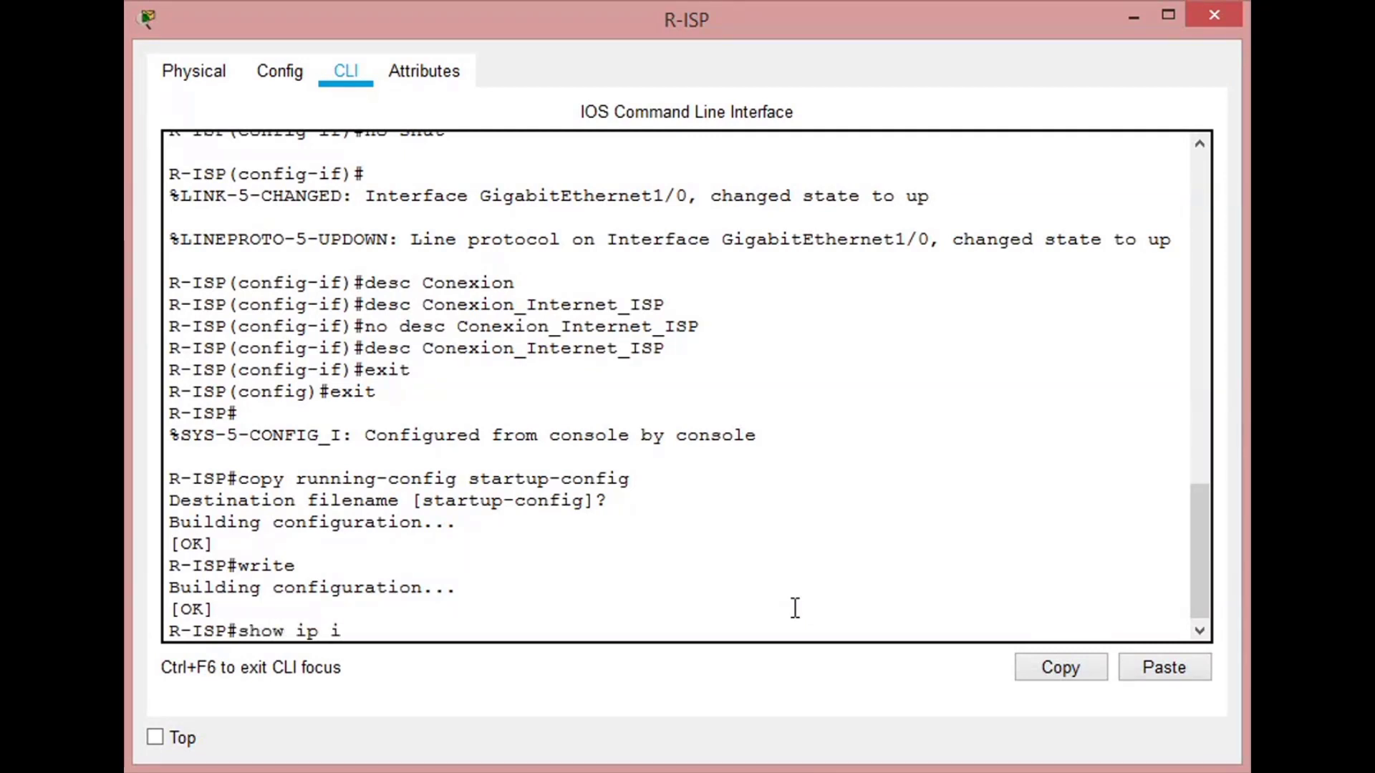
text(nterface)
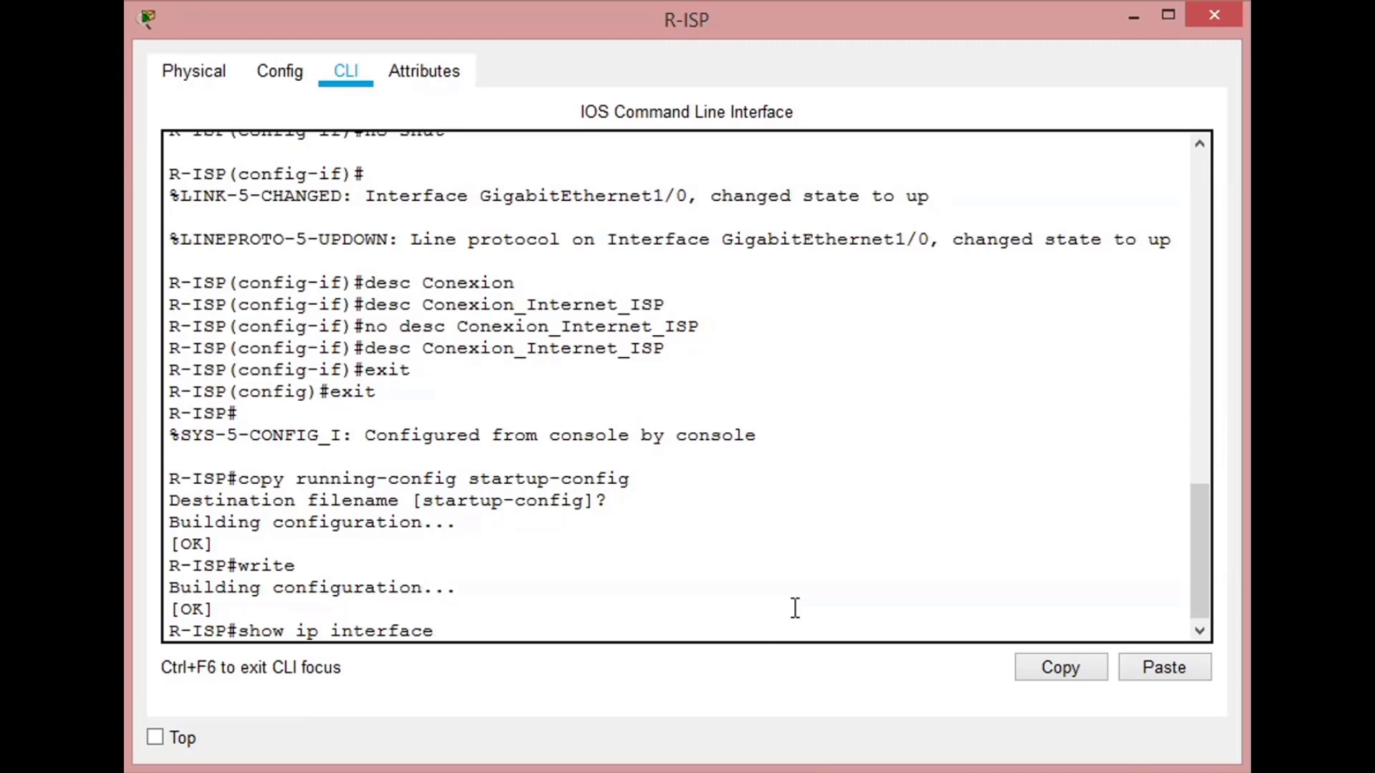
text( brie)
text(f)
key(Return)
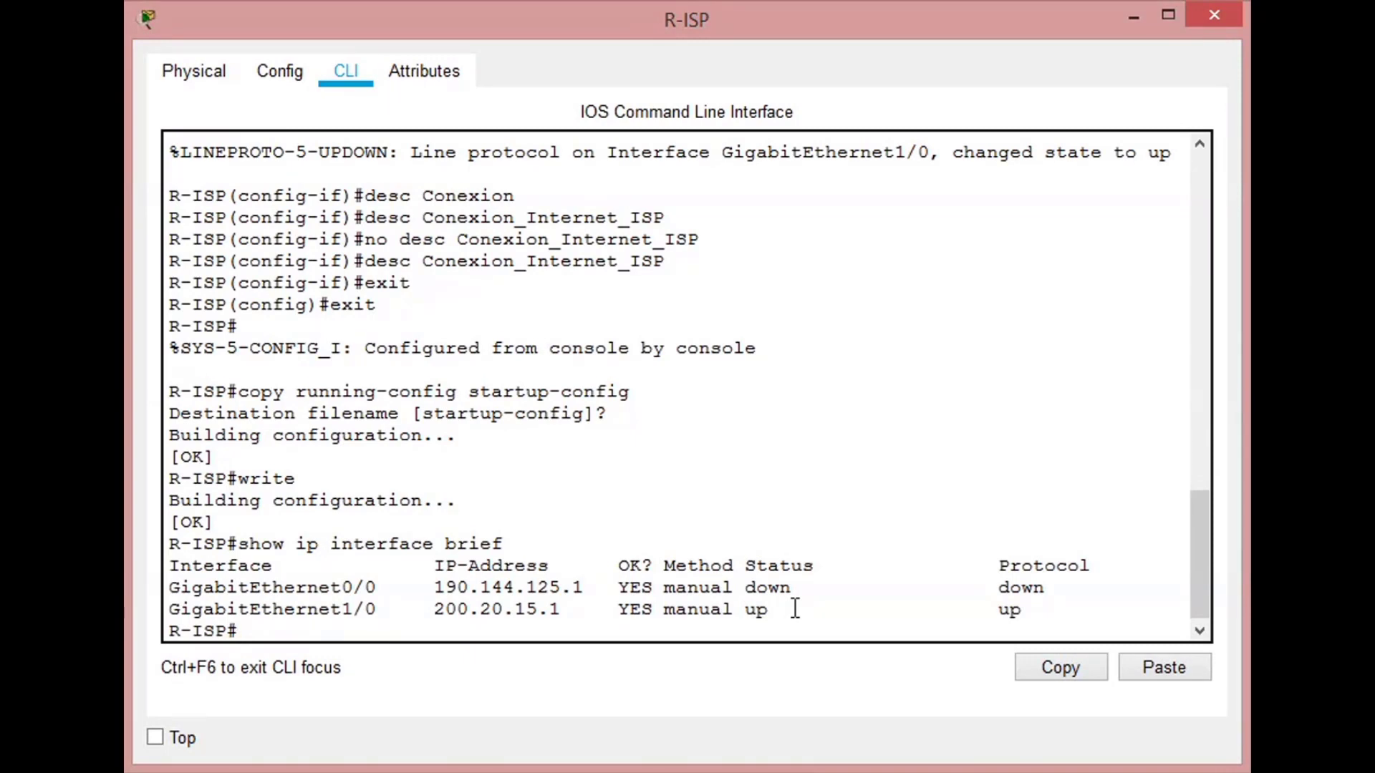
scroll(796, 608, down, 1)
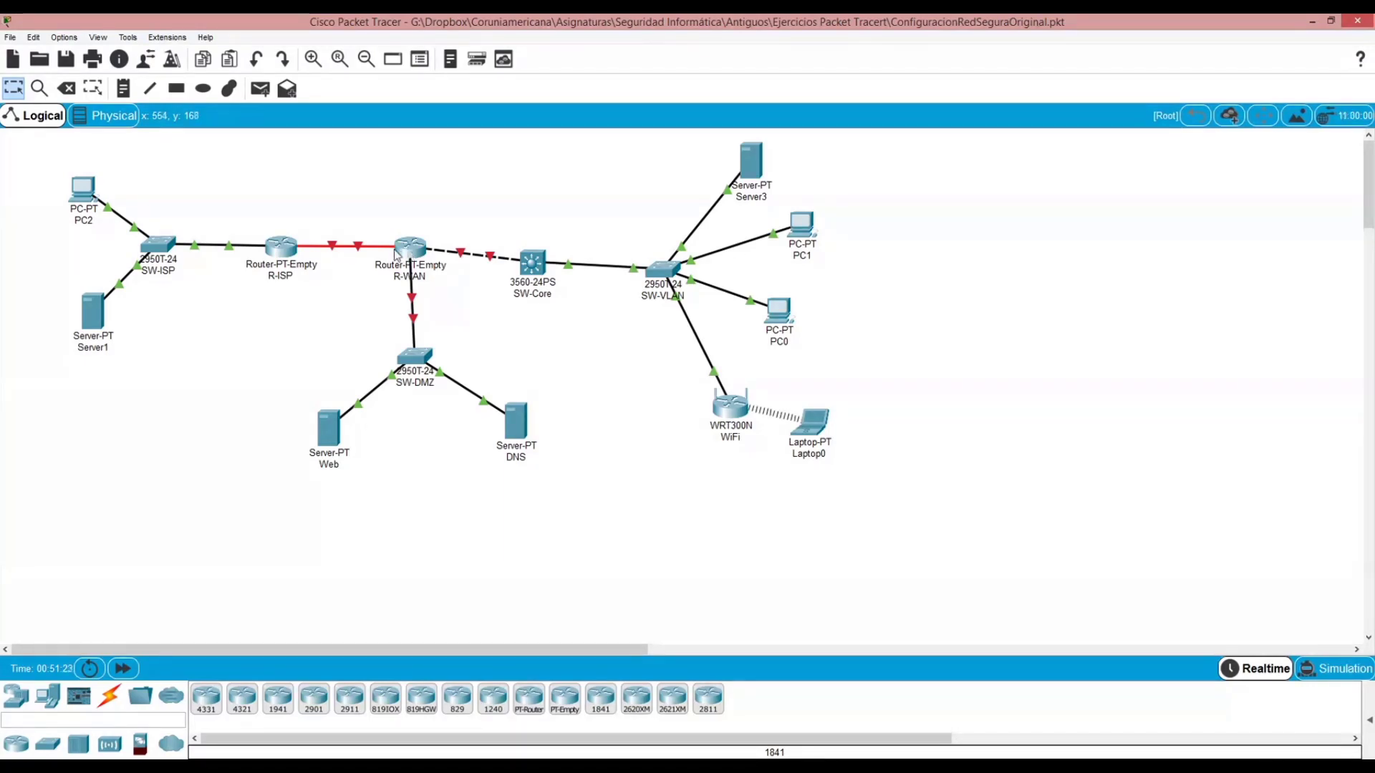
- Open the R-WAN router's command line and enter global configuration mode through privileged mode
mouse_move(344, 248)
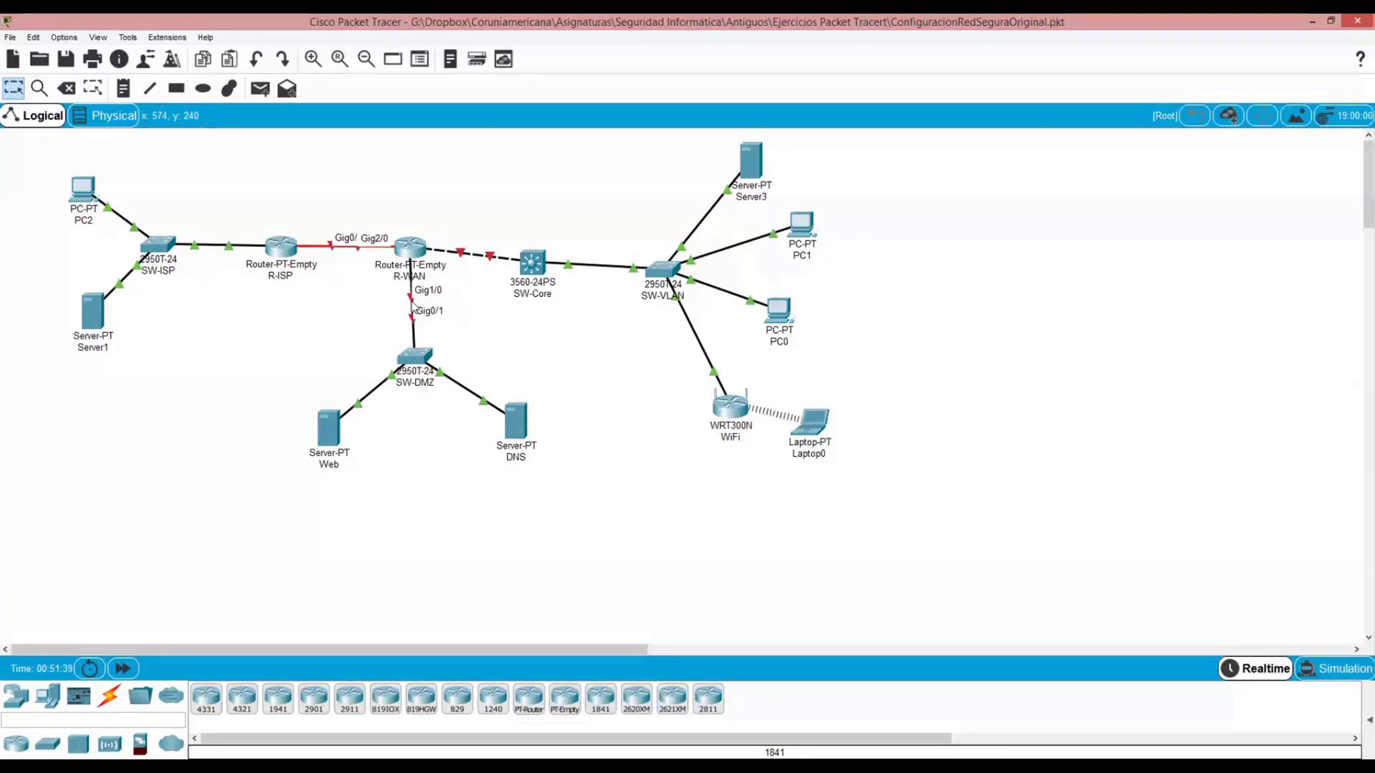
mouse_move(478, 261)
click(413, 252)
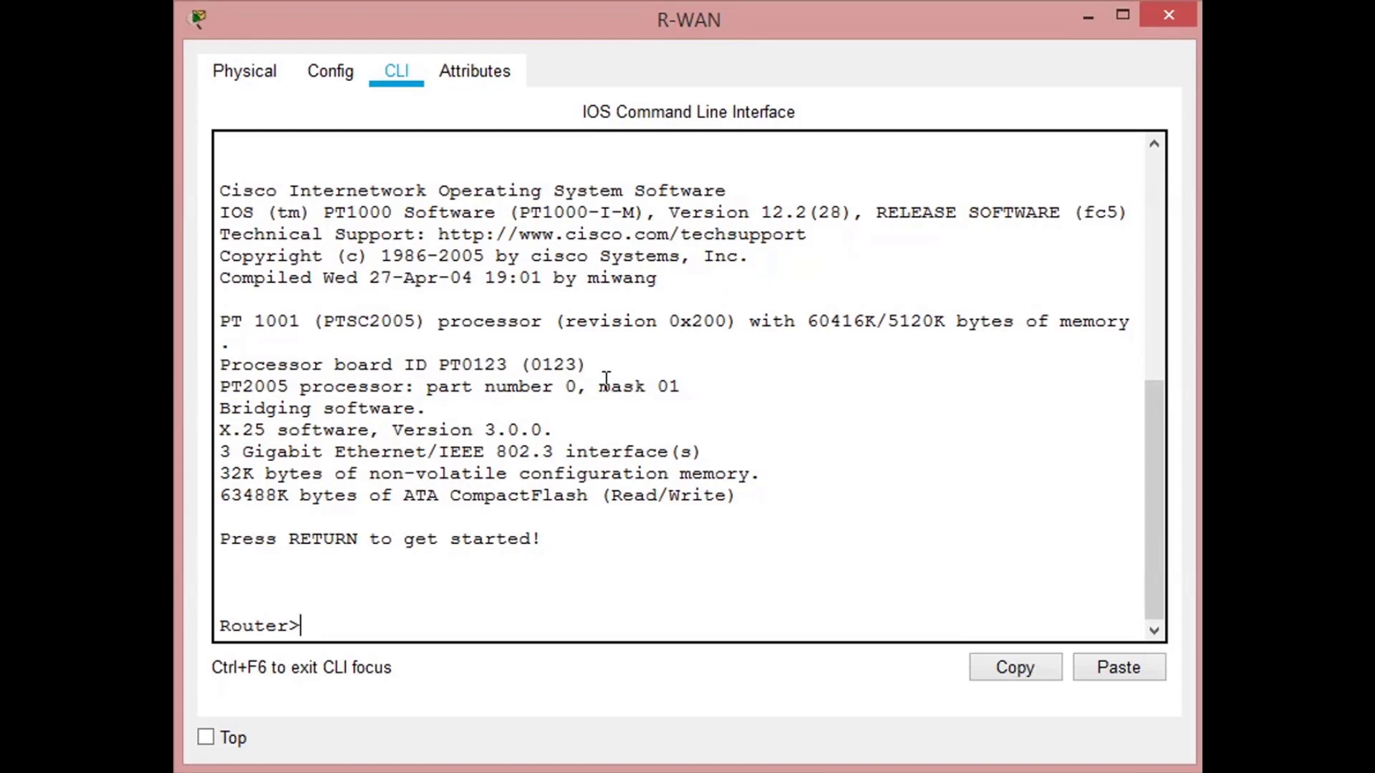
text(en)
key(Return)
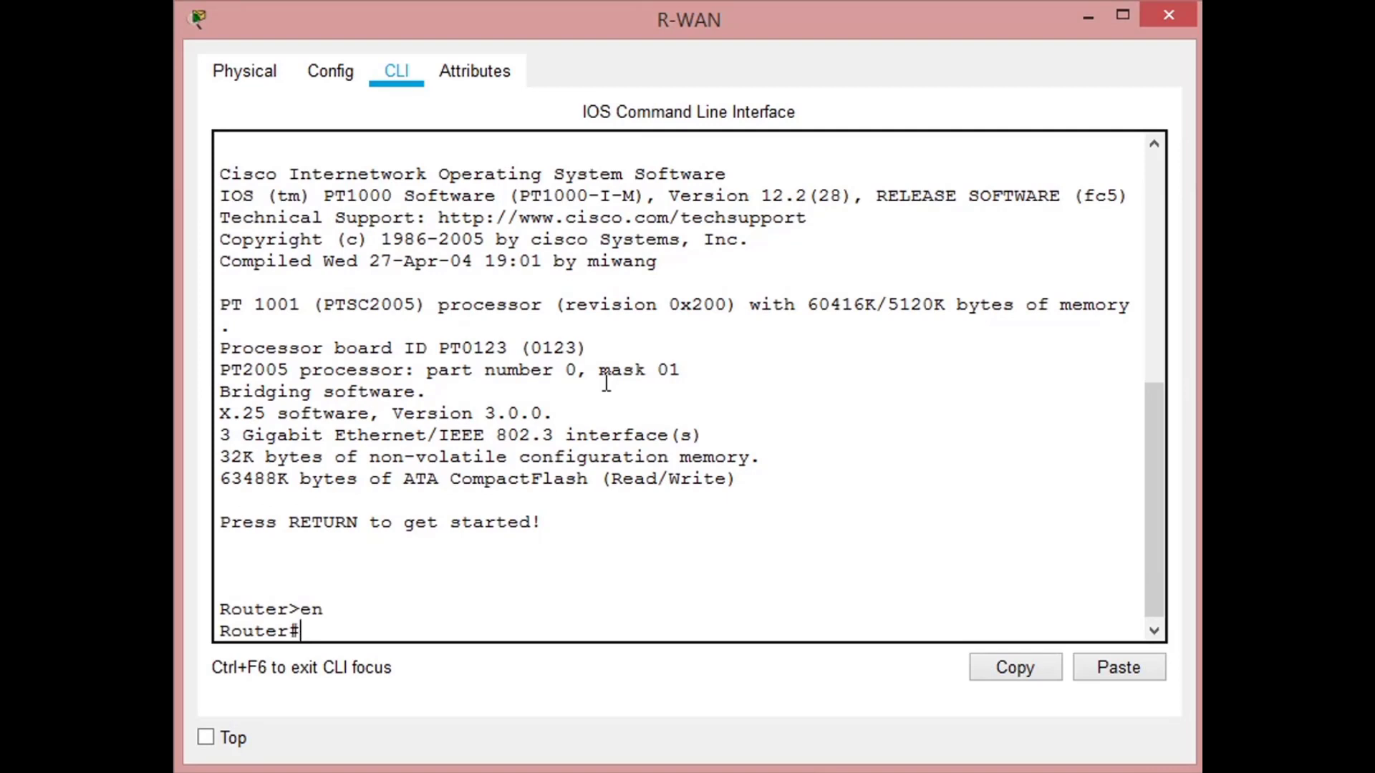
text(conf t)
key(Return)
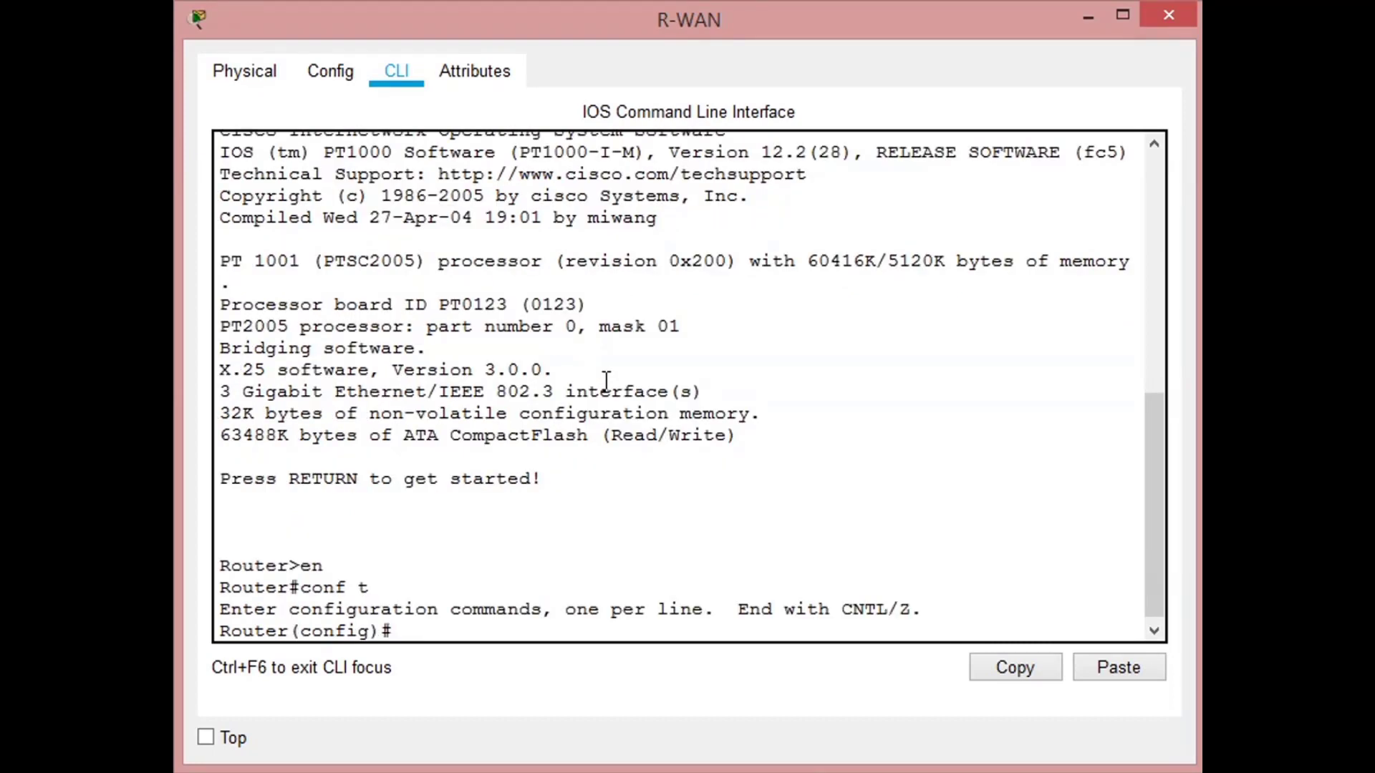
- Set the router's hostname to R-WAN
text(host R-WAN)
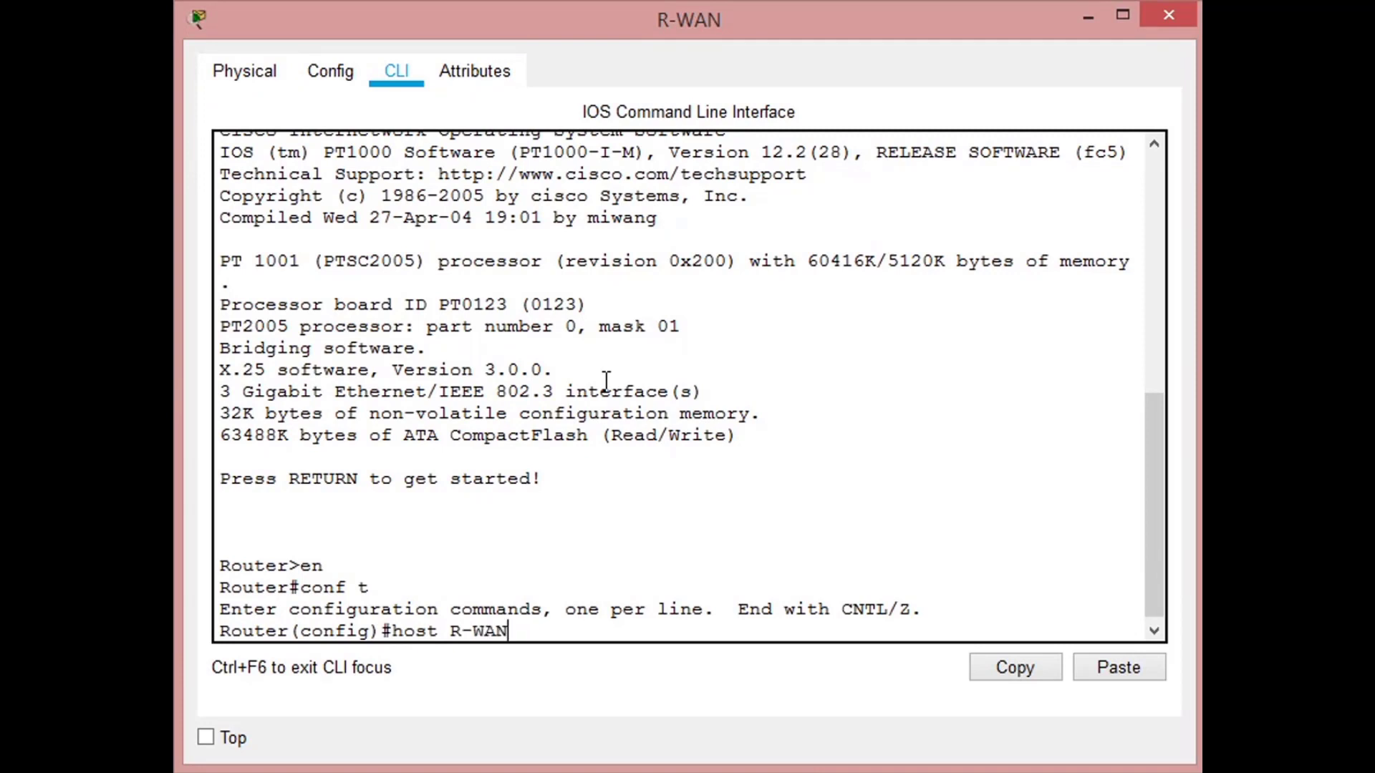
key(Return)
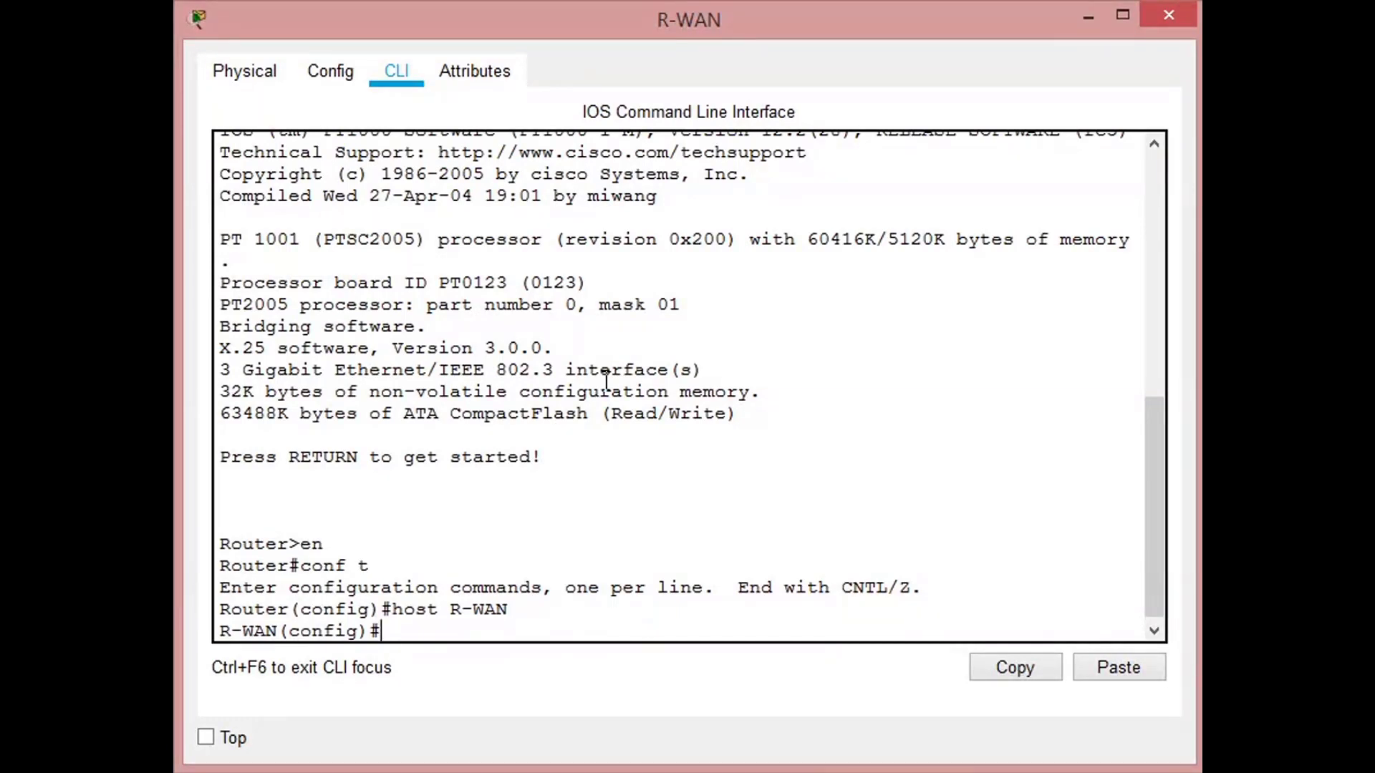
- Assign the IP address 10.0.0.1 with mask 255.255.255.252 to R-WAN's interface g0/0
text(int g0/0)
key(Return)
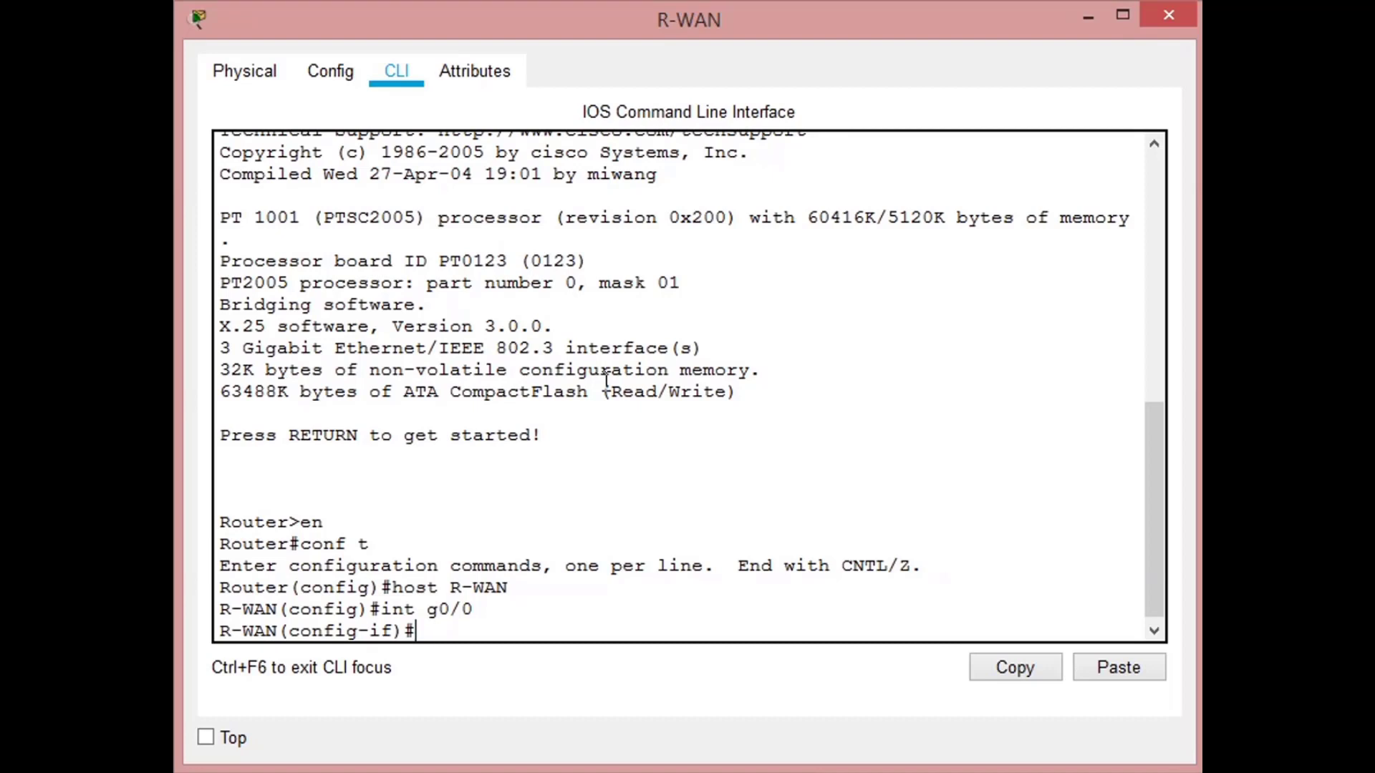
text(ip add 10.0.0.)
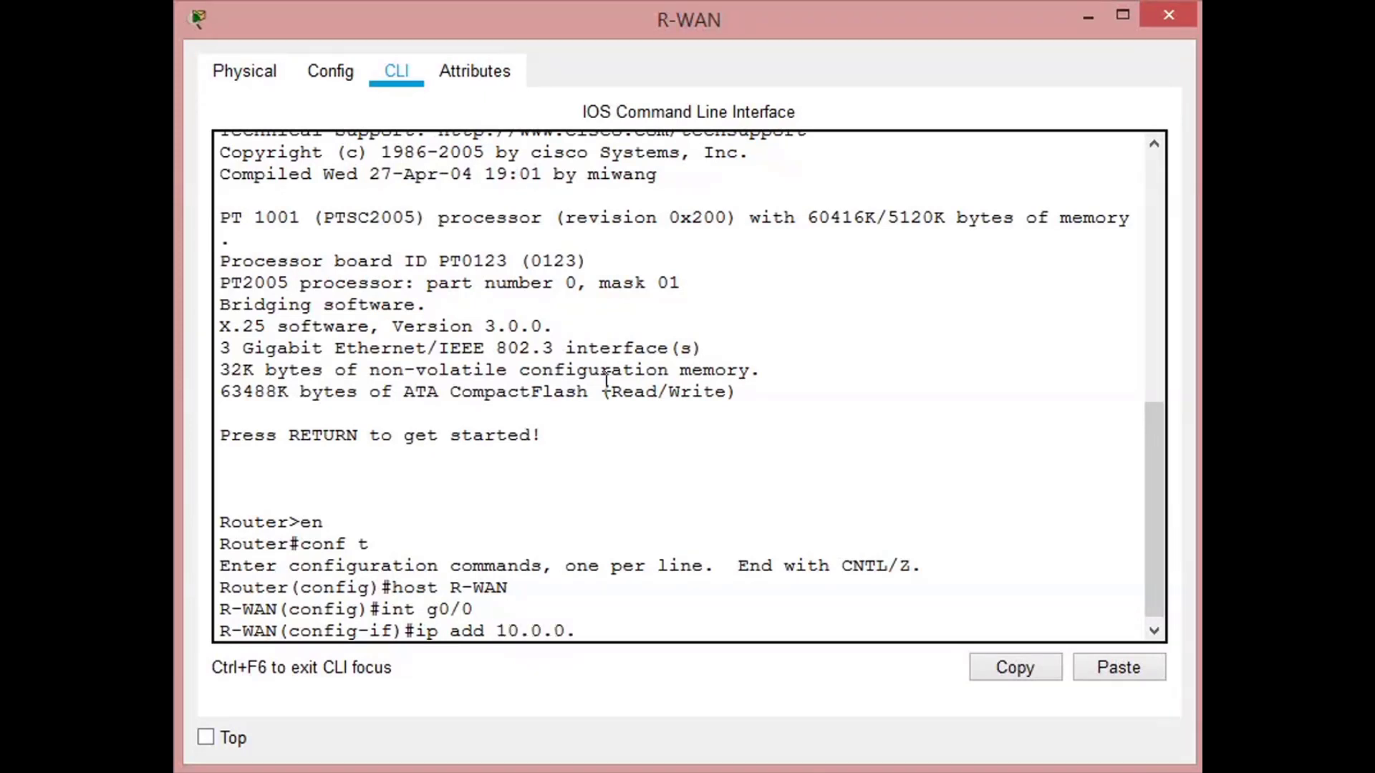
text(1 255.255.255.252)
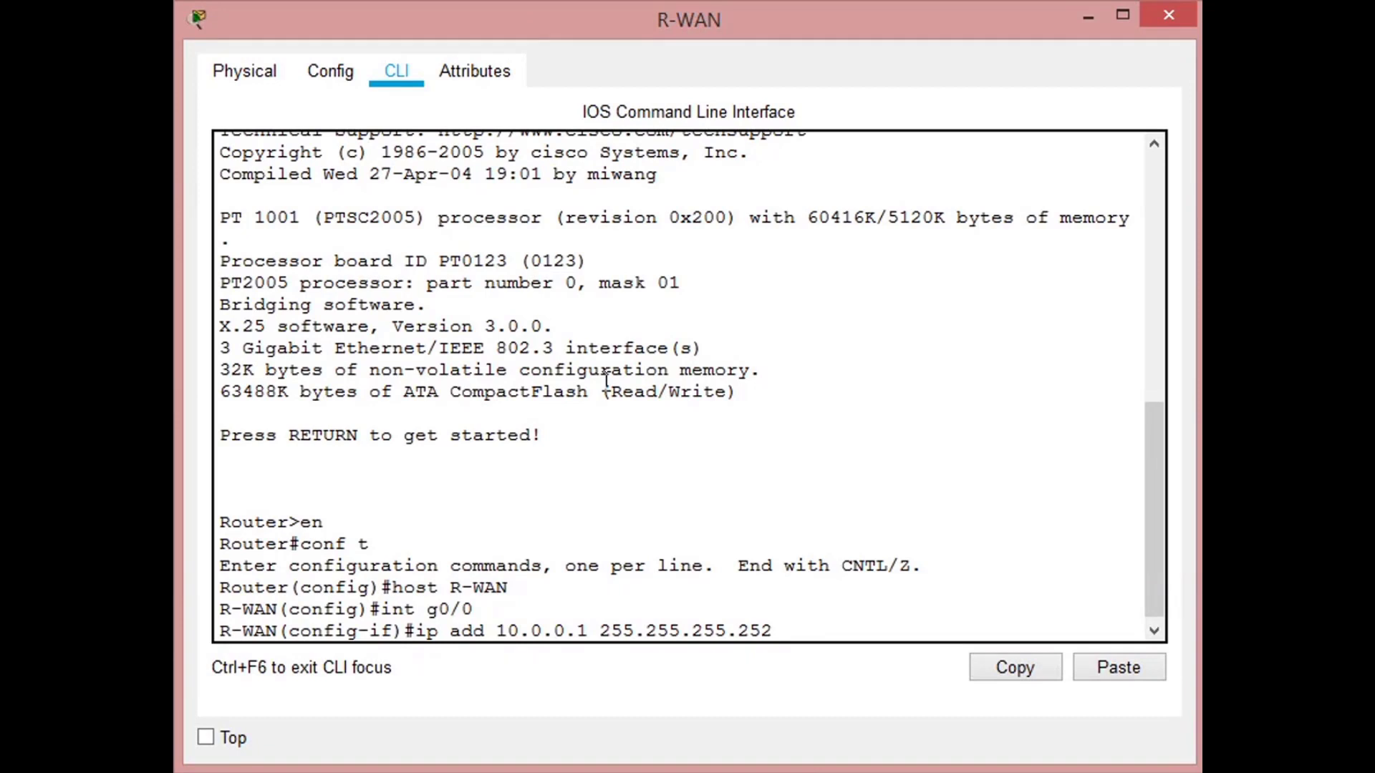
key(Return)
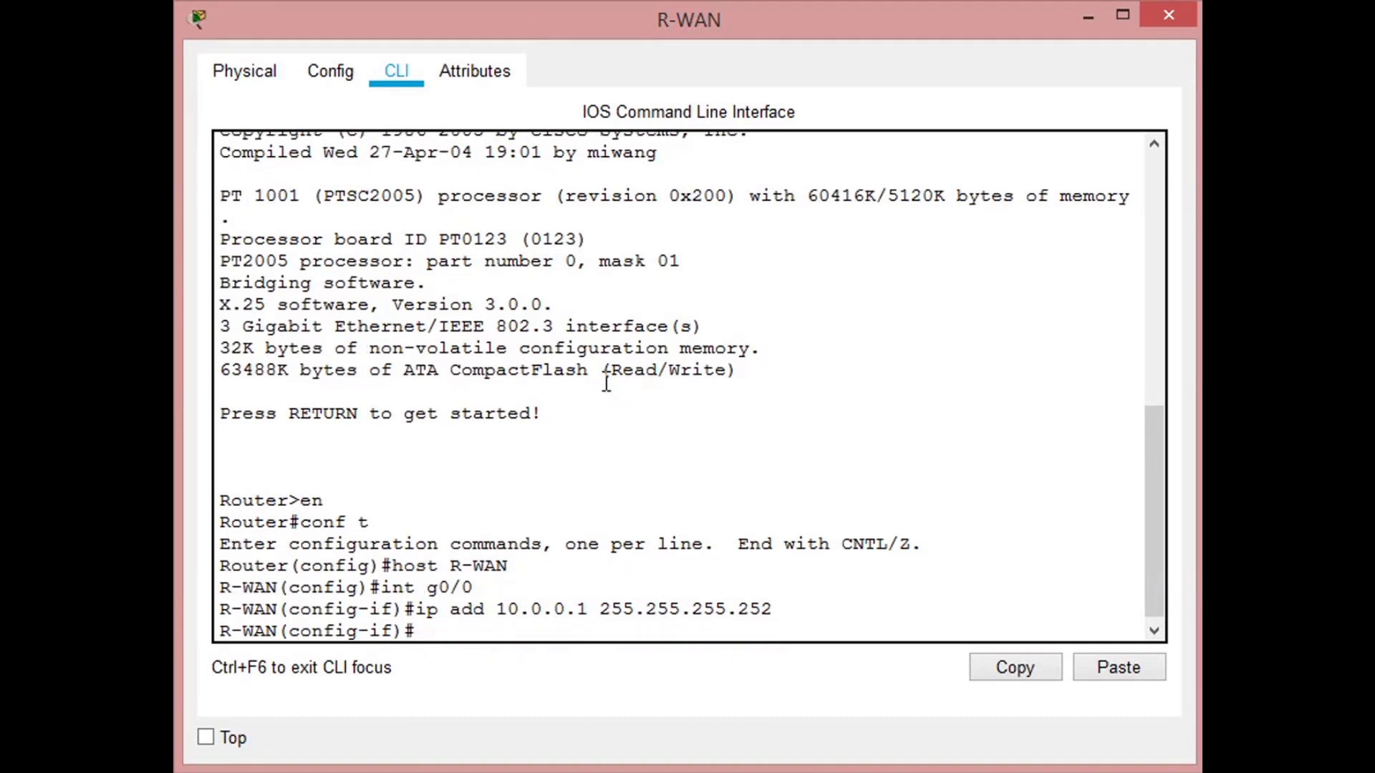
- Enable R-WAN's interface g0/0 with no shutdown and return to the interface configuration prompt
text(no shut)
key(Return)
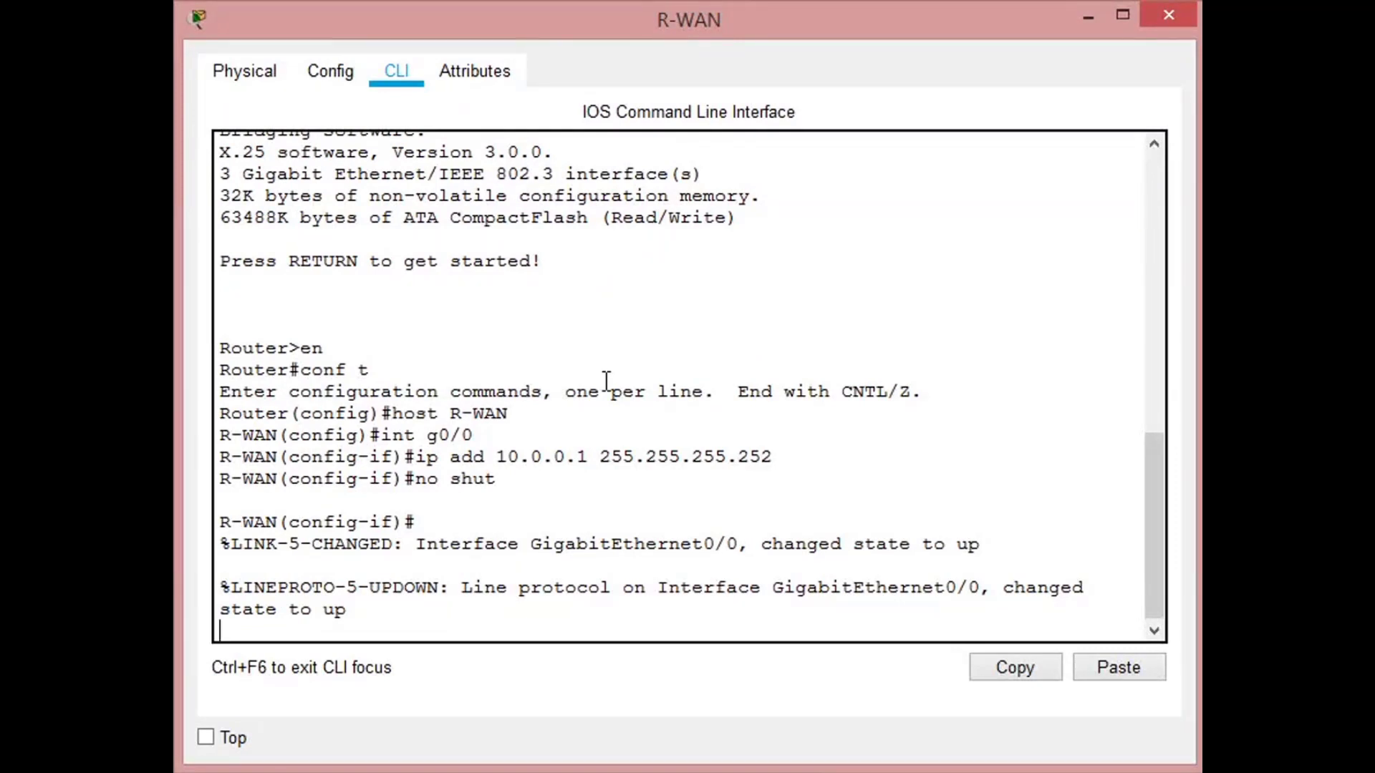
key(Return)
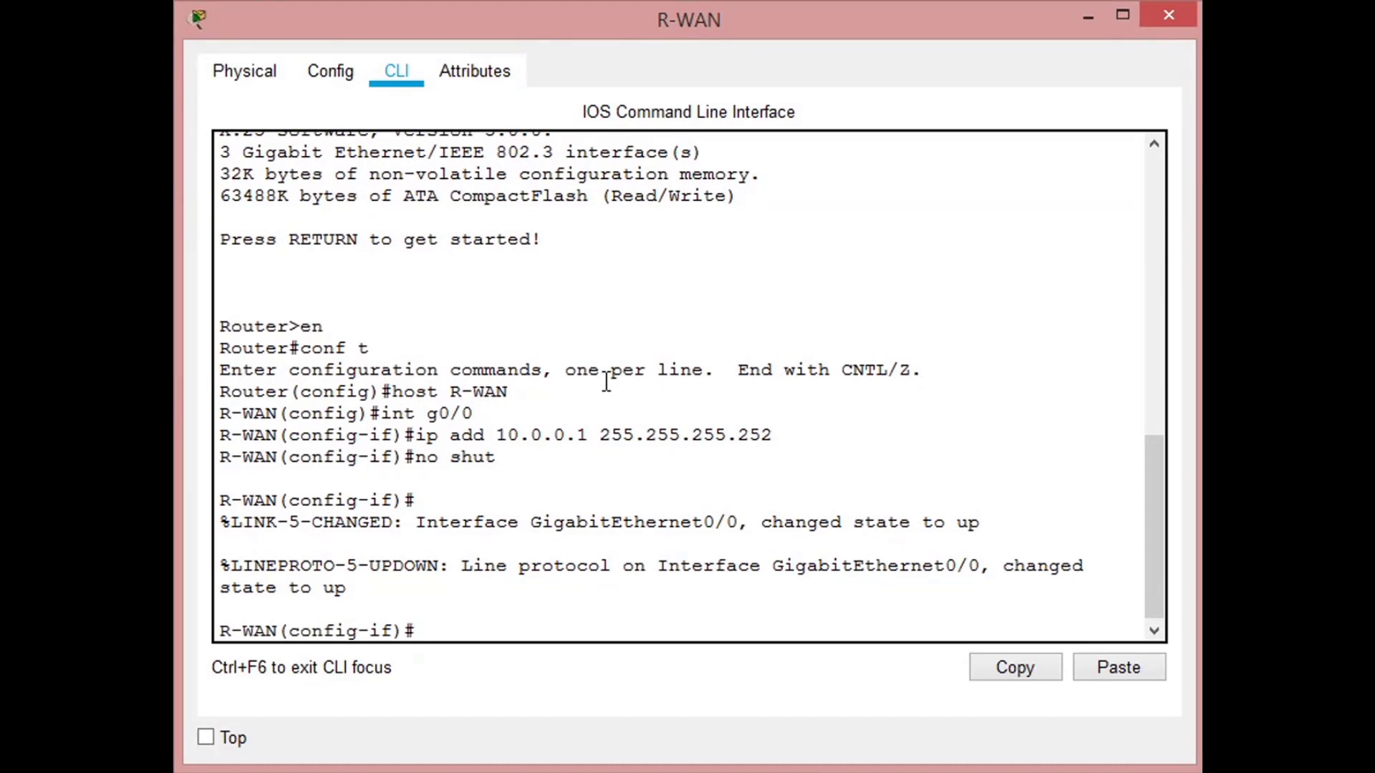
- Assign the IP address 192.168.0.1 with mask 255.255.255.0 to R-WAN's interface g1/0
click(580, 25)
text(int g1/0)
key(Return)
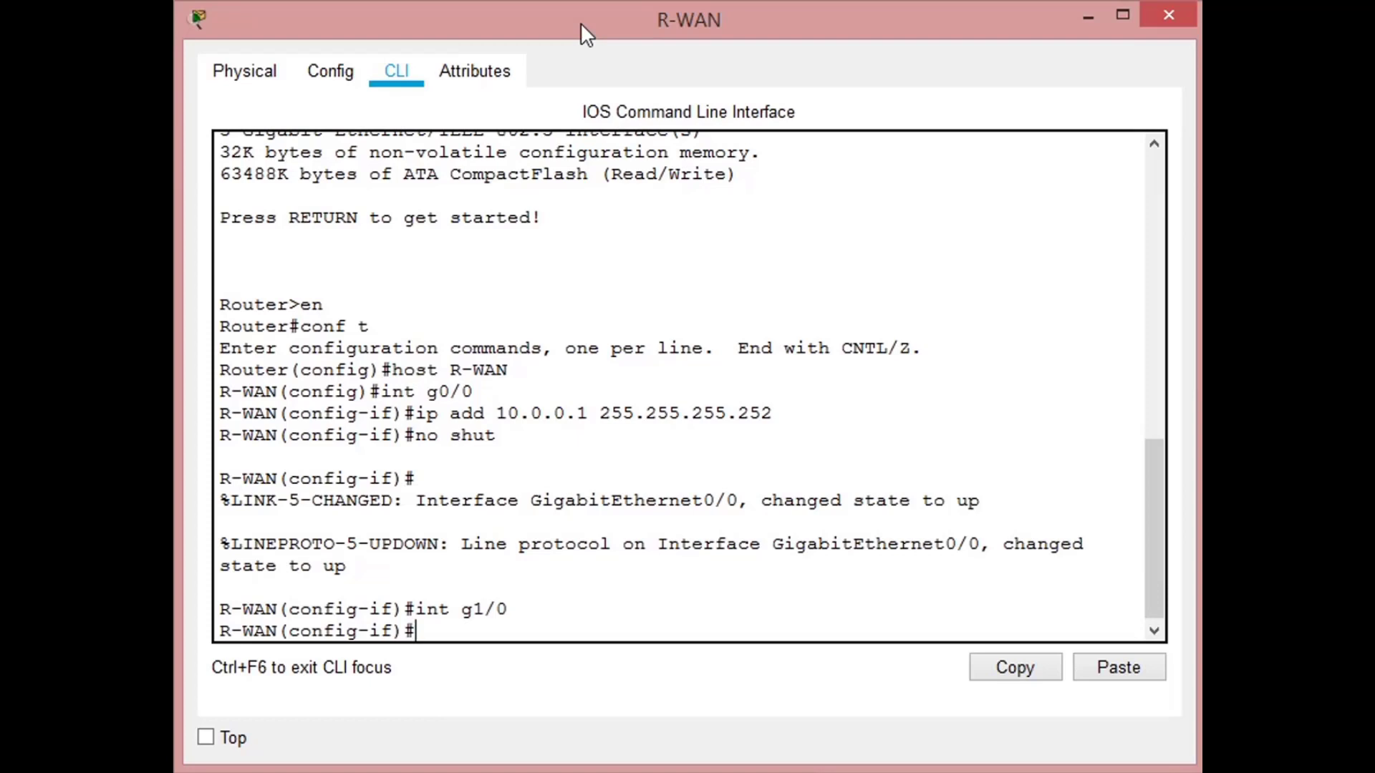
text(ip add 192.16)
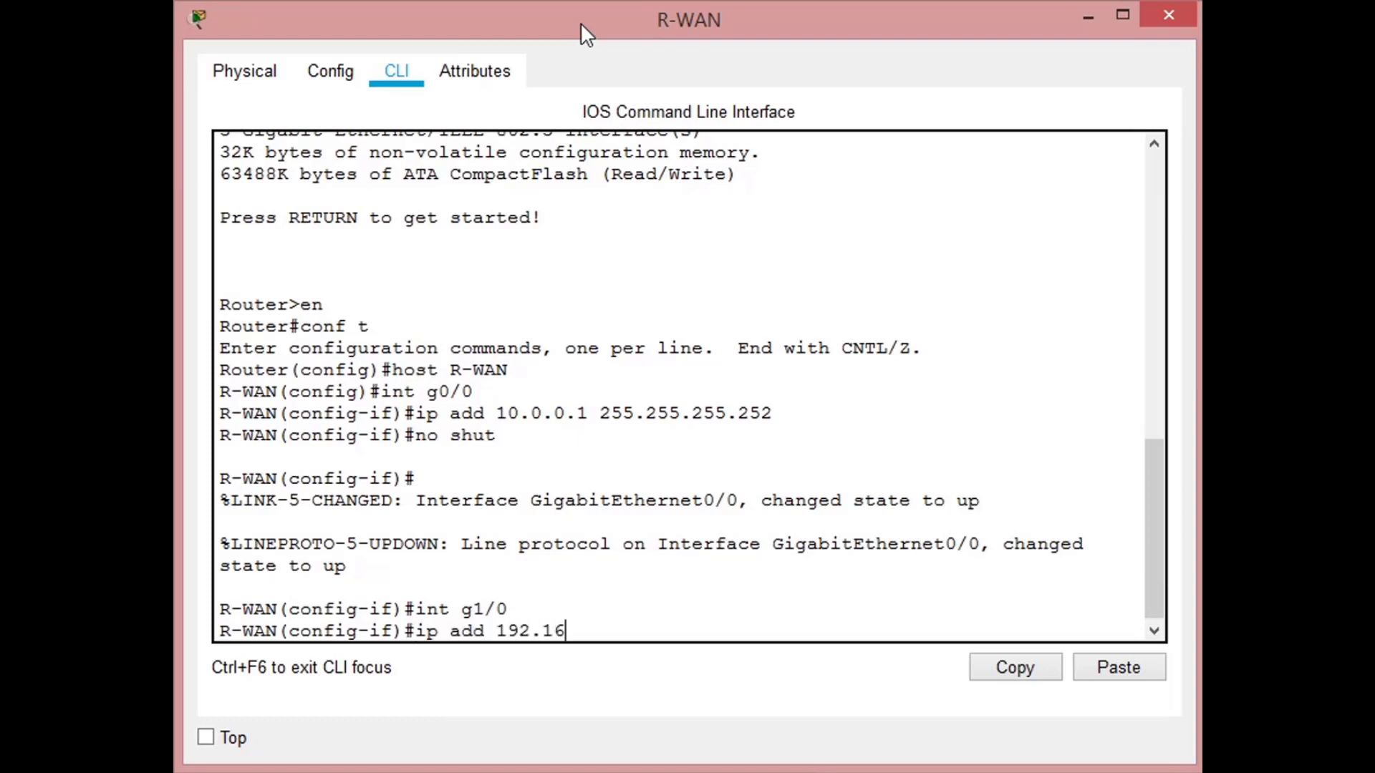
text(8.0.1 255.255.255.0)
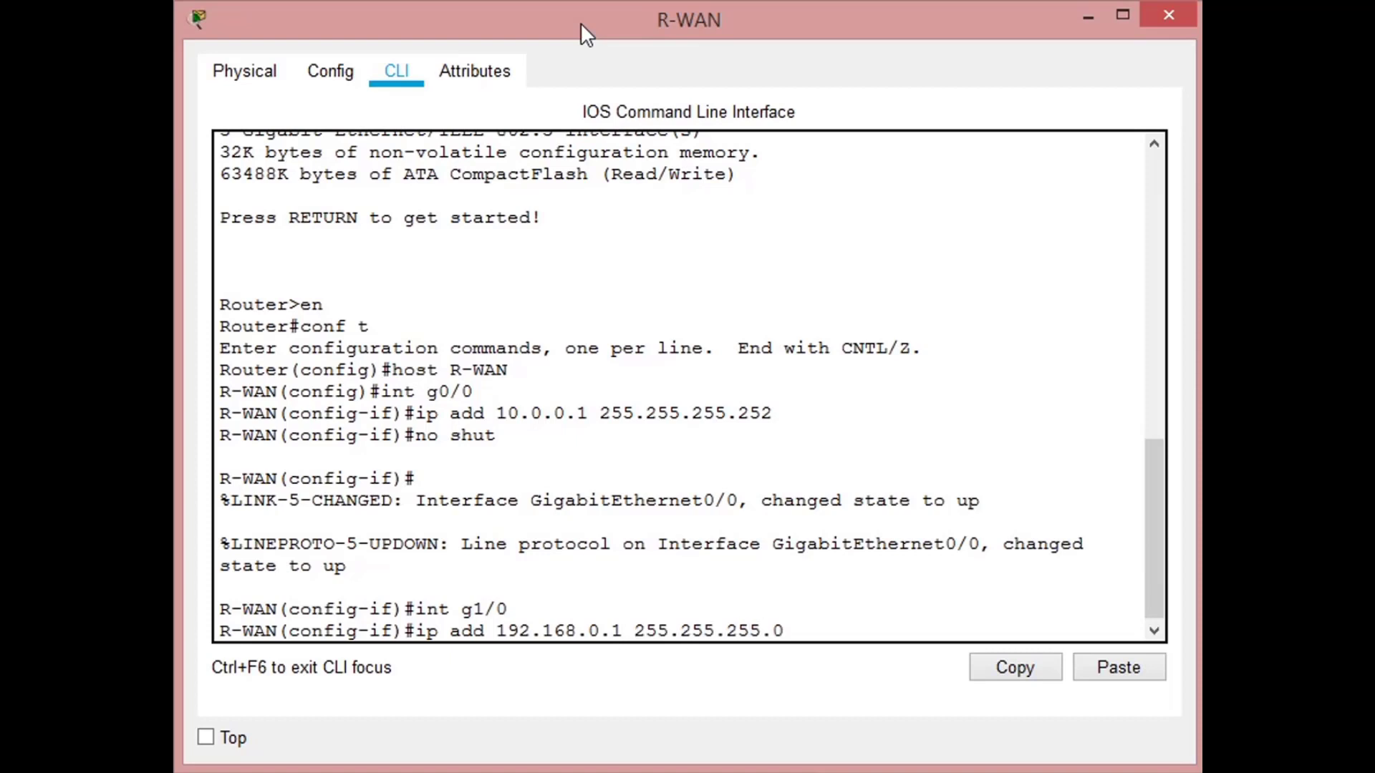
key(Return)
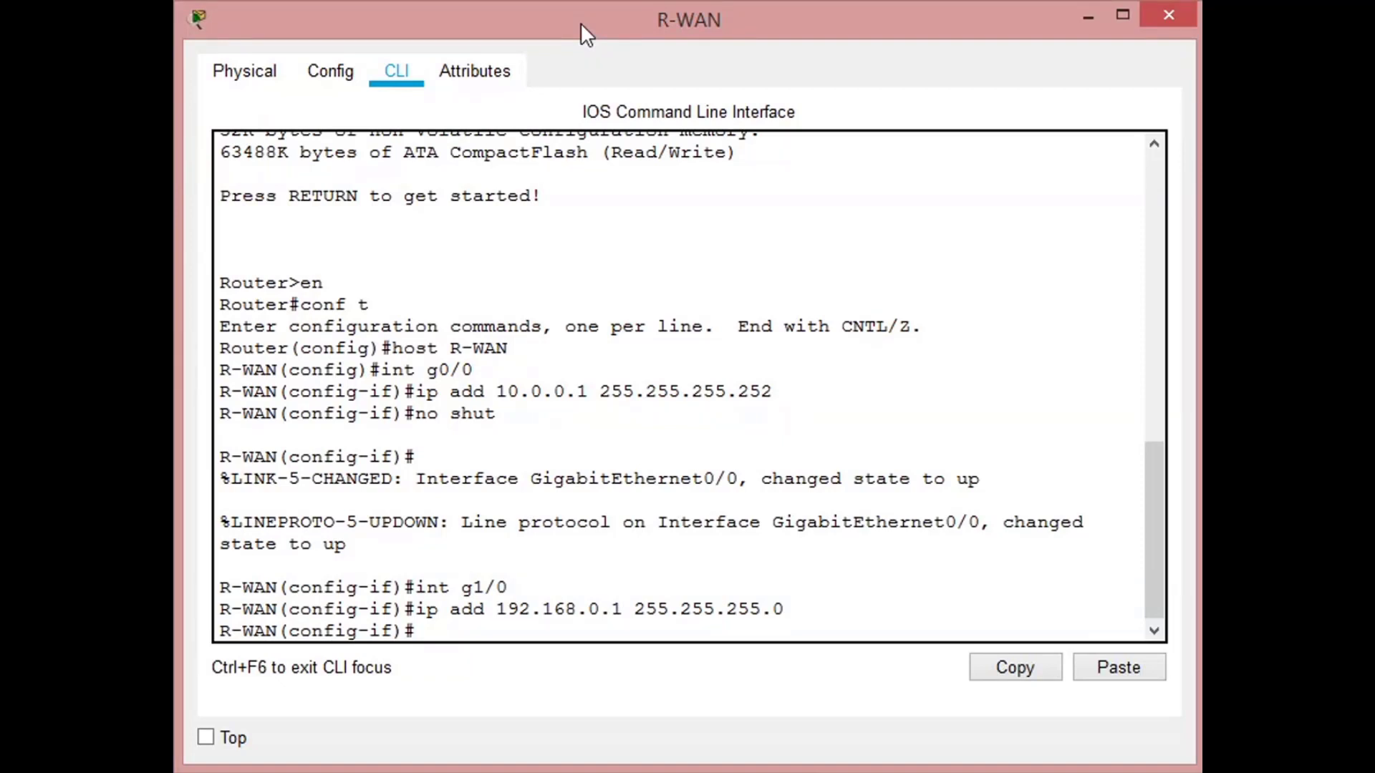
- Set the description of R-WAN's interface g1/0 to Conexion_SW_DMZ
text(desc Conexion)
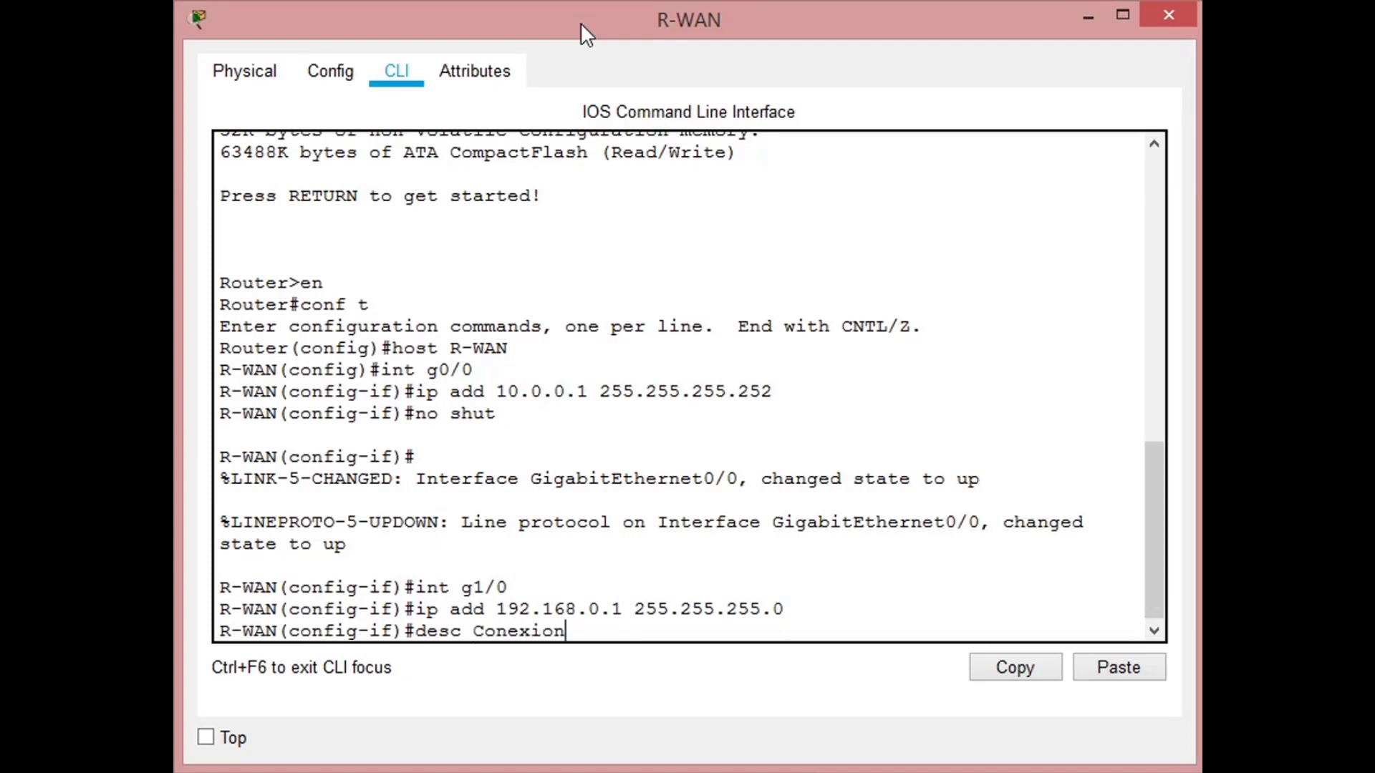
text(_SW_ DMZ)
key(Return)
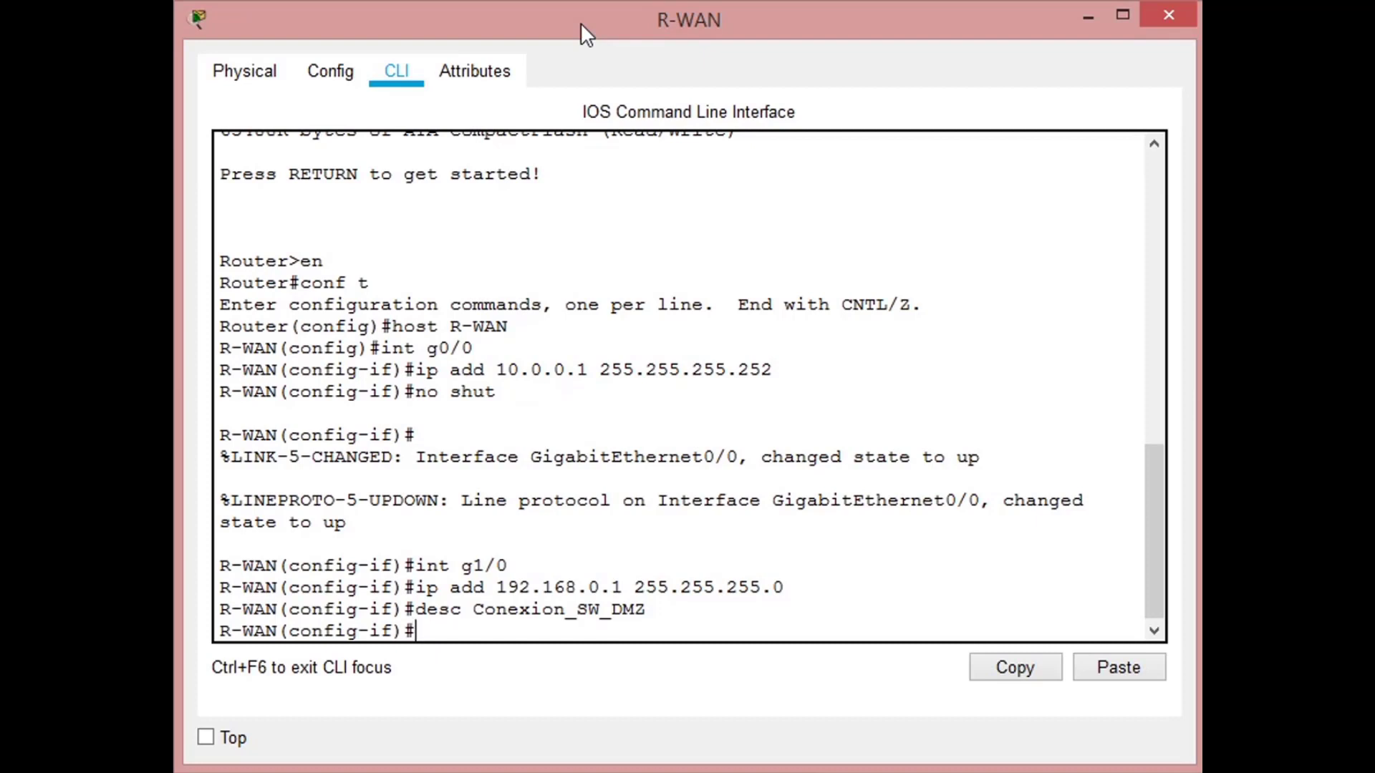
- Enable R-WAN's interface g1/0 with no shutdown and return to the interface configuration prompt
text(no shut)
key(Return)
key(Return)
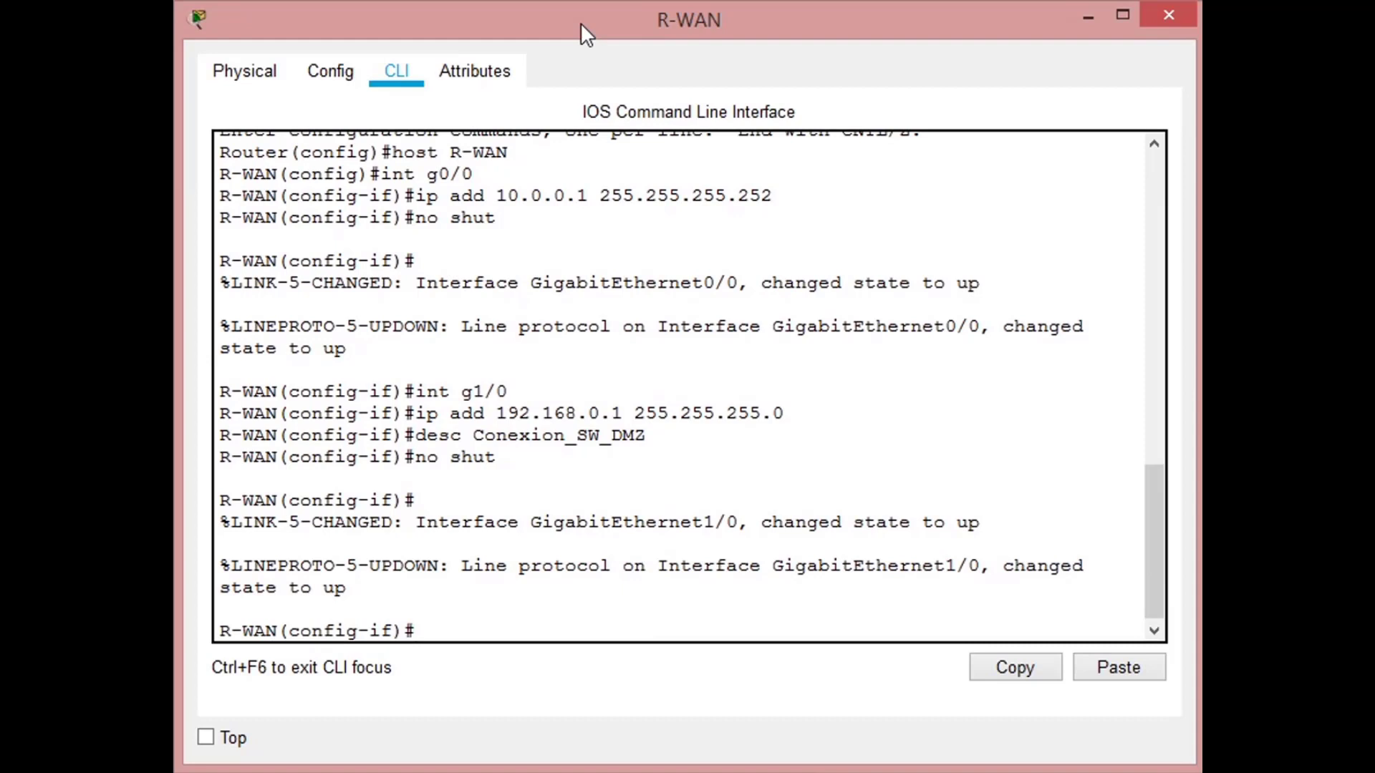
- Assign the IP address 190.144.125.2 with mask 255.255.255.224 to R-WAN's interface g2/0
text(int g2/0)
key(Return)
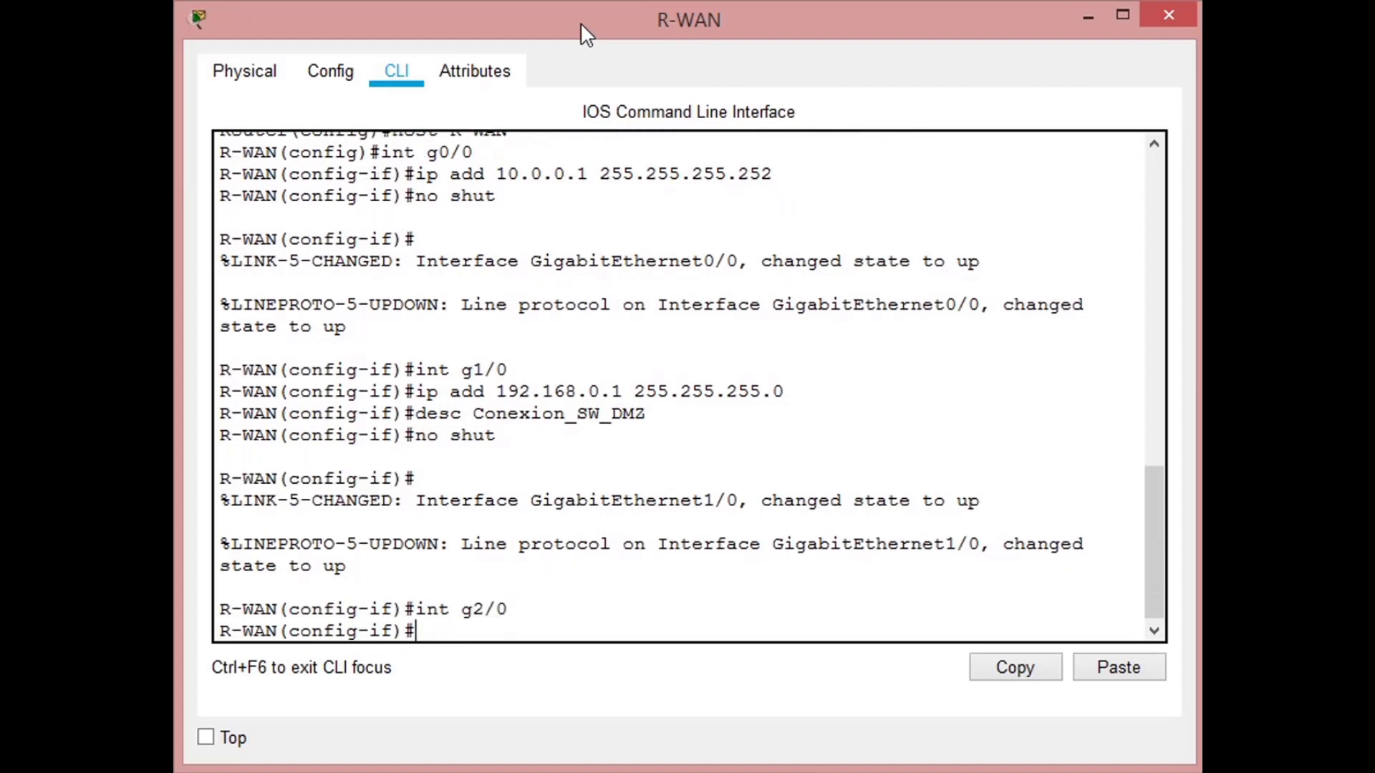
text(ip add 190.144)
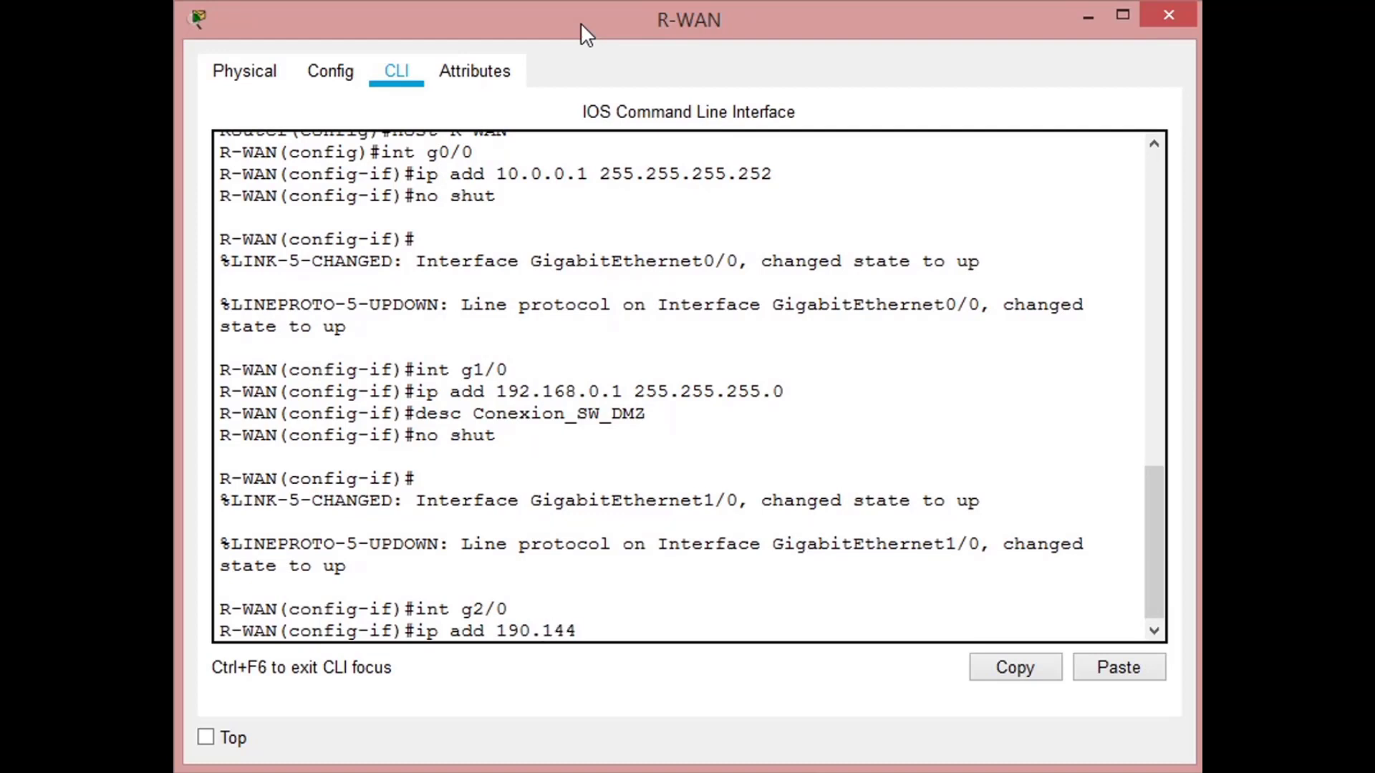
text(.125.2 255.255)
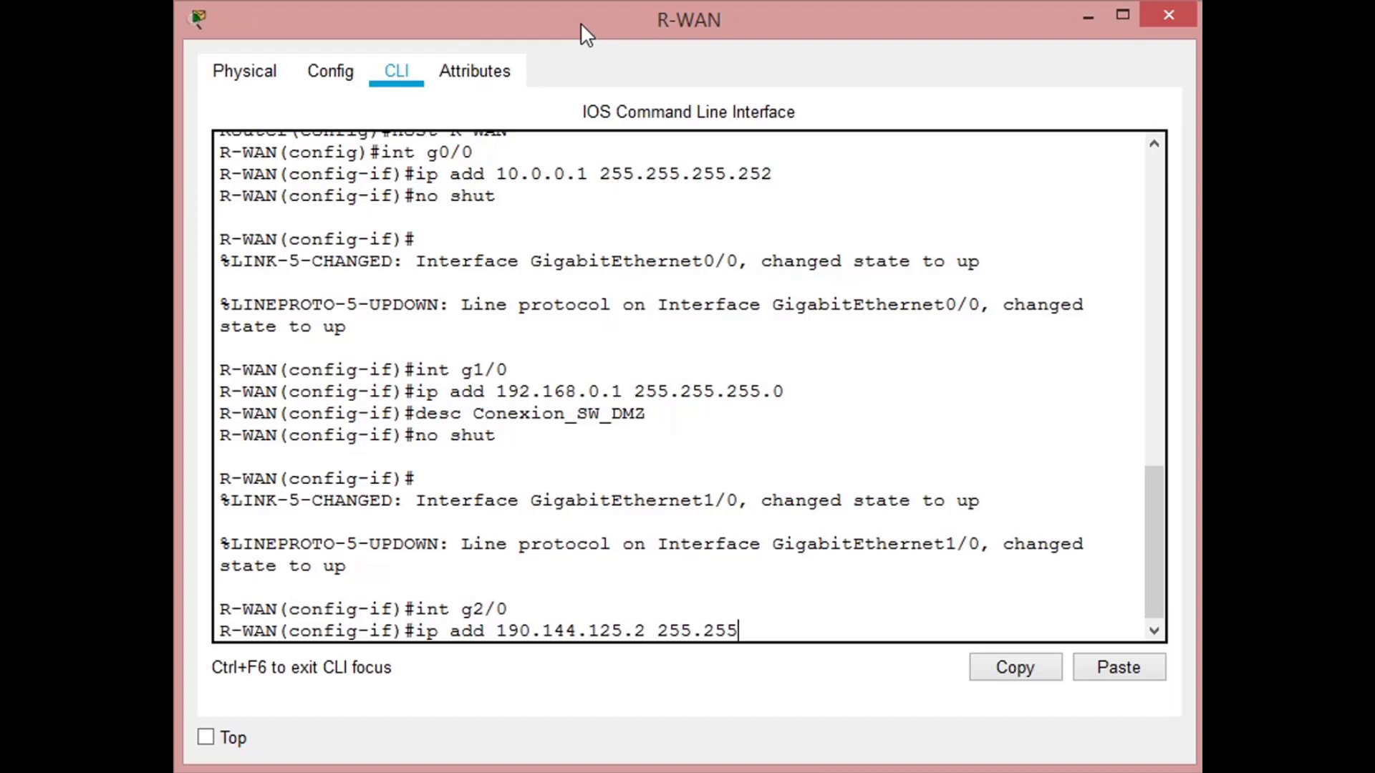
text(.255.224)
key(Return)
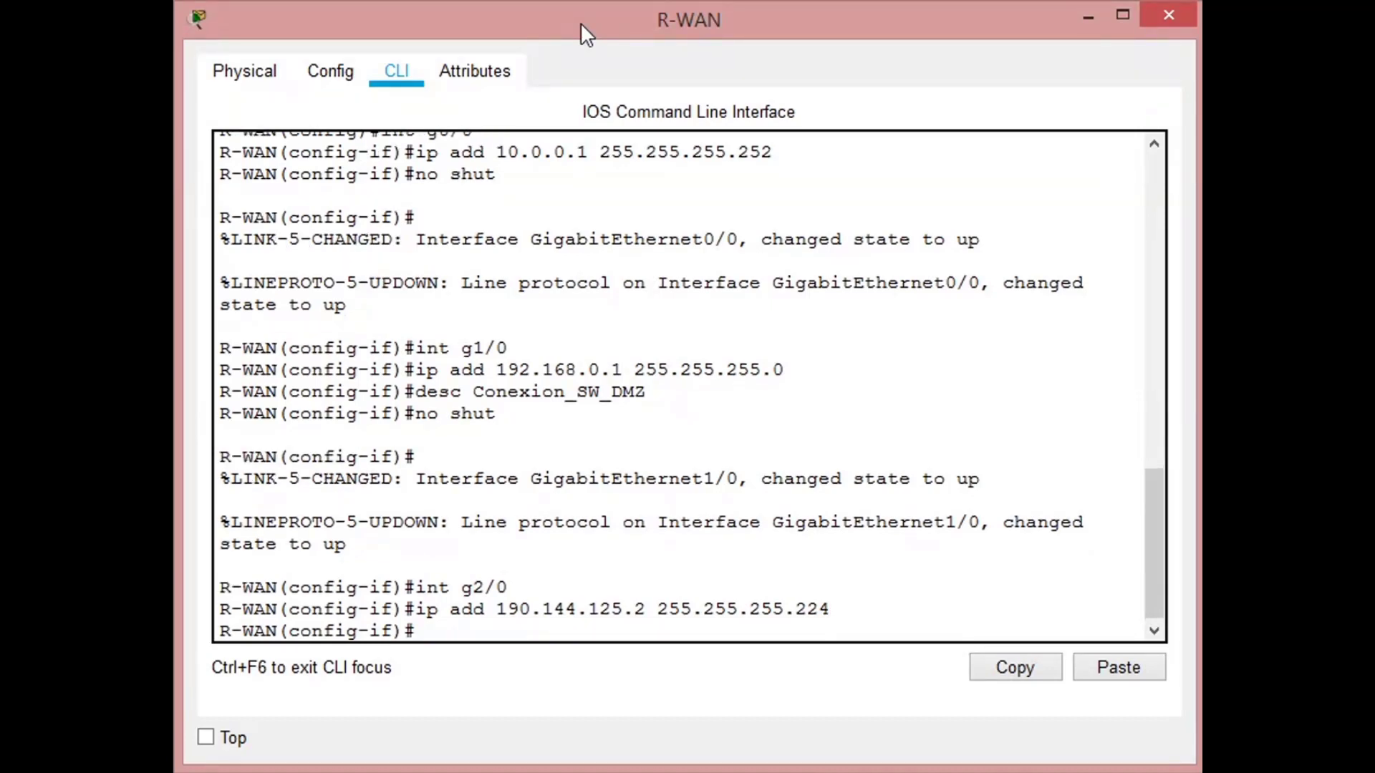
- Set the description of R-WAN's interface g2/0 to Conexion_R-ISP
text(desc Conexio)
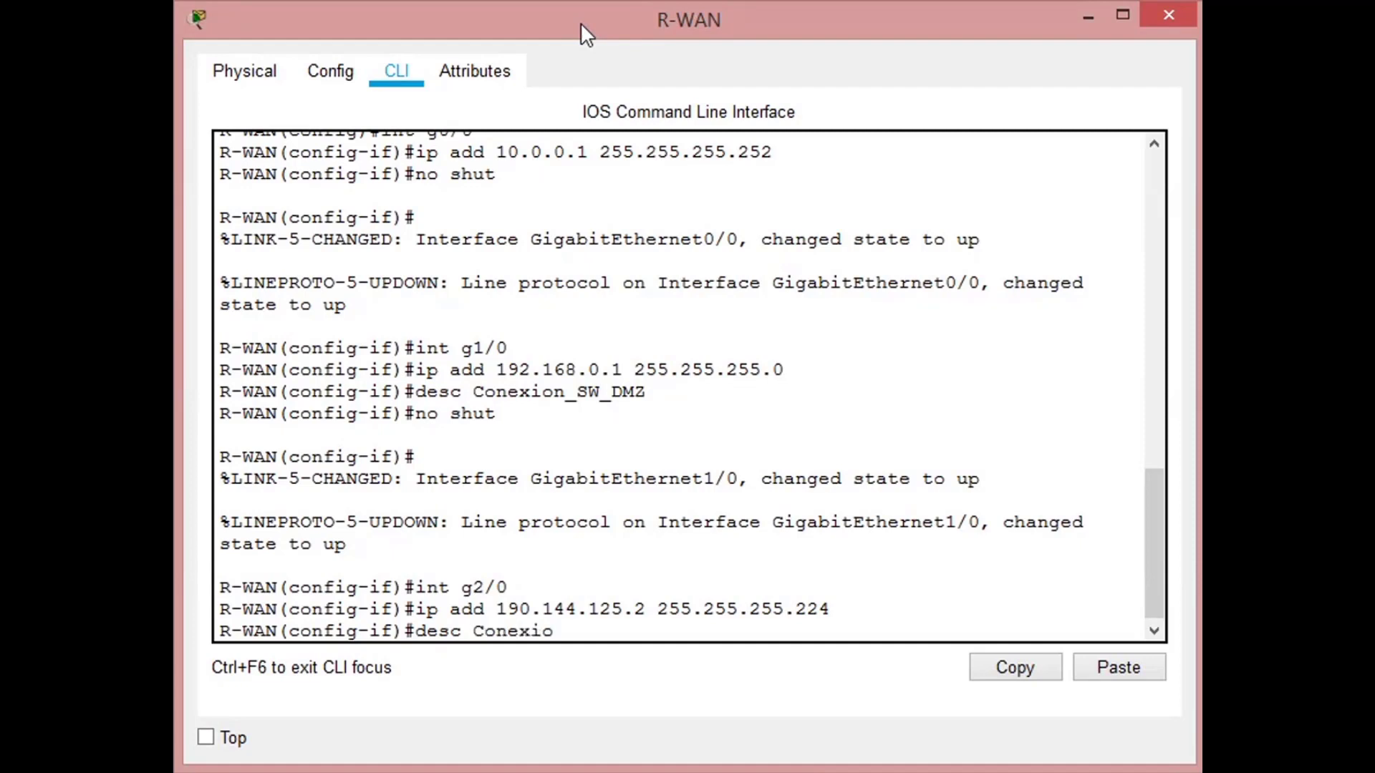
text(n_R-ISP)
key(Return)
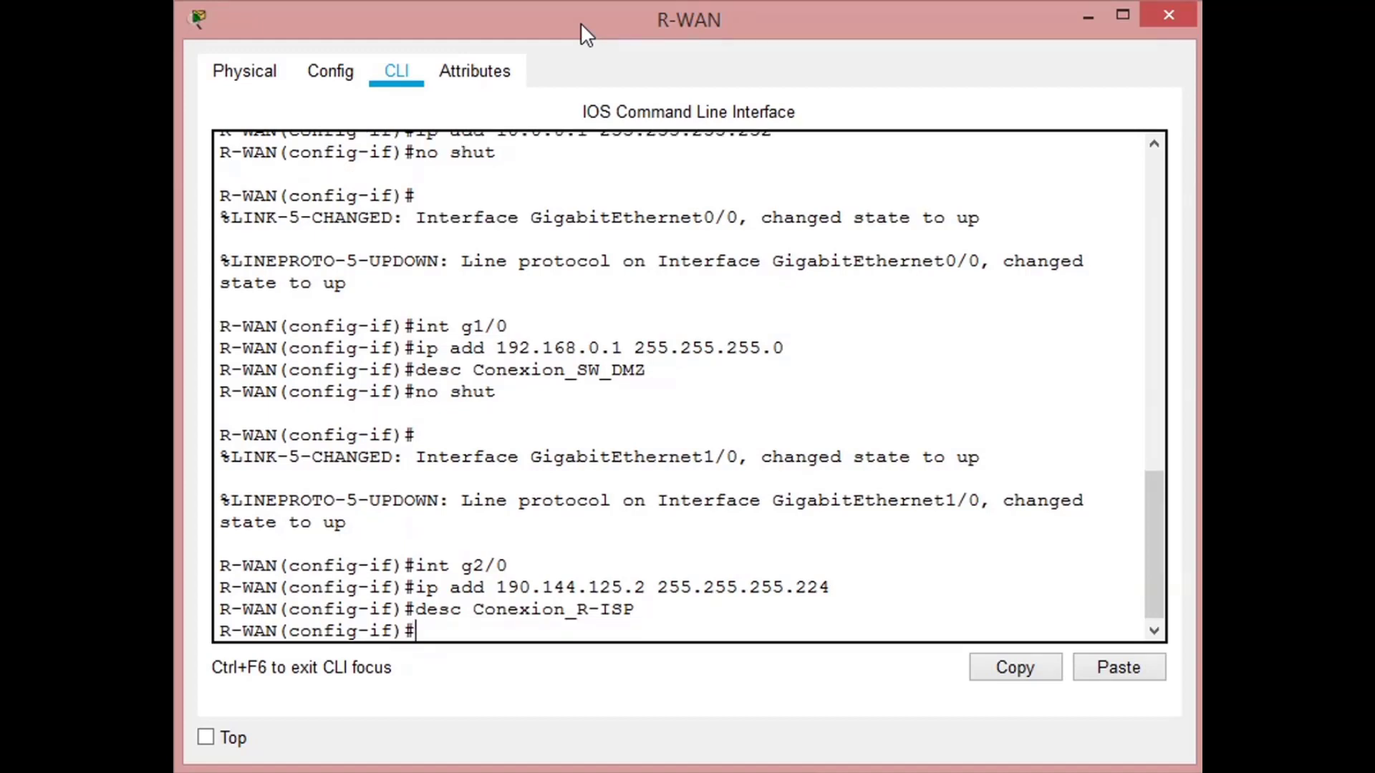
- Enable R-WAN's interface g2/0 with no shutdown and return to the interface configuration prompt
text(no shut)
key(Return)
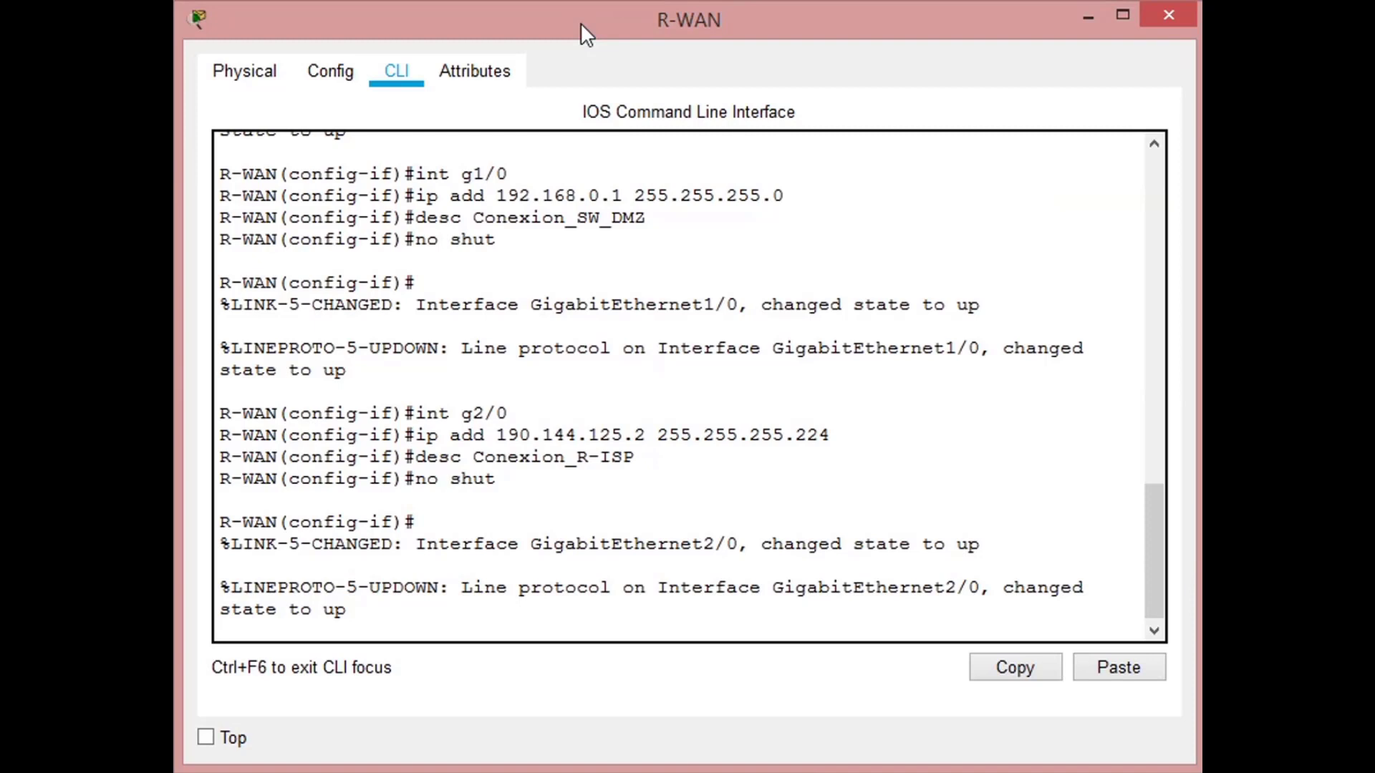
key(Return)
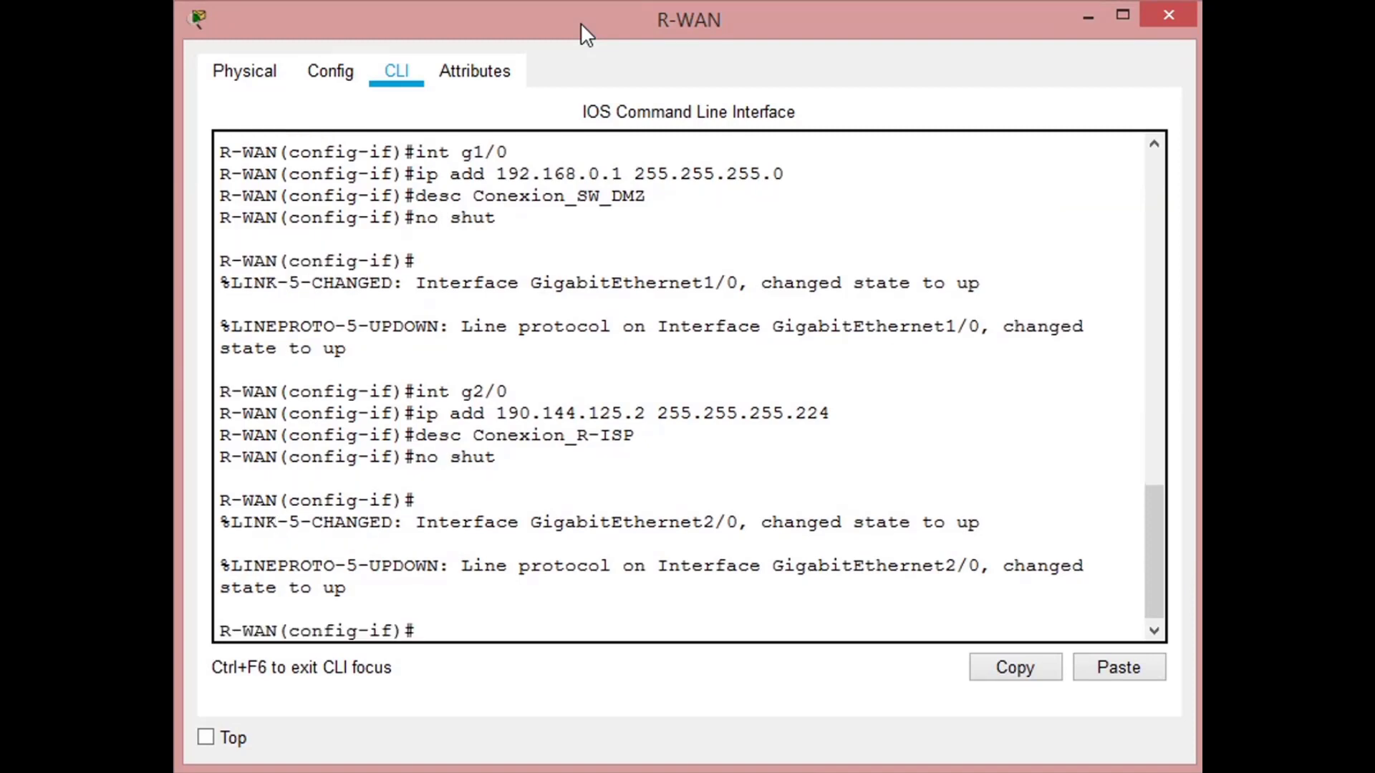
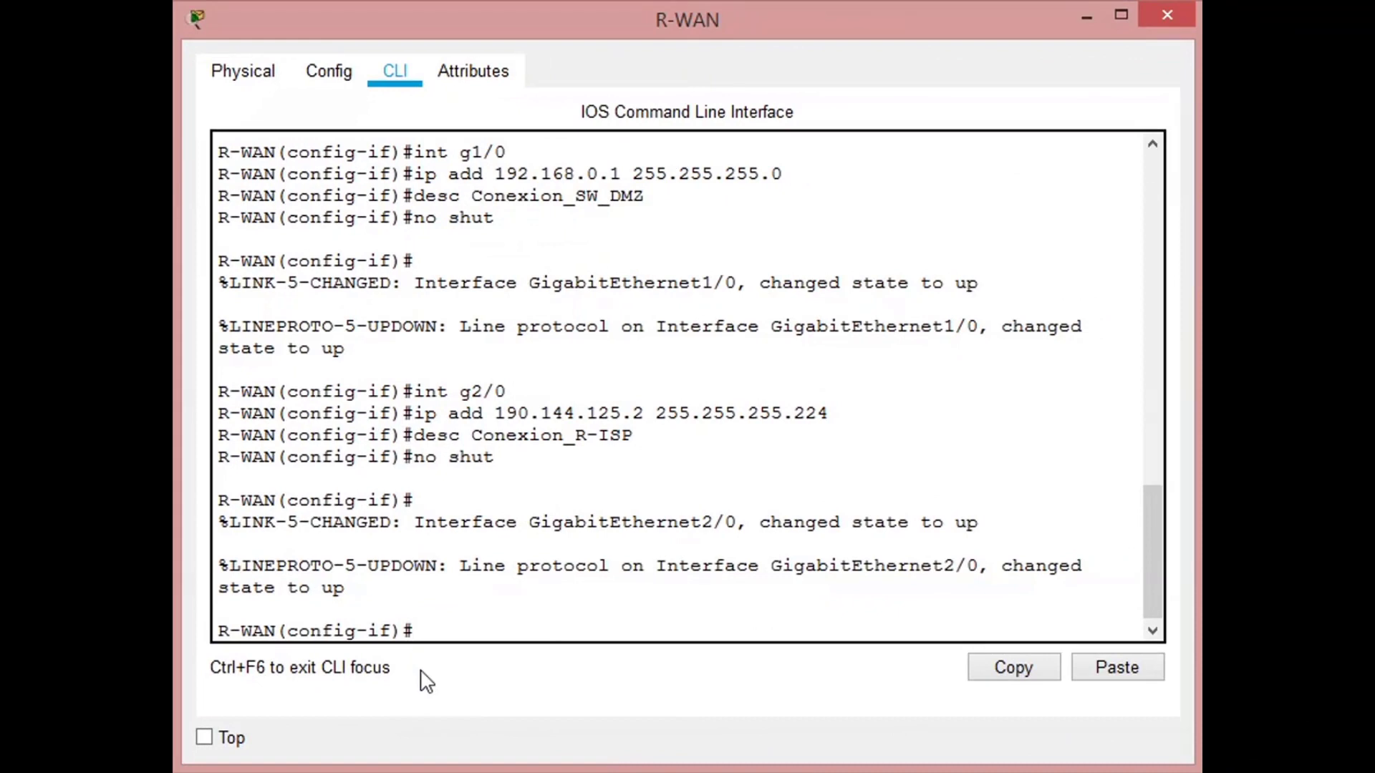
- Leave interface configuration and add a static route to 10.0.1.0 with mask 255.255.255.0 via g0/0 on R-WAN
text(exit)
key(Return)
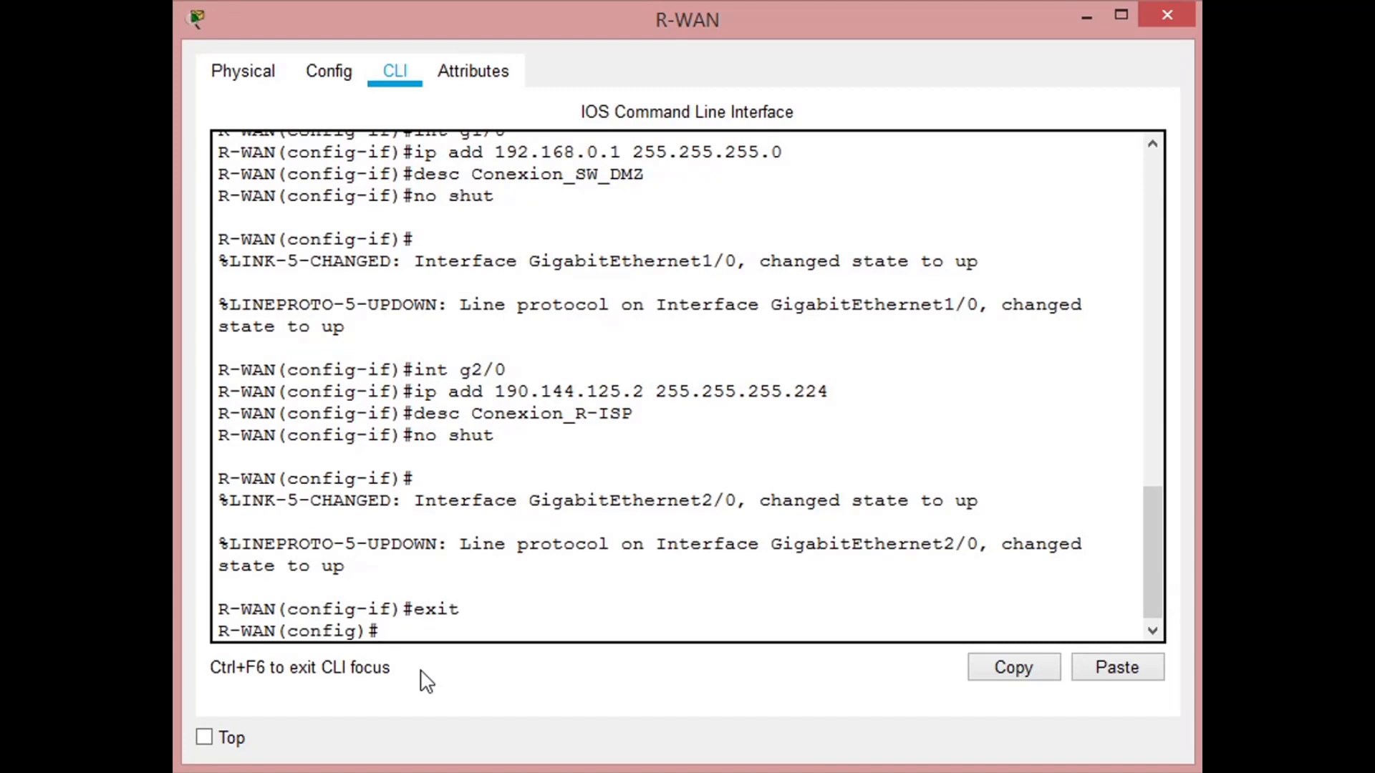
text(ip route)
text(10.0.1.0)
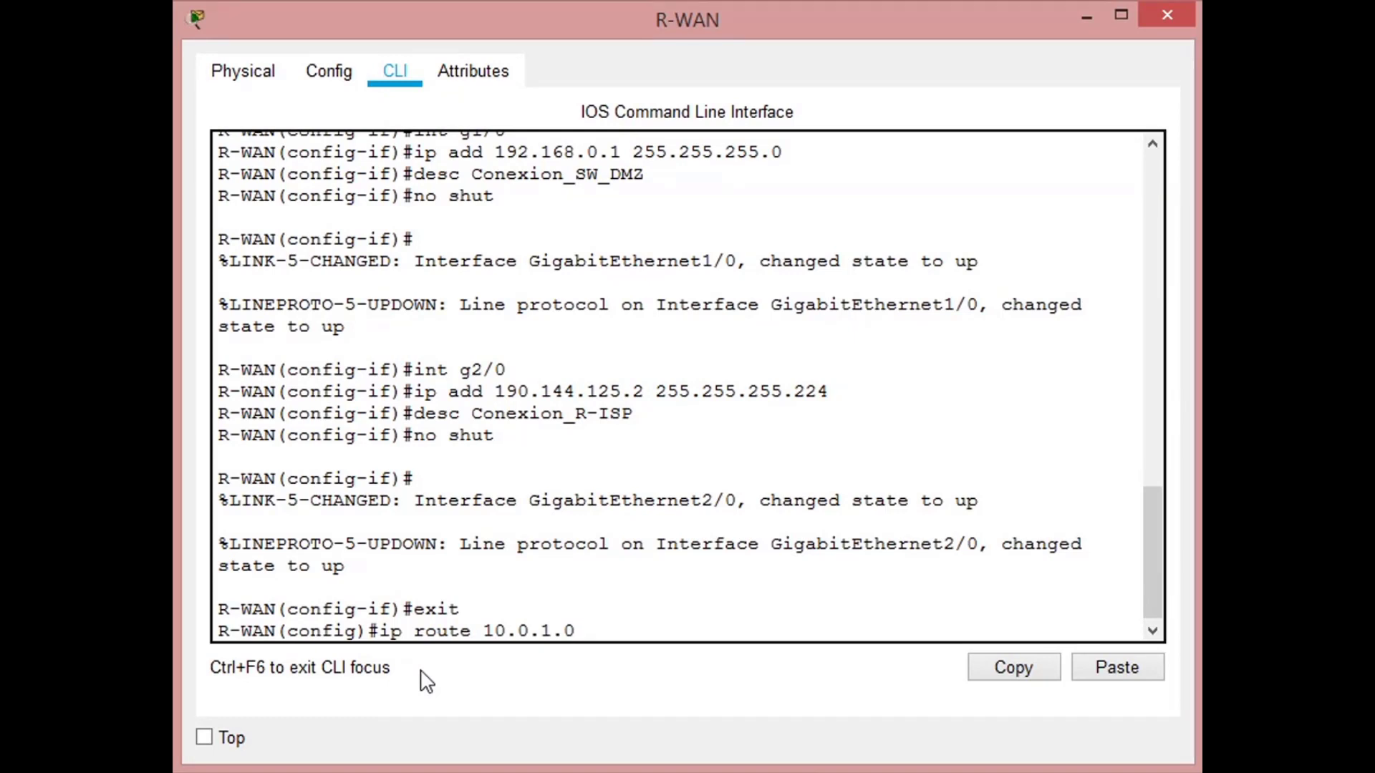
text(255.255.255.0)
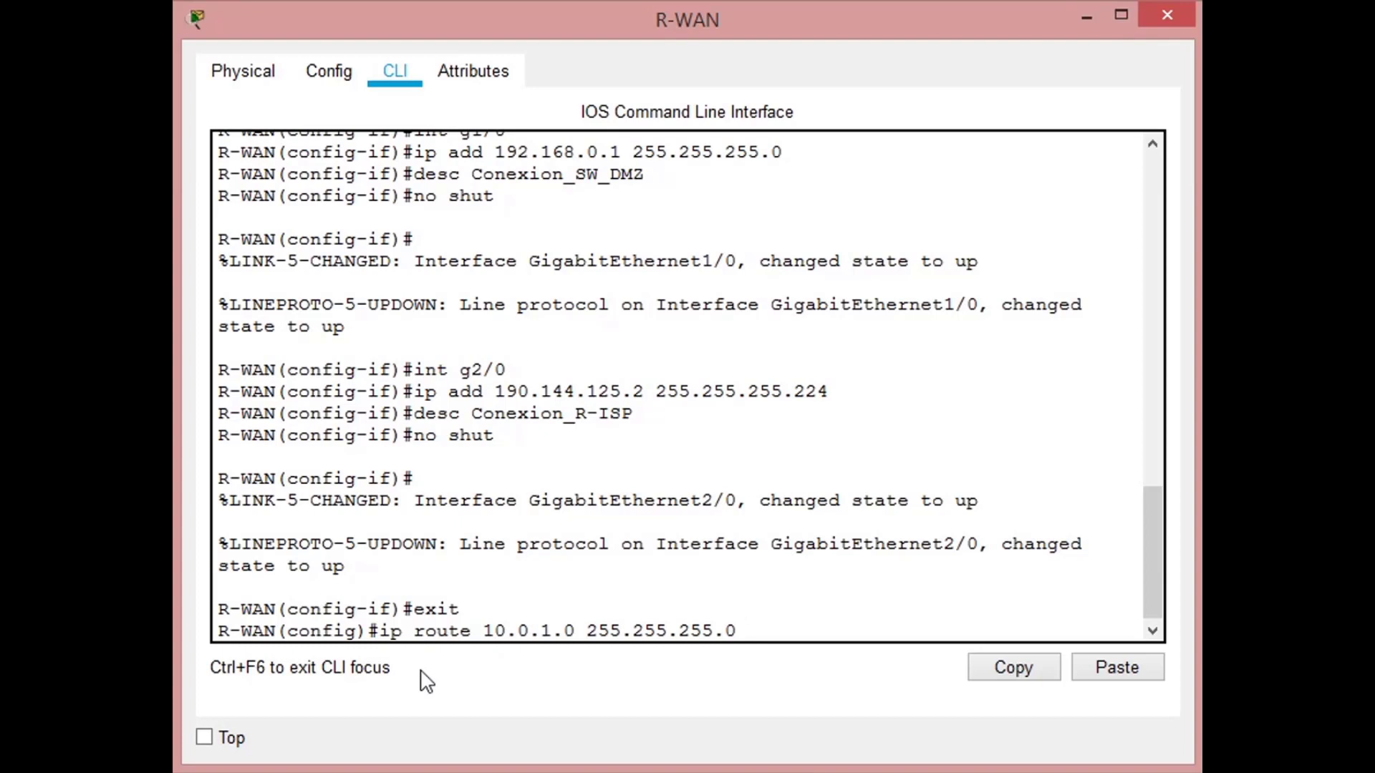
text(c)
key(BackSpace)
text(g0/0)
key(Return)
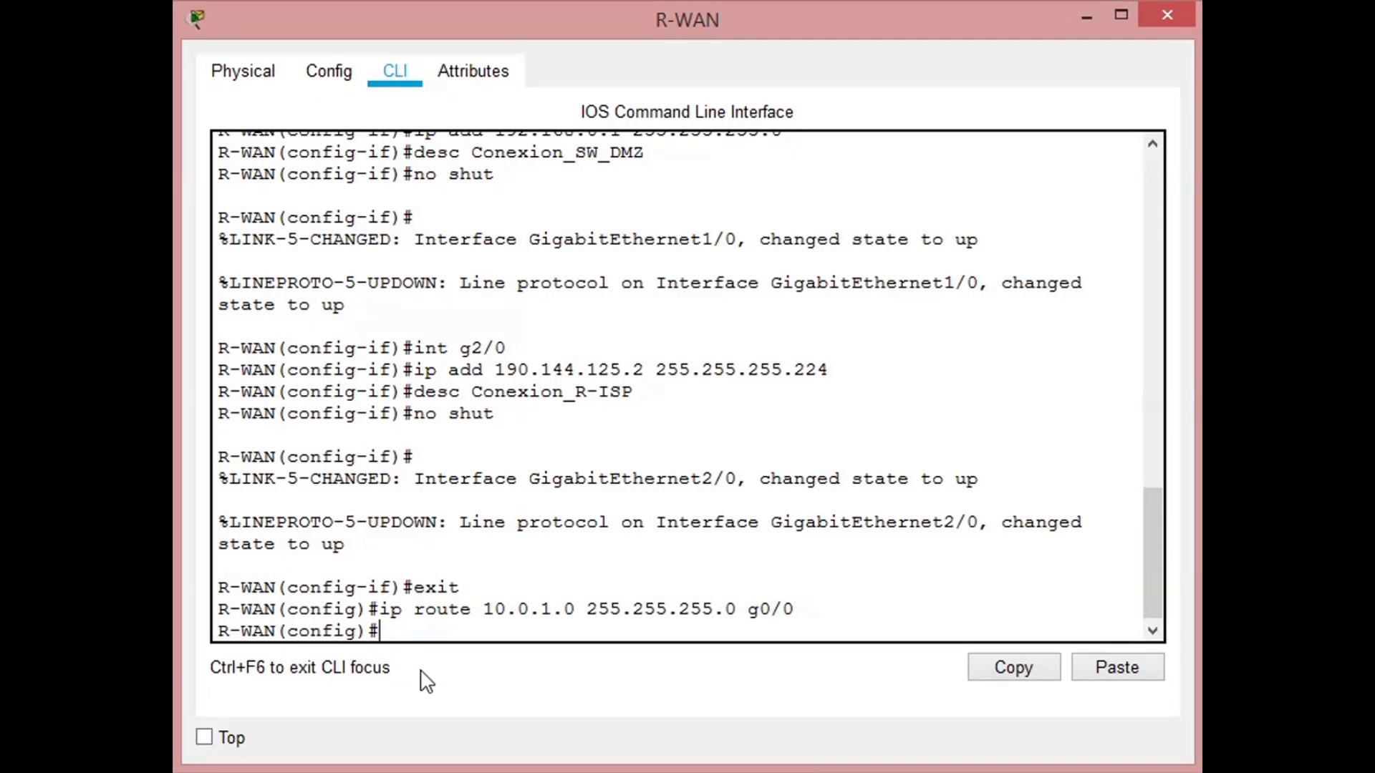
- Add a static route on R-WAN to 10.0.2.0 with mask 255.255.255.0 via g0/0, reusing the previous command
key(Up)
key(Left)
key(Left)
key(Left)
key(Left)
key(Left)
key(Left)
key(Left)
key(Left)
key(Left)
key(Left)
key(Left)
key(Left)
key(Left)
key(Left)
key(Left)
key(Left)
key(Left)
key(Left)
key(Left)
key(Left)
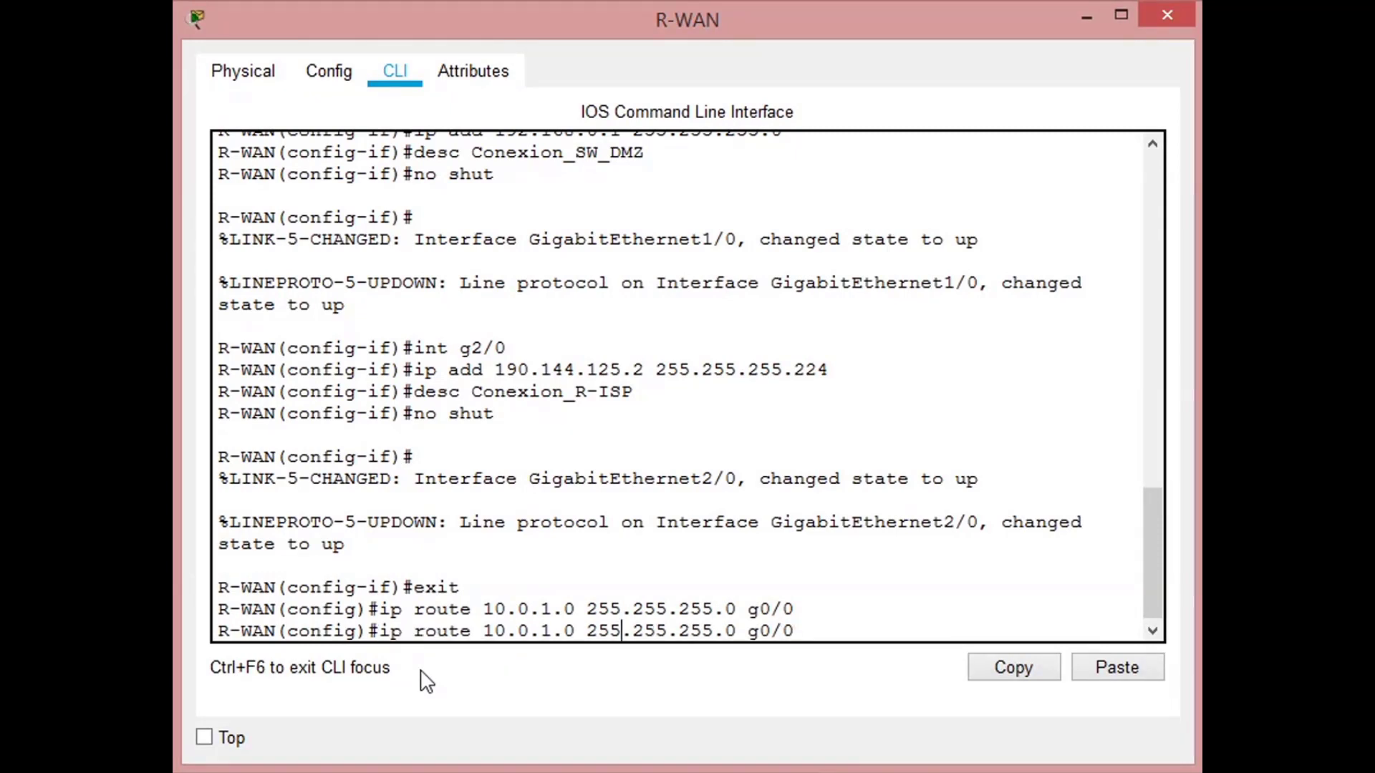
key(Right)
key(BackSpace)
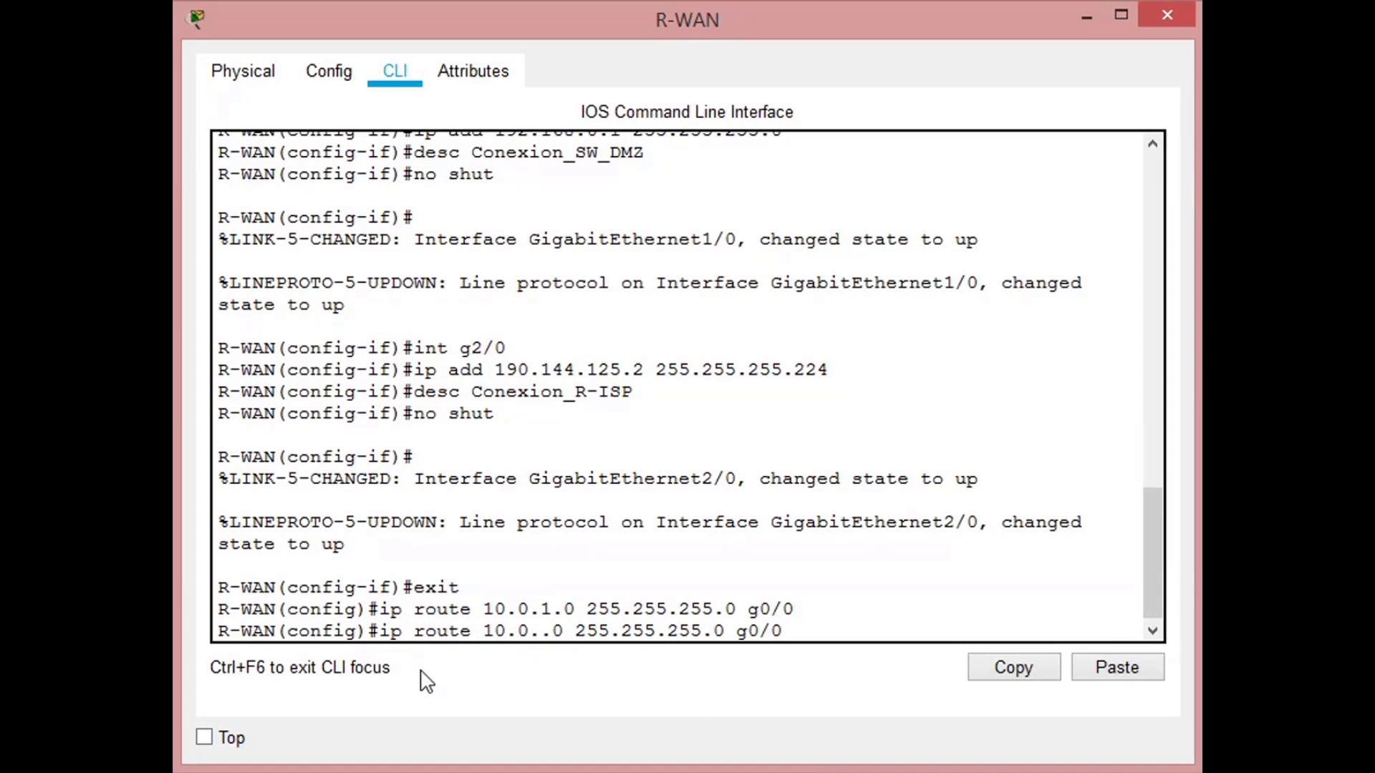
text(2)
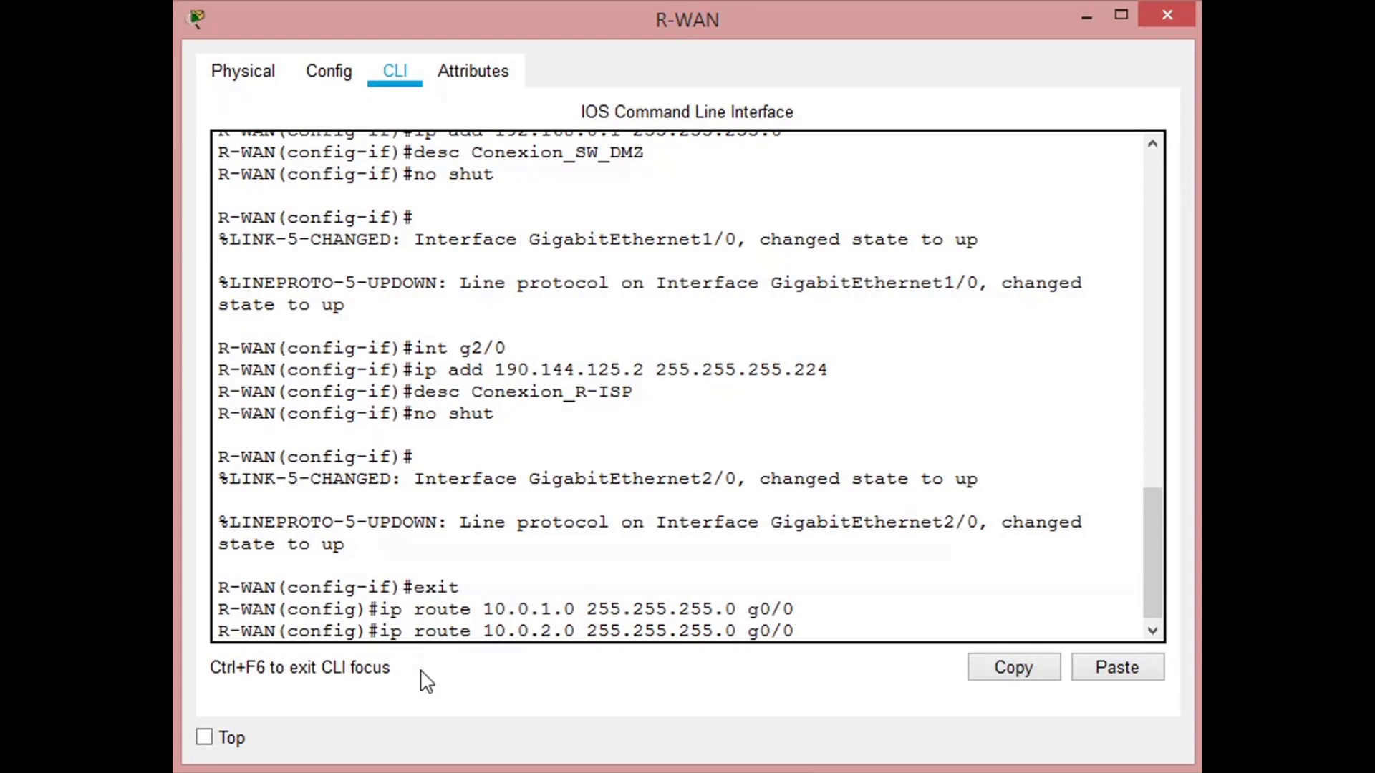
key(Return)
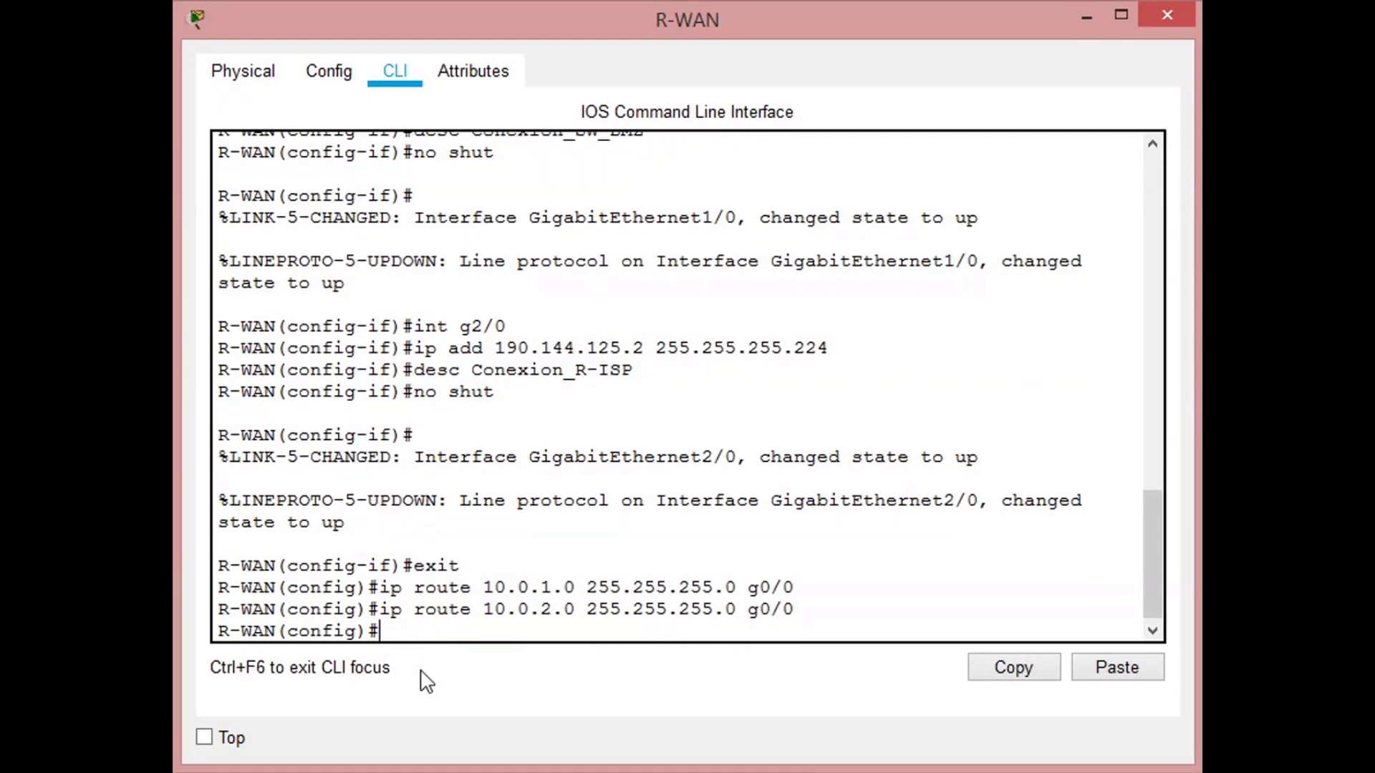
- Add a static route on R-WAN to 10.0.3.0 with mask 255.255.255.0 via g0/0
key(Up)
key(Left)
key(Left)
key(Left)
key(Left)
key(Left)
key(Left)
key(Left)
key(Left)
key(Left)
key(Left)
key(Left)
key(Left)
key(Left)
key(Left)
key(Left)
key(Left)
key(Left)
key(Left)
key(Left)
key(Left)
key(Left)
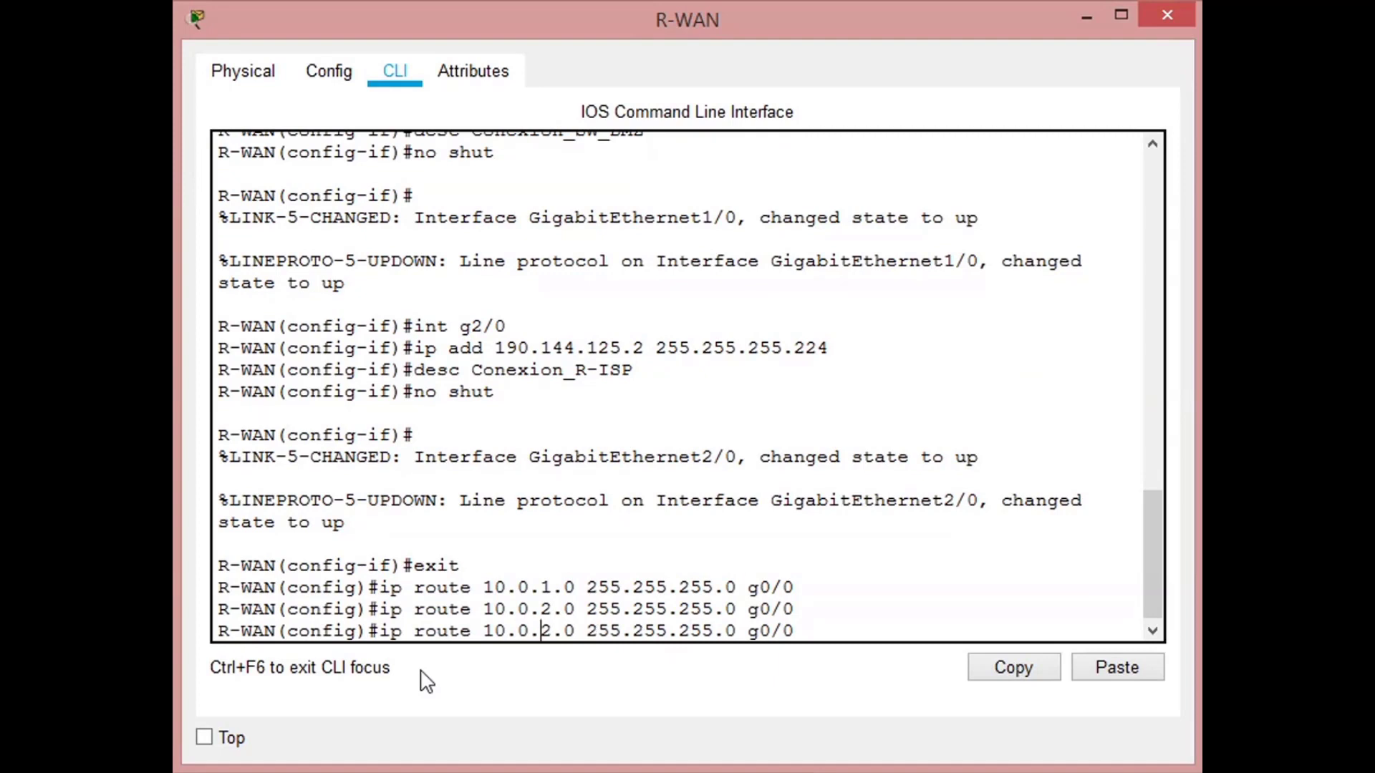
key(Right)
key(BackSpace)
text(3)
key(Return)
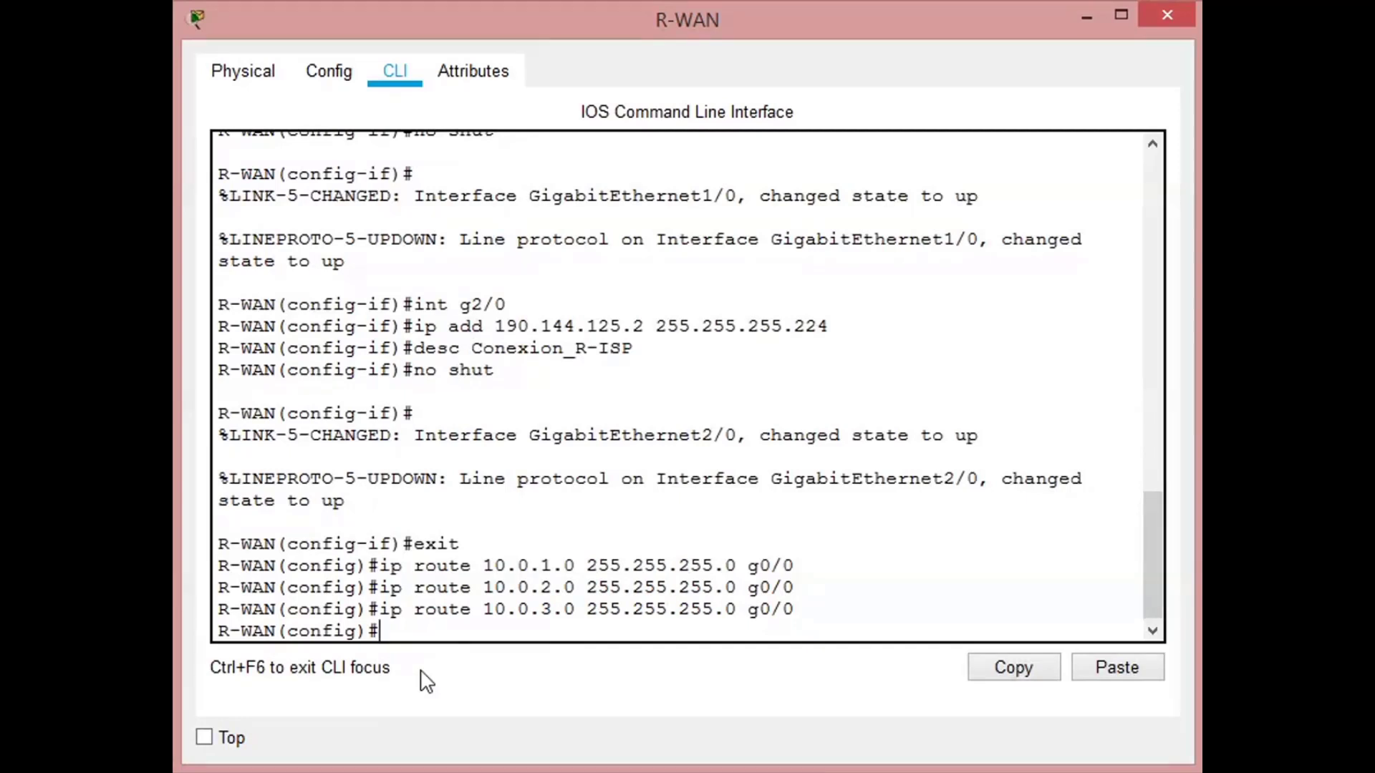
- Add a static route on R-WAN to 10.0.4.0 with mask 255.255.255.0 via g0/0
key(Up)
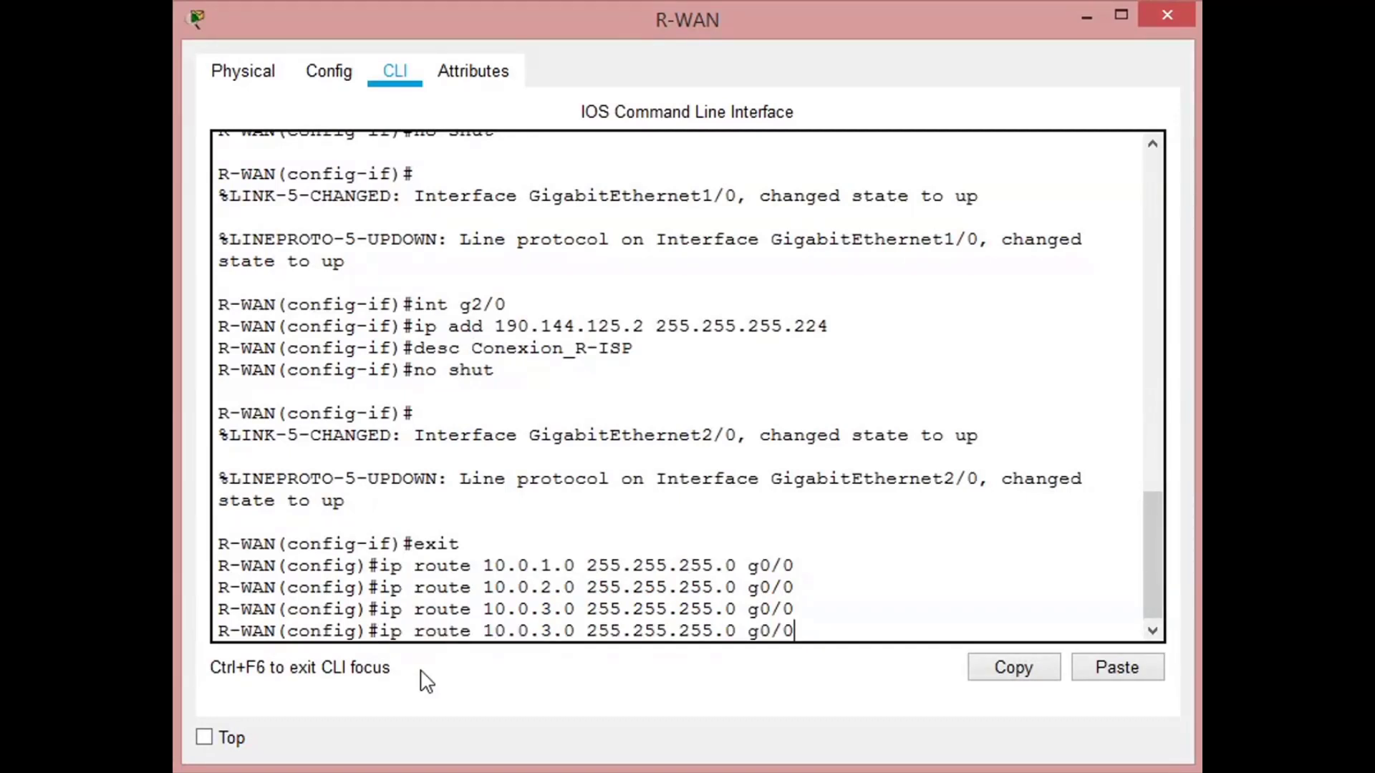
key(Left)
key(Left)
key(Left)
key(Left)
key(Left)
key(Left)
key(Left)
key(Left)
key(Left)
key(Left)
key(Left)
key(Left)
key(Left)
key(Left)
key(Left)
key(Left)
key(Left)
key(Left)
key(Left)
key(Left)
key(BackSpace)
text(4)
key(Return)
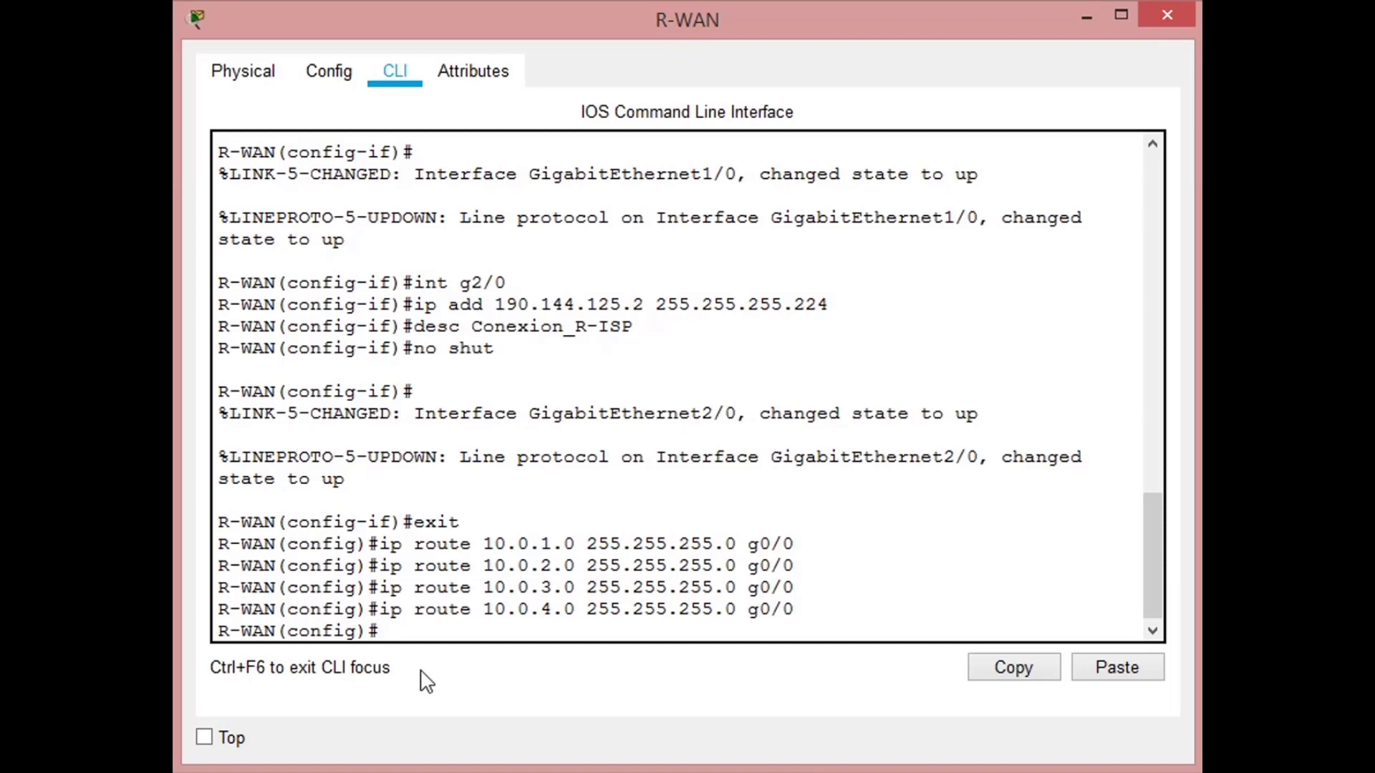
- Add a static route on R-WAN to 10.0.10.0 with mask 255.255.255.0 via g0/0
key(Up)
key(Left)
key(Left)
key(Left)
key(Left)
key(Left)
key(Left)
key(Left)
key(Left)
key(Left)
key(Left)
key(Left)
key(Left)
key(Left)
key(Left)
key(Left)
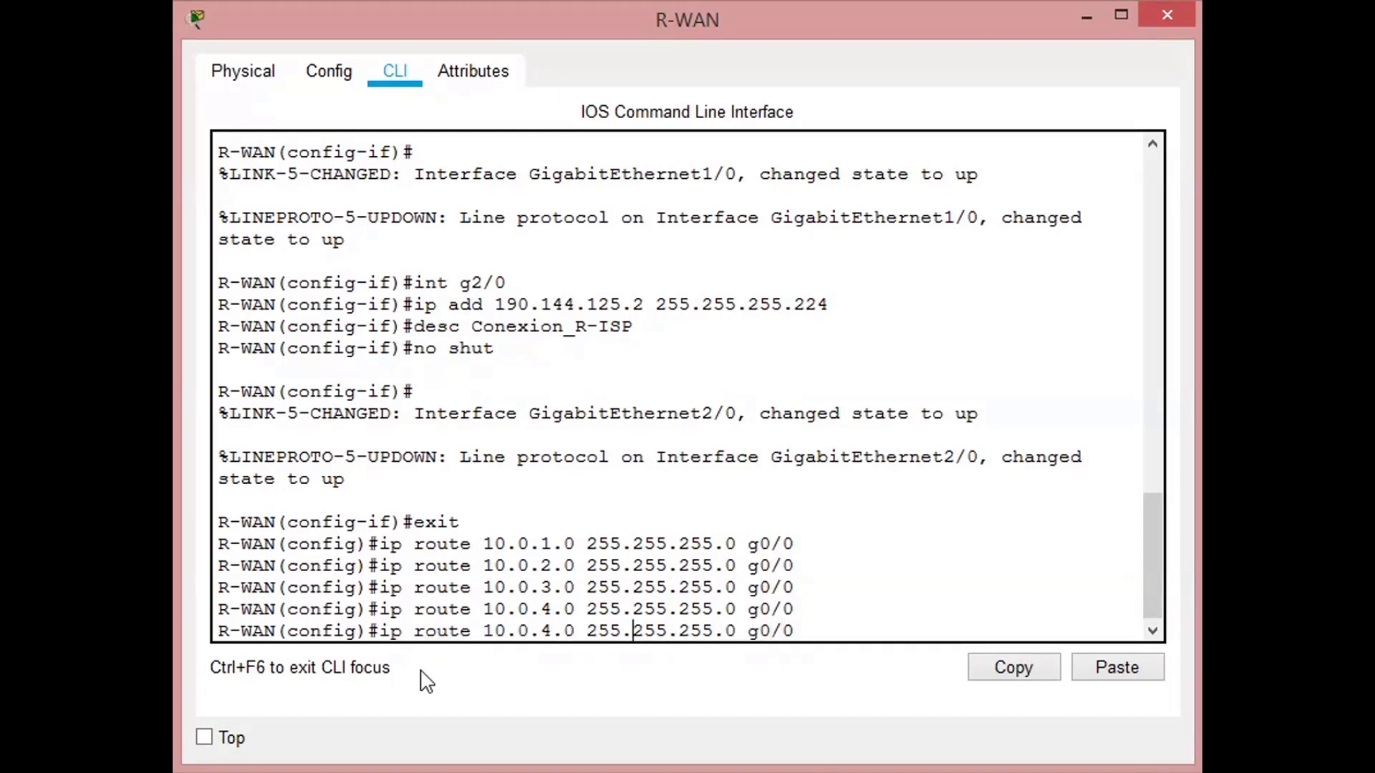
key(Left)
key(Left)
key(Left)
key(BackSpace)
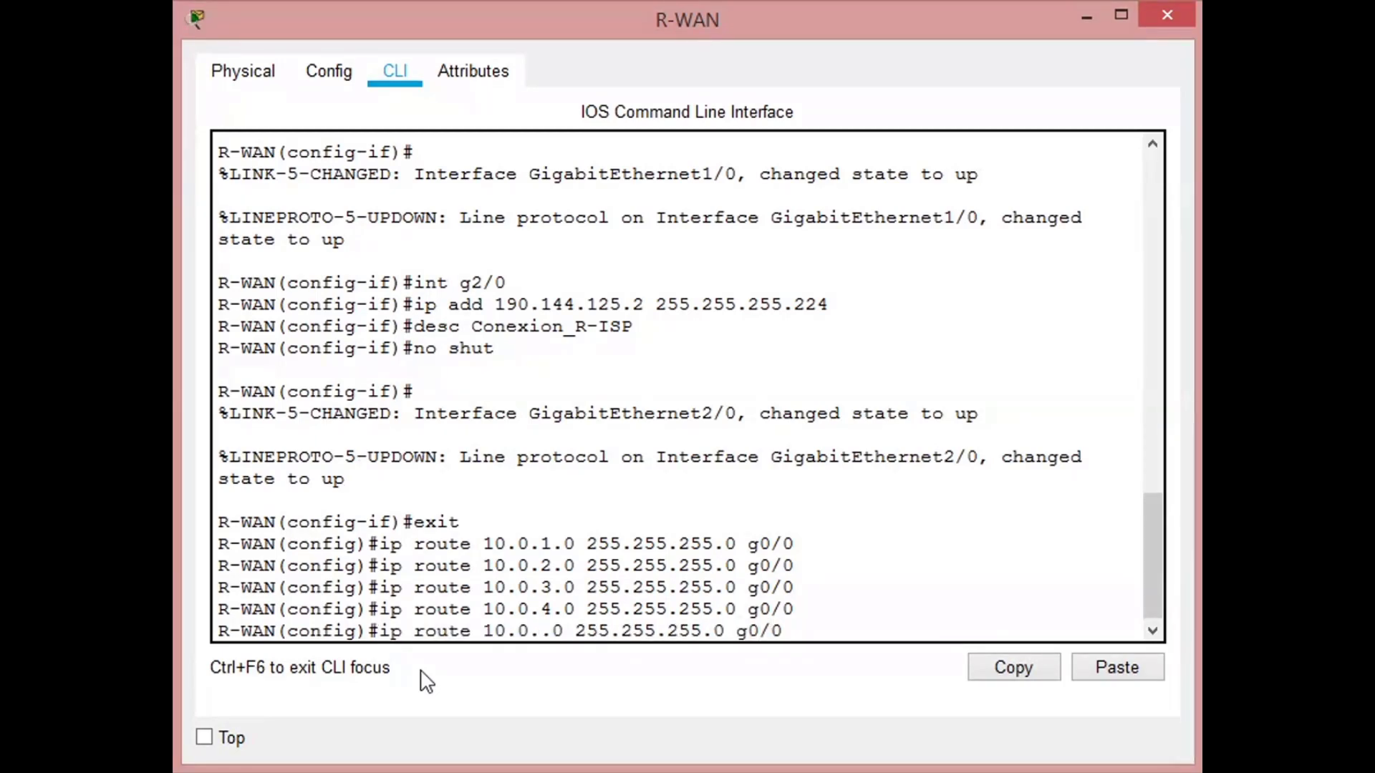
text(10)
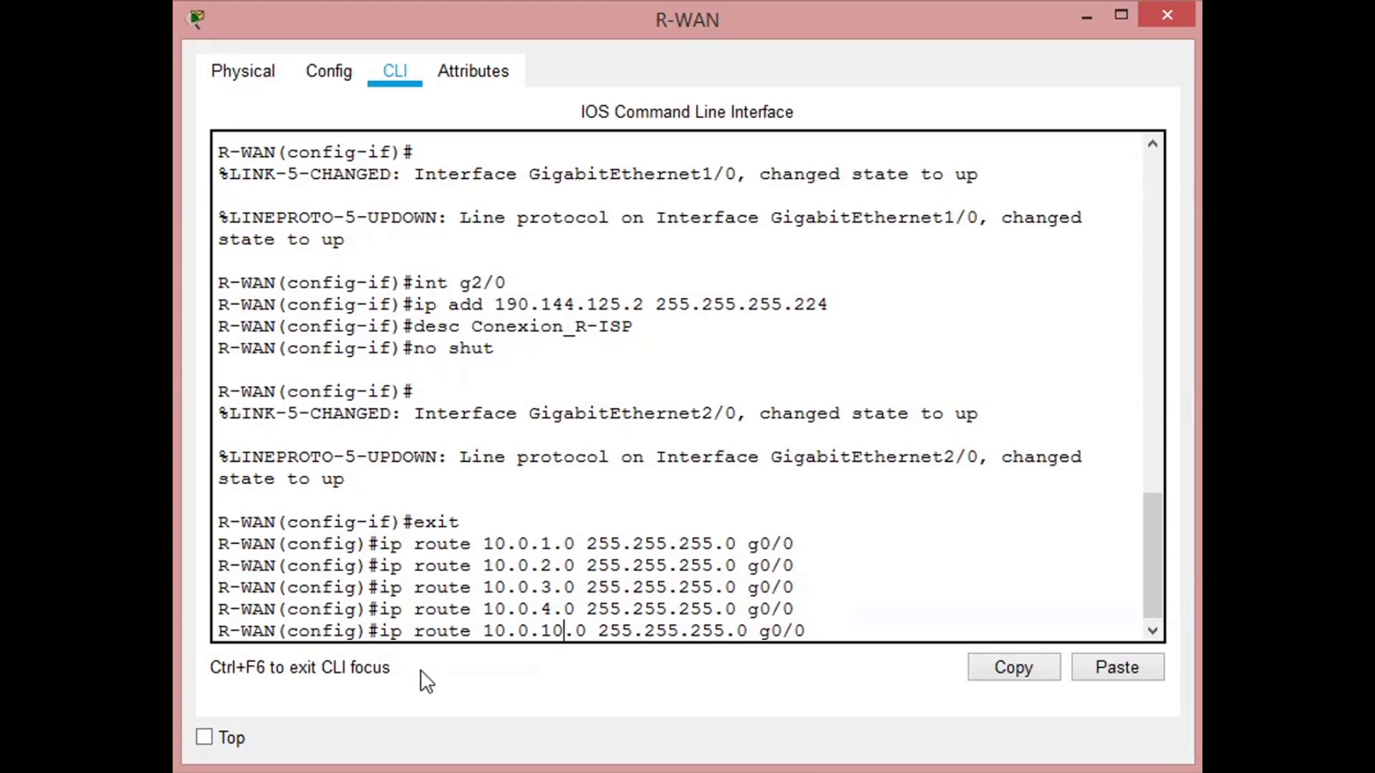
key(Return)
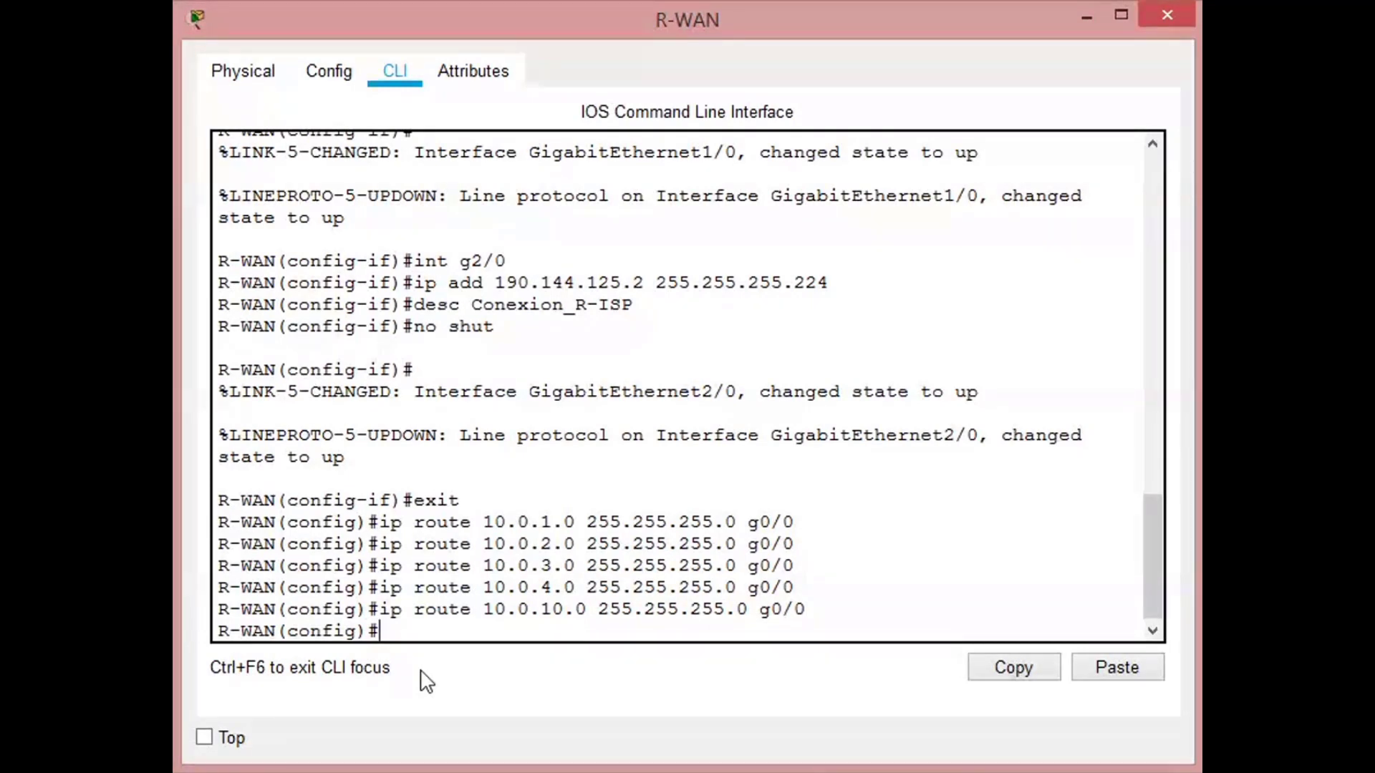
- Add a default route 0.0.0.0 0.0.0.0 via interface g2/0 on R-WAN
text(ip route 0)
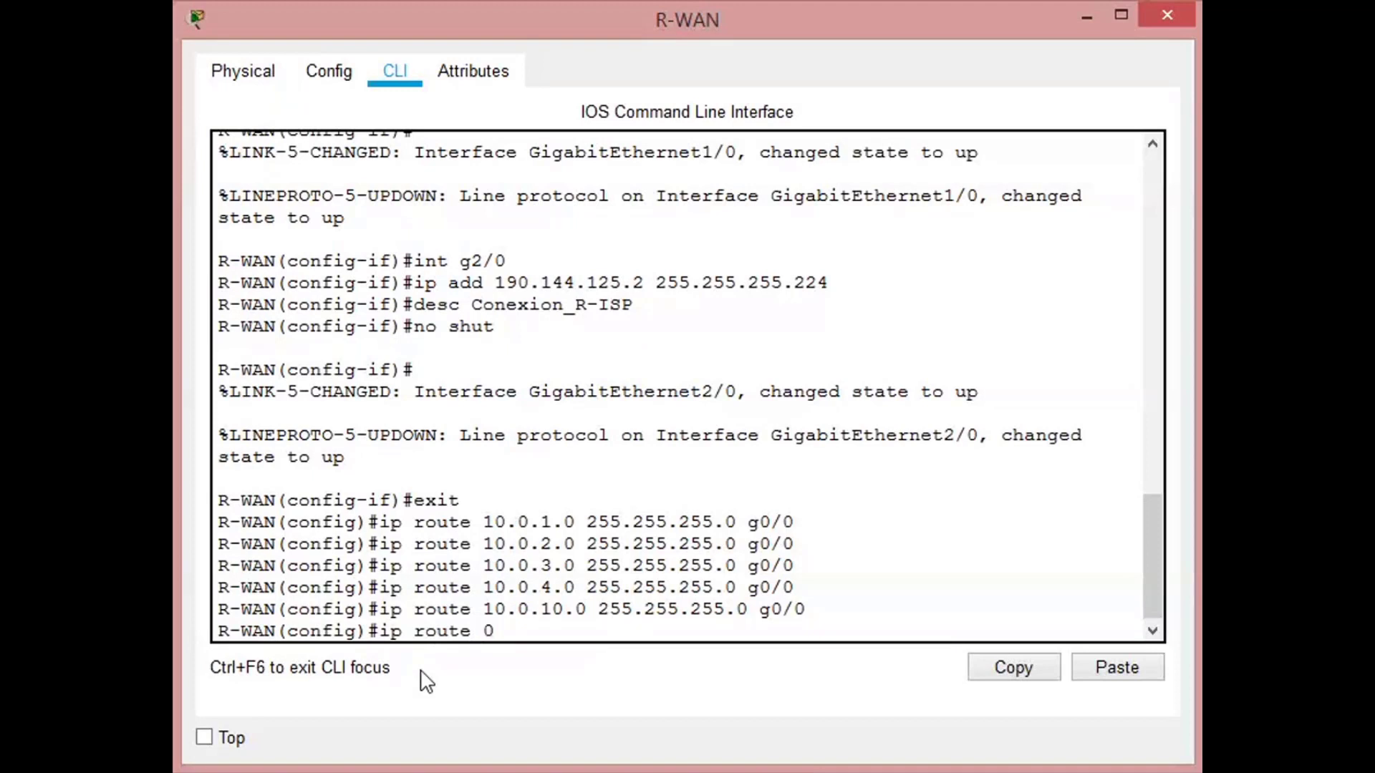
text(.0.0.0 0.0.0)
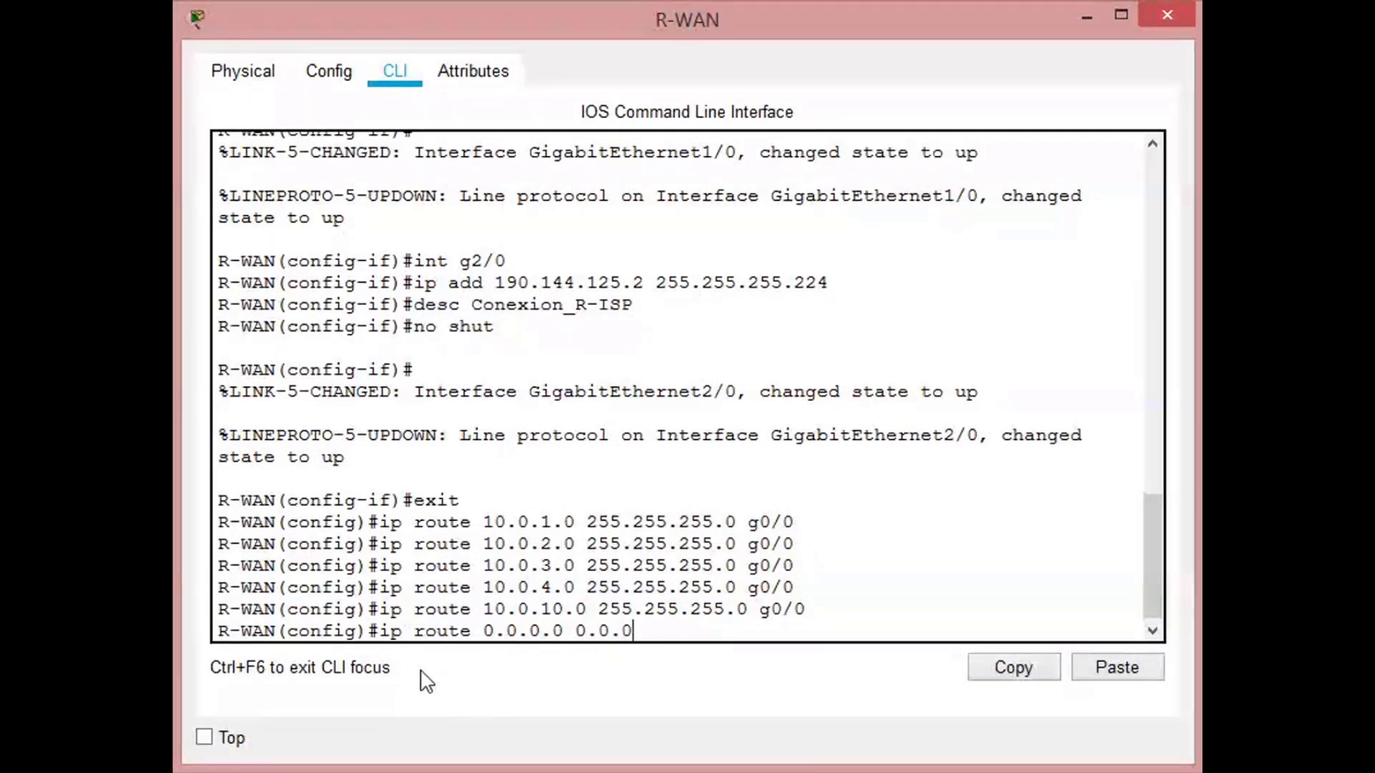
text(.0)
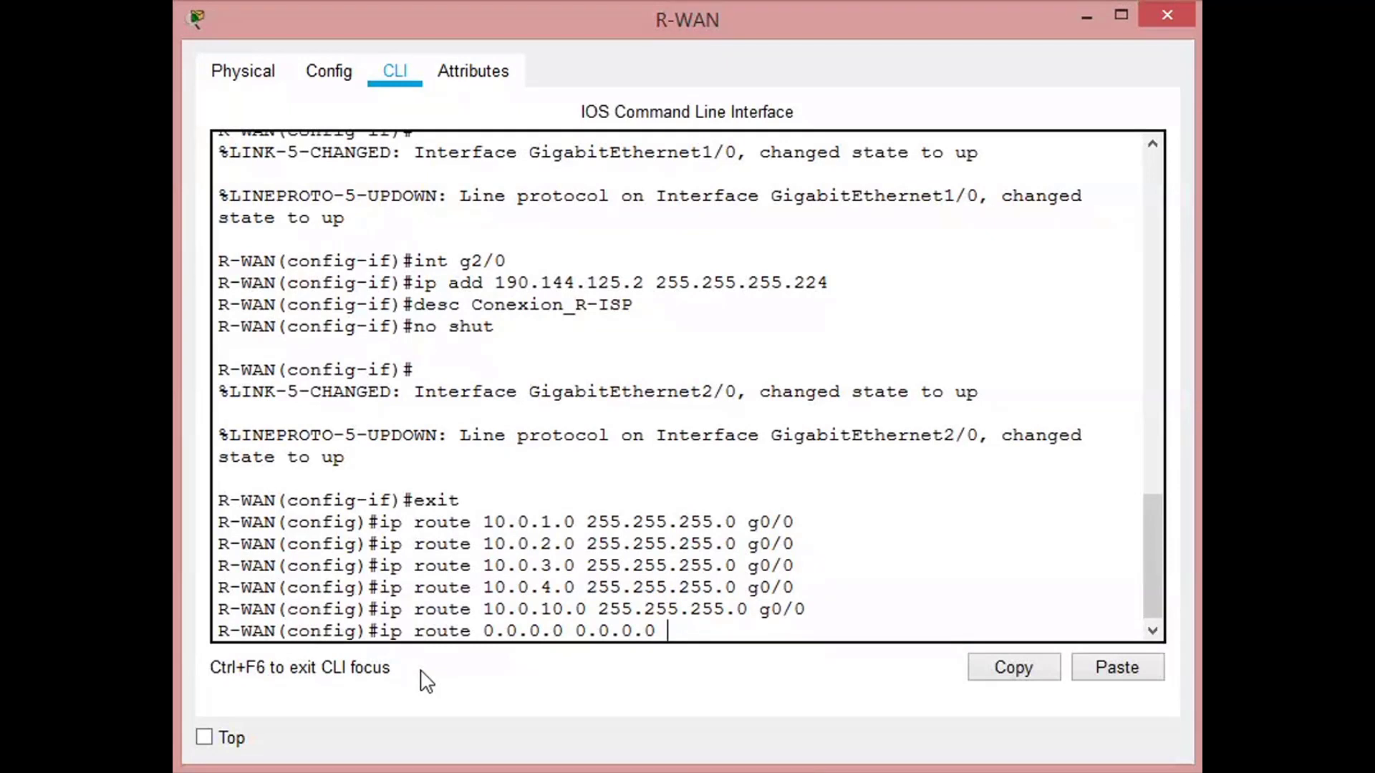
text(g2/0)
key(Return)
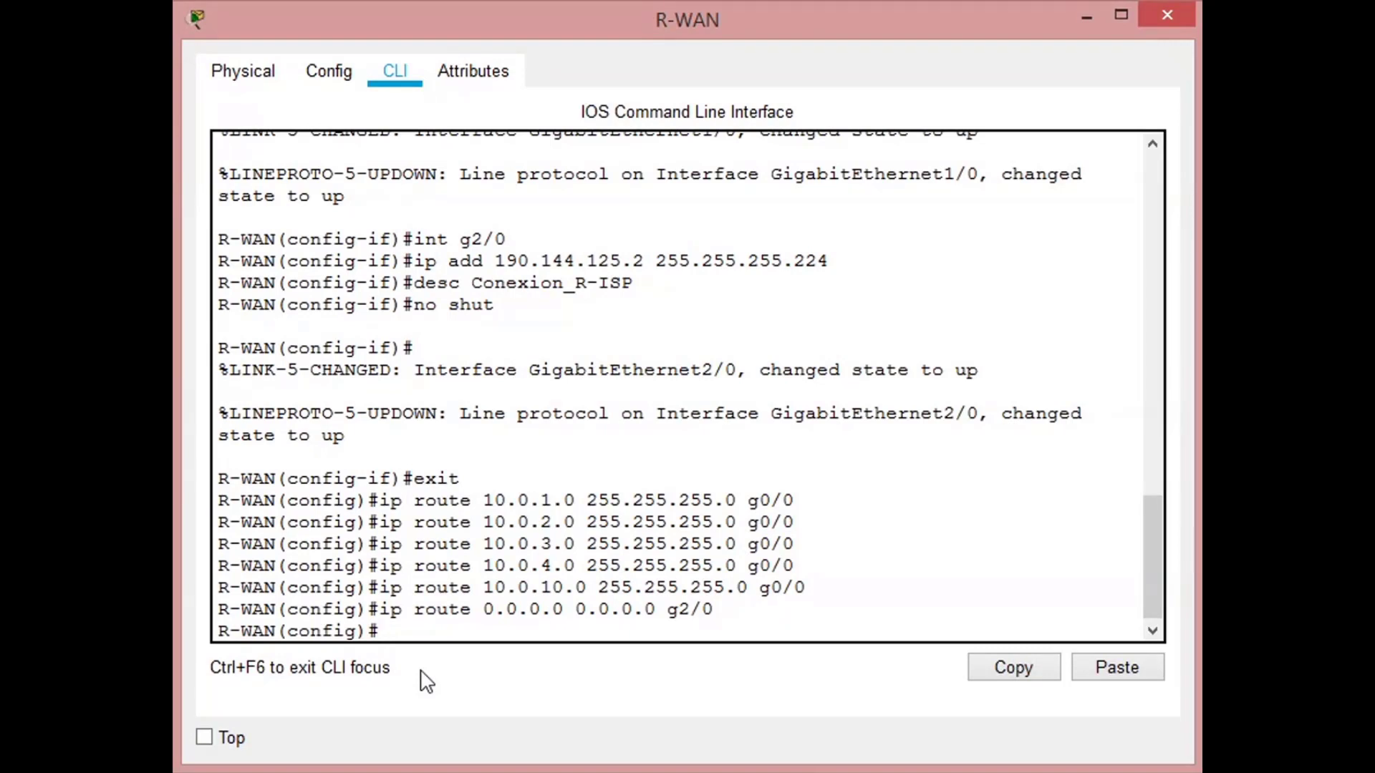
- Exit global configuration mode and save R-WAN's configuration with the write command
text(exit)
key(Return)
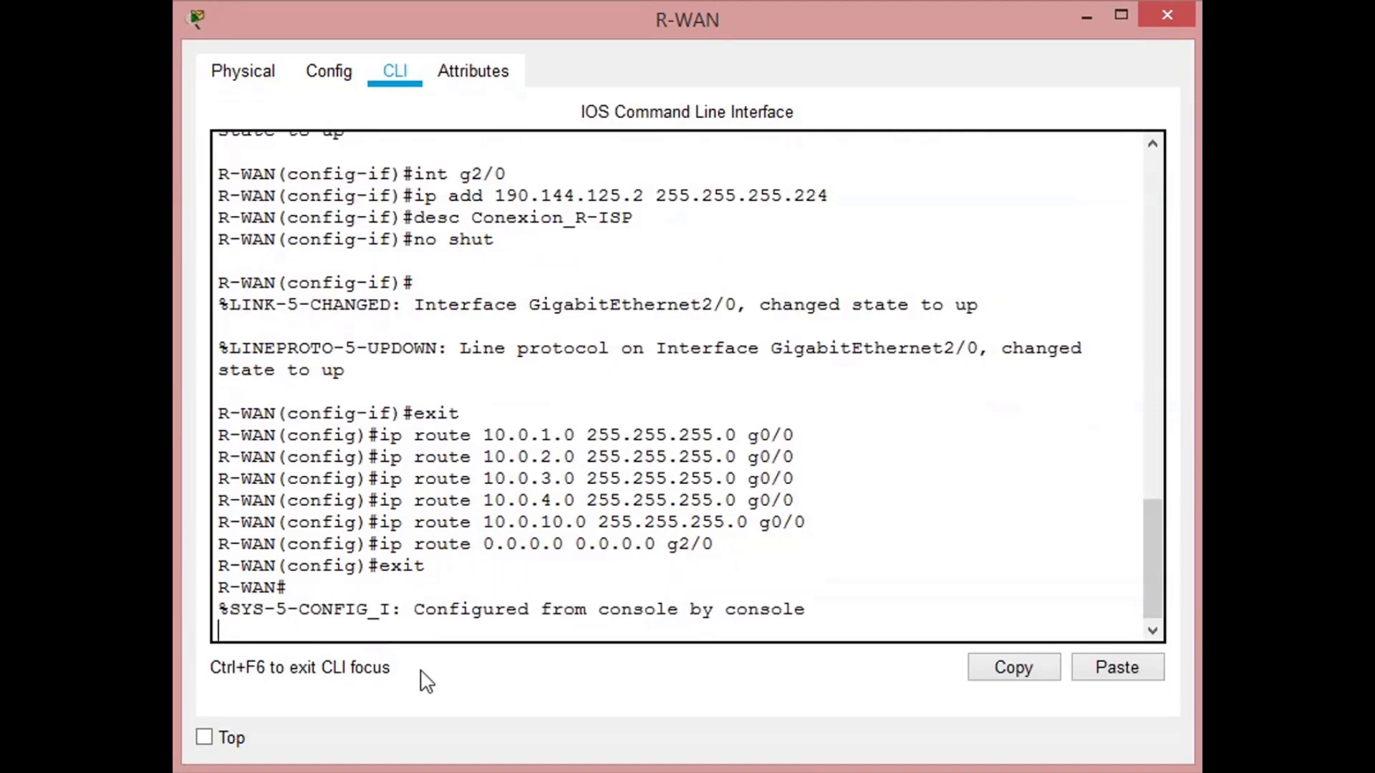
key(Return)
text(write)
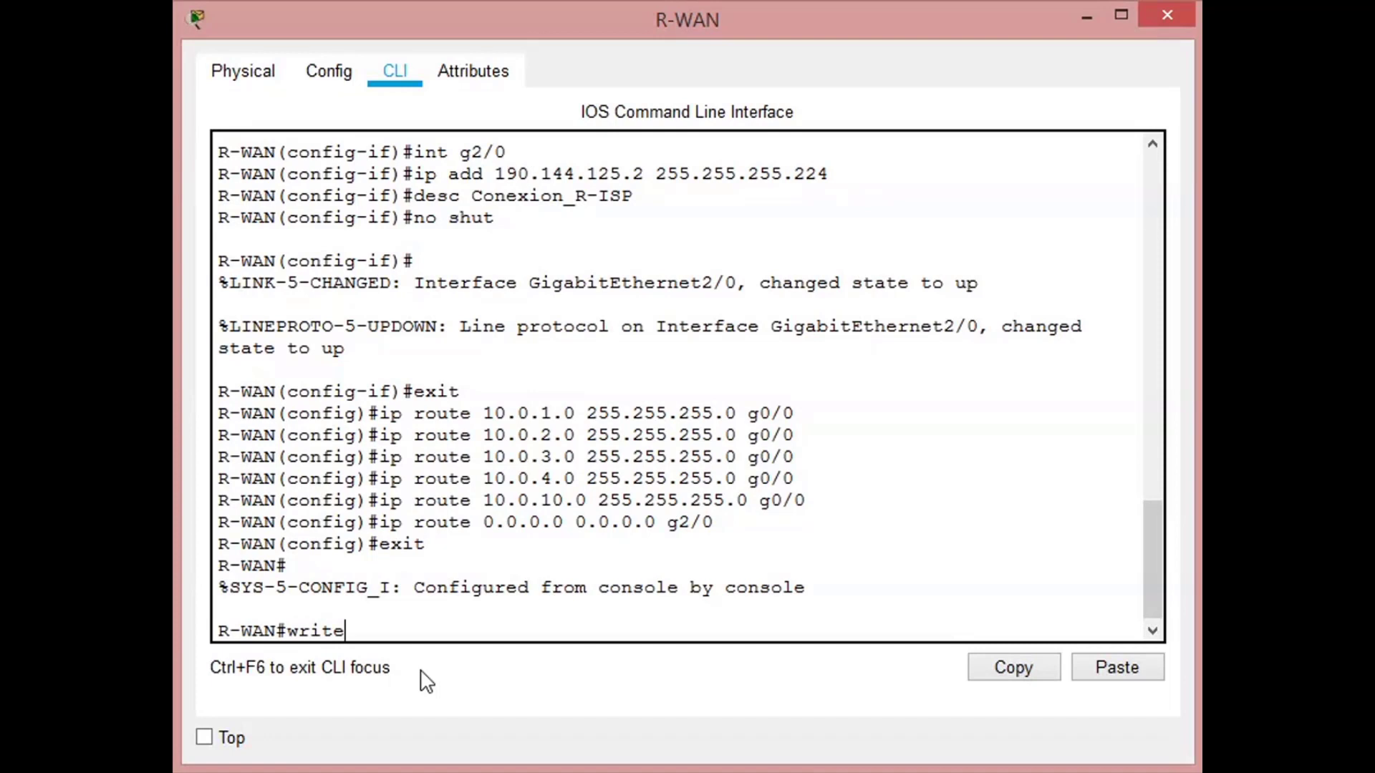
key(Return)
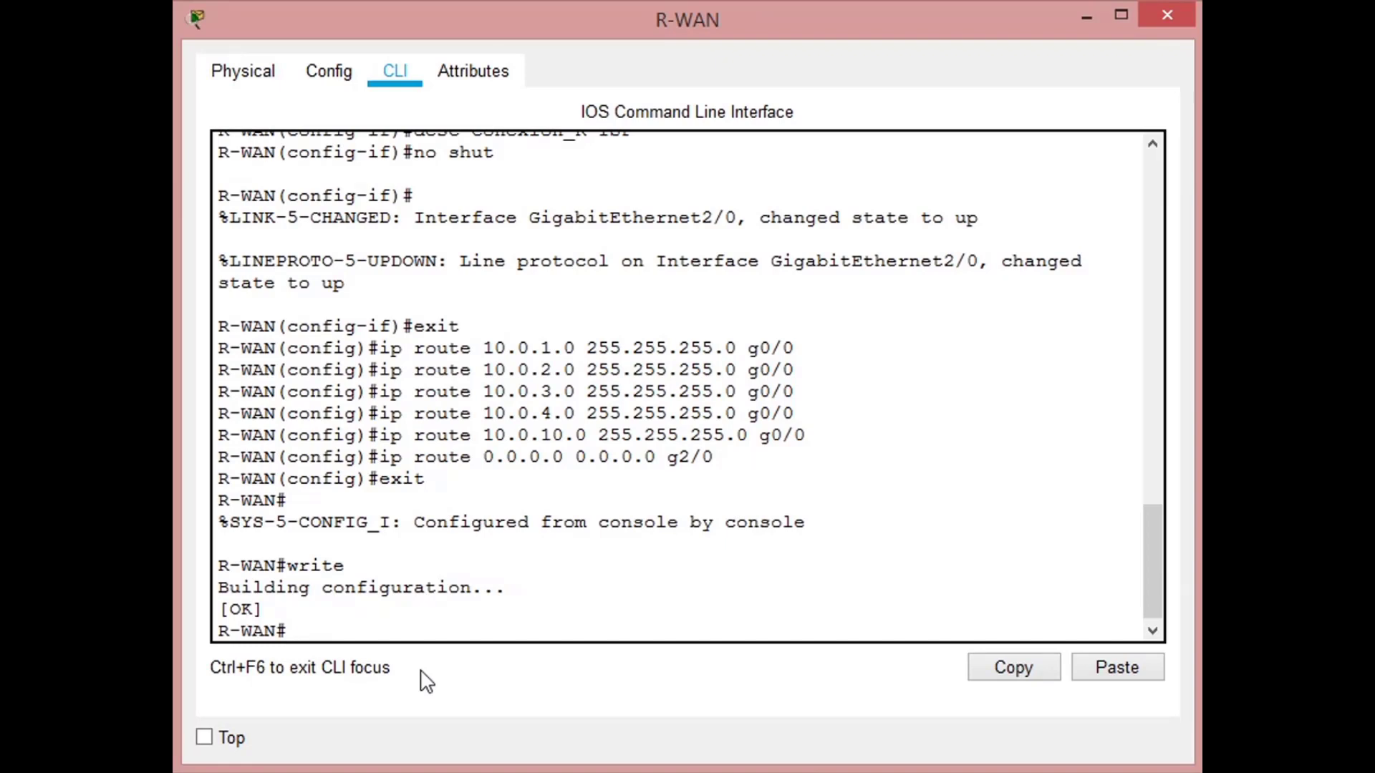
- Display R-WAN's routing table with show ip route
text(show ip rout)
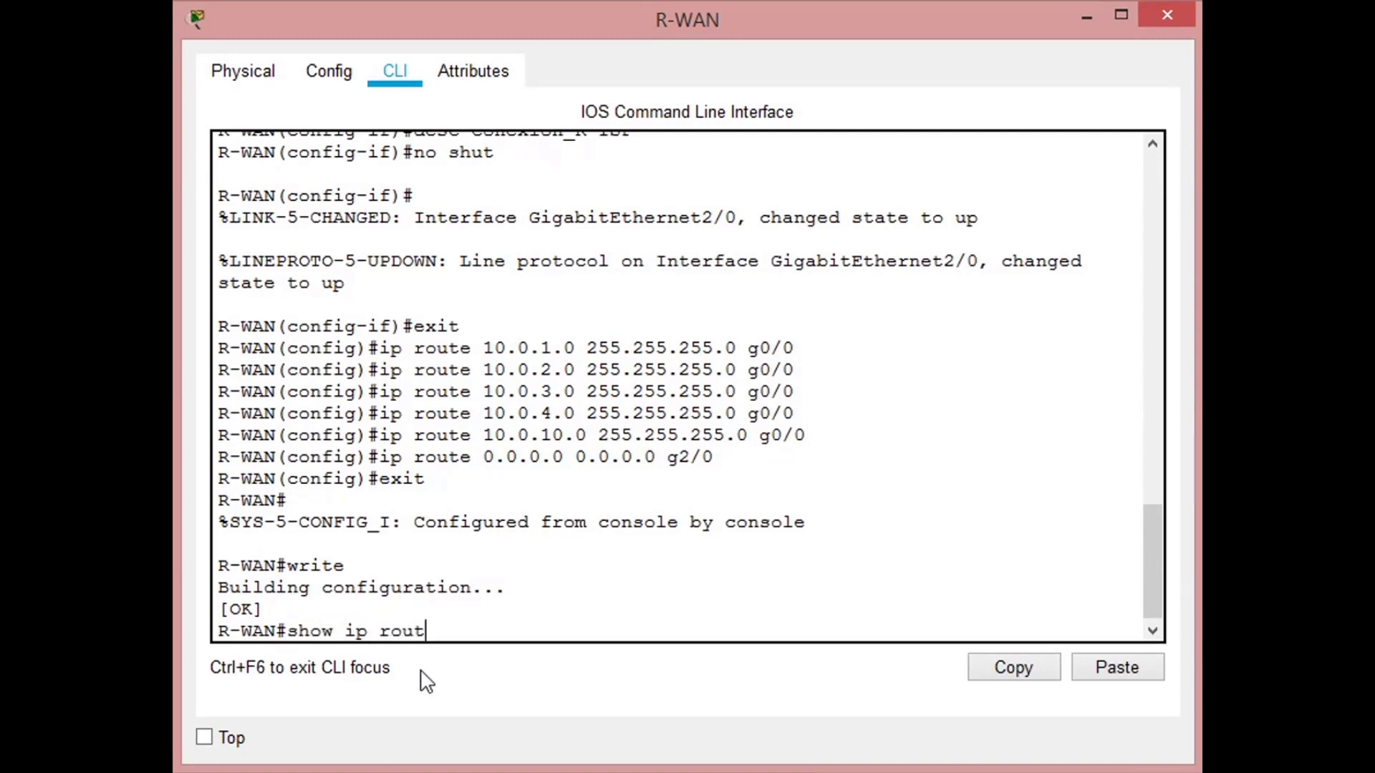
text(e)
key(Return)
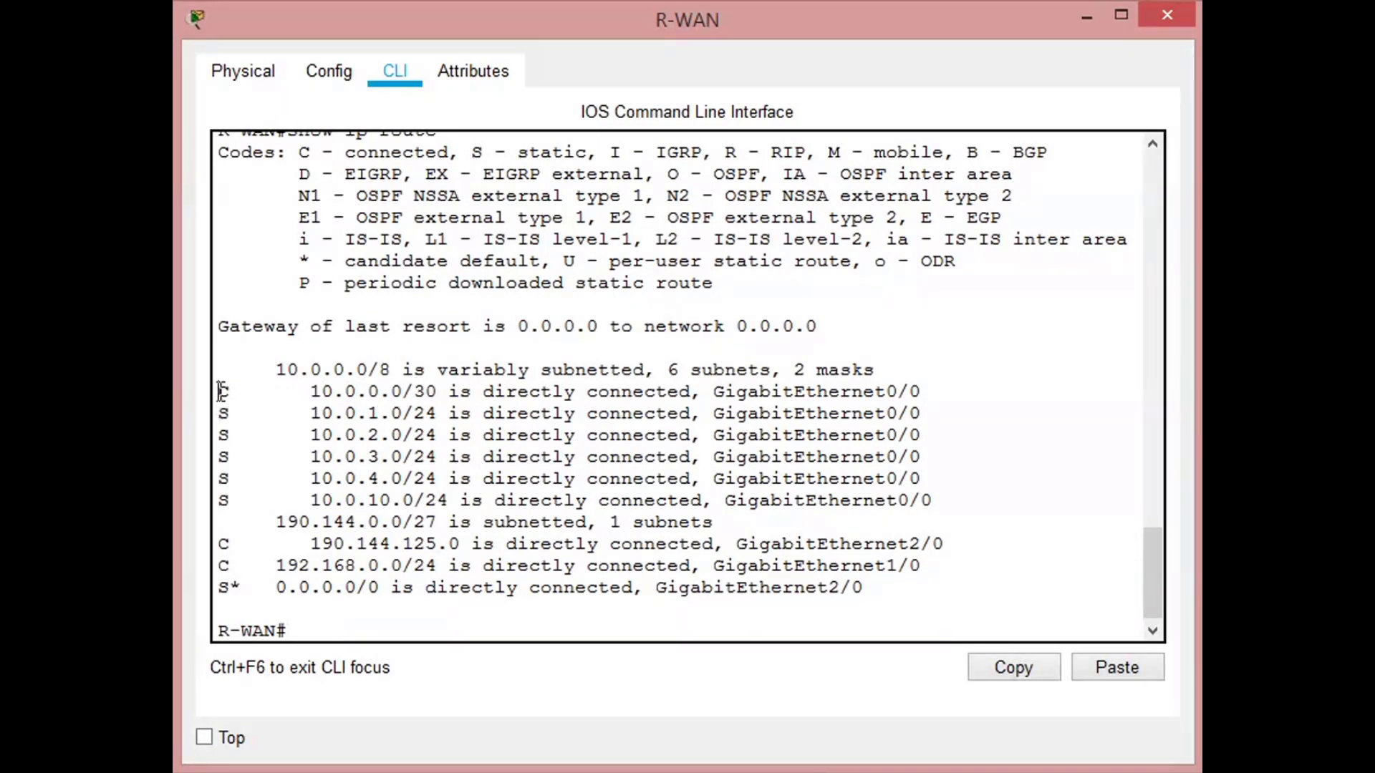
- Examine the C and S codes of the 10.0.0.0/30 and 10.0.1.0/24 routes against the routing table's code legend
drag(219, 392, 231, 392)
drag(298, 152, 448, 150)
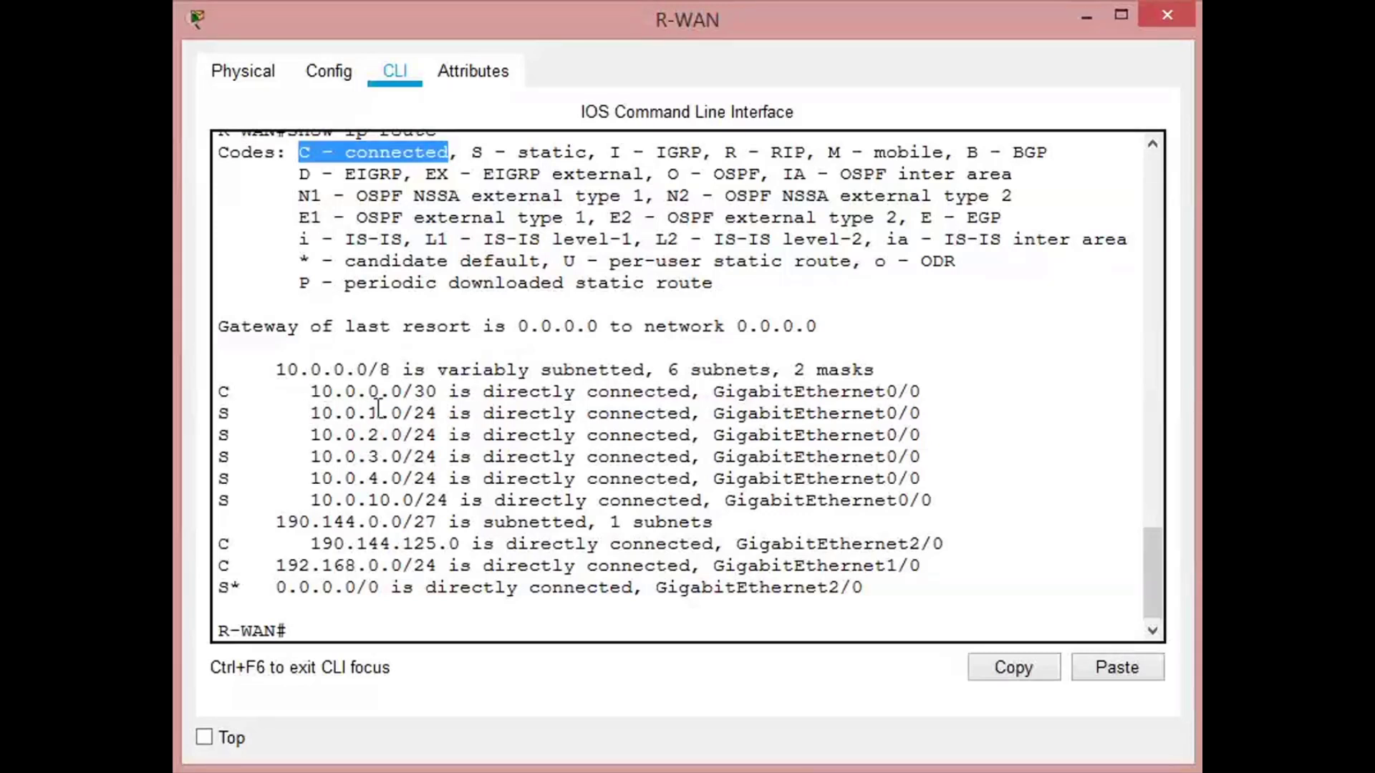
drag(337, 412, 437, 413)
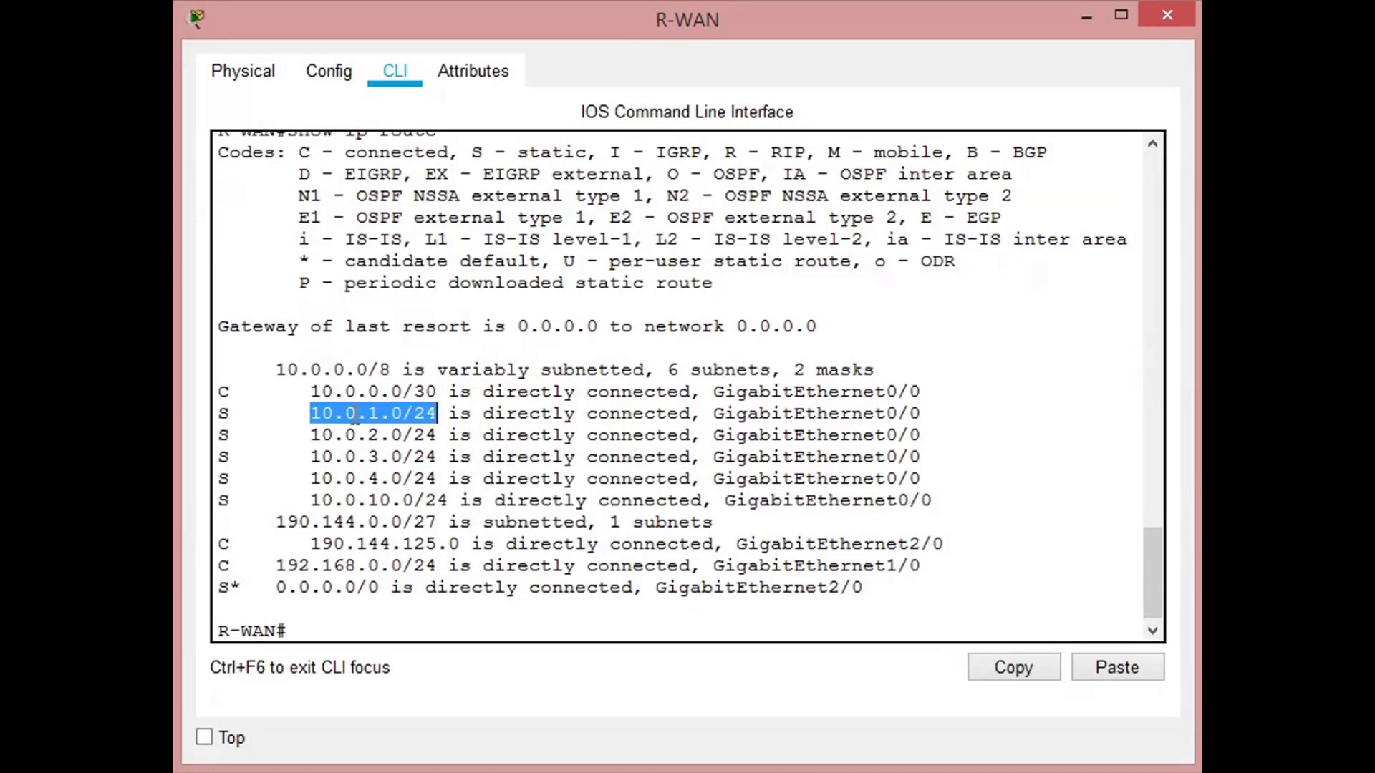
drag(216, 413, 231, 412)
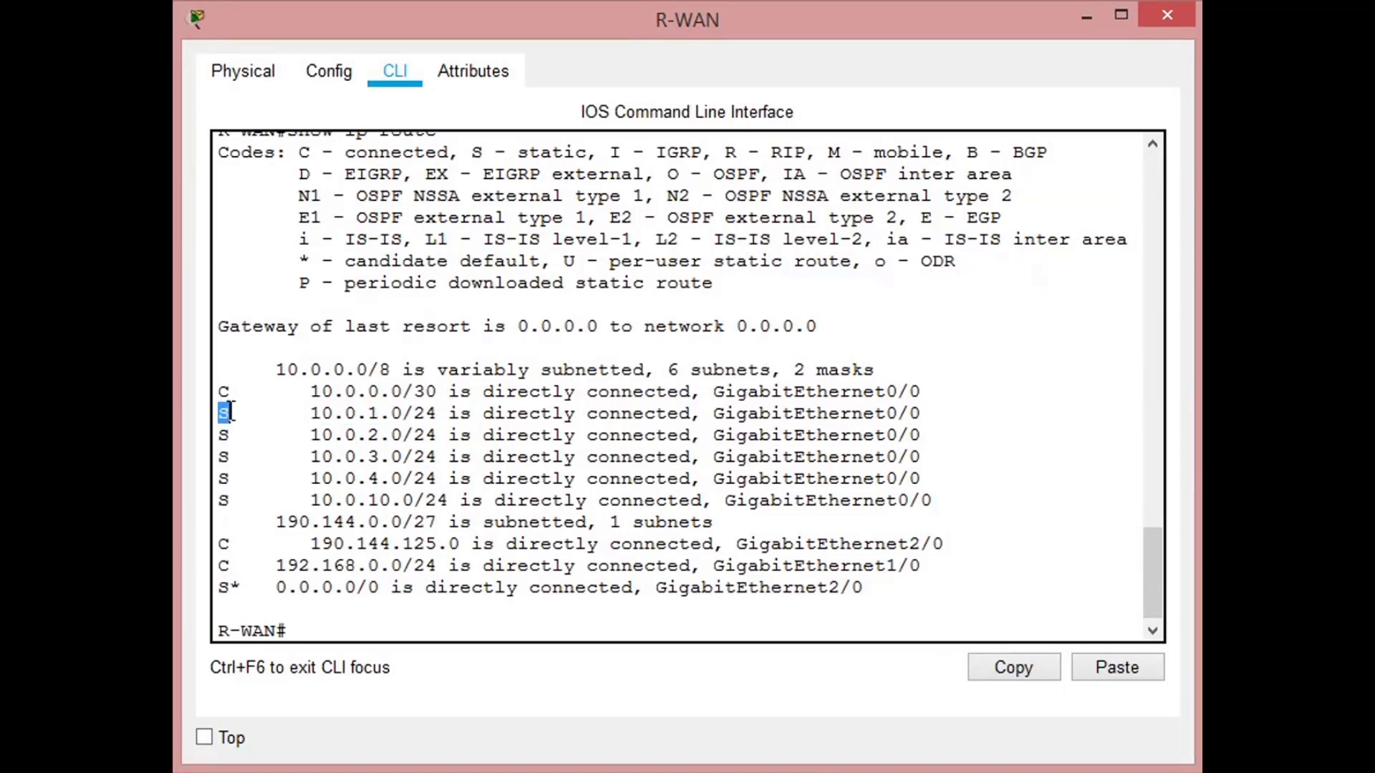
click(472, 153)
drag(473, 153, 701, 263)
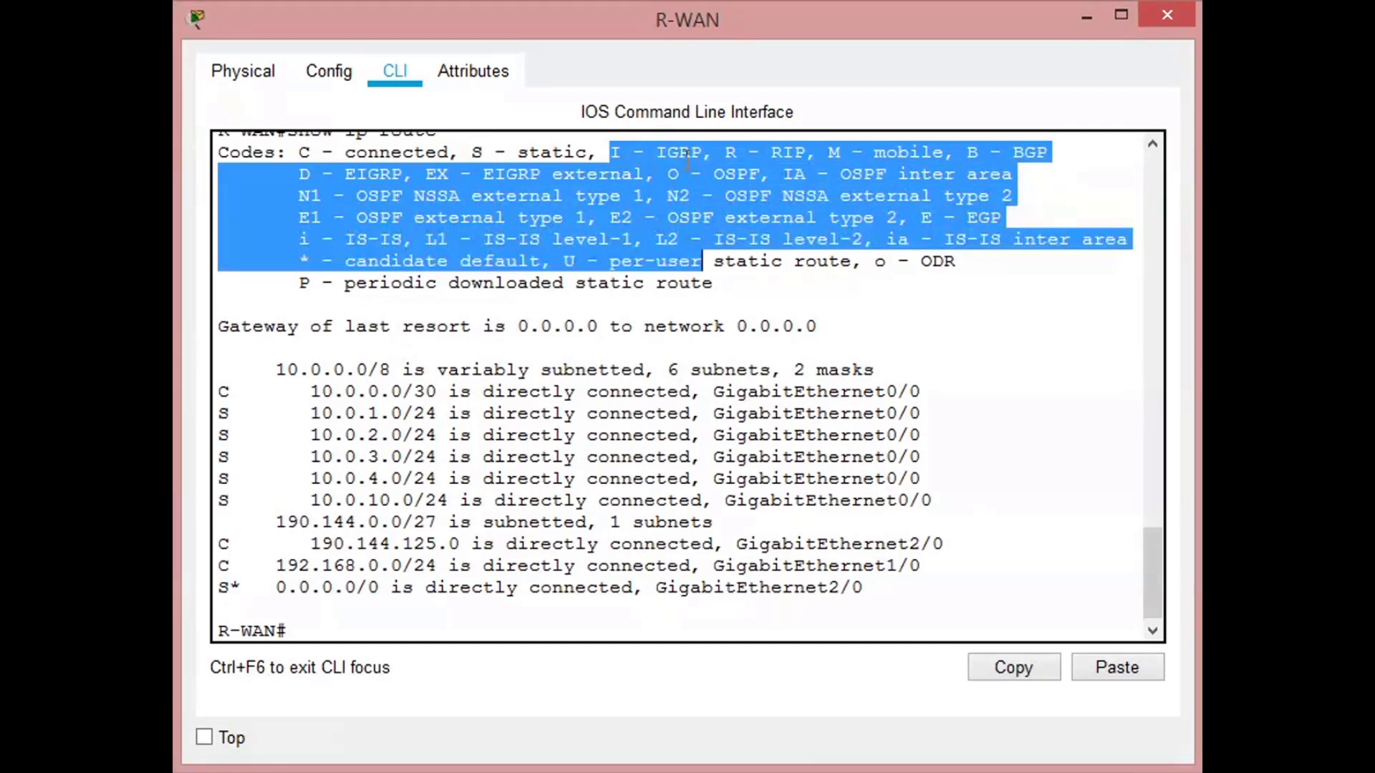
click(601, 411)
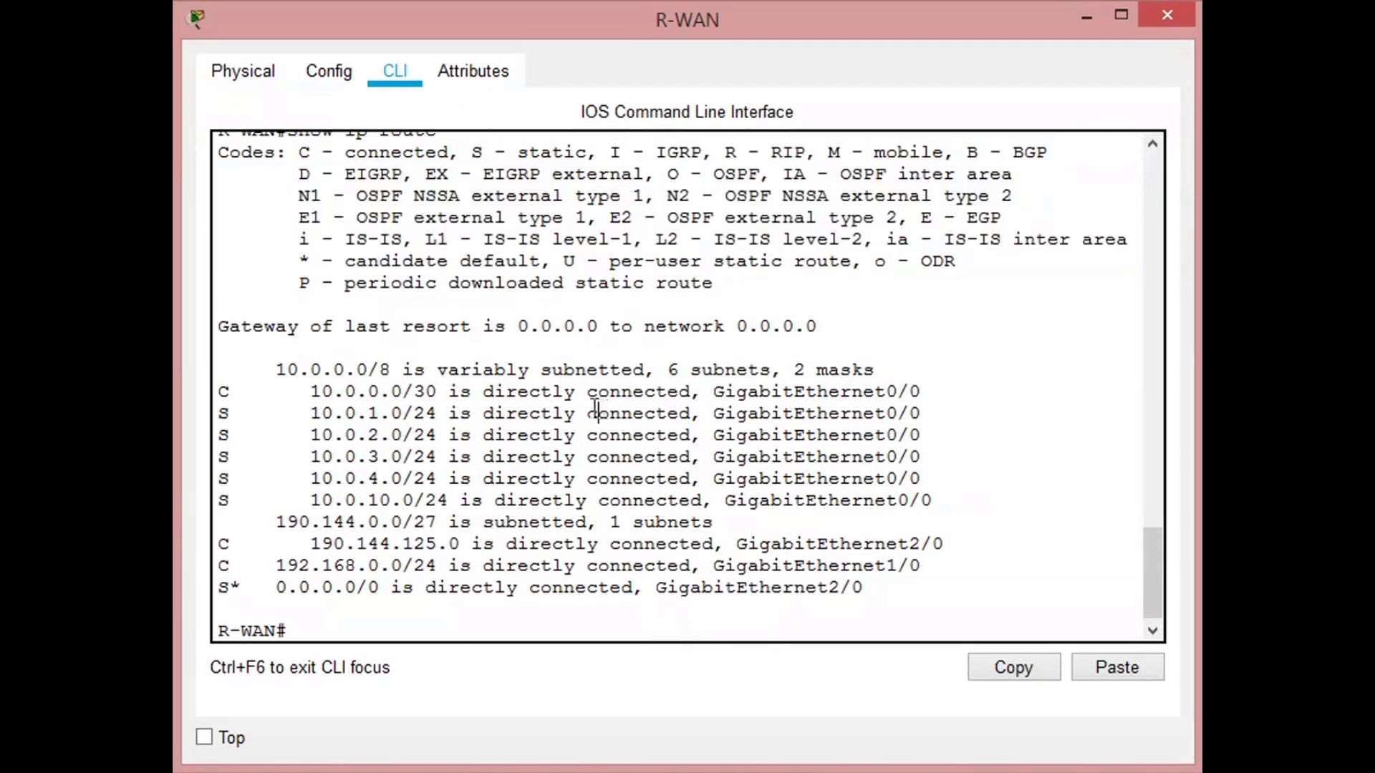
- Check the outgoing interfaces listed for the connected and static 10.0.x.x routes in R-WAN's routing table
drag(713, 392, 929, 393)
drag(715, 413, 931, 416)
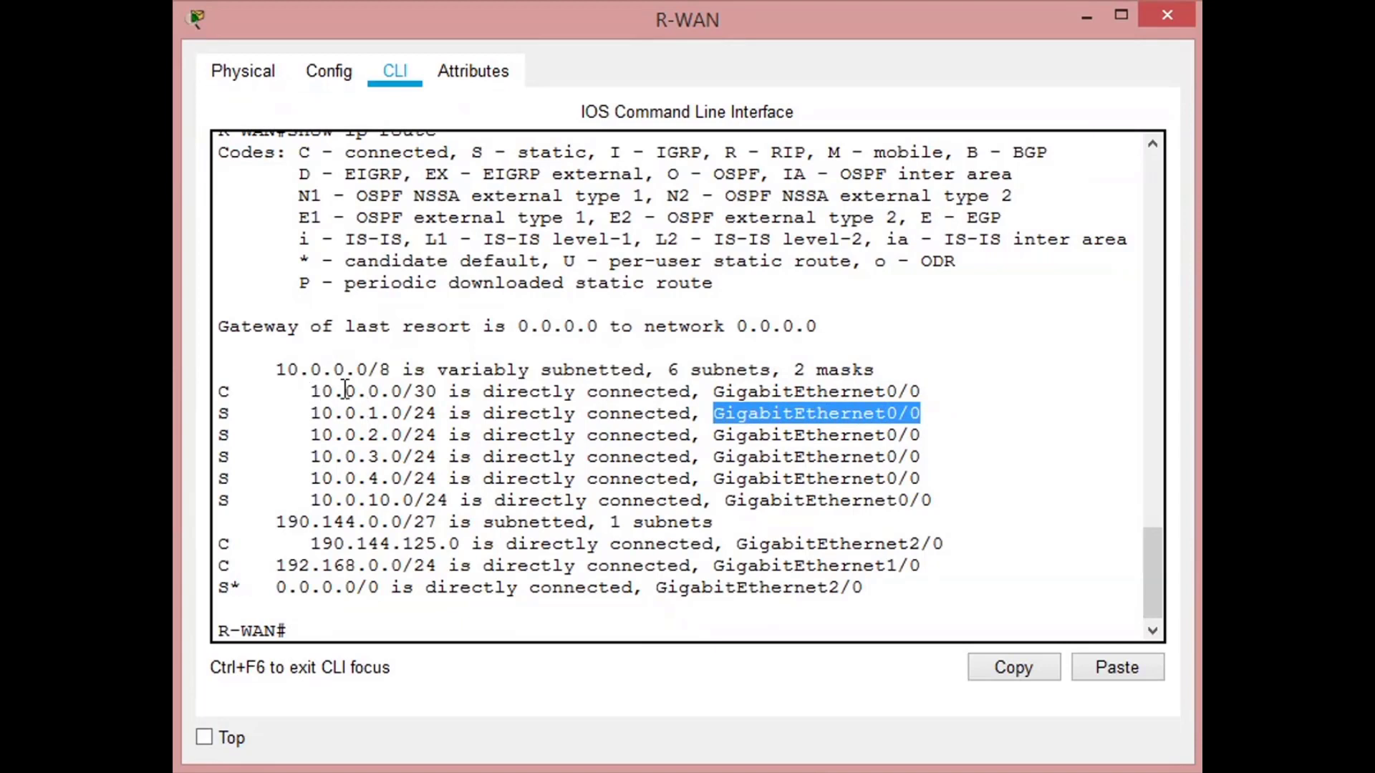
click(833, 391)
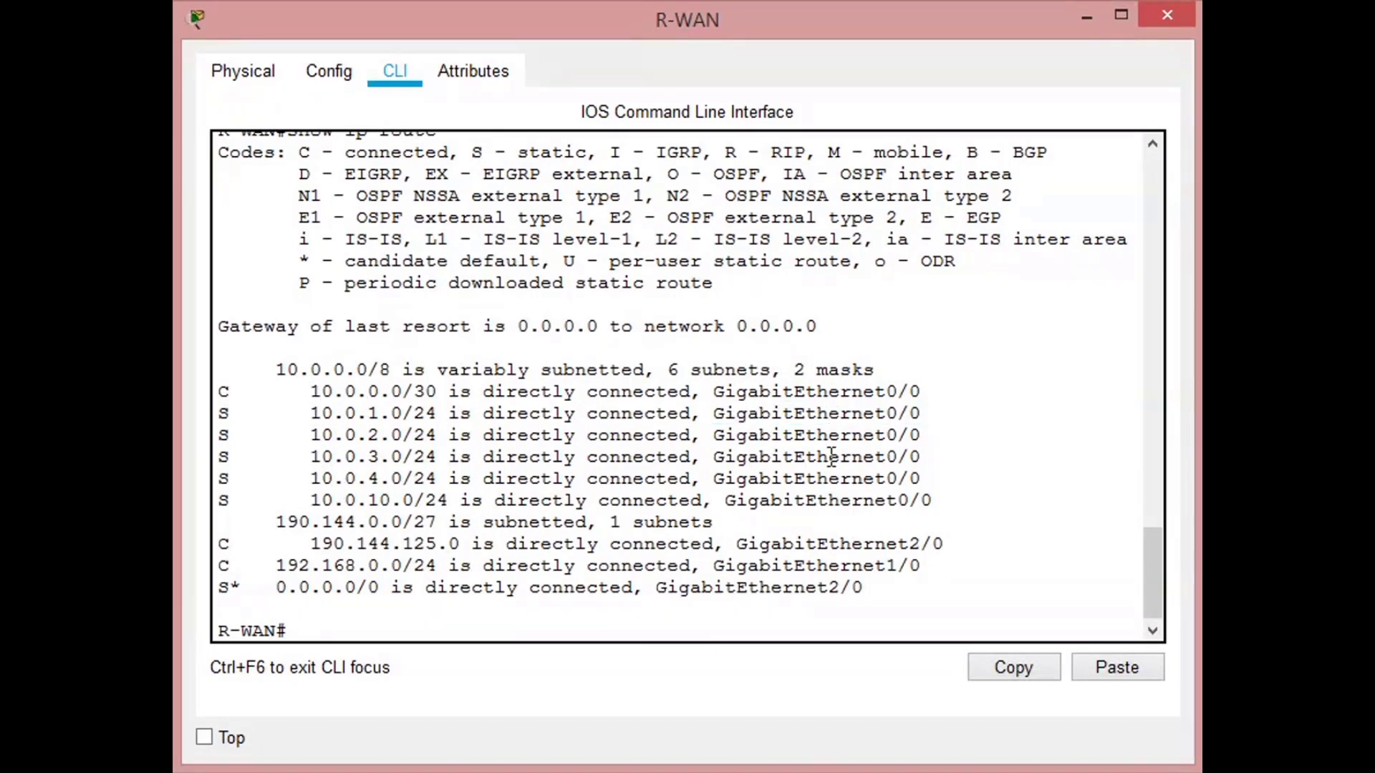
click(831, 498)
- Examine the default route entry's S* code, 0.0.0.0/0 network and outgoing interface in R-WAN's routing table
drag(217, 590, 239, 589)
click(234, 590)
drag(277, 588, 379, 579)
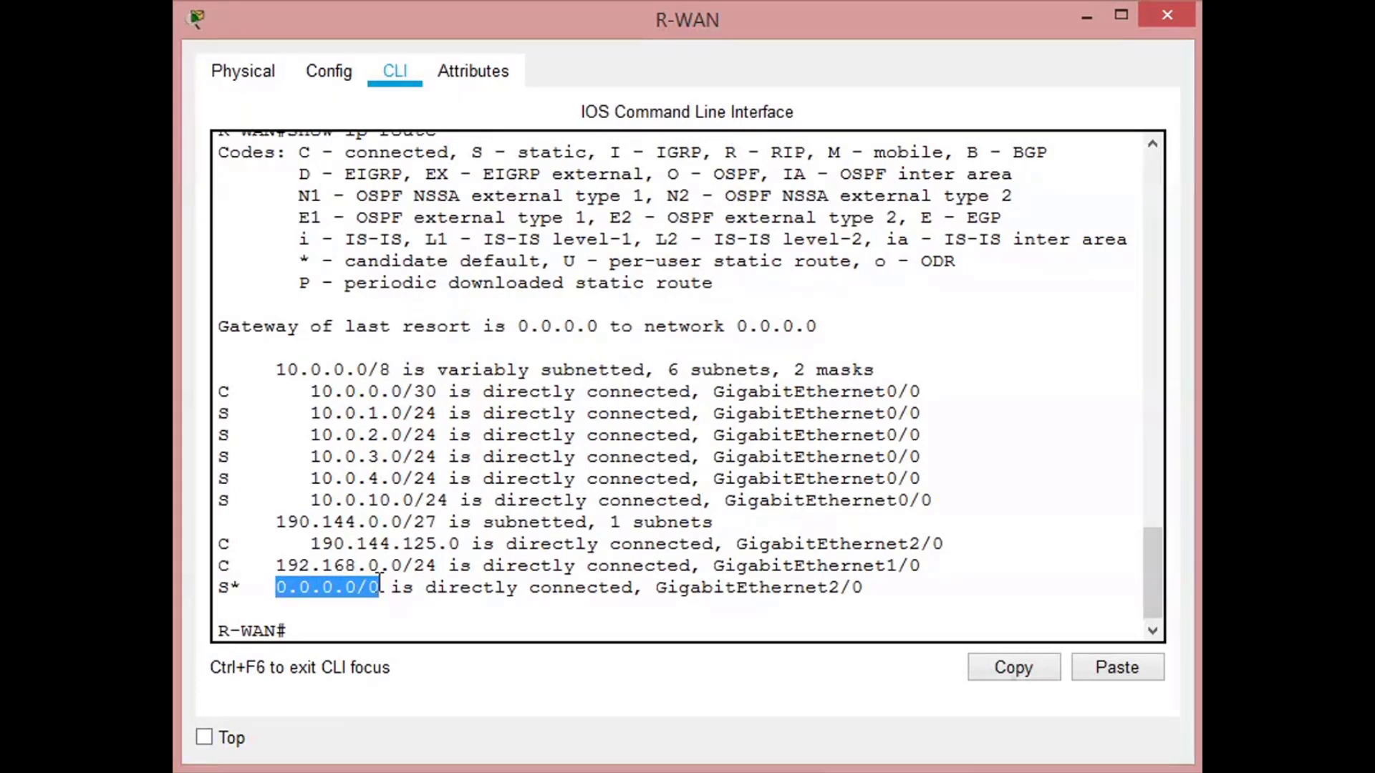
click(655, 588)
drag(654, 588, 864, 588)
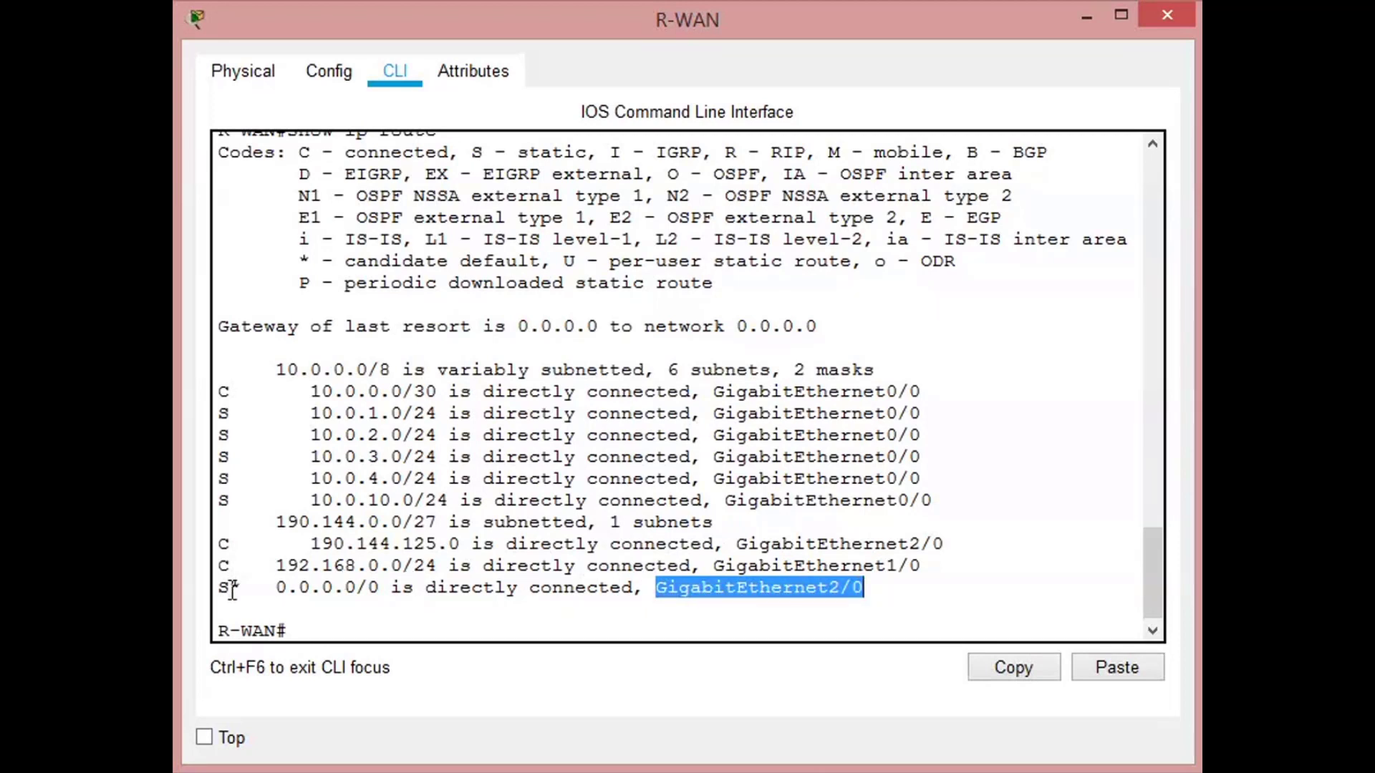
click(726, 591)
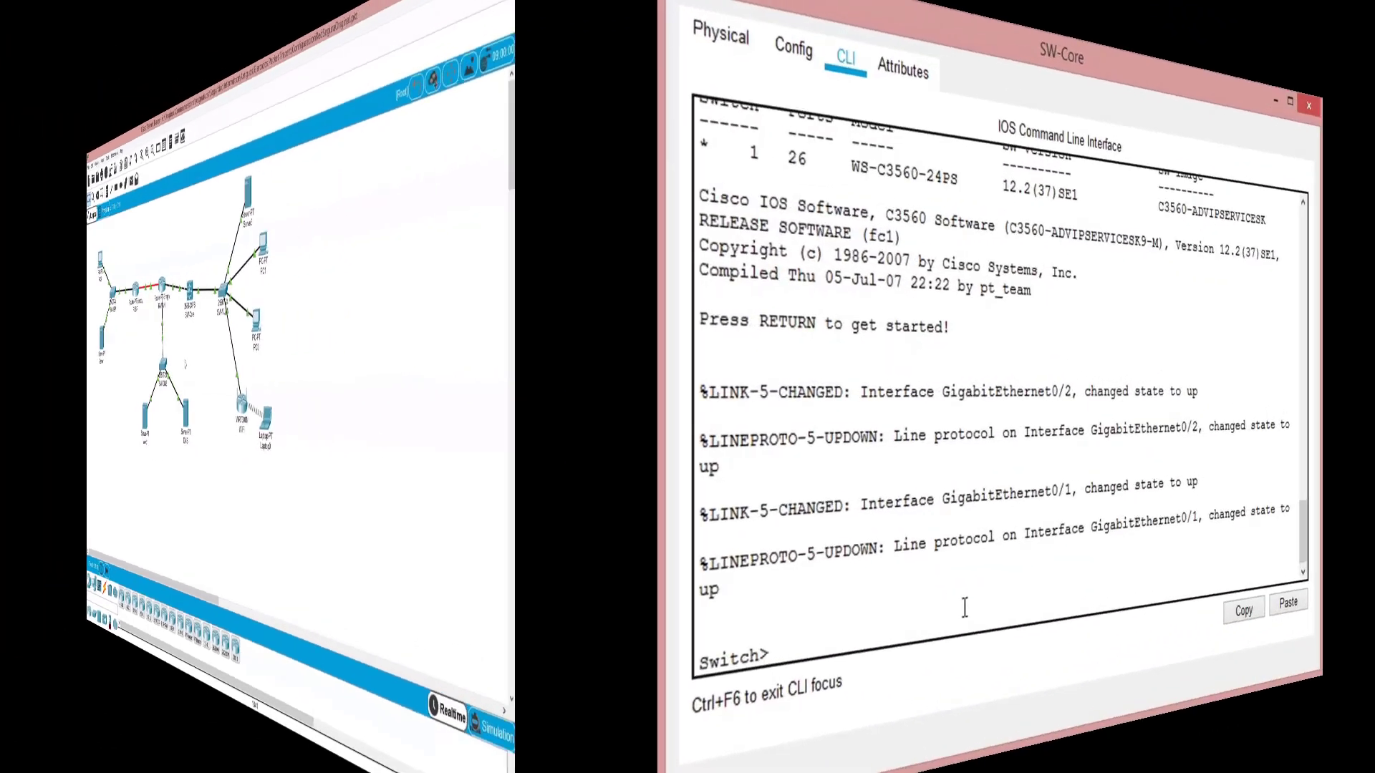
- Enter privileged and global configuration mode on the core switch and set its hostname to SW-Core
text(enable)
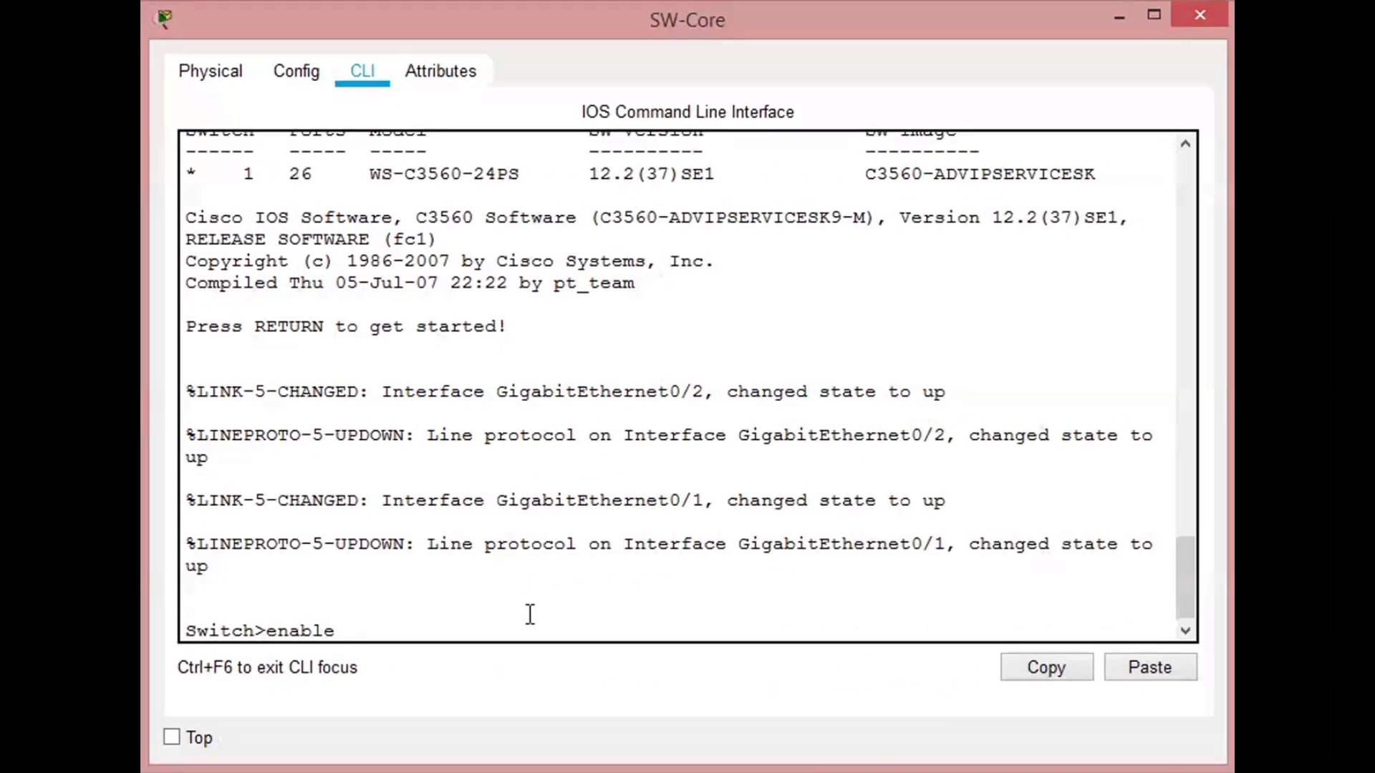
key(Return)
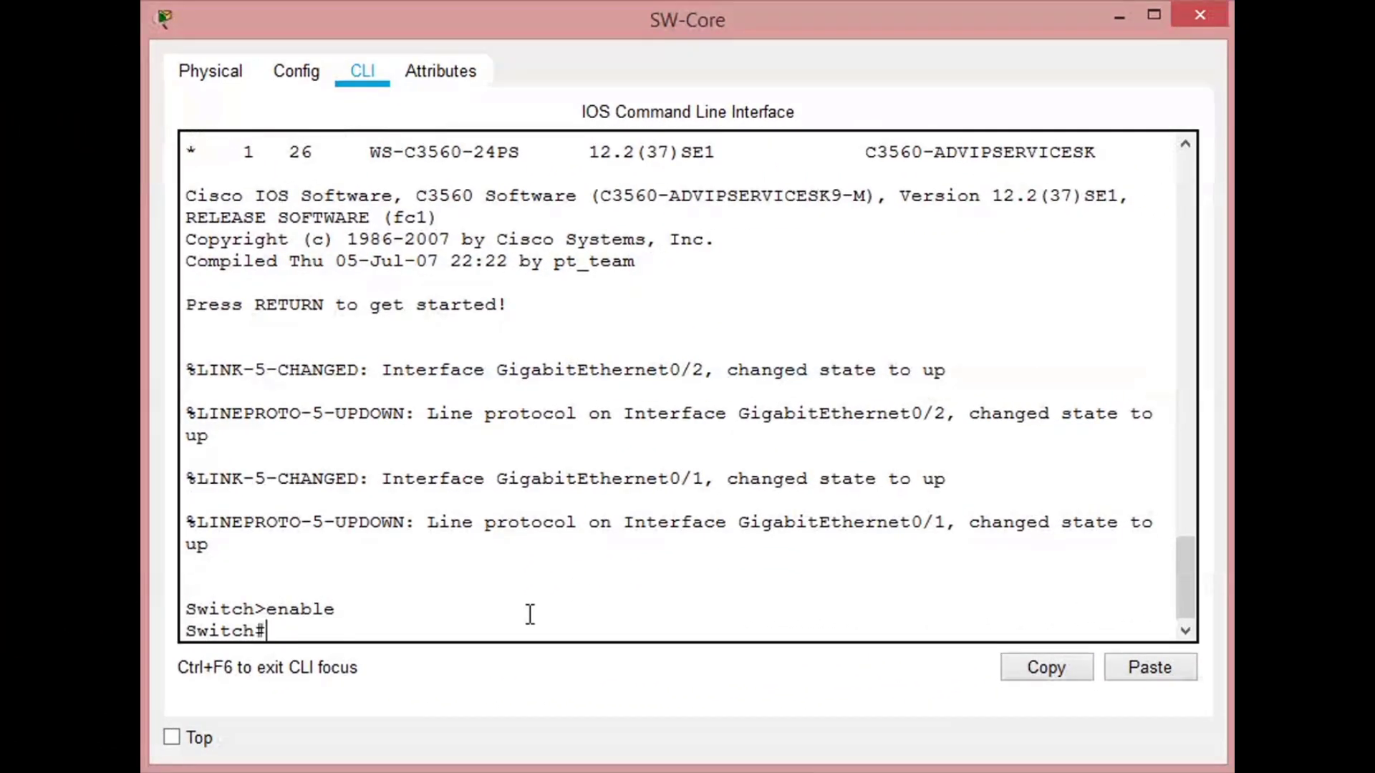
text(conf t)
key(Return)
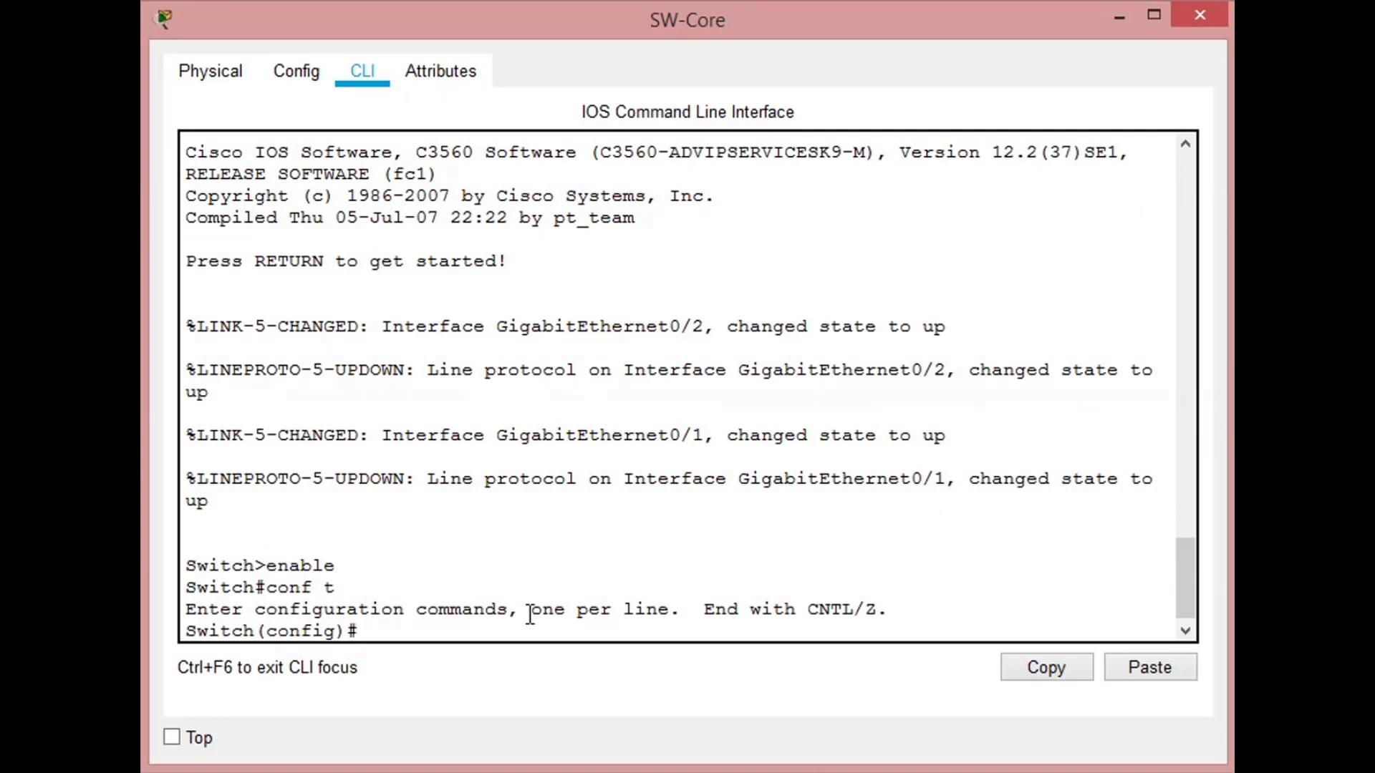
text(host SW-Core)
key(Return)
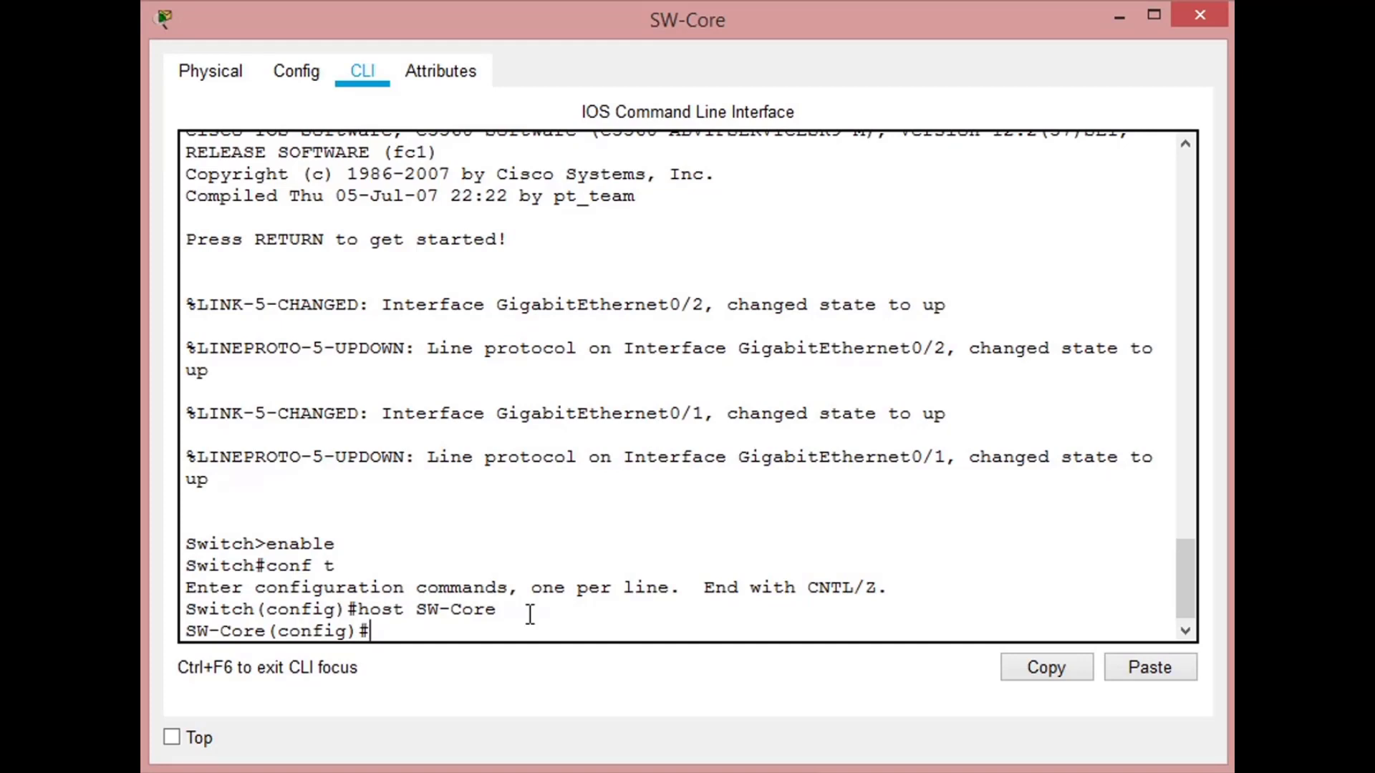
- Make SW-Core's interface g0/1 a routed port with no switchport
text(int g0/1)
key(Return)
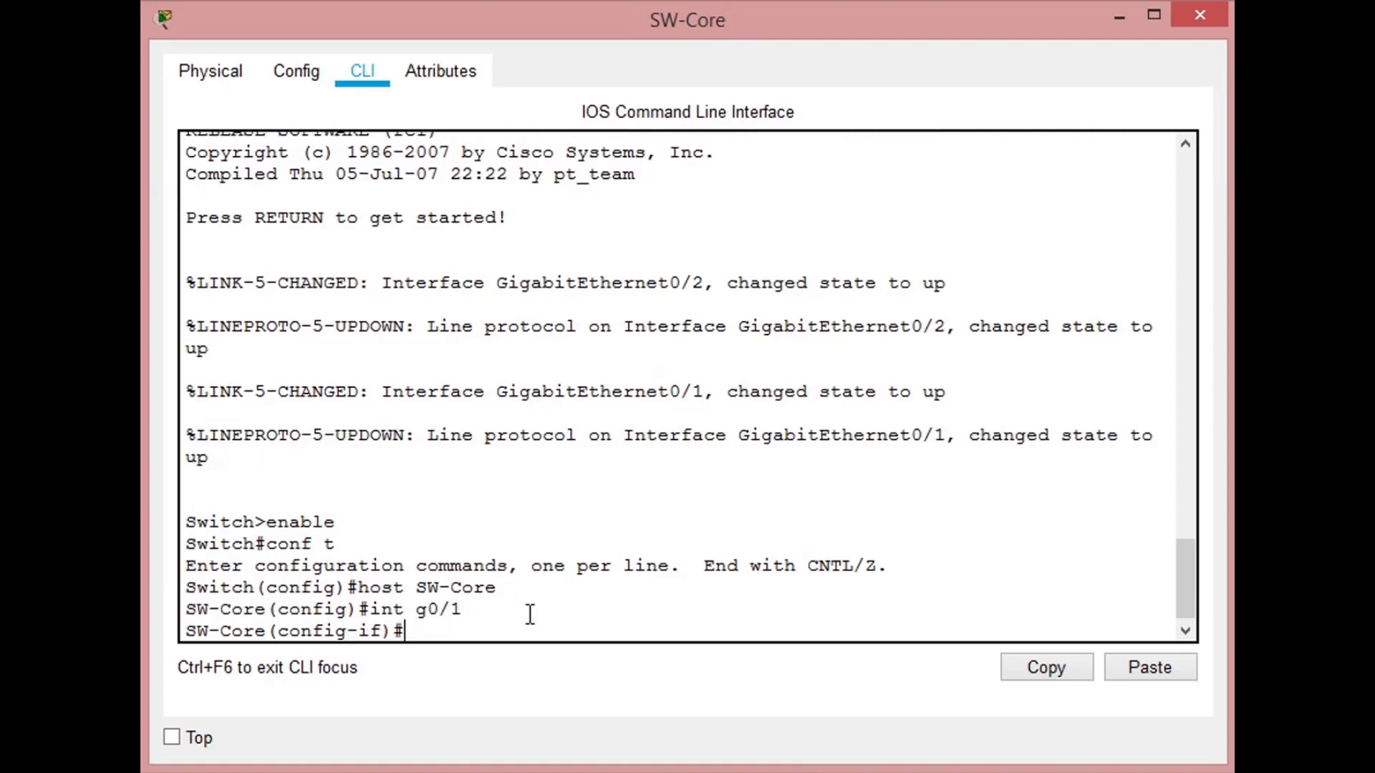
text(no switchport)
key(Return)
key(Return)
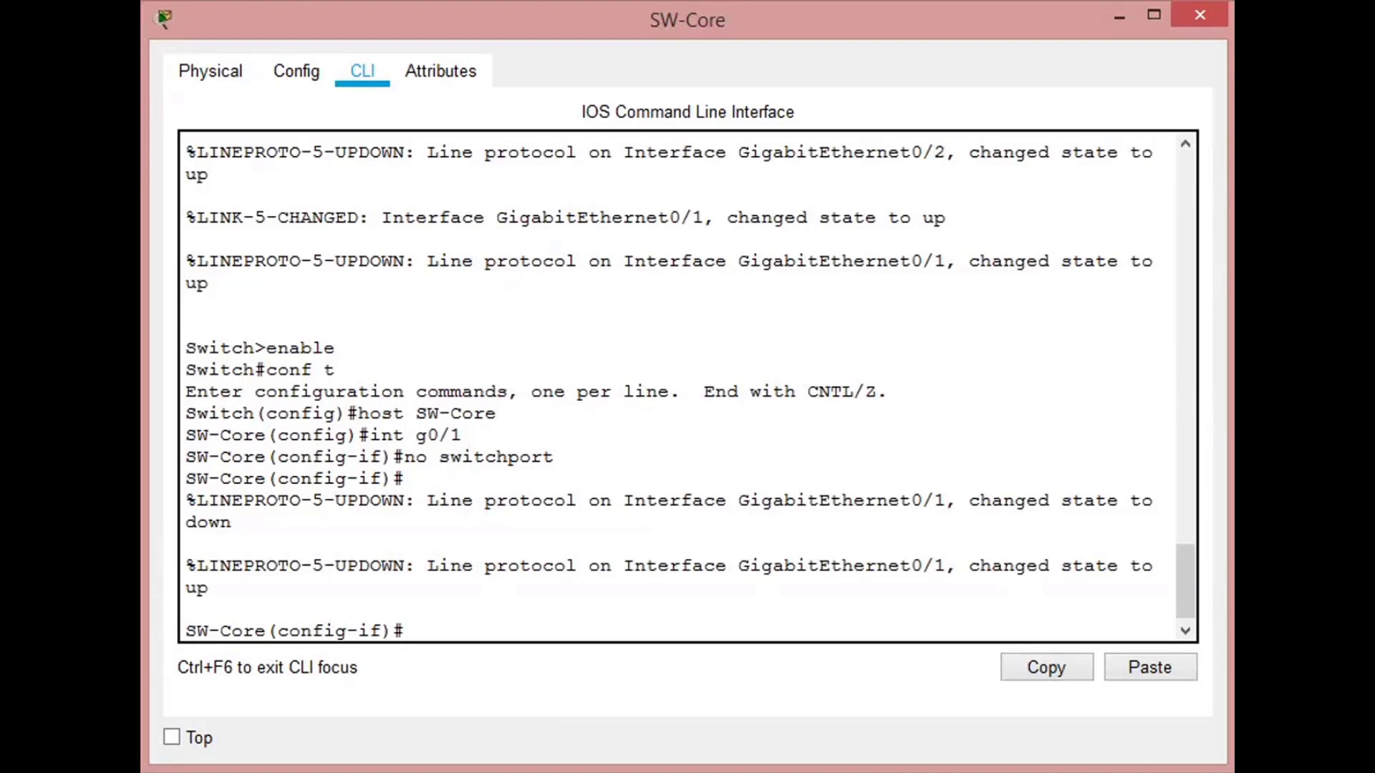
- Assign IP address 10.0.0.2 with mask 255.255.255.252 to SW-Core's g0/1 interface
text(ip add 10.0.0.2)
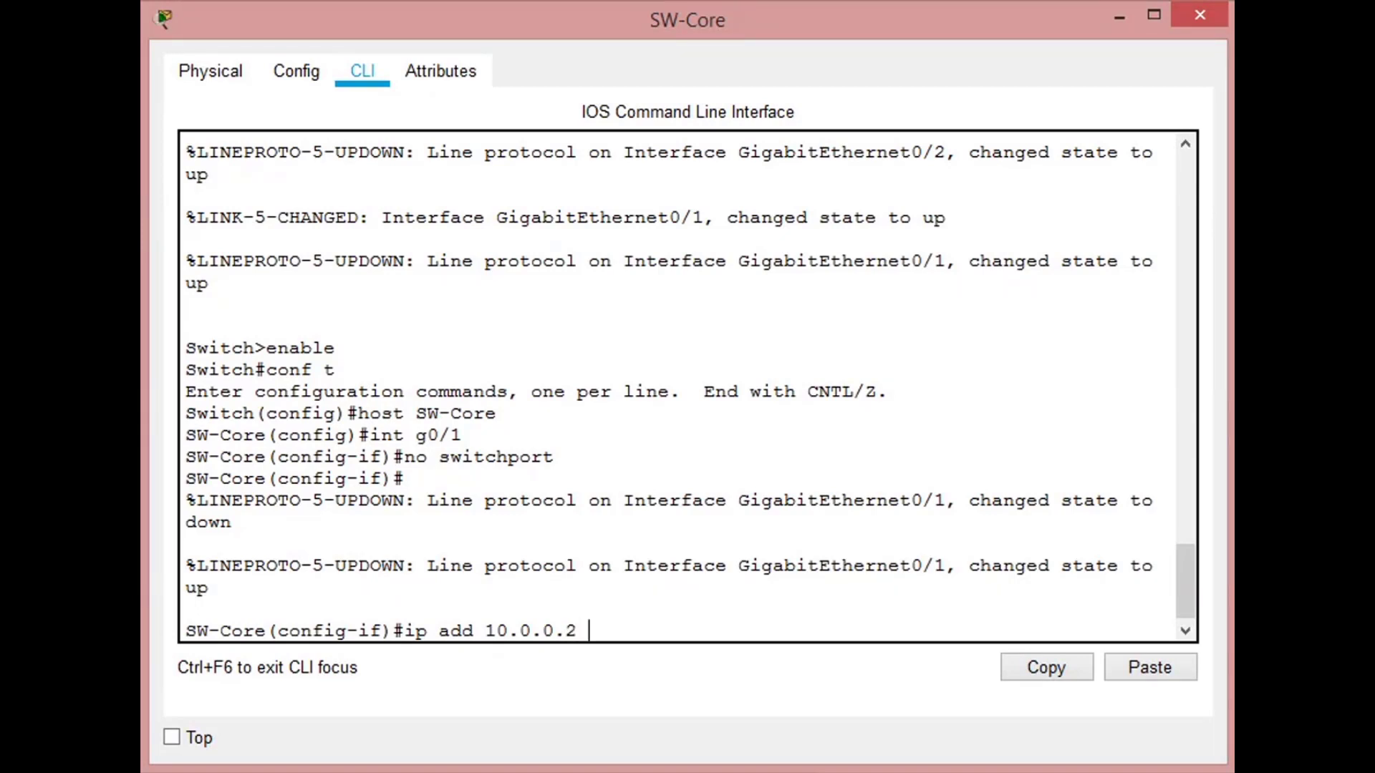
text( 255.255.255.25)
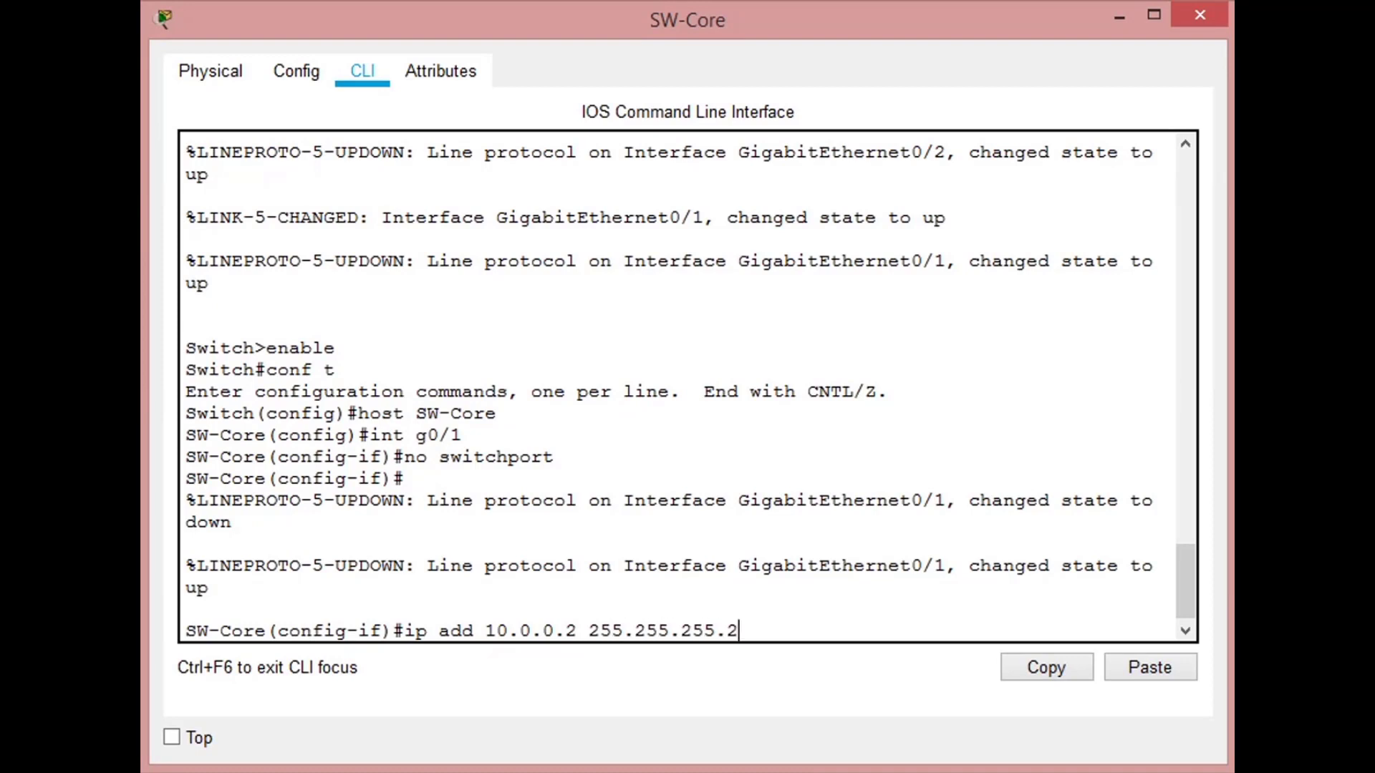
text(2)
key(Return)
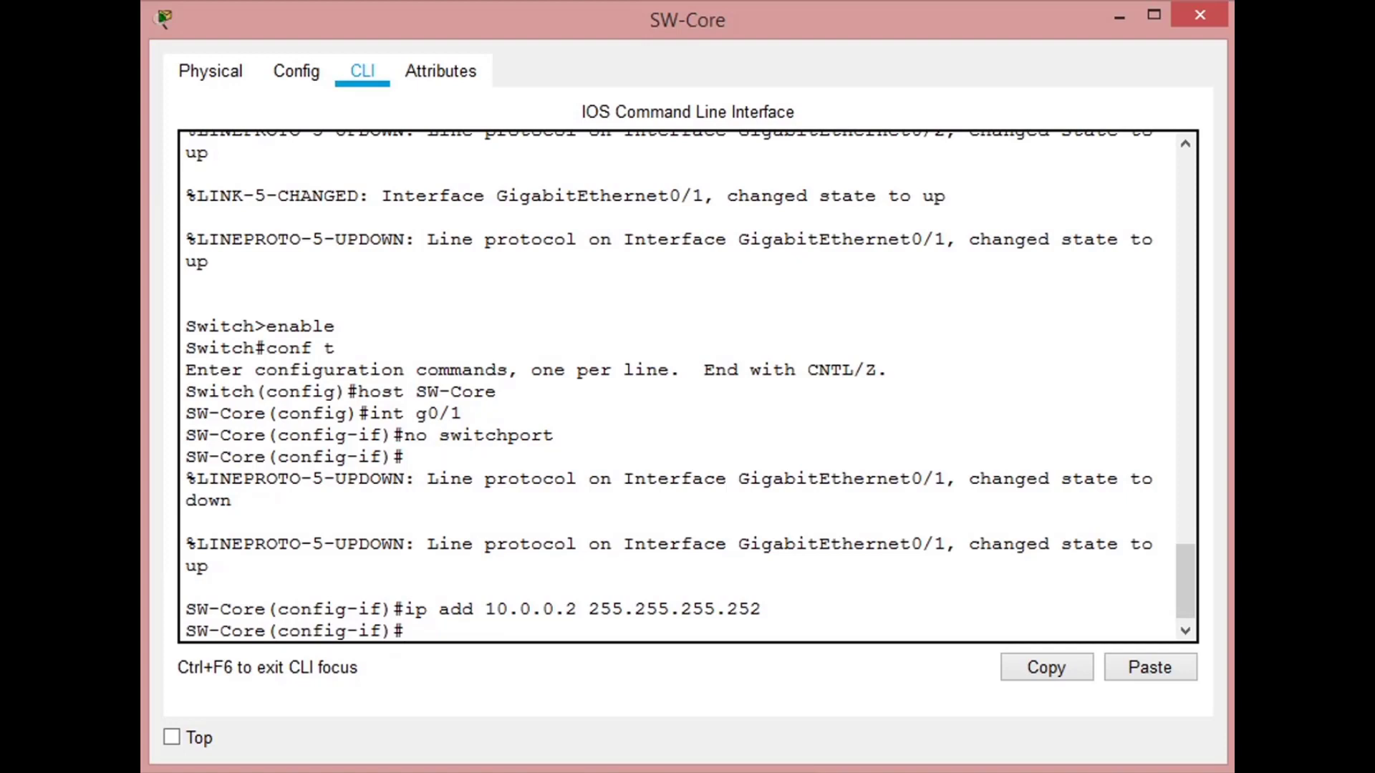
- Describe the g0/1 interface as Conexion_Router_WAN and return to global configuration mode
text(desc Conexion Ro)
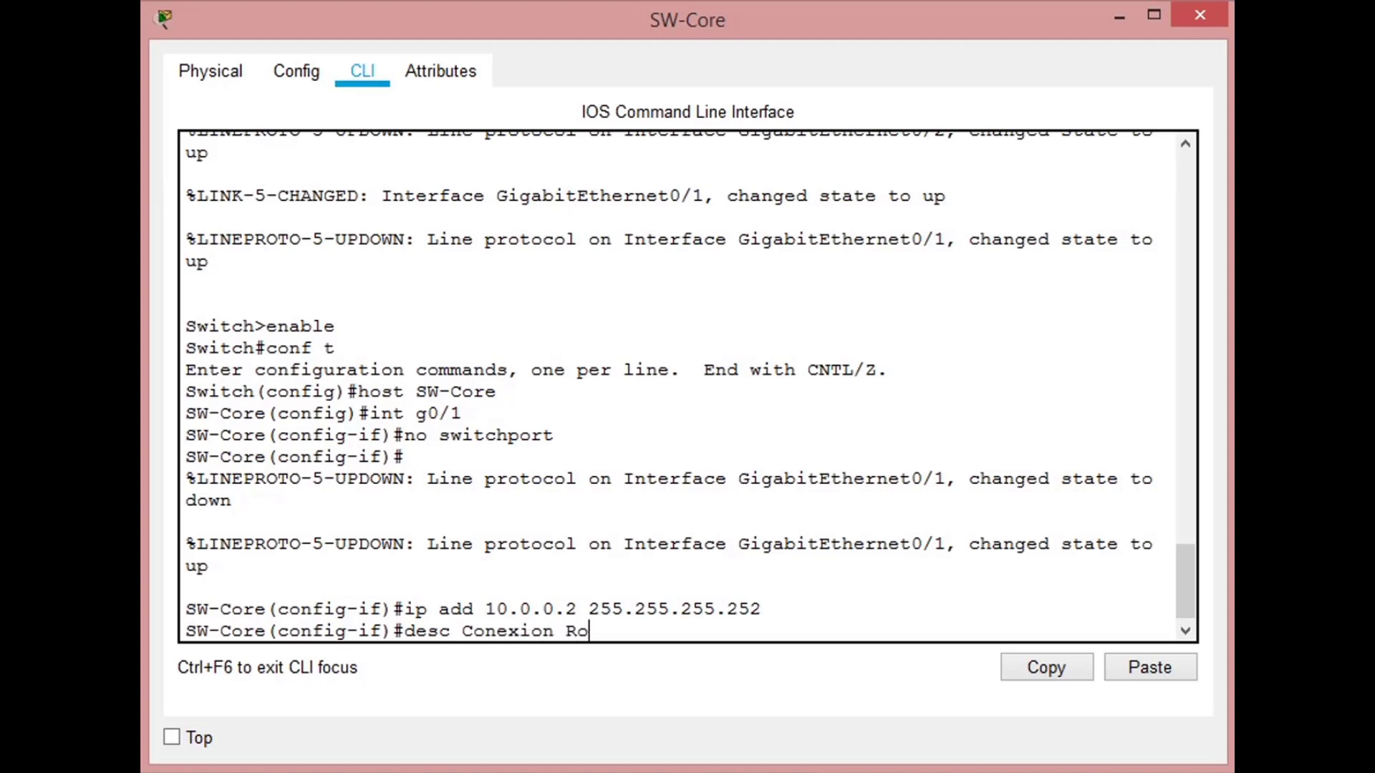
text(uter)
key(BackSpace)
key(BackSpace)
key(BackSpace)
key(BackSpace)
key(BackSpace)
key(BackSpace)
key(BackSpace)
text(_Router_WAN)
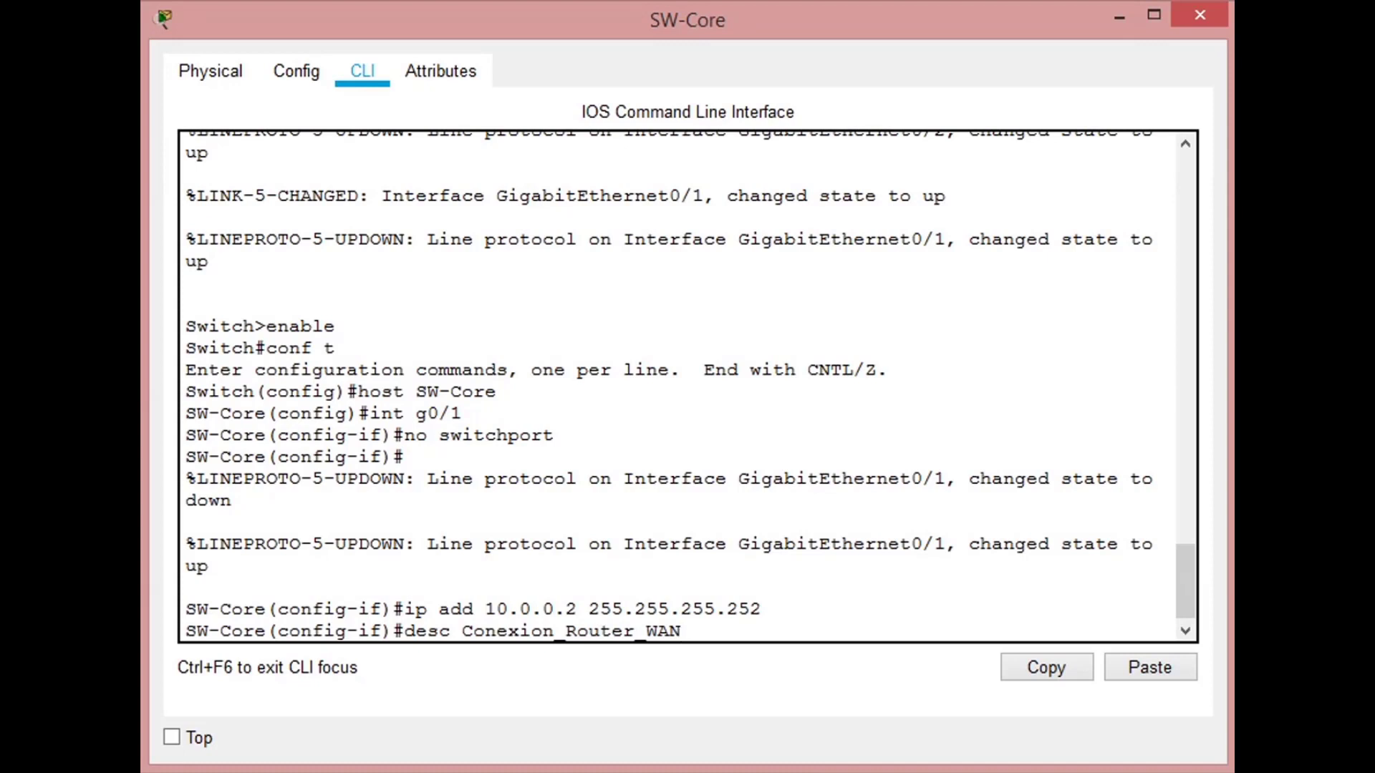
key(Return)
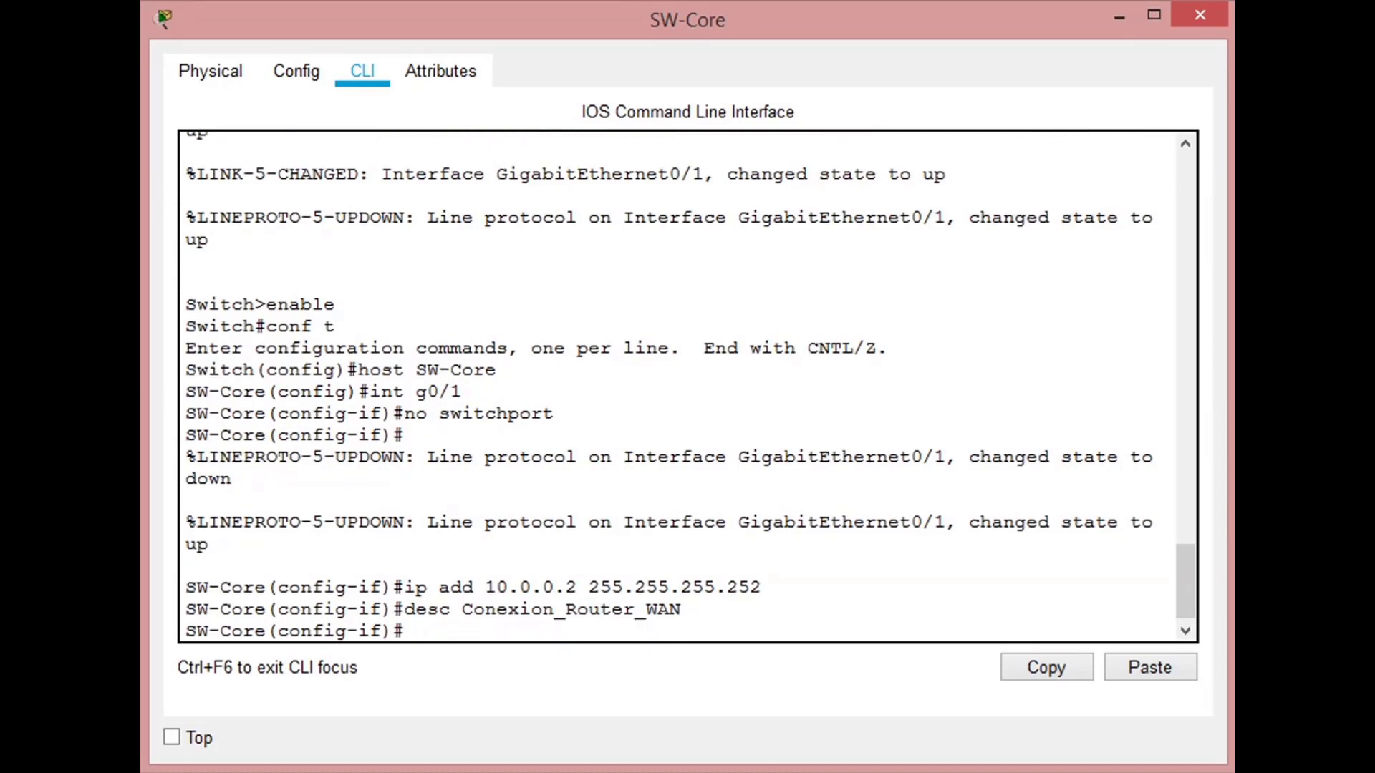
text(exit)
key(Return)
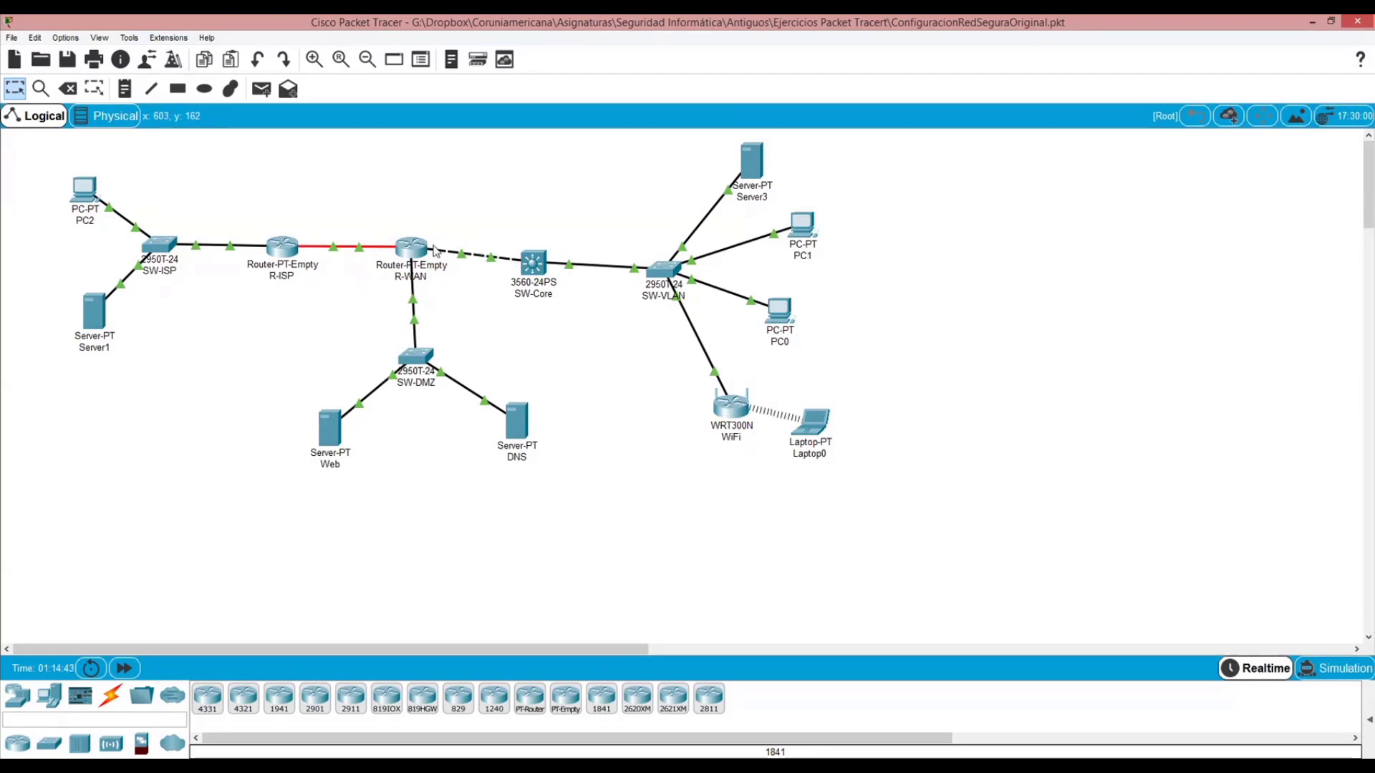
- Add a default route on SW-Core for 0.0.0.0 0.0.0.0 out through interface g0/1
mouse_move(436, 252)
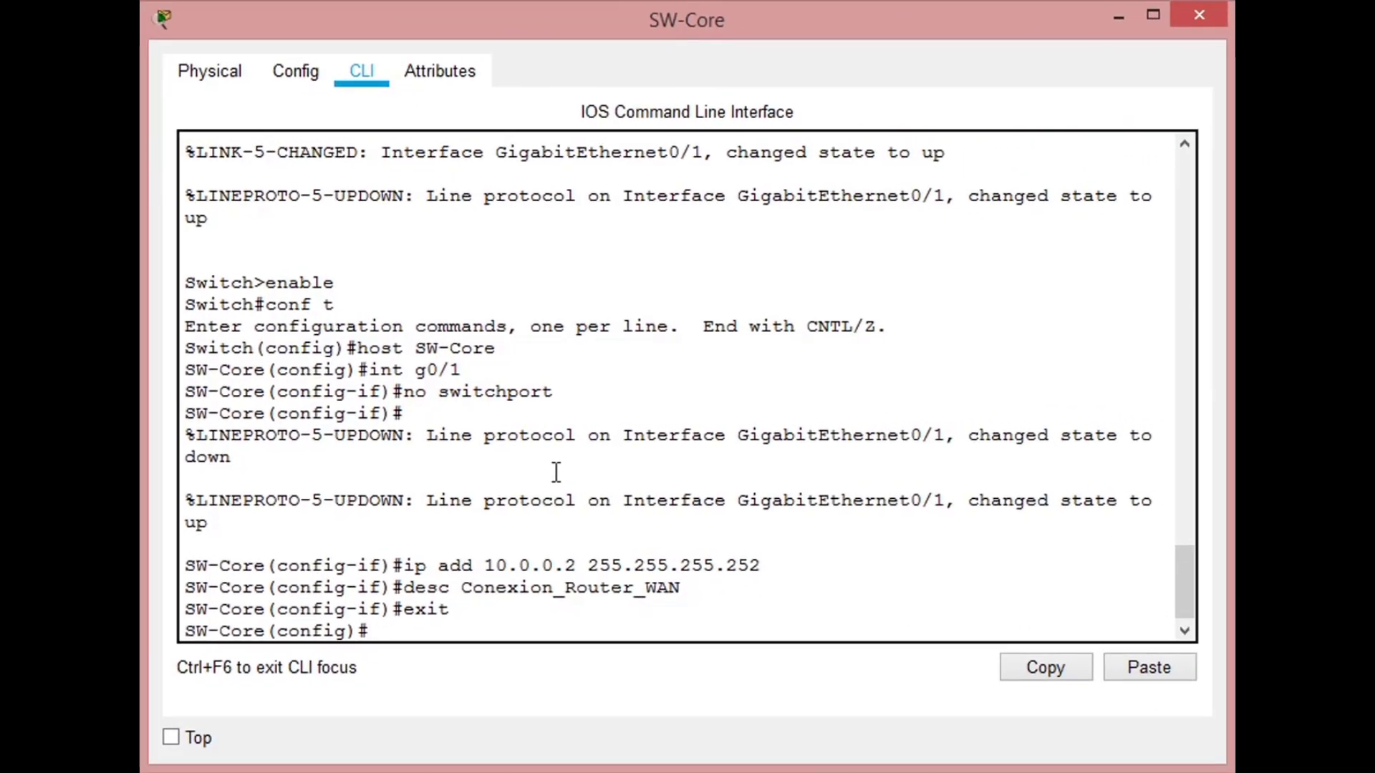
text(ip route 0.0.0.0)
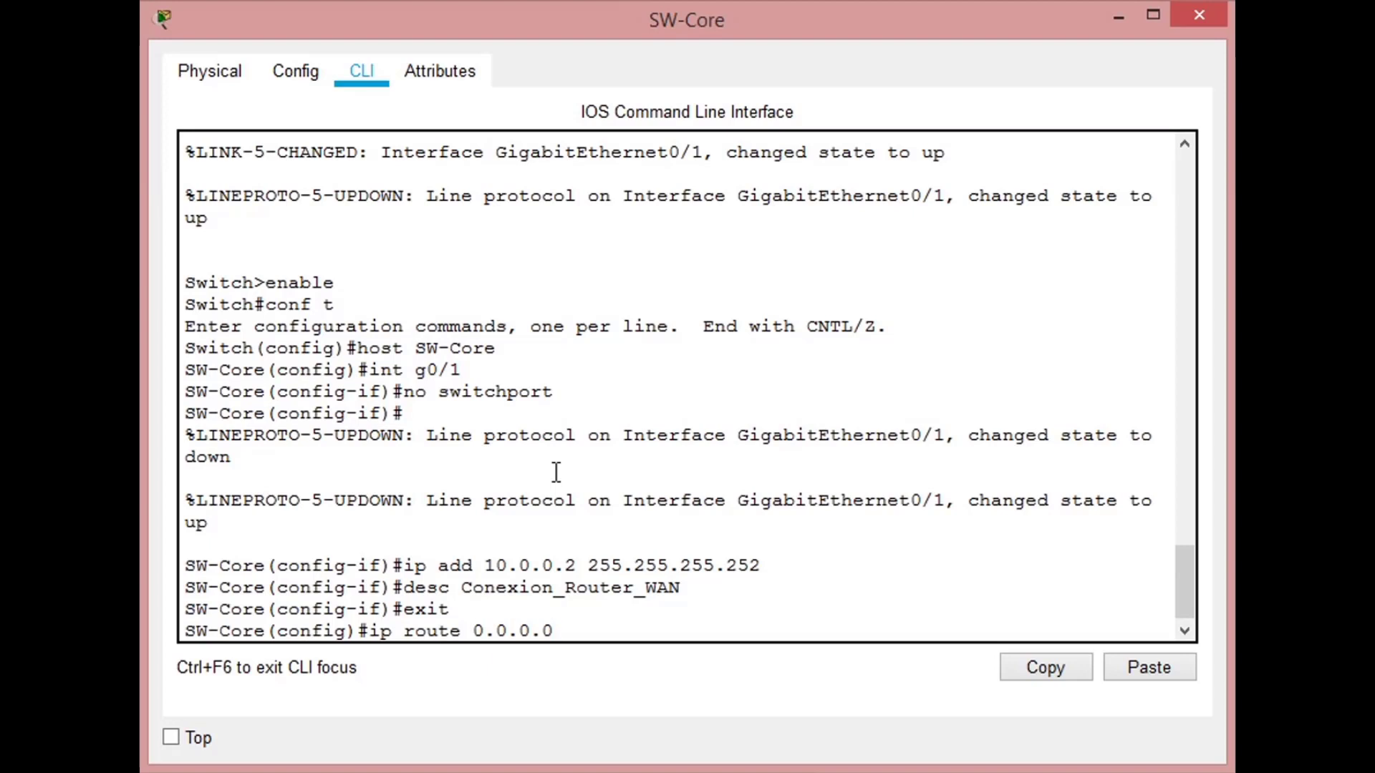
text( 0.0.0.0 g0/1)
key(Return)
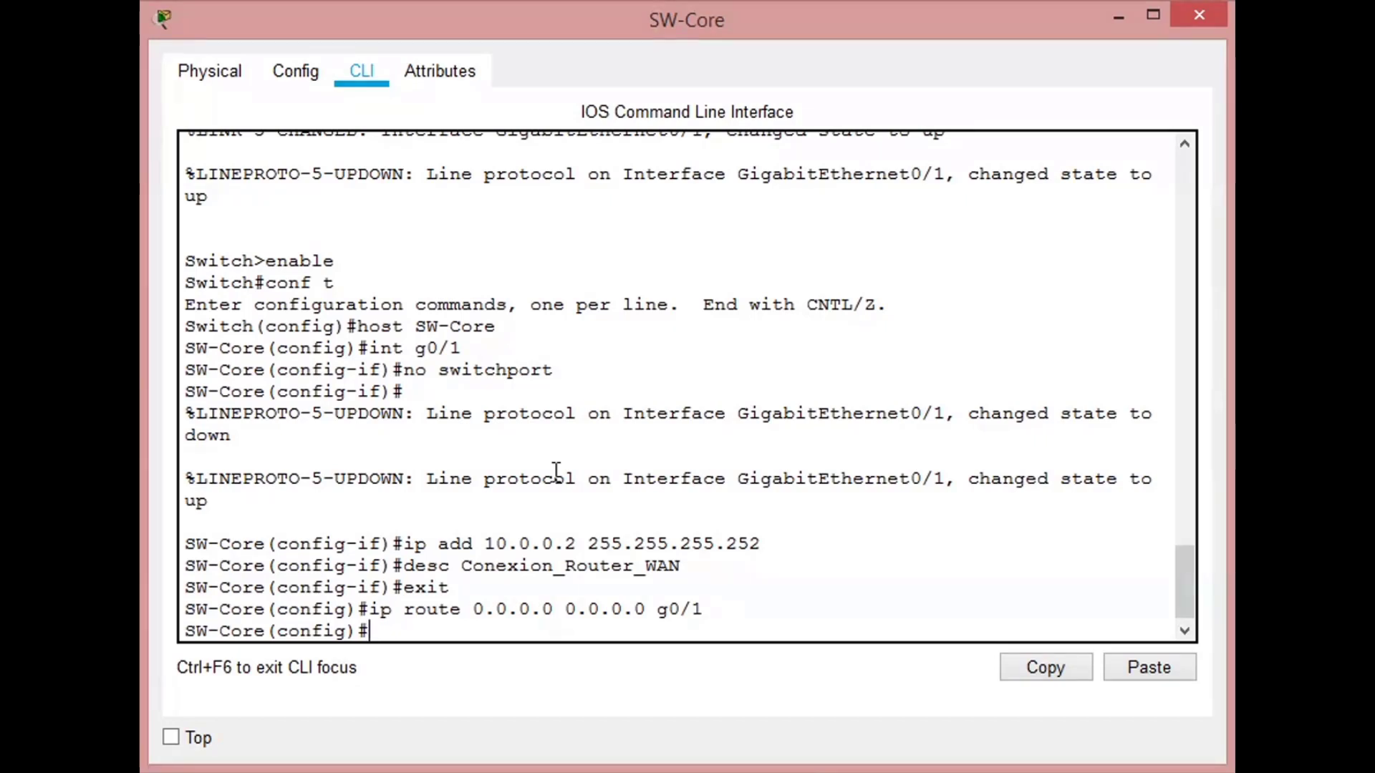
- Leave configuration mode and save SW-Core's configuration with write
text(e)
text(xit)
key(Return)
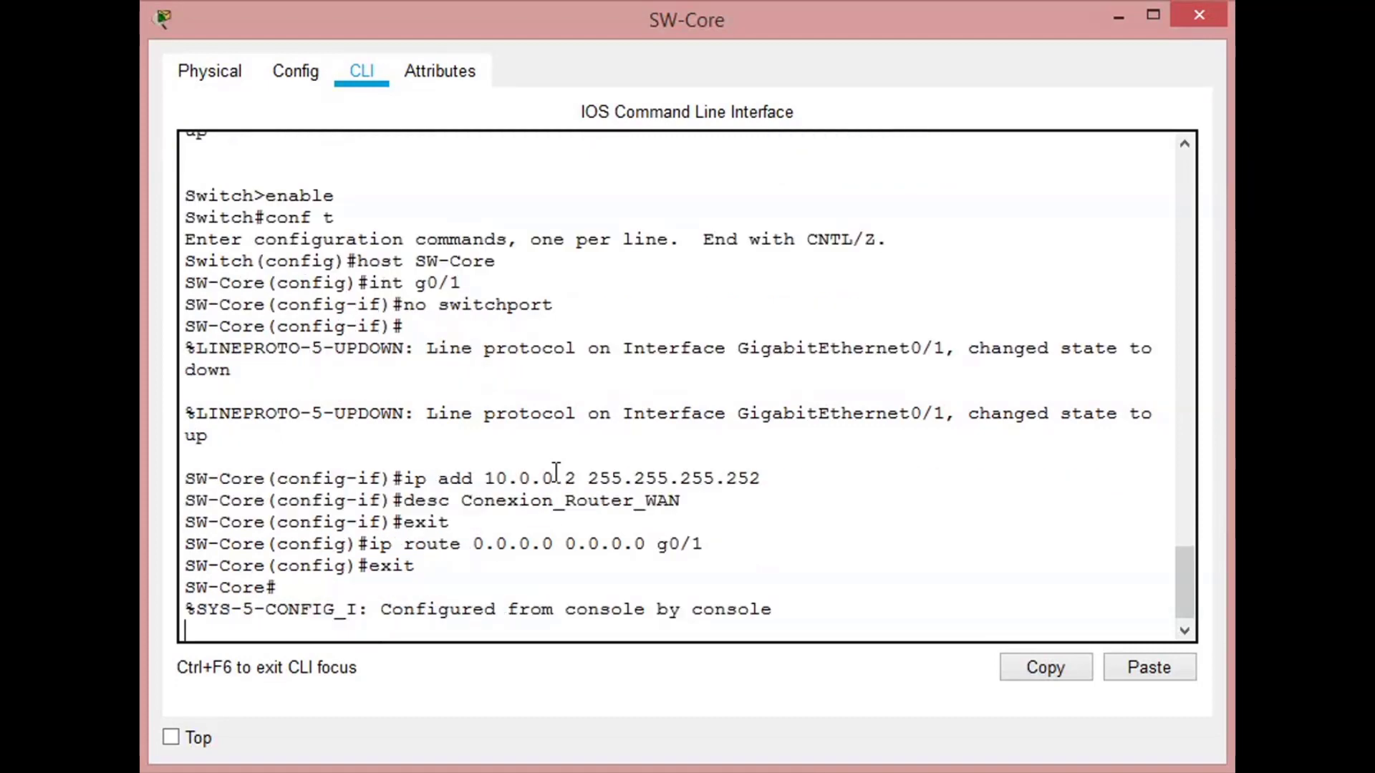
key(Return)
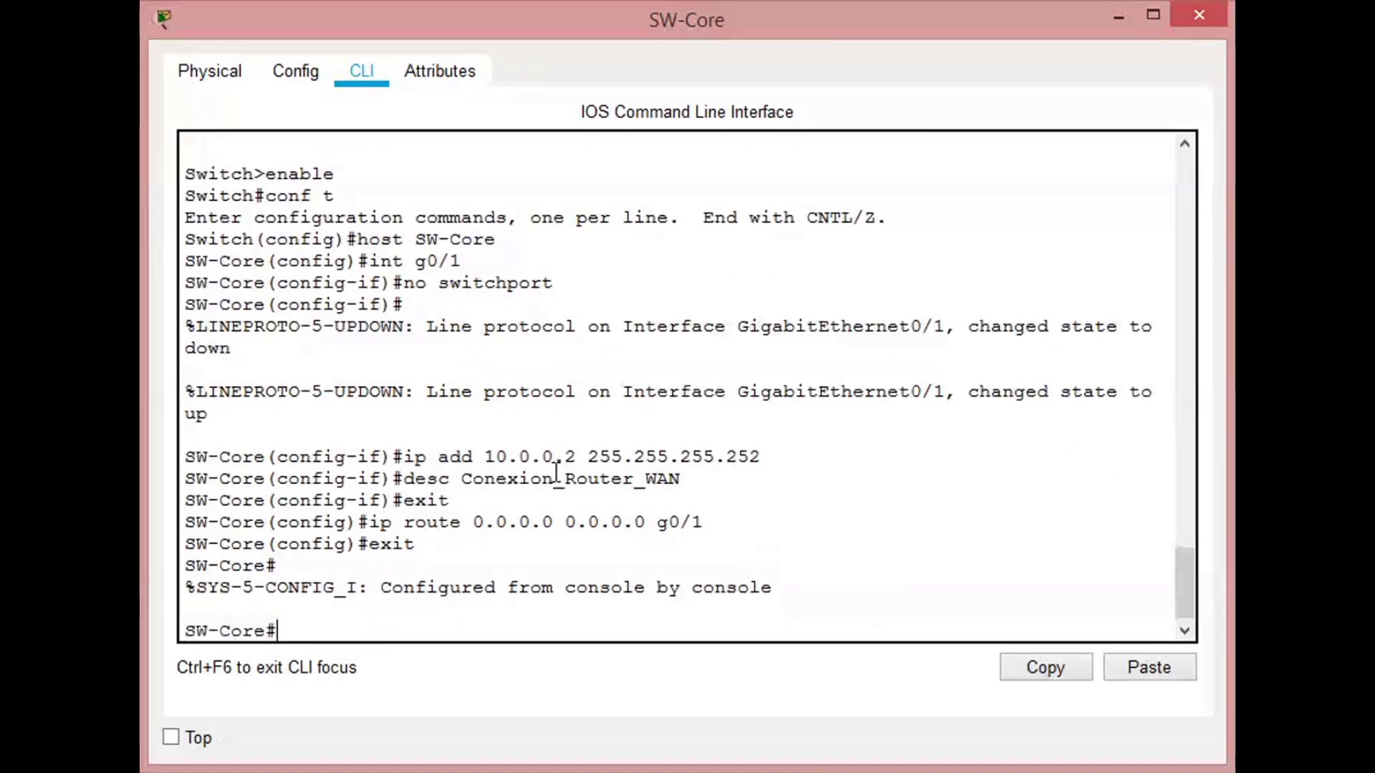
text(write)
key(Return)
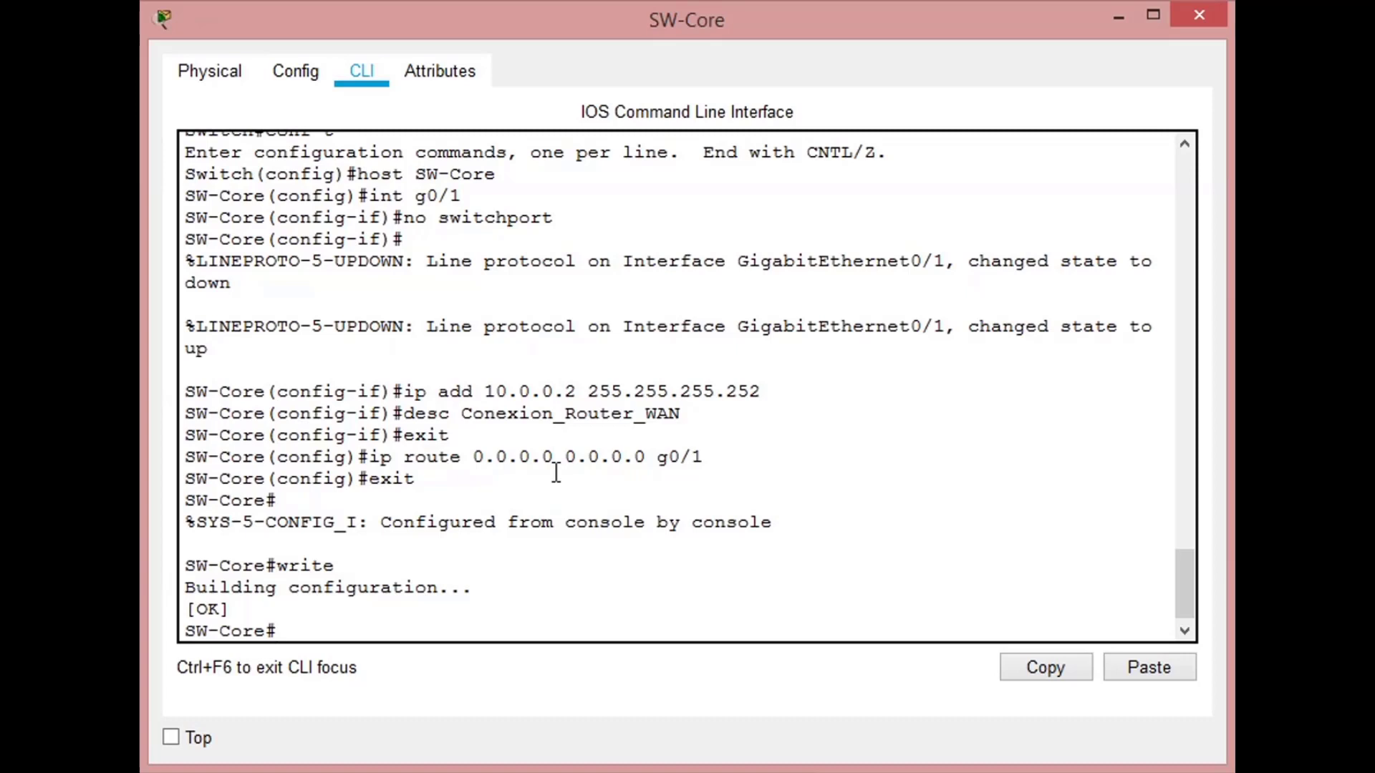
- Test connectivity from SW-Core to R-WAN by pinging 10.0.0.1 twice
text(ping 10.0)
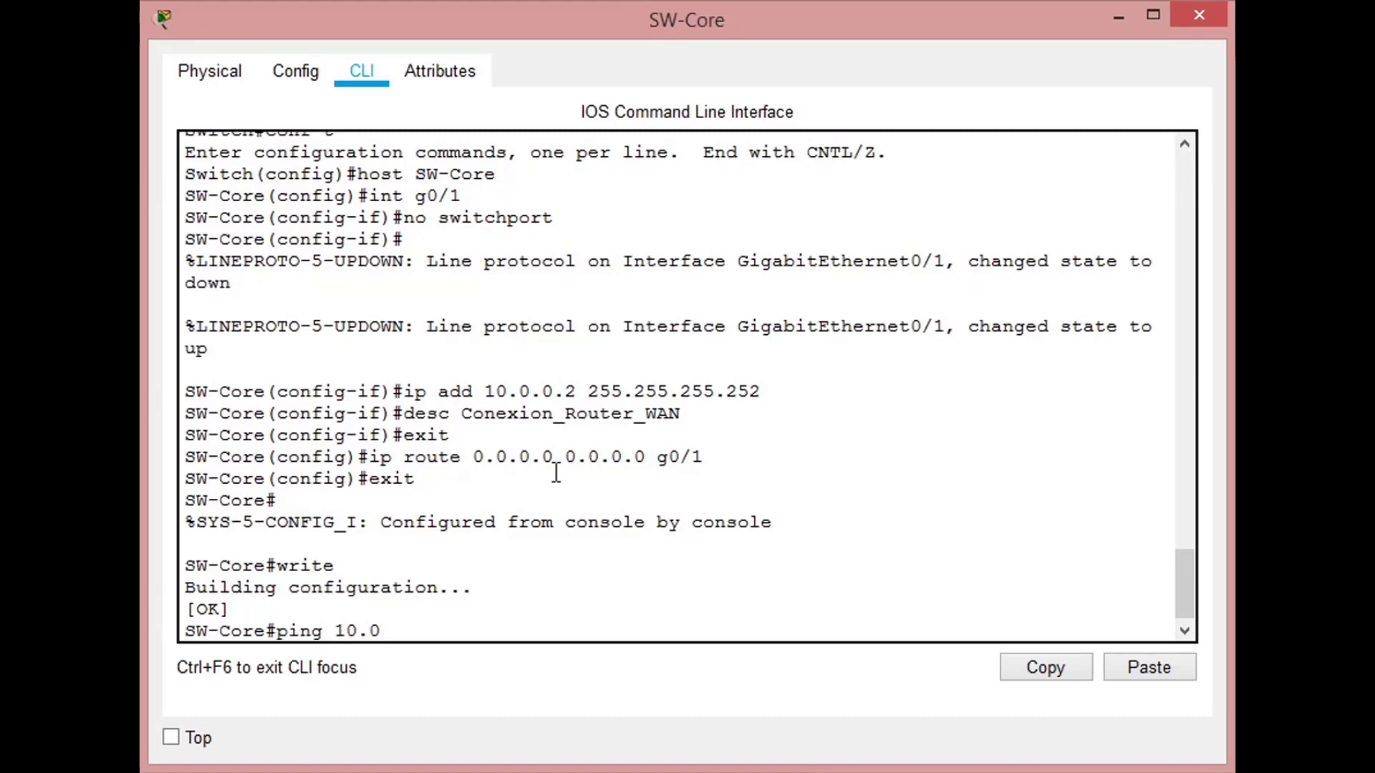
text(.0.1)
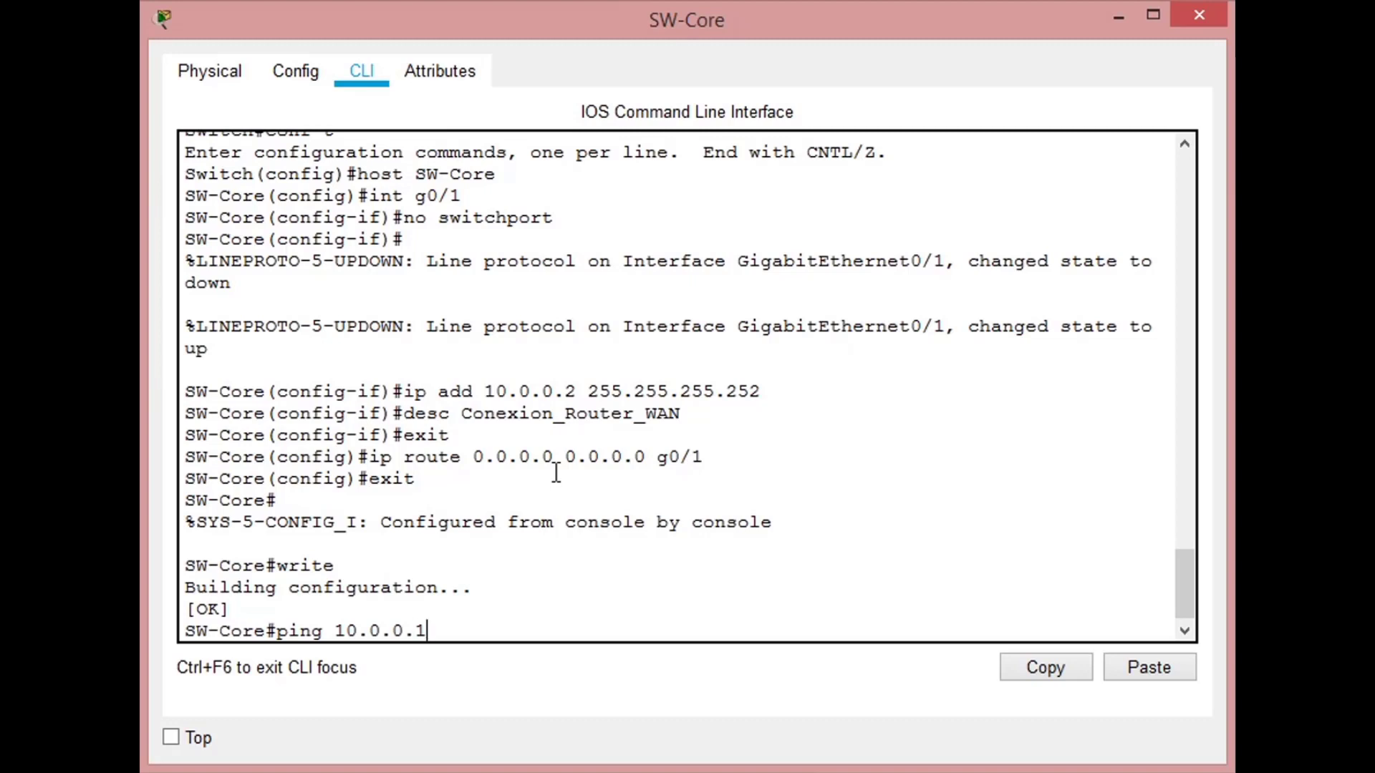
key(Return)
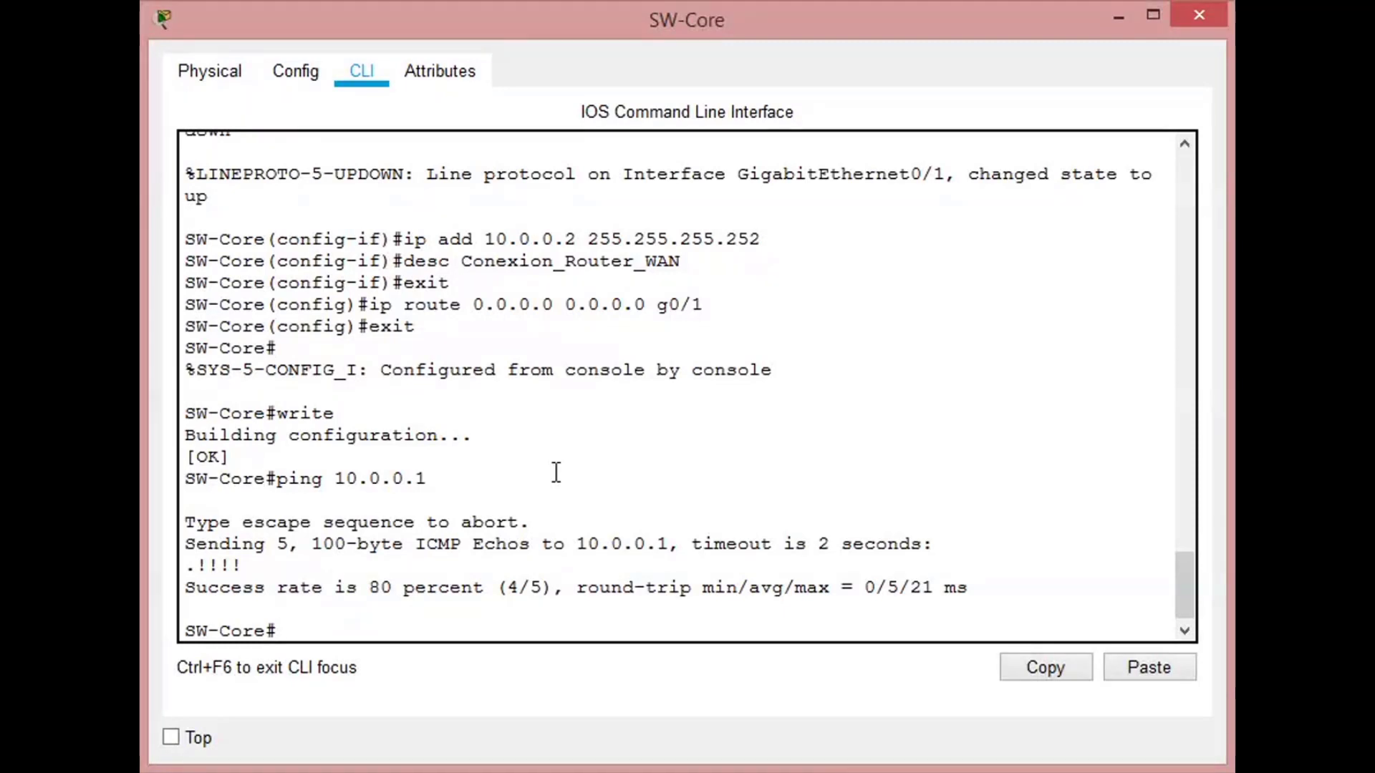
key(Up)
key(Return)
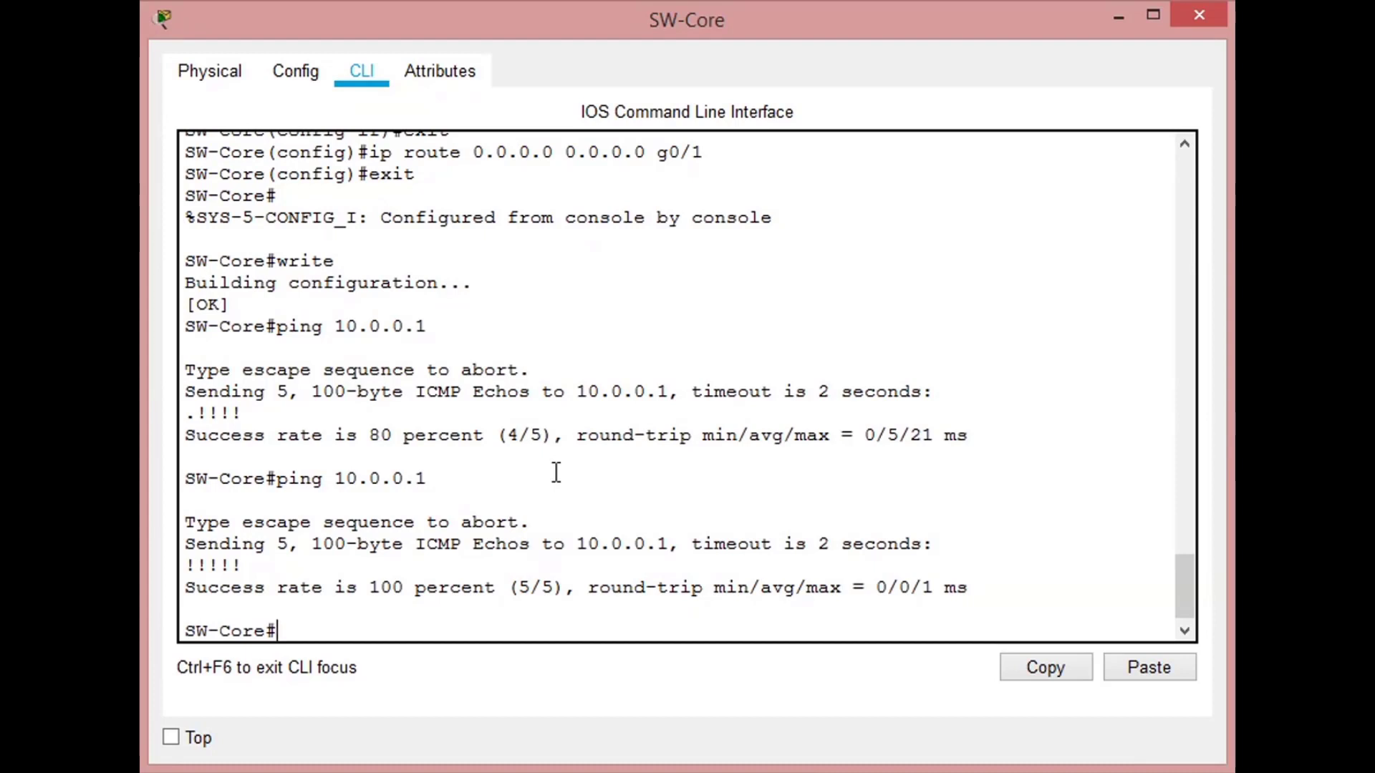
- Ping the DMZ gateway 192.168.0.1 from SW-Core
text(pin)
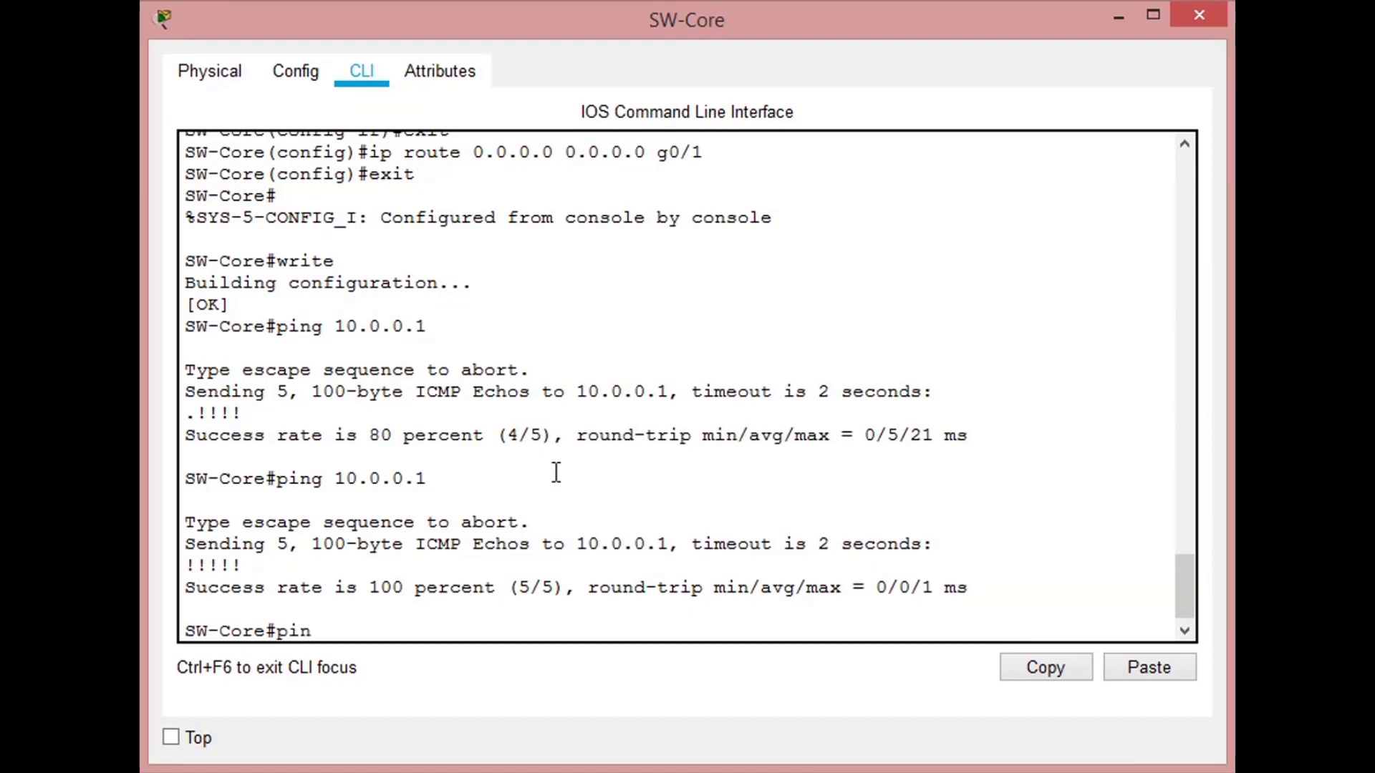
text(g 1)
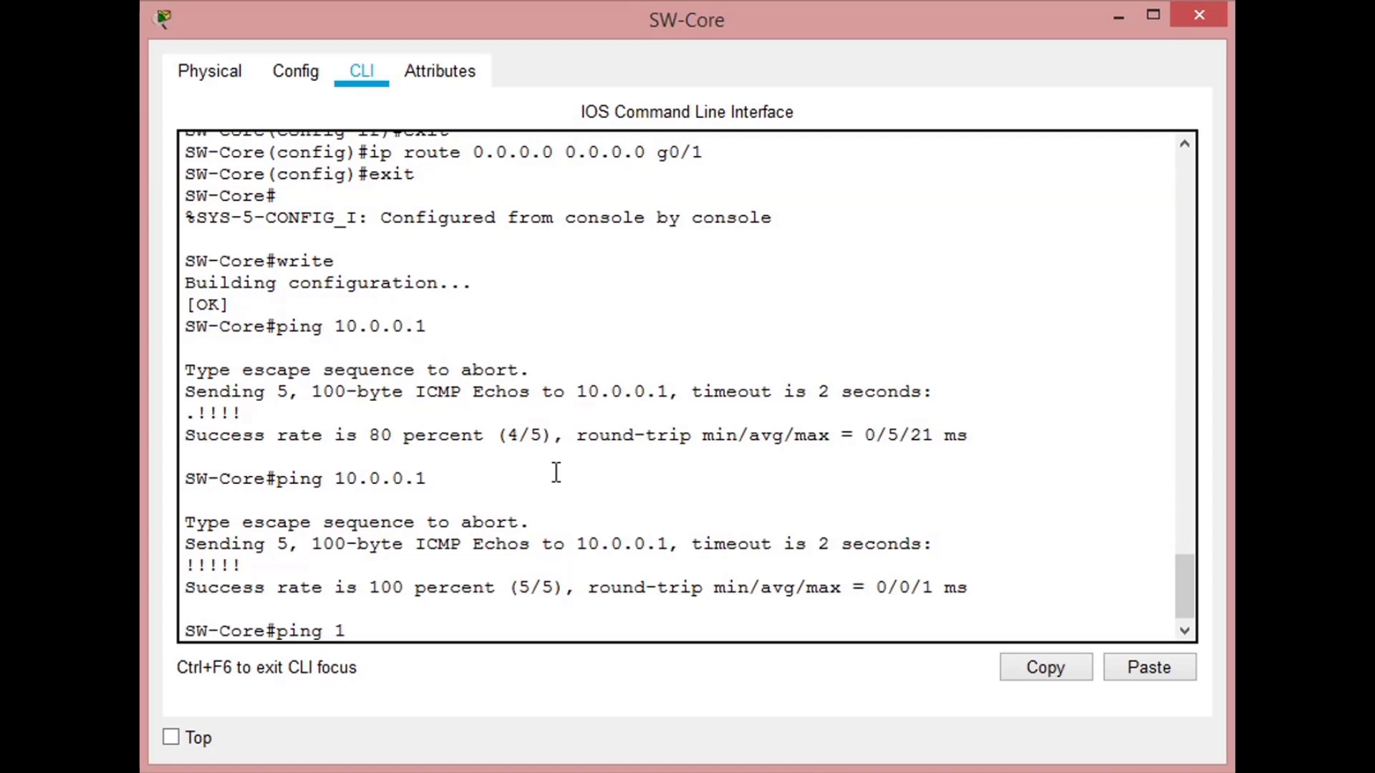
text(92.168.)
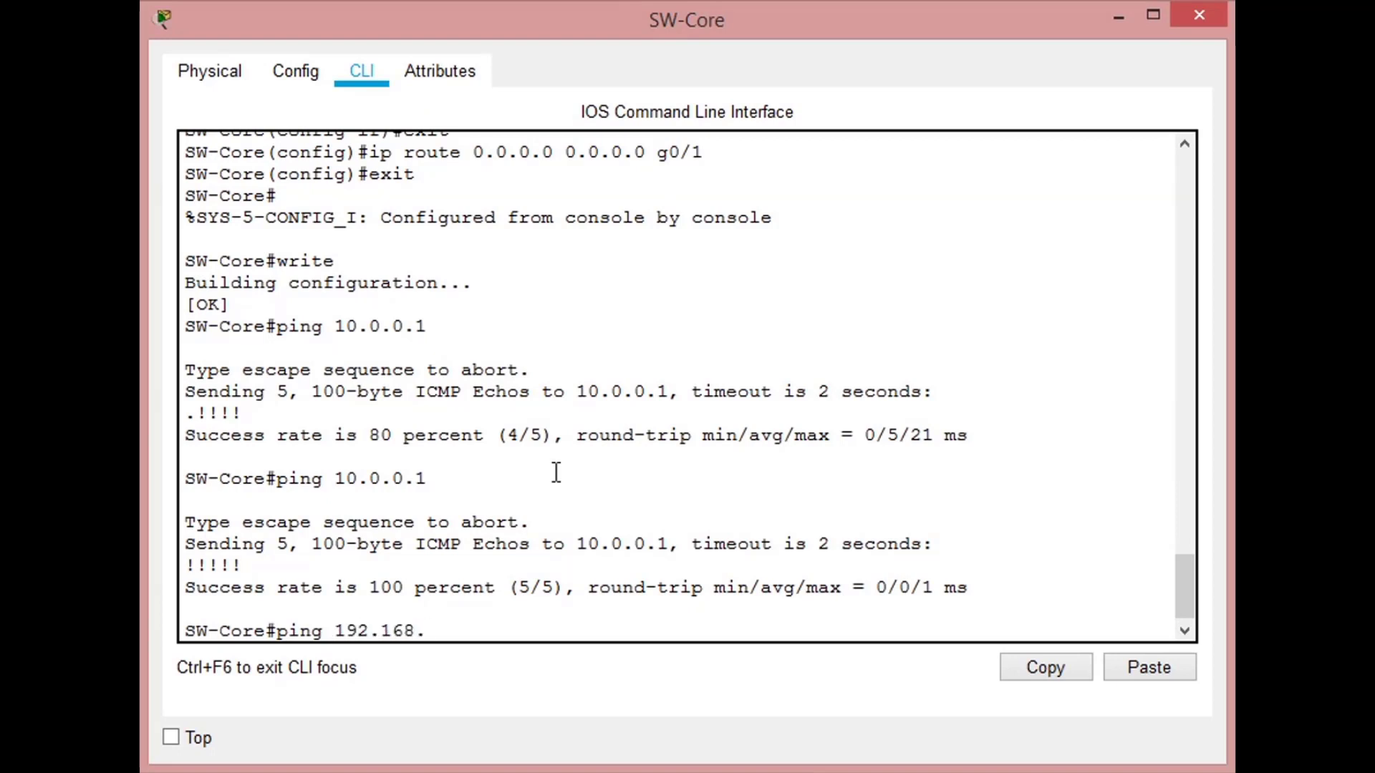
text(0.1)
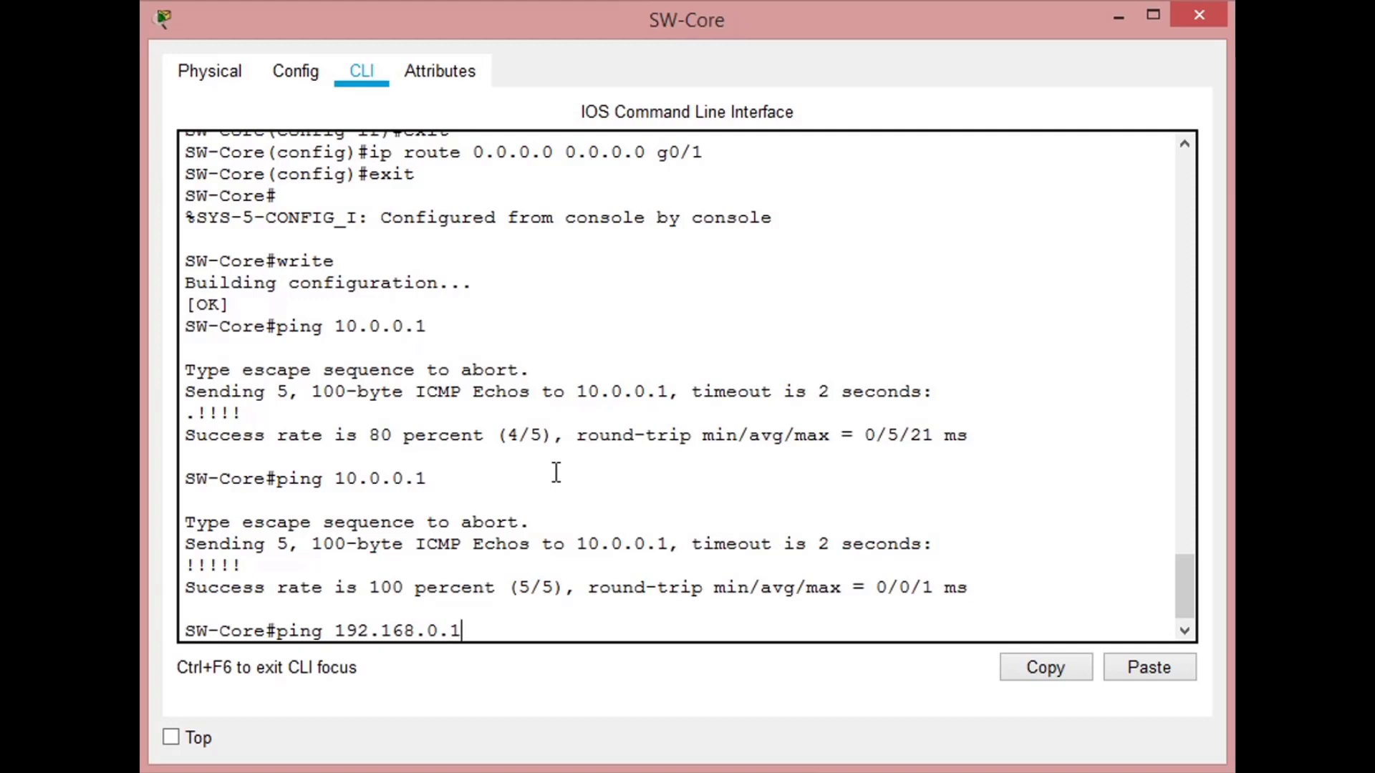
key(Return)
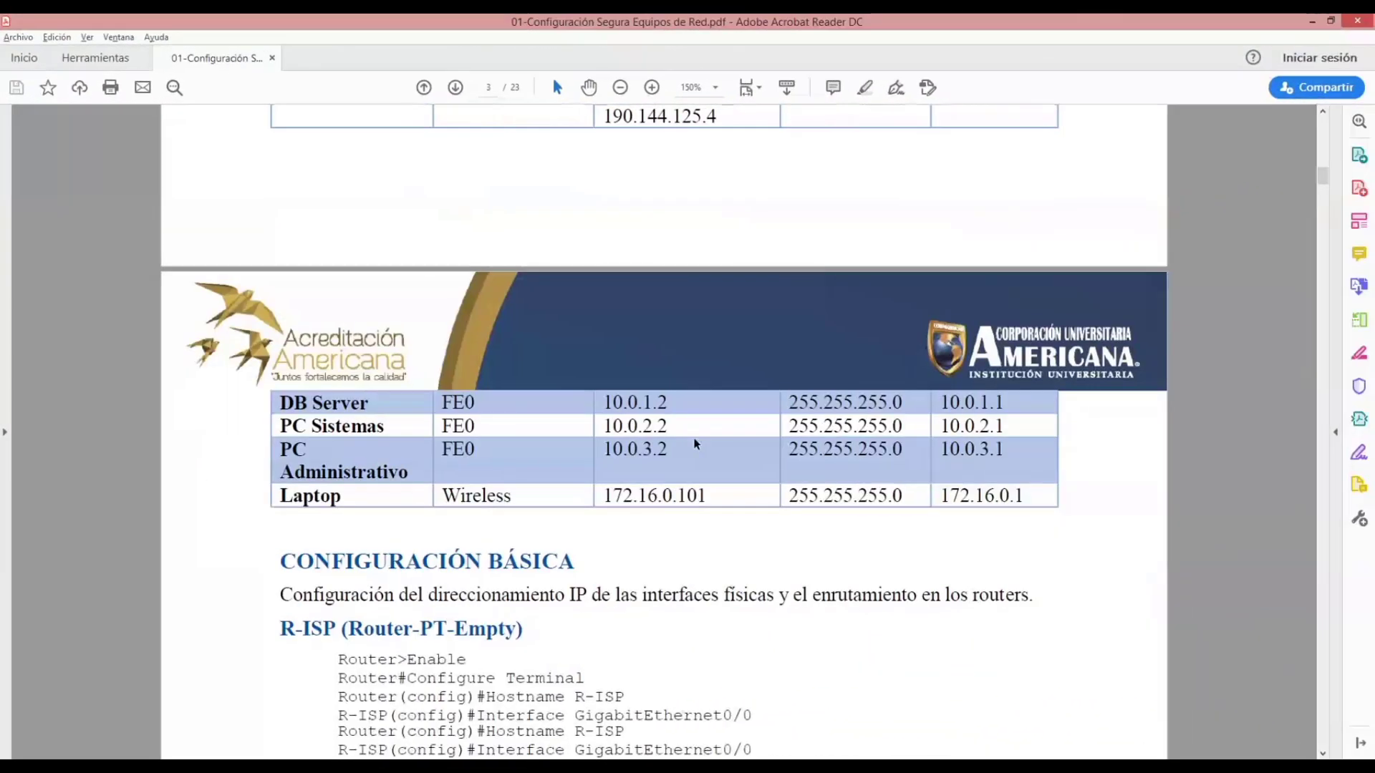
- Switch to the guide PDF in Acrobat Reader and go past the SW-Core commands to the advanced configuration section on VLANs
scroll(694, 444, down, 3)
scroll(694, 444, down, 10)
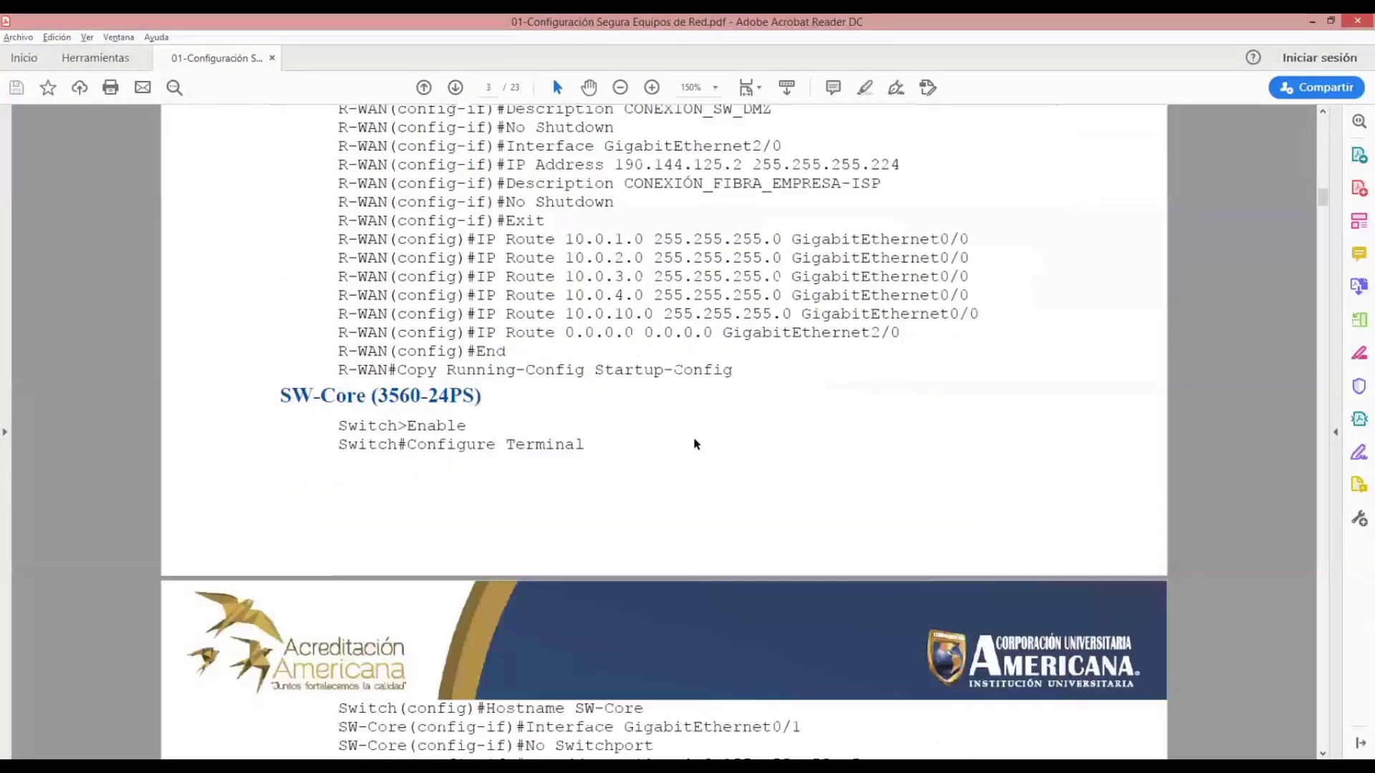
scroll(694, 444, down, 9)
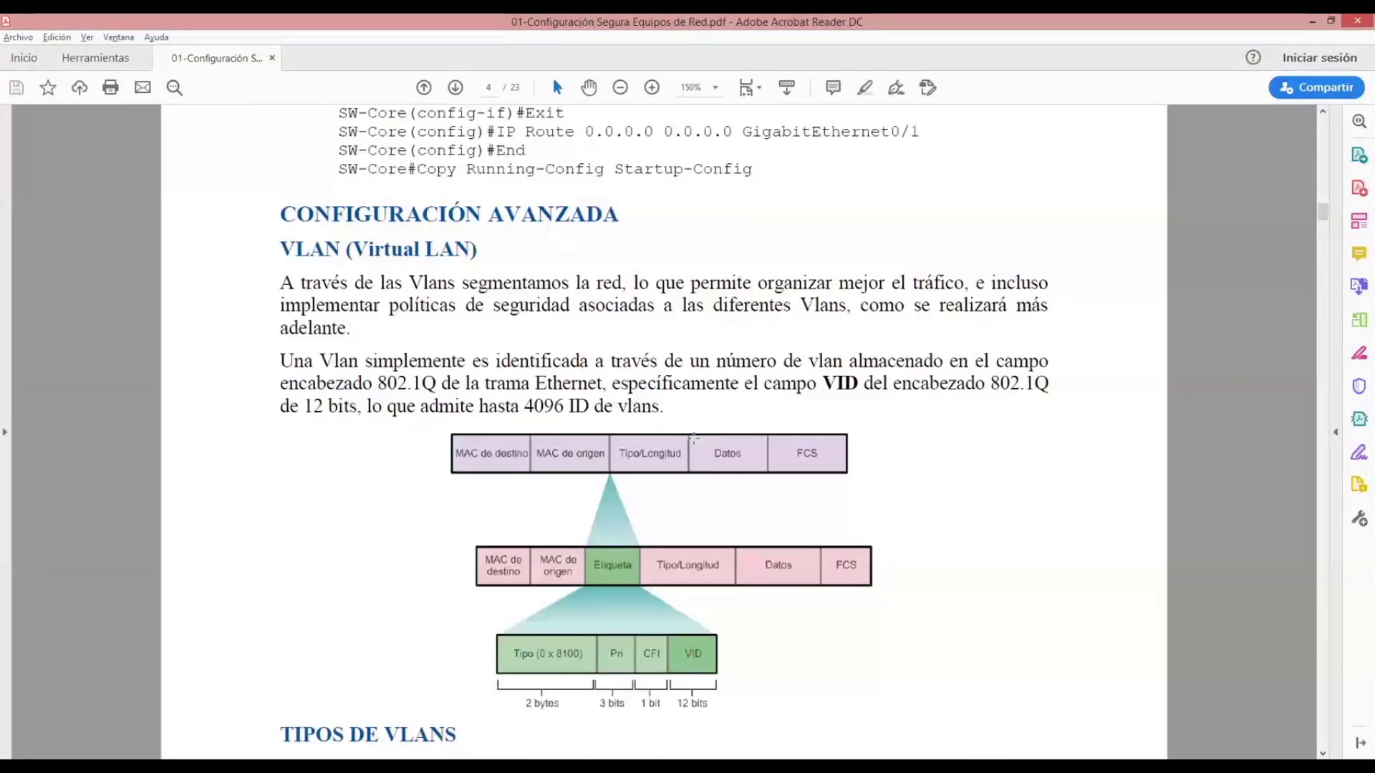
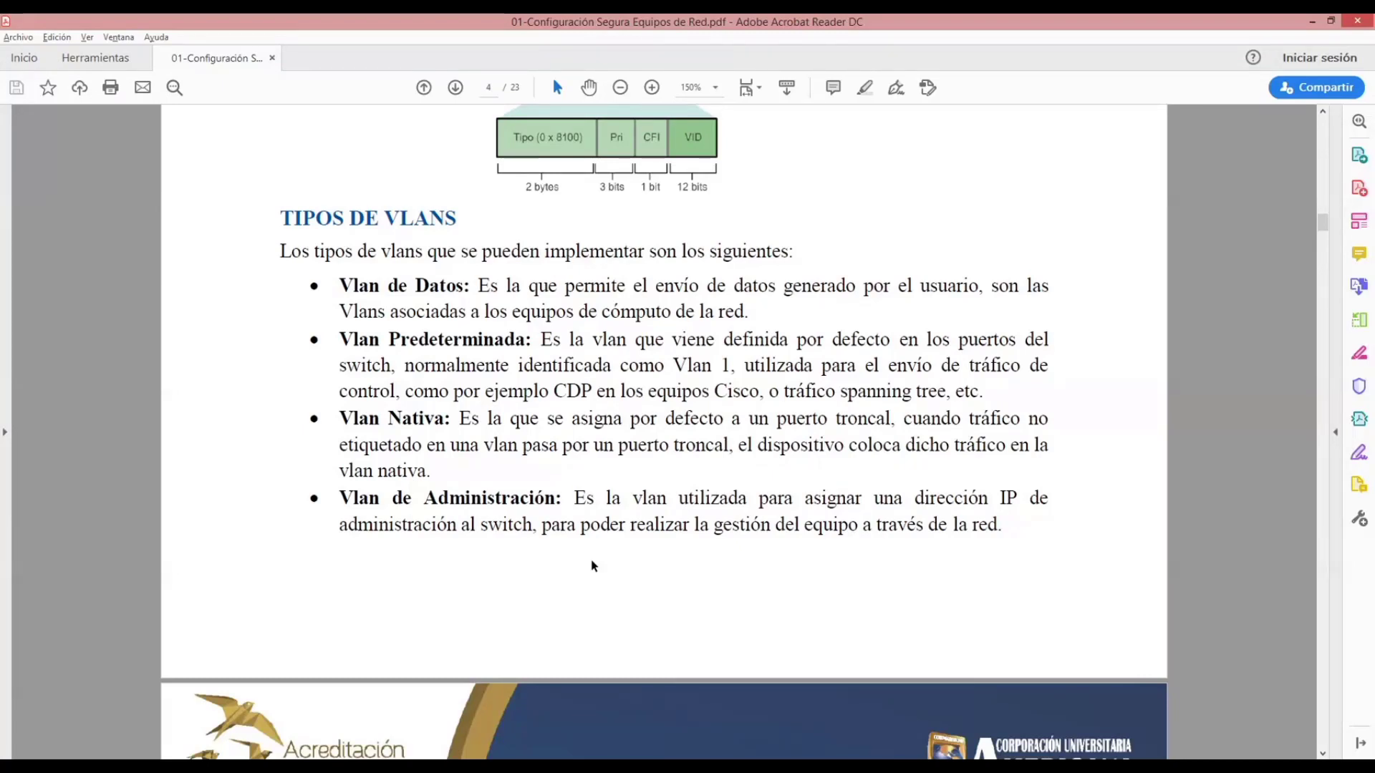
- Read the guide's VLAN types and port configuration modes, continuing to the start of the SW-Core (3560-24PS) VLAN section
scroll(593, 566, down, 6)
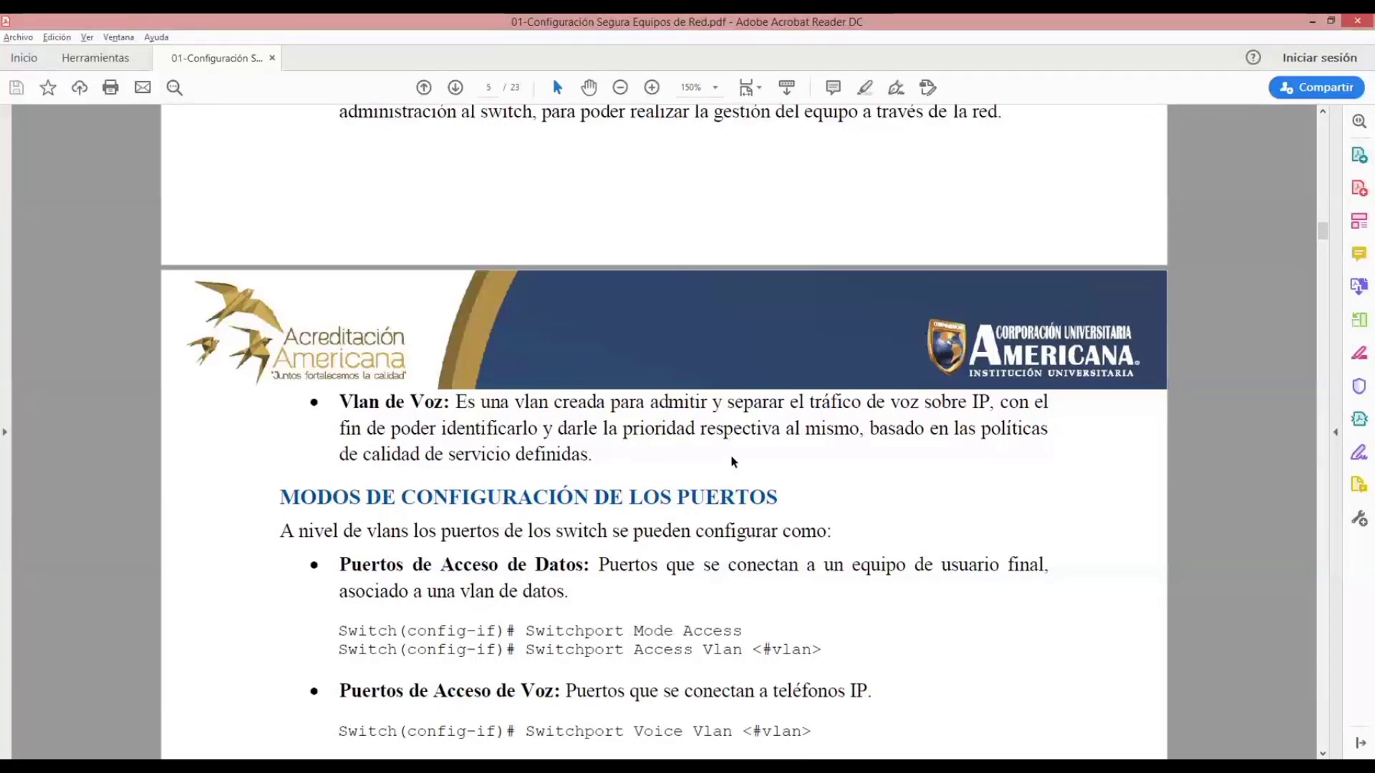
scroll(733, 462, down, 3)
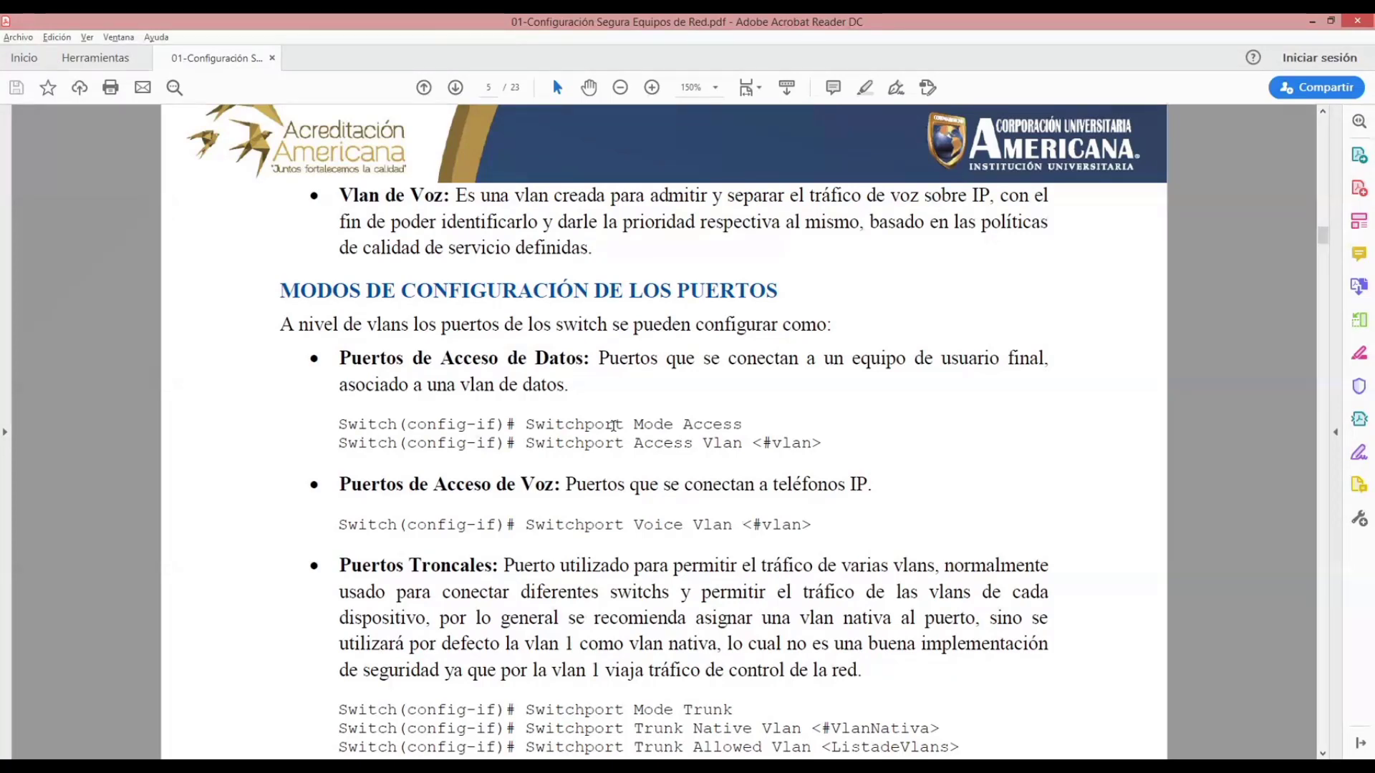
scroll(613, 425, down, 5)
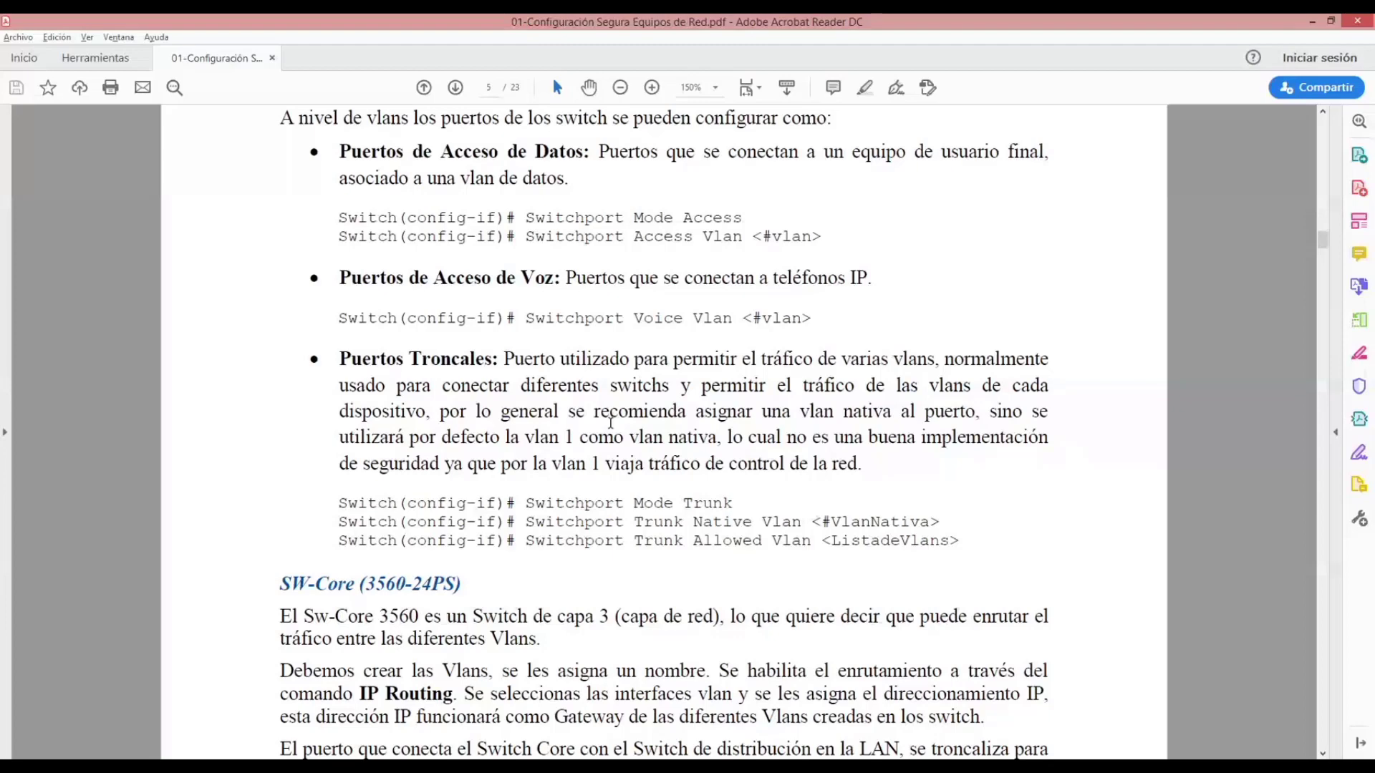
scroll(610, 423, down, 2)
scroll(611, 422, down, 2)
scroll(611, 423, down, 7)
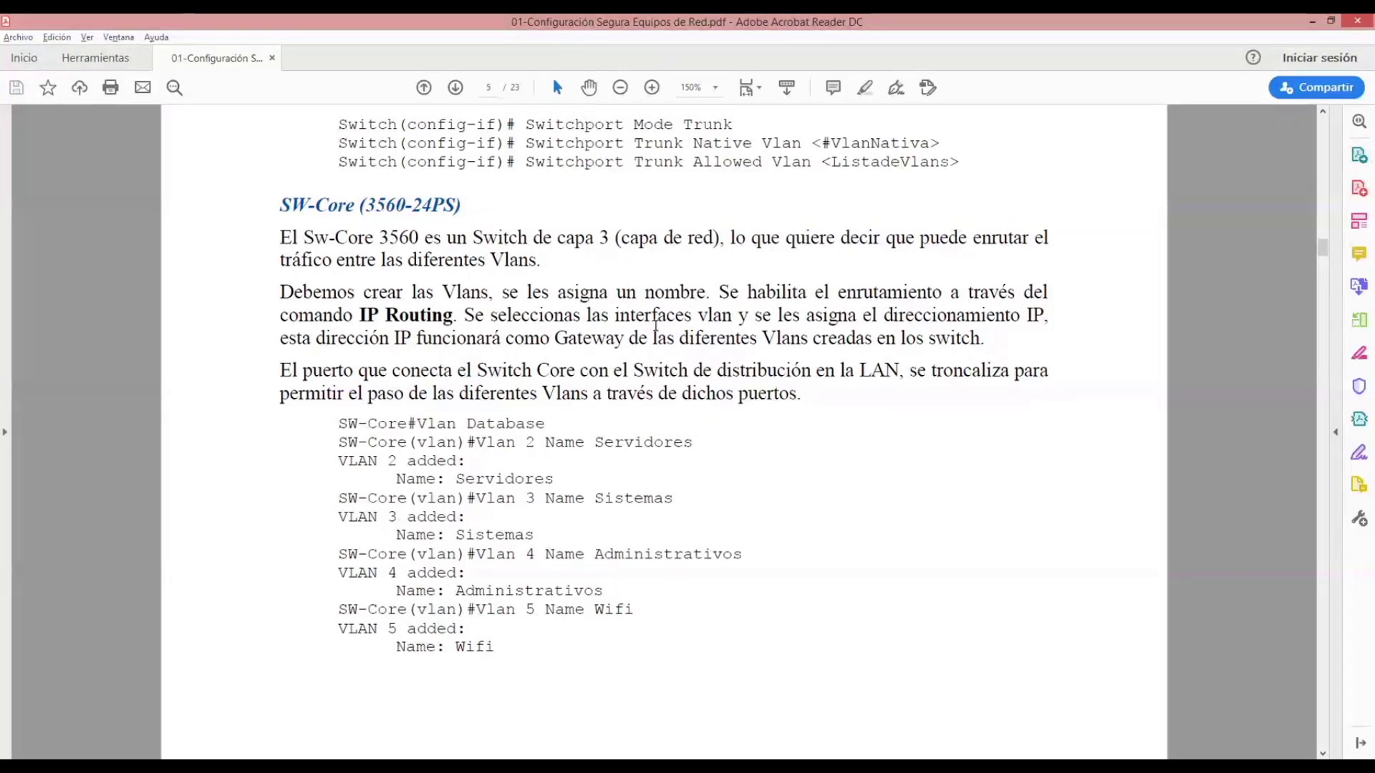
- Go back to the network map near the start of the guide and examine the topology and subnet addressing
scroll(696, 424, up, 10)
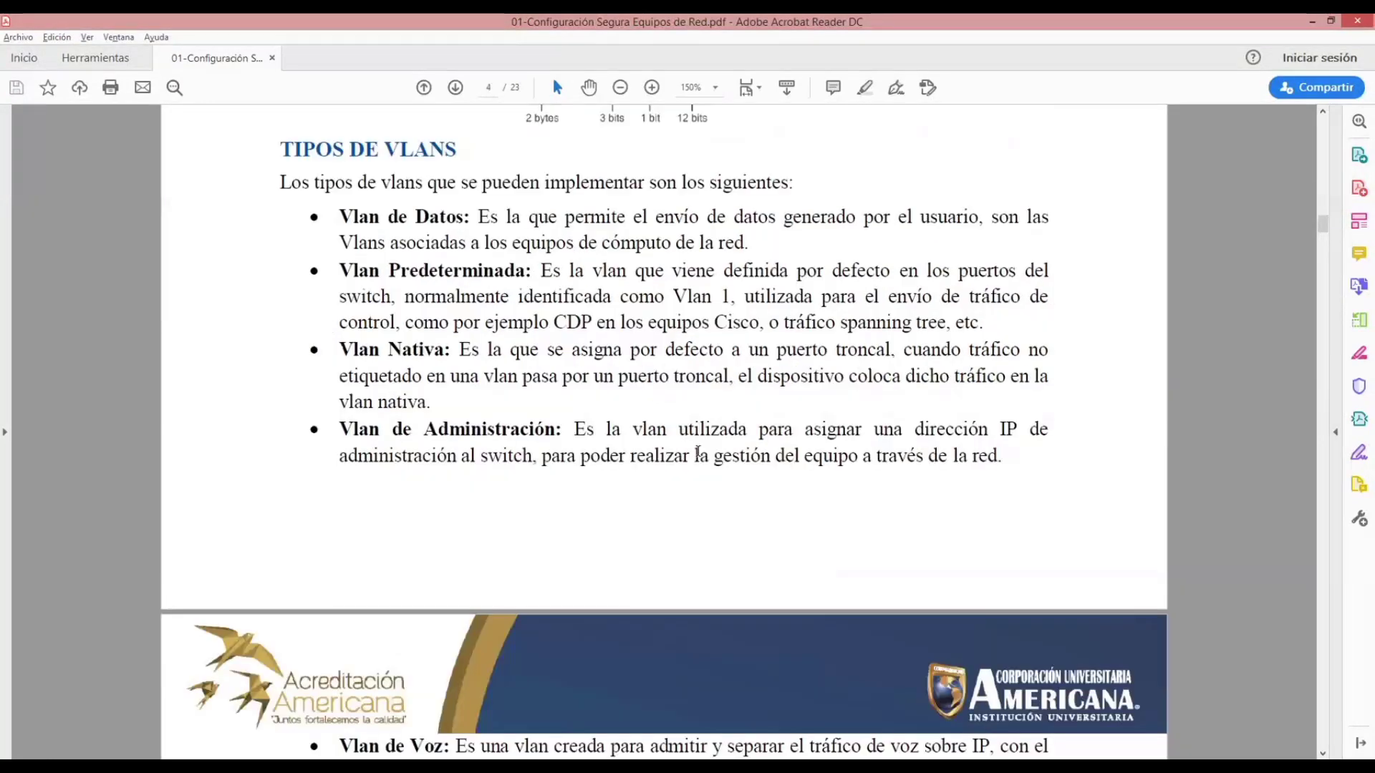
scroll(697, 452, up, 8)
scroll(696, 453, up, 20)
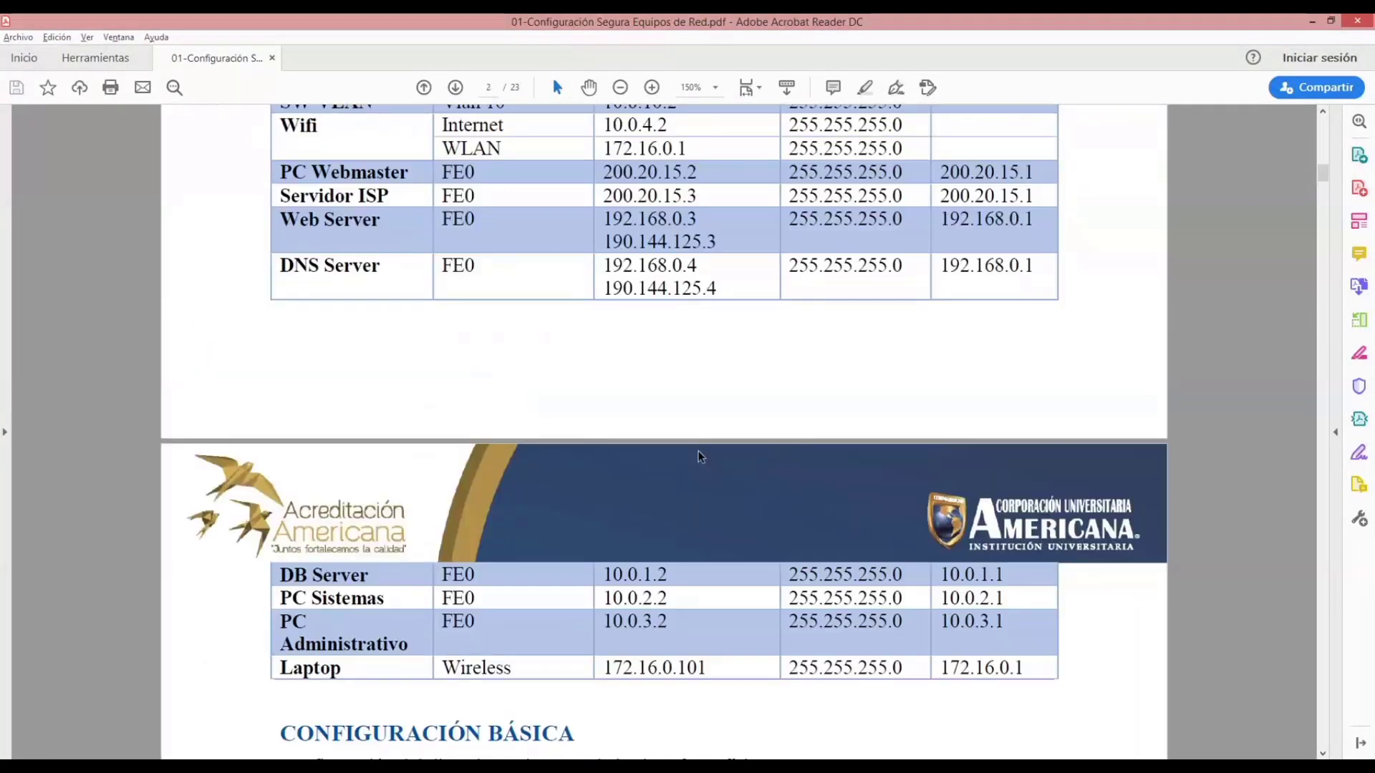
scroll(698, 451, down, 2)
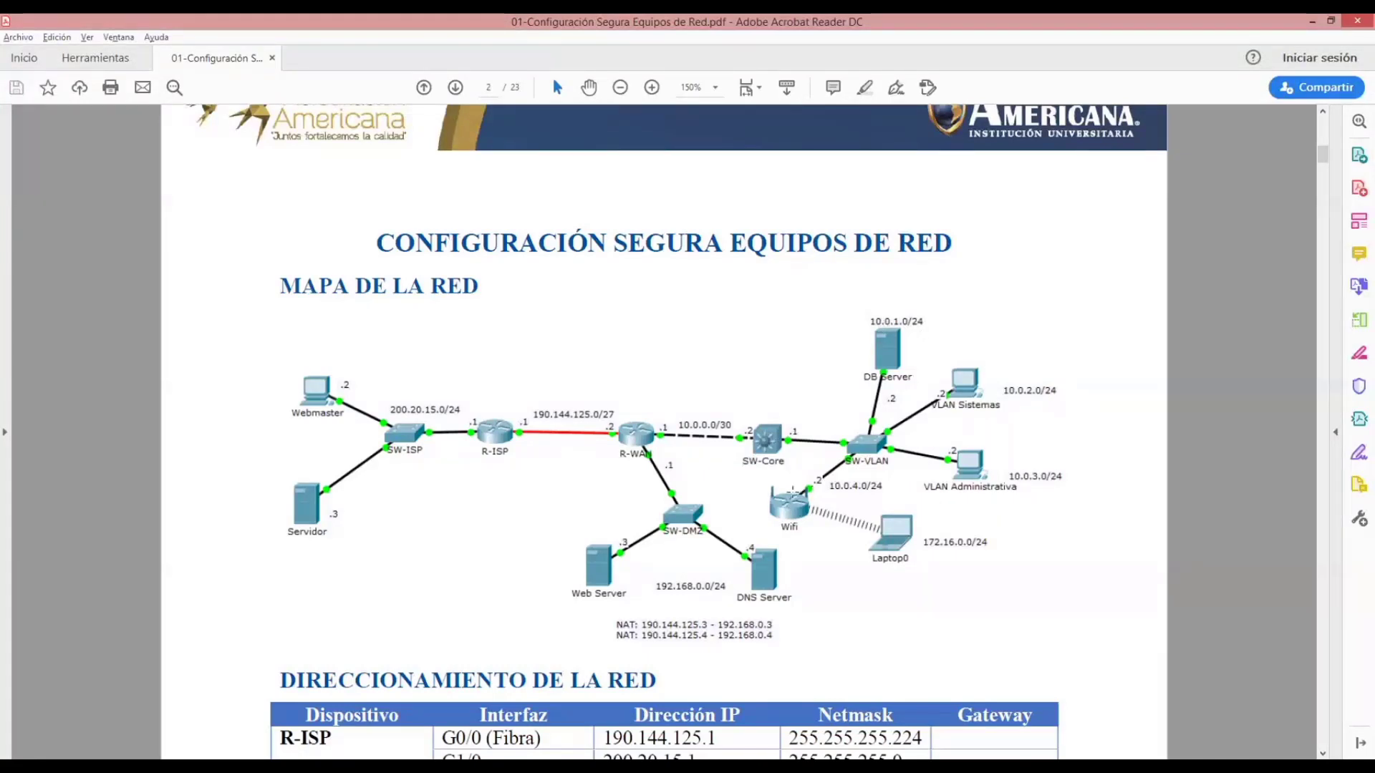
- Return to the advanced SW-Core section of the guide and read the commands that create and name the VLANs
scroll(792, 493, down, 15)
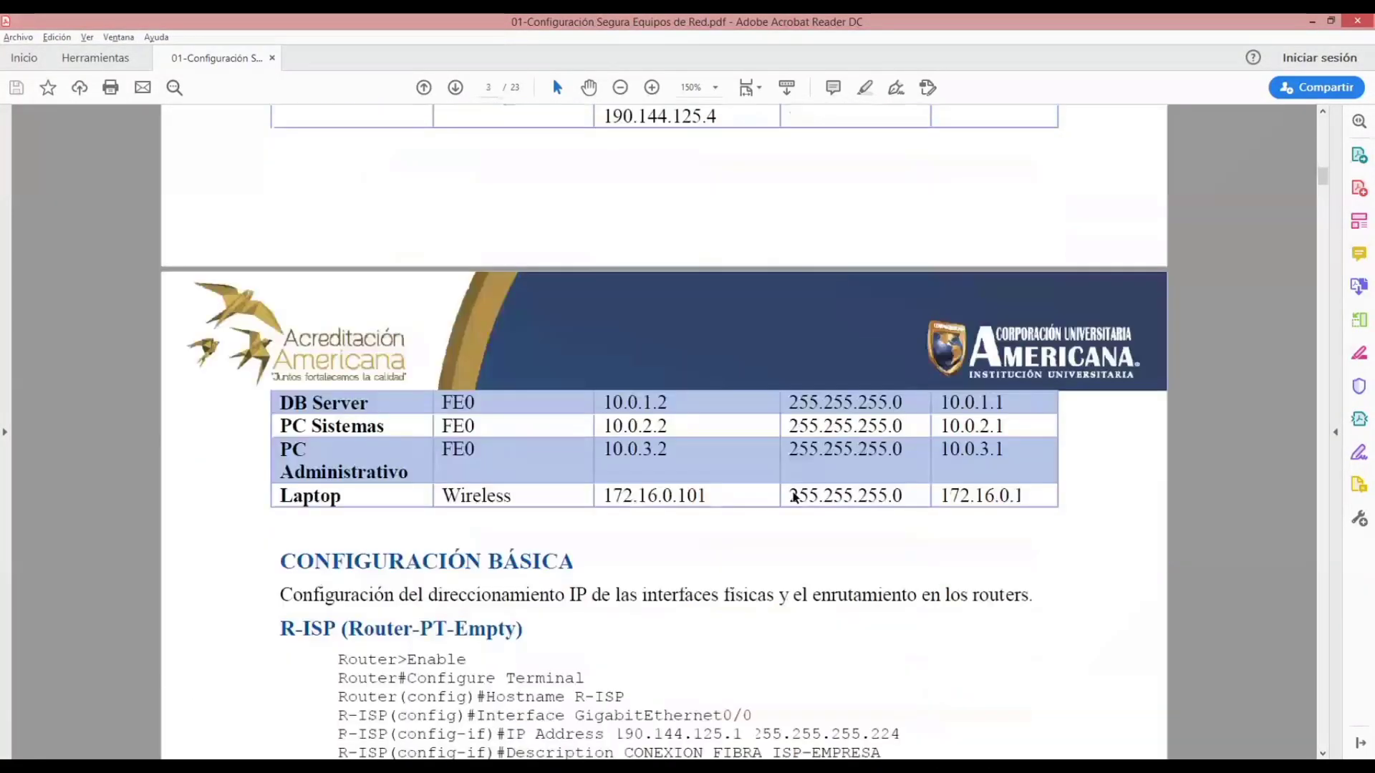
scroll(792, 493, down, 10)
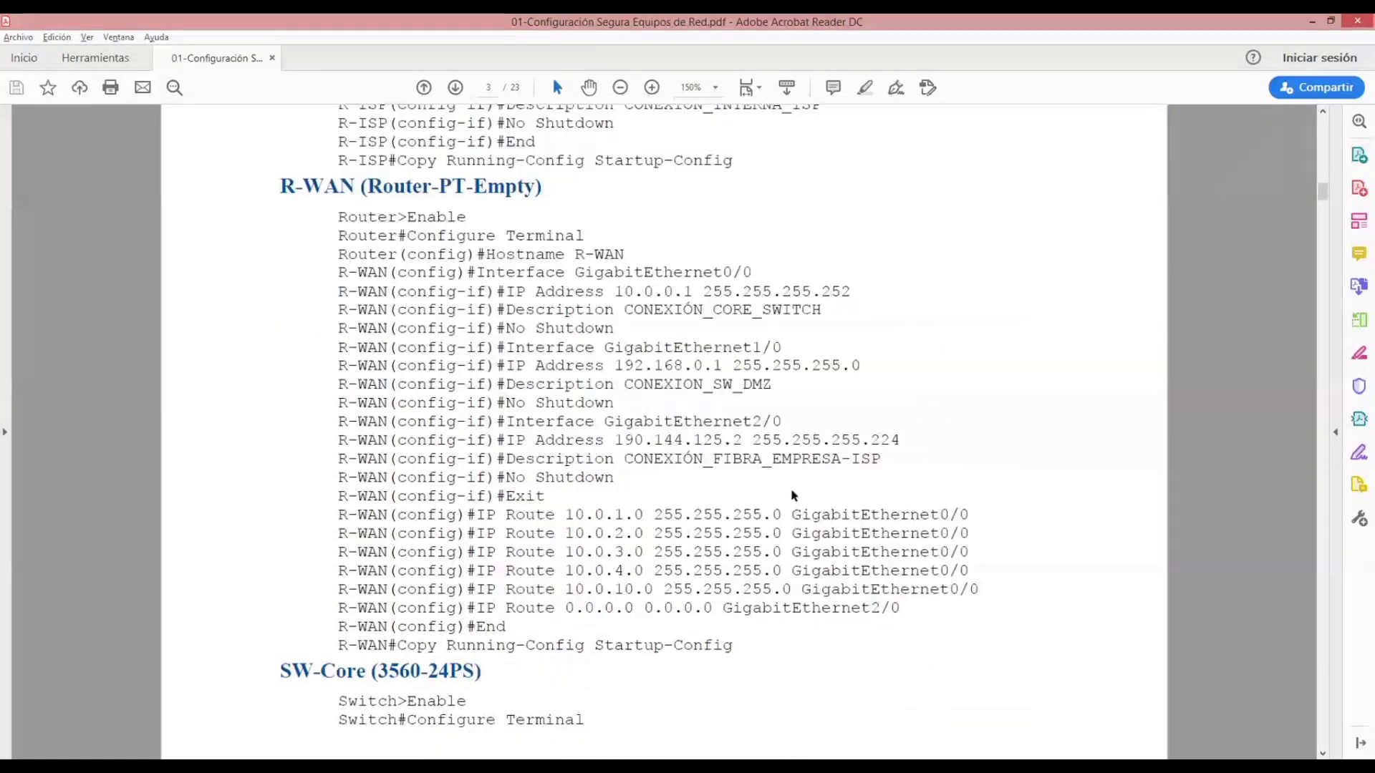
scroll(793, 494, down, 20)
scroll(792, 496, down, 12)
scroll(790, 491, down, 6)
scroll(790, 491, down, 8)
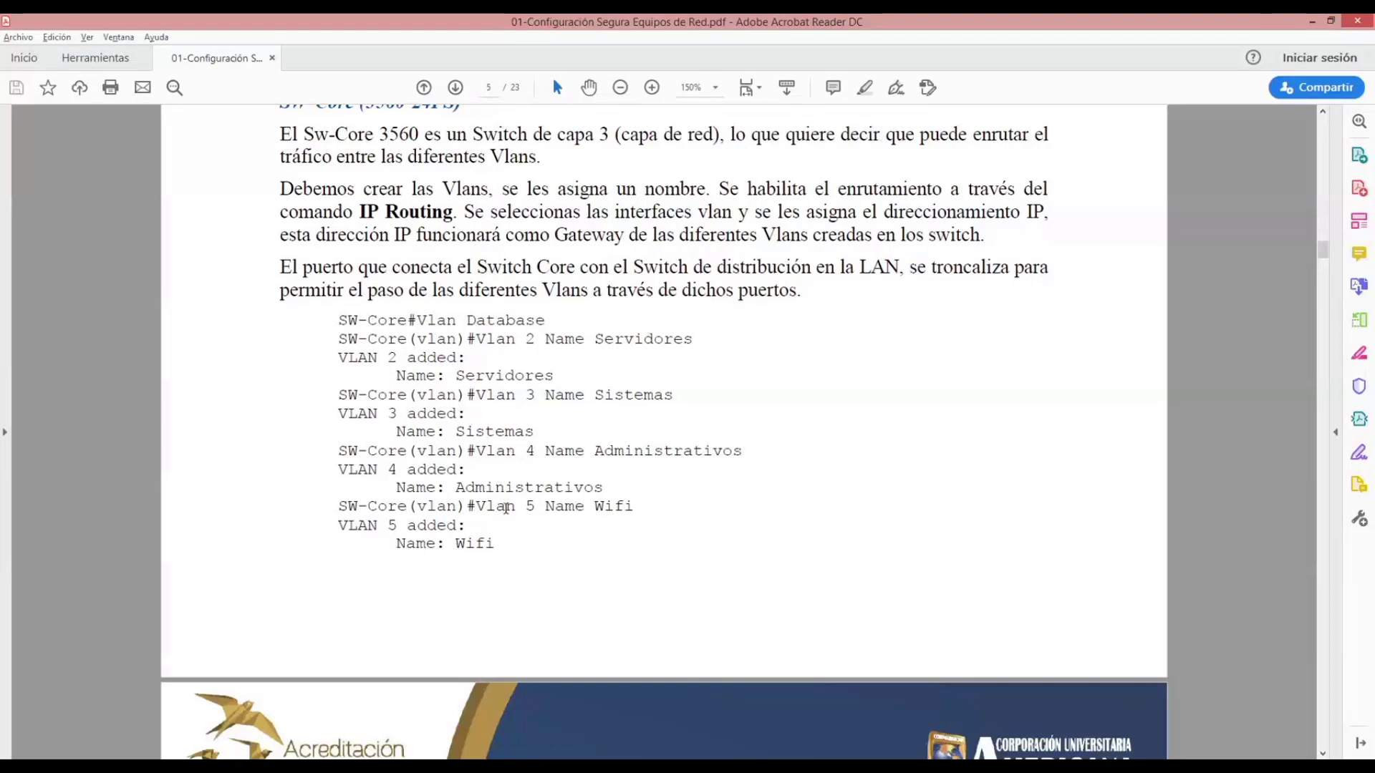
scroll(504, 484, down, 3)
scroll(504, 484, down, 5)
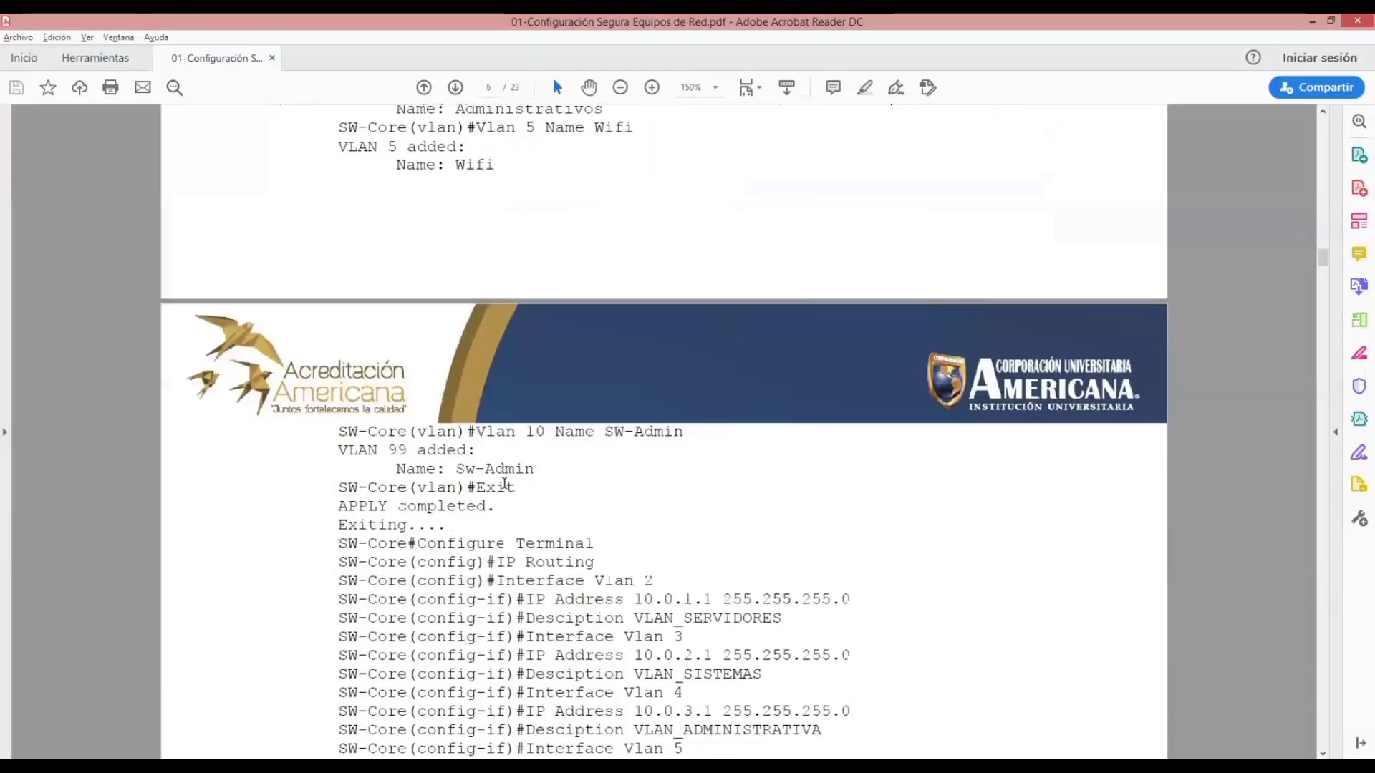
- Examine the SW-Core commands for the VLAN interface gateway addresses and the trunk port GigabitEthernet0/2
scroll(504, 484, down, 2)
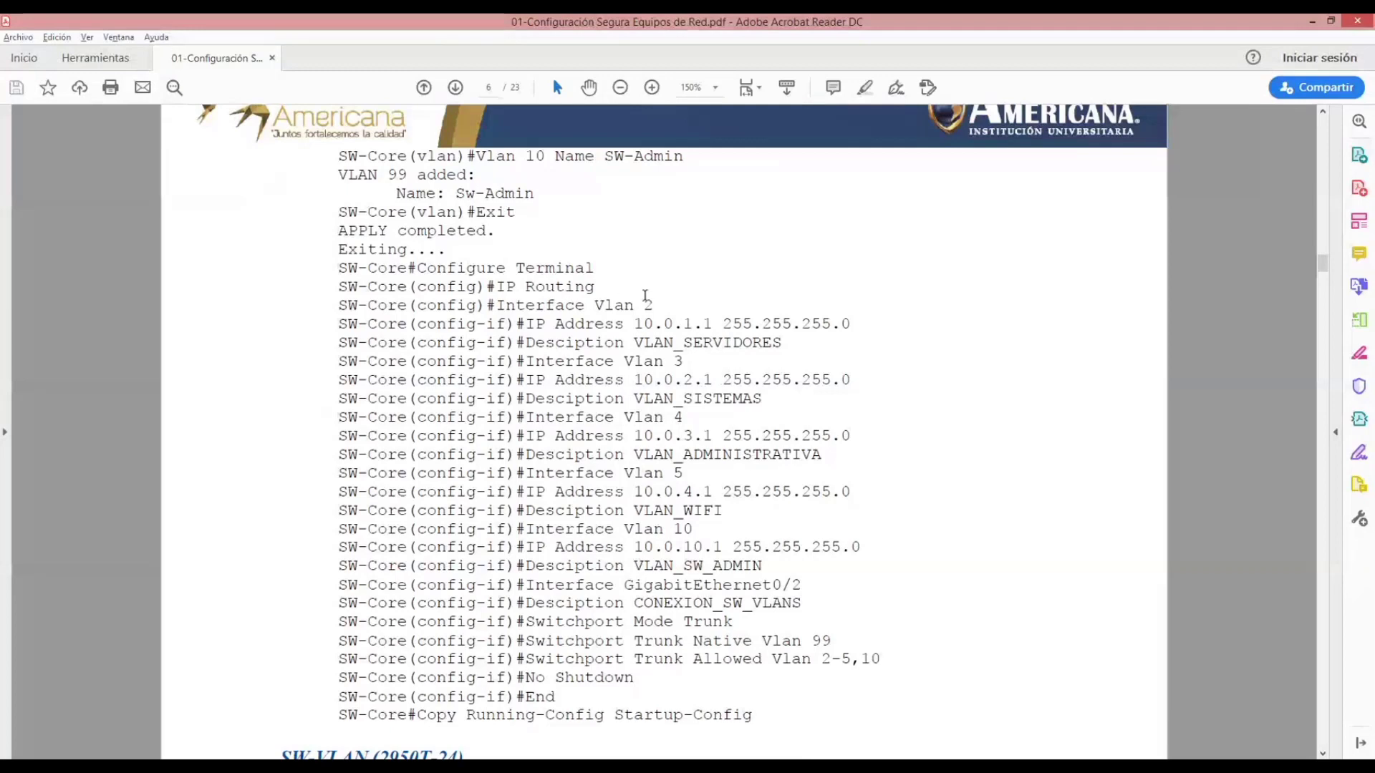
drag(704, 381, 713, 381)
click(701, 323)
drag(701, 323, 713, 324)
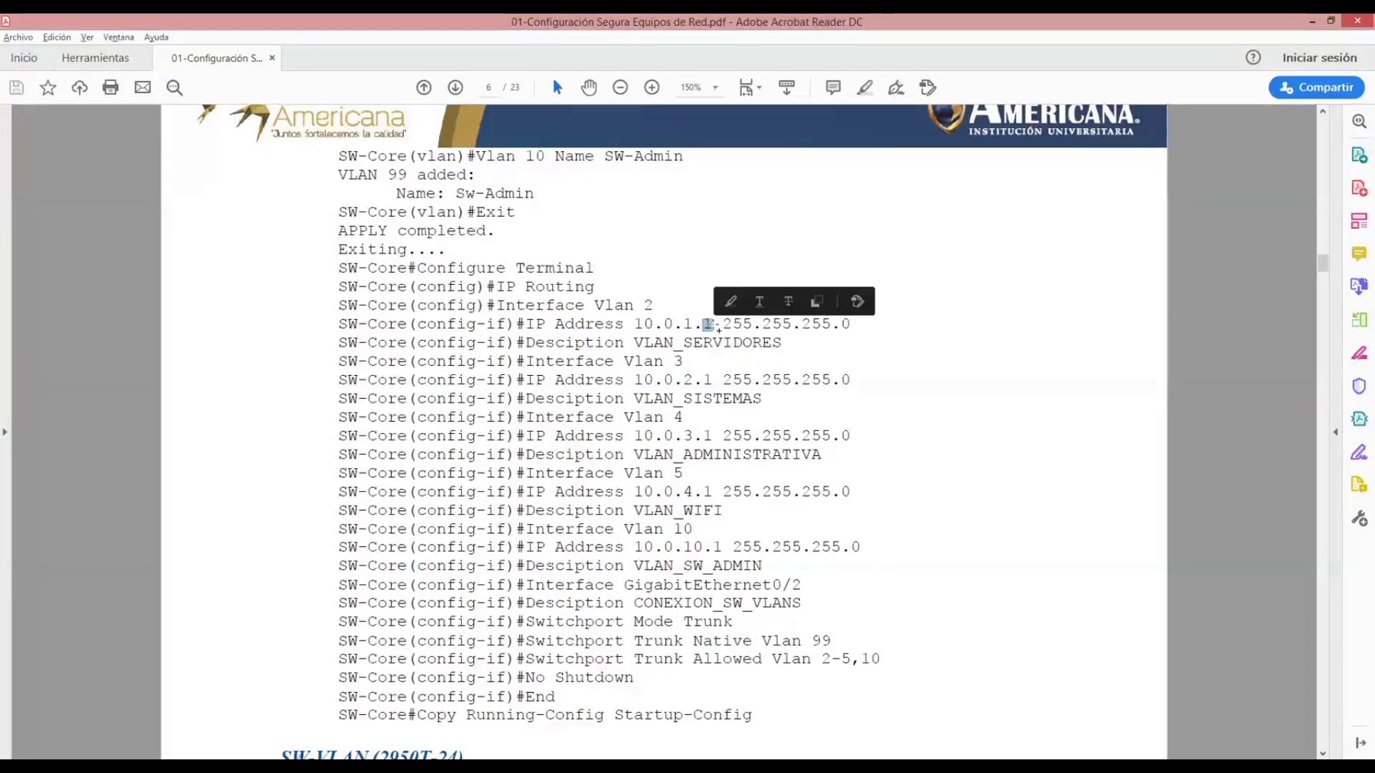
click(639, 352)
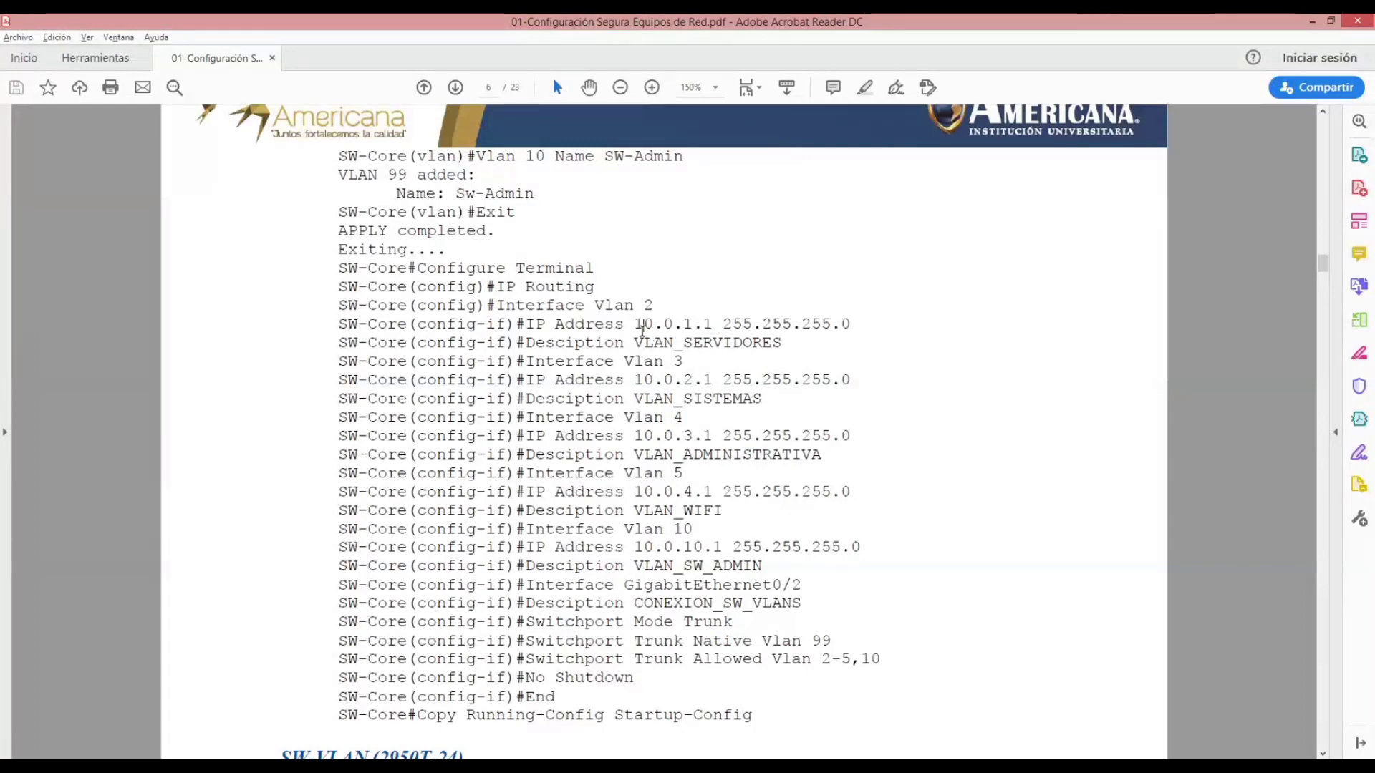
scroll(643, 418, down, 3)
scroll(643, 417, down, 13)
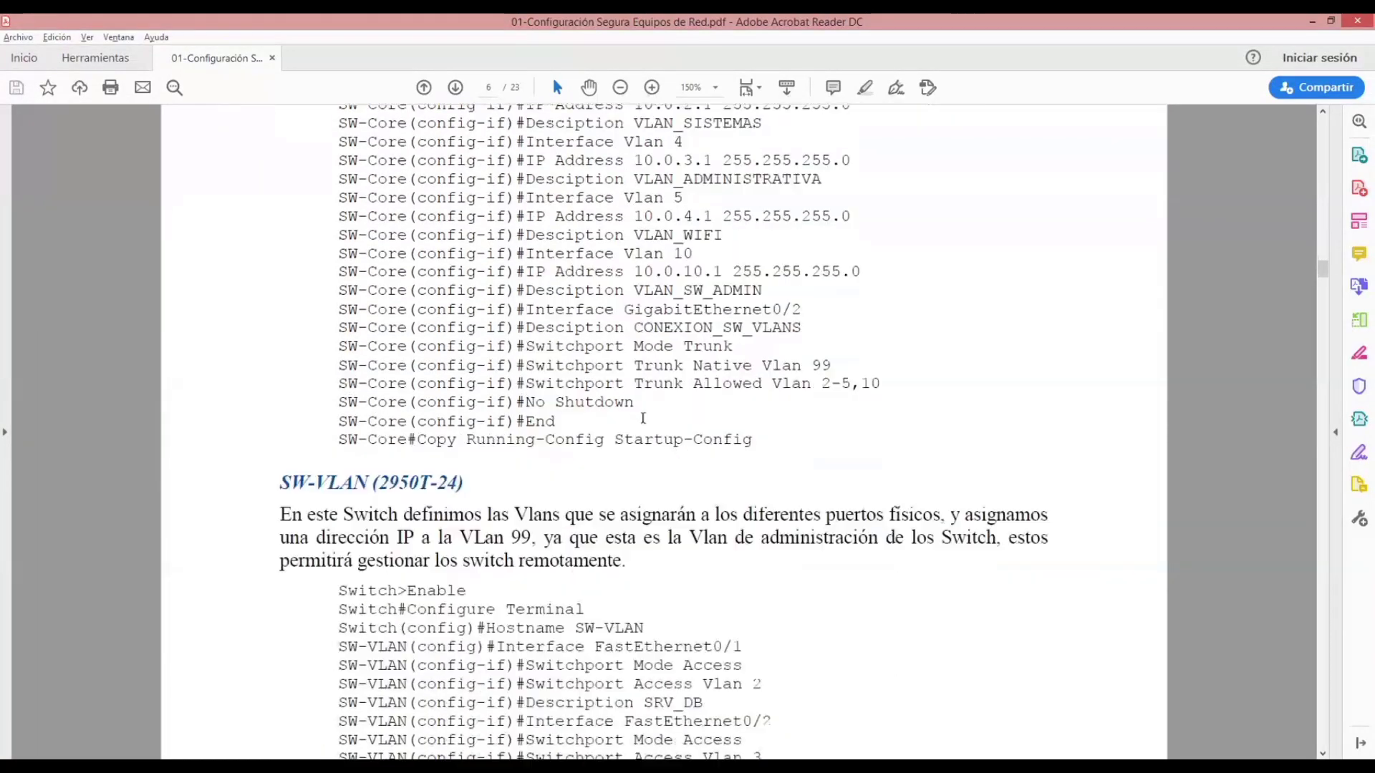
scroll(643, 418, up, 10)
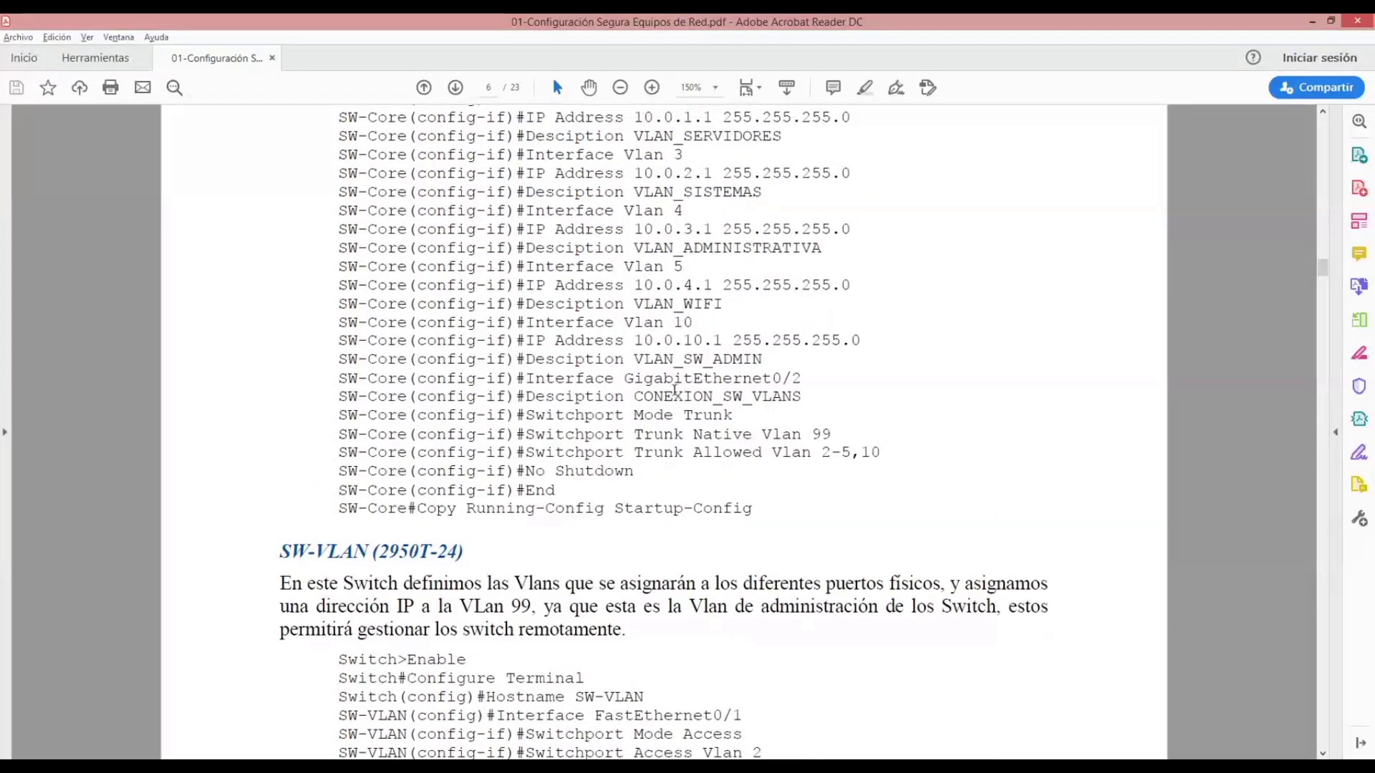
- Examine the SW-VLAN commands for the FastEthernet access ports and the GigabitEthernet1/1 trunk
scroll(803, 478, down, 7)
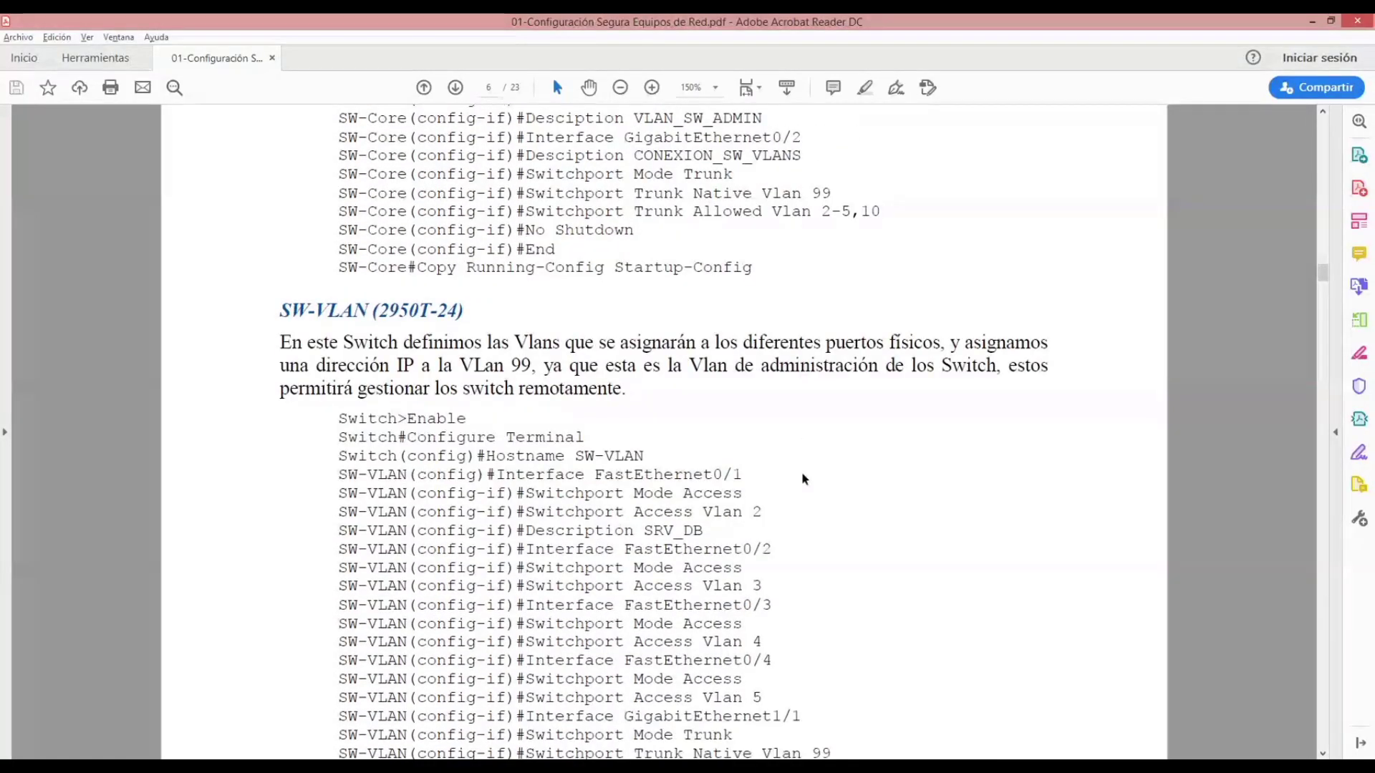
scroll(803, 478, down, 6)
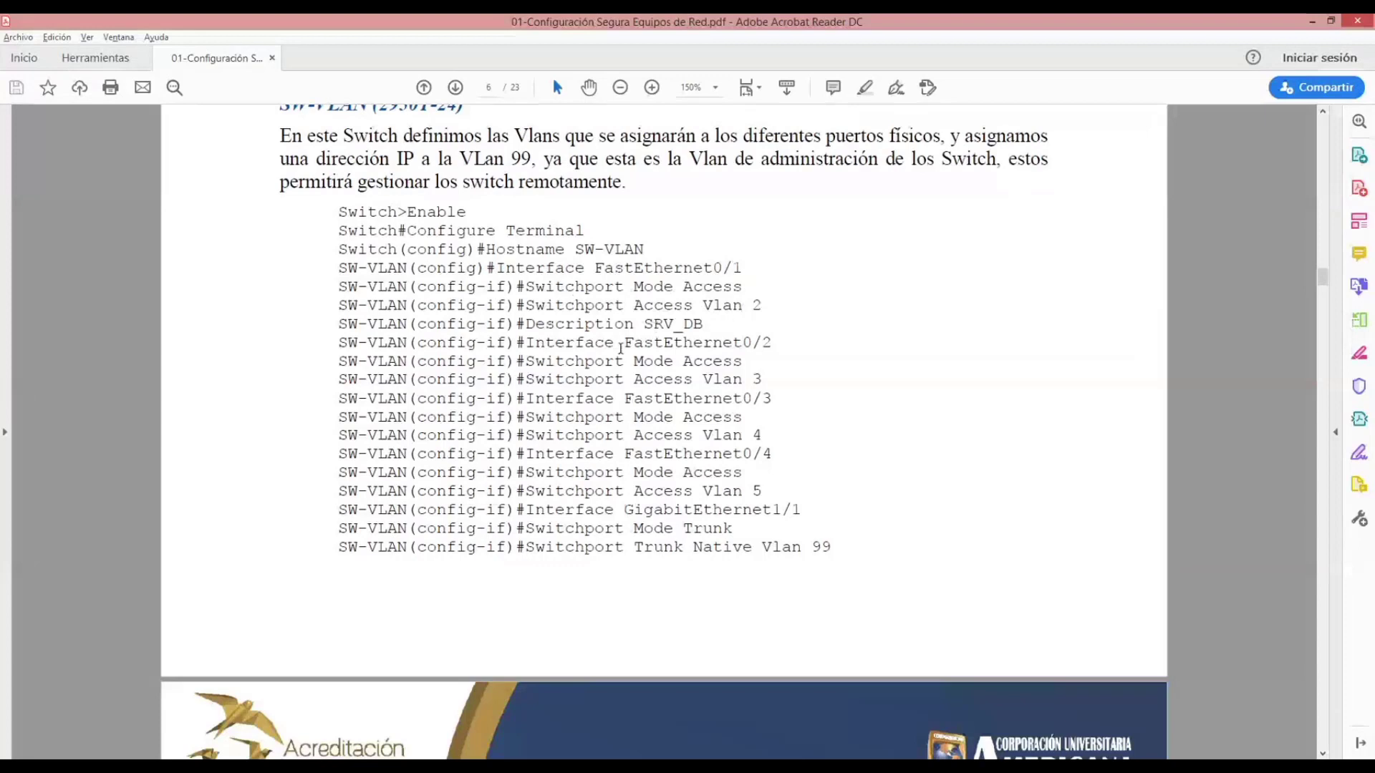
drag(713, 268, 768, 381)
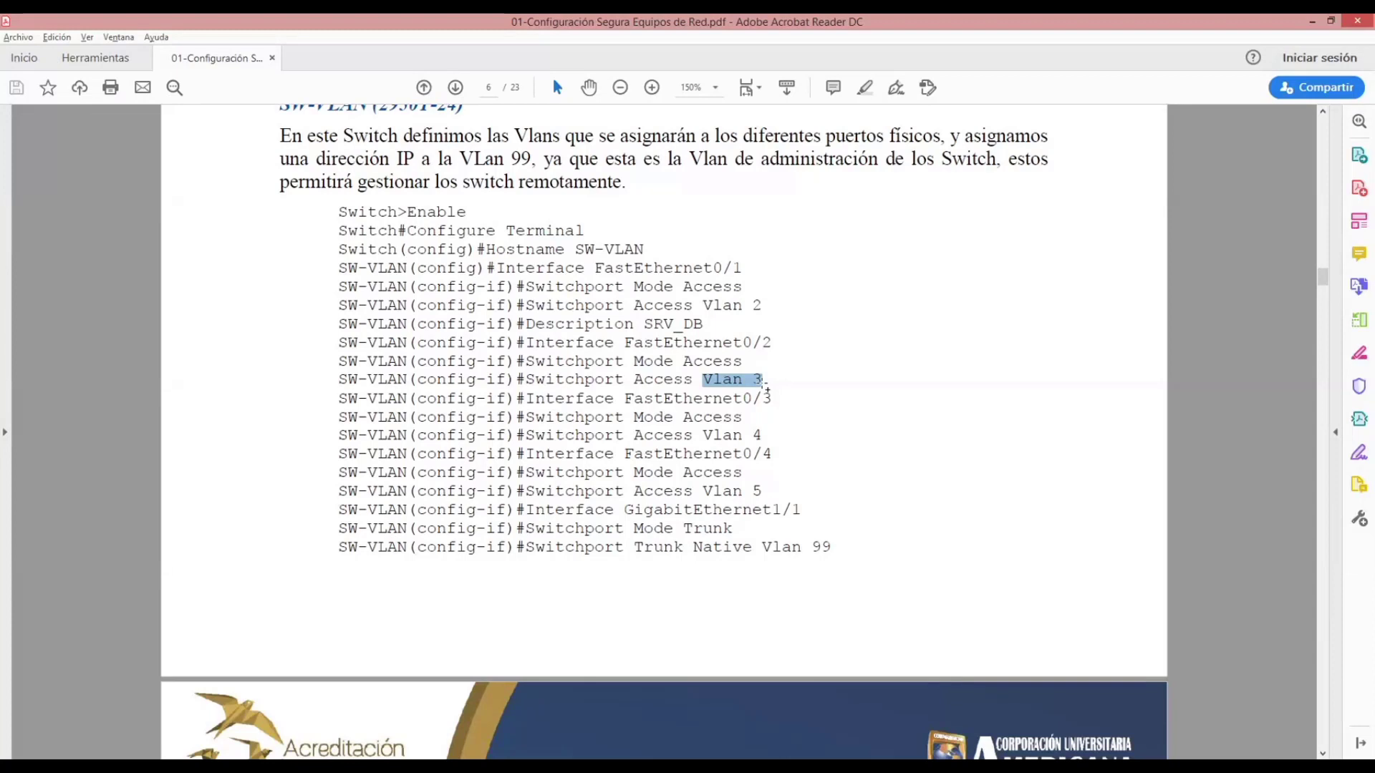
drag(625, 510, 804, 510)
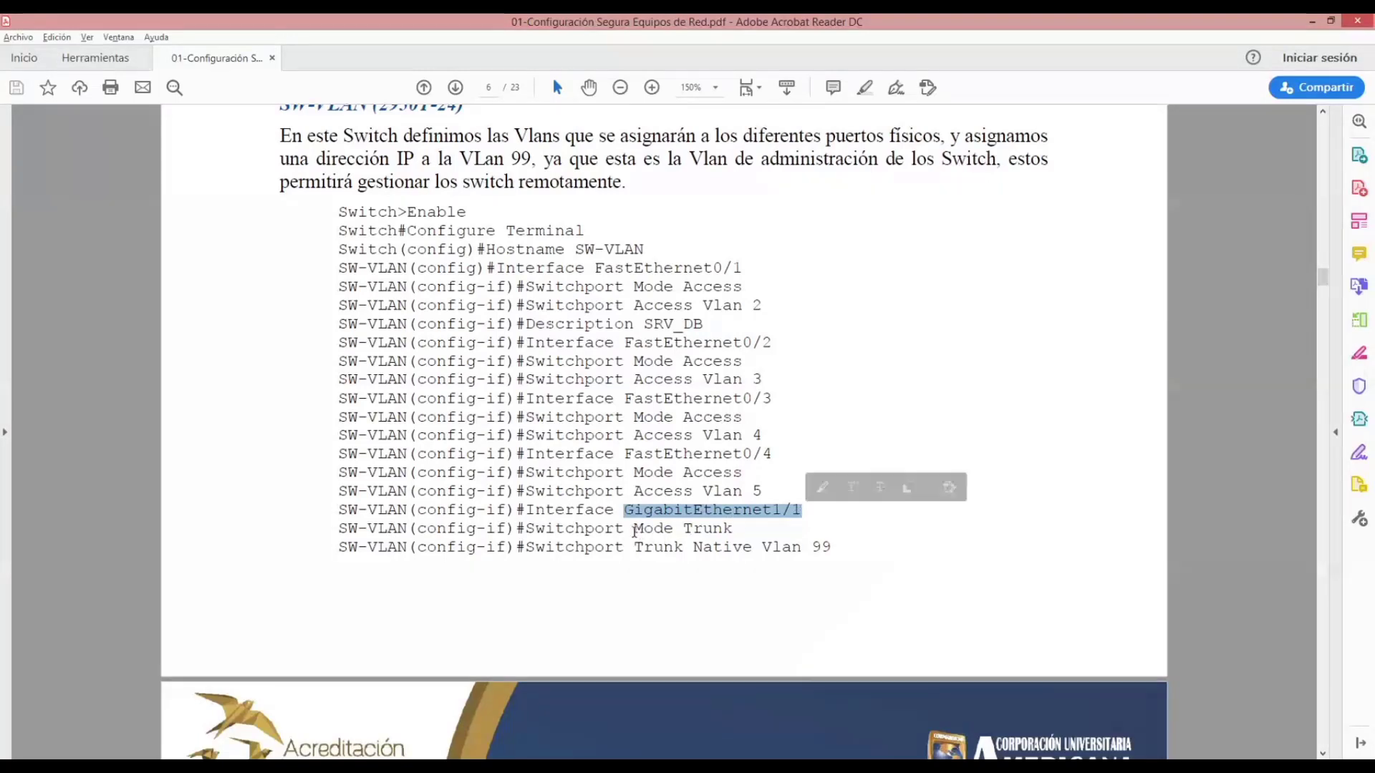
drag(636, 528, 735, 539)
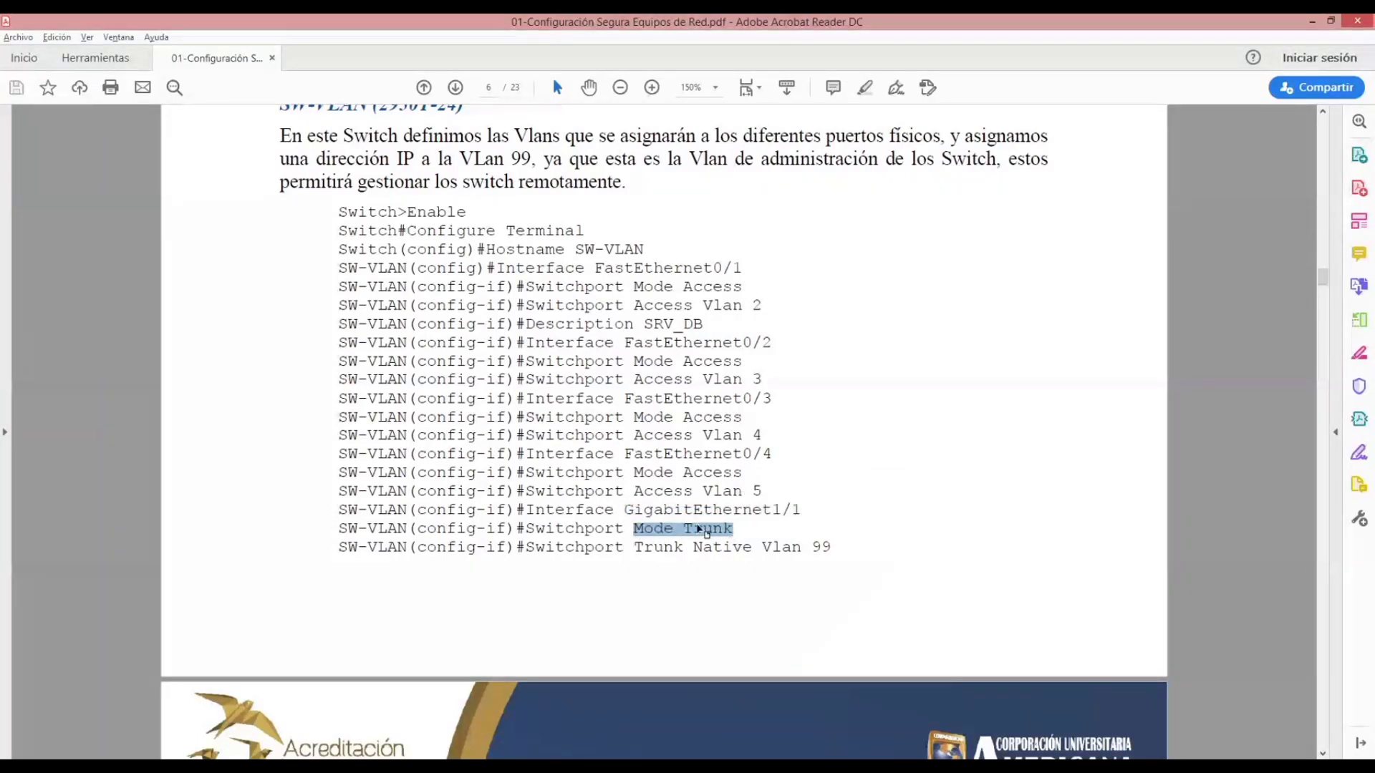
click(697, 515)
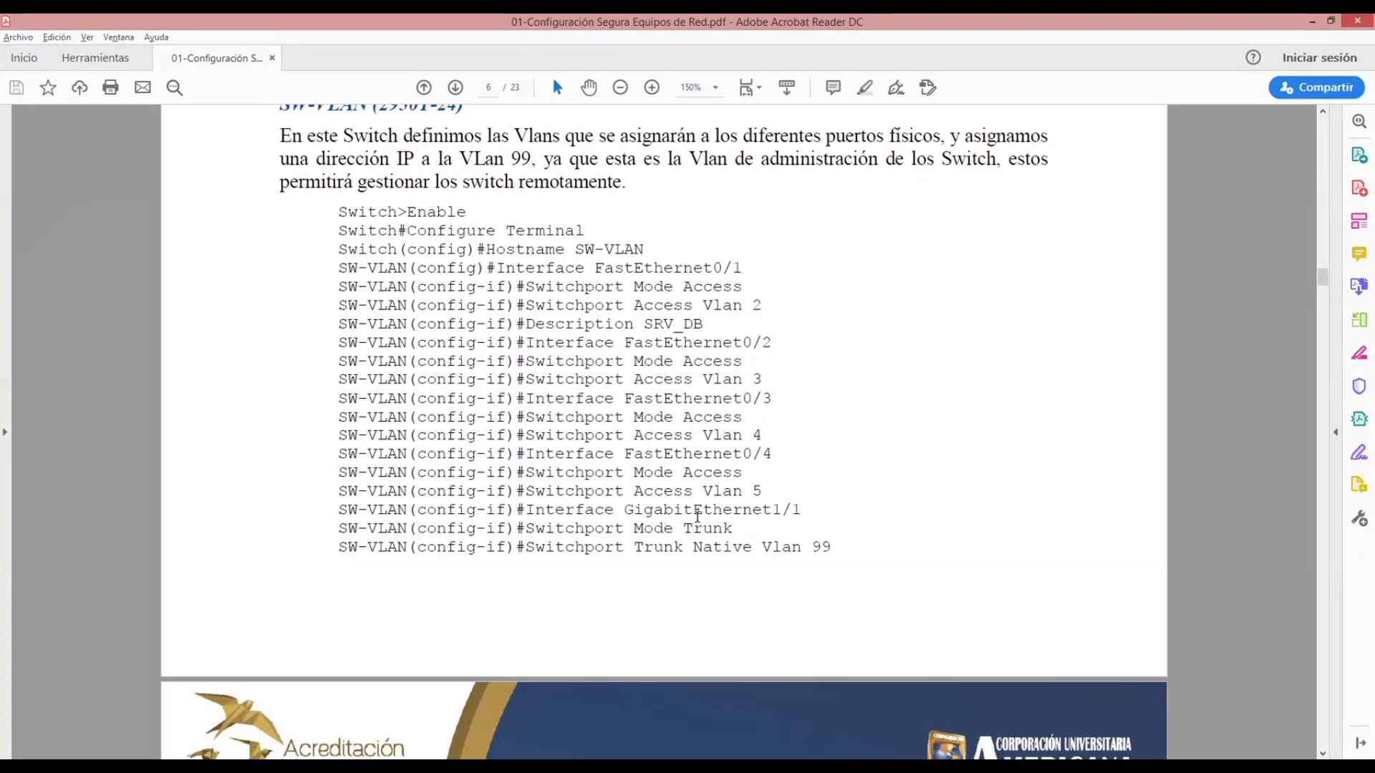
- Go back in the guide from the SW-VLAN section to the SW-Core VLAN commands
scroll(692, 519, up, 3)
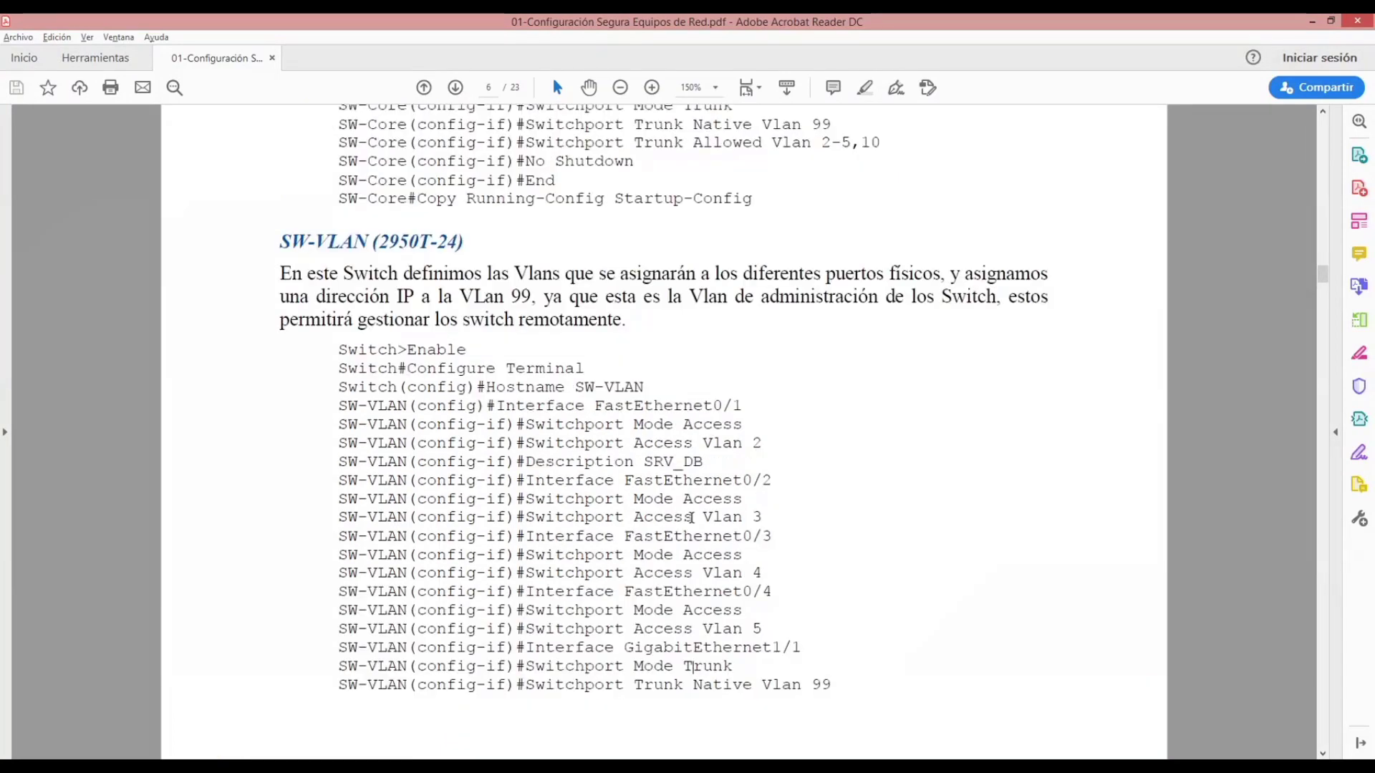
scroll(692, 517, down, 10)
scroll(692, 517, up, 20)
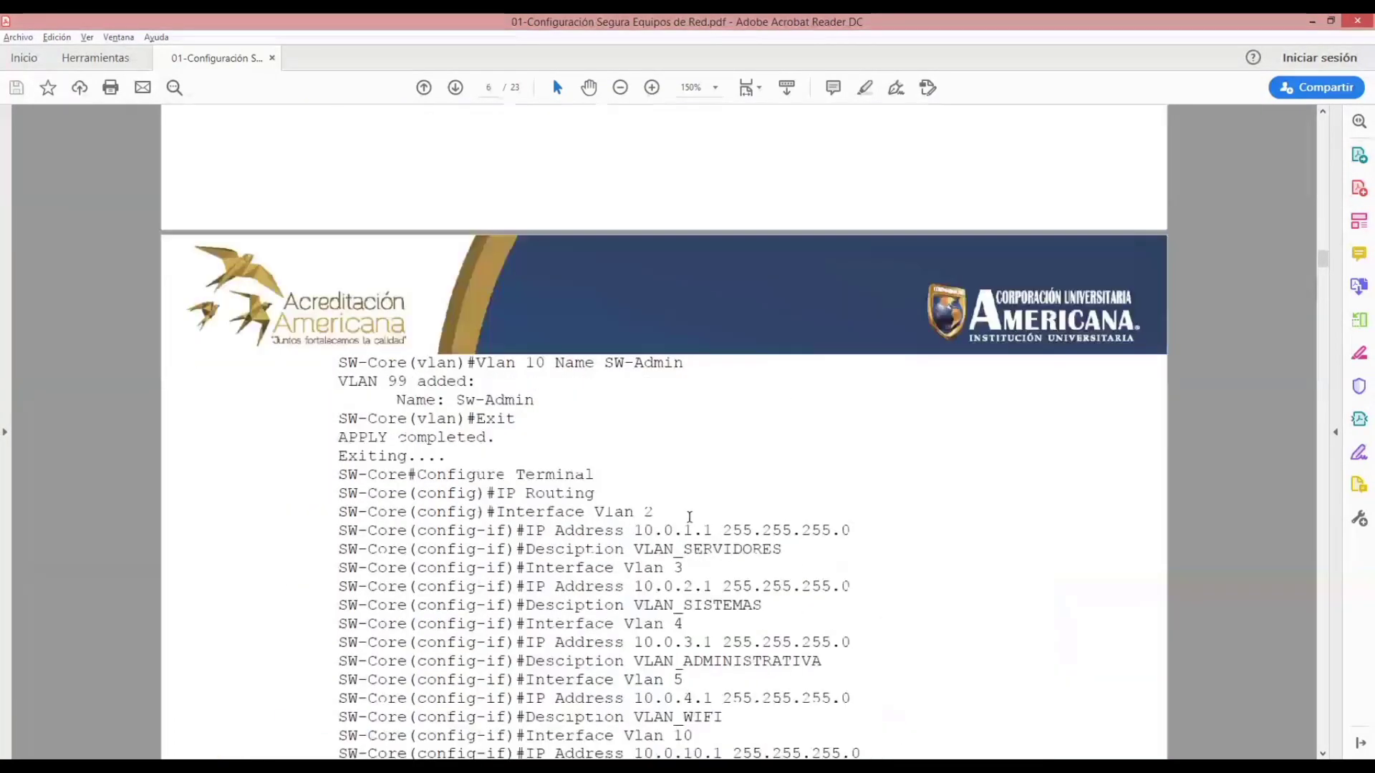
scroll(689, 523, up, 3)
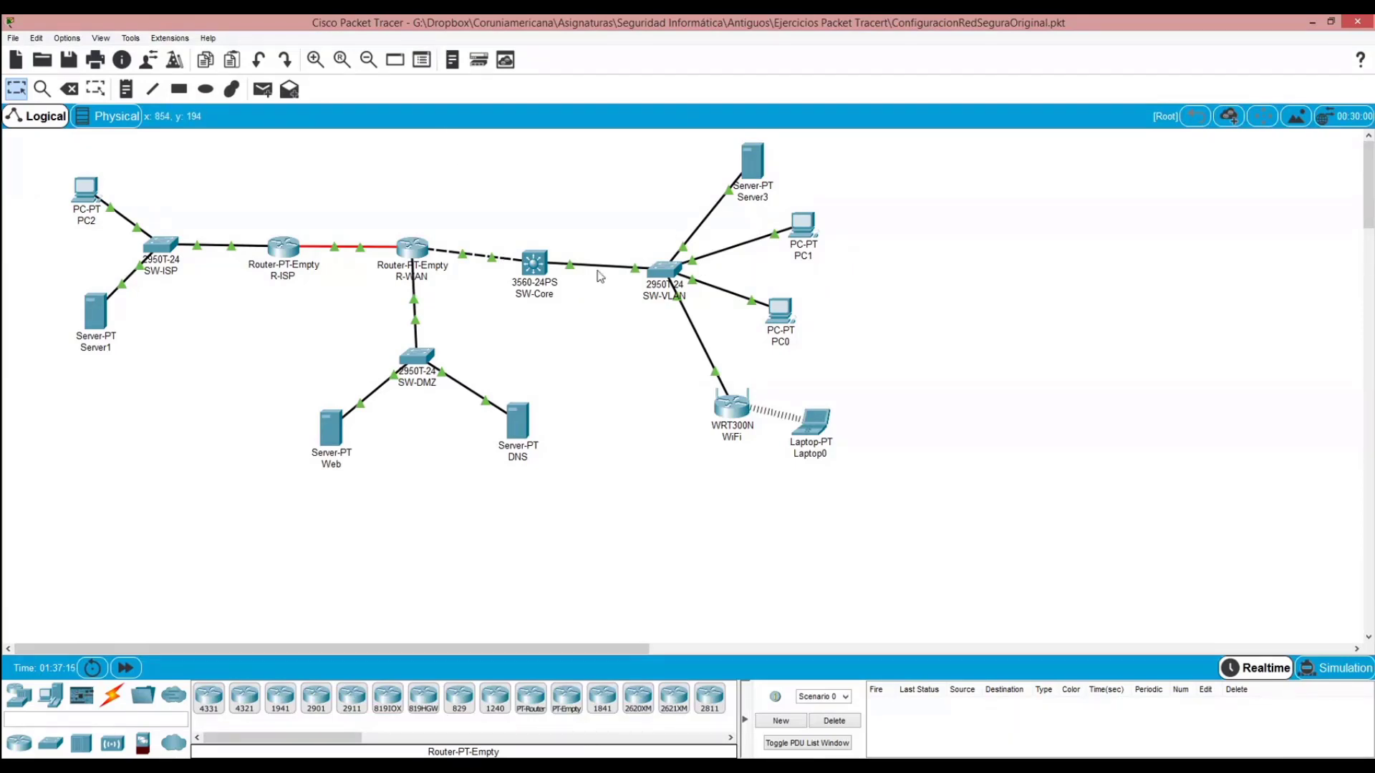
- Switch to Packet Tracer, open SW-Core's command line, and enter VLAN database mode from privileged mode
click(536, 265)
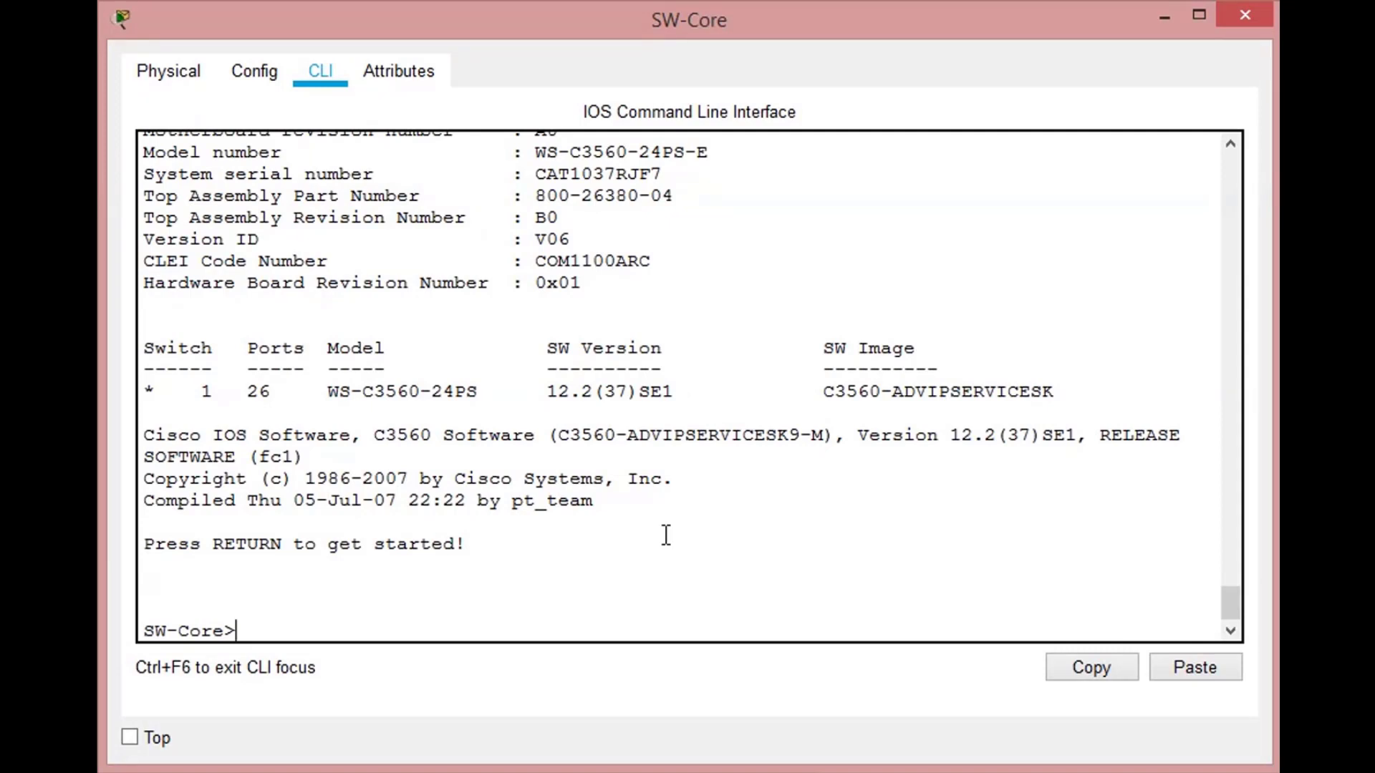
text(en)
key(Return)
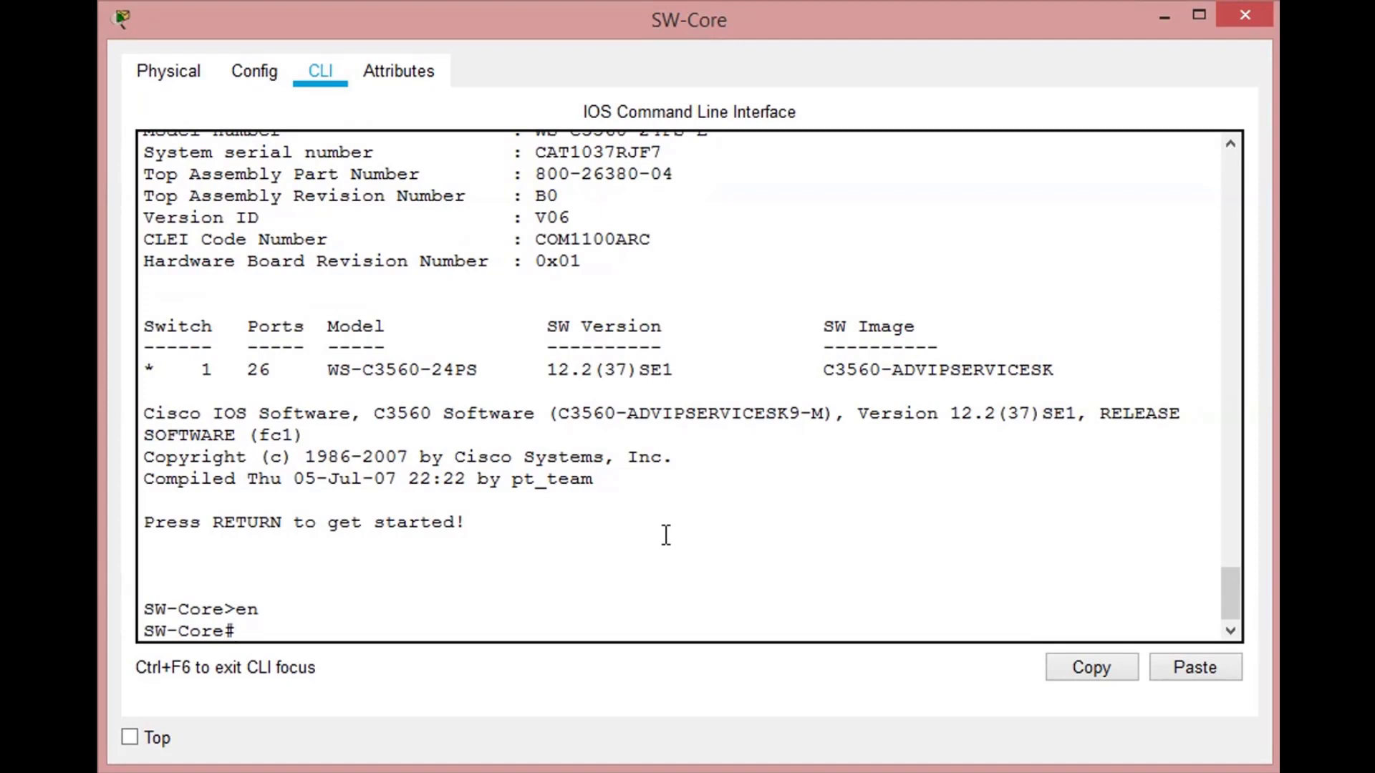
text(vlan databas)
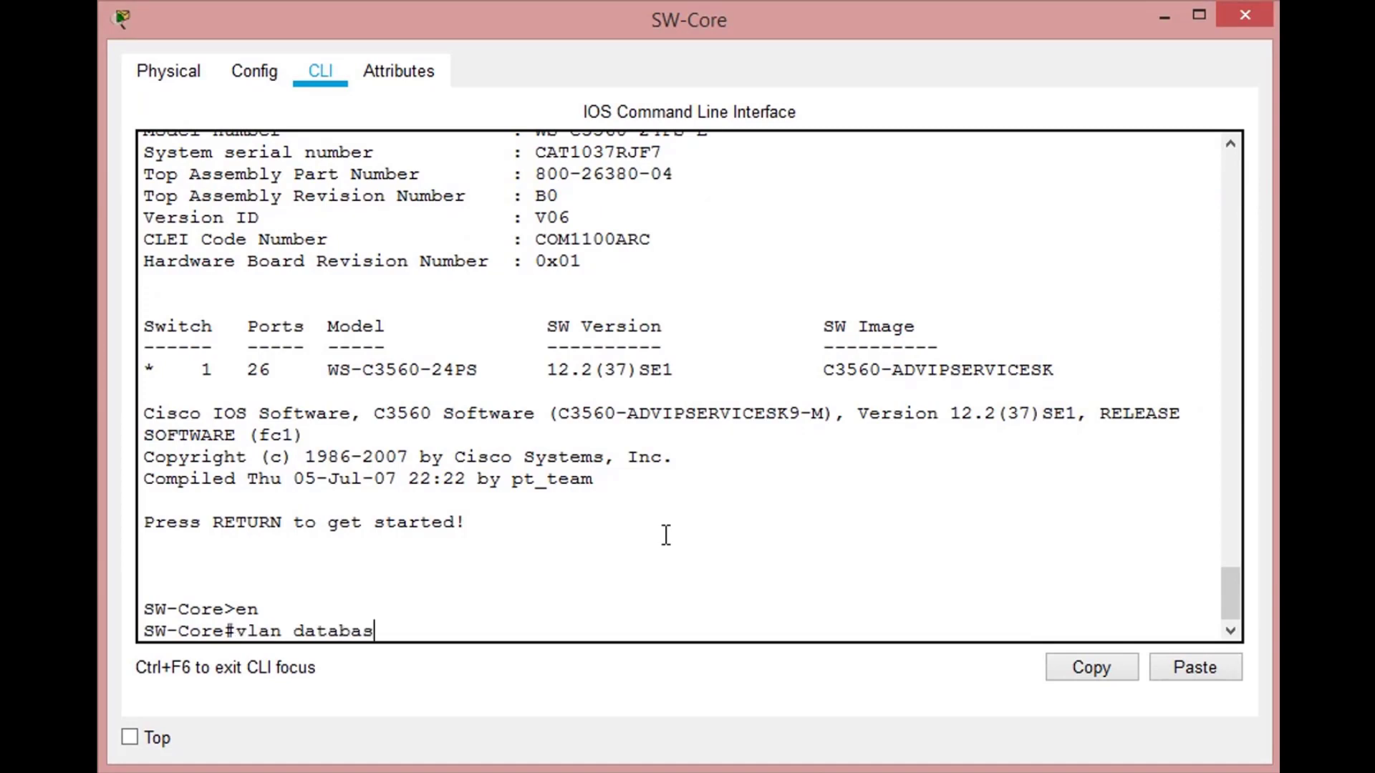
text(e)
key(Return)
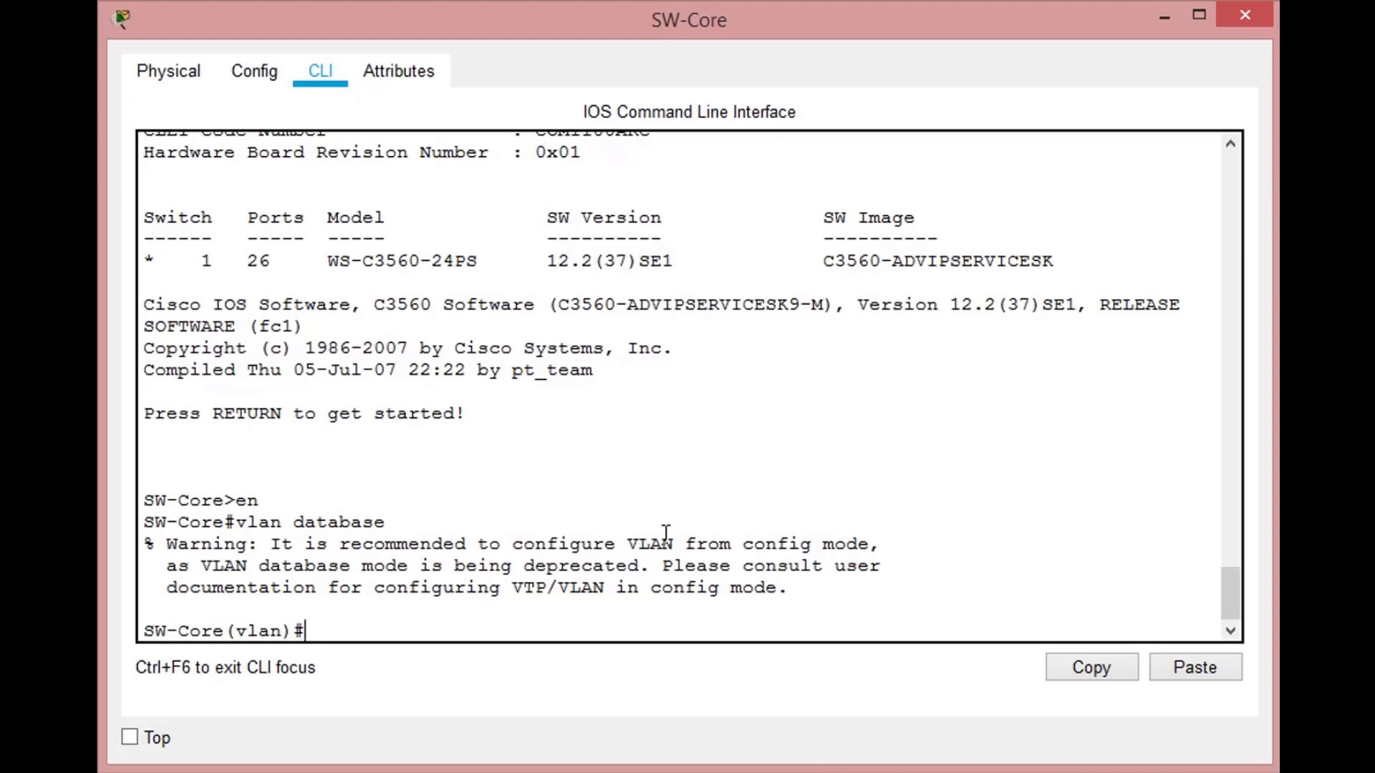
- Create VLAN 2 with the name Servidores in SW-Core's VLAN database
text(vlan 2 name Servidores)
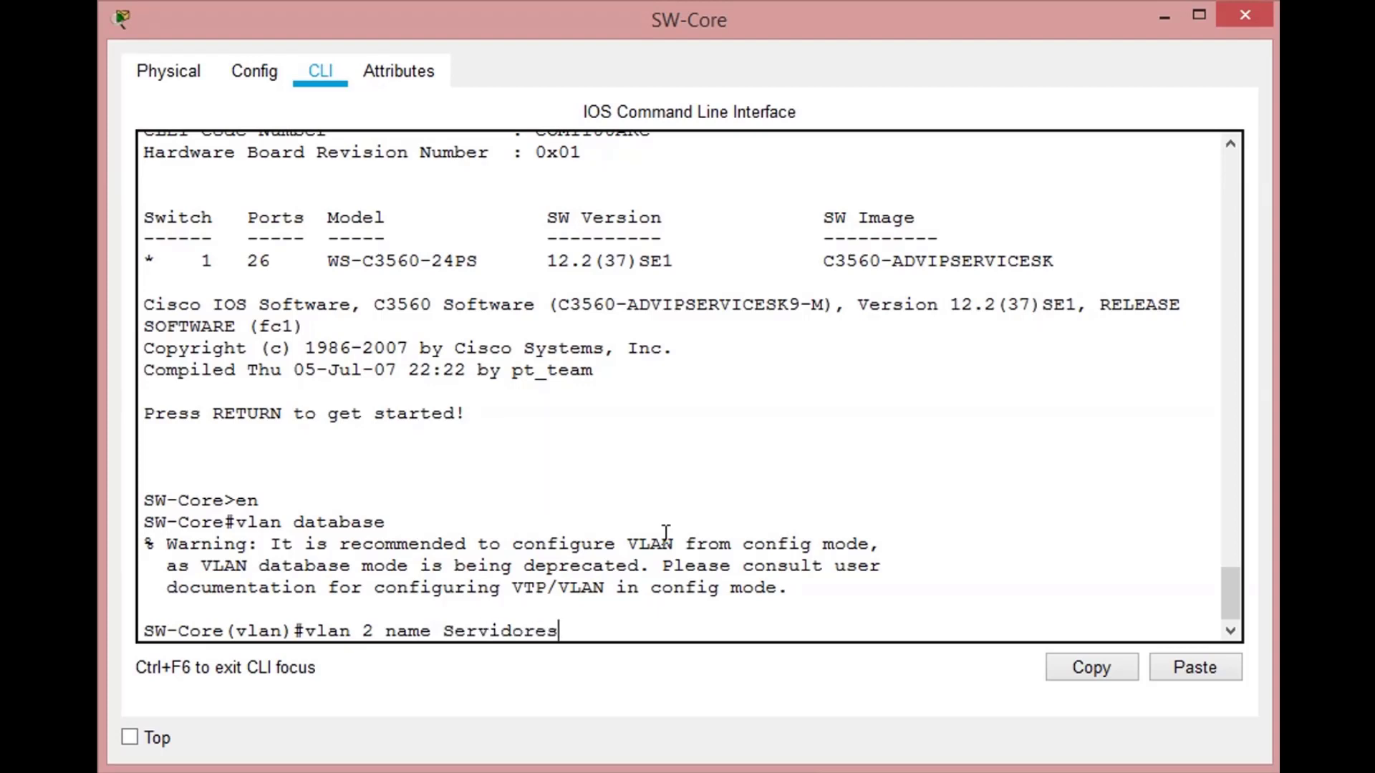
key(Return)
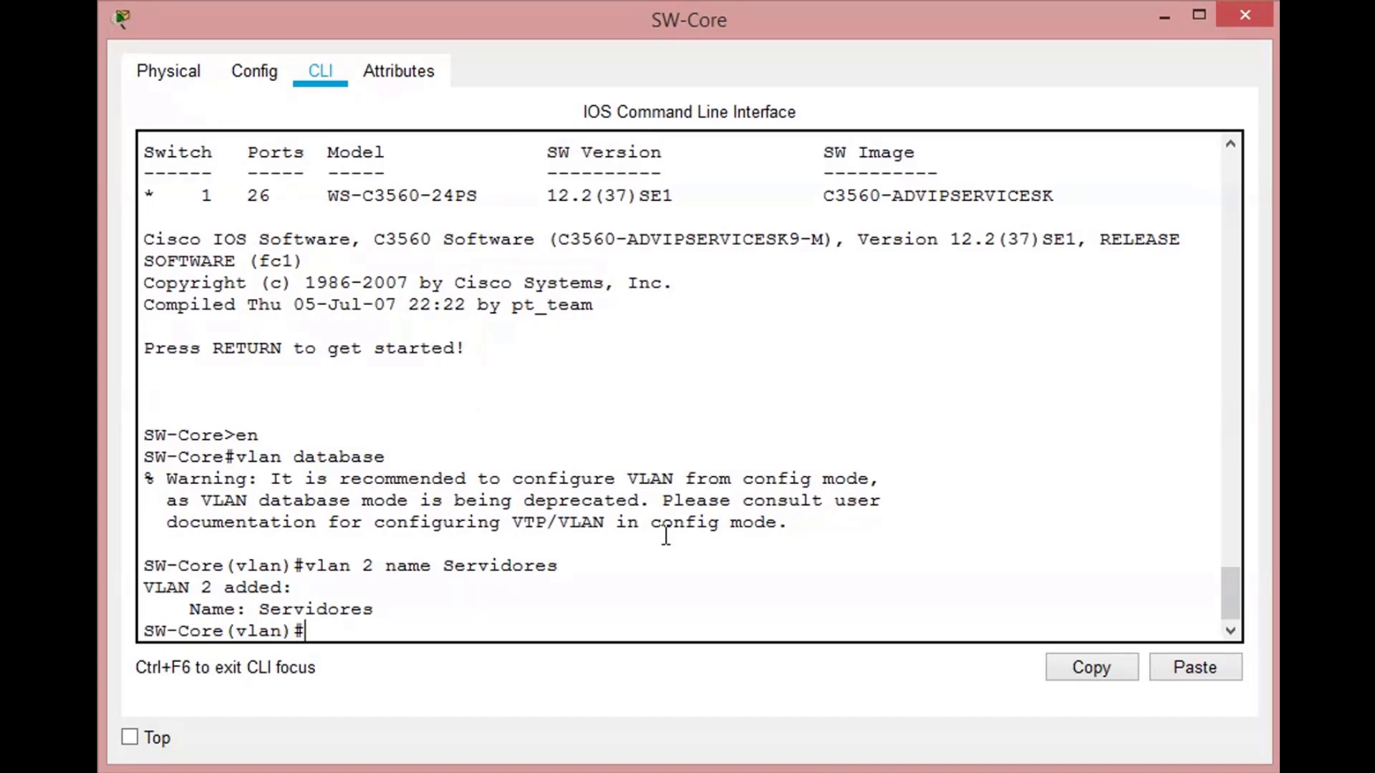
- Add VLAN 3 with the name Sistemas to SW-Core's VLAN database
text(vlan 3)
text(name)
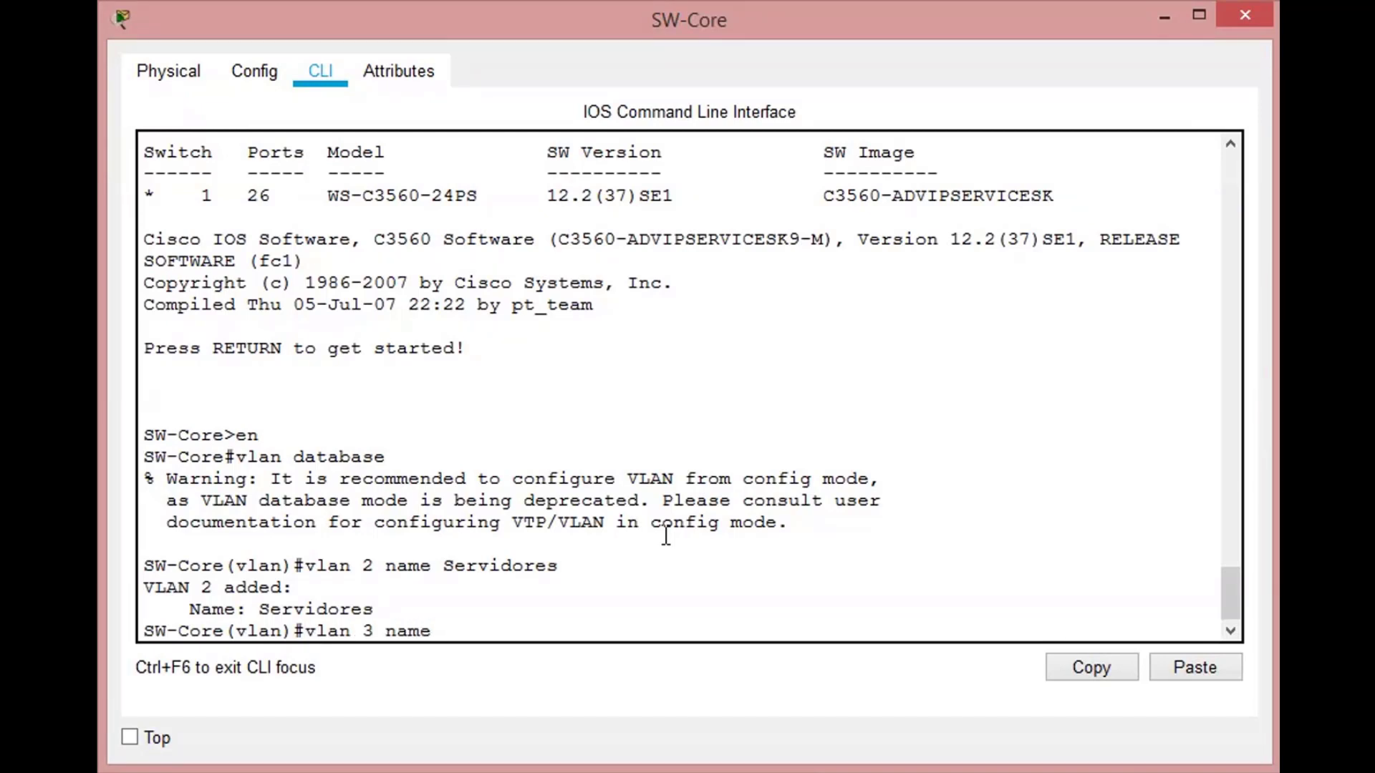
text( Sistemas)
key(Return)
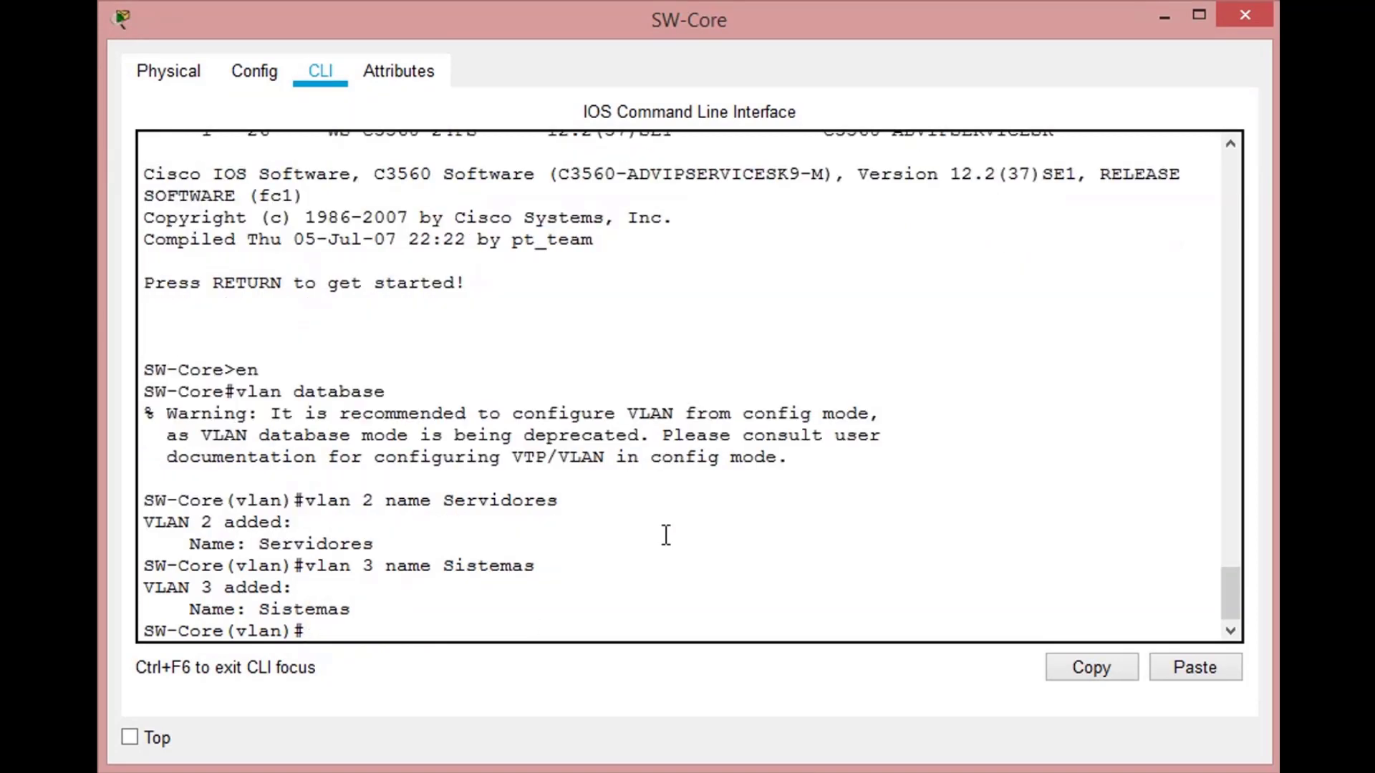
- Try to add VLAN 4 to SW-Core's VLAN database with the command vlan 4 Administrativos
text(vlan 4 Administr)
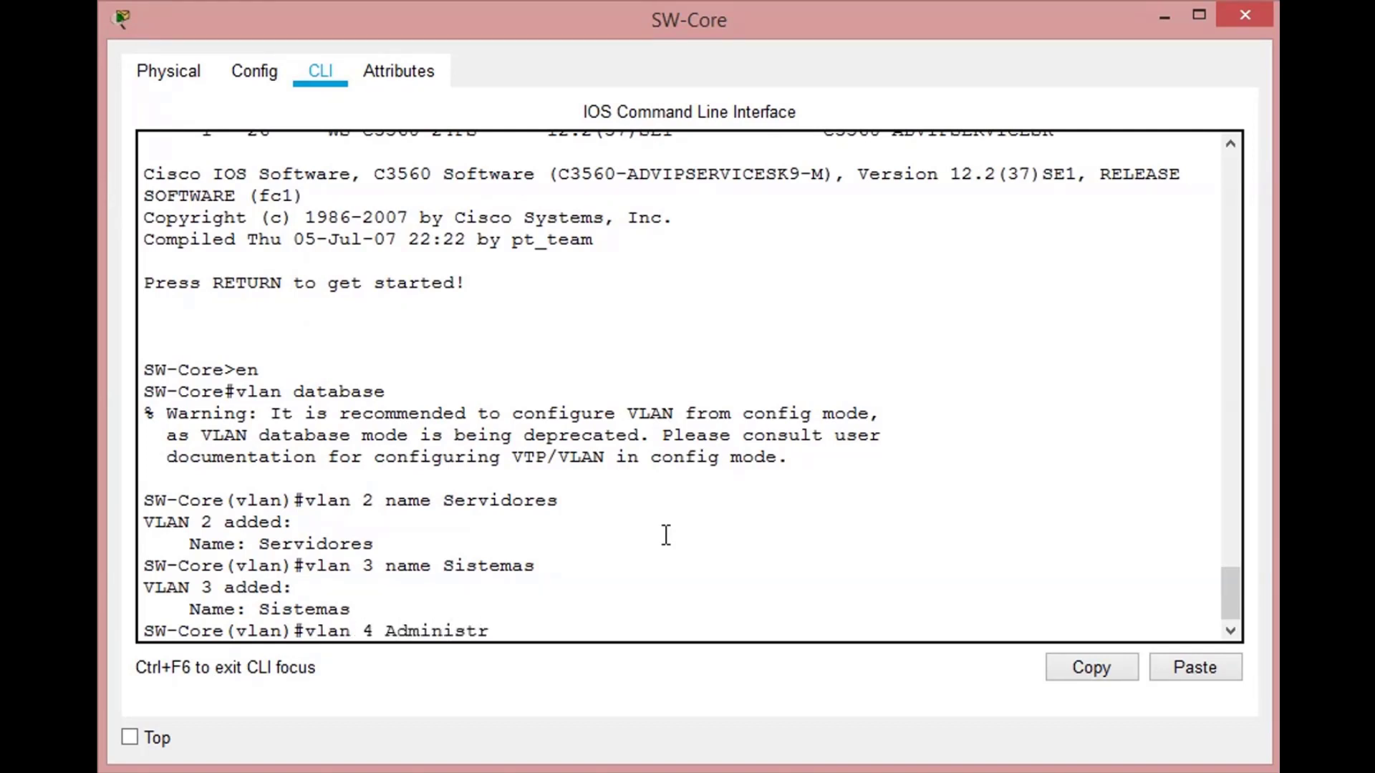
text(ativos)
key(Return)
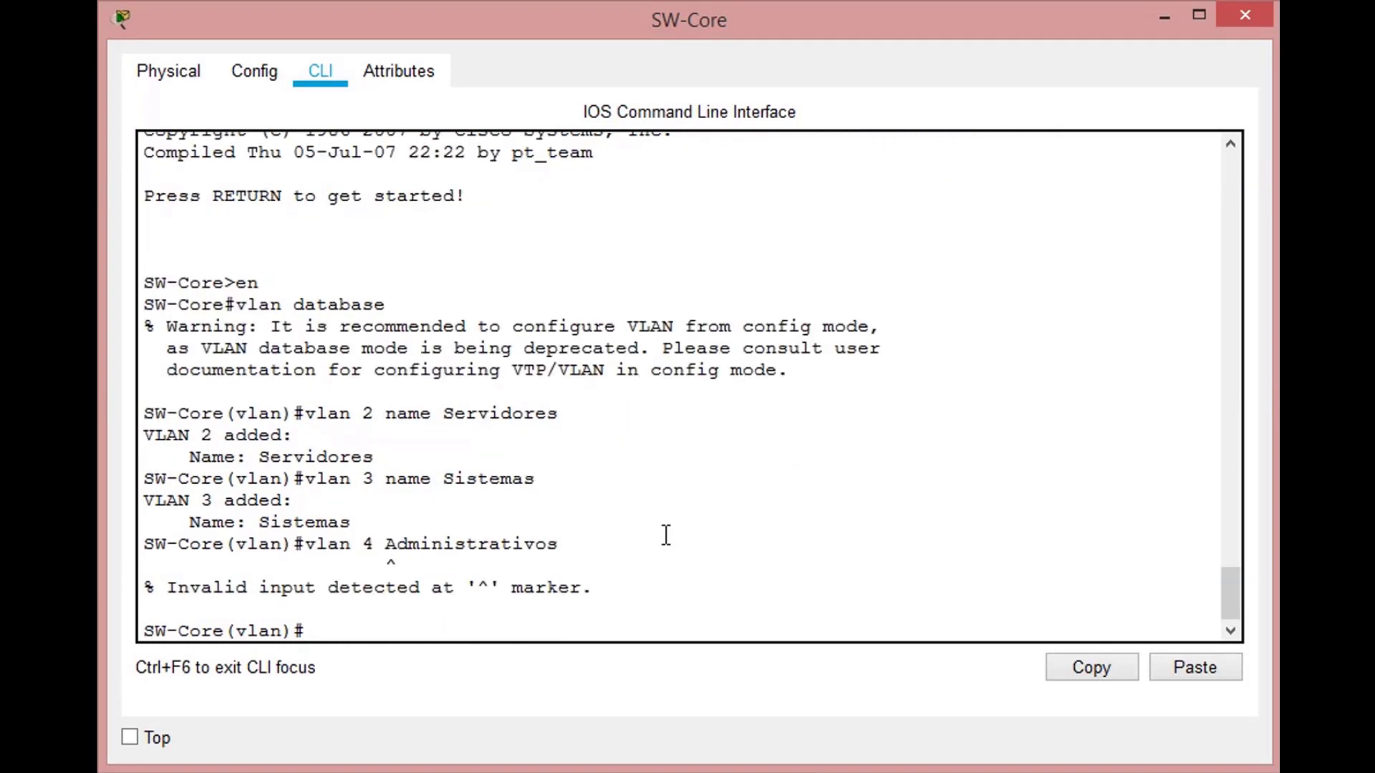
- Add VLAN 4 with the name Administrativos to SW-Core's VLAN database by correcting the previous command
key(Up)
key(Left)
key(Left)
key(Left)
key(Left)
key(Left)
key(Left)
key(Left)
key(Left)
key(Left)
key(Left)
key(Left)
key(Left)
key(Left)
key(Left)
key(Left)
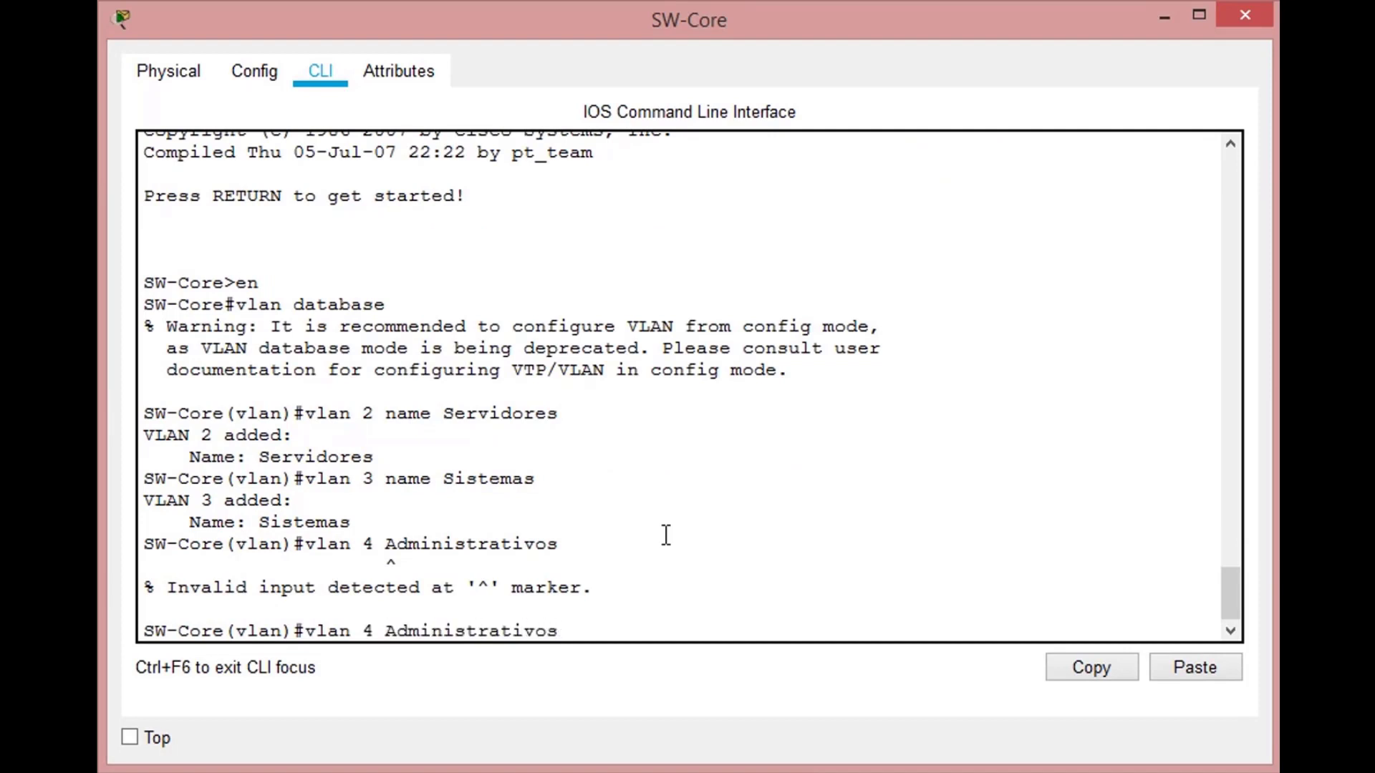
text(name)
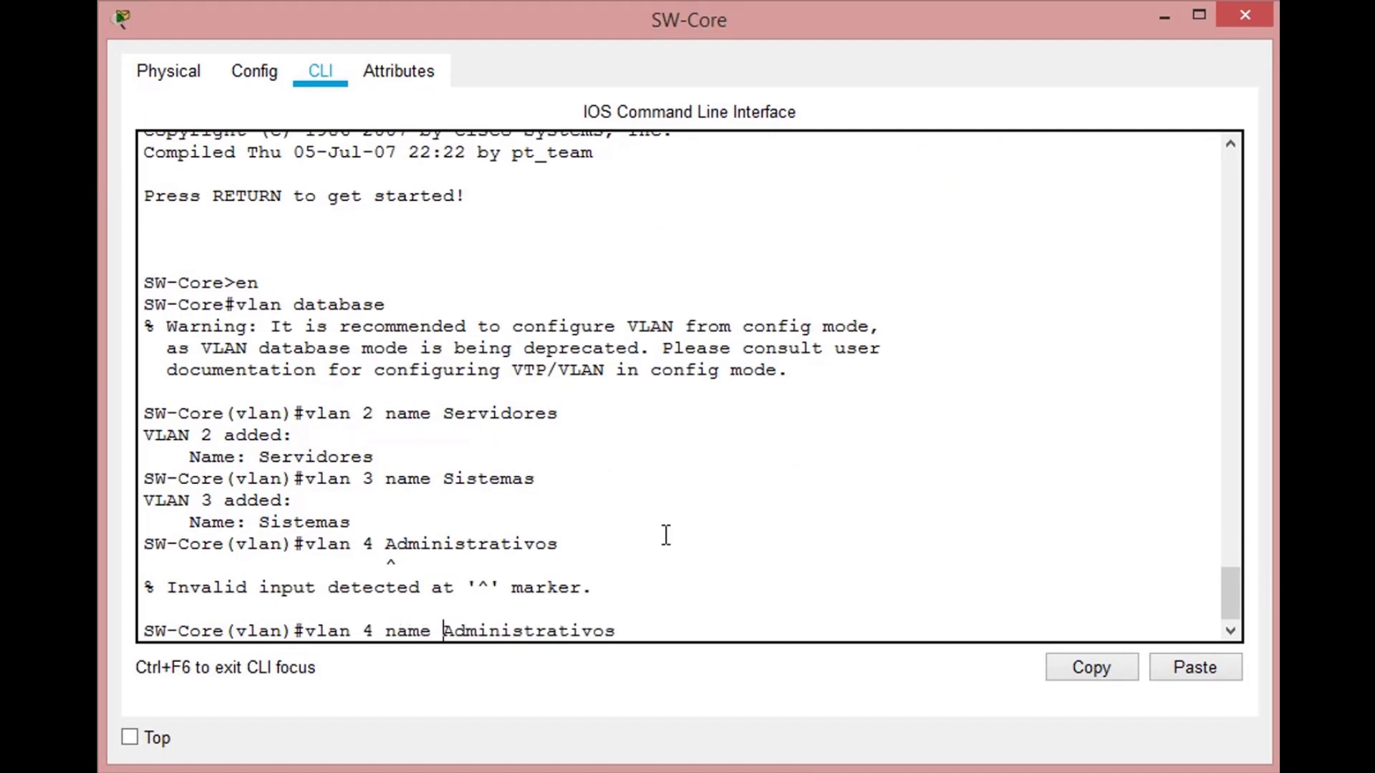
key(Return)
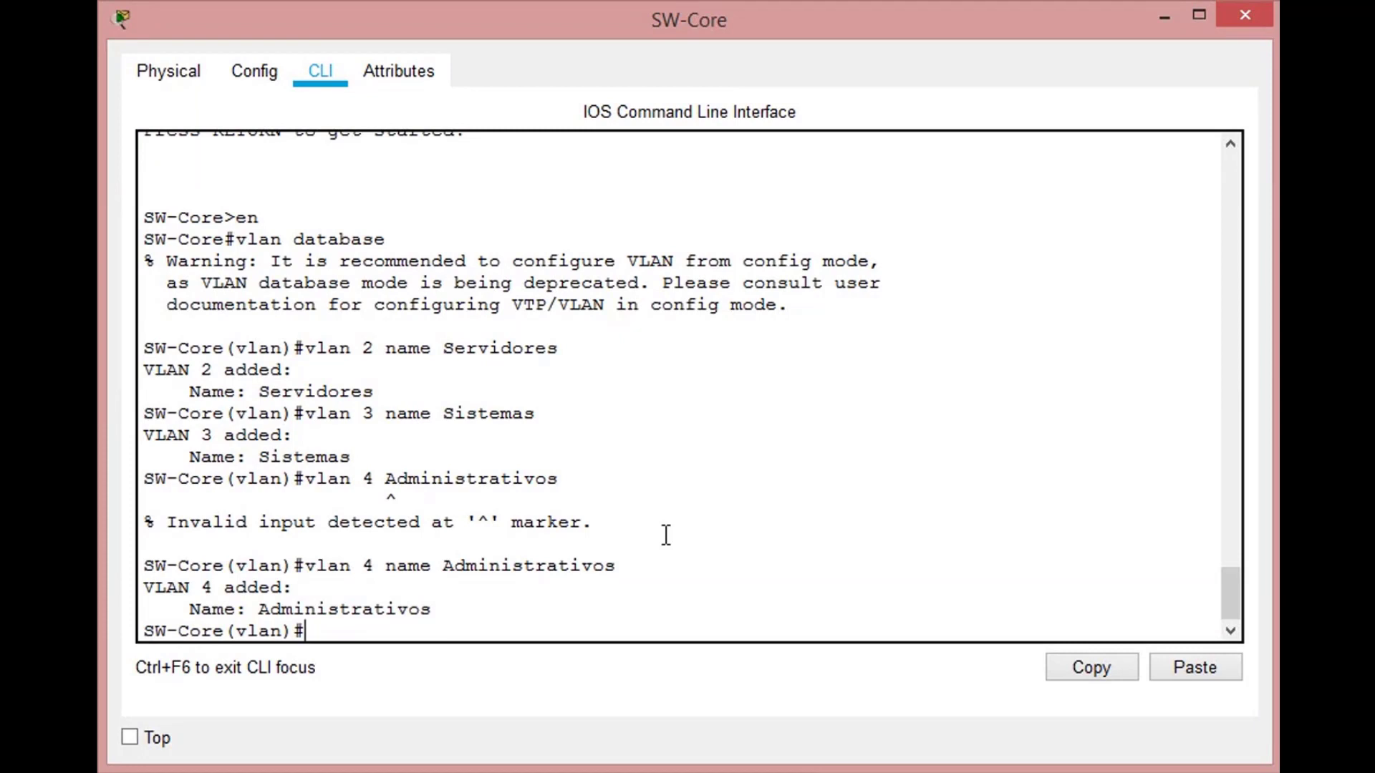
- Add VLAN 5 with the name Wifi to SW-Core's VLAN database
text(vlan 5 name W)
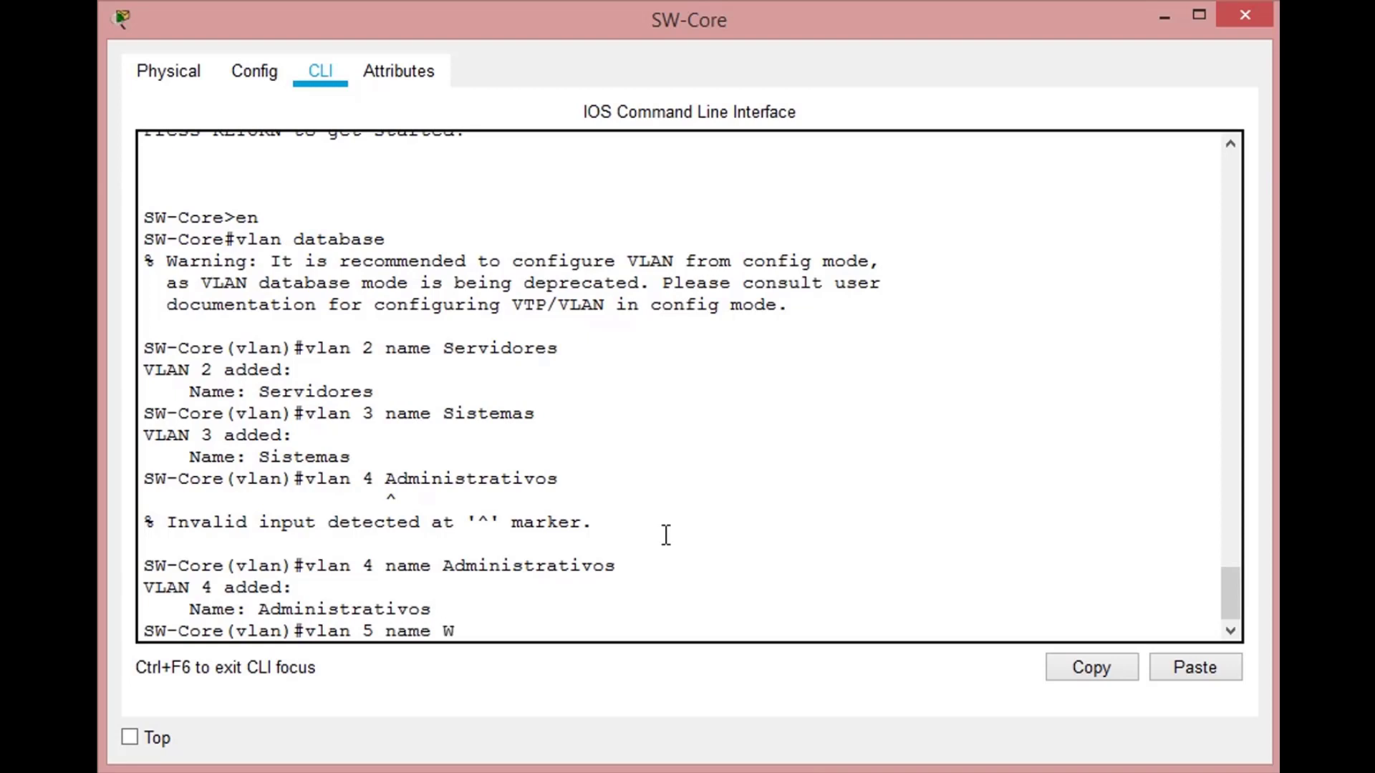
text(ifi)
key(Return)
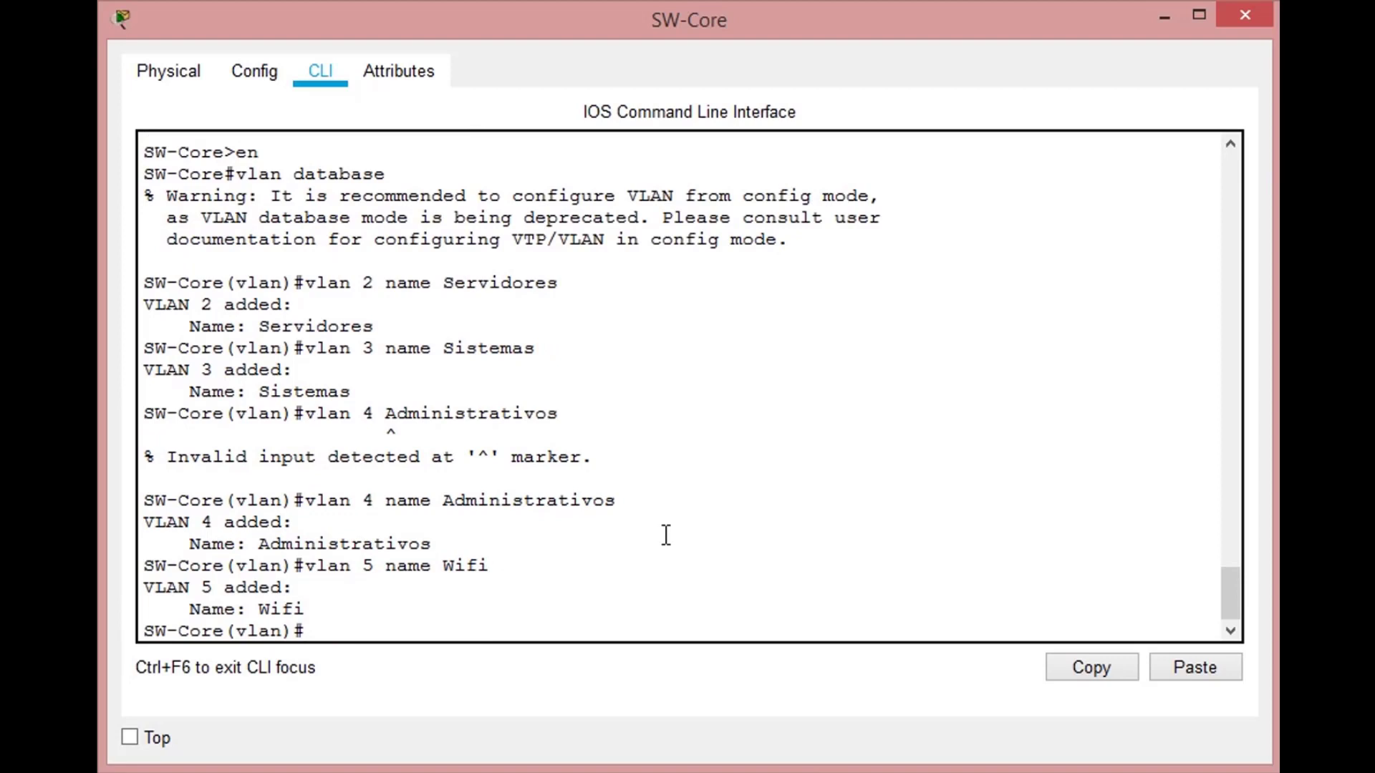
- Add VLAN 10 with the name SW-Admin to SW-Core's VLAN database and exit the database mode
text(vlan 10 name )
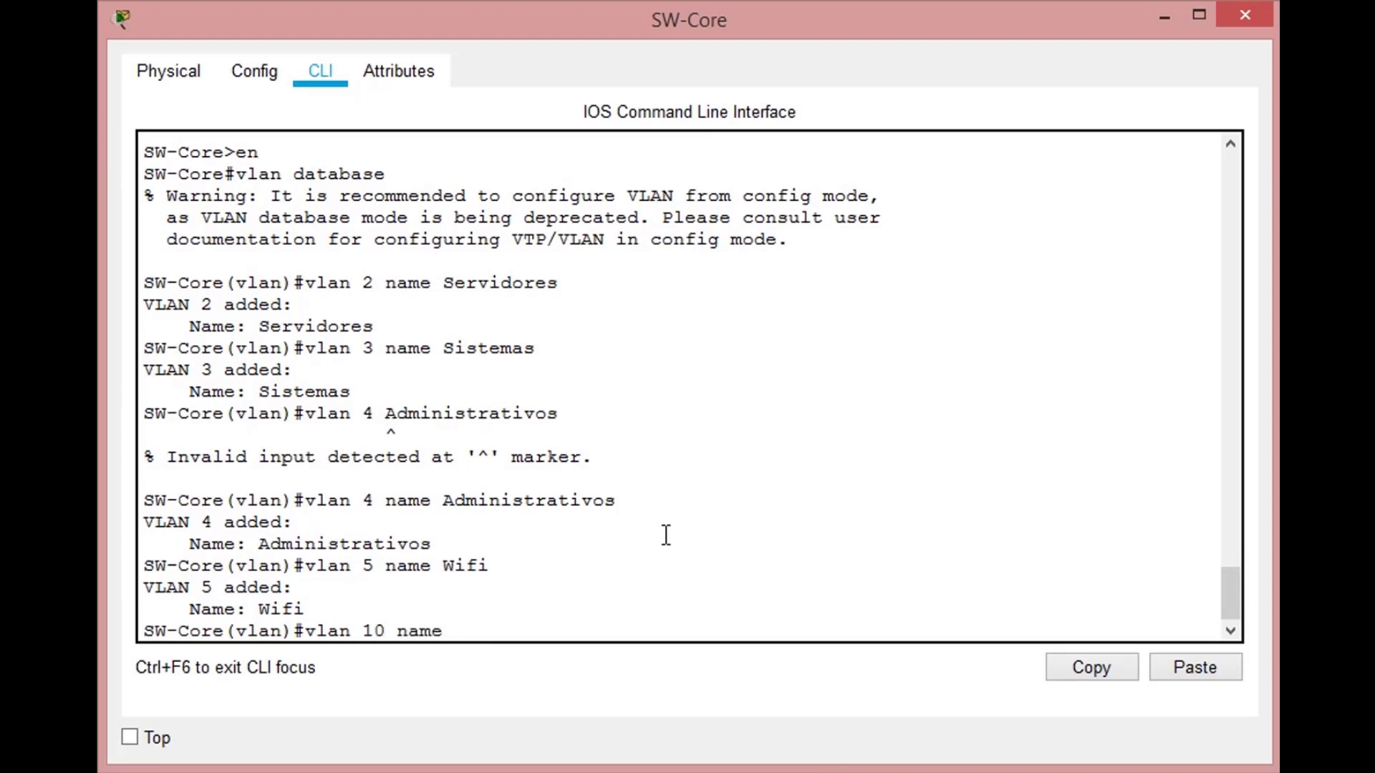
text(SW-Admin)
key(Return)
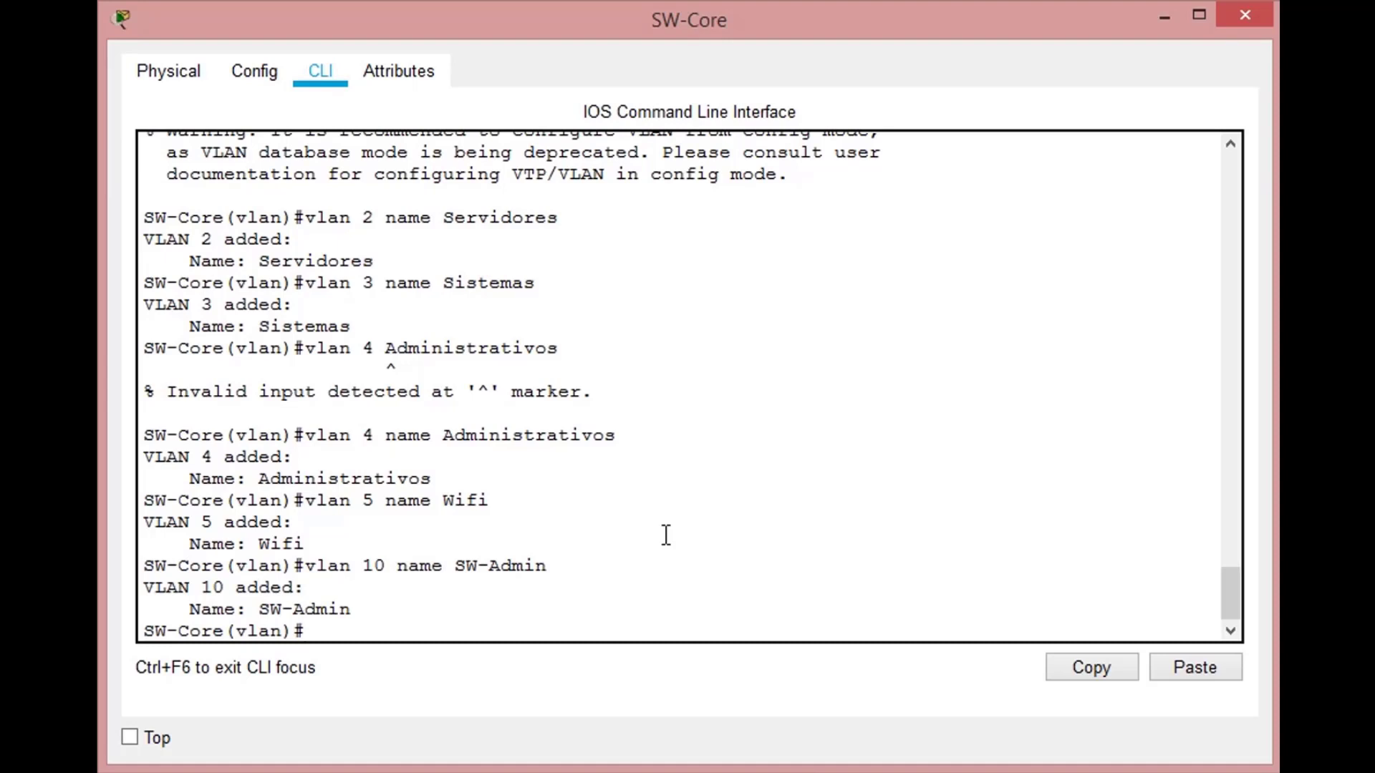
text(exit)
key(Return)
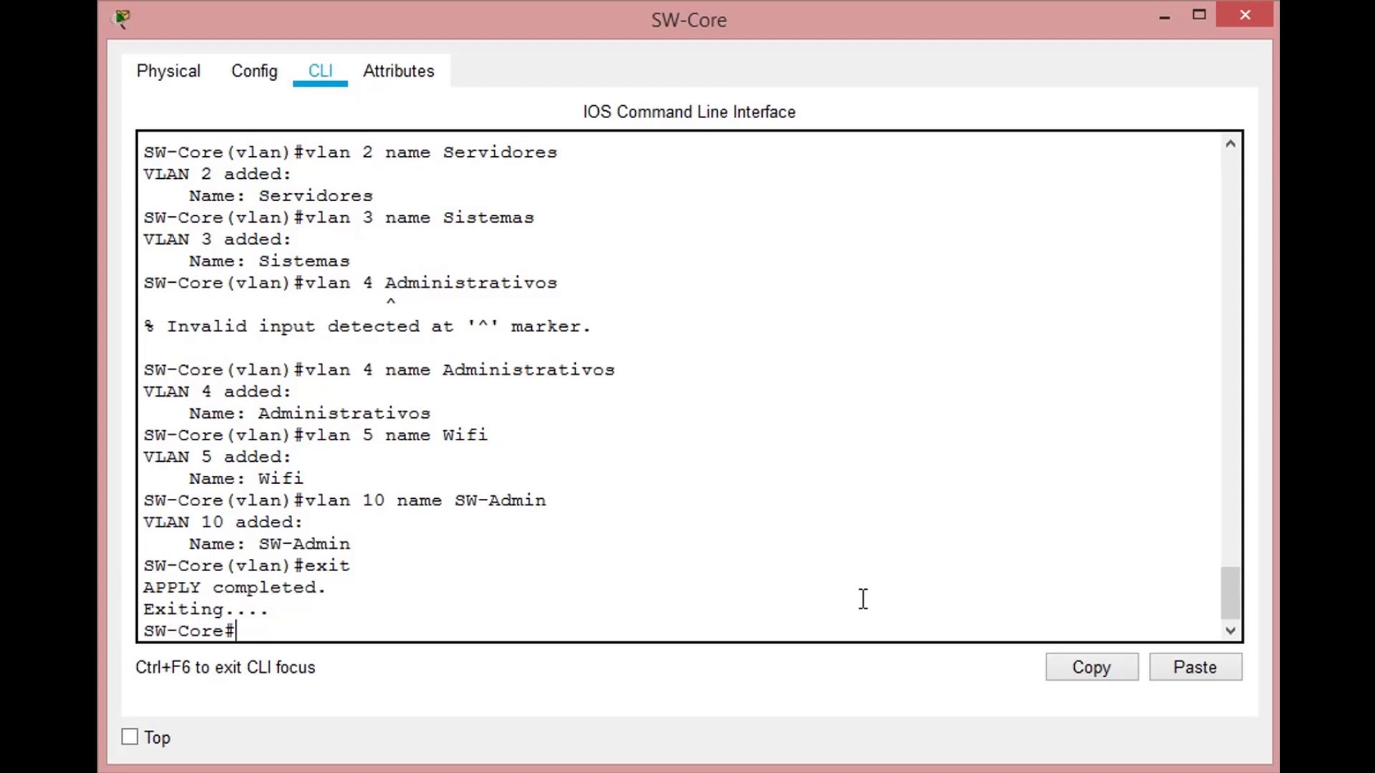
- Enter global configuration mode on SW-Core and enable IP routing
text(conf t)
key(Return)
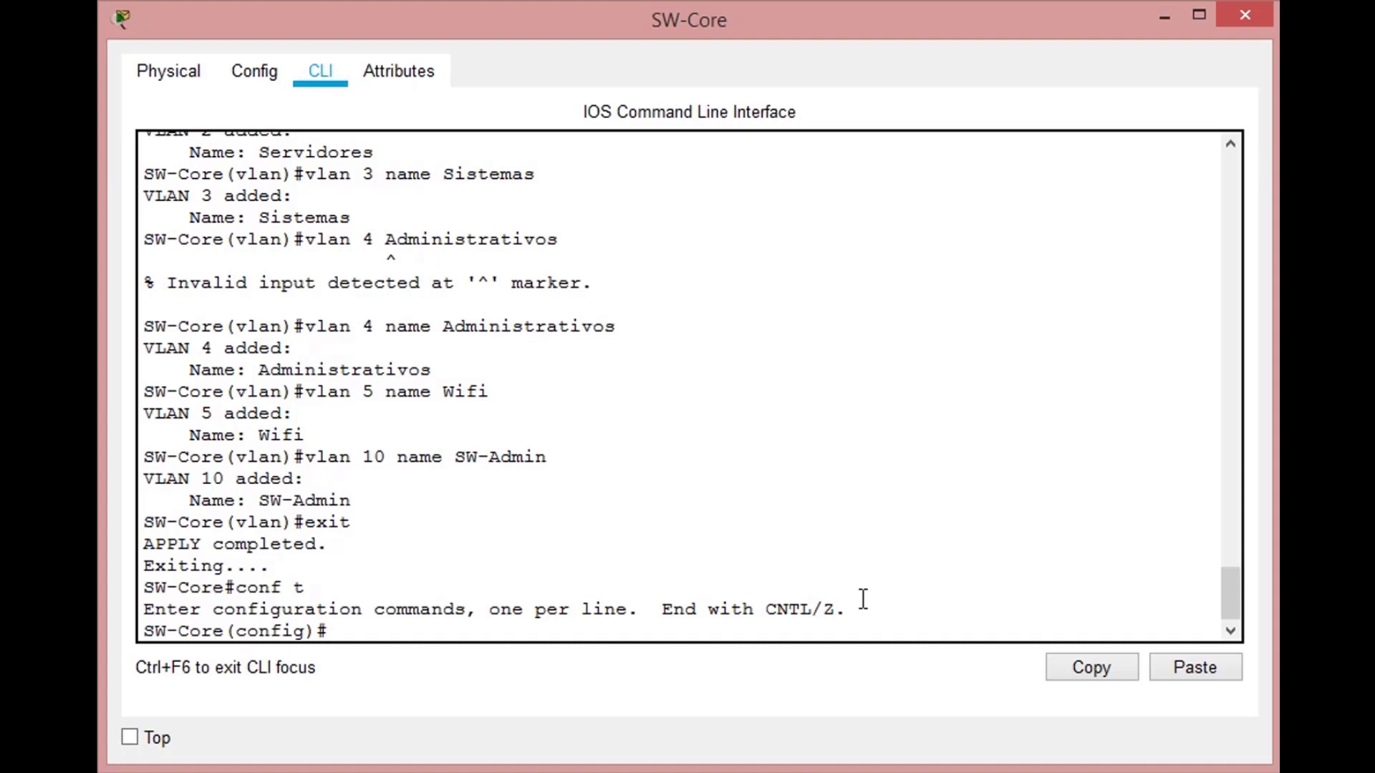
text(ip r)
text(outein)
text(r)
key(BackSpace)
key(BackSpace)
key(BackSpace)
key(BackSpace)
text(ing)
key(Return)
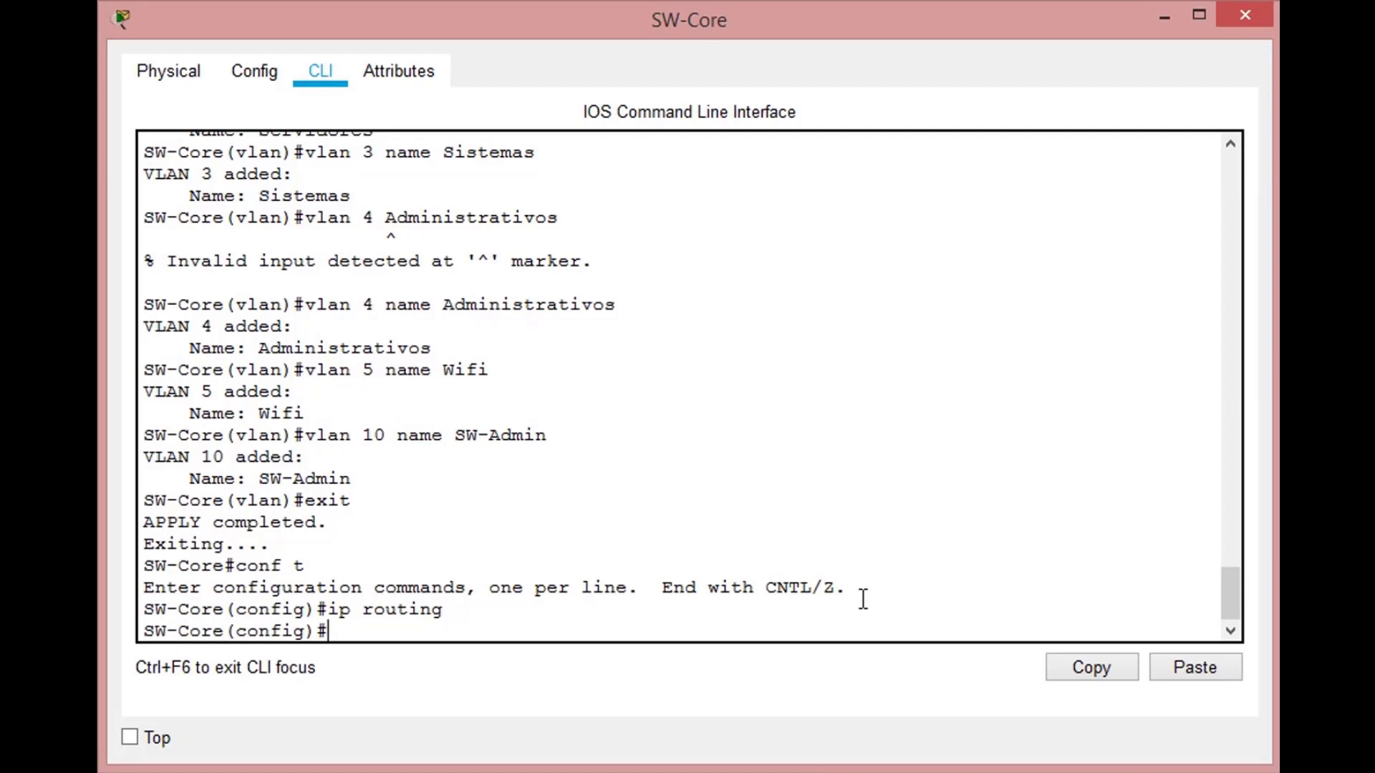
- Create SW-Core's VLAN 2 interface and assign it the IP address 10.0.1.1 with mask 255.255.255.0
text(interface)
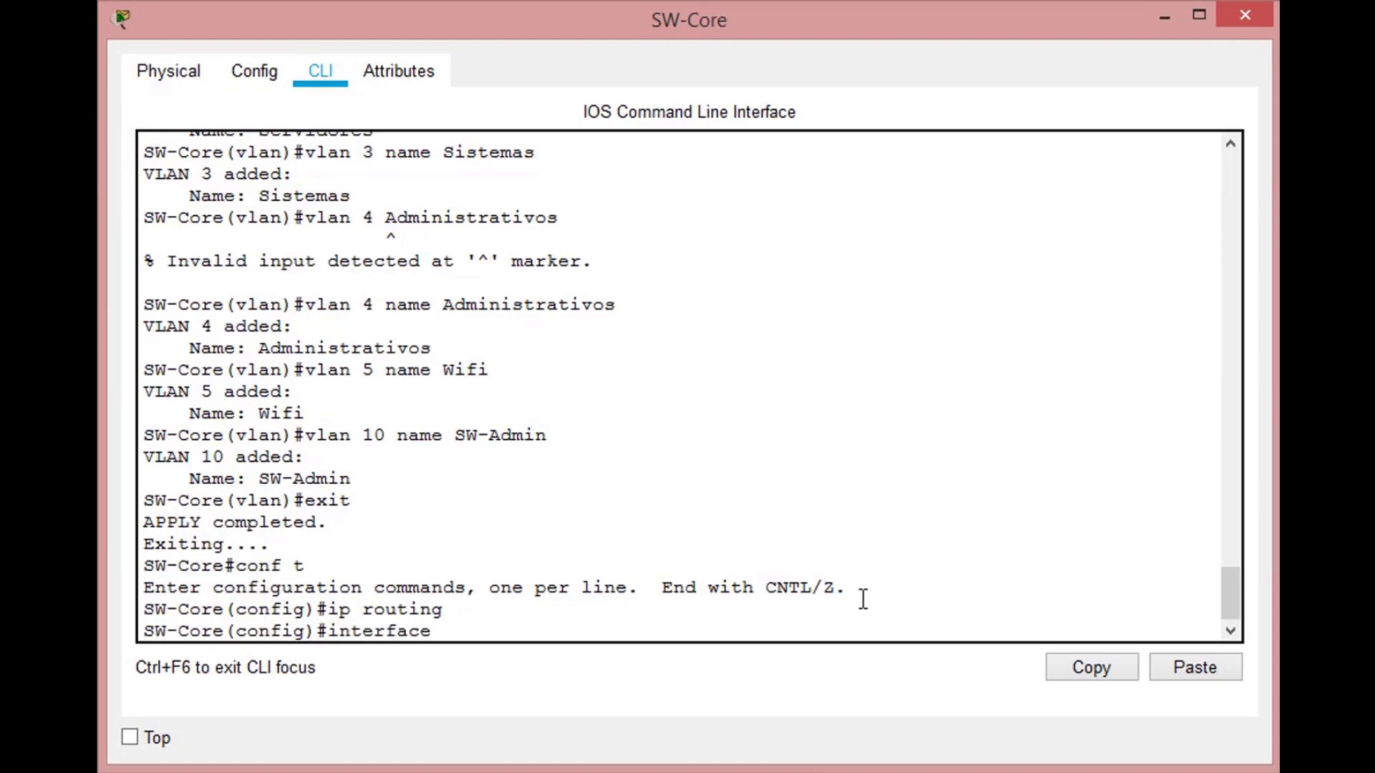
text(vlan 2)
key(Return)
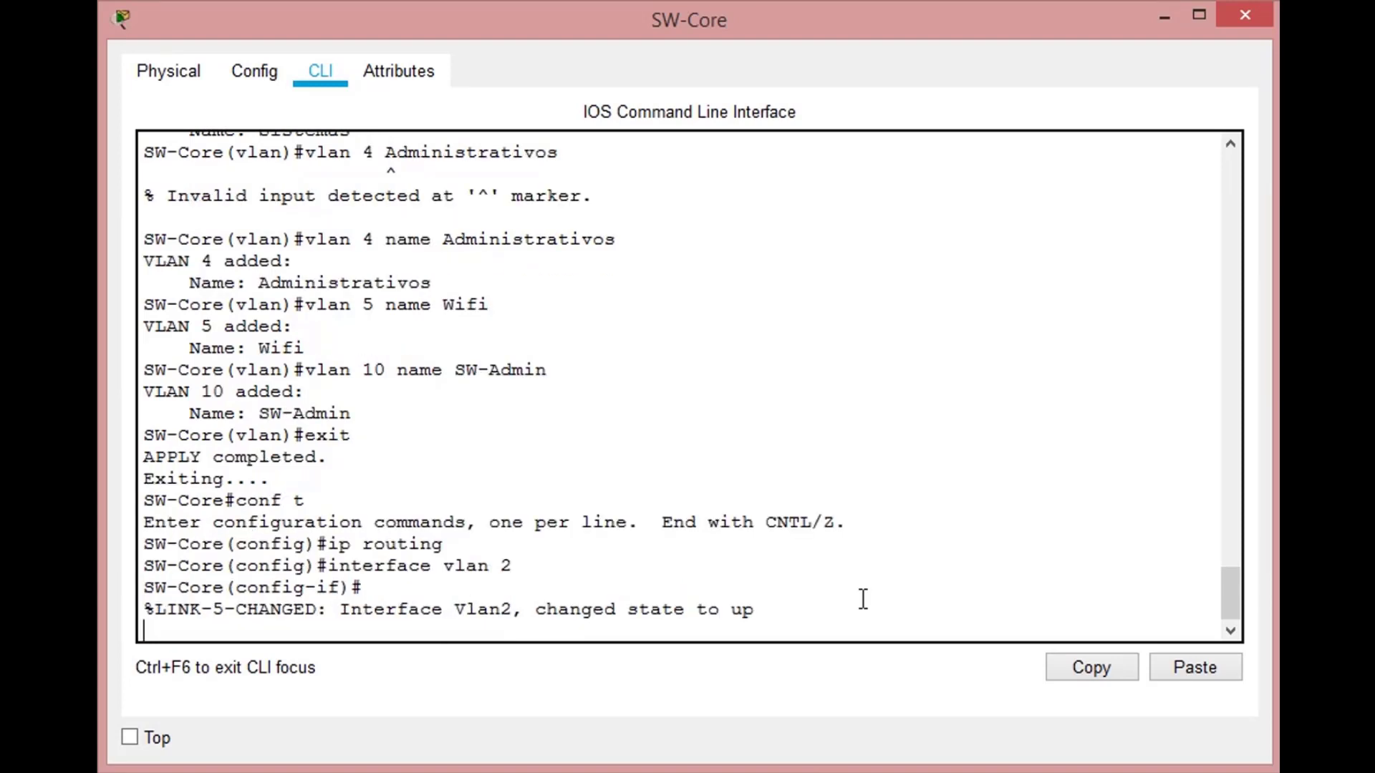
key(Return)
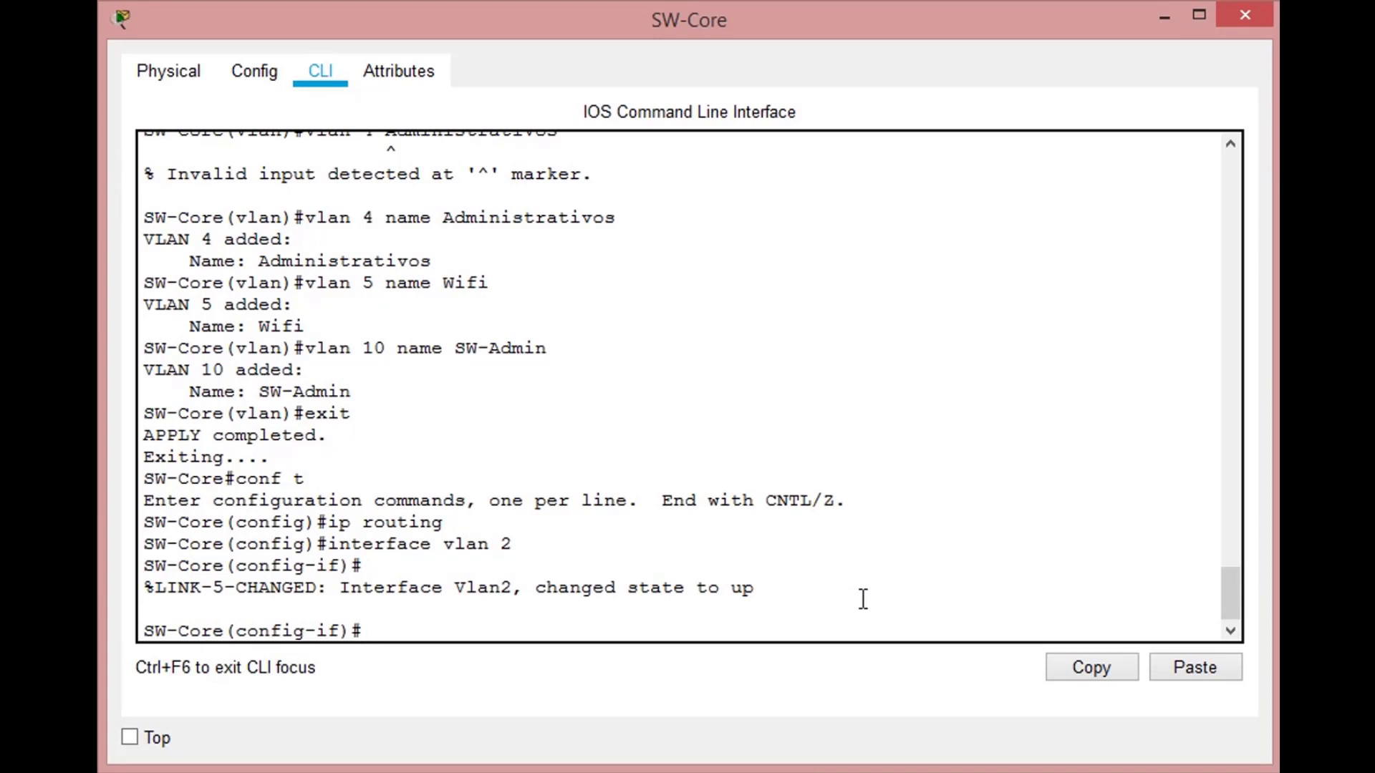
text(ip address)
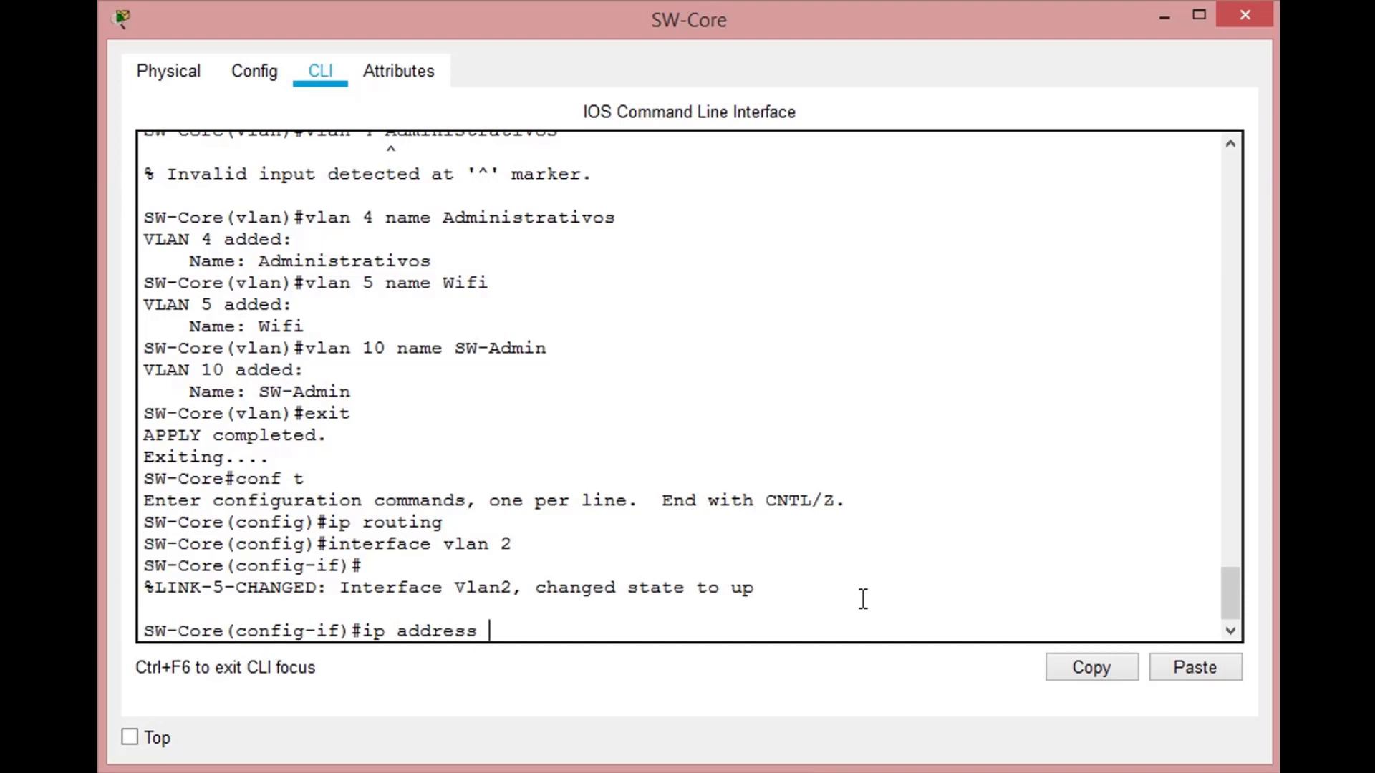
text( 10.)
key(BackSpace)
text(0.0.1.1 255.255.255.0)
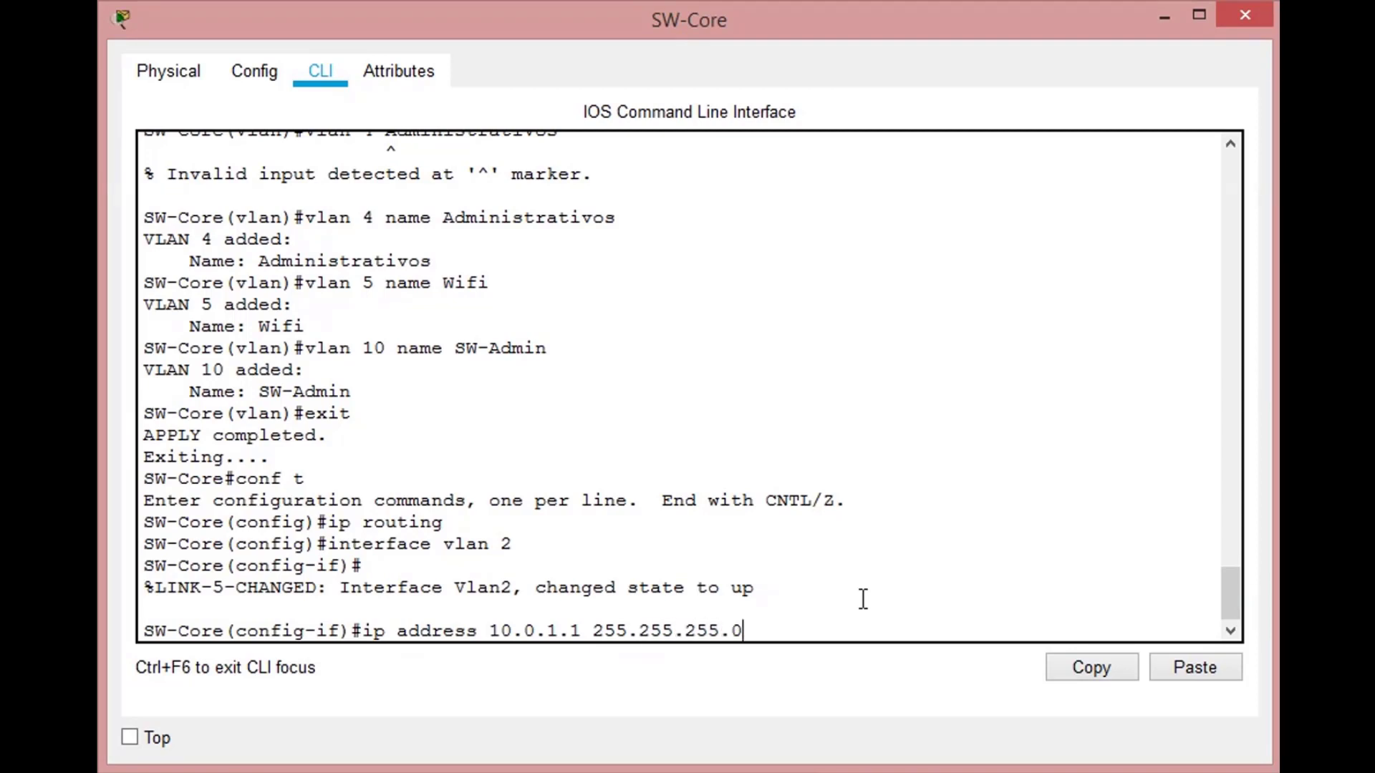
key(Return)
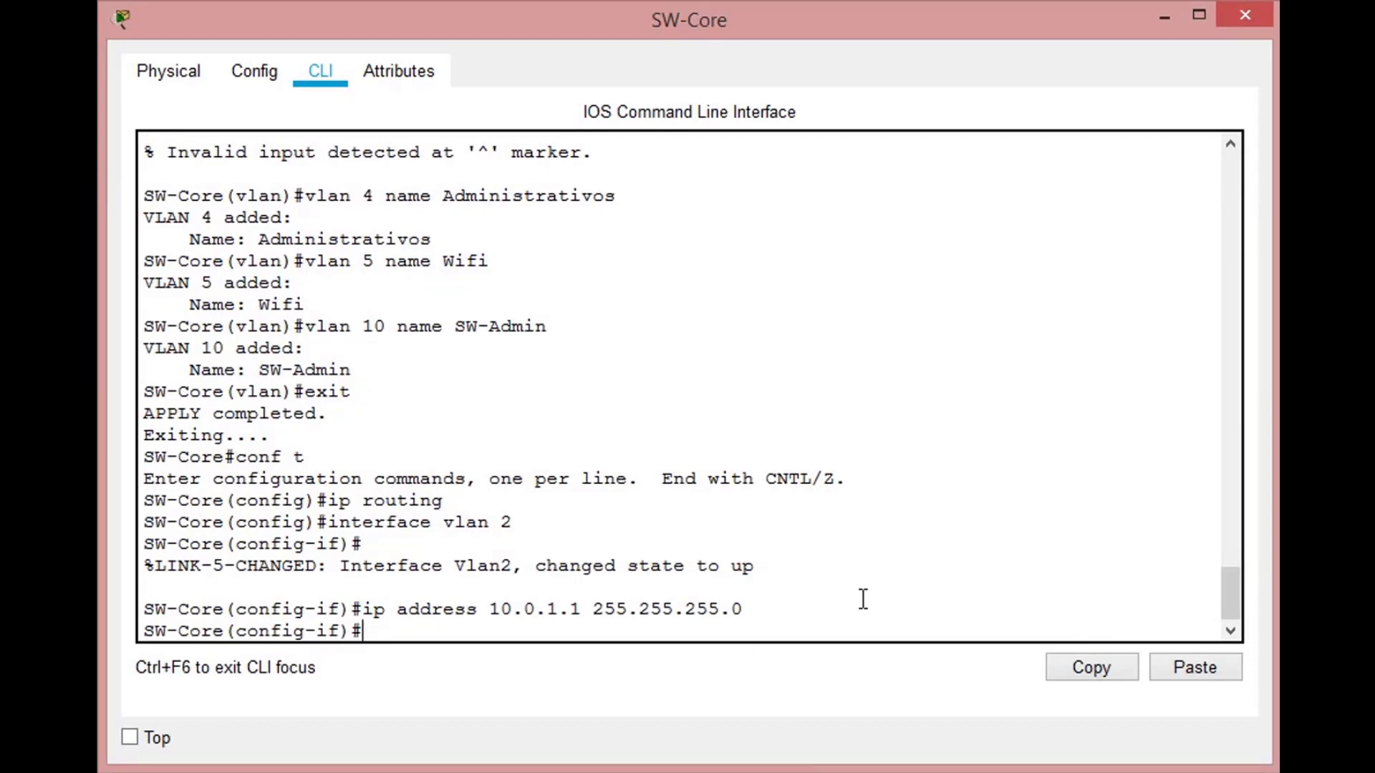
- Set the description of the VLAN 2 interface to VLAN_Servidores
text(desc VLAN_Servidores)
key(Return)
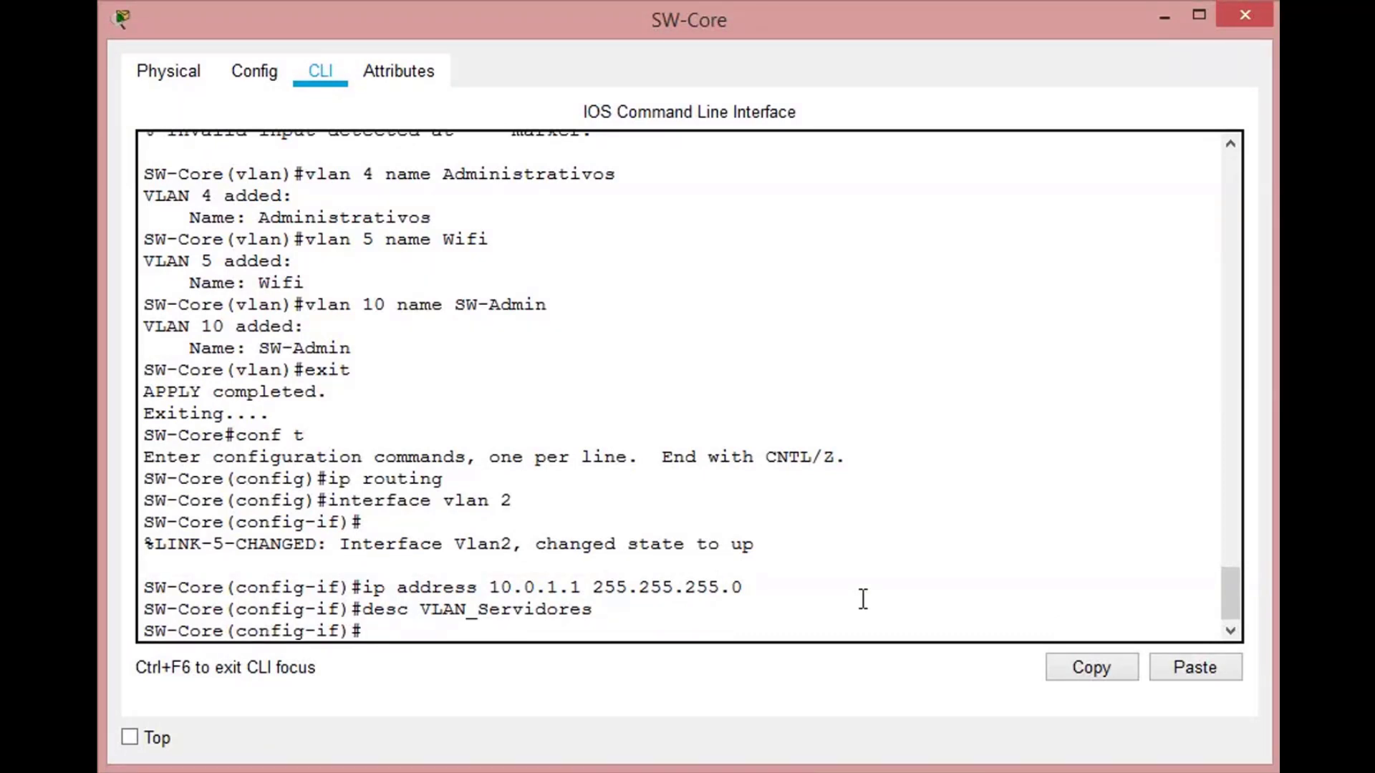
- Create SW-Core's VLAN 3 interface and assign it the IP address 10.0.2.1 with mask 255.255.255.0
text(ui)
key(BackSpace)
key(BackSpace)
text(int vlan 3)
key(Return)
key(Return)
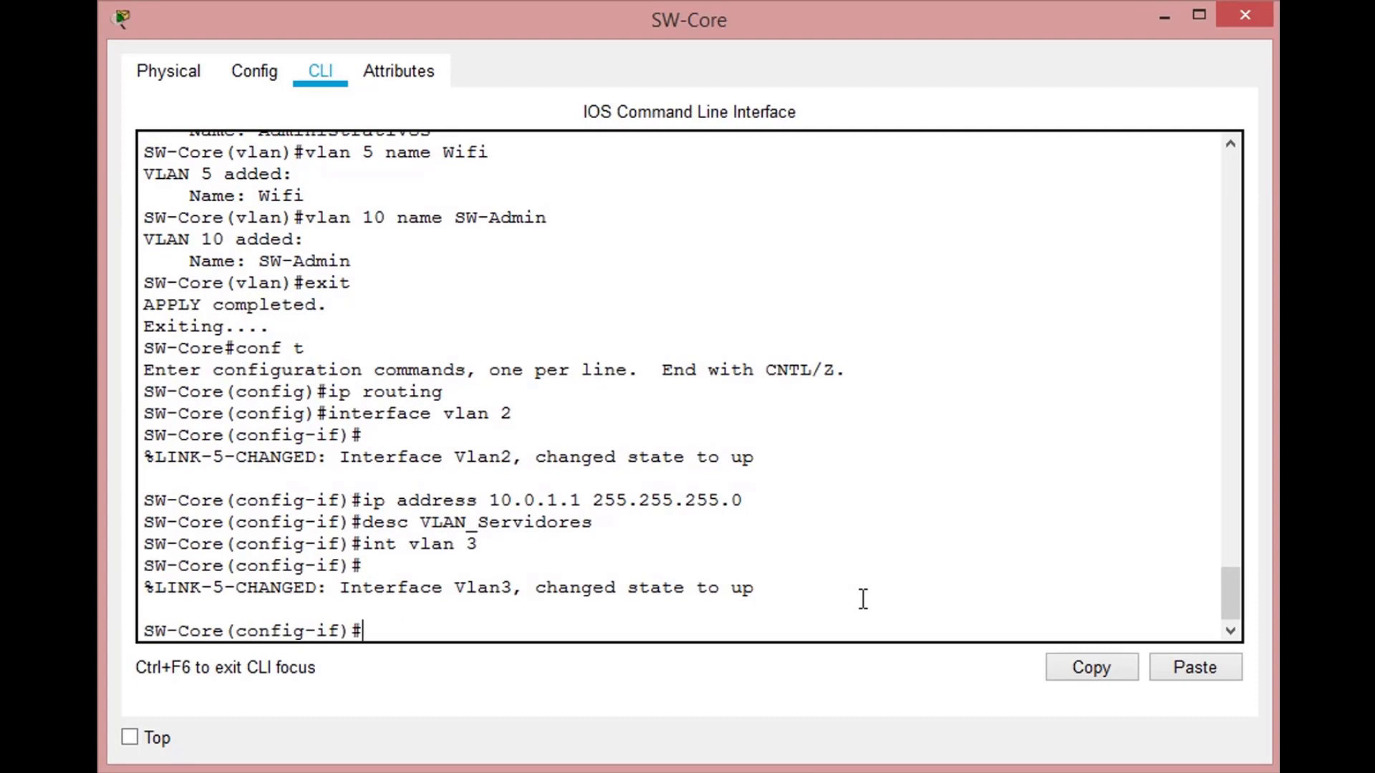
text(ip add 10.0.2.1)
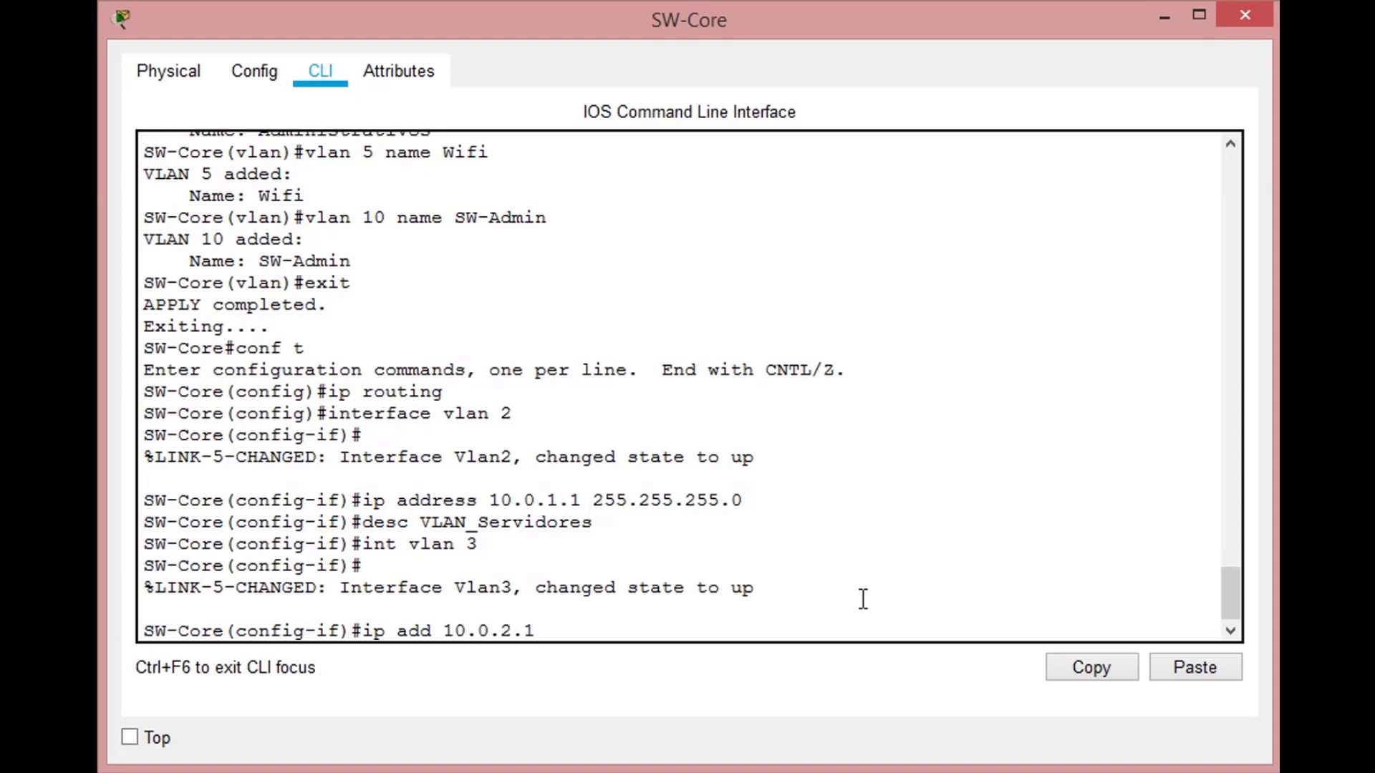
text( 255.255.255.0)
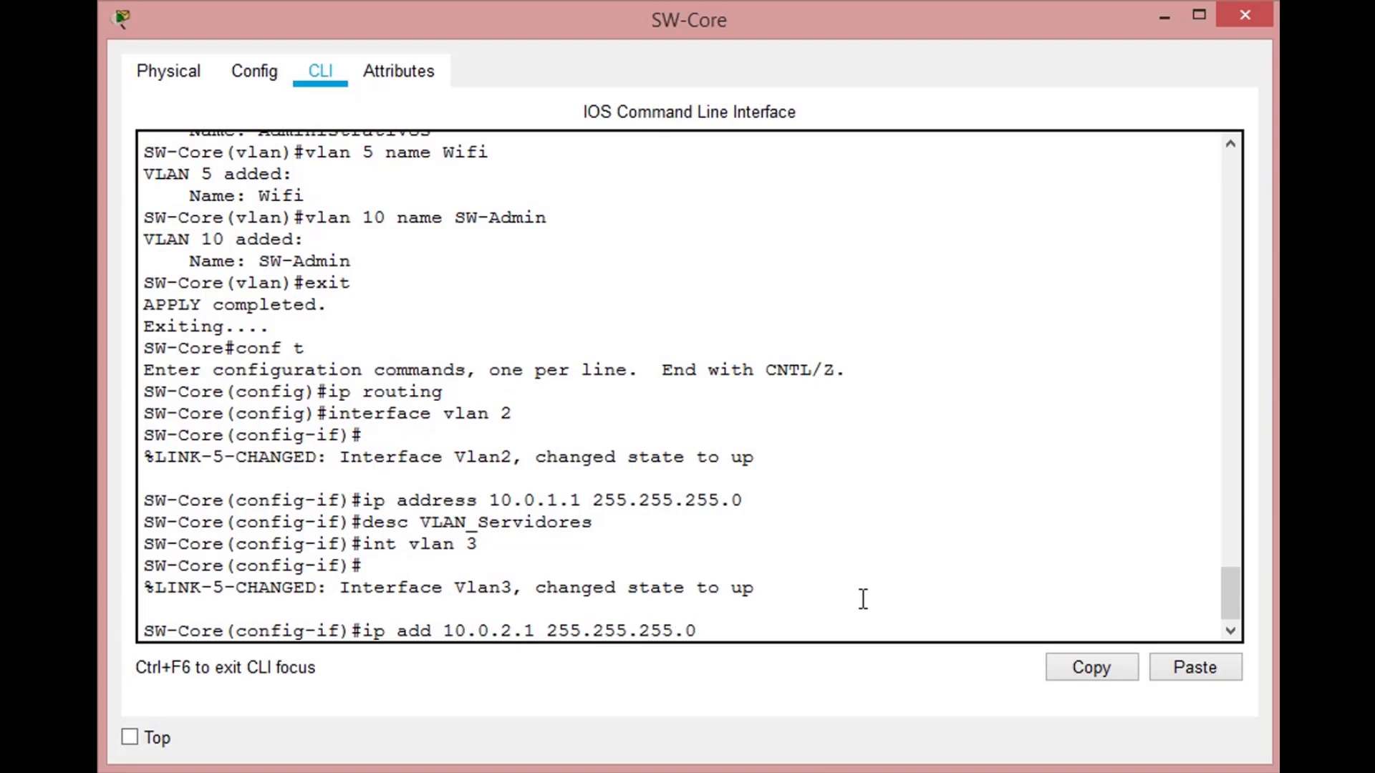
key(Return)
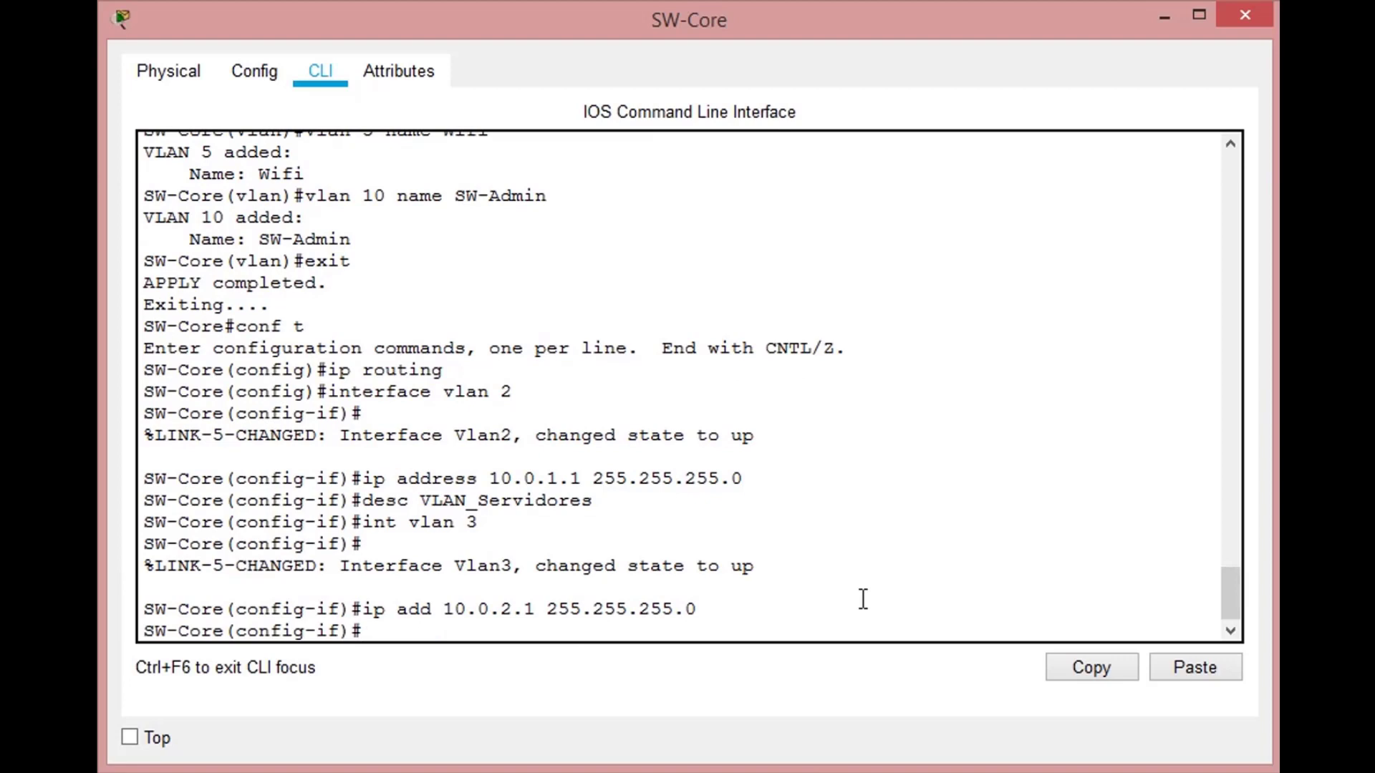
- Set the description of the VLAN 3 interface to VLAN_Sistemas
text(desc VLAN_Sistemas)
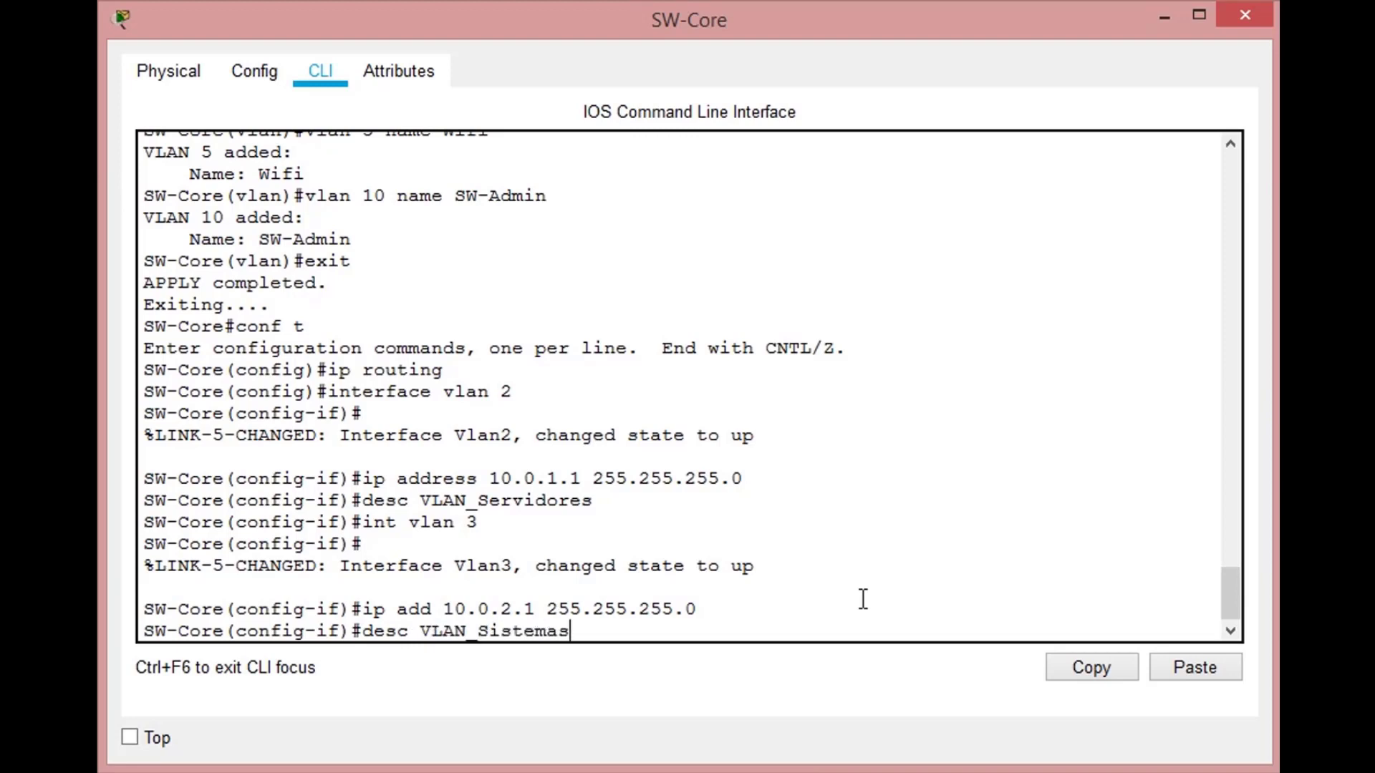
key(Return)
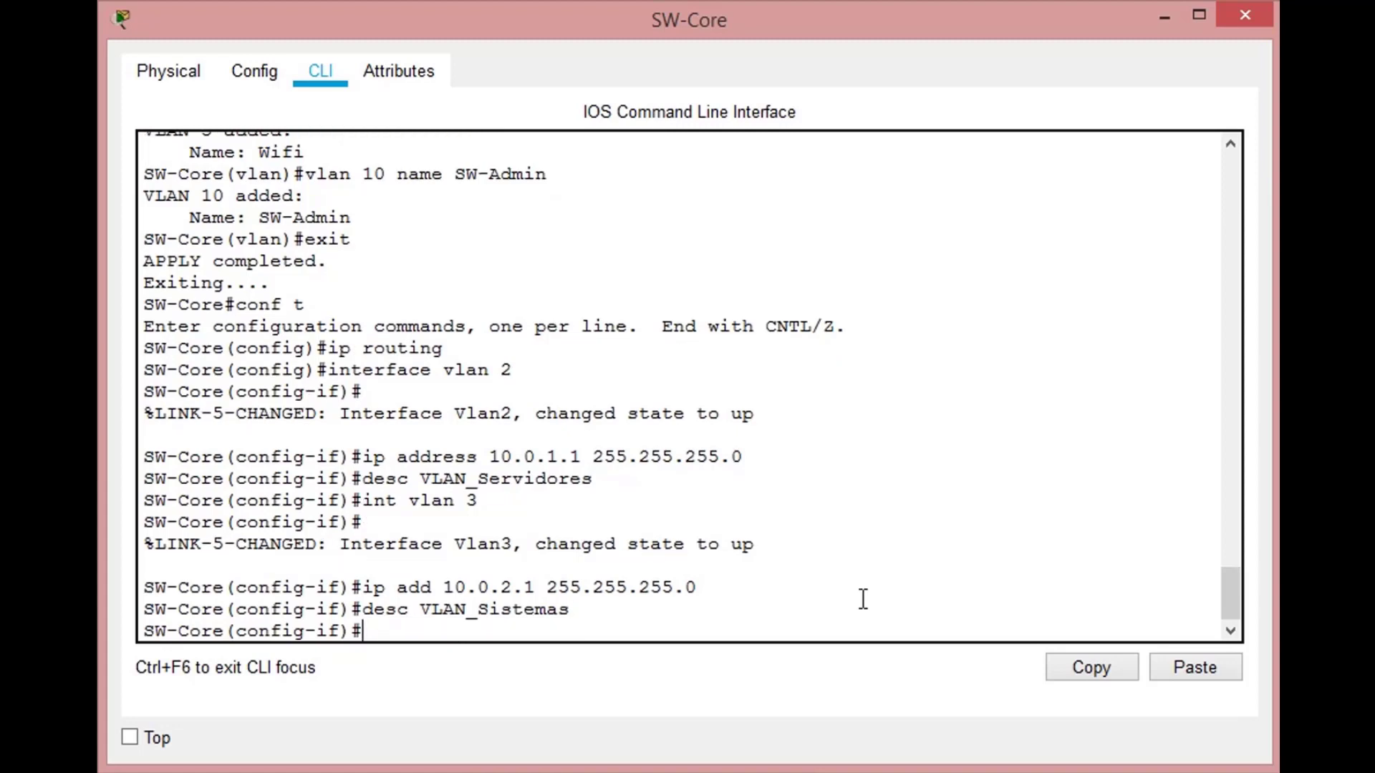
- Create SW-Core's VLAN 4 interface and assign it the IP address 10.0.3.1 with mask 255.255.255.0
text(int vlan 4)
key(Return)
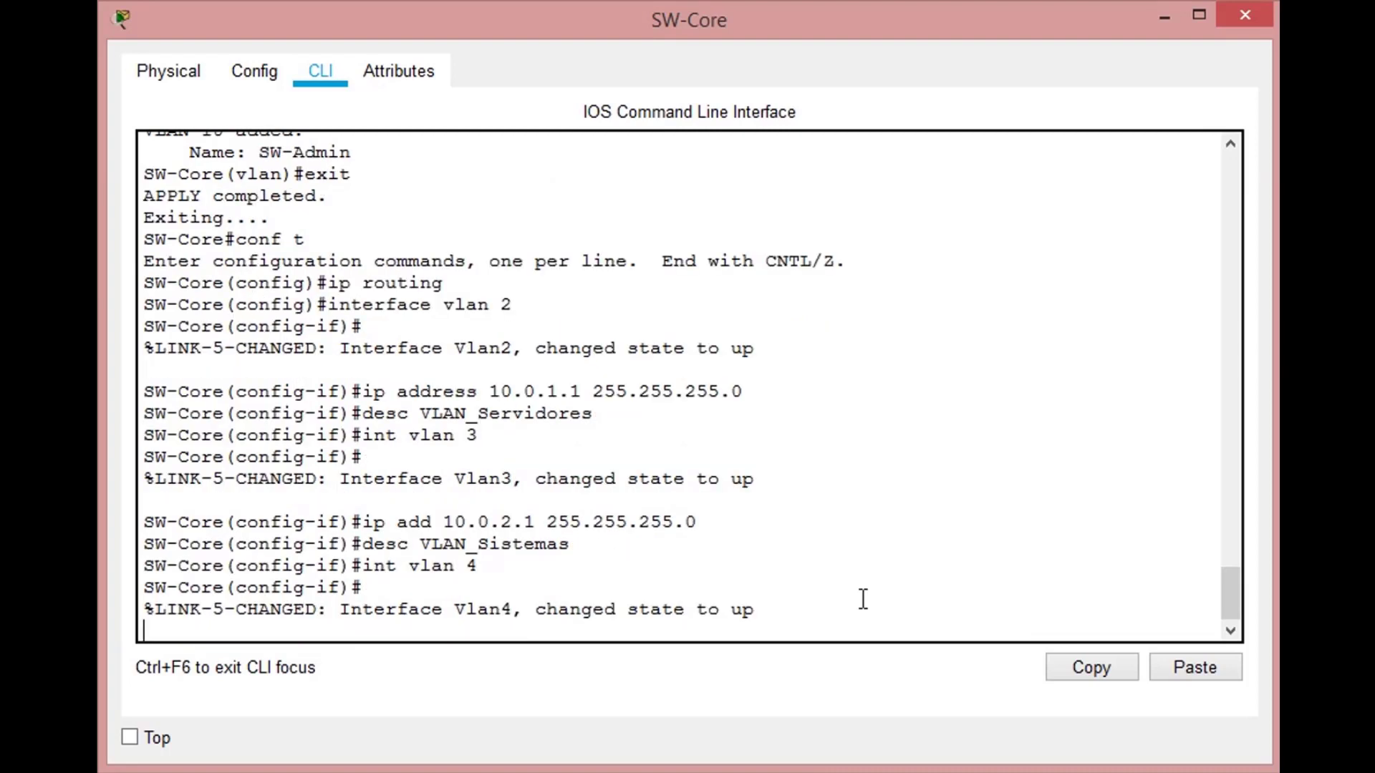
key(Return)
text(ip)
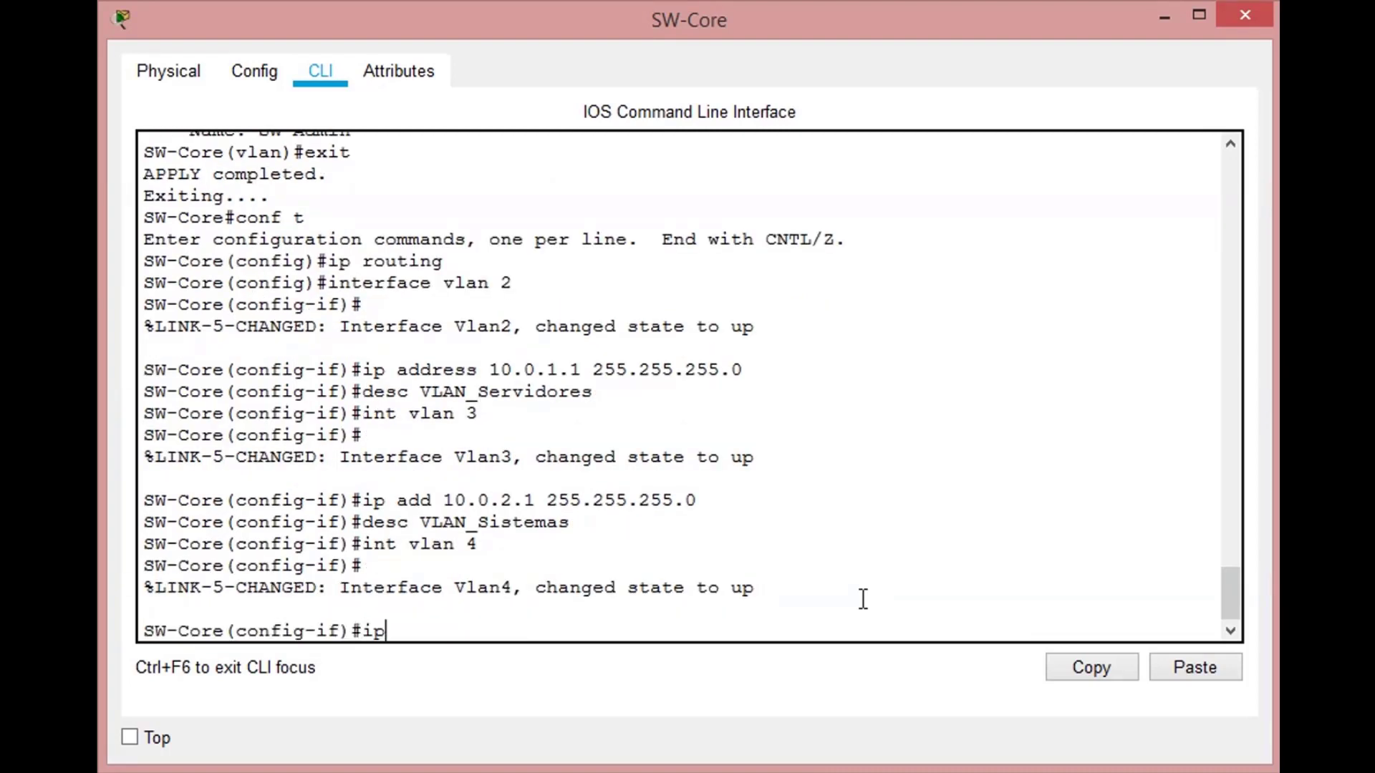
text( add 10.0.3.10)
key(BackSpace)
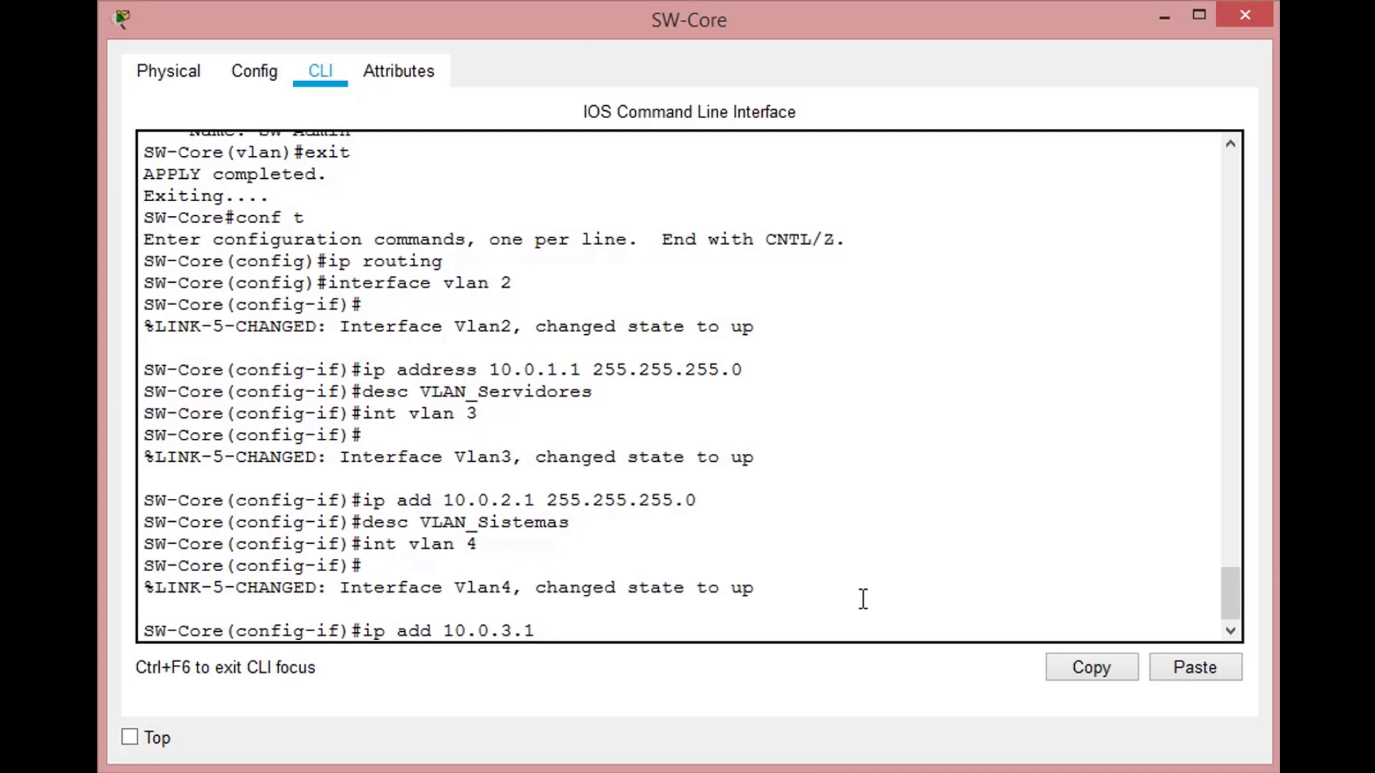
text(255.255.255.0)
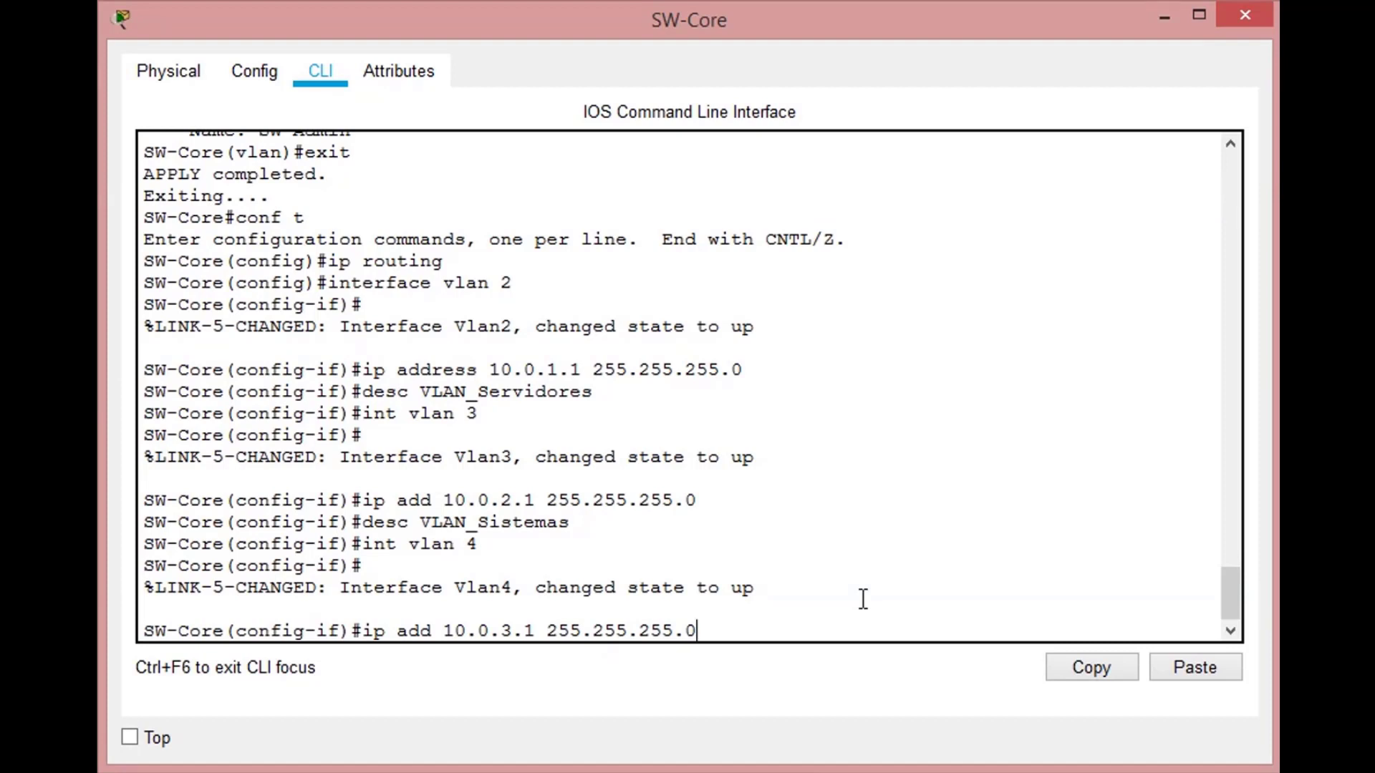
key(Return)
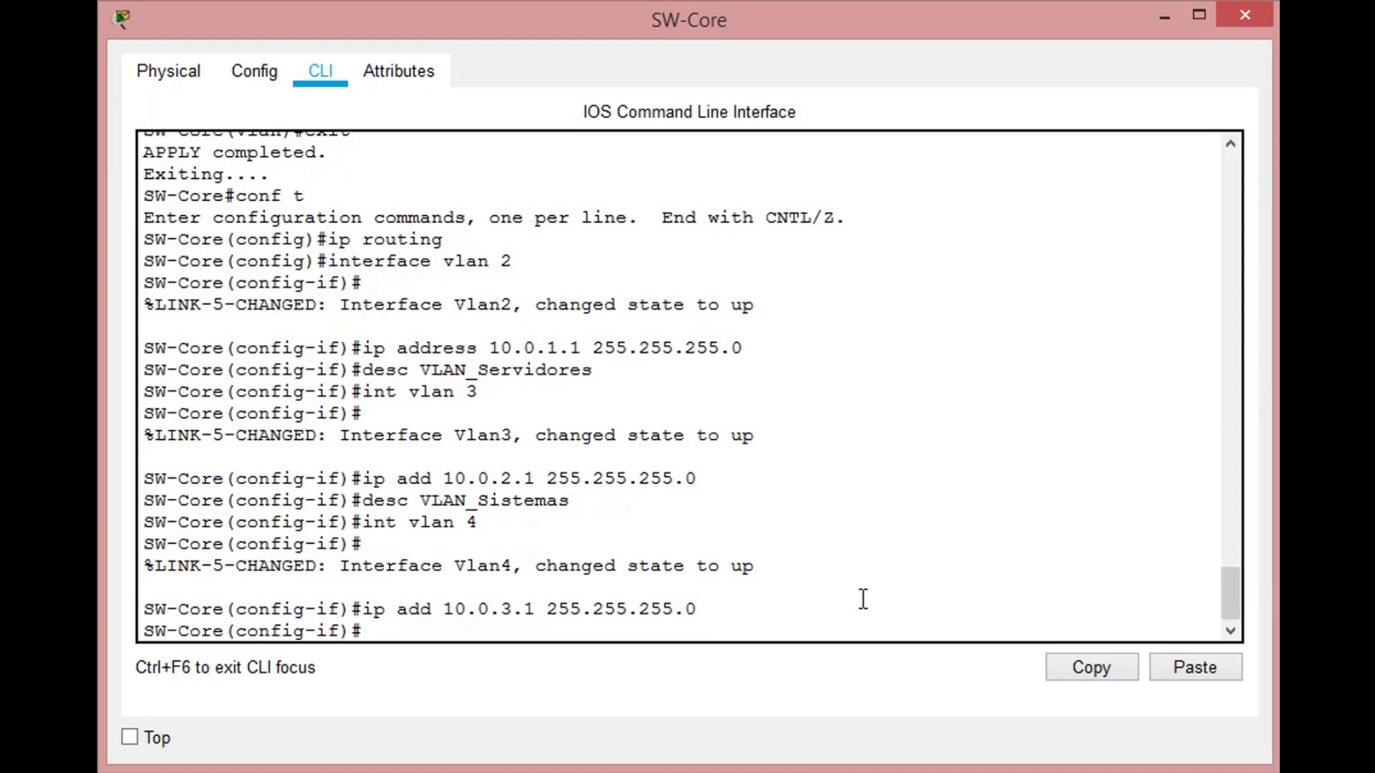
- Create SW-Core's VLAN 5 interface and assign it the IP address 10.0.4.1 with mask 255.255.255.0
text(int vlan 5)
key(Return)
text(ip add)
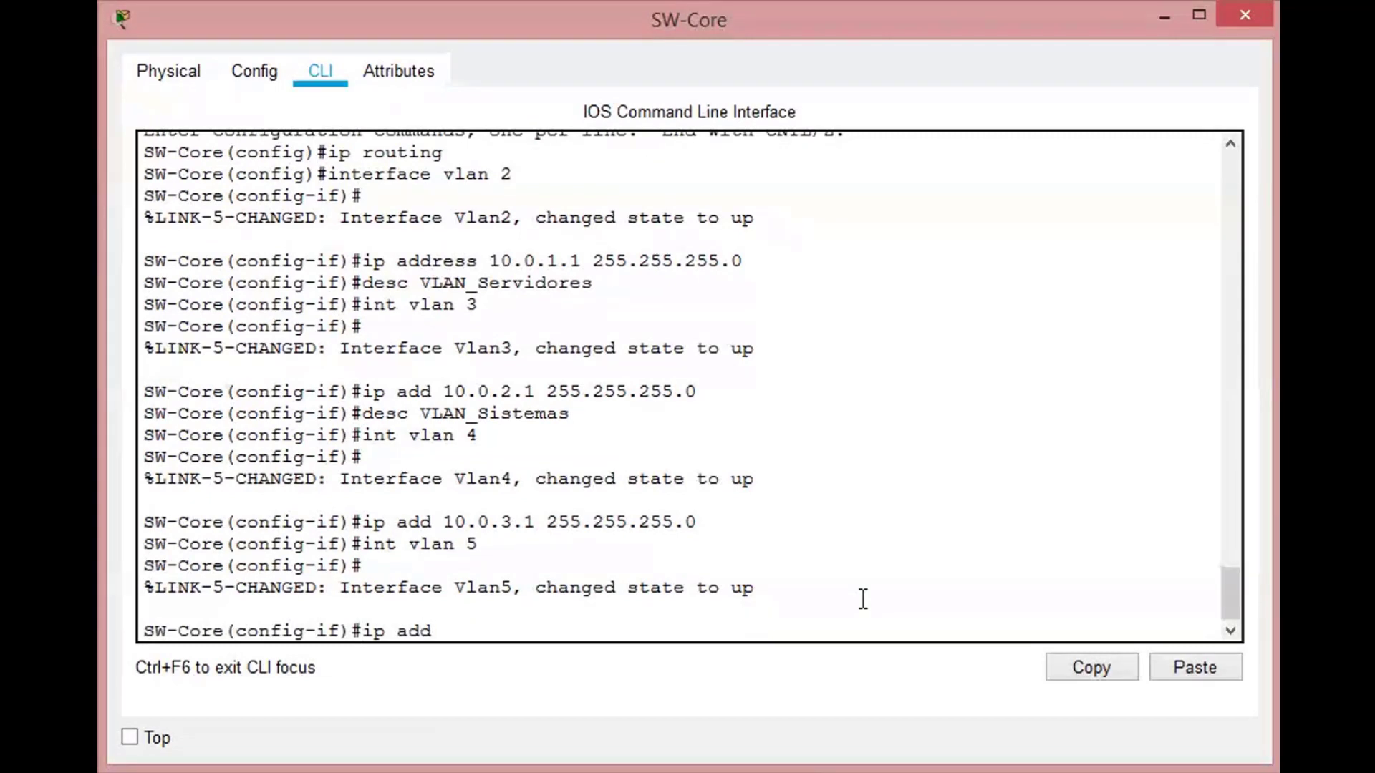
text( 10.0.4.1)
text( 255.25)
text(5.255.255.0)
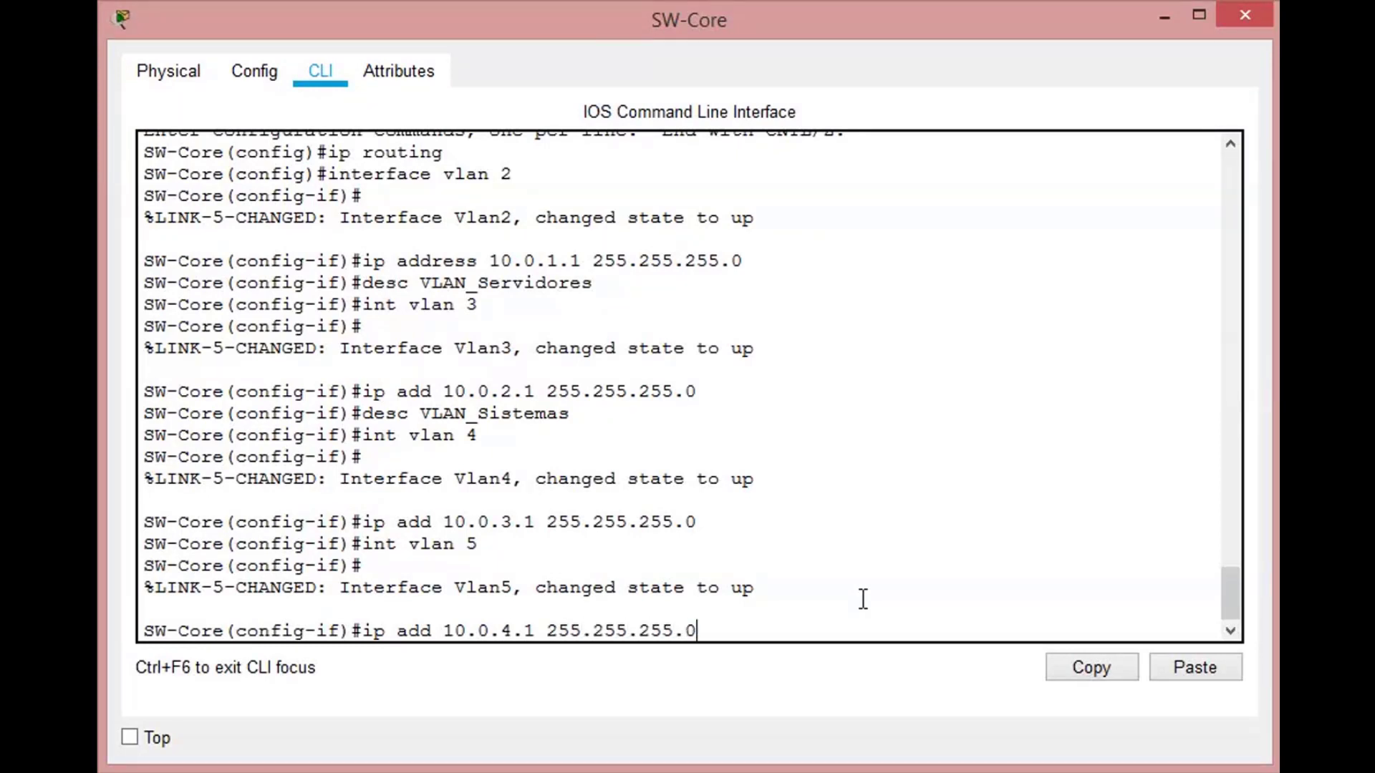
key(Return)
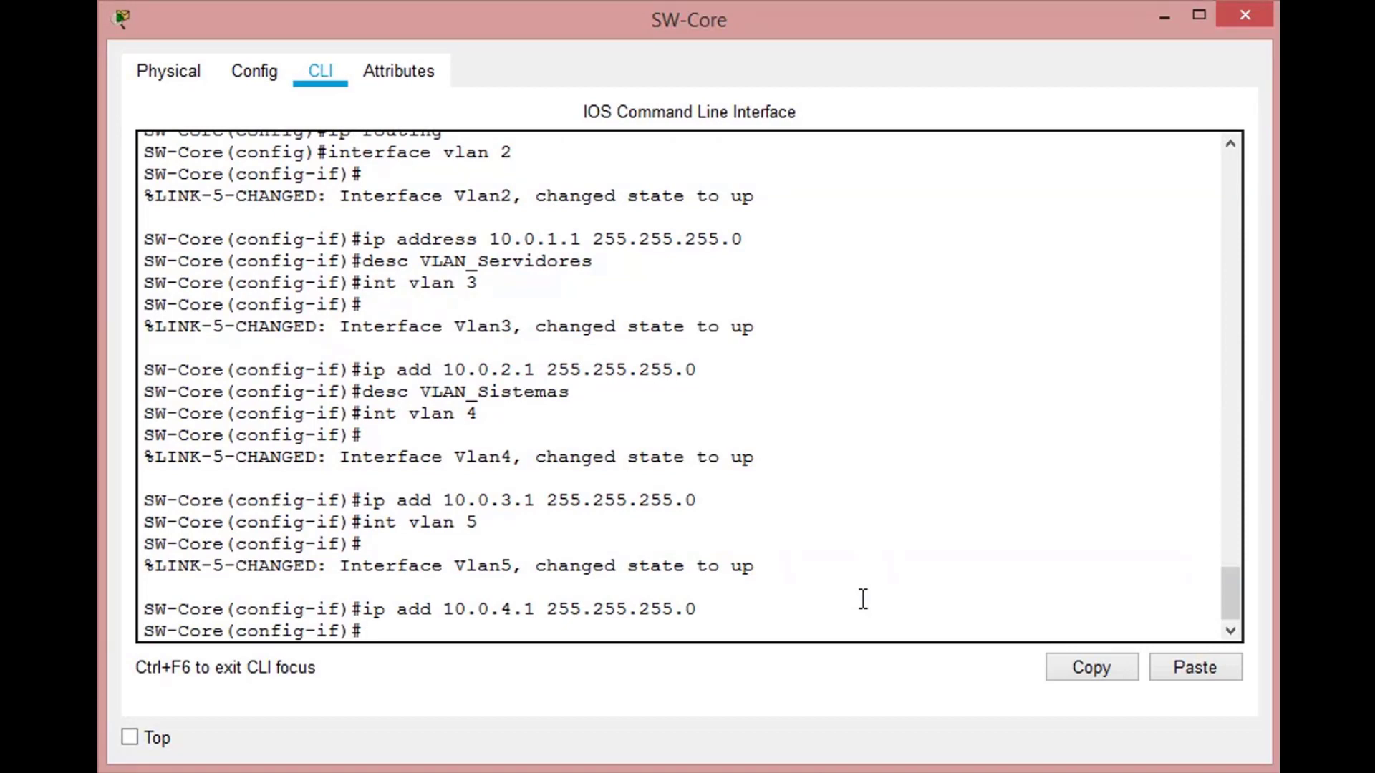
- Create SW-Core's VLAN 10 interface and assign it the IP address 10.0.10.1 with mask 255.255.255.0
text(int vlan 10)
key(Return)
key(Return)
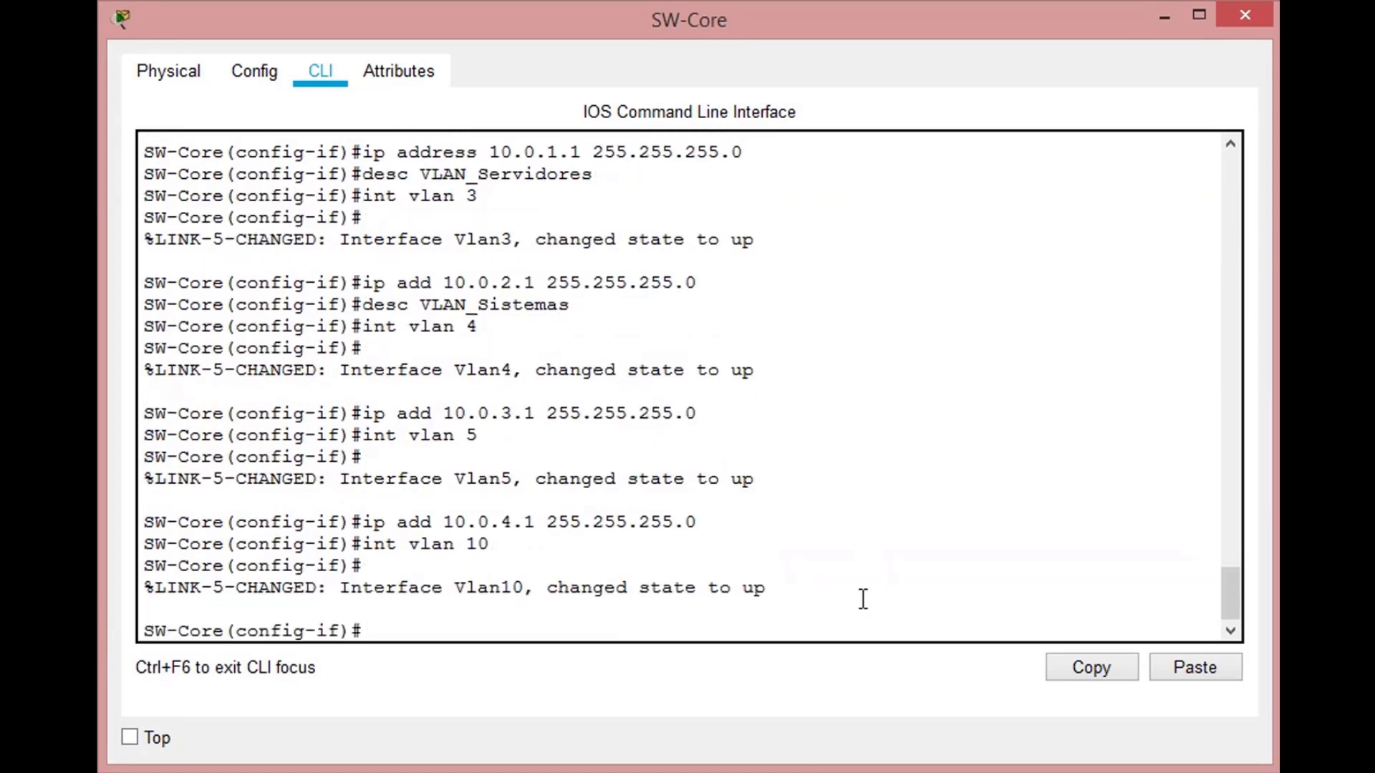
text(ip add 10.0.10.1)
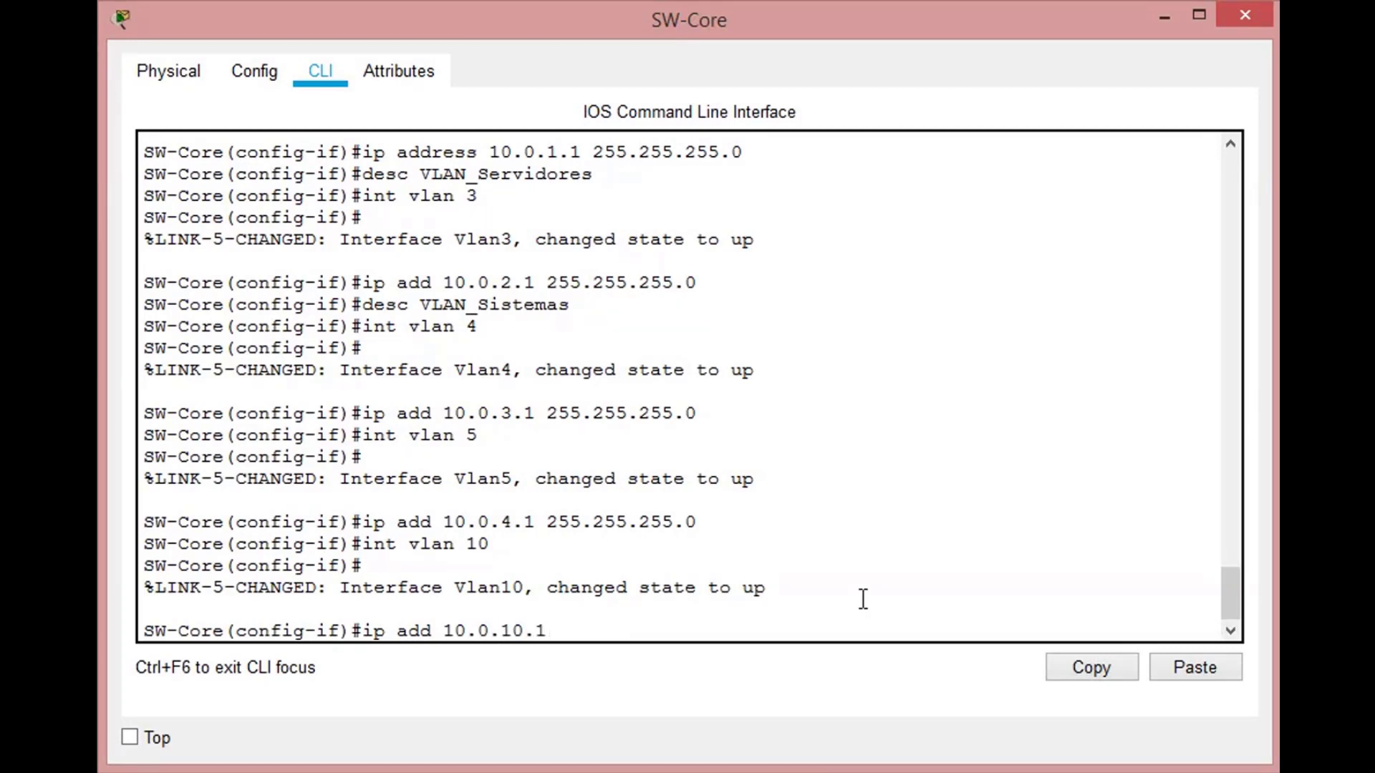
text( 255.255.255.0)
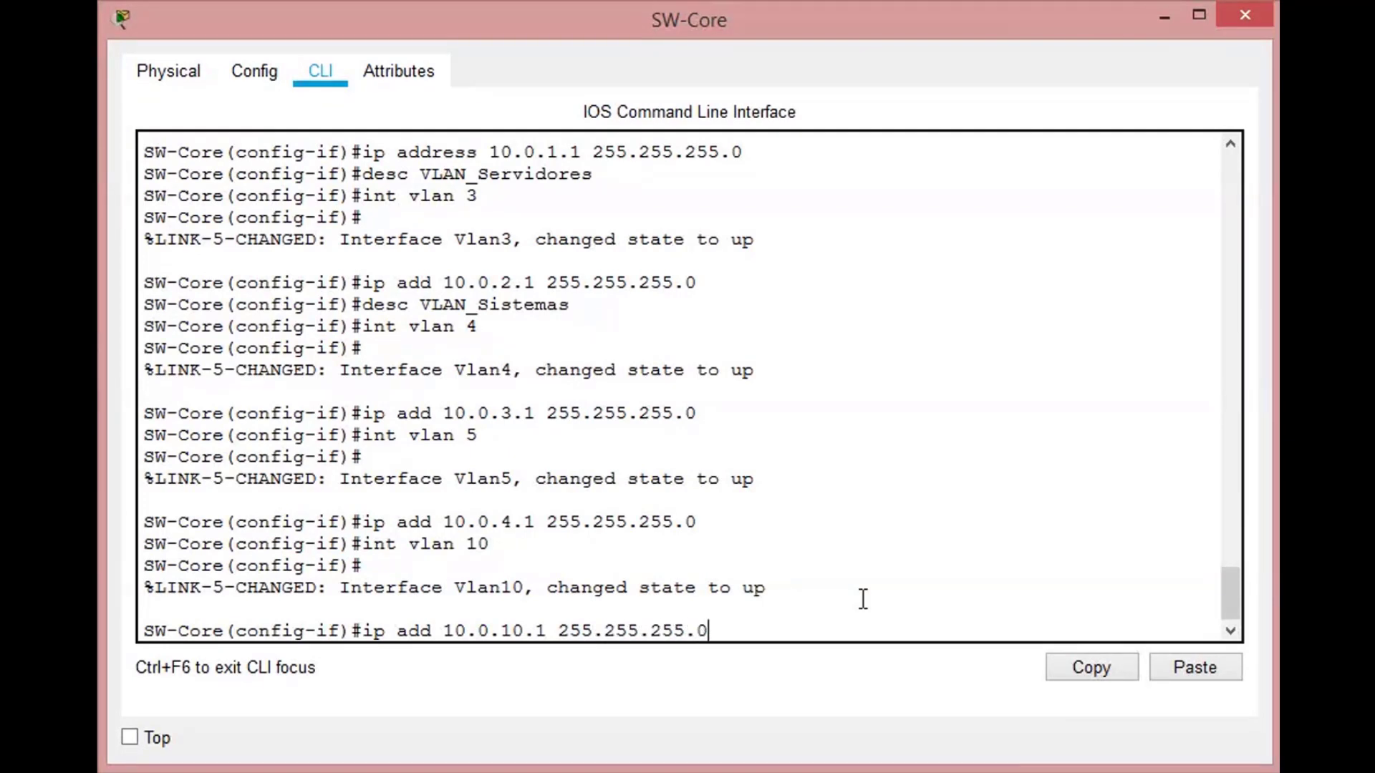
key(Return)
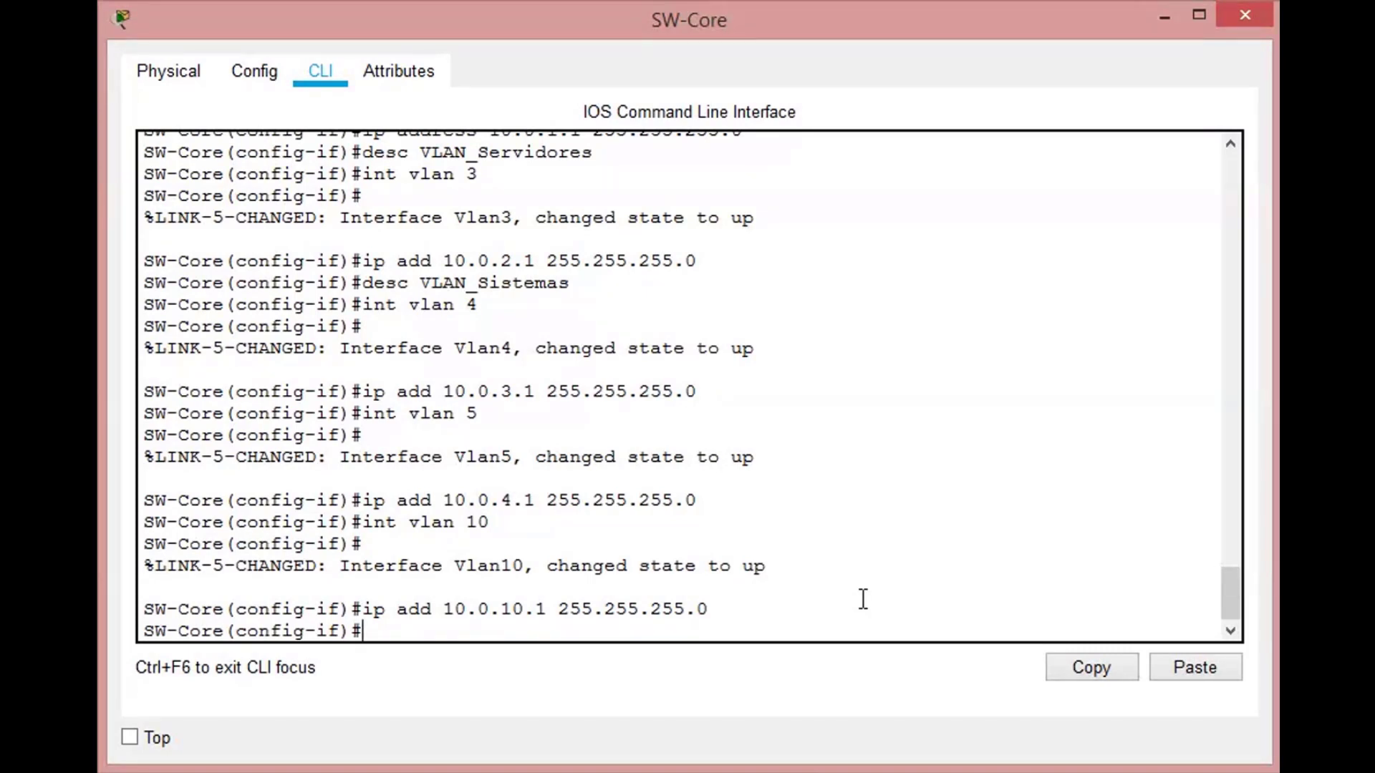
- Enter configuration of SW-Core's interface g0/2 and try to set its switchport mode to trunk
text(int g0/2)
key(Return)
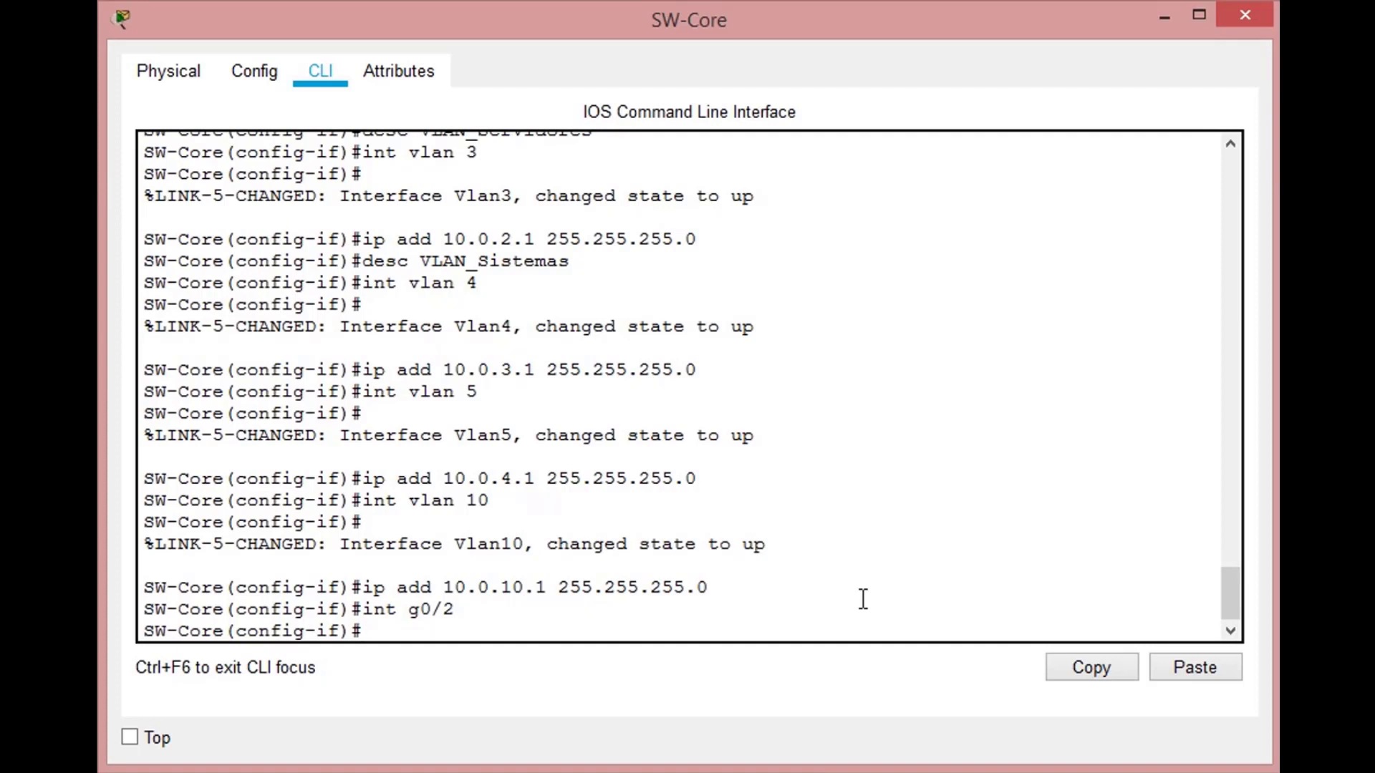
text(switc)
key(Tab)
text(mode trunk)
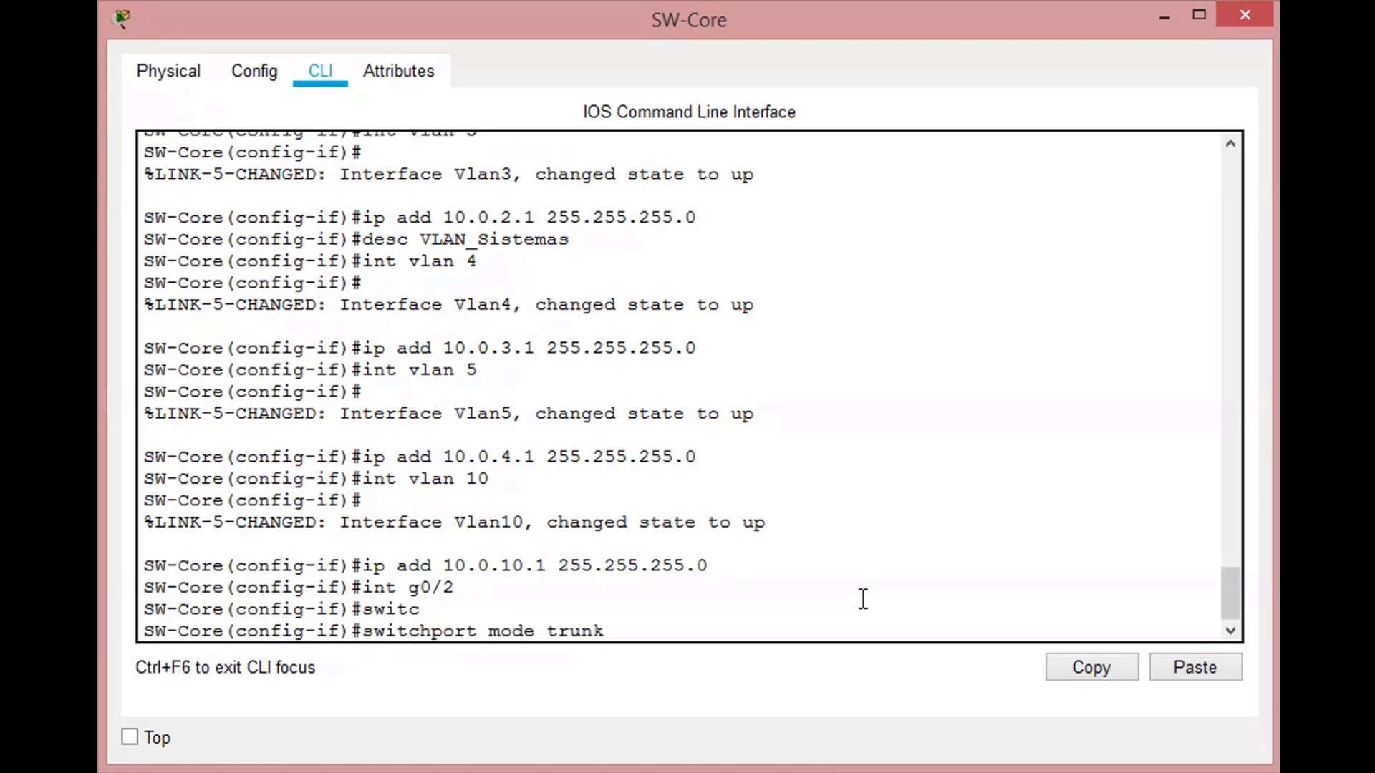
key(Return)
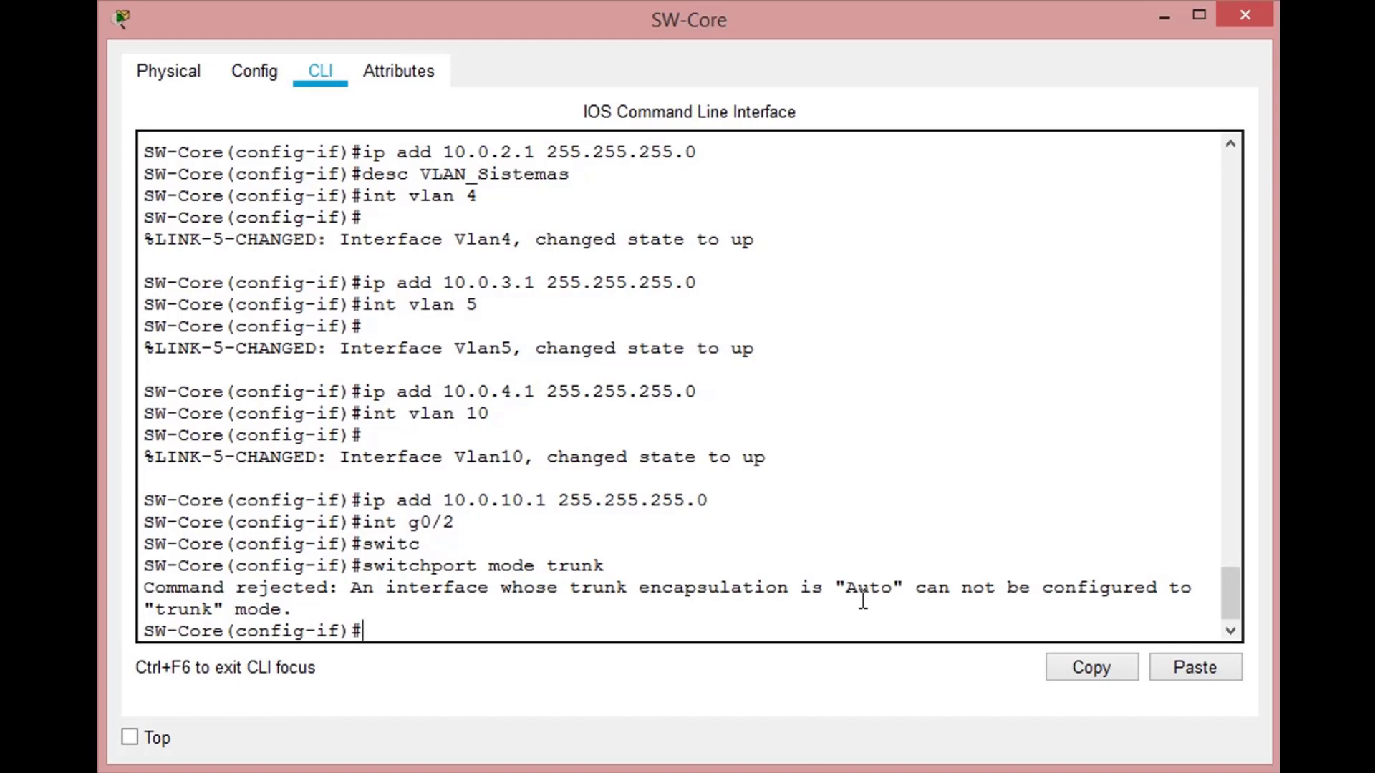
- Set the trunk encapsulation of SW-Core's interface g0/2 to dot1q
text(sw)
key(Tab)
text(tru)
key(Tab)
text(enc)
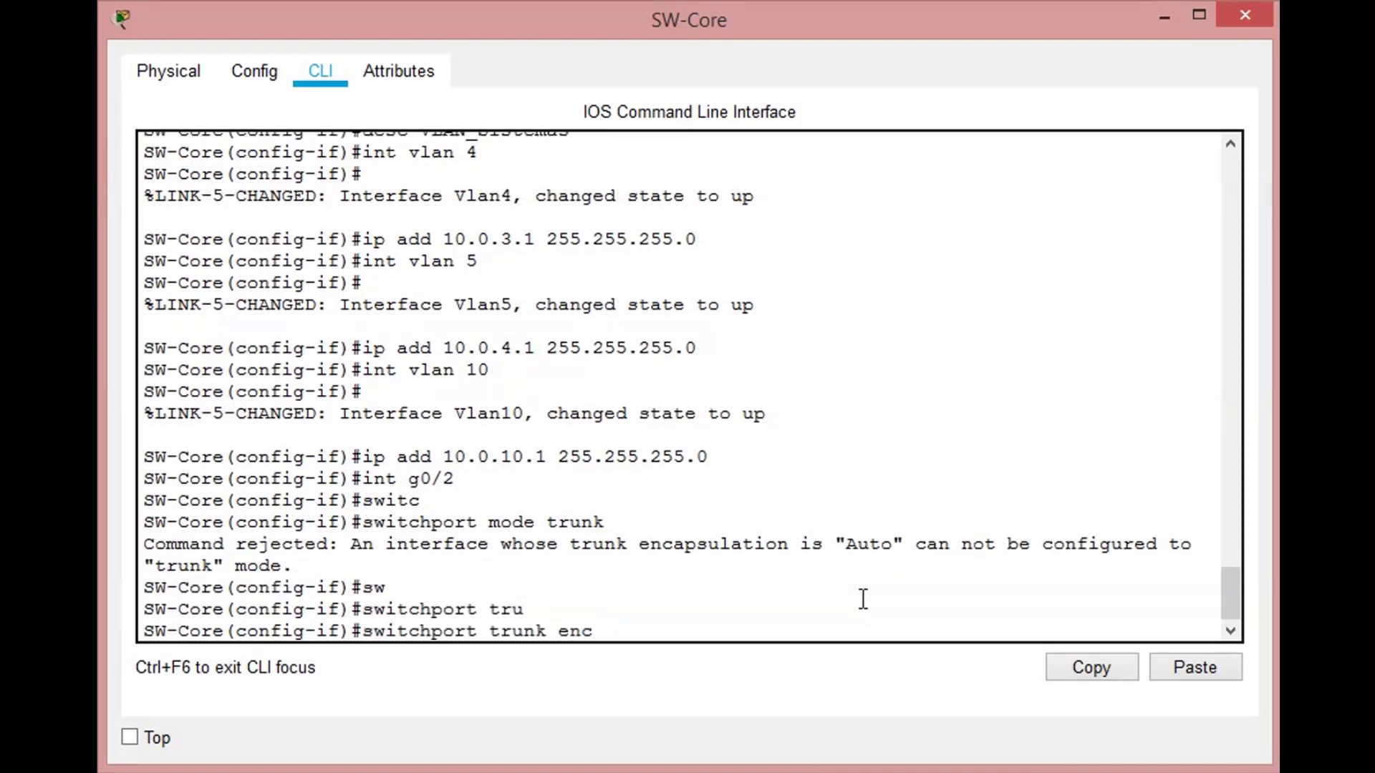
key(Tab)
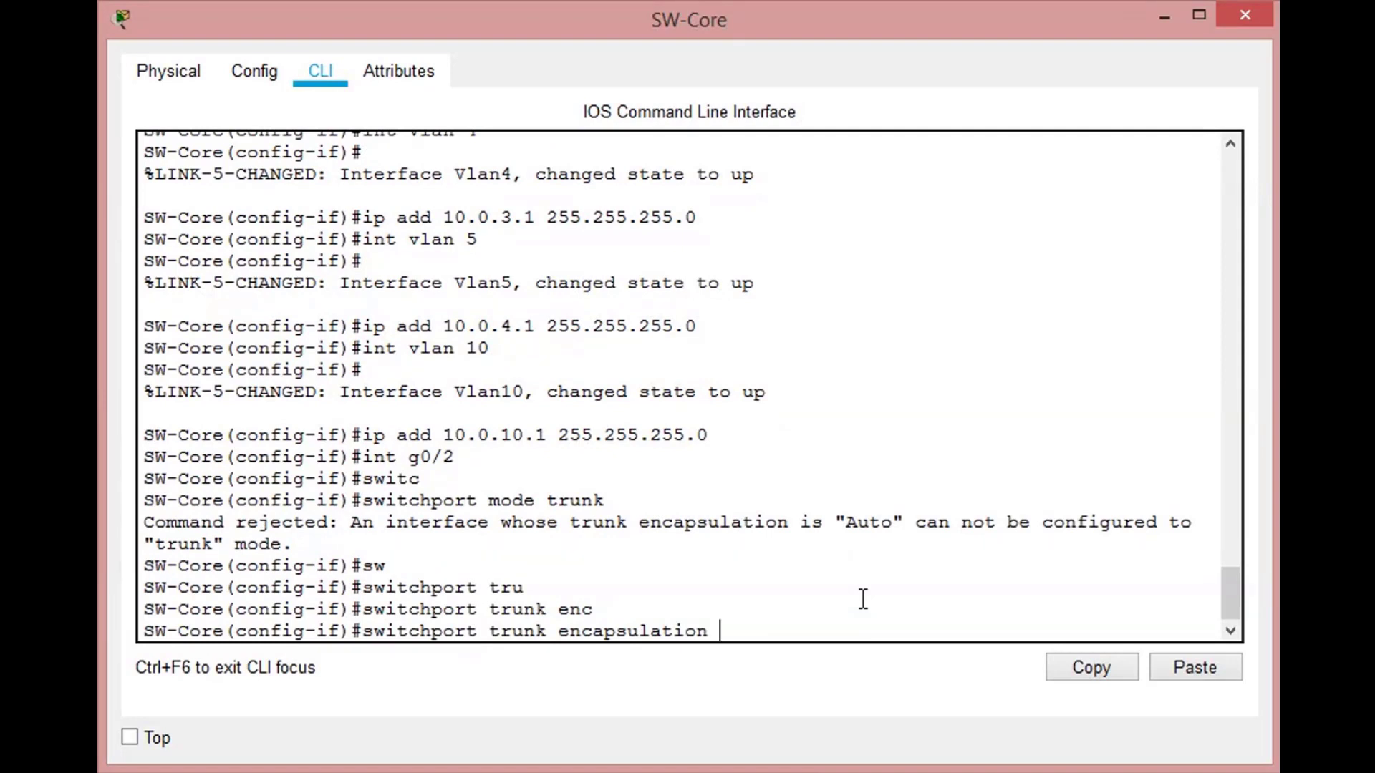
text(dot)
key(Tab)
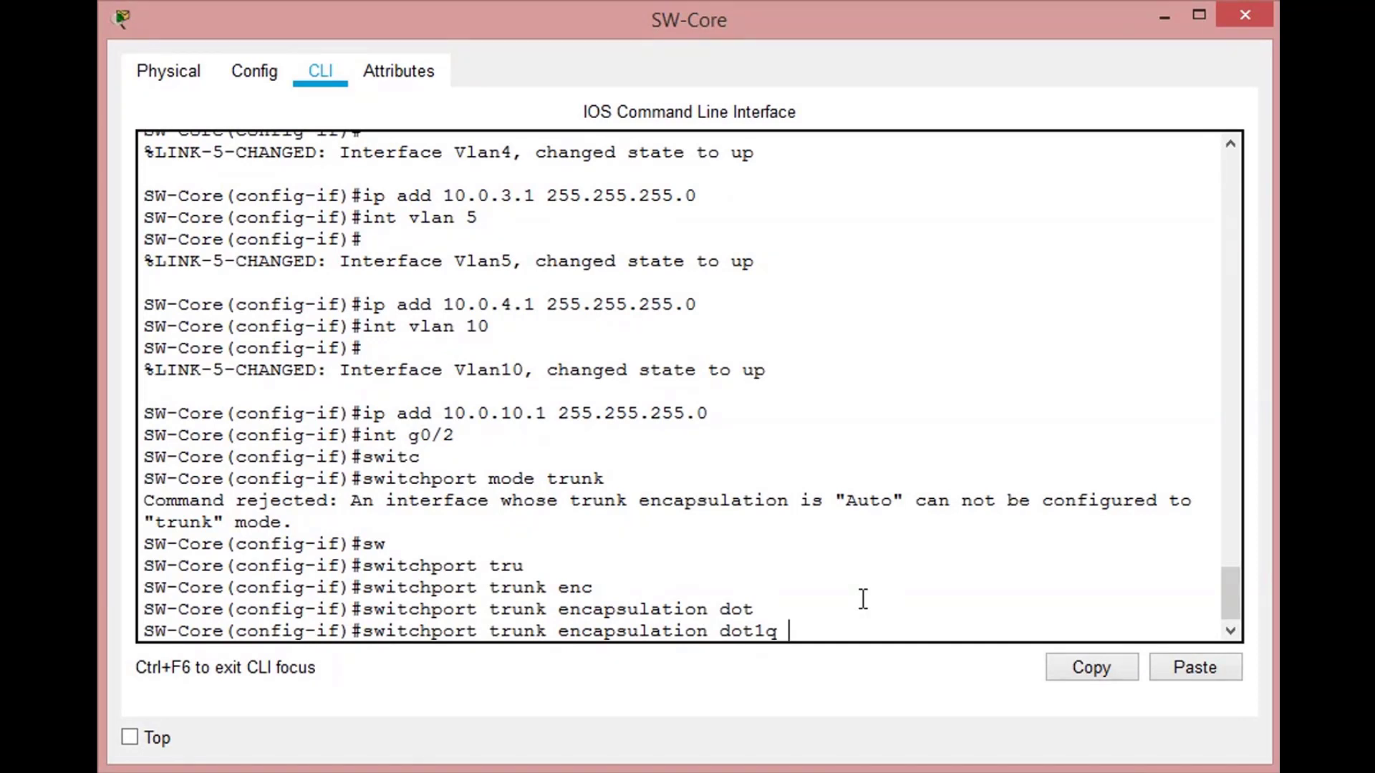
key(Return)
- Set the switchport mode of SW-Core's interface g0/2 to trunk
key(Up)
key(Up)
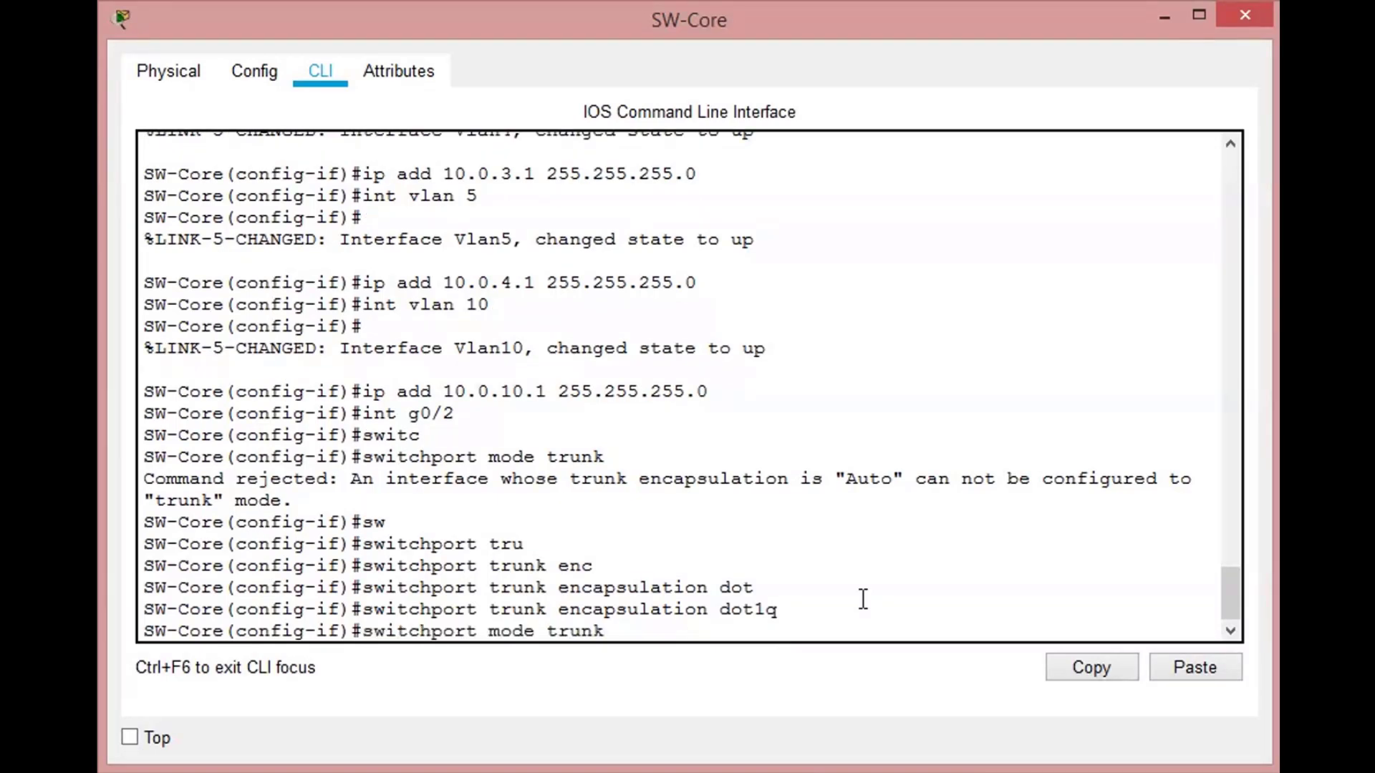
key(Return)
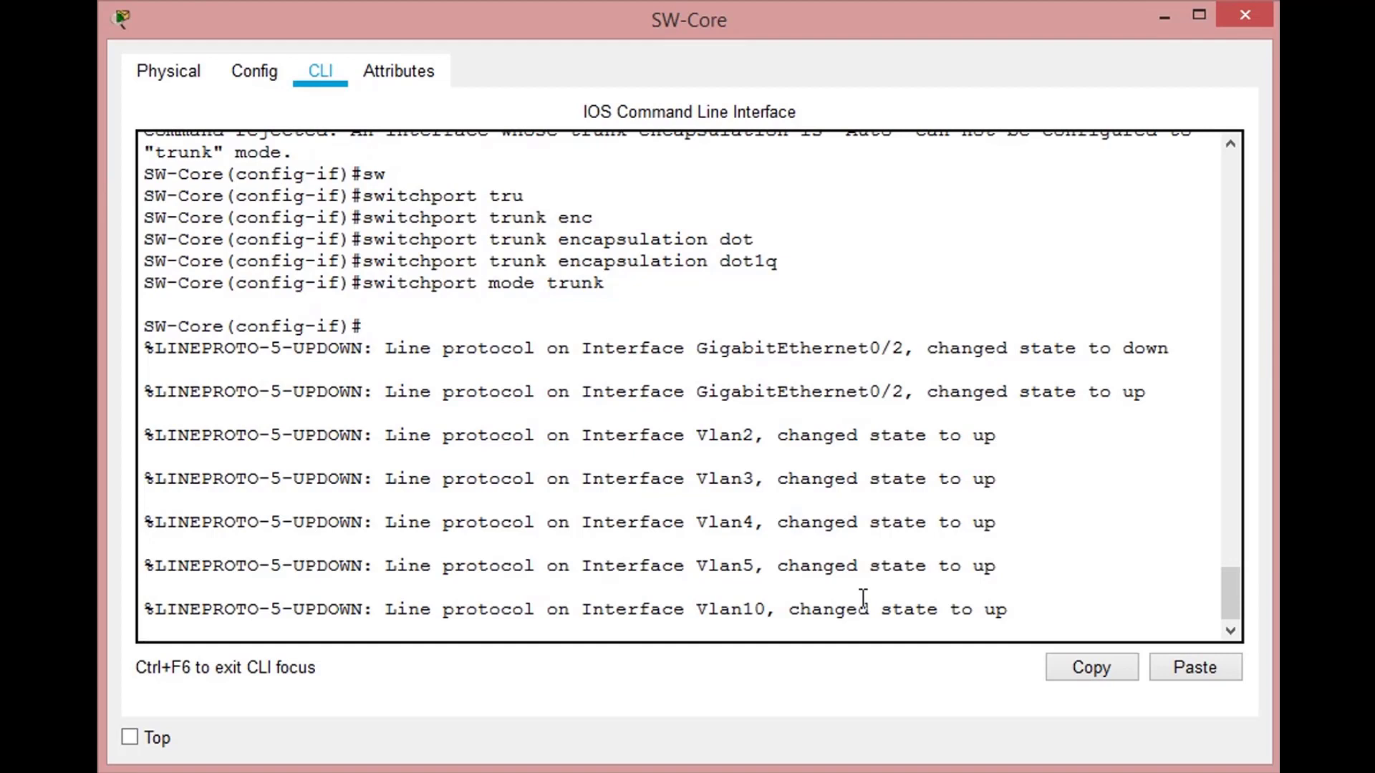
key(Return)
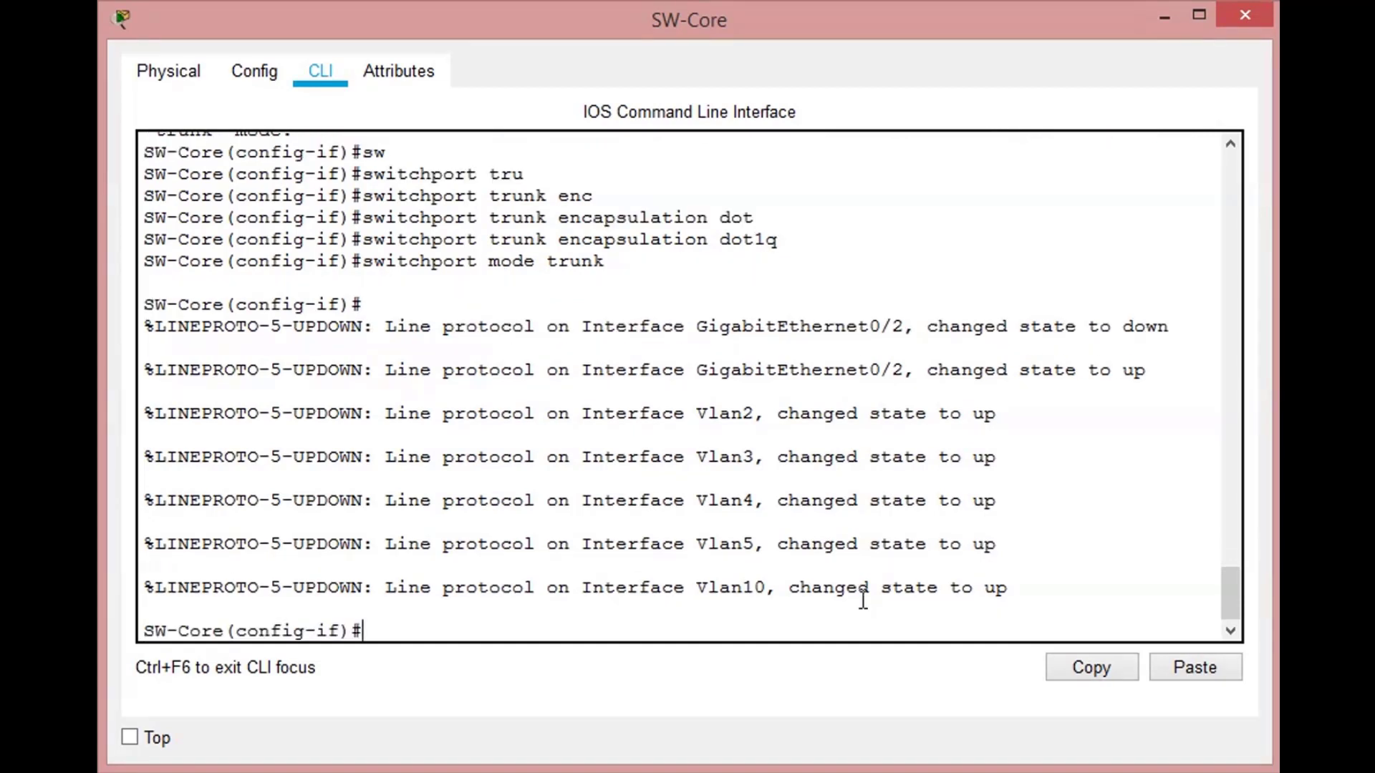
- Set the native VLAN of the g0/2 trunk to 99
text(swit)
key(Tab)
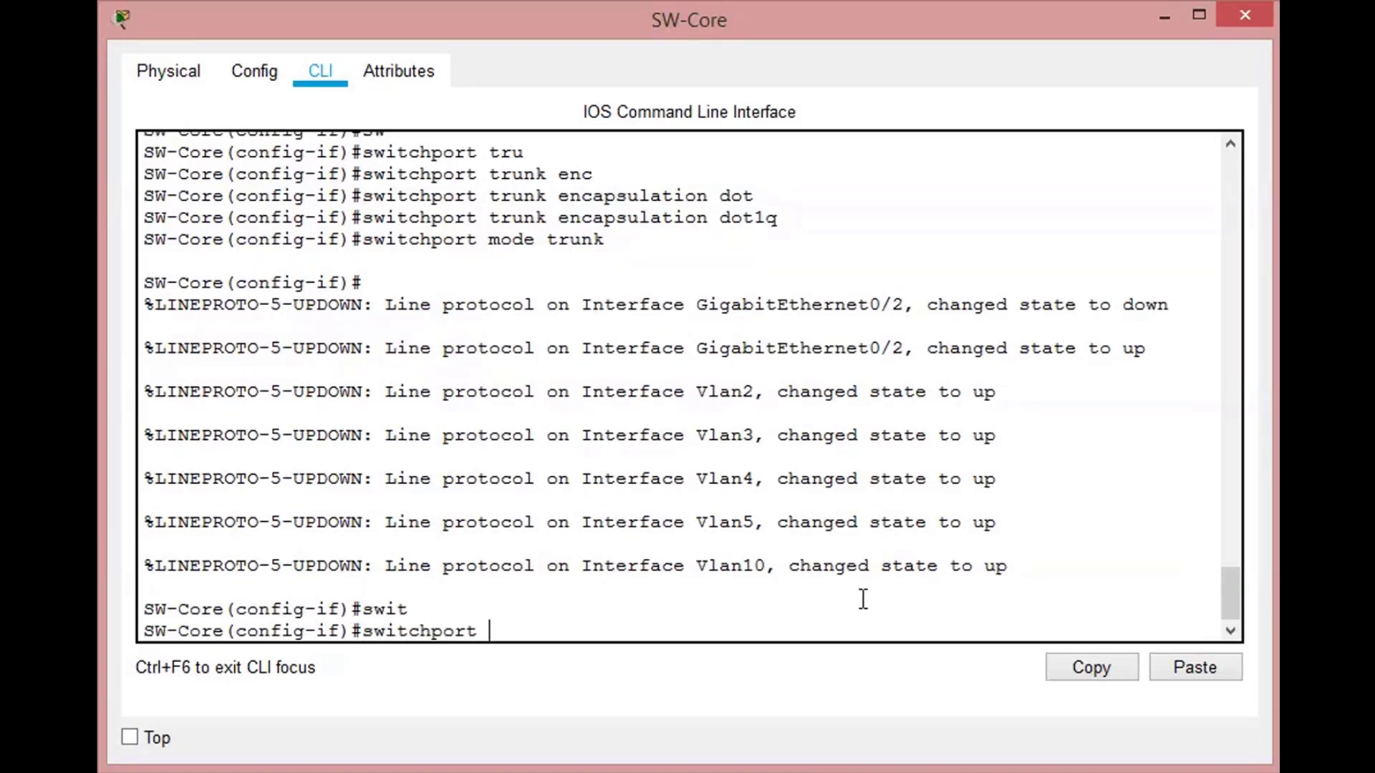
text(trunk nati)
key(Tab)
text(vlan 99)
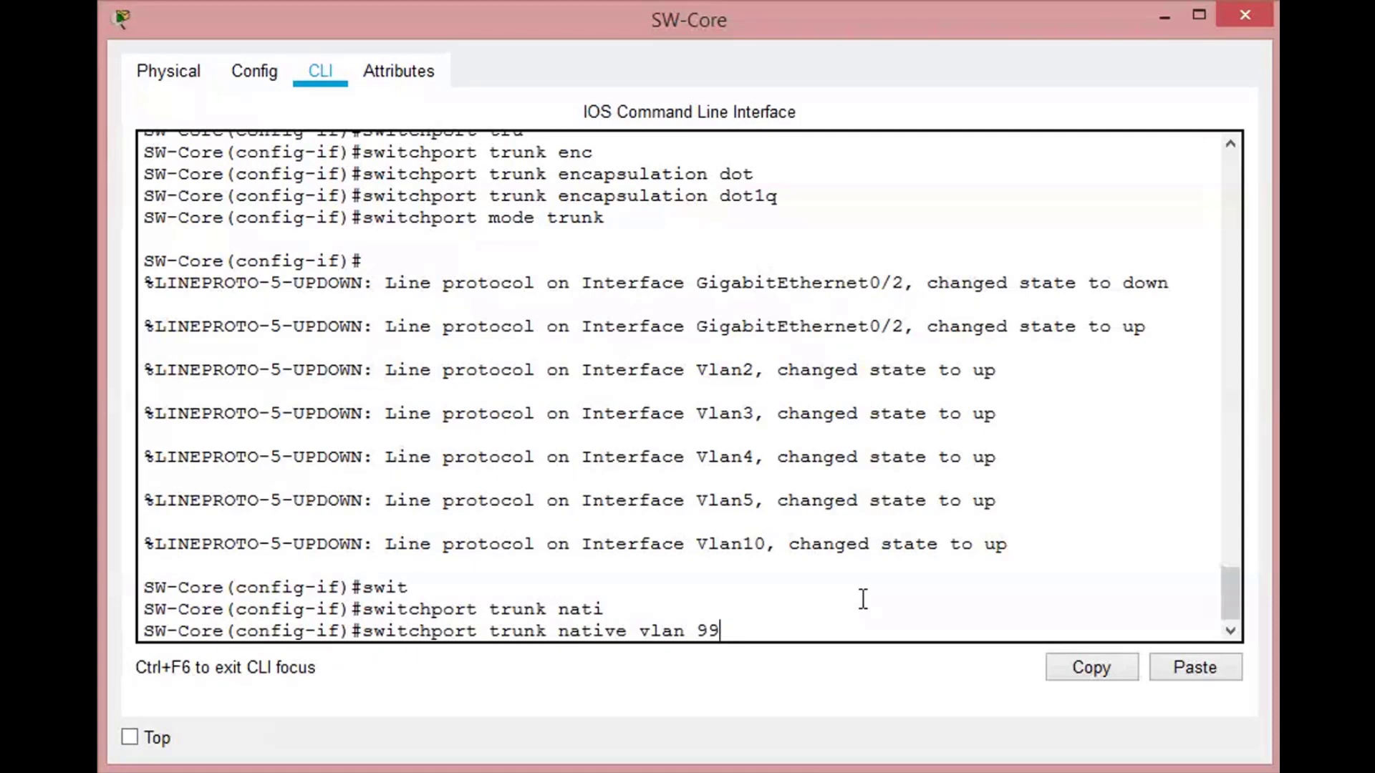
key(Return)
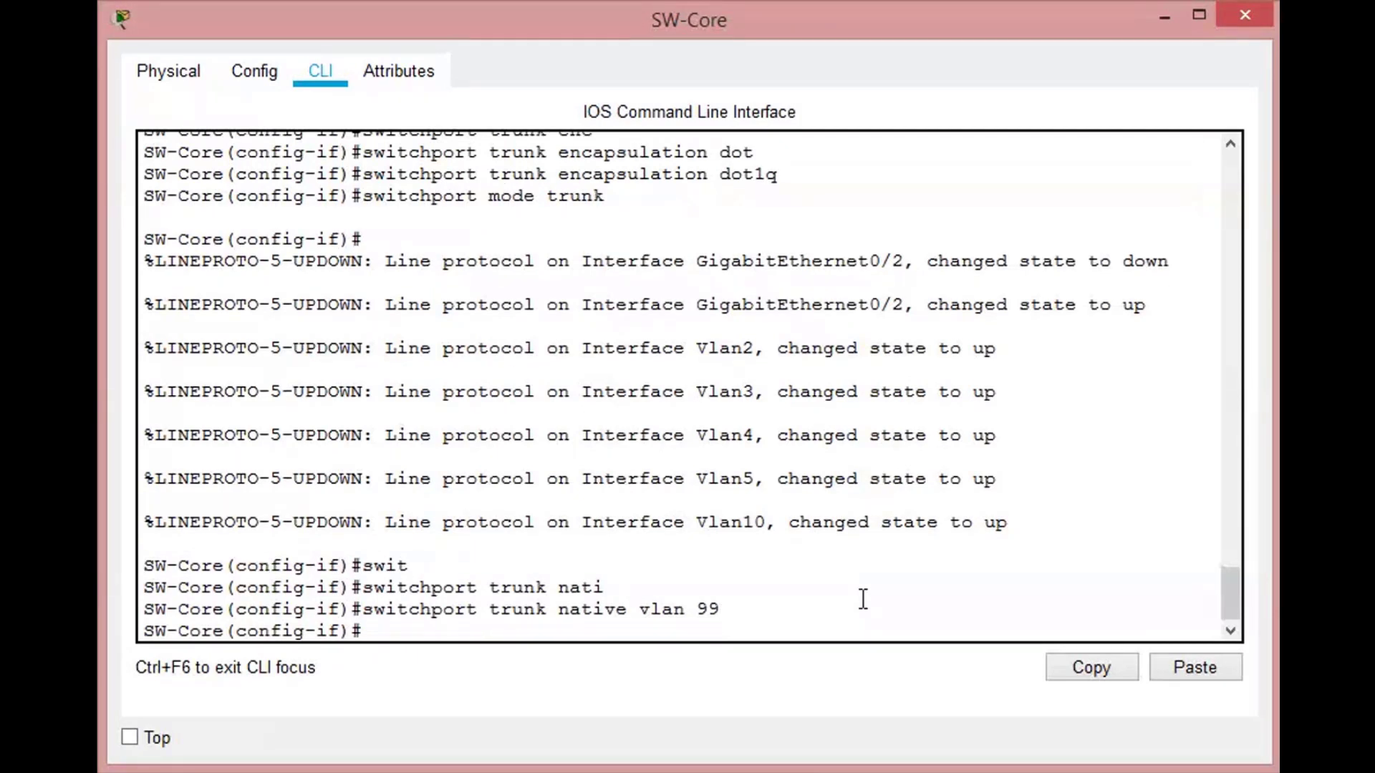
- Set the allowed VLANs of the g0/2 trunk to 1-5,10
text(switc)
key(Tab)
text(trun)
key(Tab)
text(al)
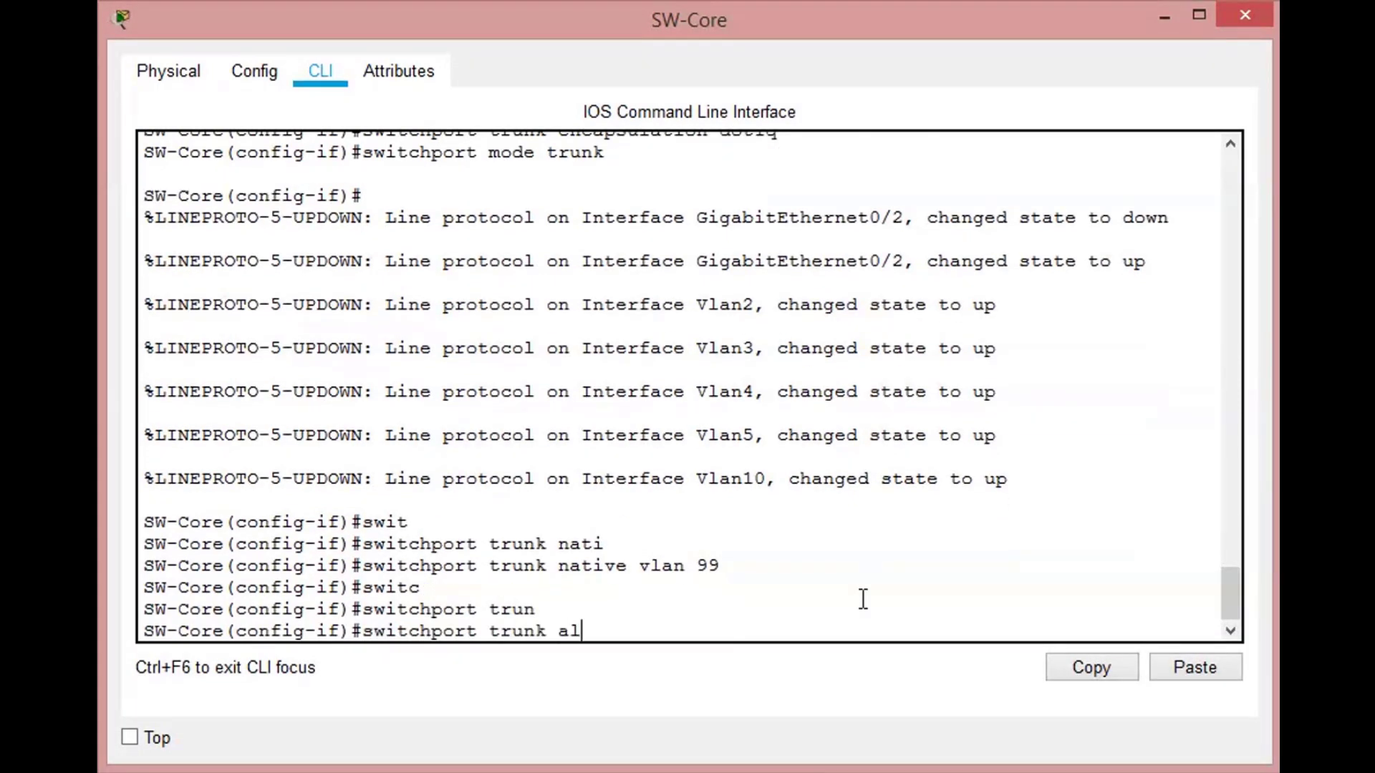
text(lowed vlan 2-5,10)
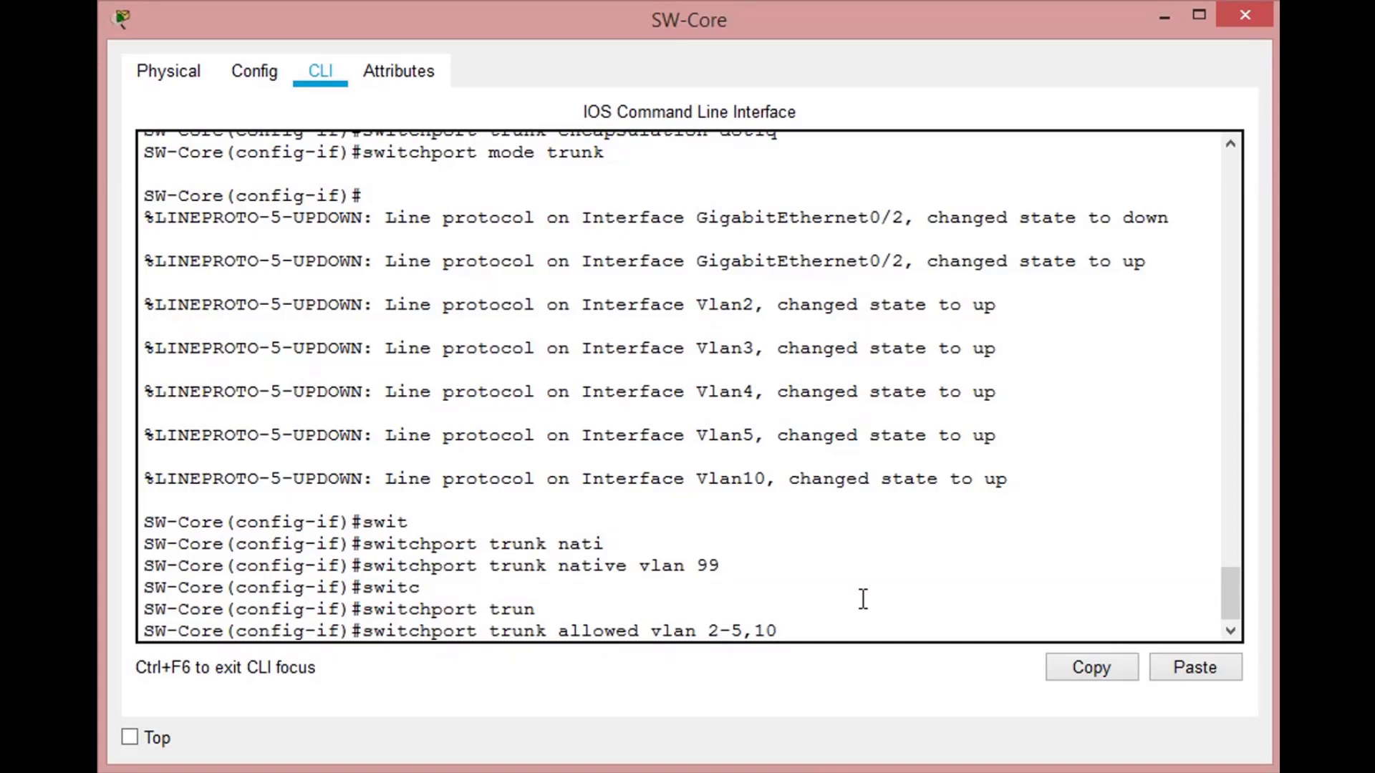
key(Left)
key(Left)
key(Left)
key(Left)
key(BackSpace)
text(1)
key(Right)
key(Right)
key(Right)
key(Right)
key(Right)
key(Return)
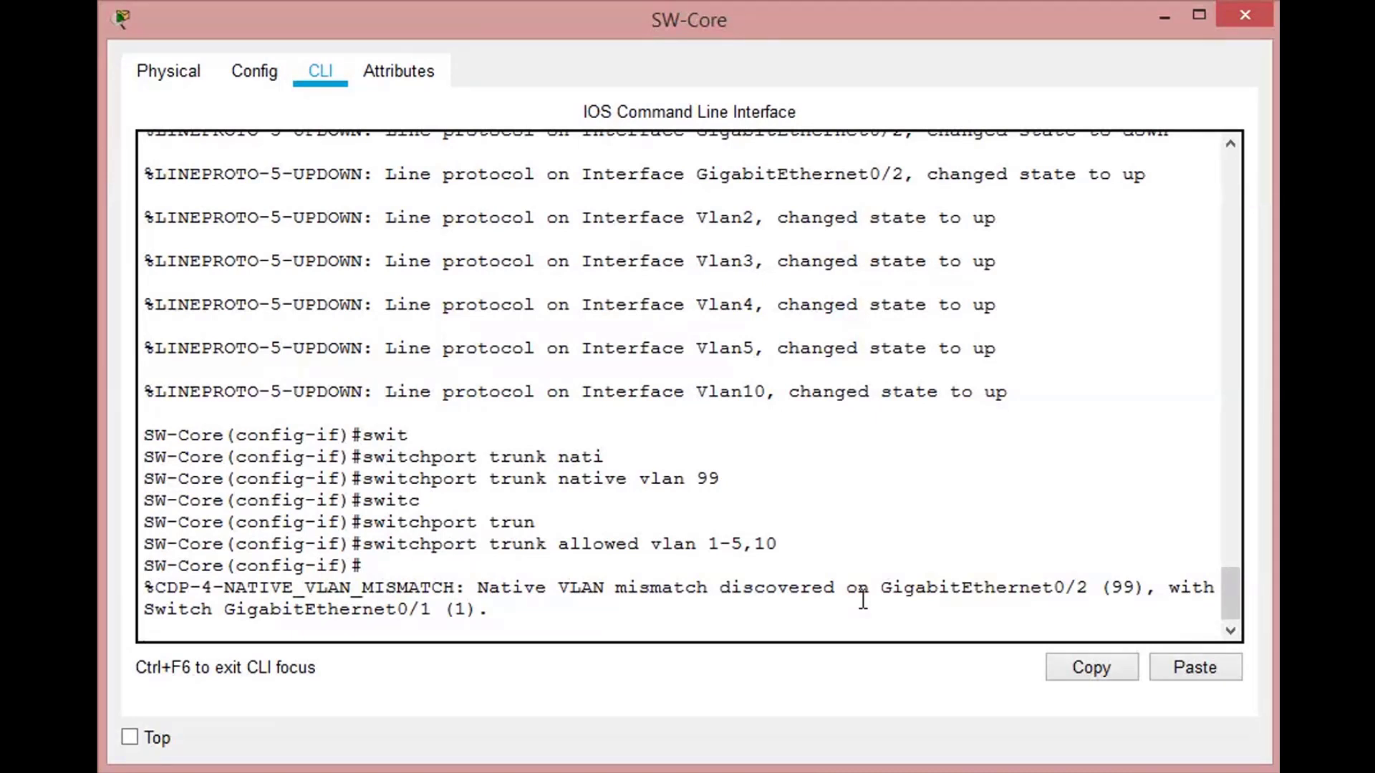
key(Return)
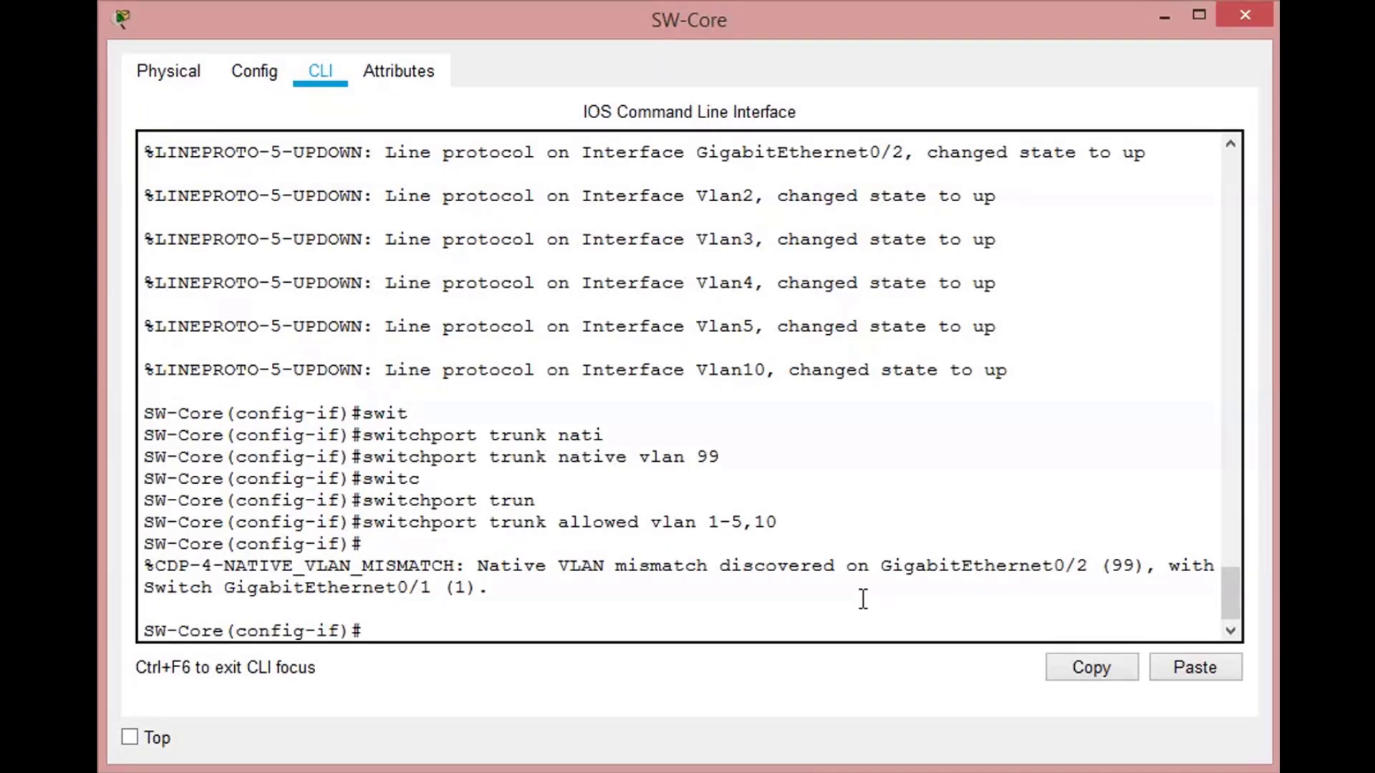
- Try to look up an add option among the trunk's allowed and general switchport trunk settings
key(Up)
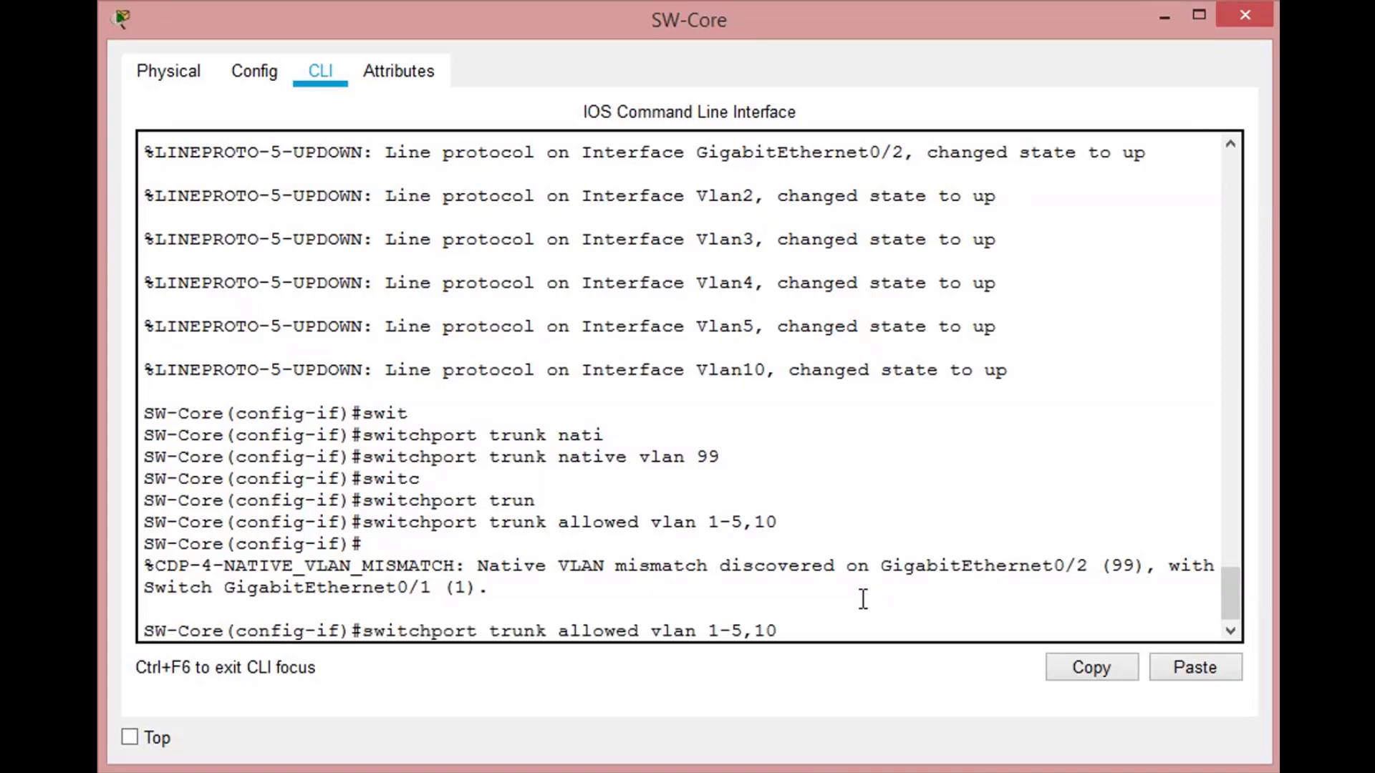
key(BackSpace)
key(BackSpace)
key(BackSpace)
key(BackSpace)
key(BackSpace)
key(BackSpace)
key(BackSpace)
key(BackSpace)
key(BackSpace)
key(BackSpace)
key(BackSpace)
text(ad)
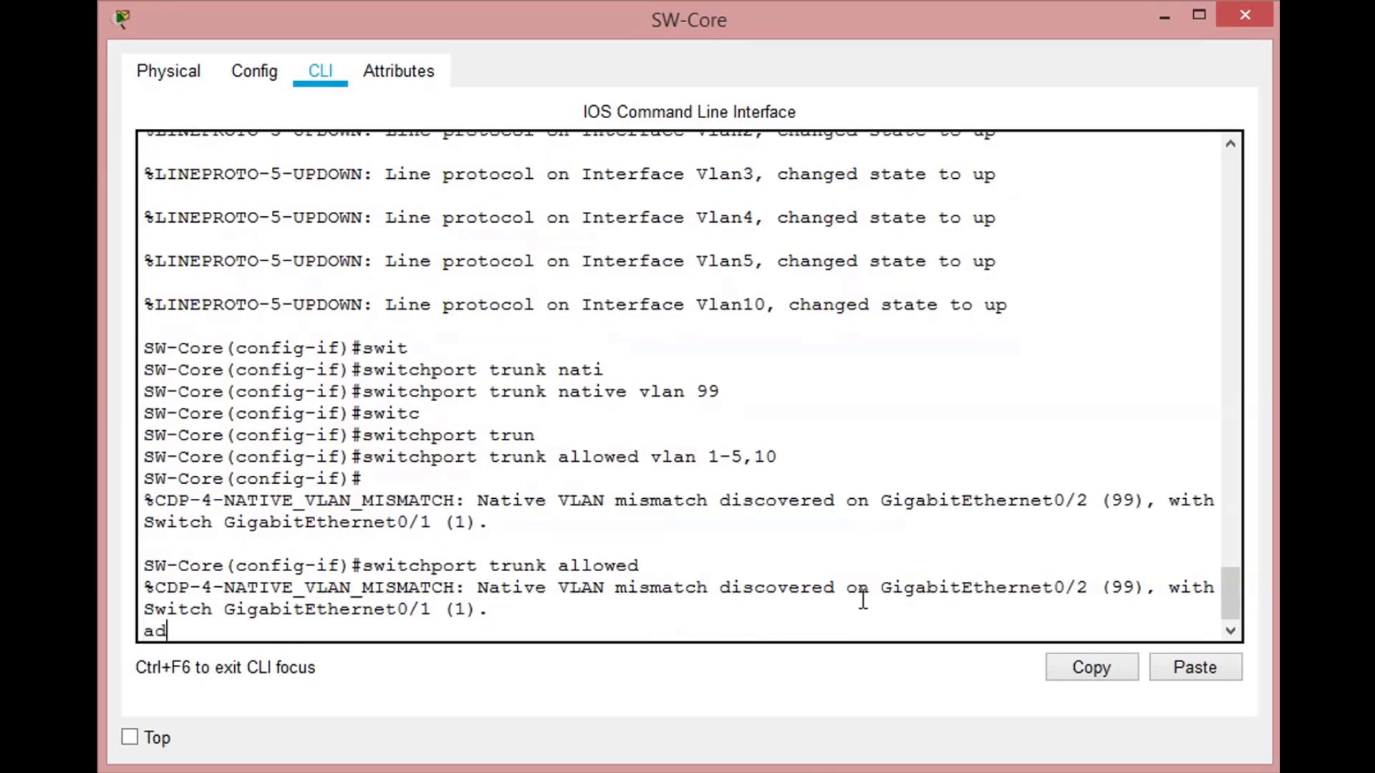
key(Tab)
key(Tab)
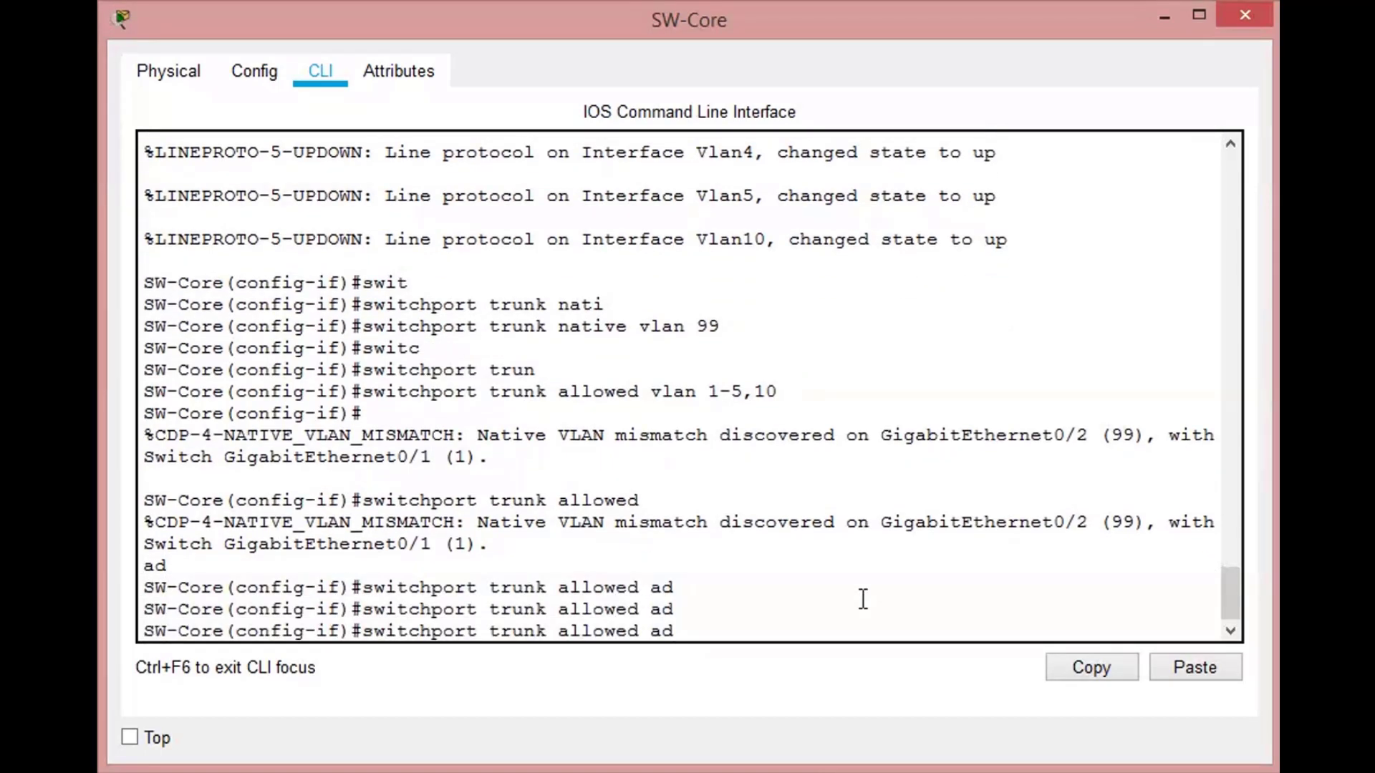
text(?)
key(BackSpace)
key(BackSpace)
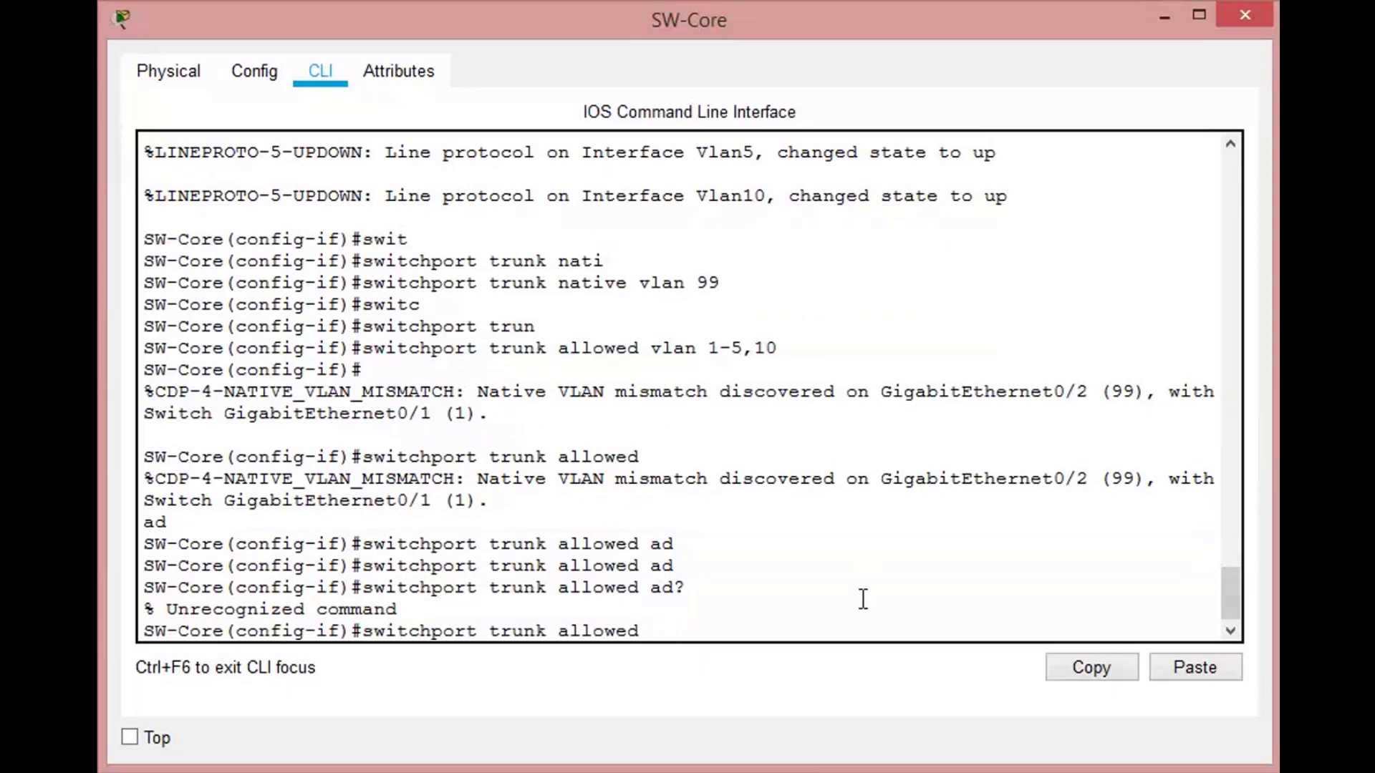
key(BackSpace)
key(BackSpace)
key(BackSpace)
key(BackSpace)
key(BackSpace)
key(BackSpace)
key(BackSpace)
text(ad?)
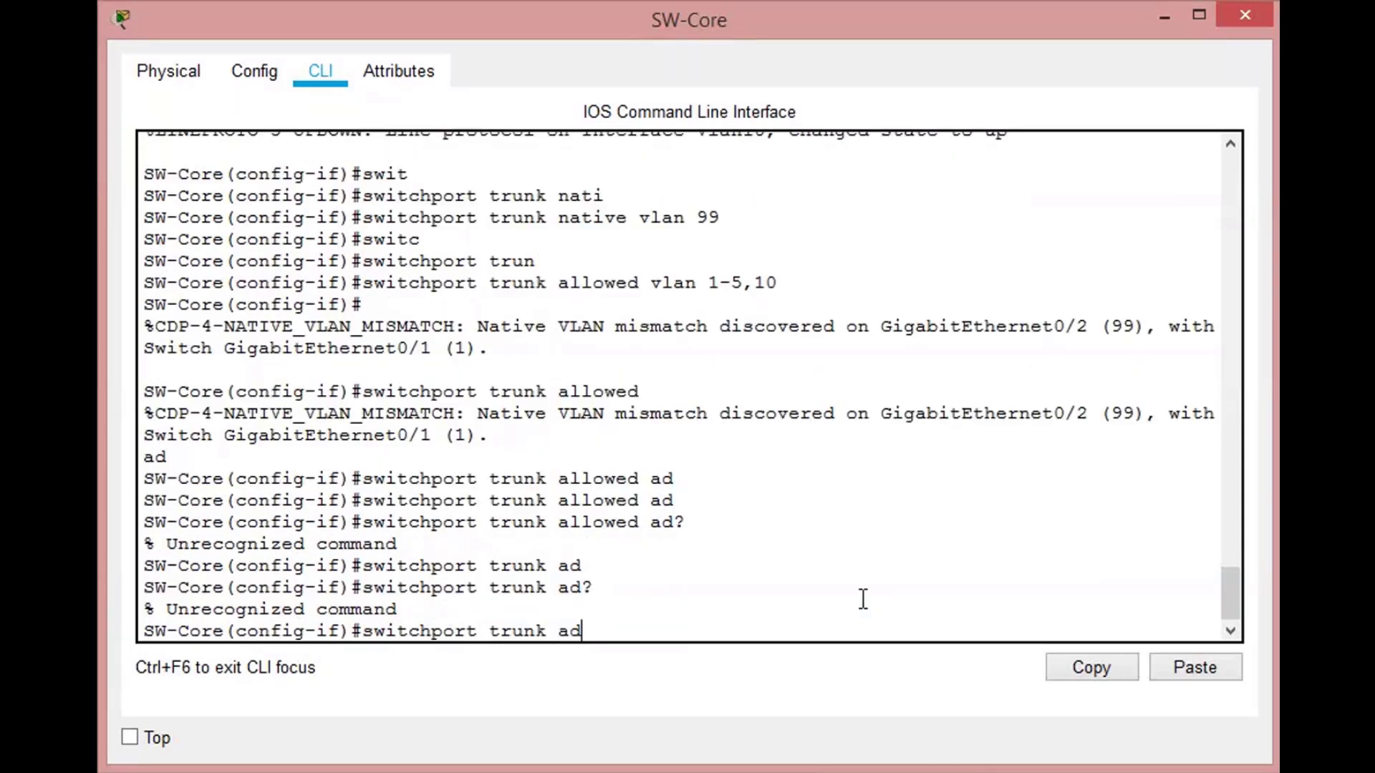
- List the available options of the switchport trunk allowed vlan command
key(BackSpace)
text(lloed)
key(BackSpace)
key(BackSpace)
text(we)
key(Tab)
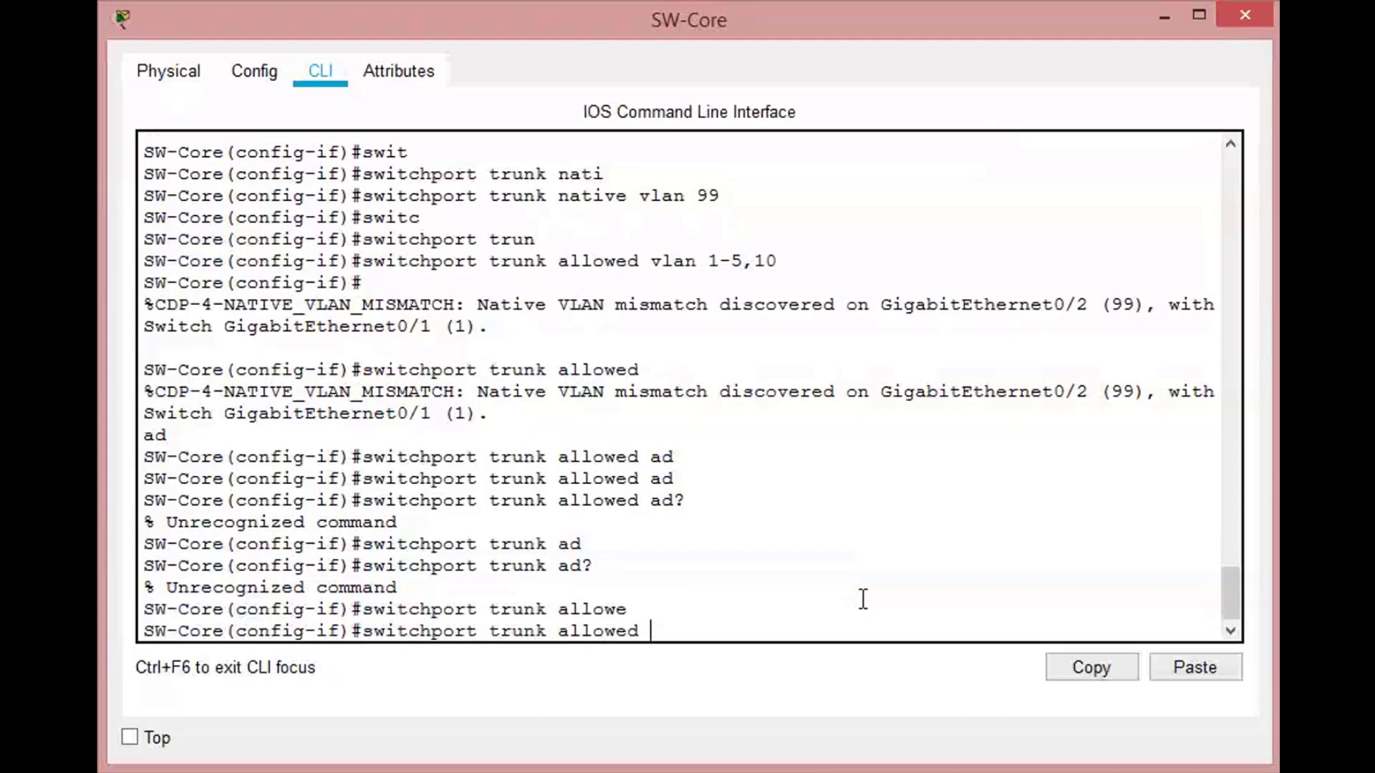
text(?)
text(vla)
key(Tab)
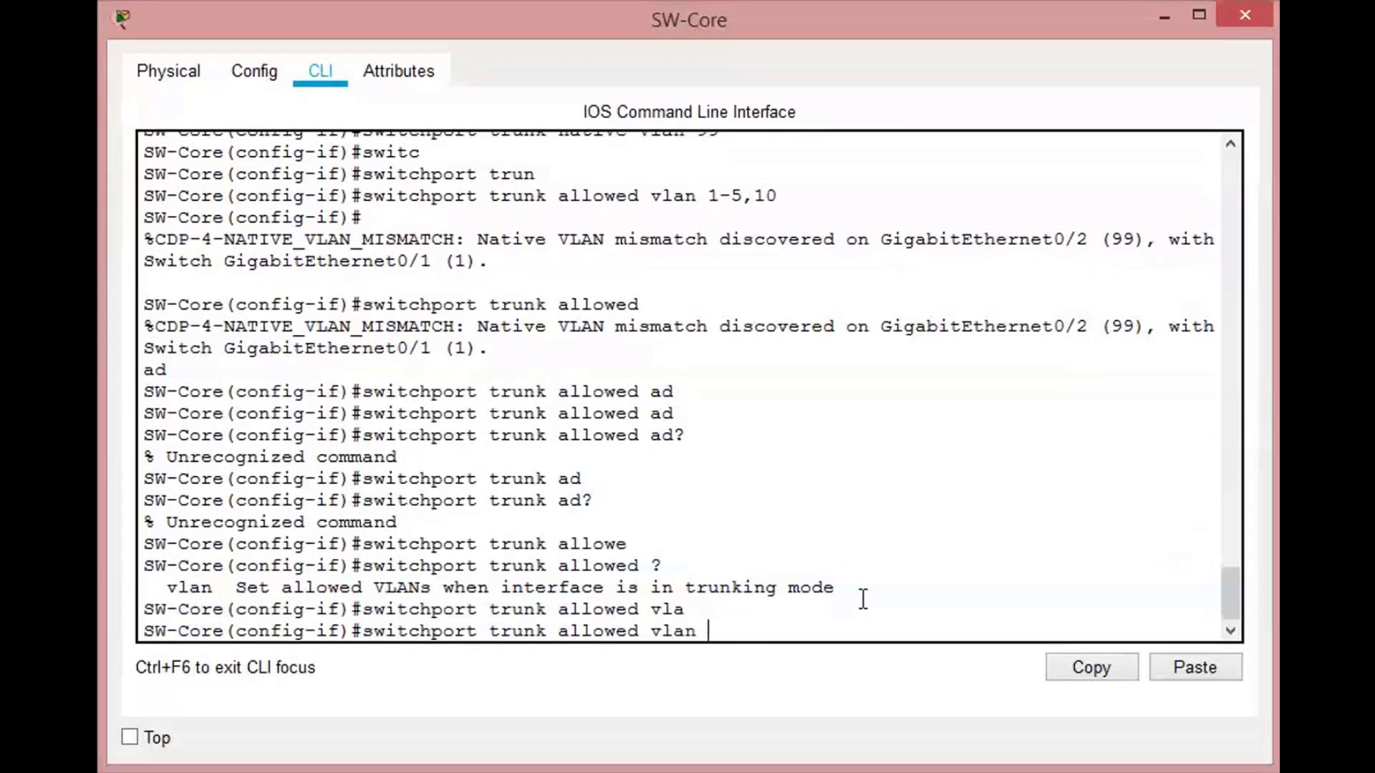
text(?)
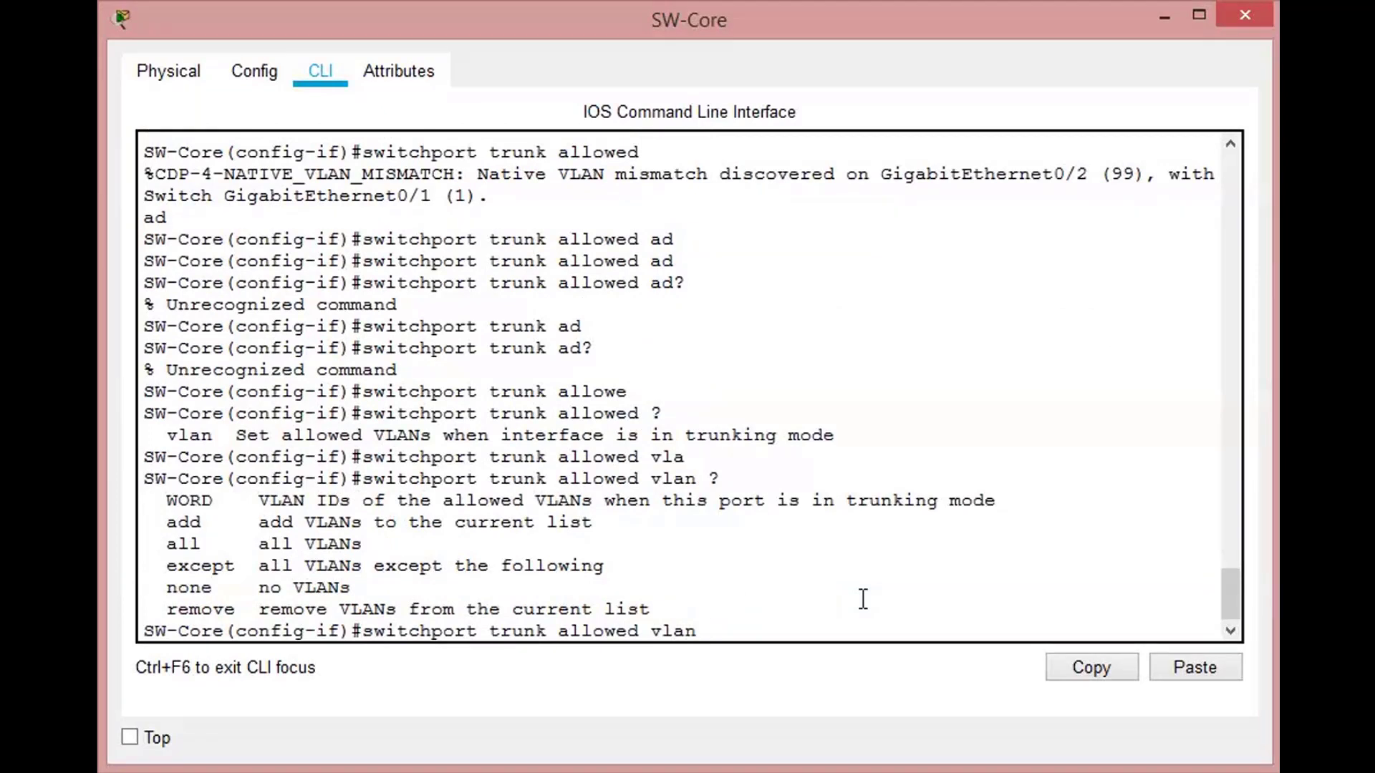
text(add)
key(BackSpace)
key(BackSpace)
key(BackSpace)
text(10)
key(BackSpace)
key(BackSpace)
text(20)
text(add)
key(End)
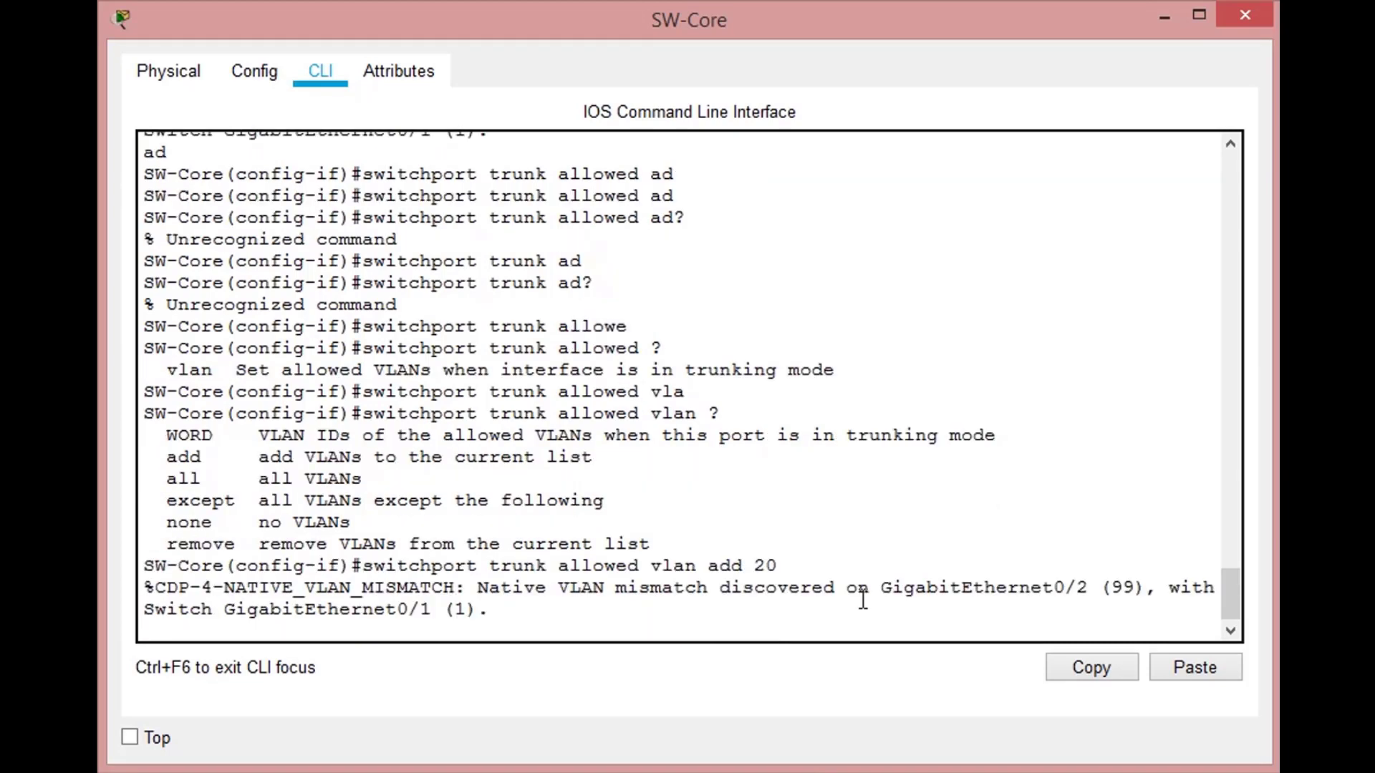
key(Up)
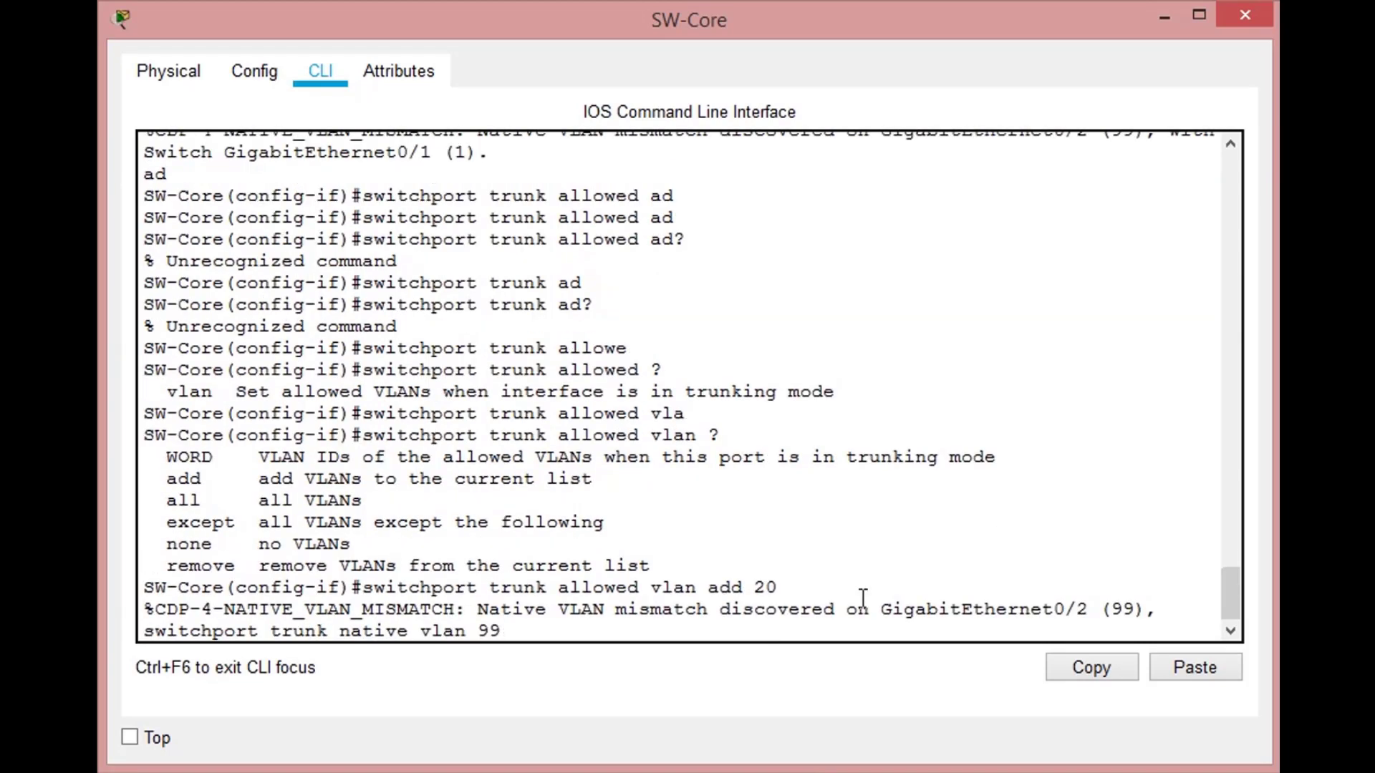
key(Up)
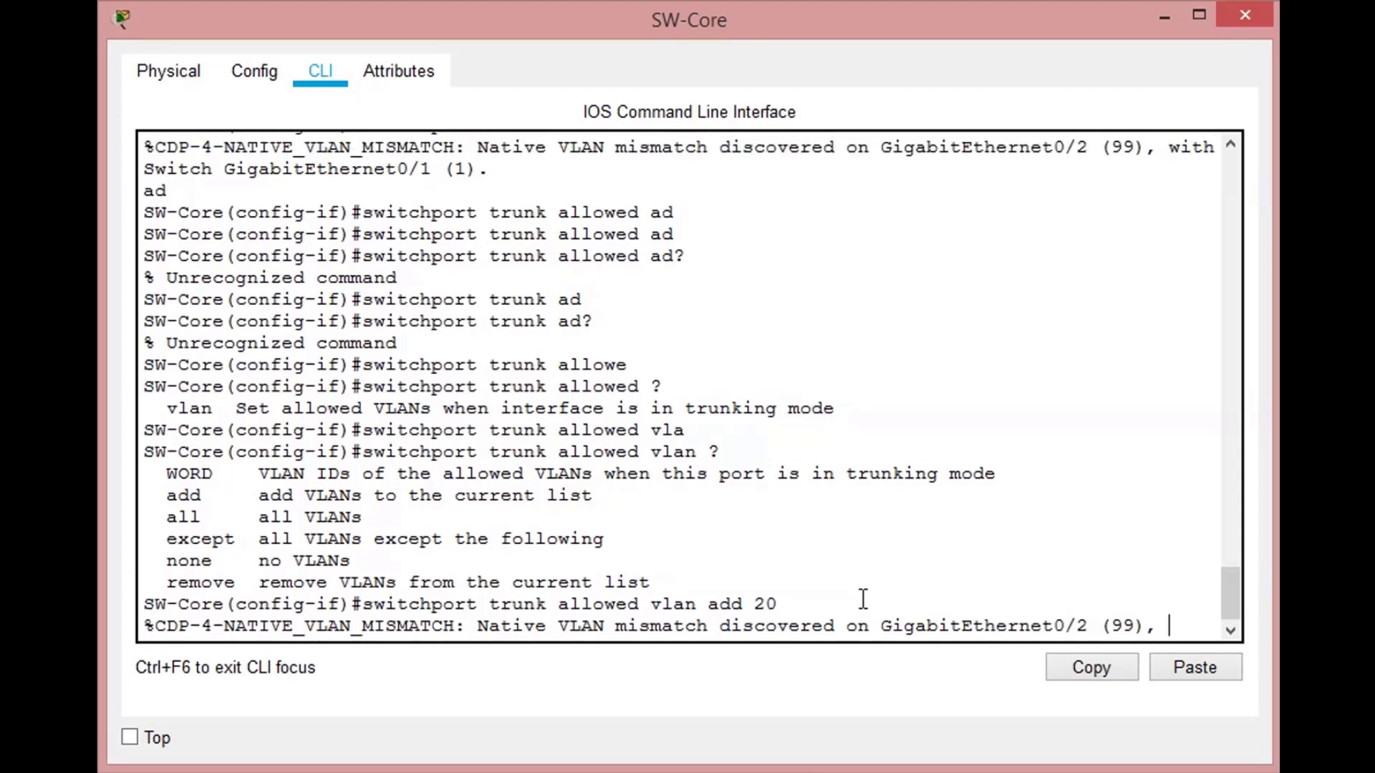
key(Return)
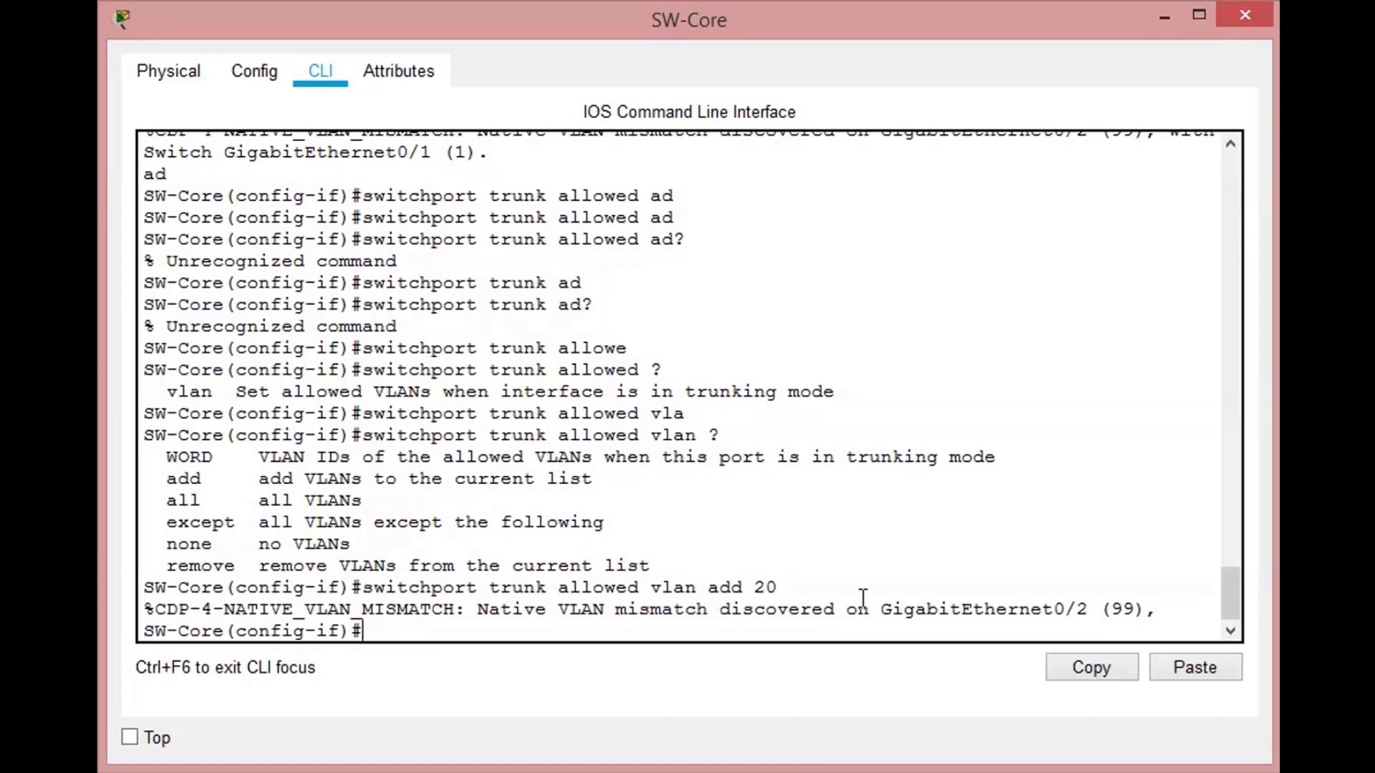
- Exit SW-Core's configuration mode and save its configuration
text(end)
key(Return)
key(Return)
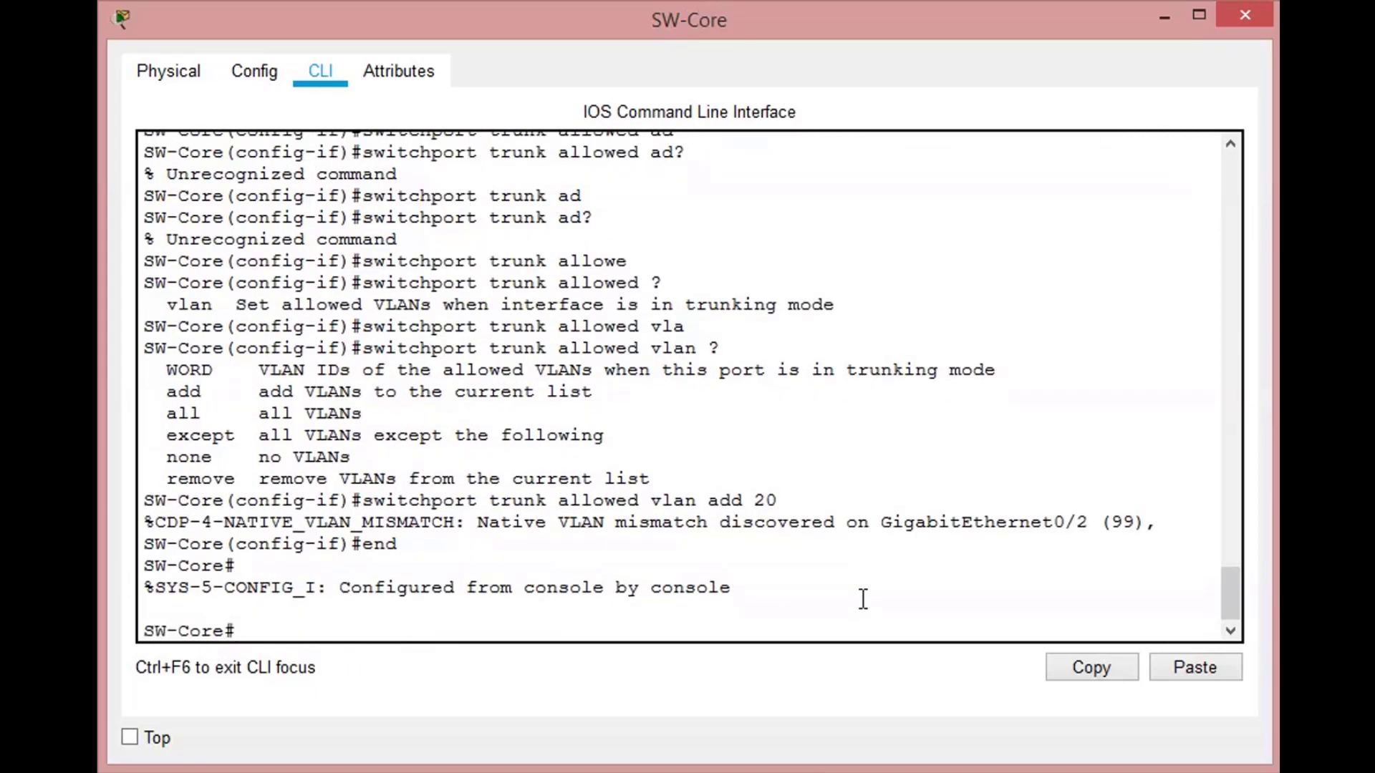
text(write)
key(Return)
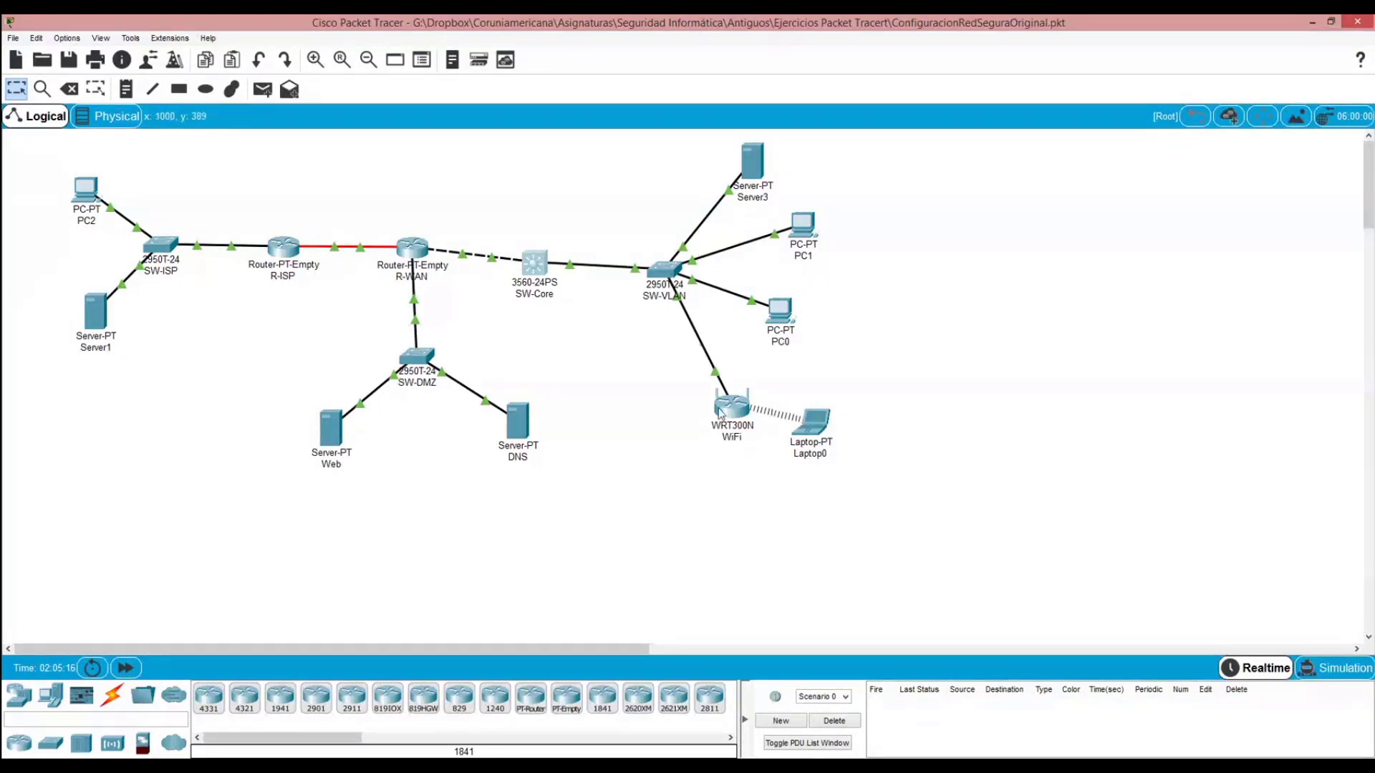
- Open the SW-VLAN switch's command line in global configuration mode and set its hostname to SW-VLAN
click(664, 271)
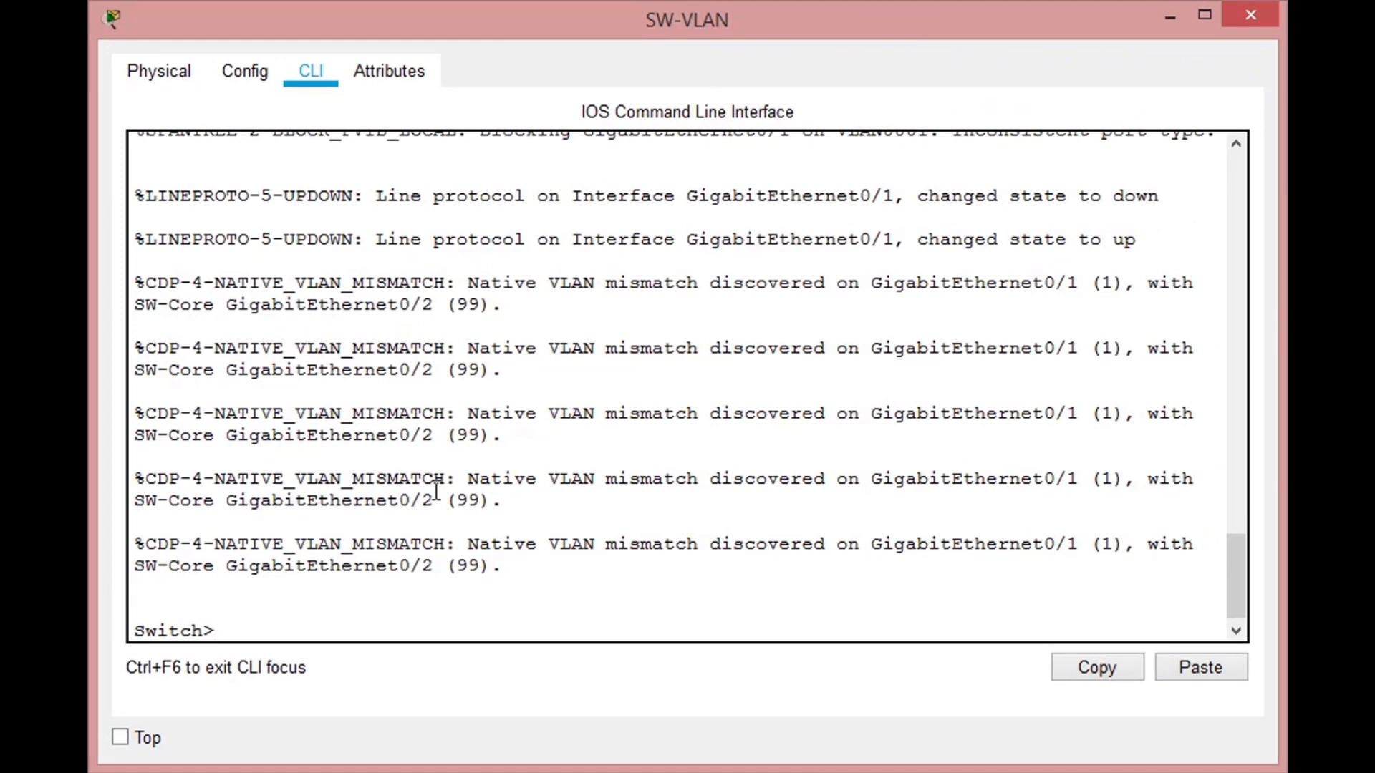
text(en)
key(Return)
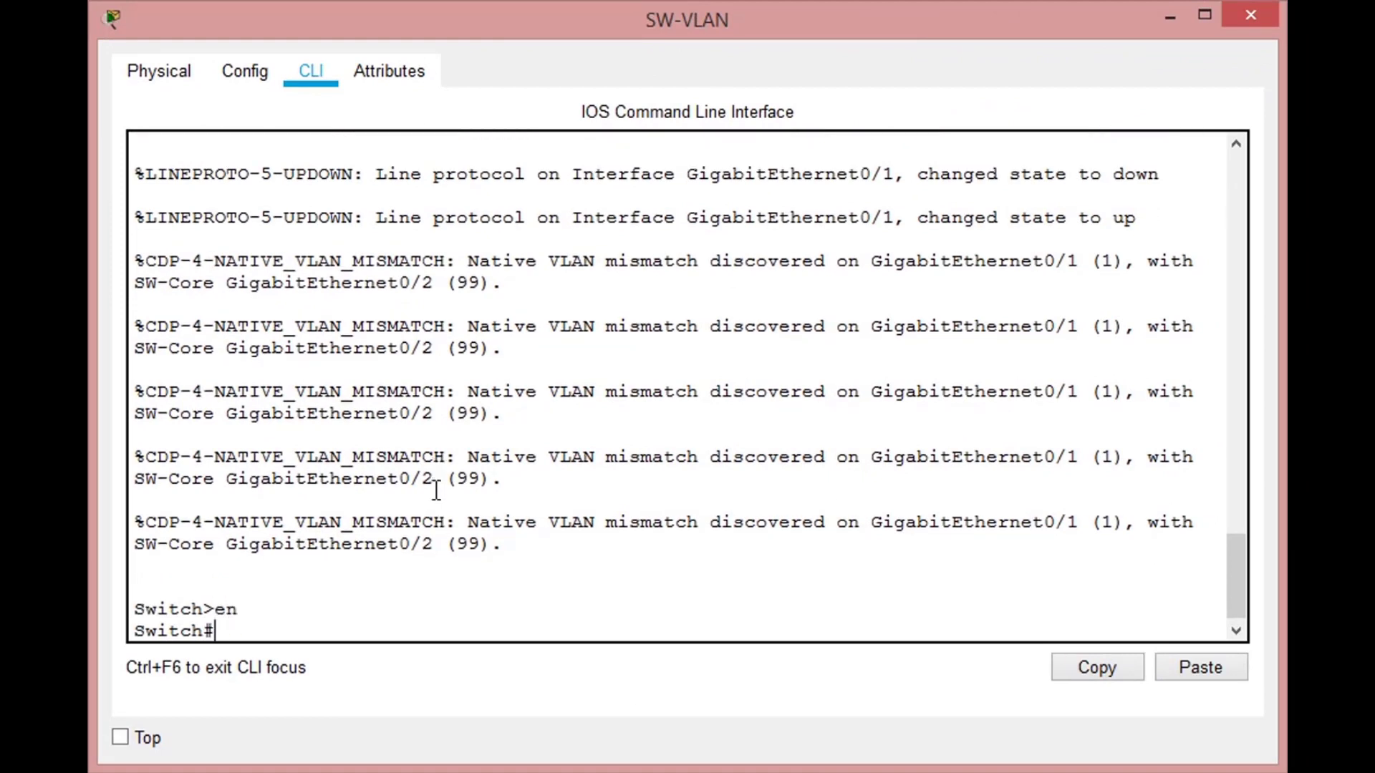
text(conf t)
key(Return)
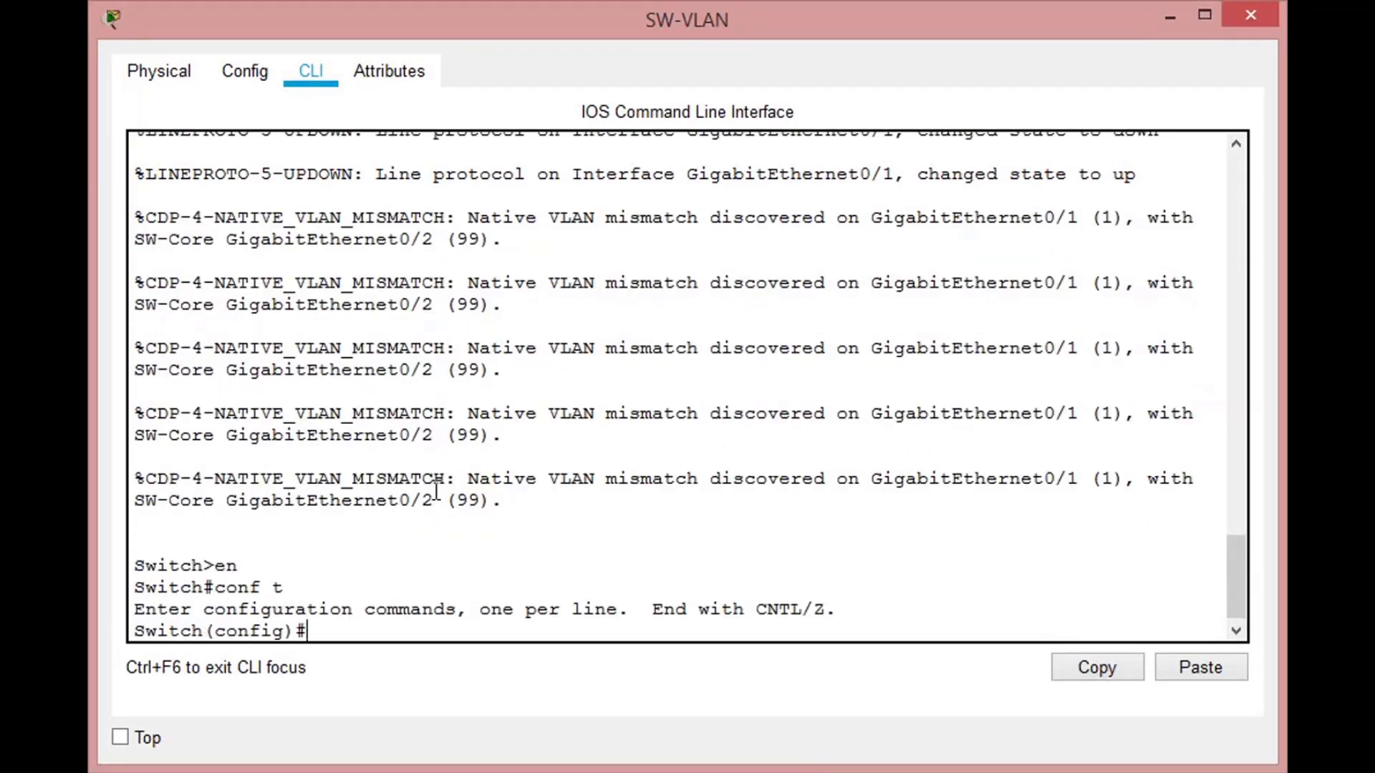
text(host SW-VLAN)
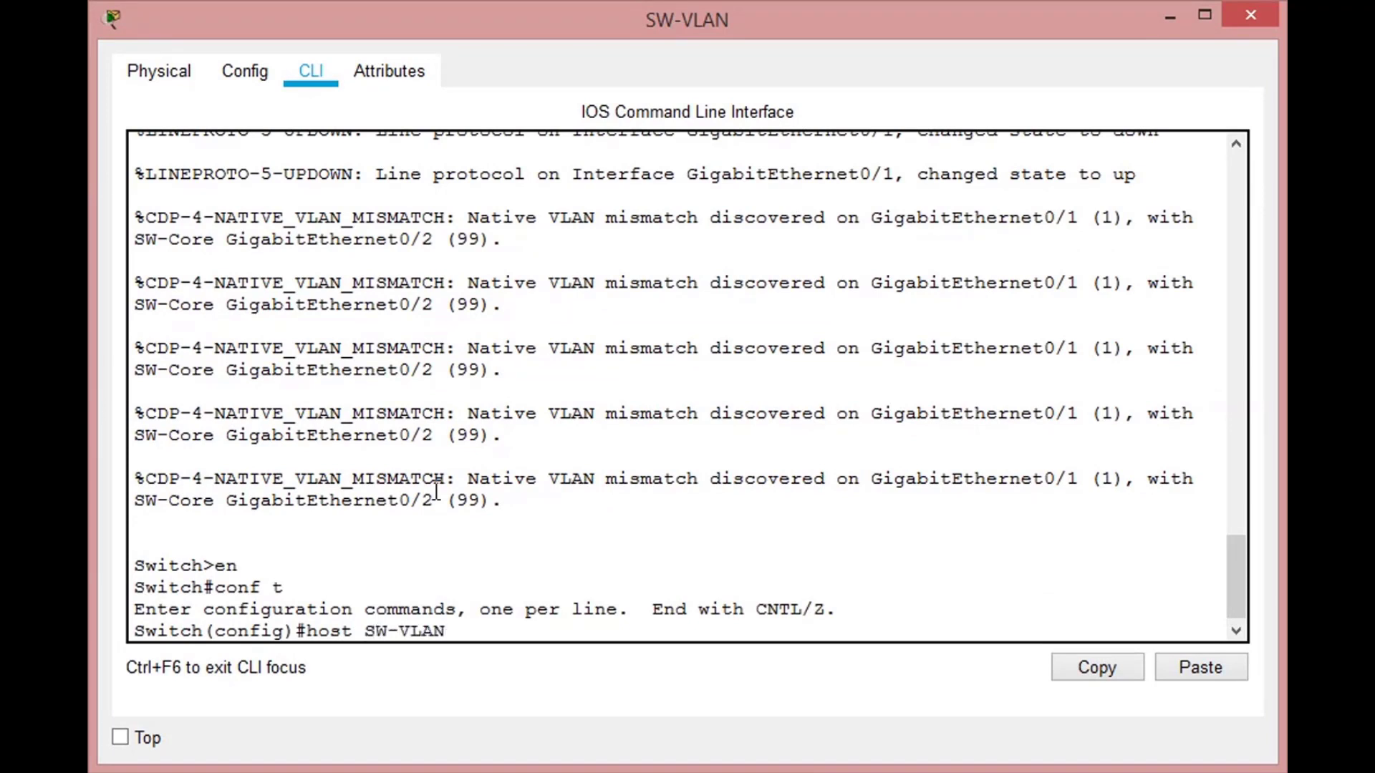
key(Return)
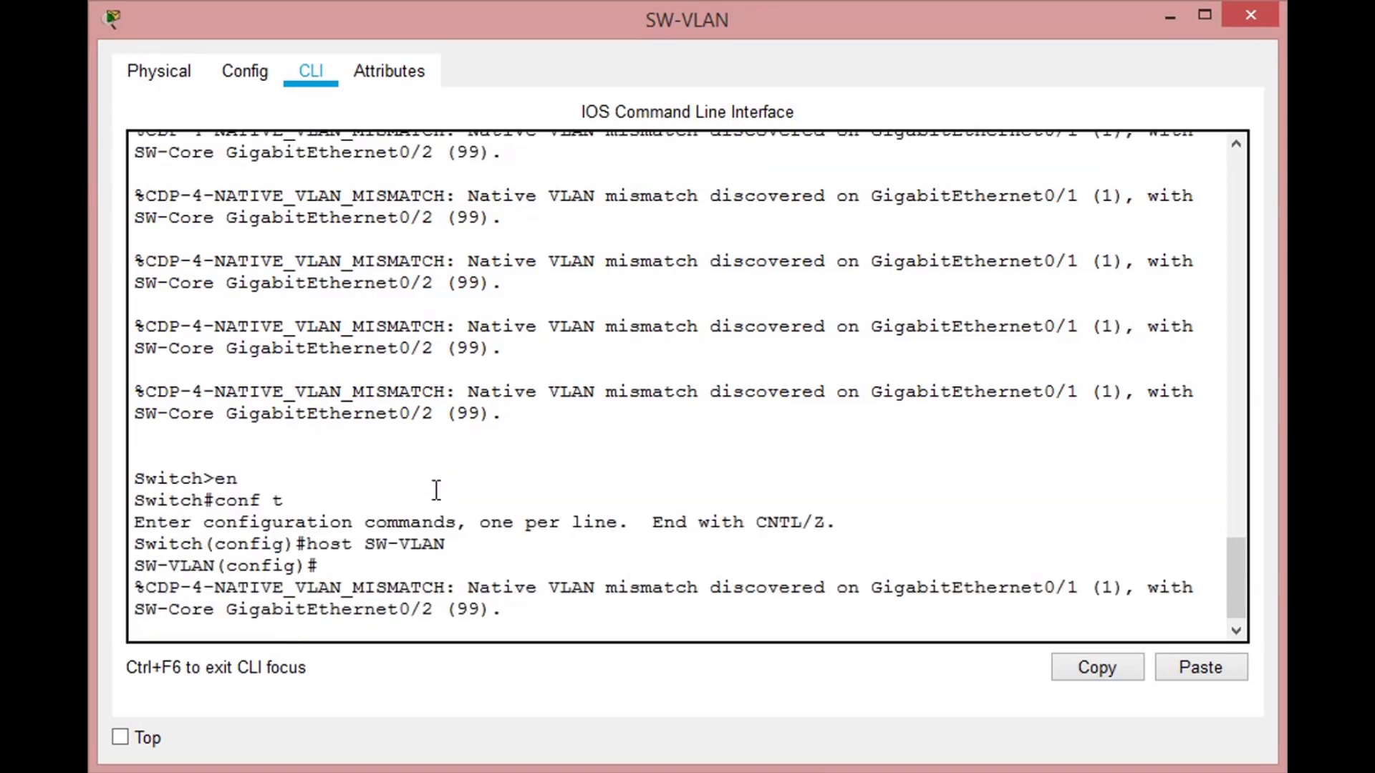
- Enter interface configuration for FastEthernet 0/1 on SW-VLAN and set its switchport mode to access
key(Return)
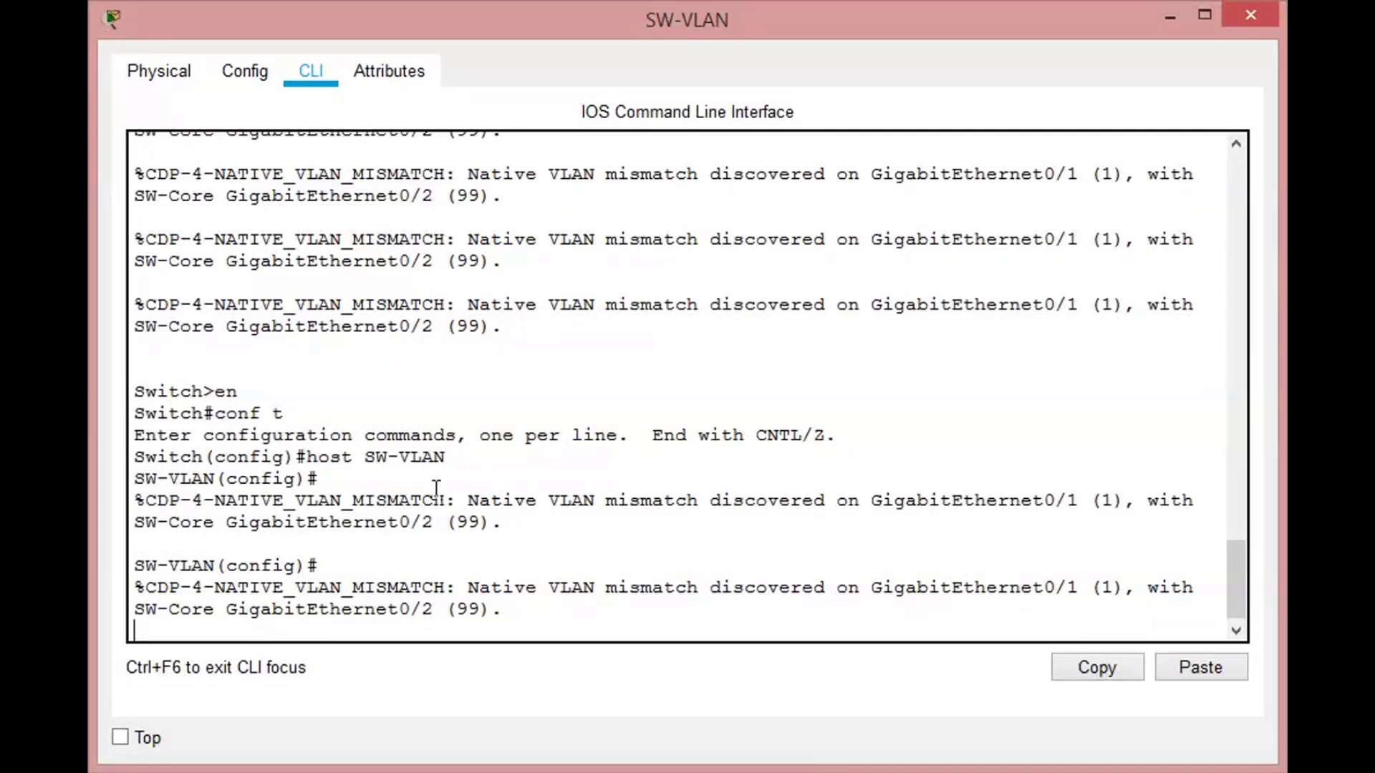
key(Return)
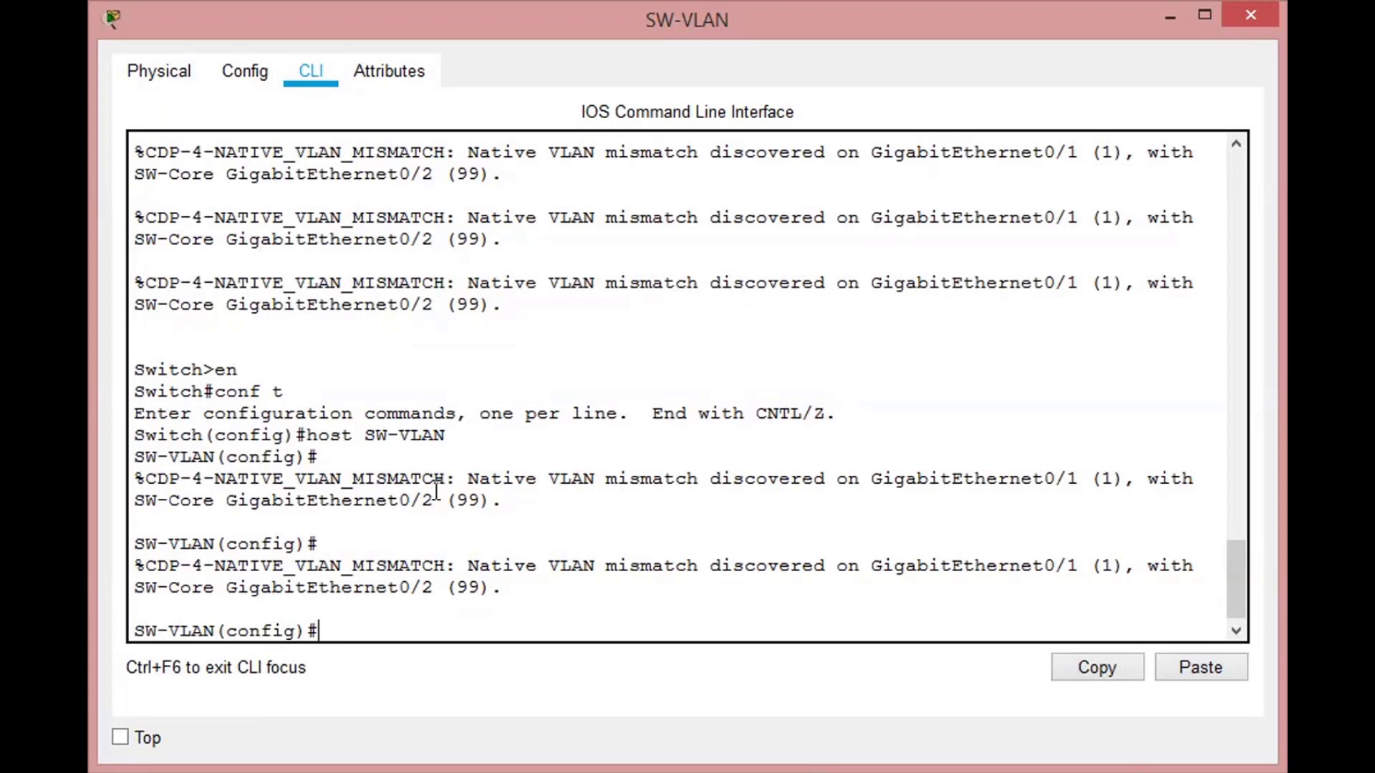
text(int fastethernett)
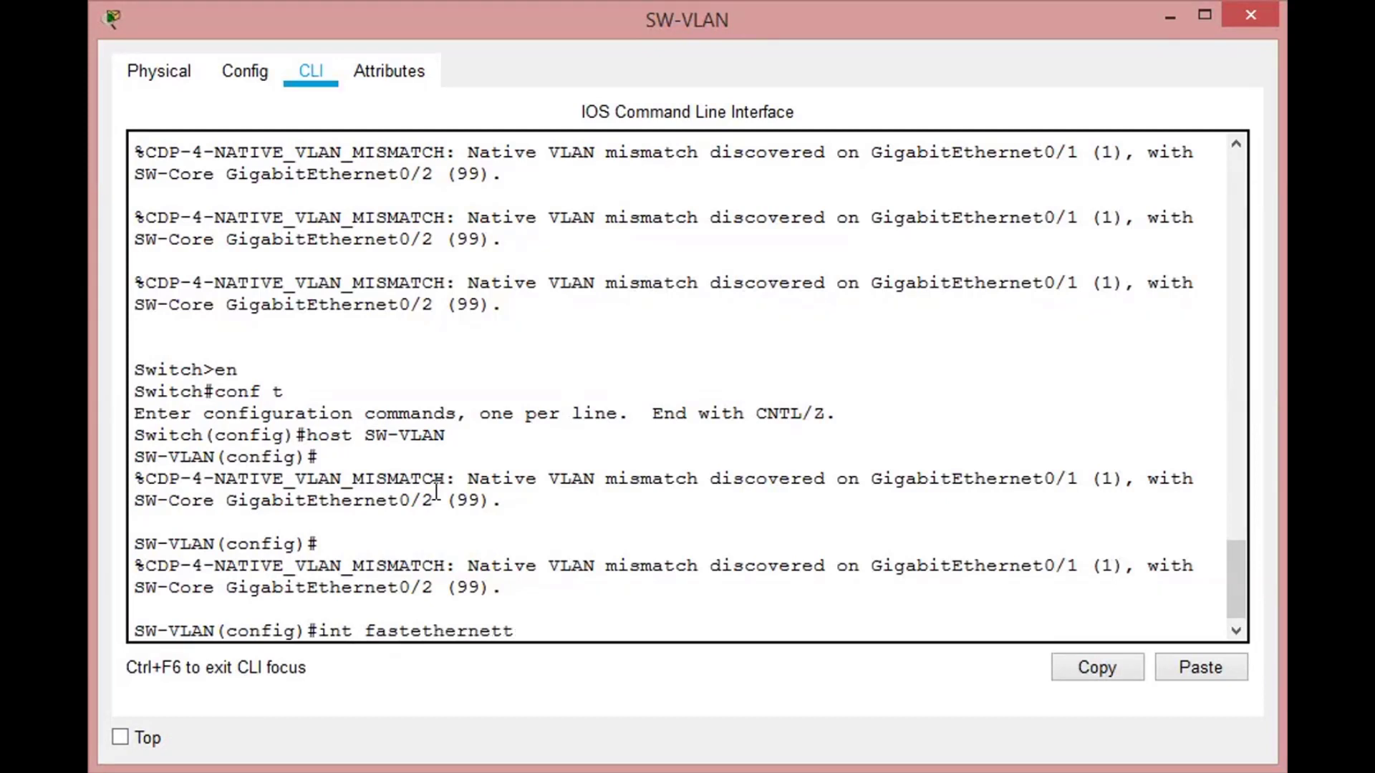
key(BackSpace)
key(Tab)
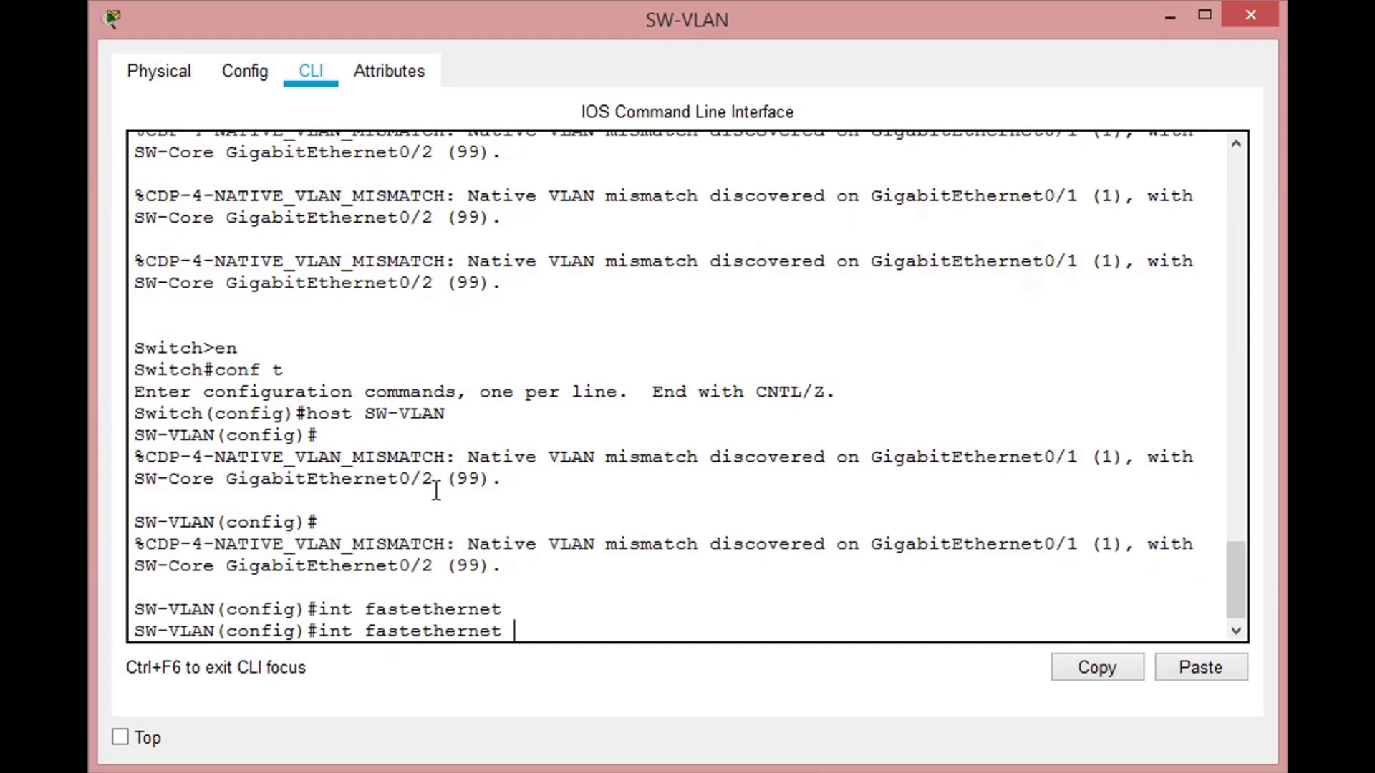
text(0/1)
key(Return)
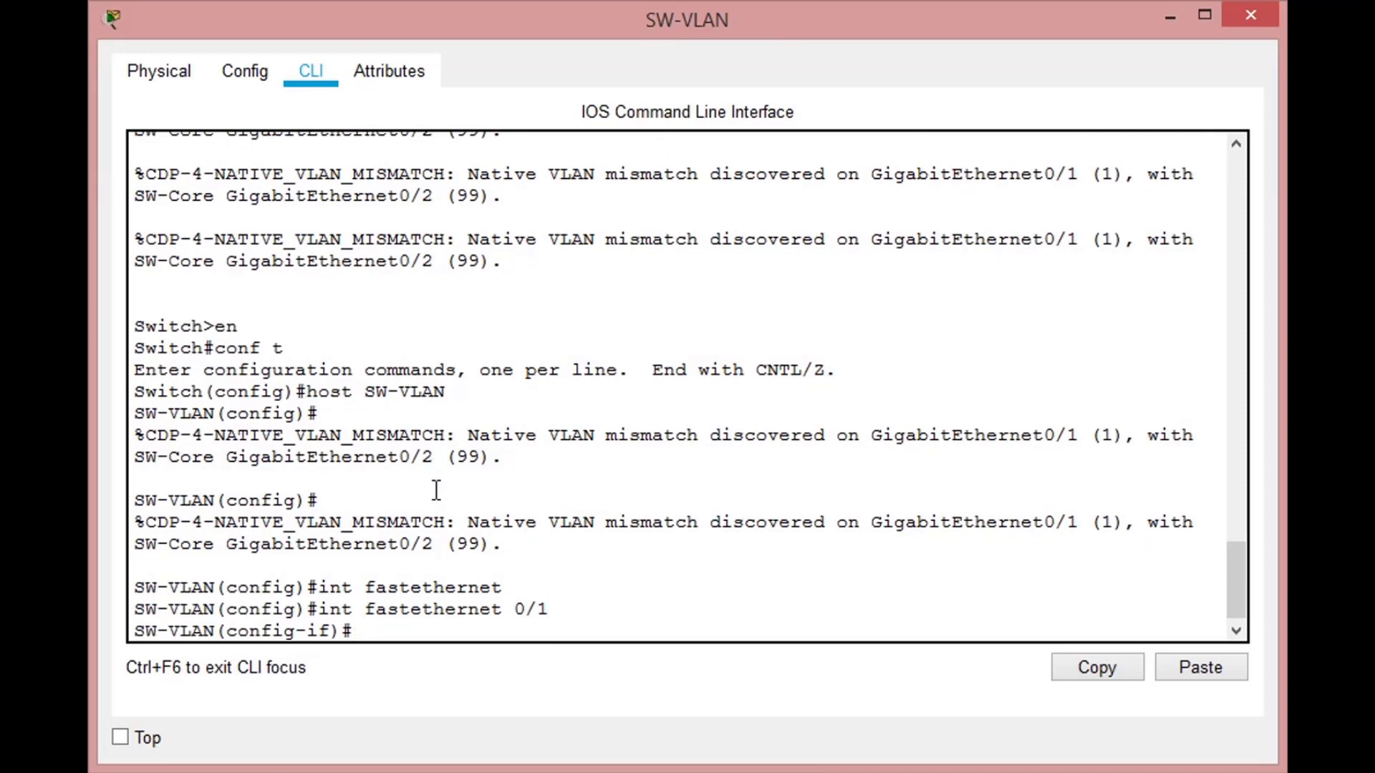
text(swi)
key(Tab)
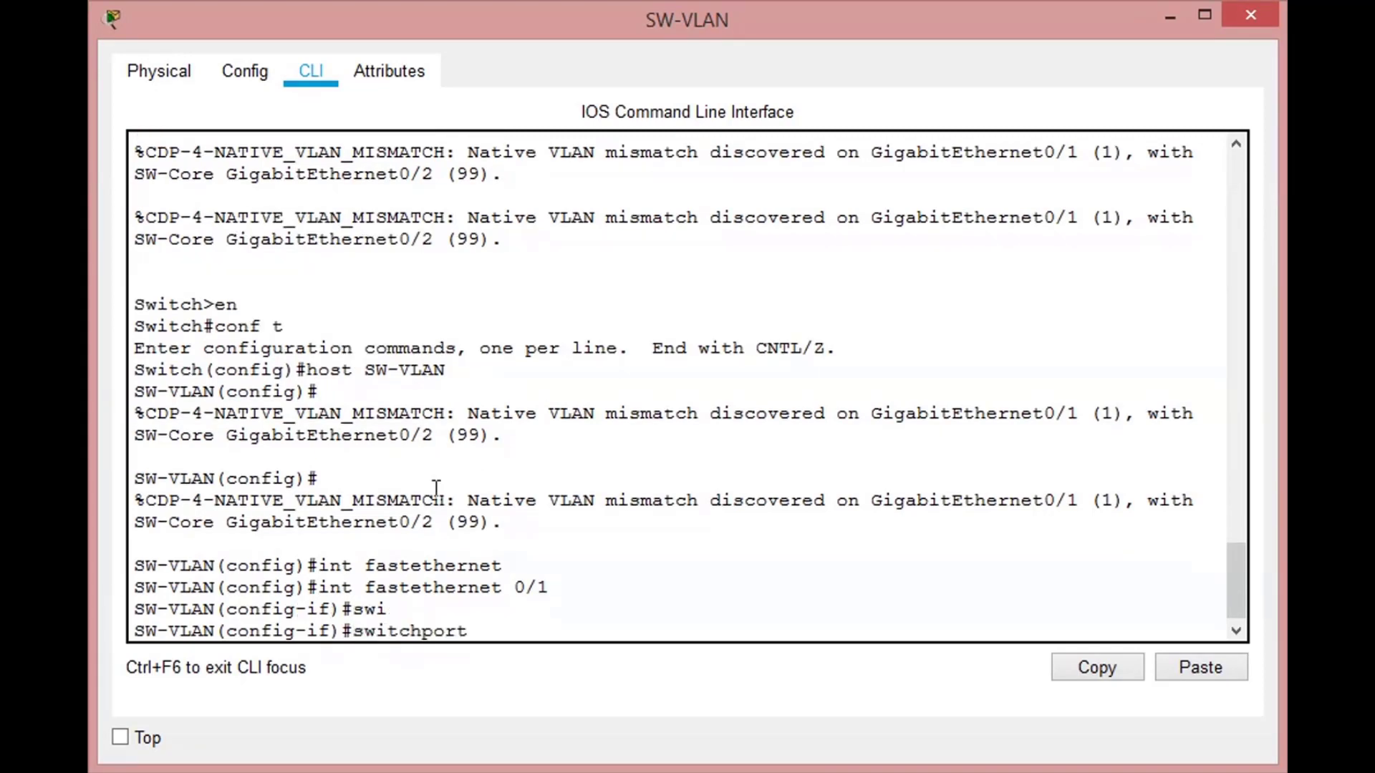
text(mode acc)
key(Tab)
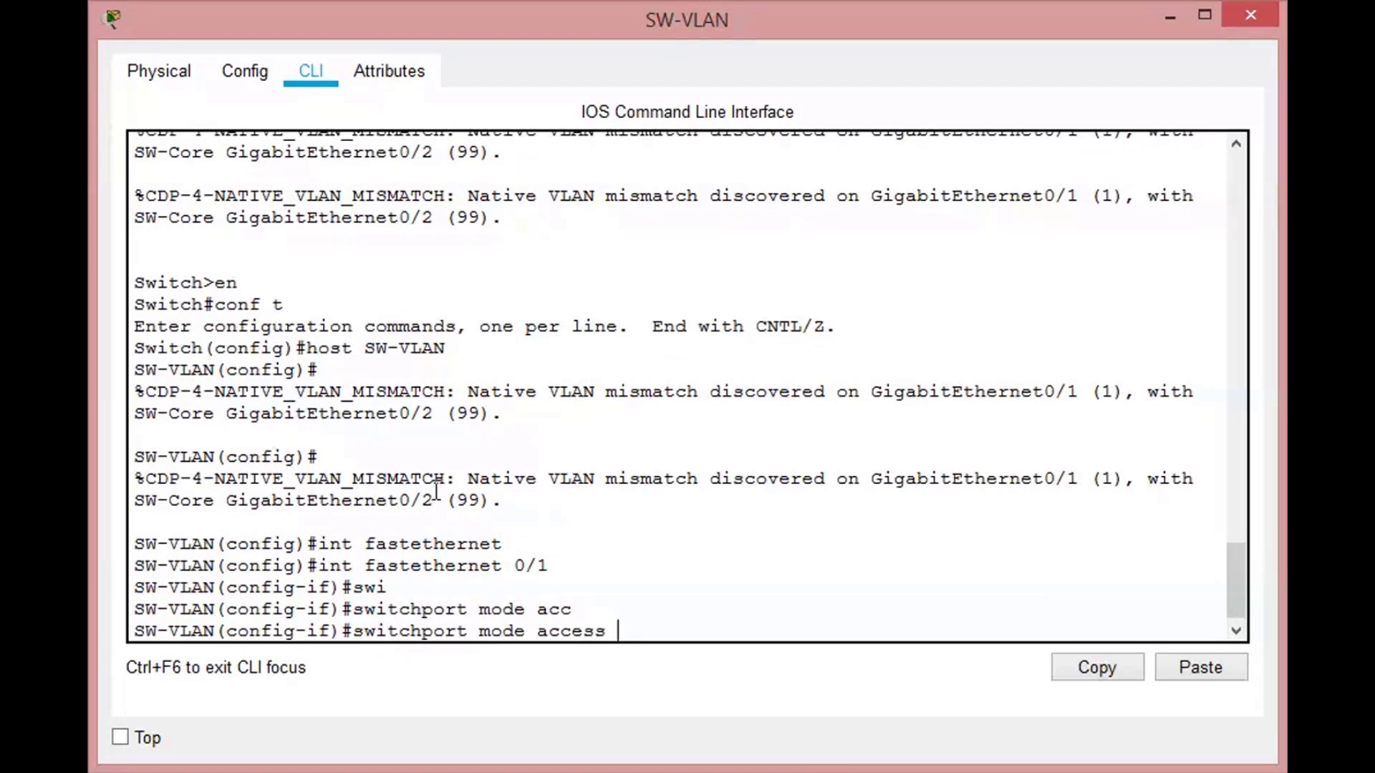
key(Return)
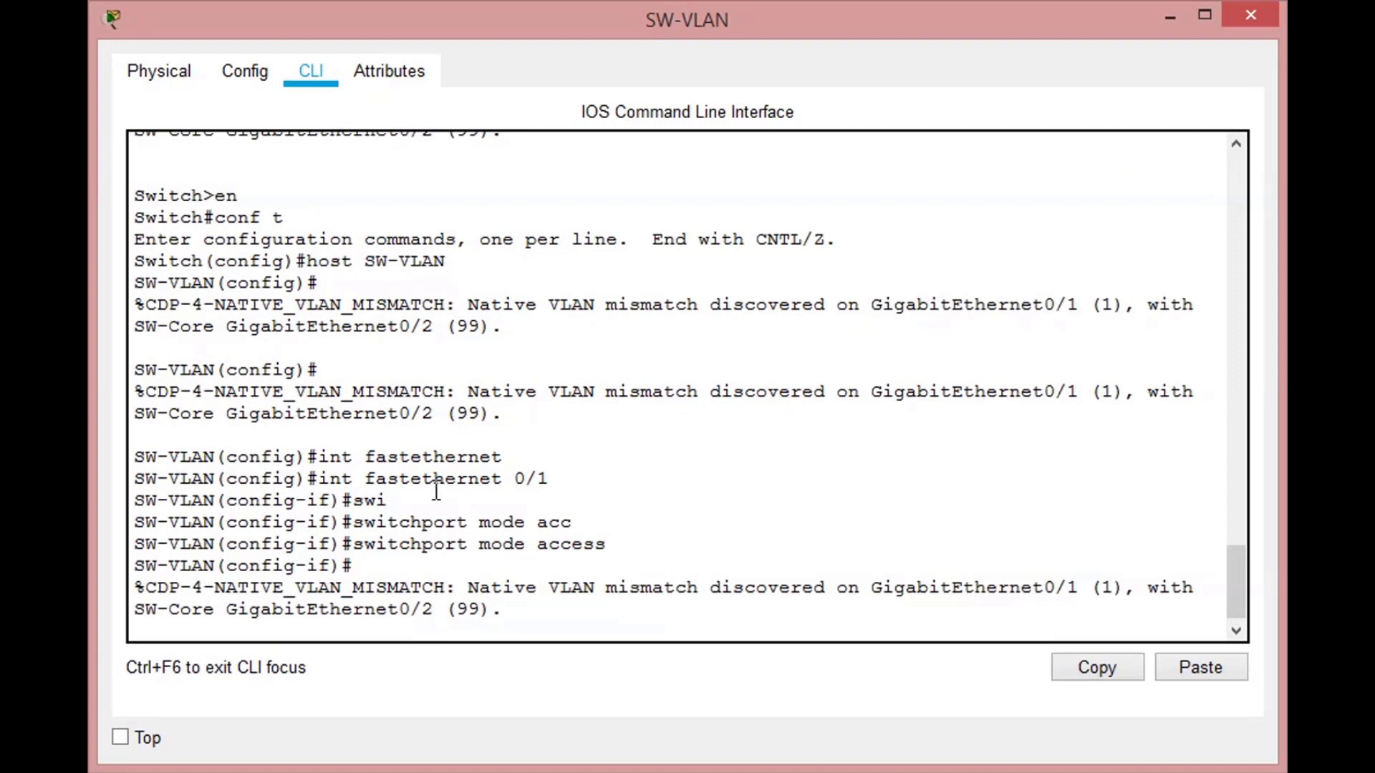
- Assign FastEthernet 0/1 to access VLAN 2
key(Return)
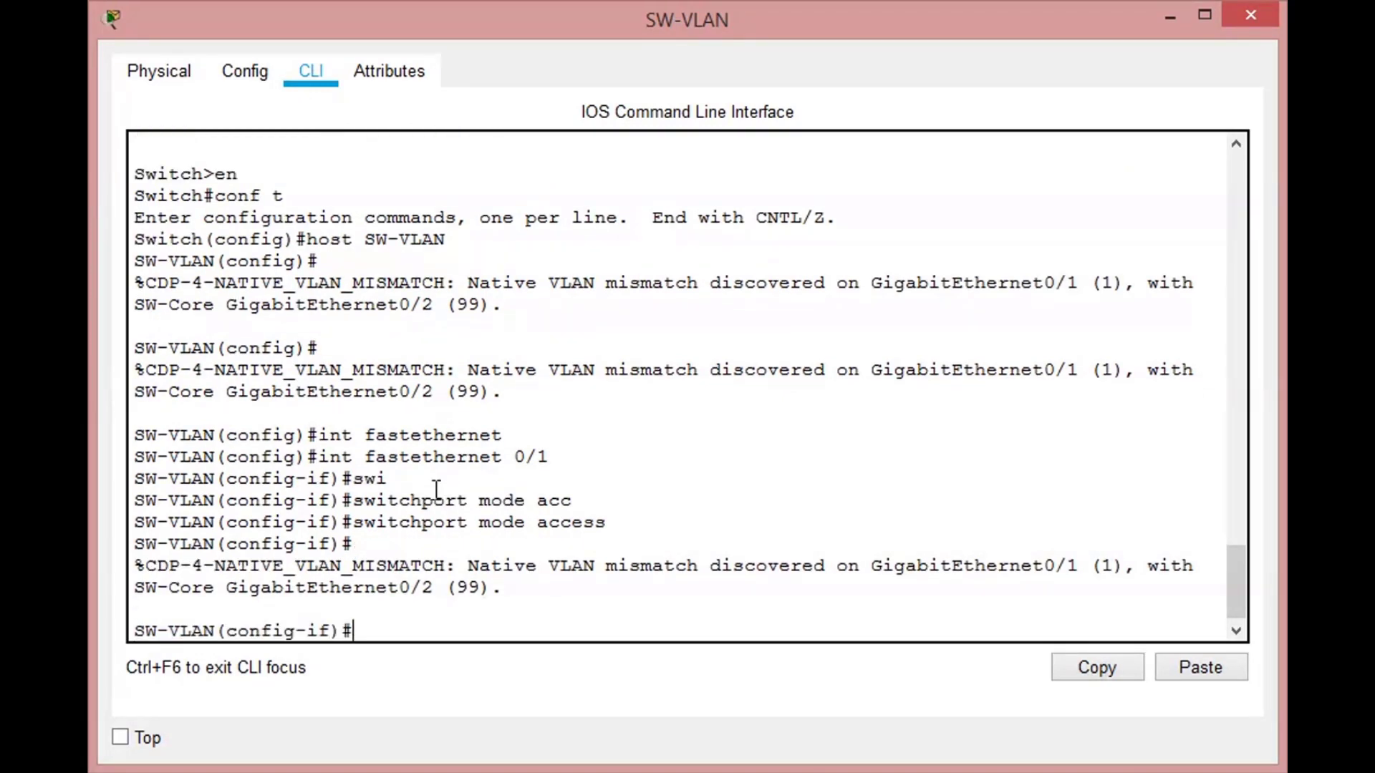
text(swi)
key(Tab)
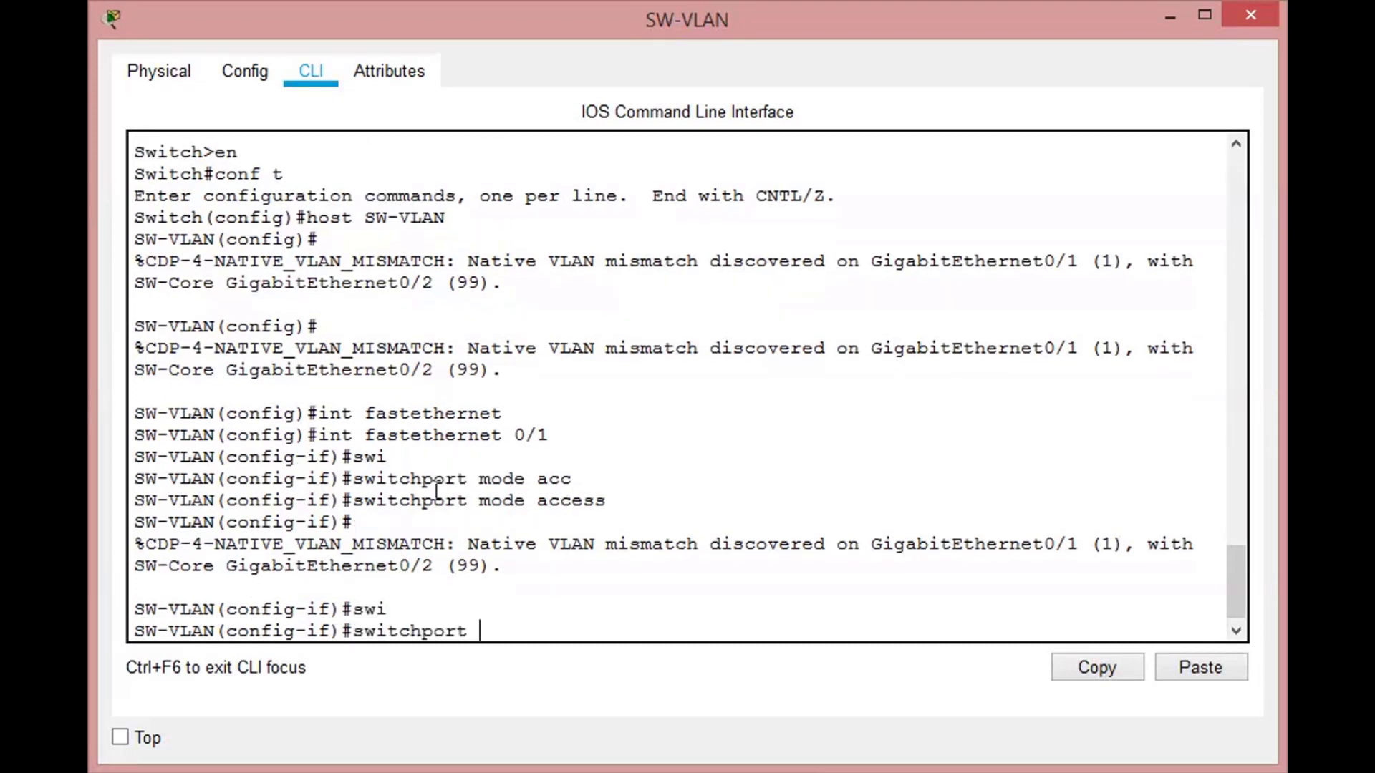
text(acc)
key(Tab)
text(vlan 2)
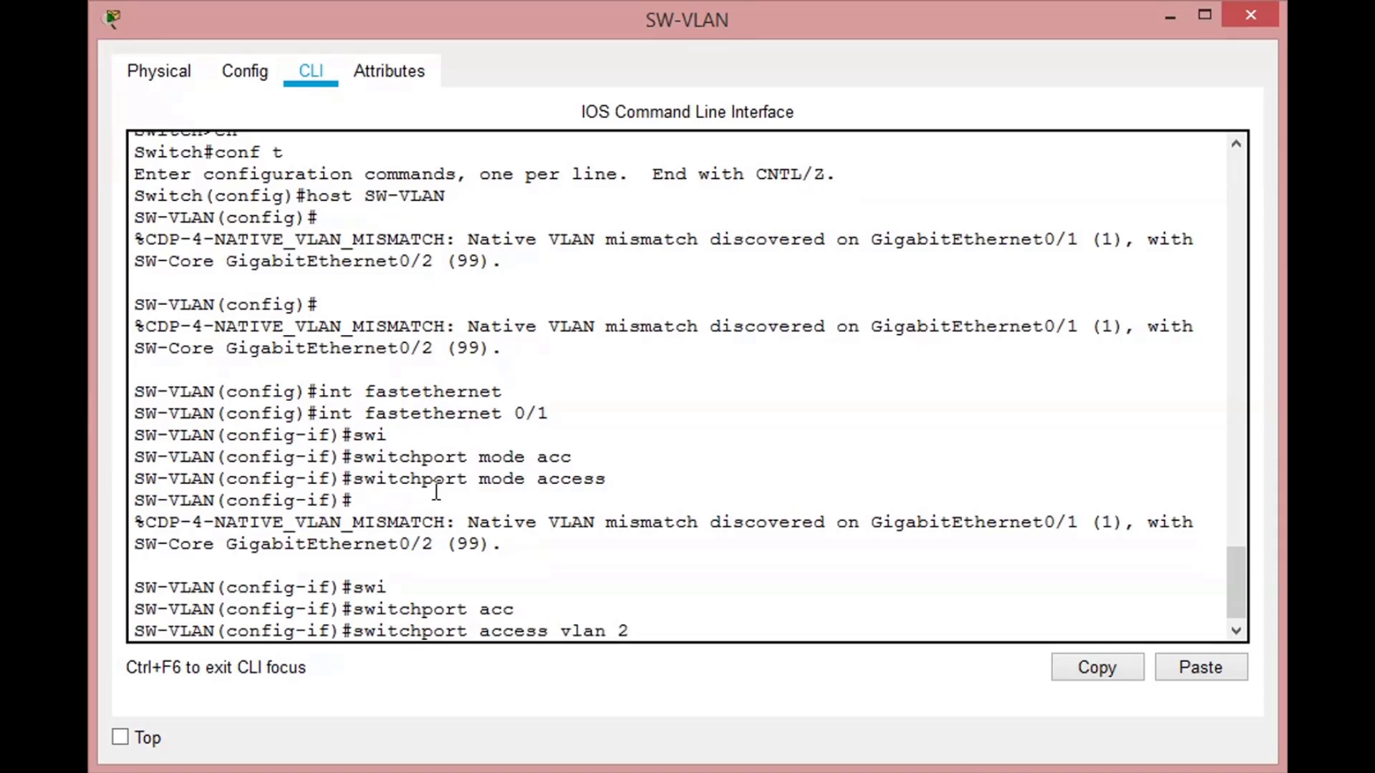
key(Return)
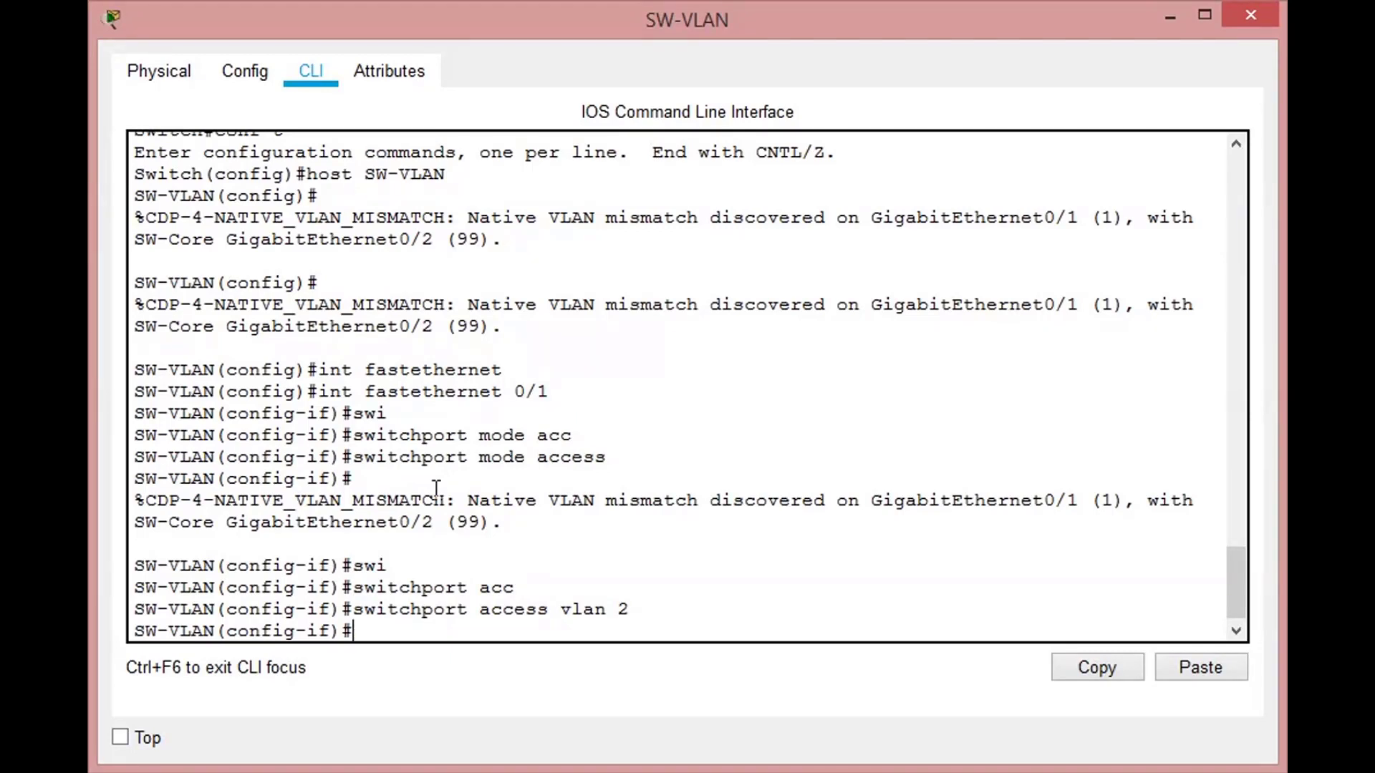
- Show the brief VLAN list from configuration mode and examine the VLAN 2 entry's name and assigned port
text(do sw)
key(BackSpace)
text(how vlan)
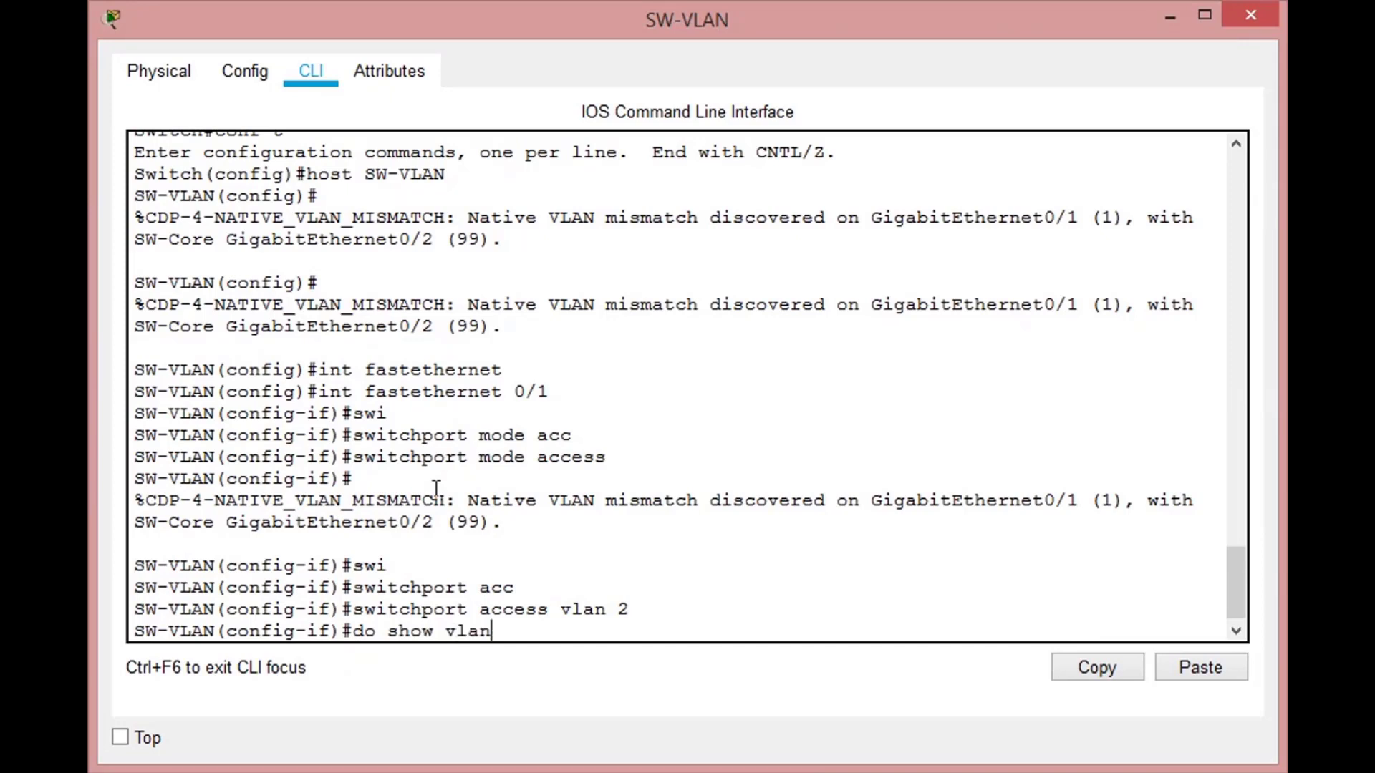
text( brief)
key(Left)
key(Left)
key(Left)
key(Left)
key(Left)
key(Left)
key(Left)
key(Left)
key(Left)
key(Left)
key(Left)
key(Left)
key(Left)
key(Left)
key(Left)
key(Left)
key(Left)
key(Right)
key(Right)
key(Right)
key(Right)
key(Right)
key(Right)
key(Right)
key(Right)
key(Right)
key(Right)
key(Right)
key(Right)
key(Right)
key(Right)
key(Right)
key(Right)
key(Right)
key(Return)
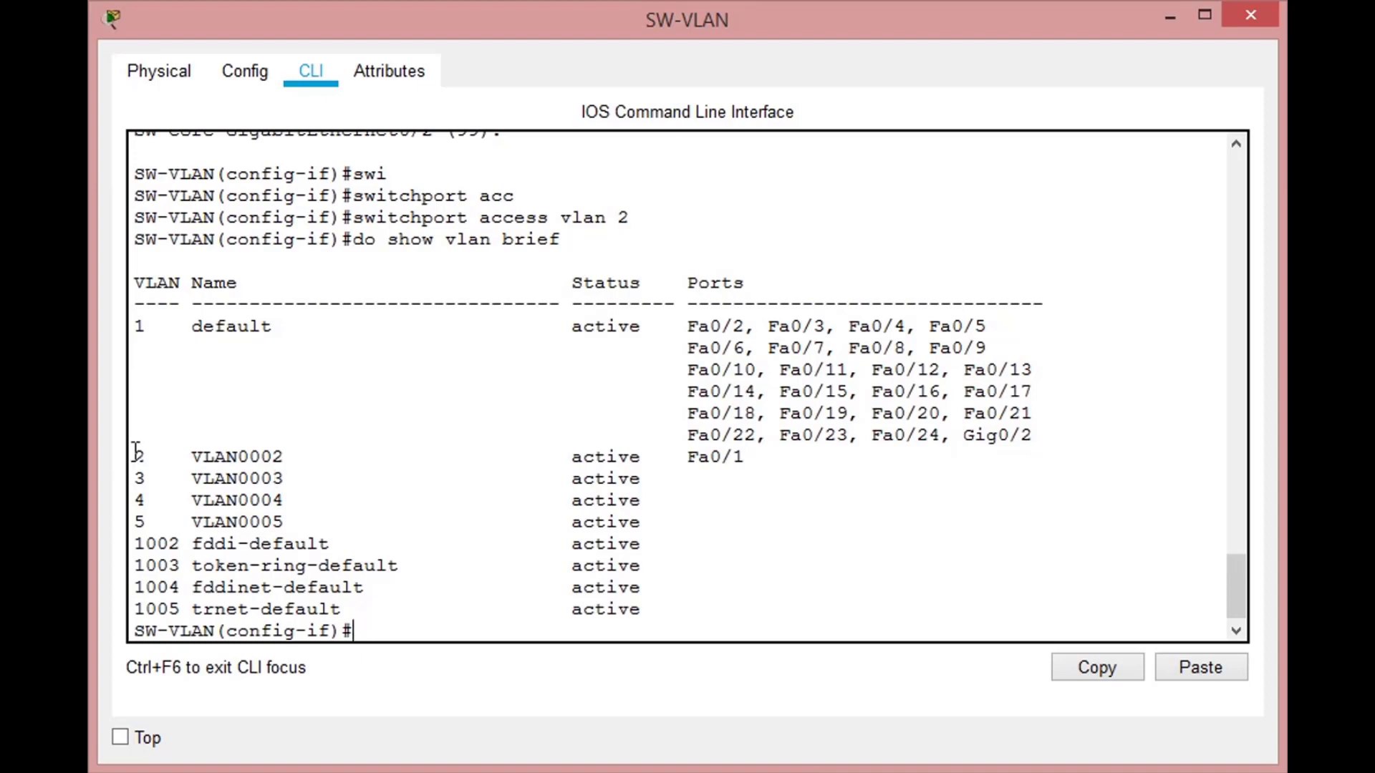
drag(191, 455, 283, 448)
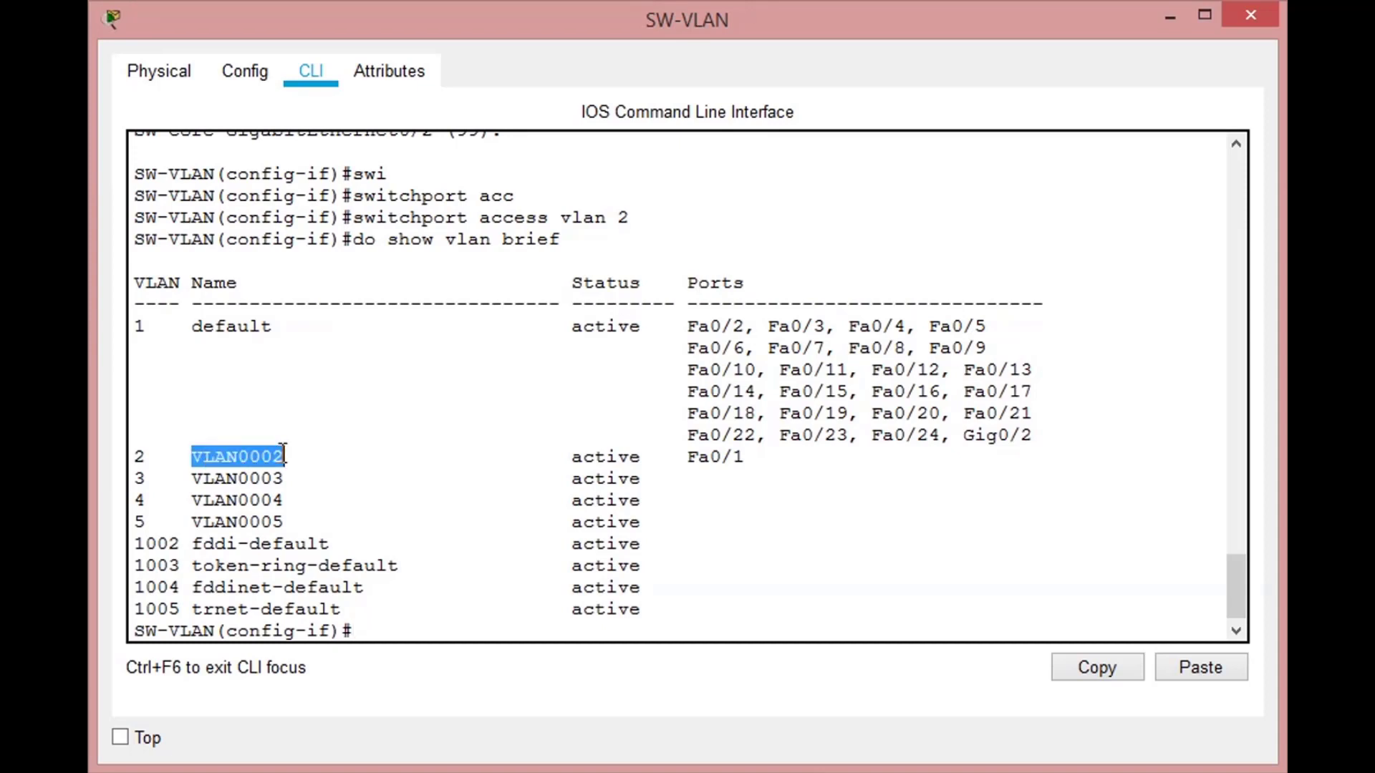
drag(687, 455, 743, 455)
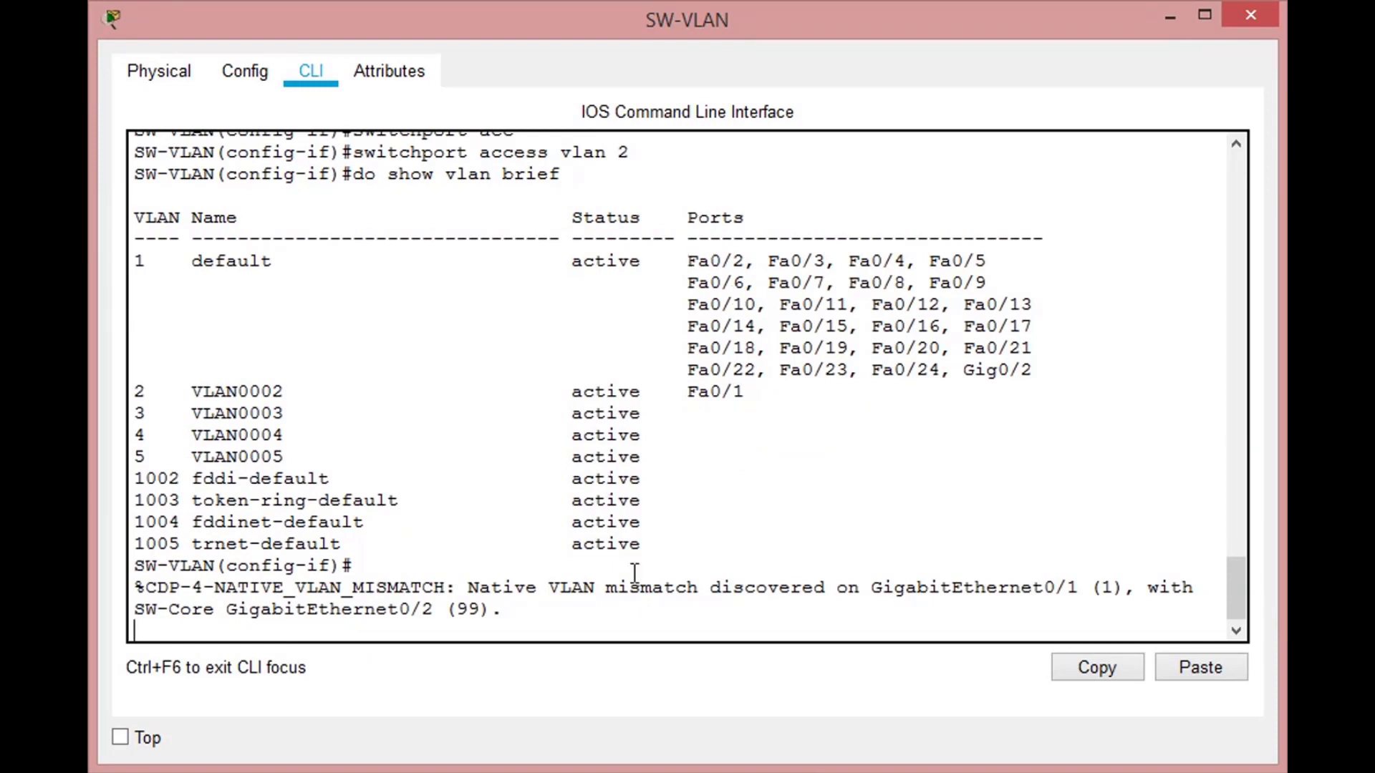
- Switch to interface FastEthernet 0/2 and set its switchport mode to access
key(Return)
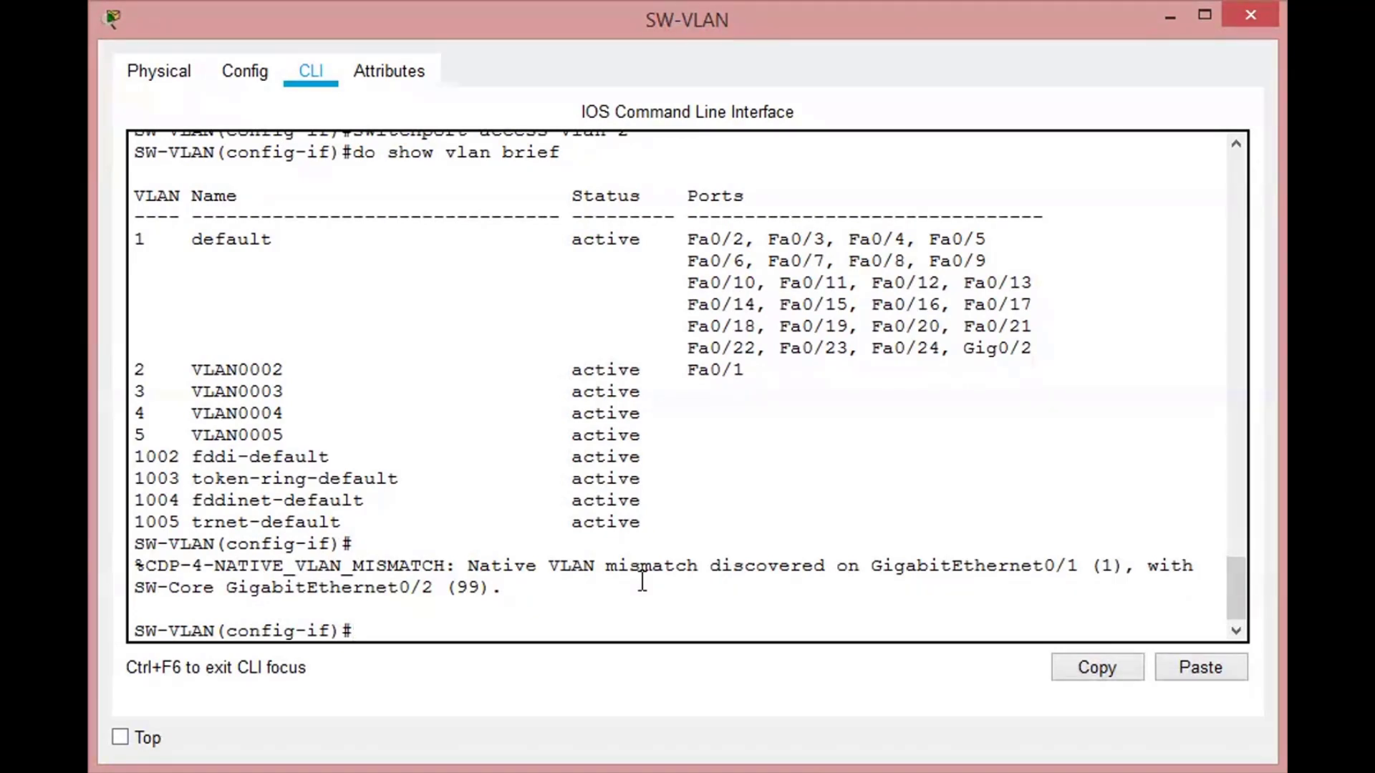
text(int f0/2)
key(Return)
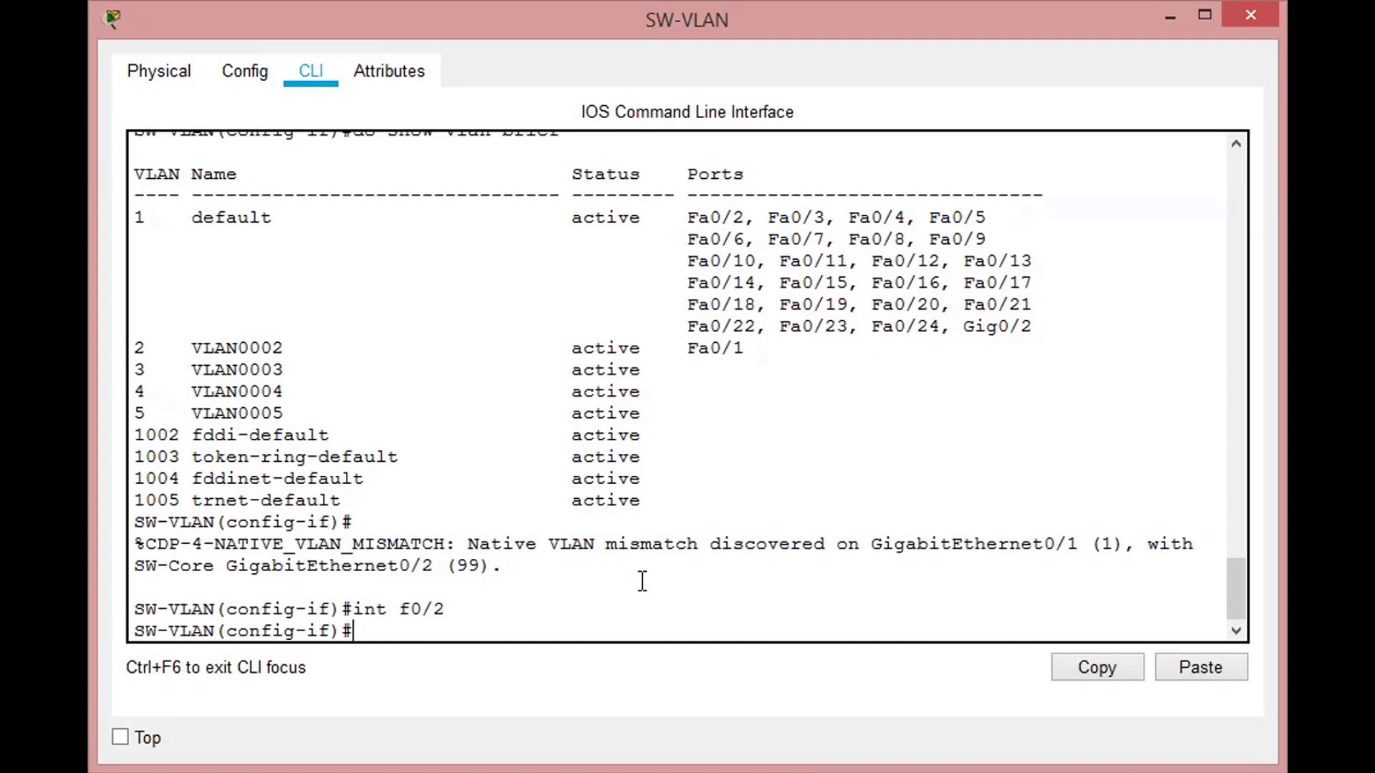
text(swi)
key(Tab)
text(mode access)
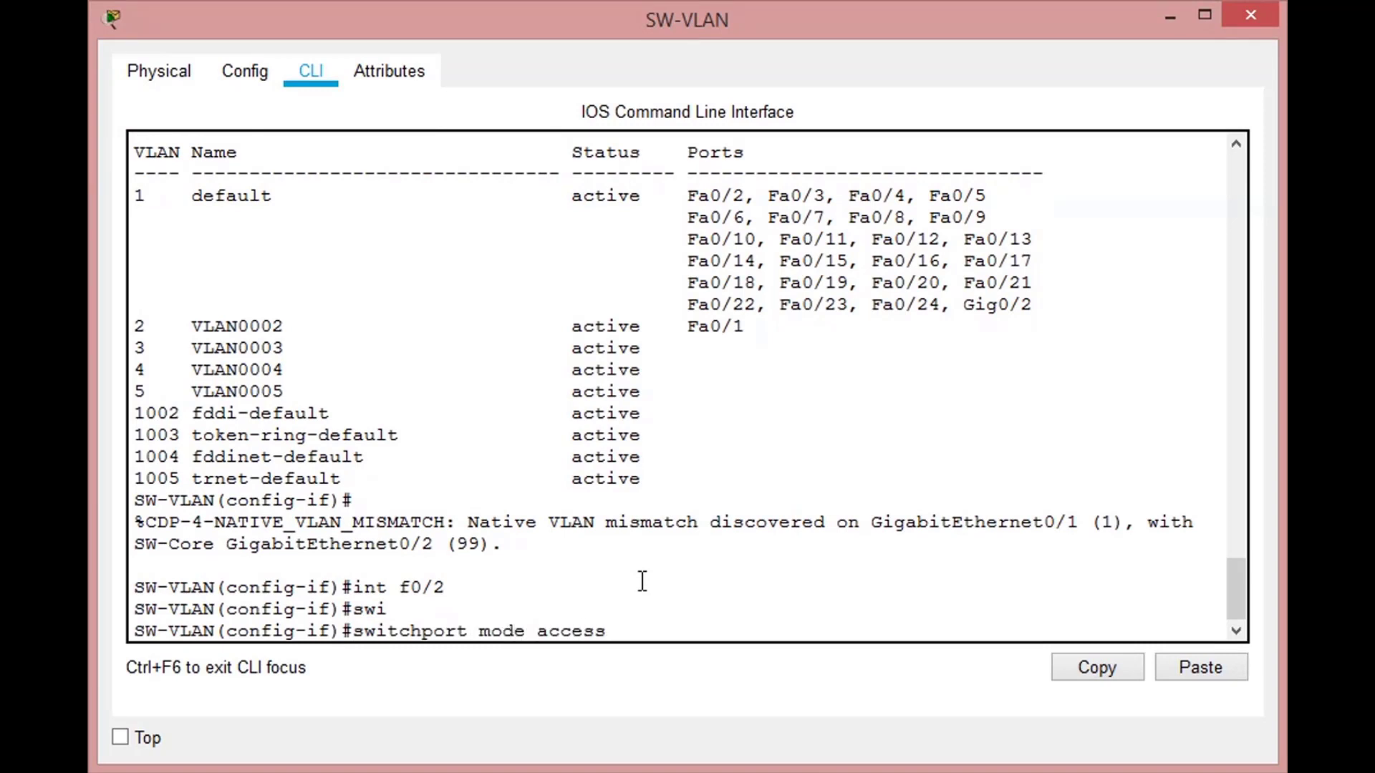
key(Return)
- Assign FastEthernet 0/2 to access VLAN 3
text(switchport ac)
key(Tab)
text(acc)
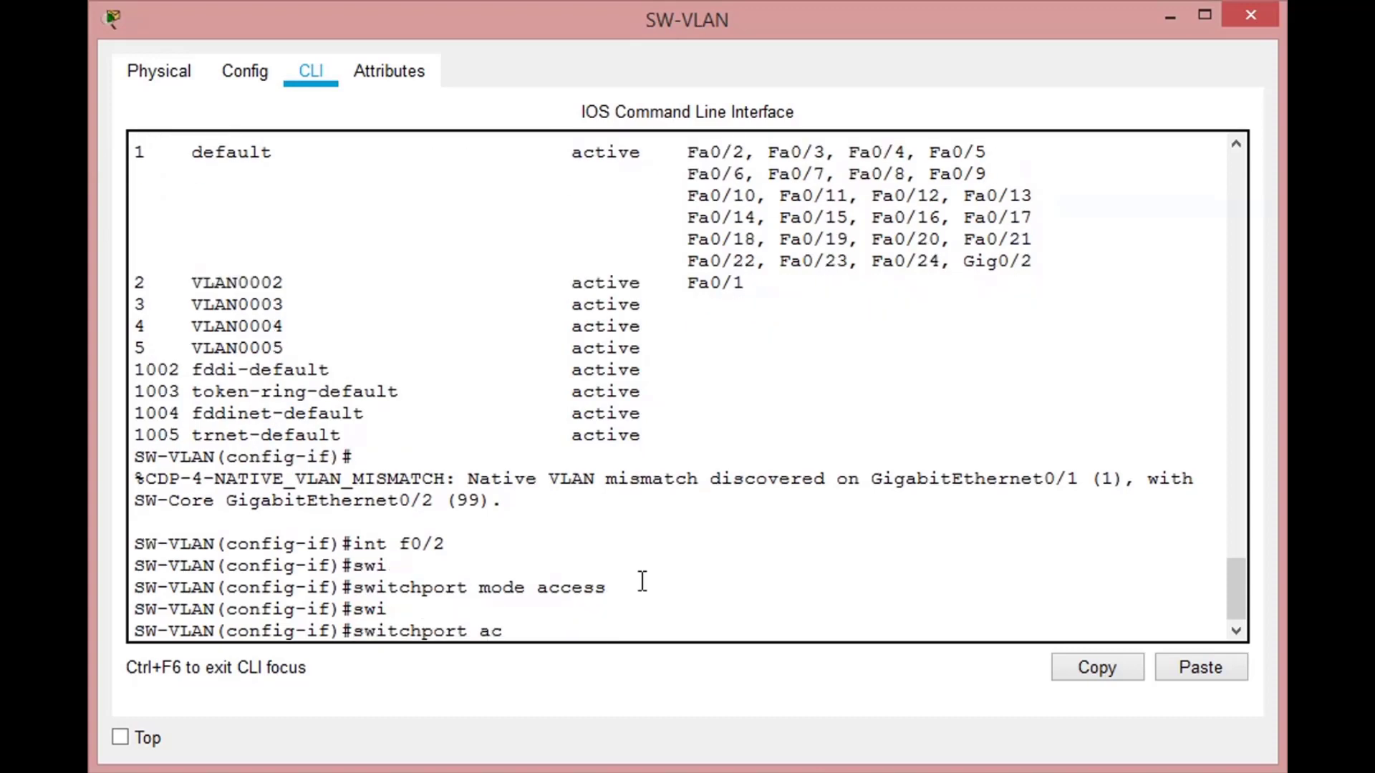
key(Tab)
text(vlan 3)
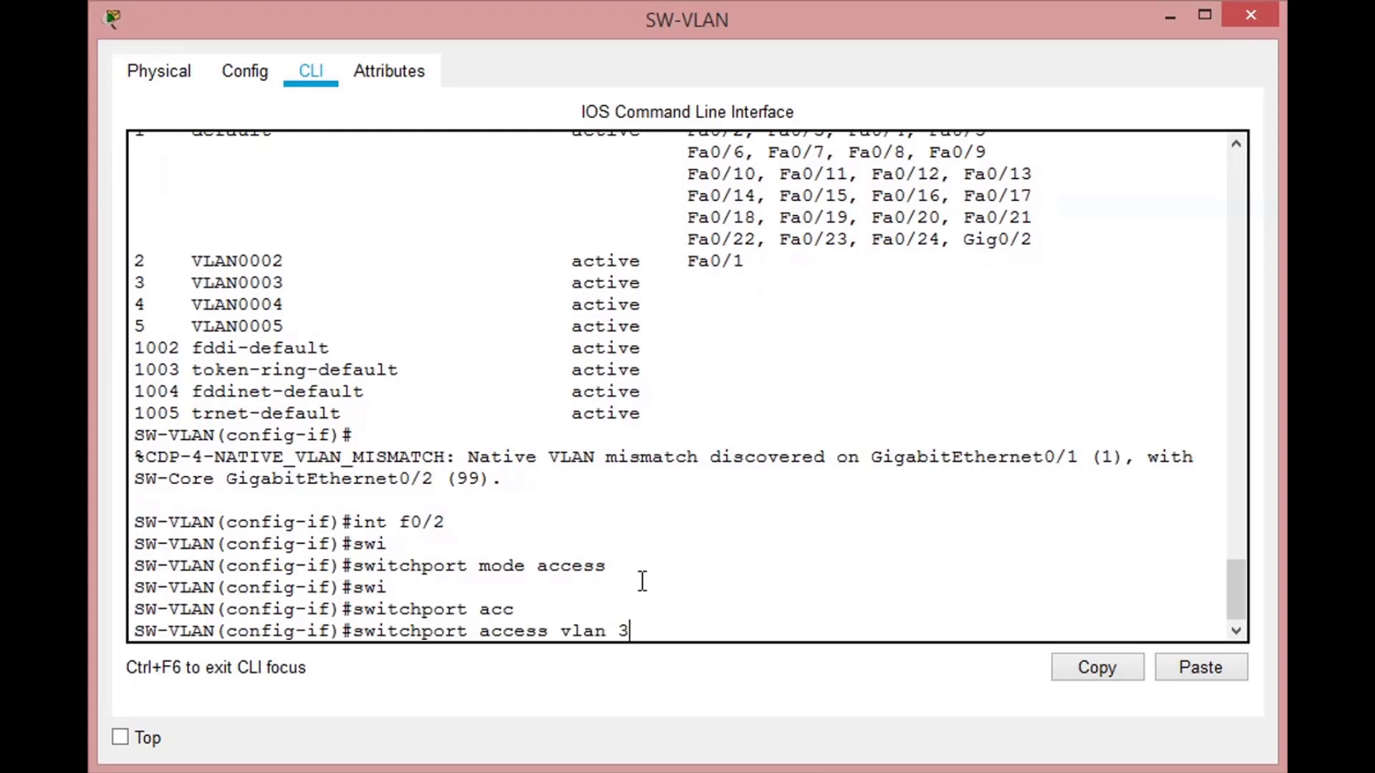
key(Return)
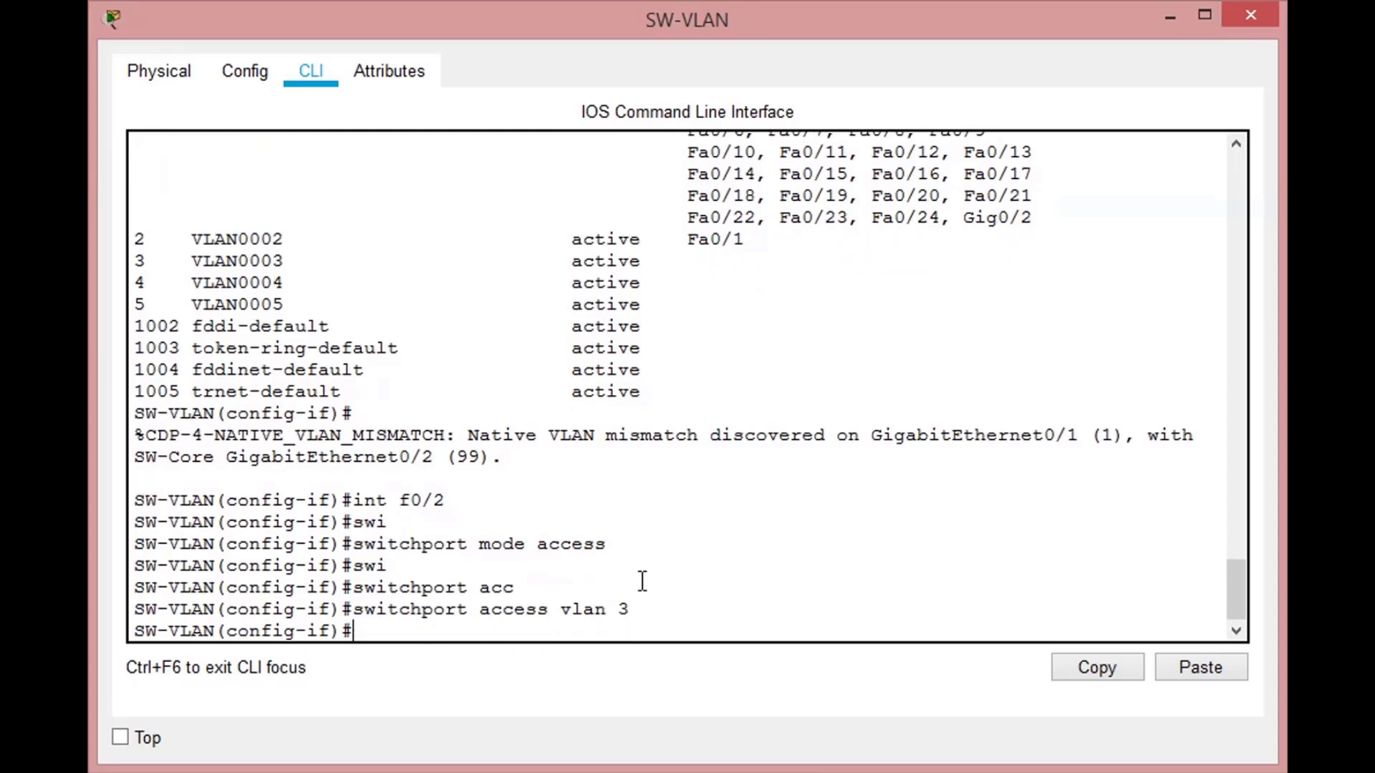
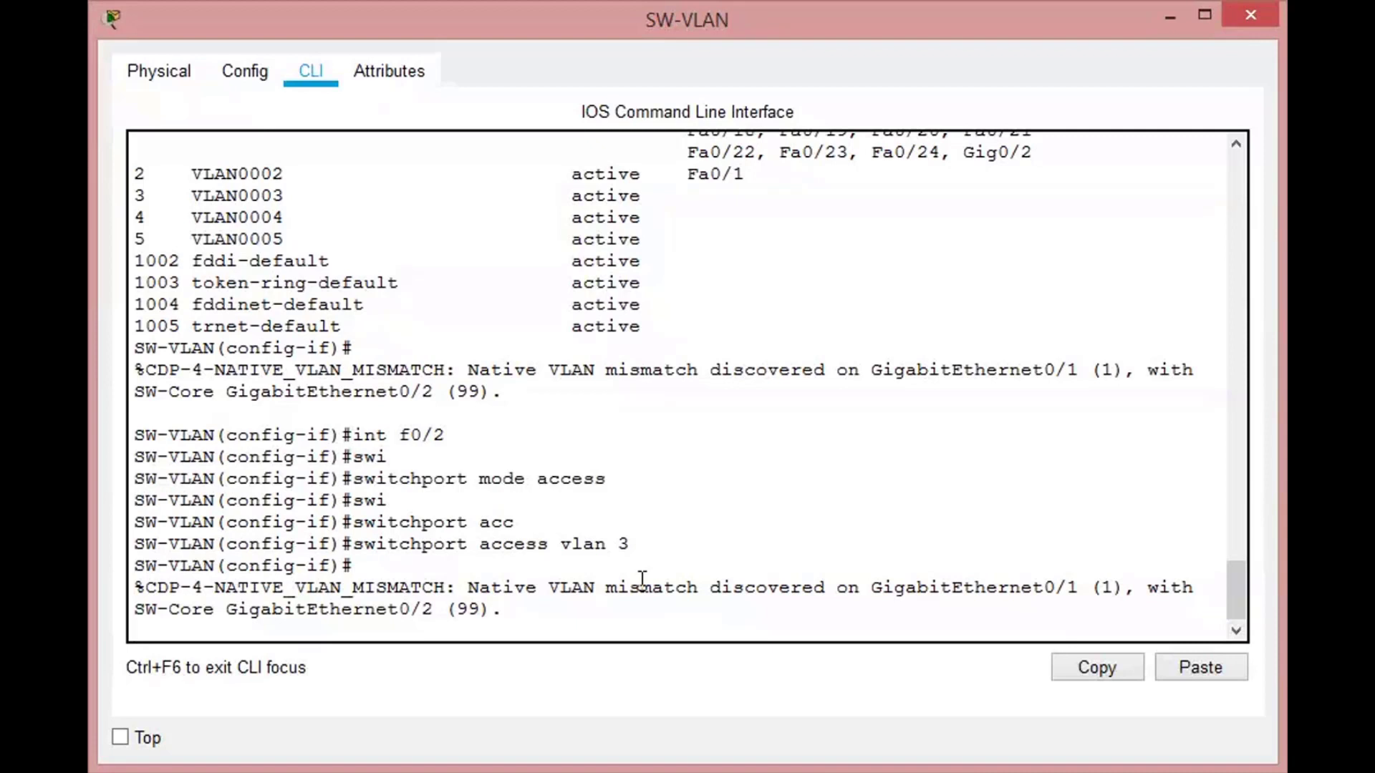
- Switch to interface FastEthernet 0/3 and set its switchport mode to access
key(Return)
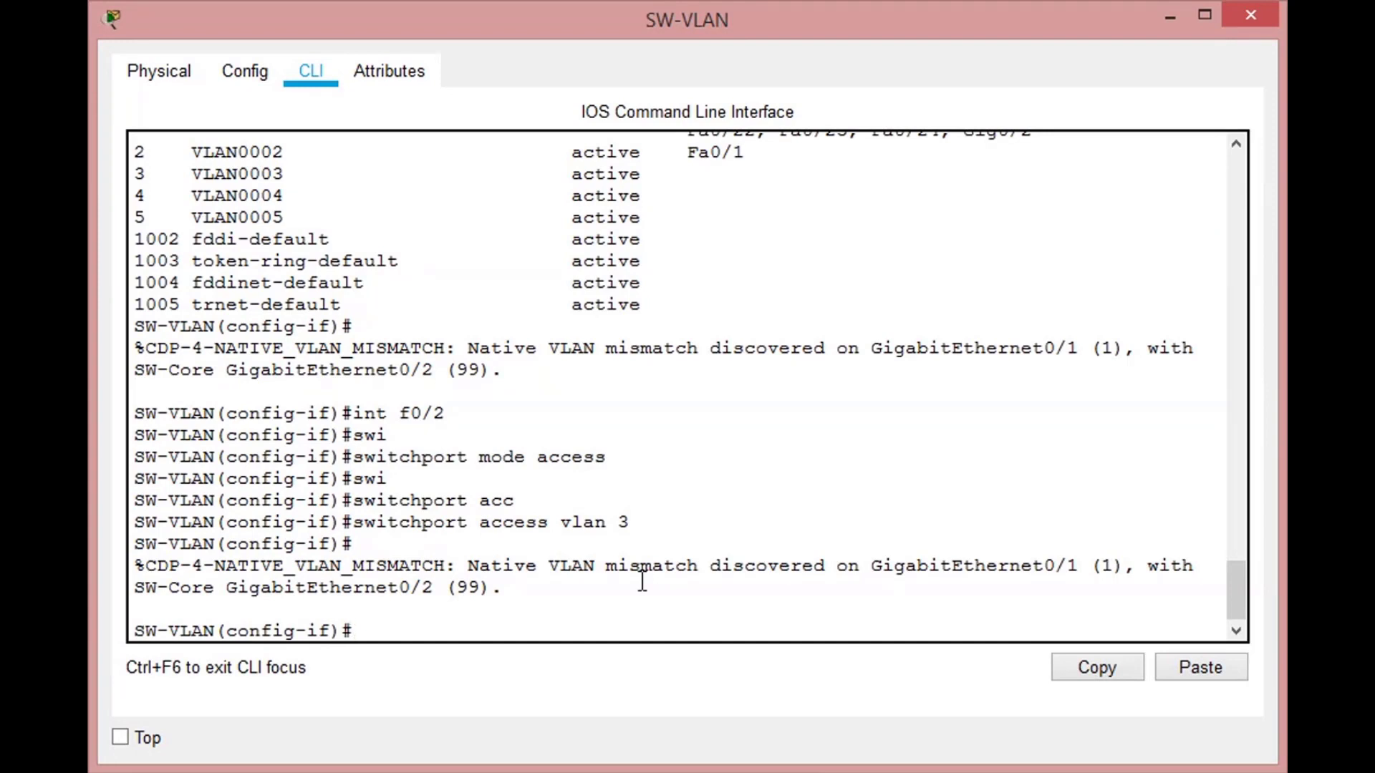
text(int f0/3)
key(Return)
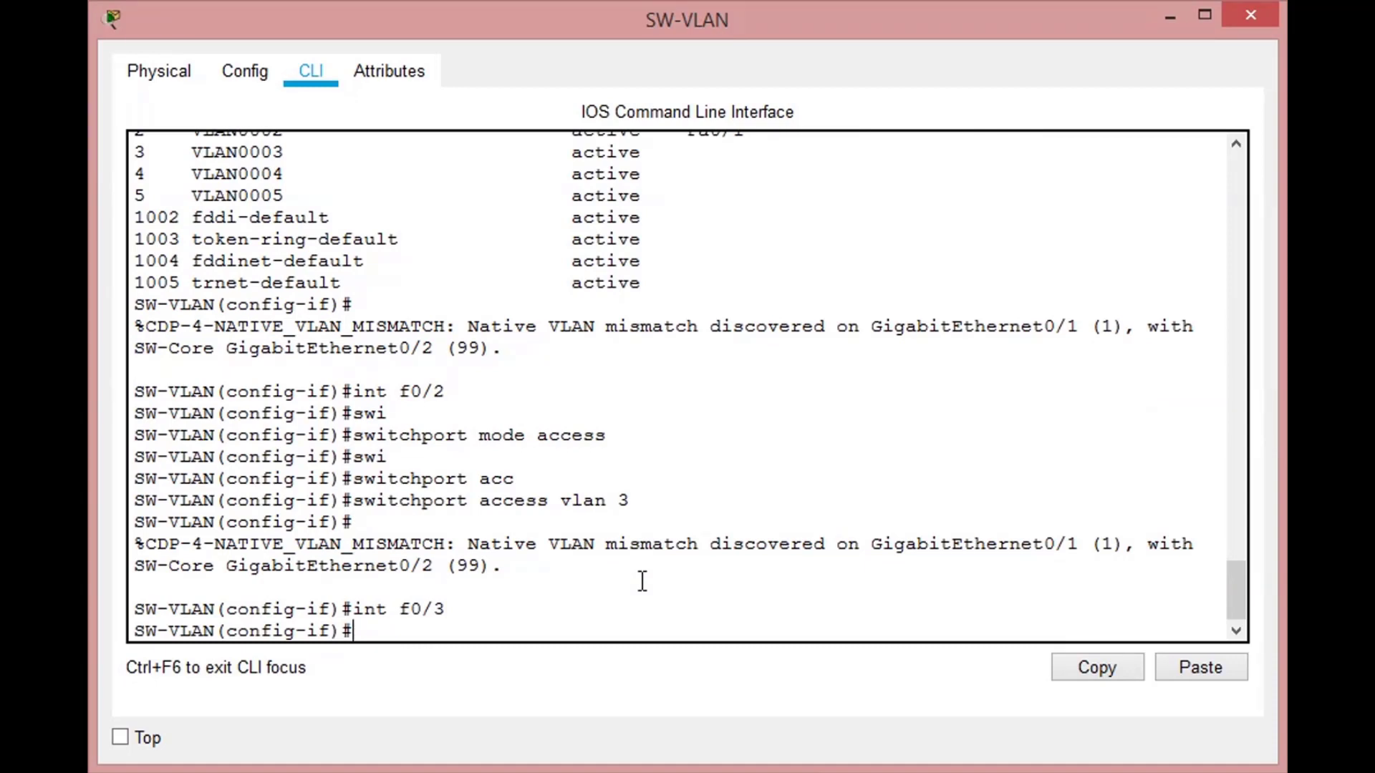
text(swit)
key(Tab)
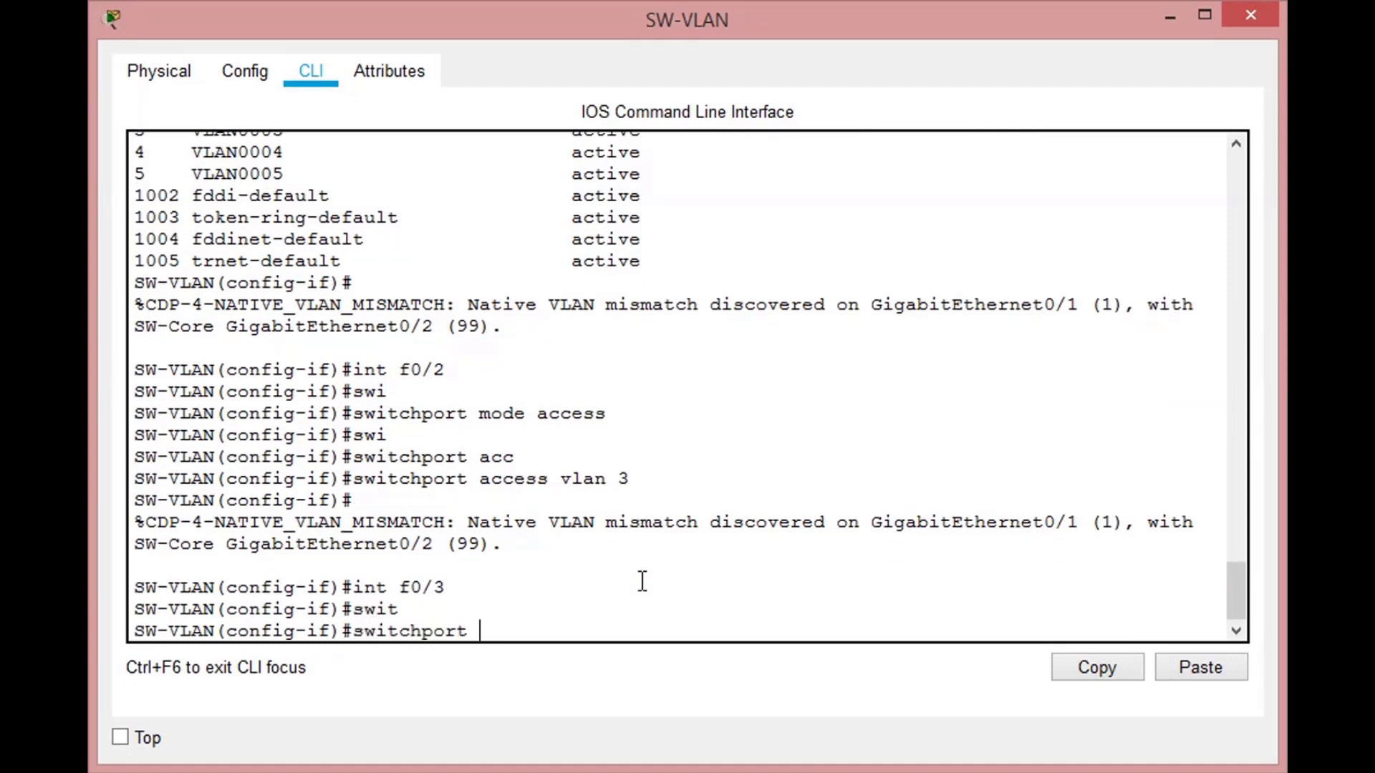
text(modea)
key(BackSpace)
text(acc)
key(Tab)
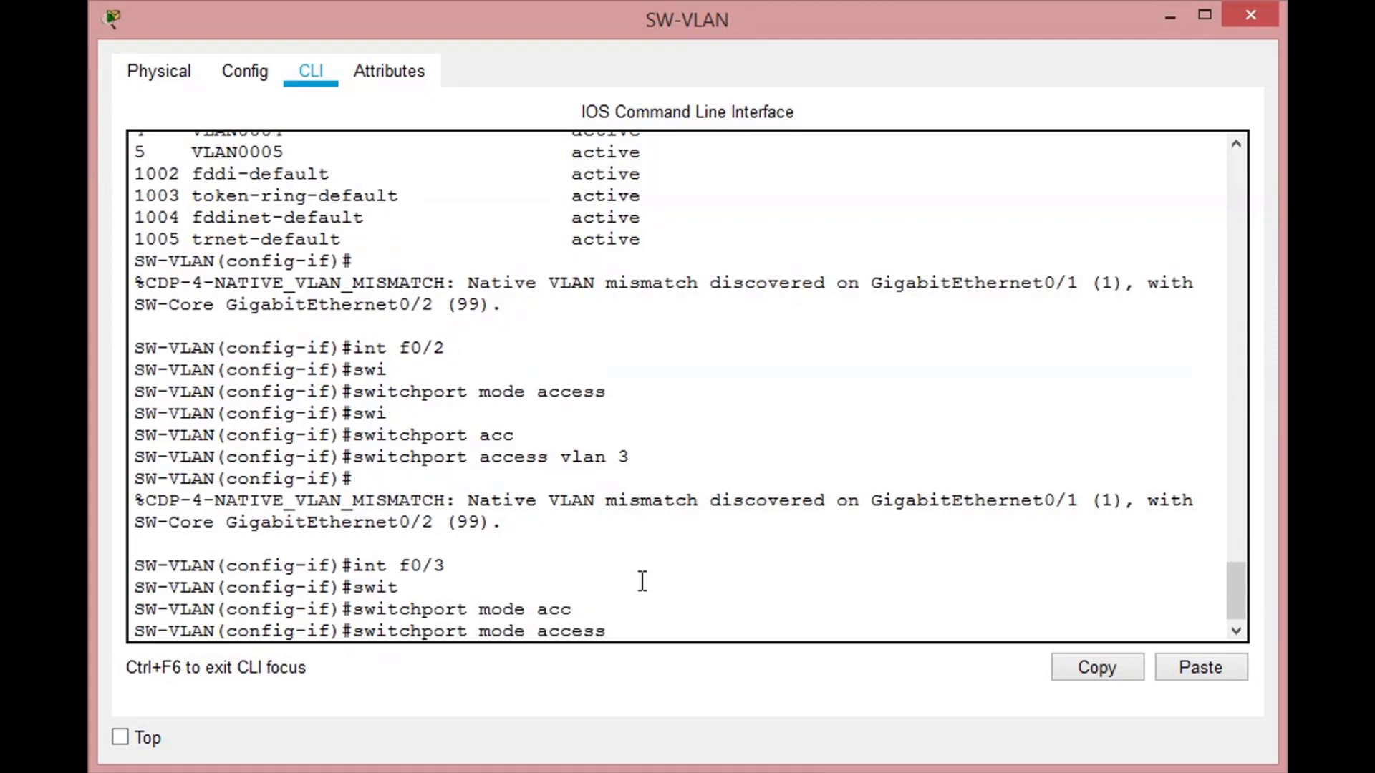
key(Return)
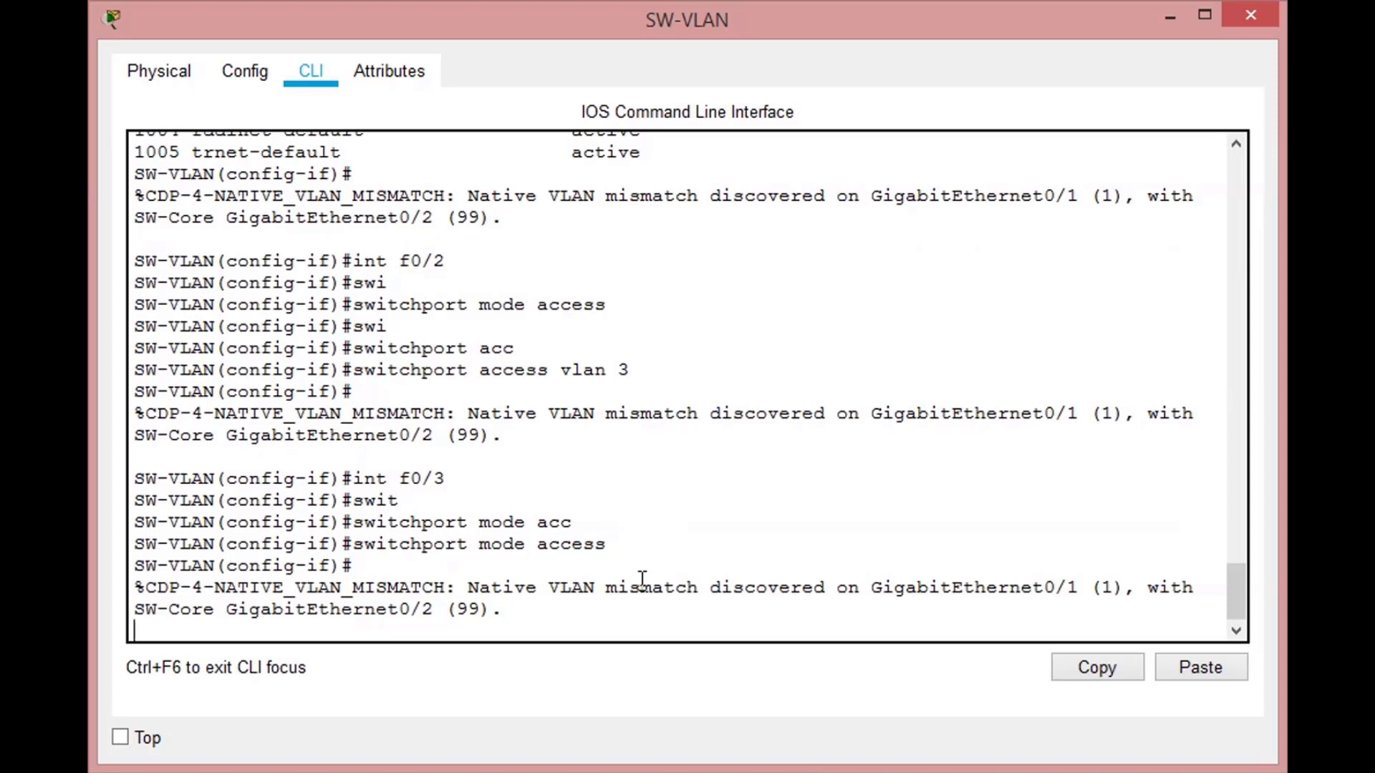
- Assign FastEthernet 0/3 to access VLAN 4
text(it)
key(Tab)
text(acc)
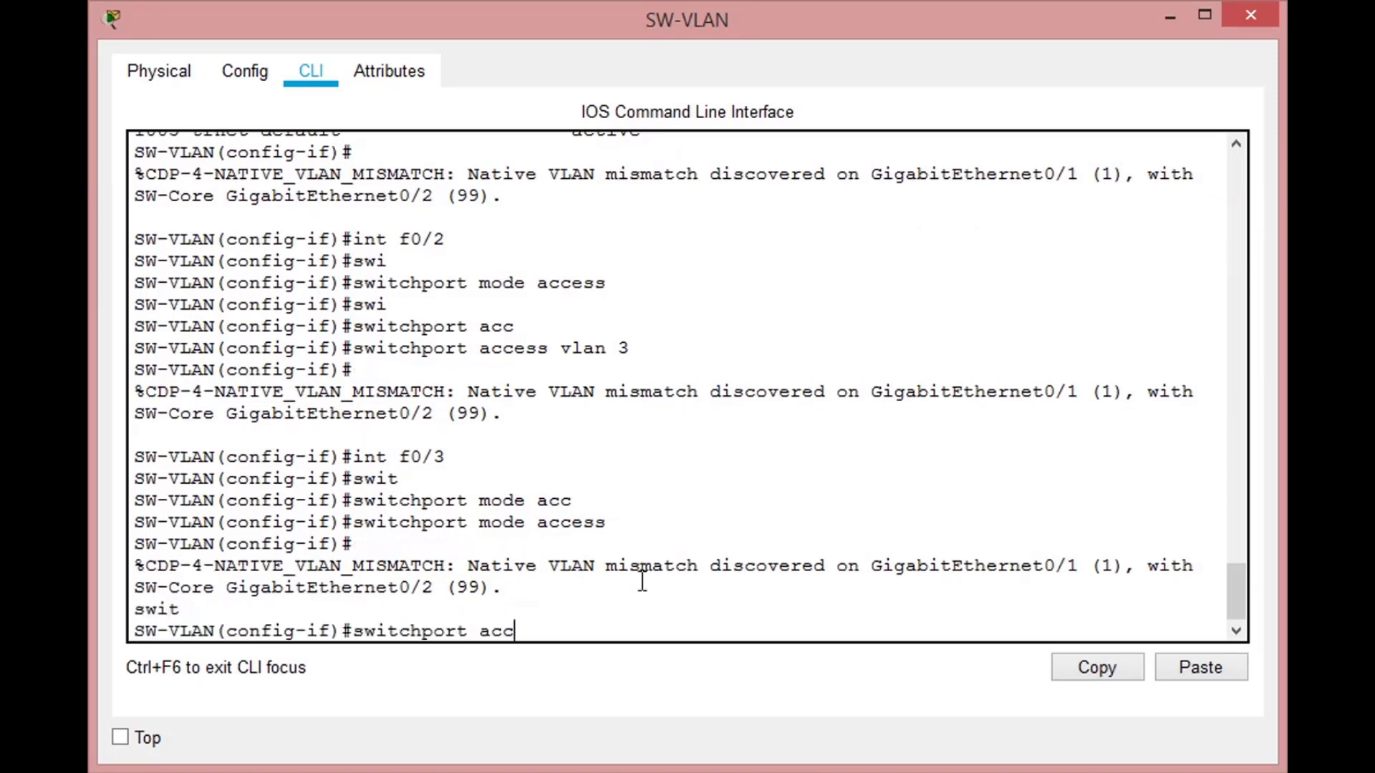
key(Tab)
text(vlan 4)
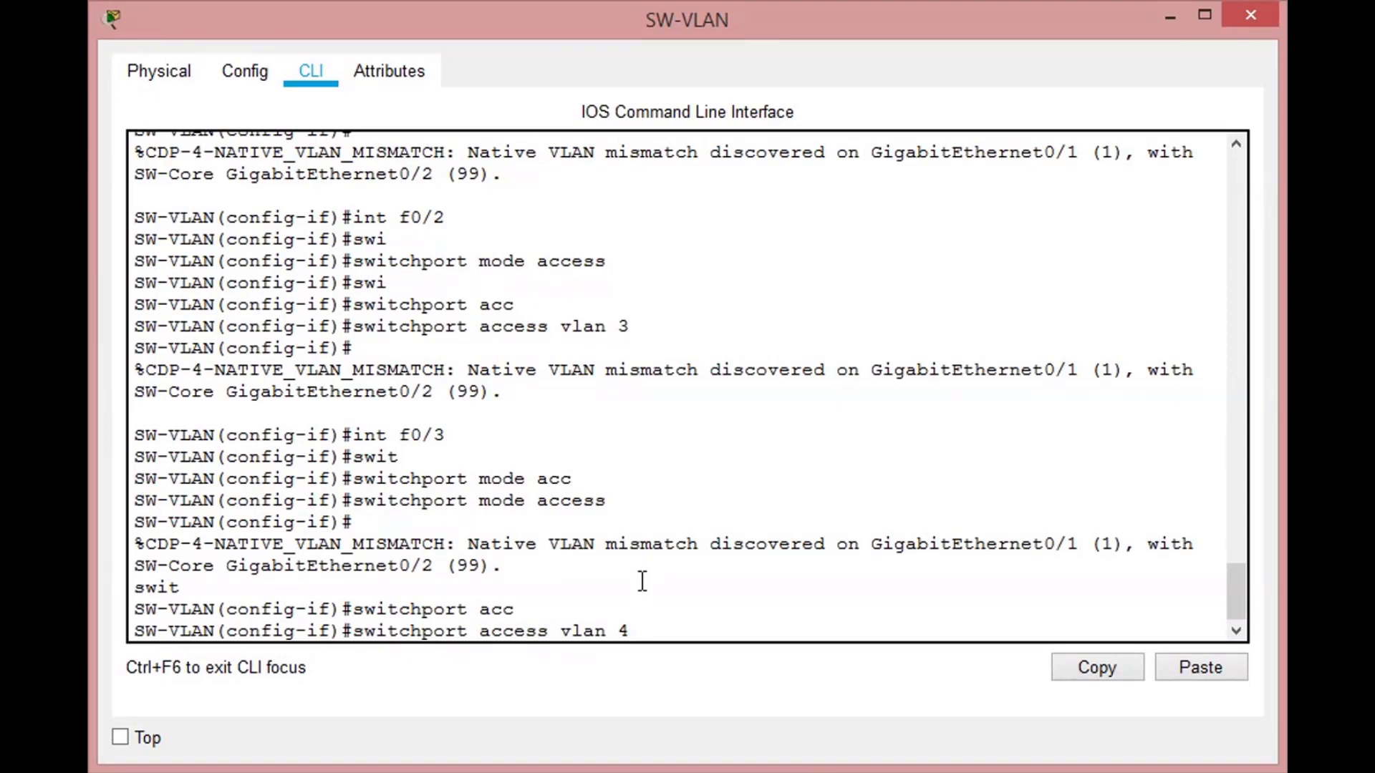
key(Return)
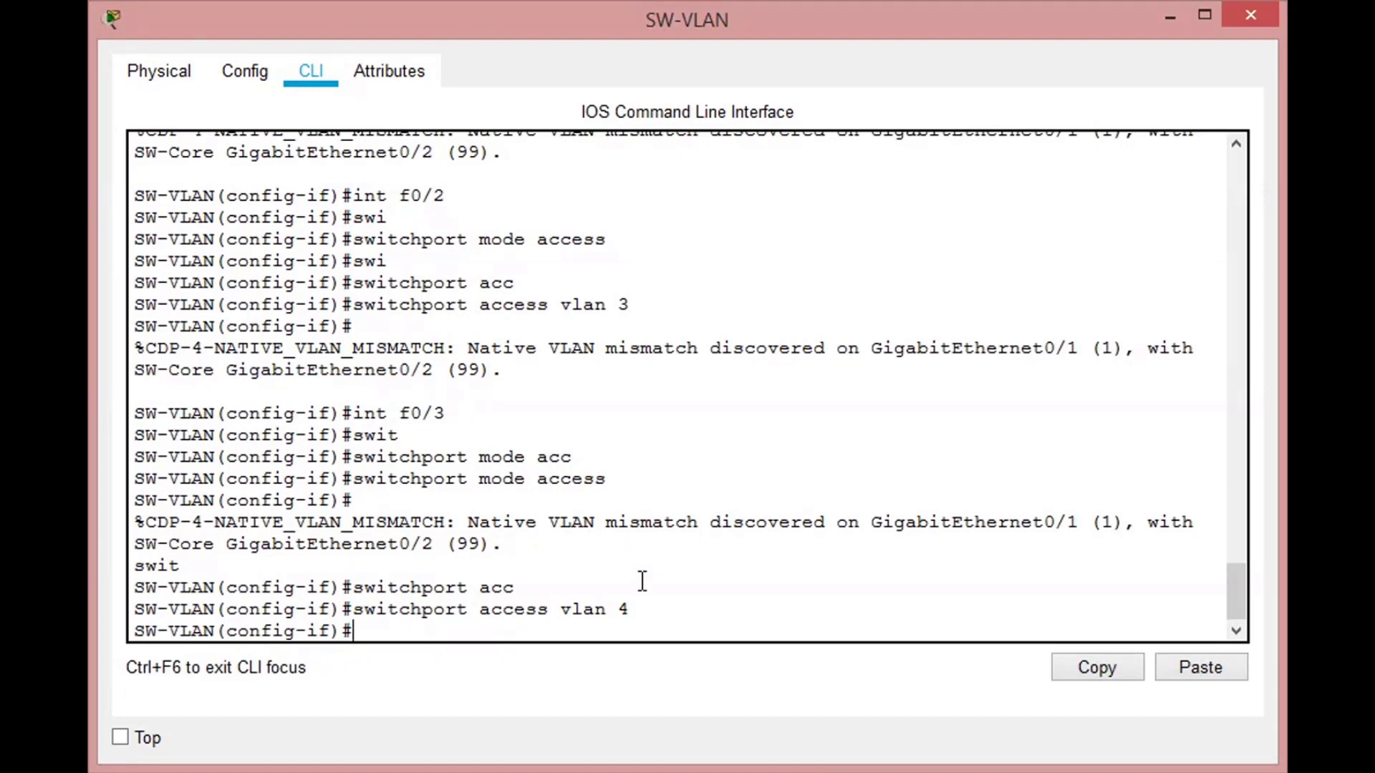
- Switch to interface FastEthernet 0/4 and set its switchport mode to access
text(int f0/4)
key(Return)
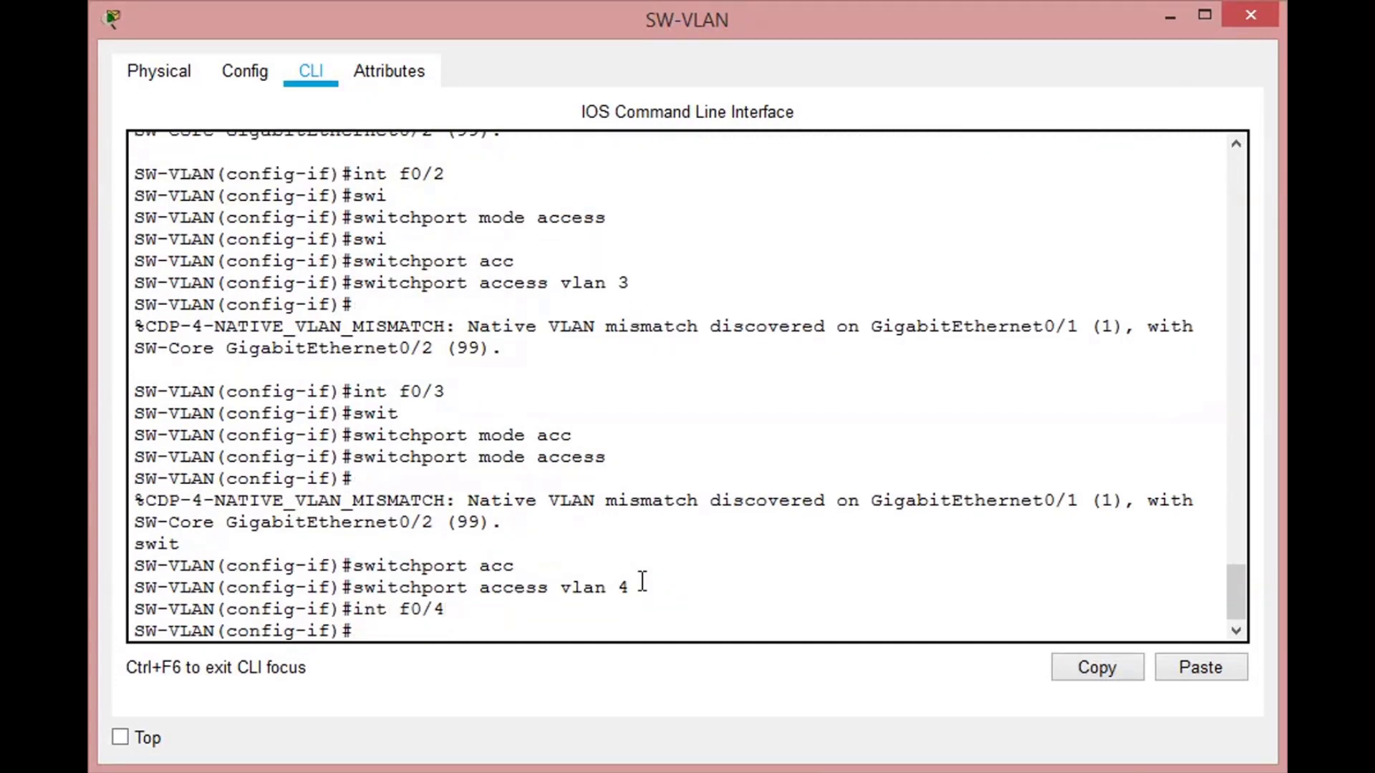
text(swi)
key(Tab)
text(mode access)
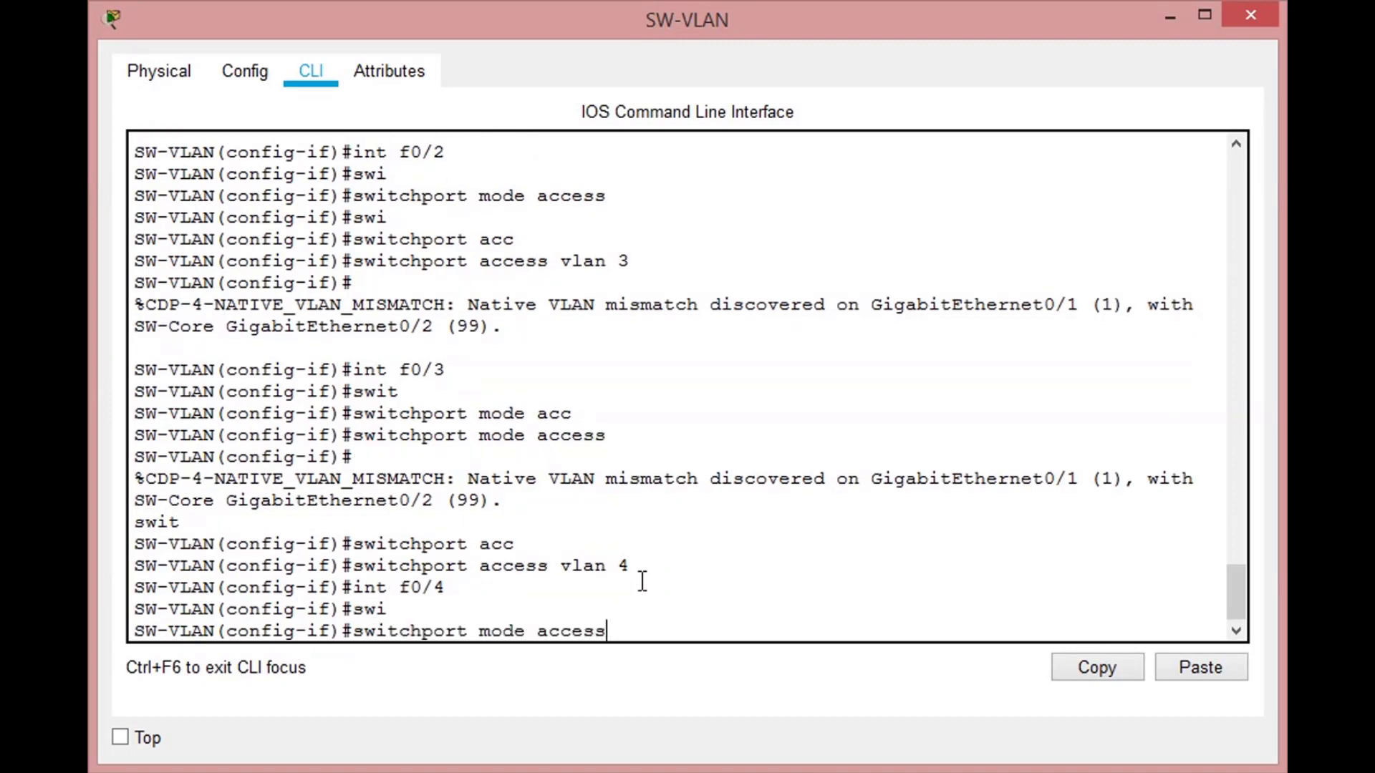
key(Return)
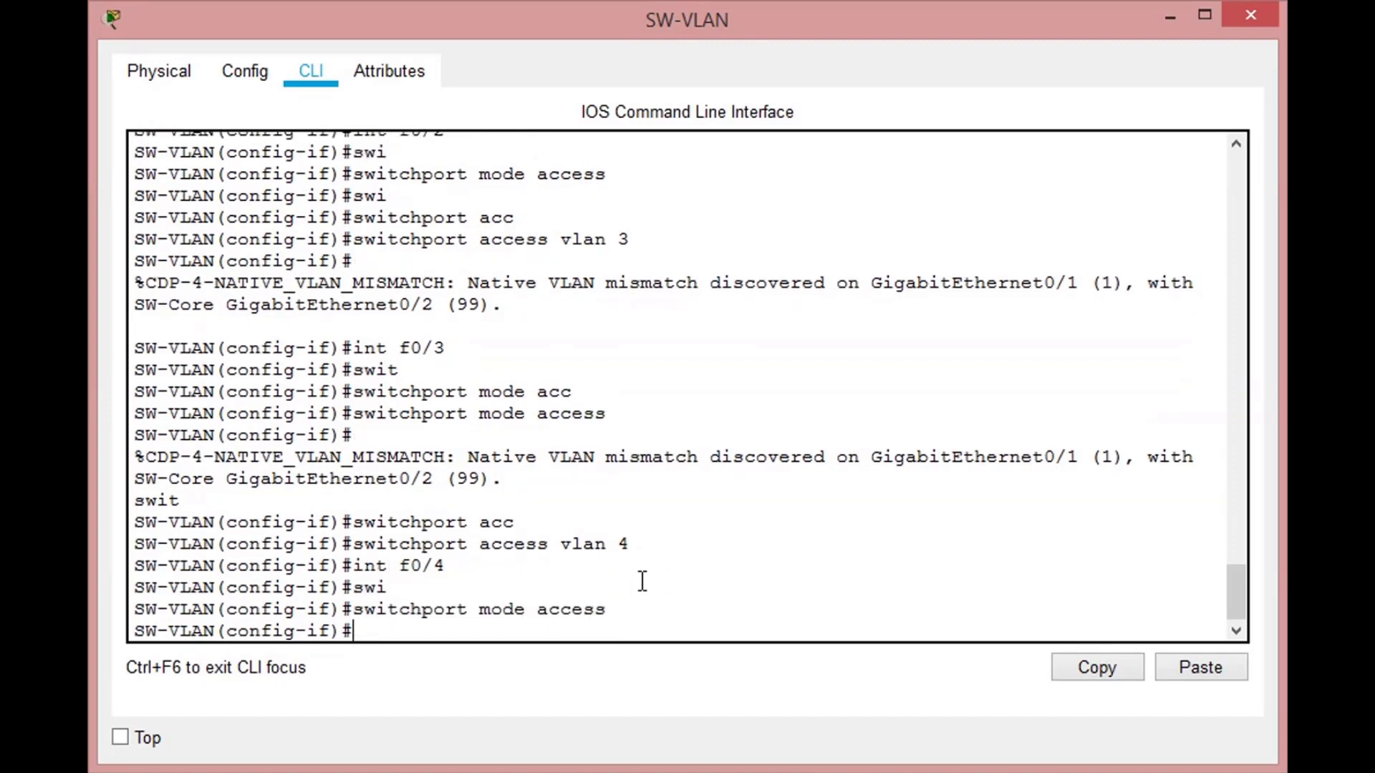
- Assign FastEthernet 0/4 to access VLAN 5
text(switc)
key(Tab)
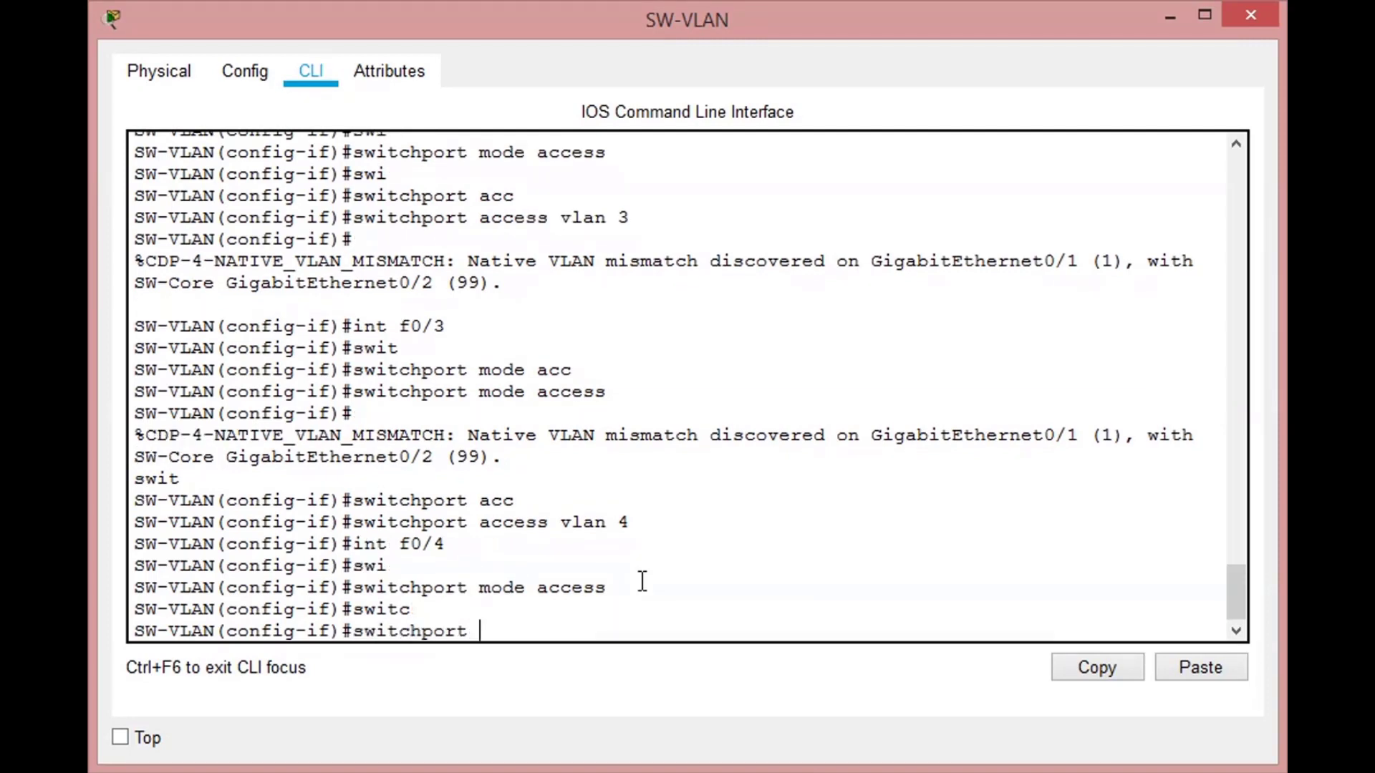
text(acc)
key(Tab)
text(vlan 5)
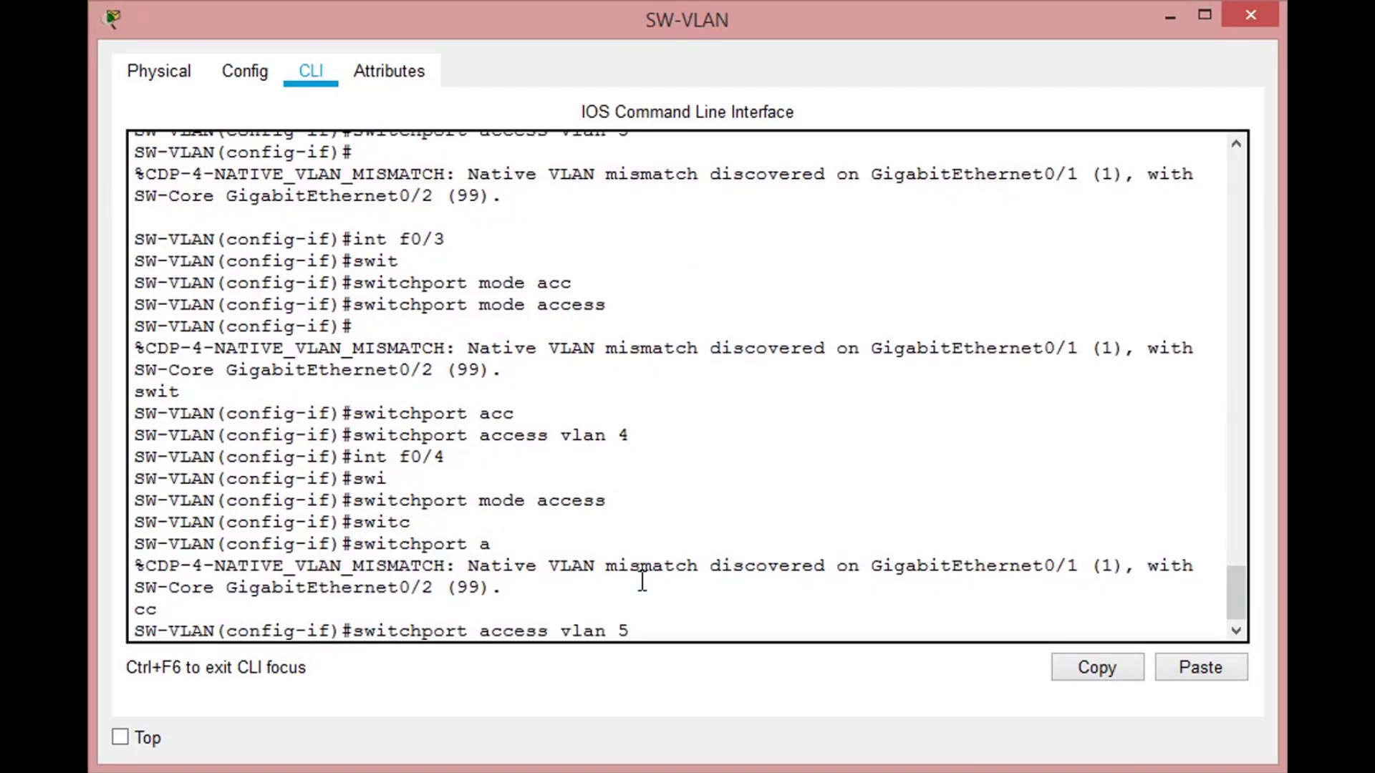
key(Return)
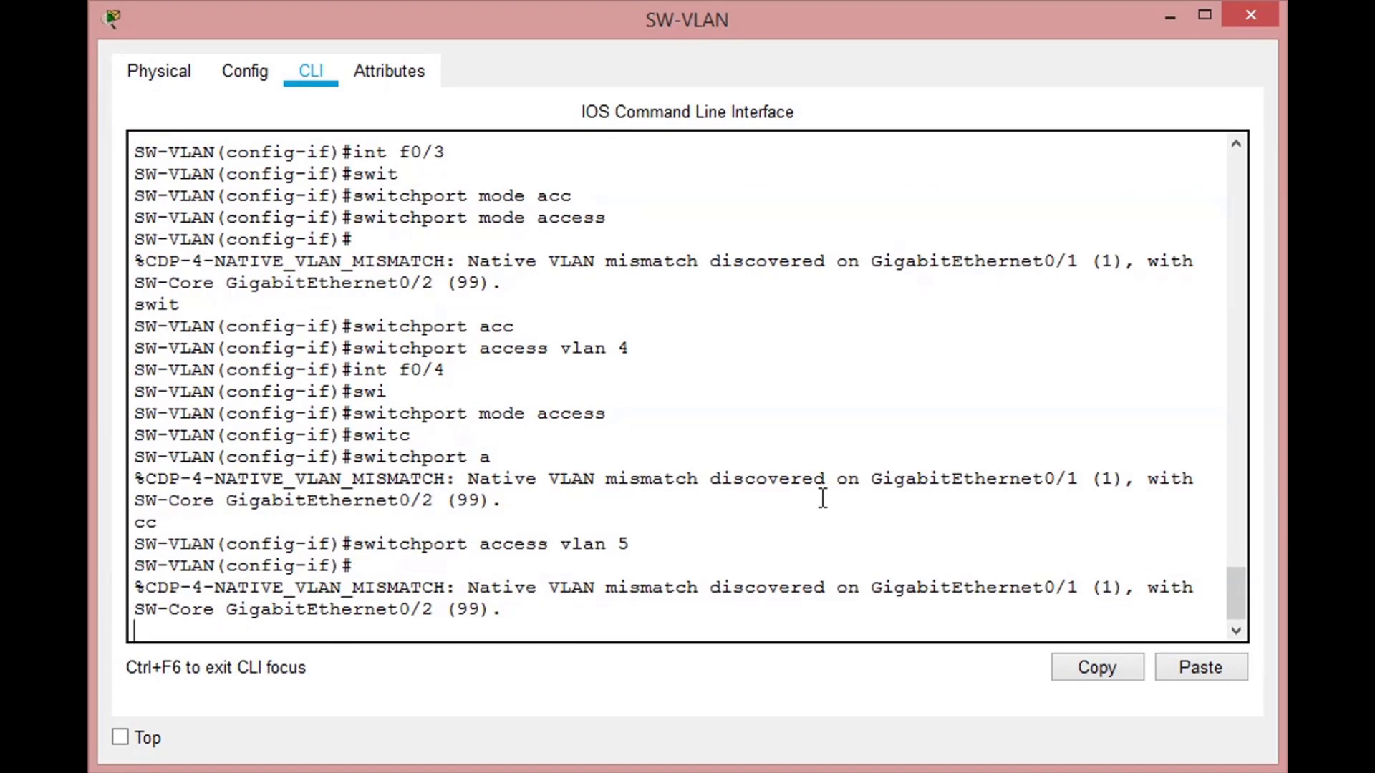
key(Return)
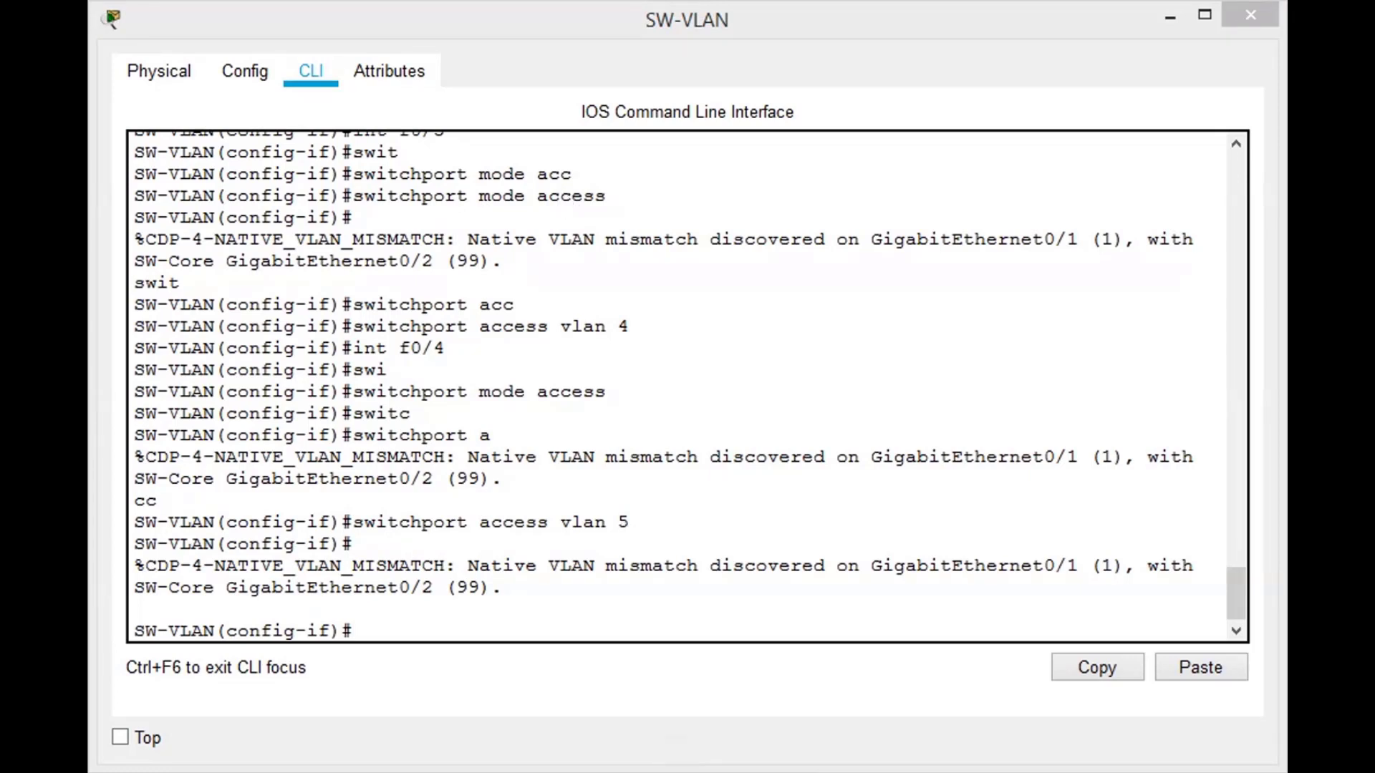
- Switch to interface GigabitEthernet 0/1 and set its switchport mode to trunk
click(835, 559)
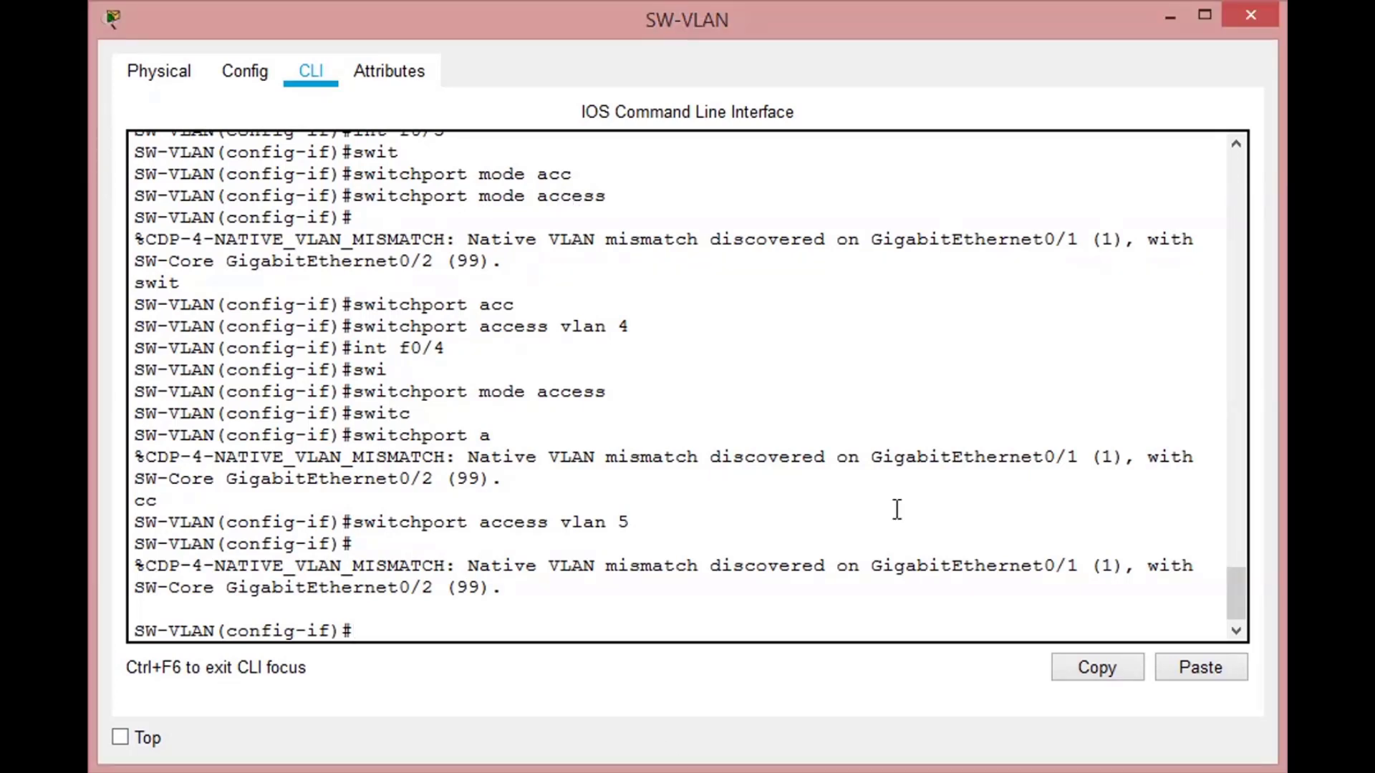
text(int g0/)
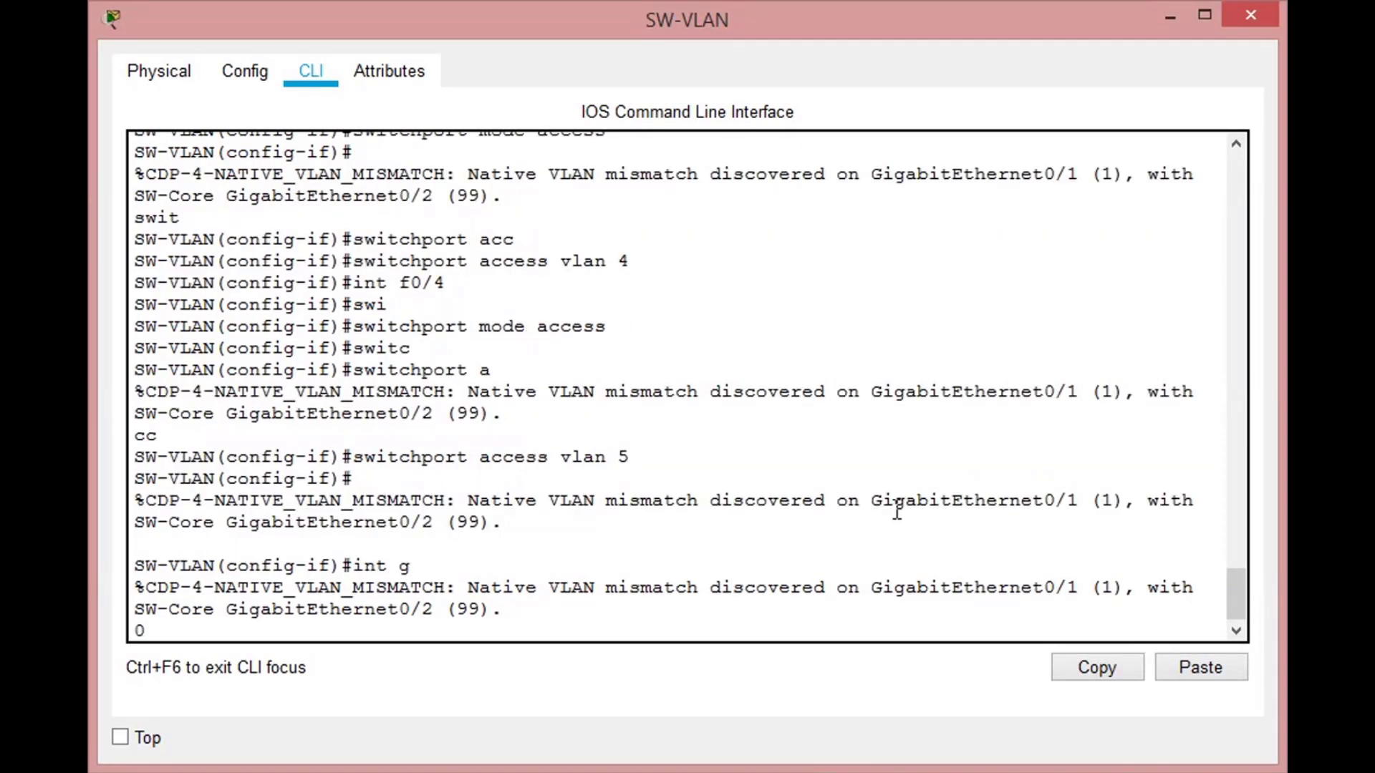
text(1)
key(Return)
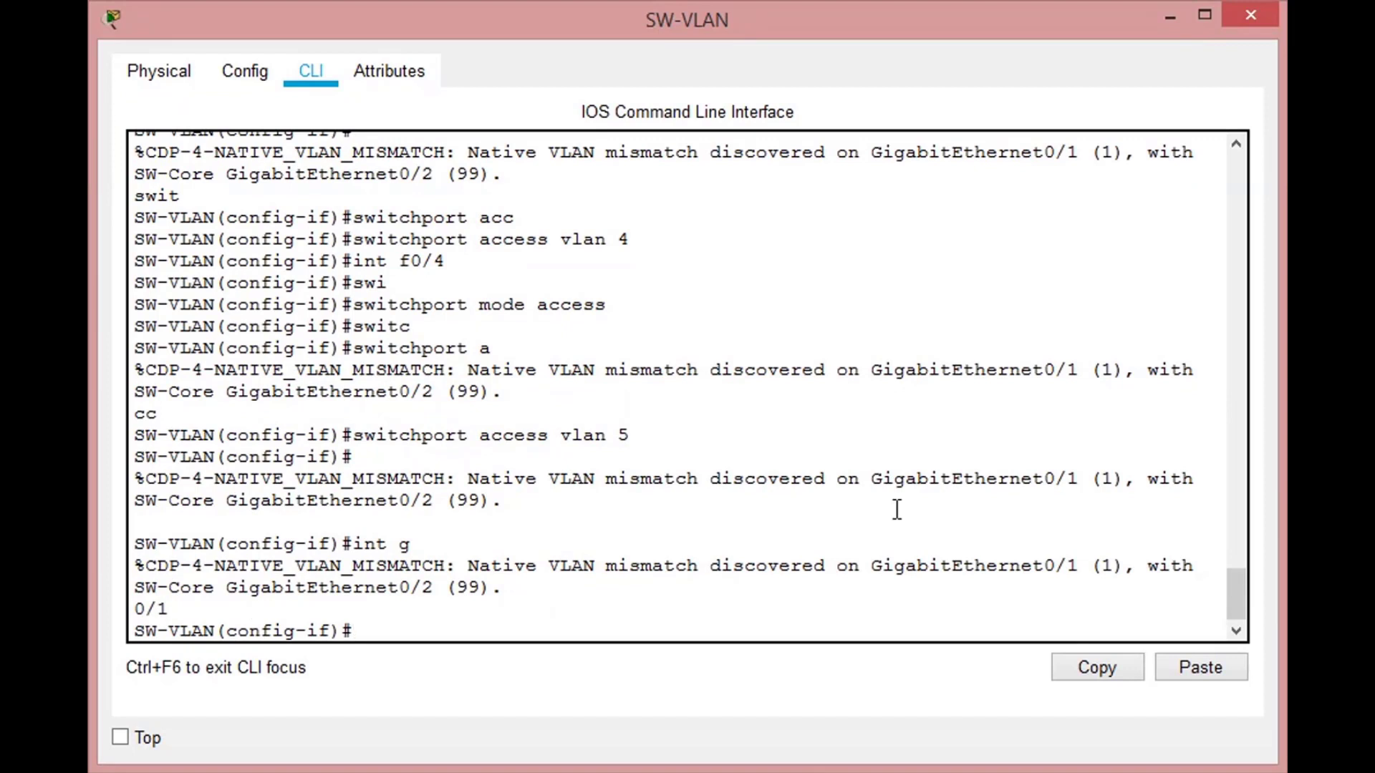
key(Up)
key(Down)
text(swit)
key(BackSpace)
key(Tab)
text(mode)
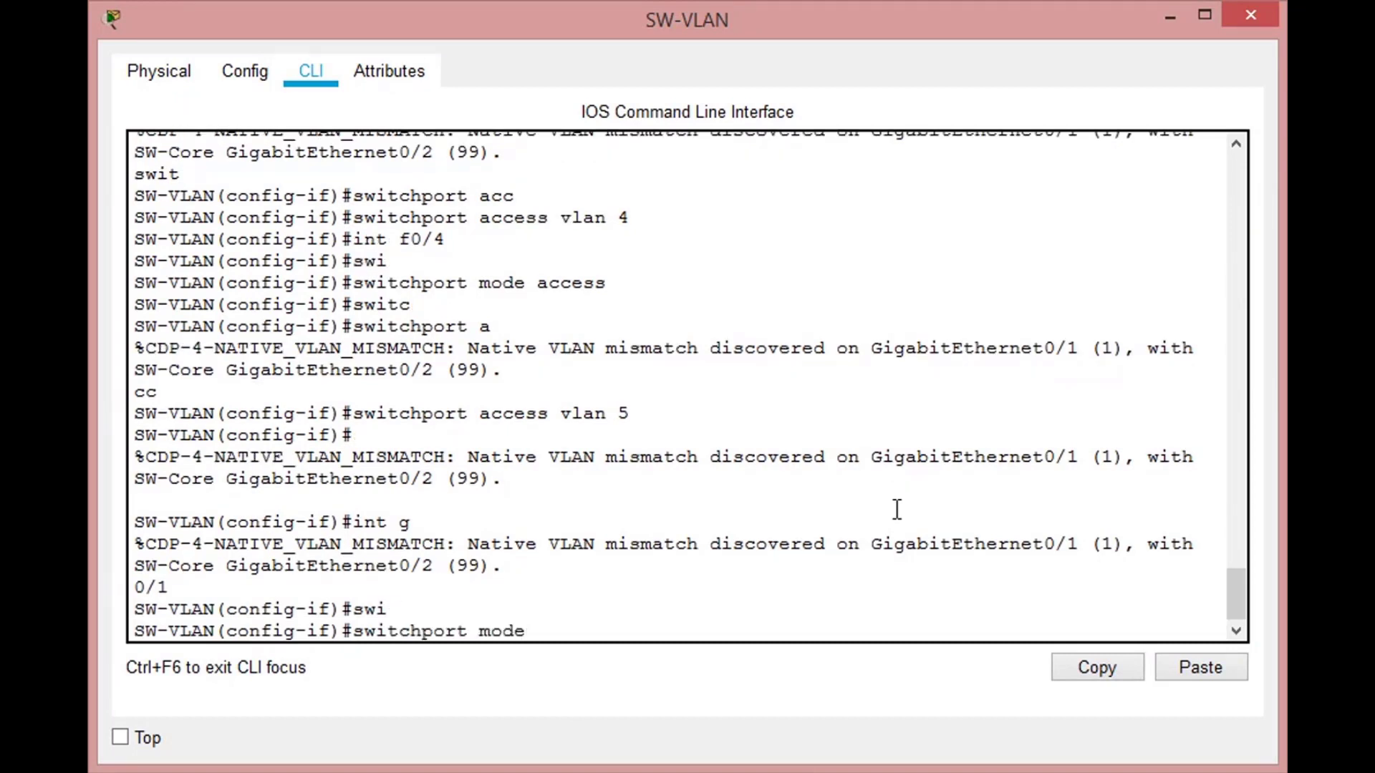
text( trunk)
key(Return)
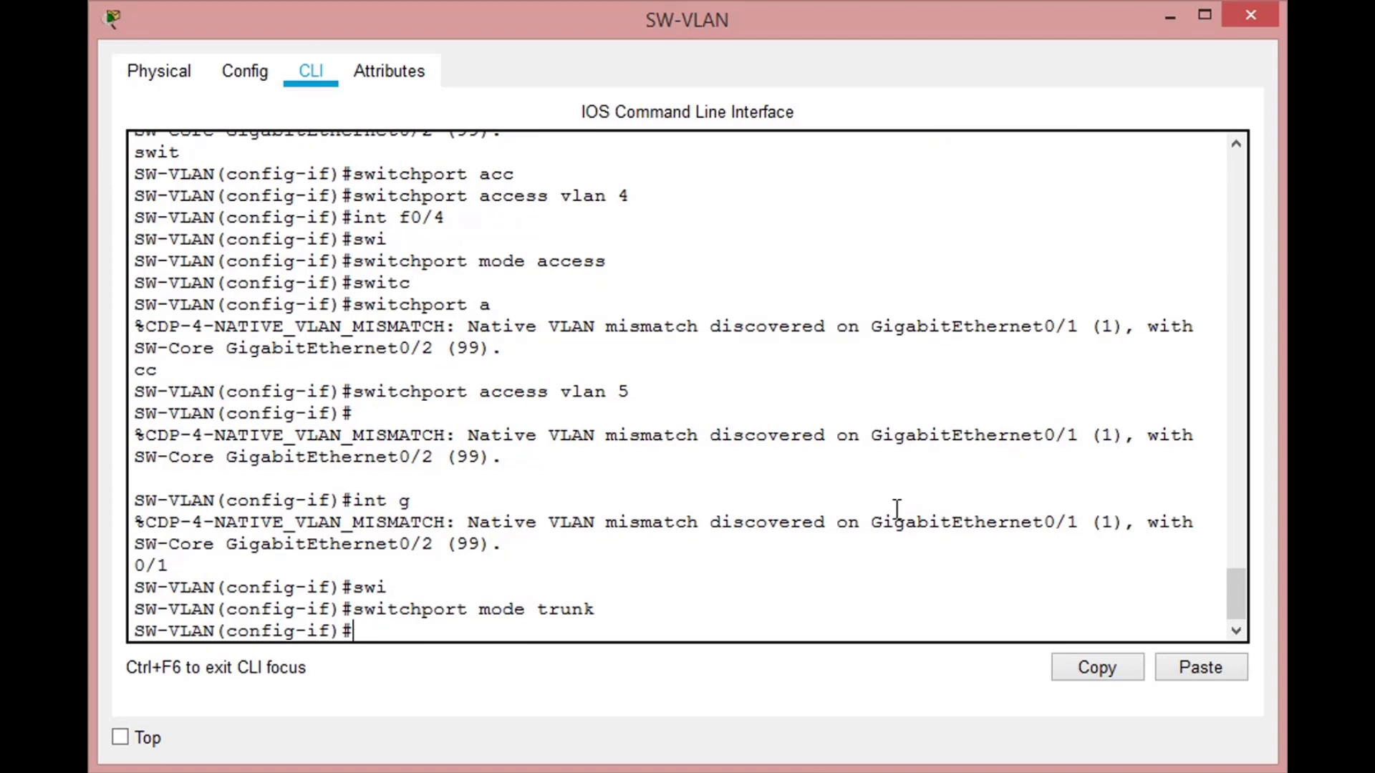
- Set the native VLAN of the GigabitEthernet 0/1 trunk to 99
text(swi)
key(Tab)
text(trun)
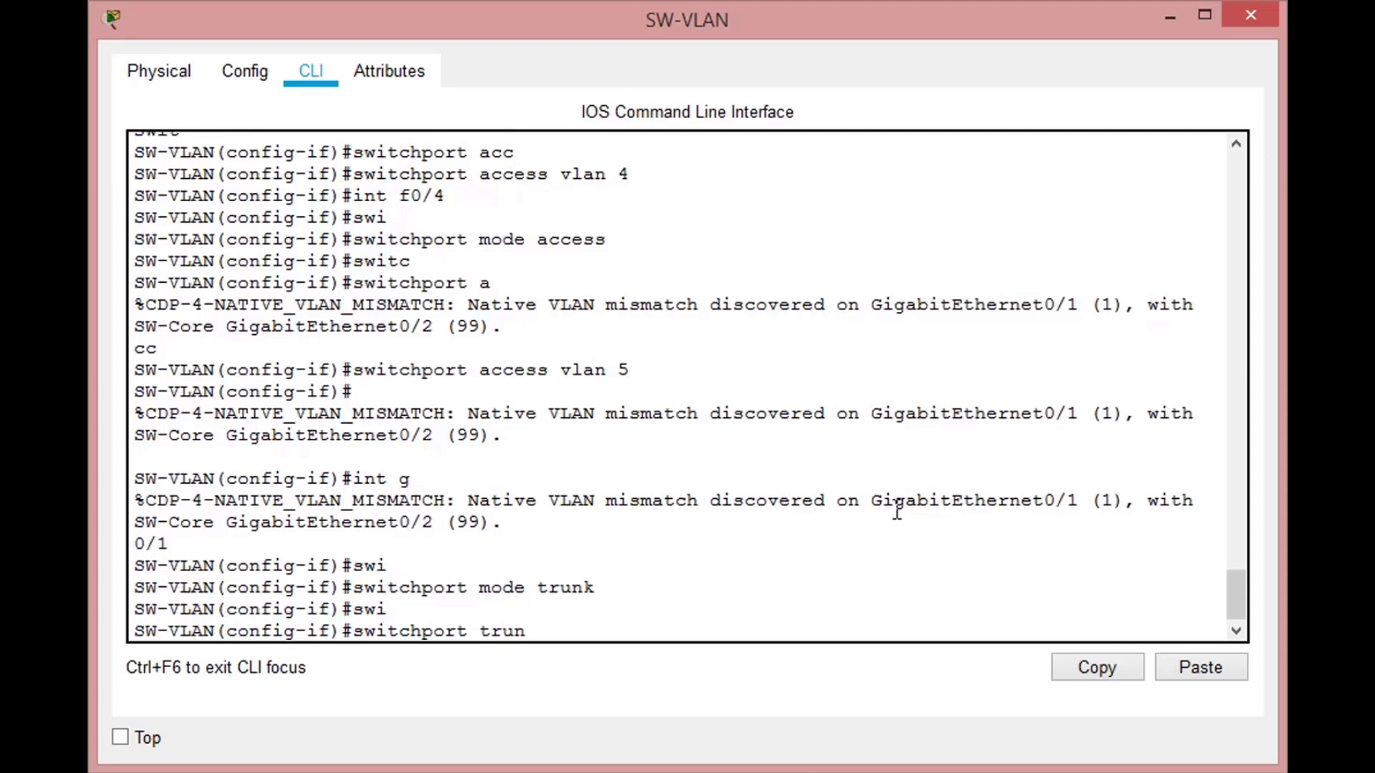
key(Tab)
text(nativ)
key(Tab)
text(vlan 99)
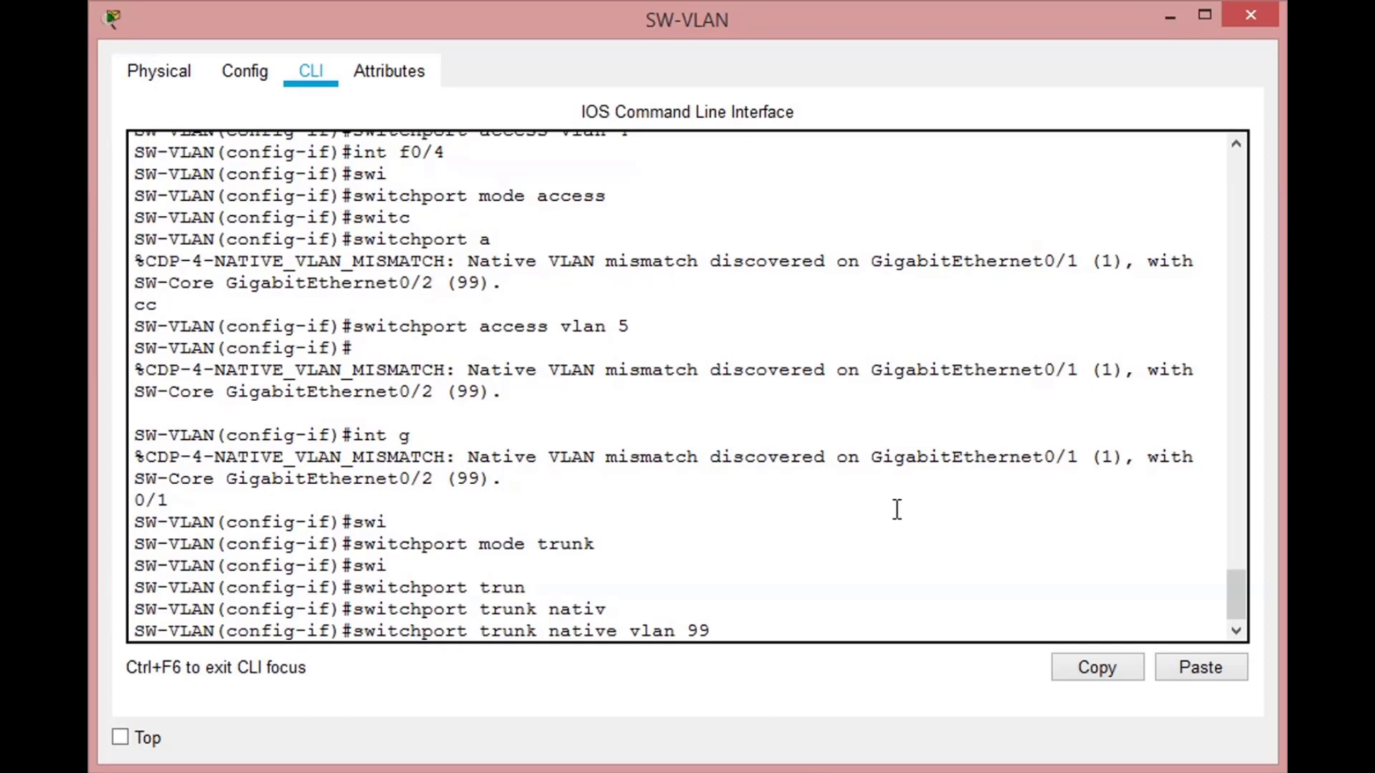
key(Return)
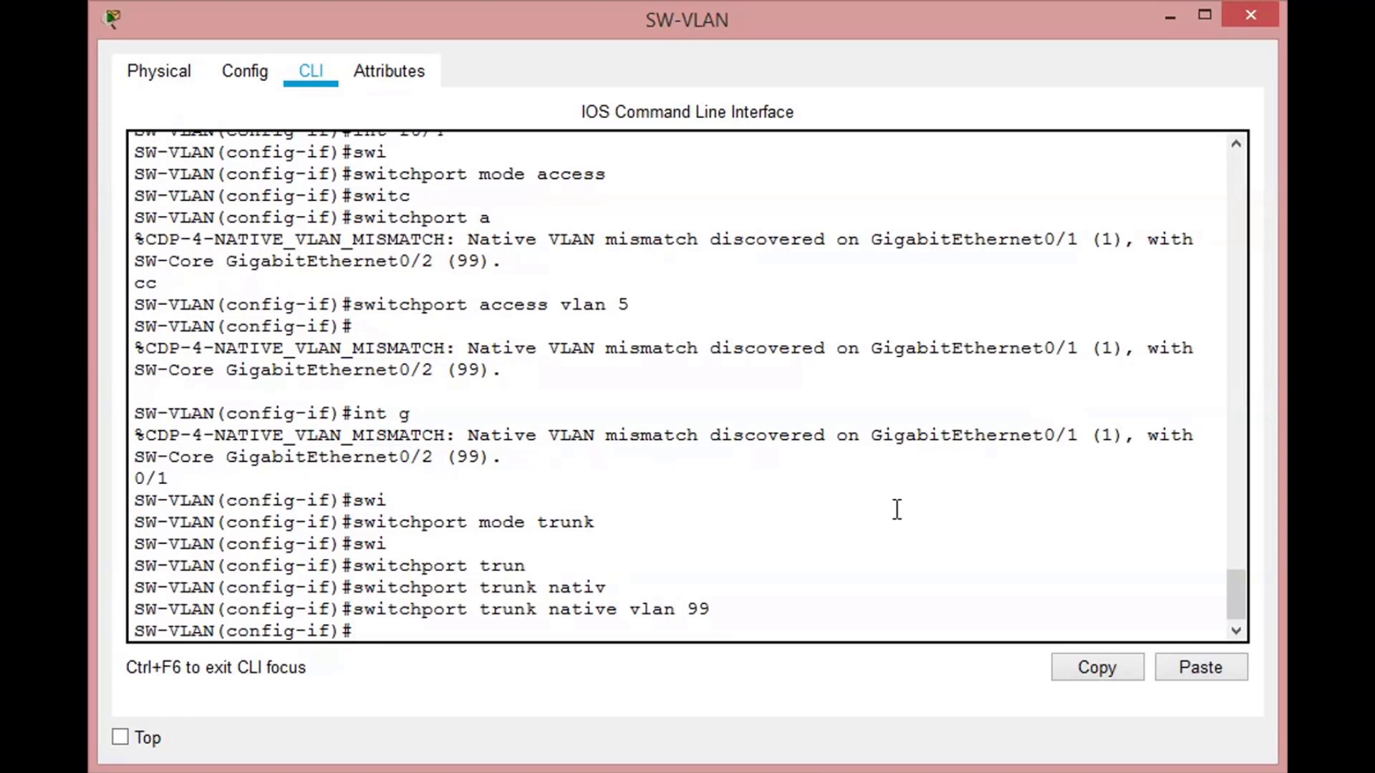
- Allow VLANs 1-5 and 10 on the GigabitEthernet 0/1 trunk
text(swit)
key(Tab)
text(trun)
key(Tab)
text(all)
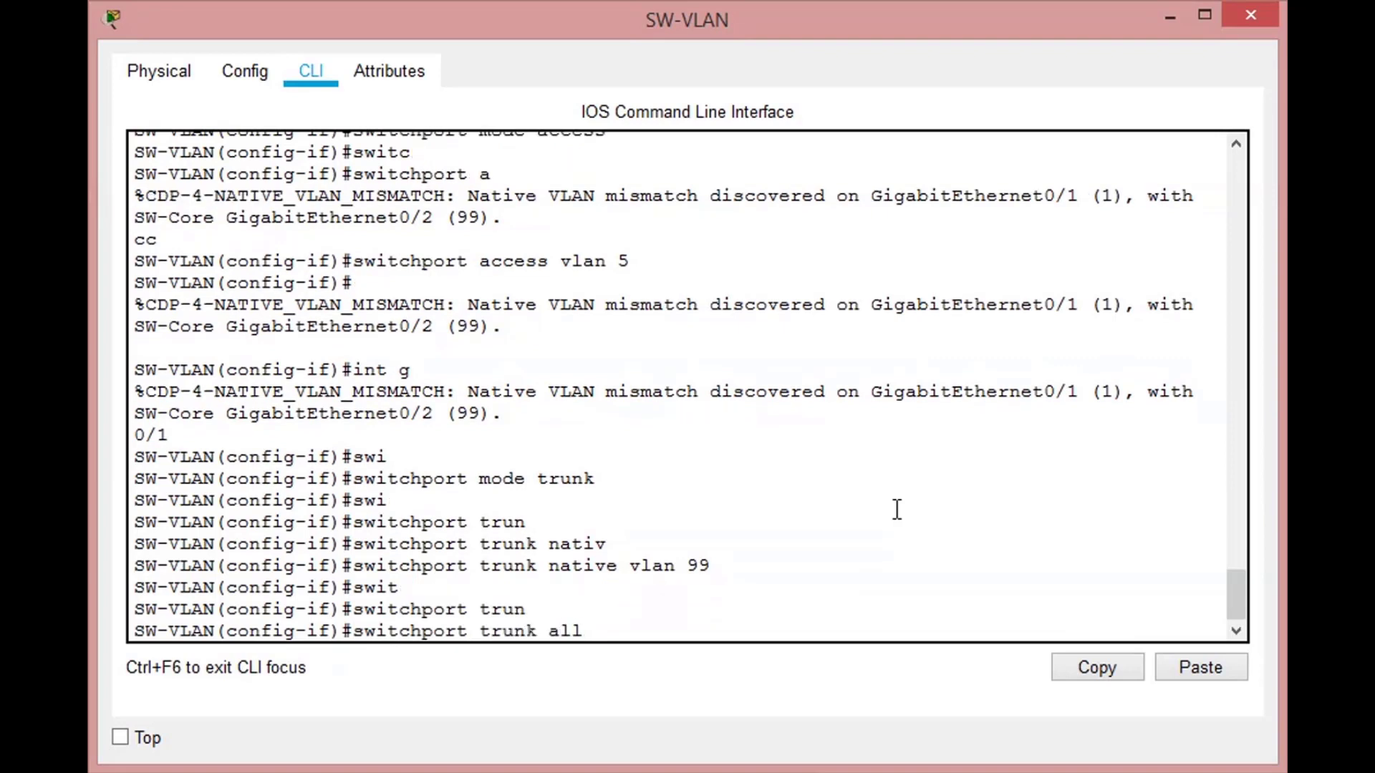
text(ow)
key(Tab)
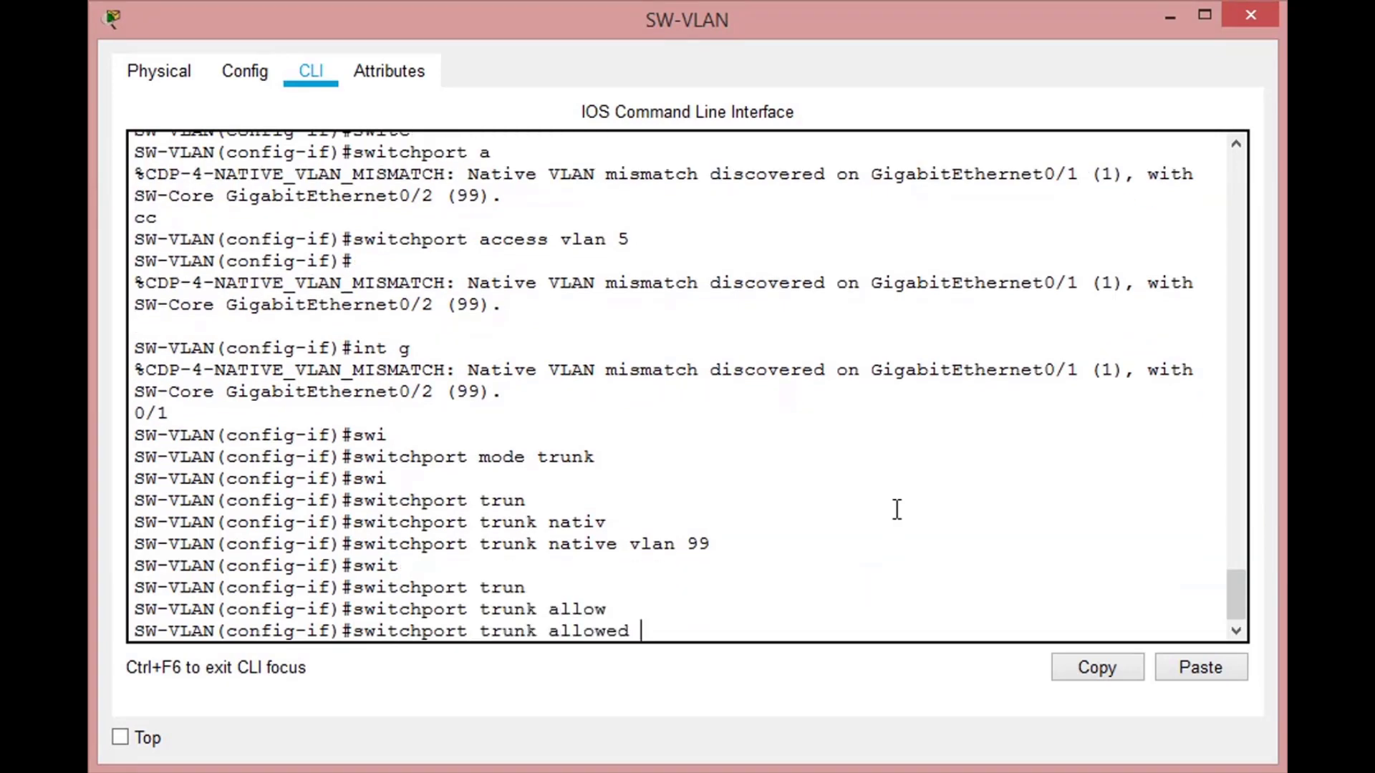
text(vlan 1-5,10)
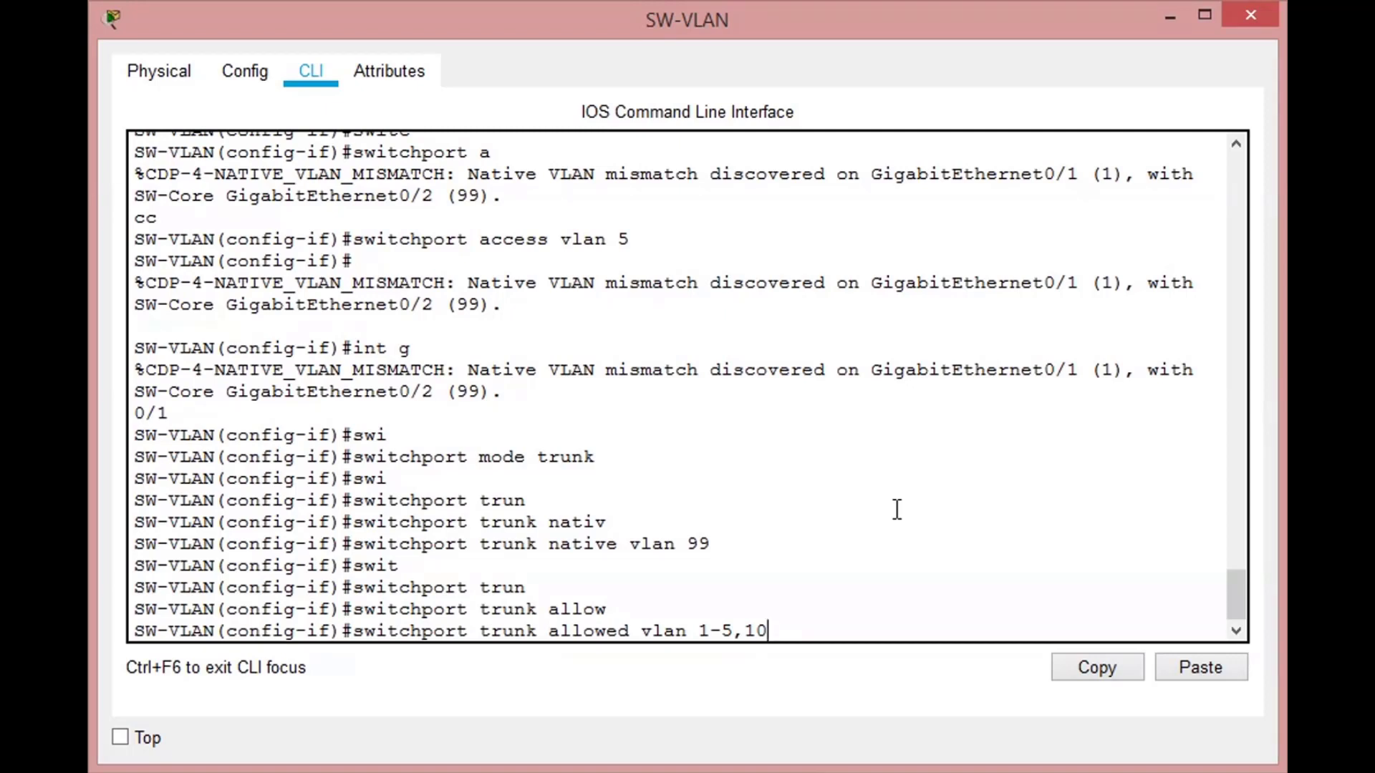
key(Return)
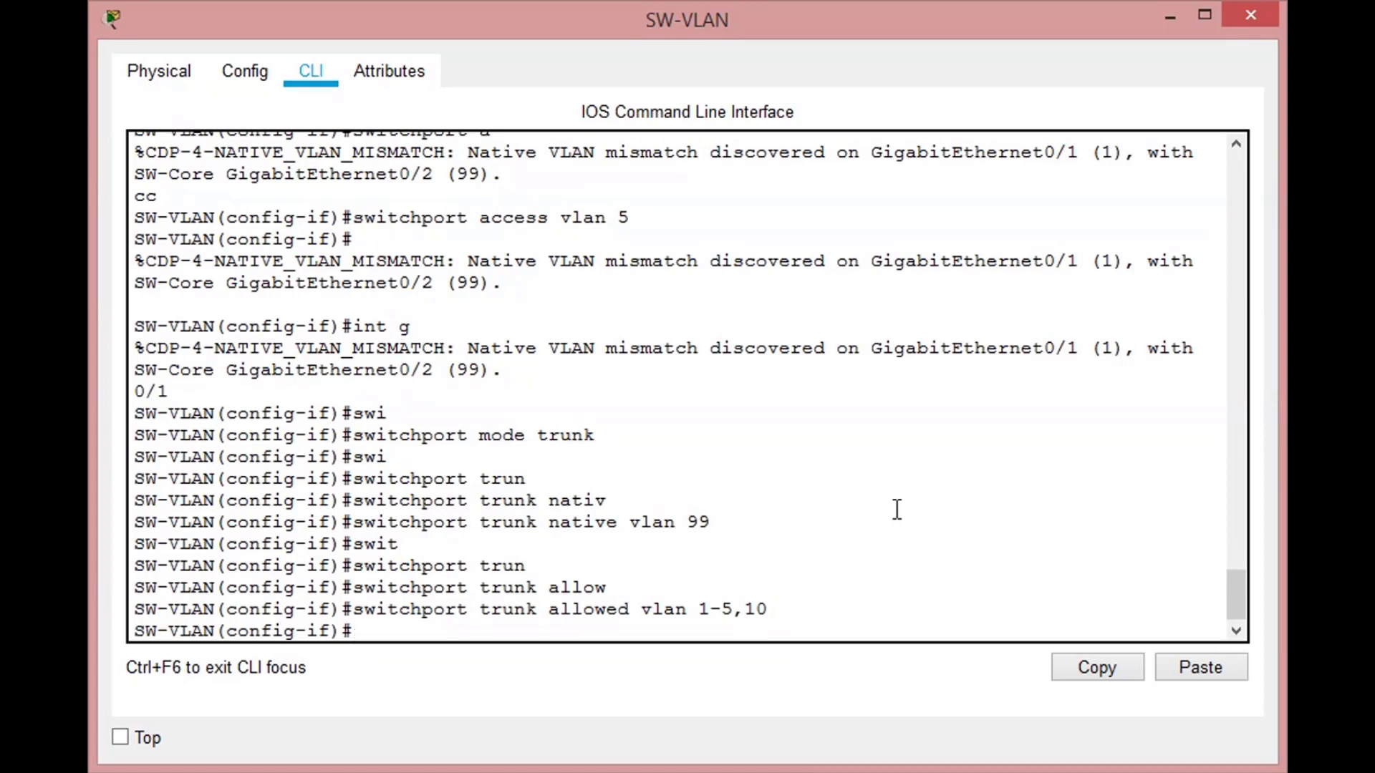
- Enter the VLAN 10 interface and give it IP address 10.0.10.2 with subnet mask 255.255.255.0
text(int vlan 10)
key(Return)
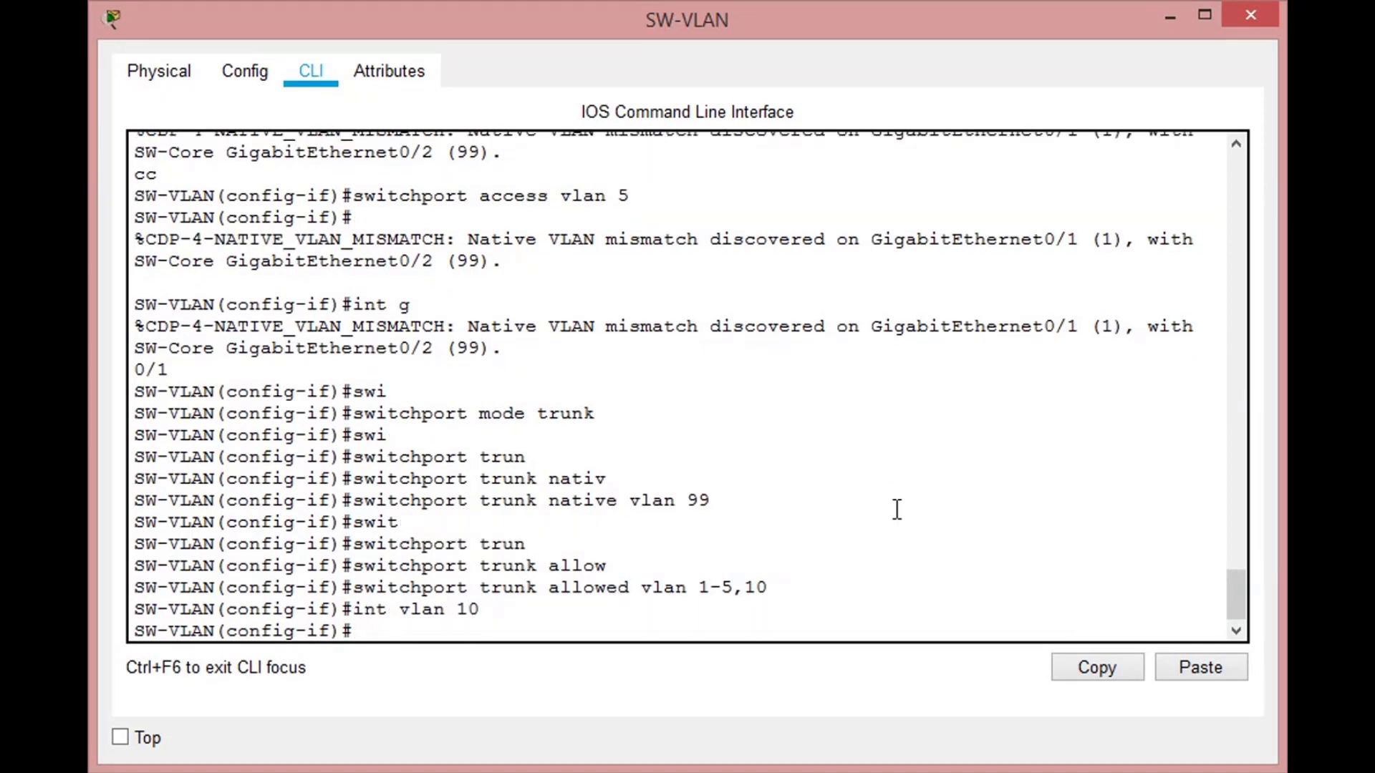
text(ip add 10.0.10.2)
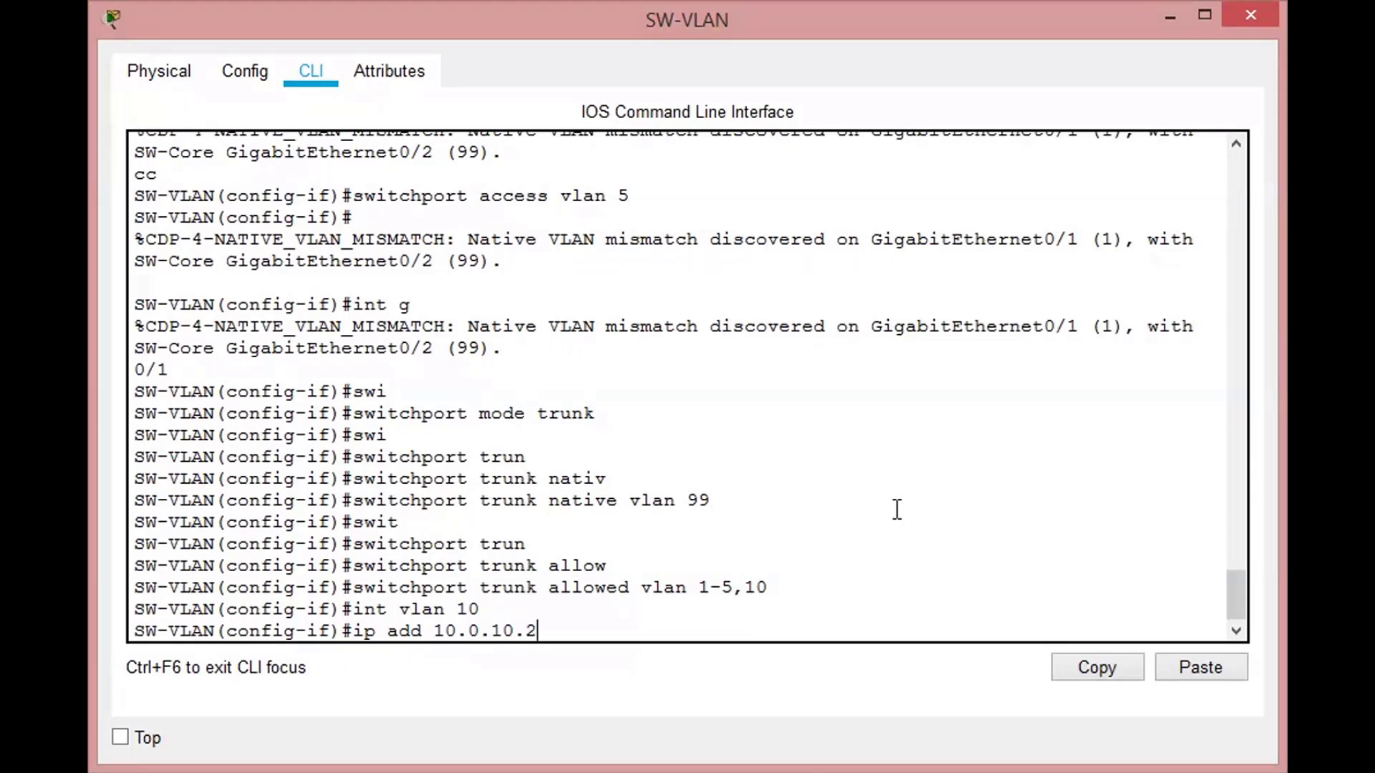
text( 255.255.255.0)
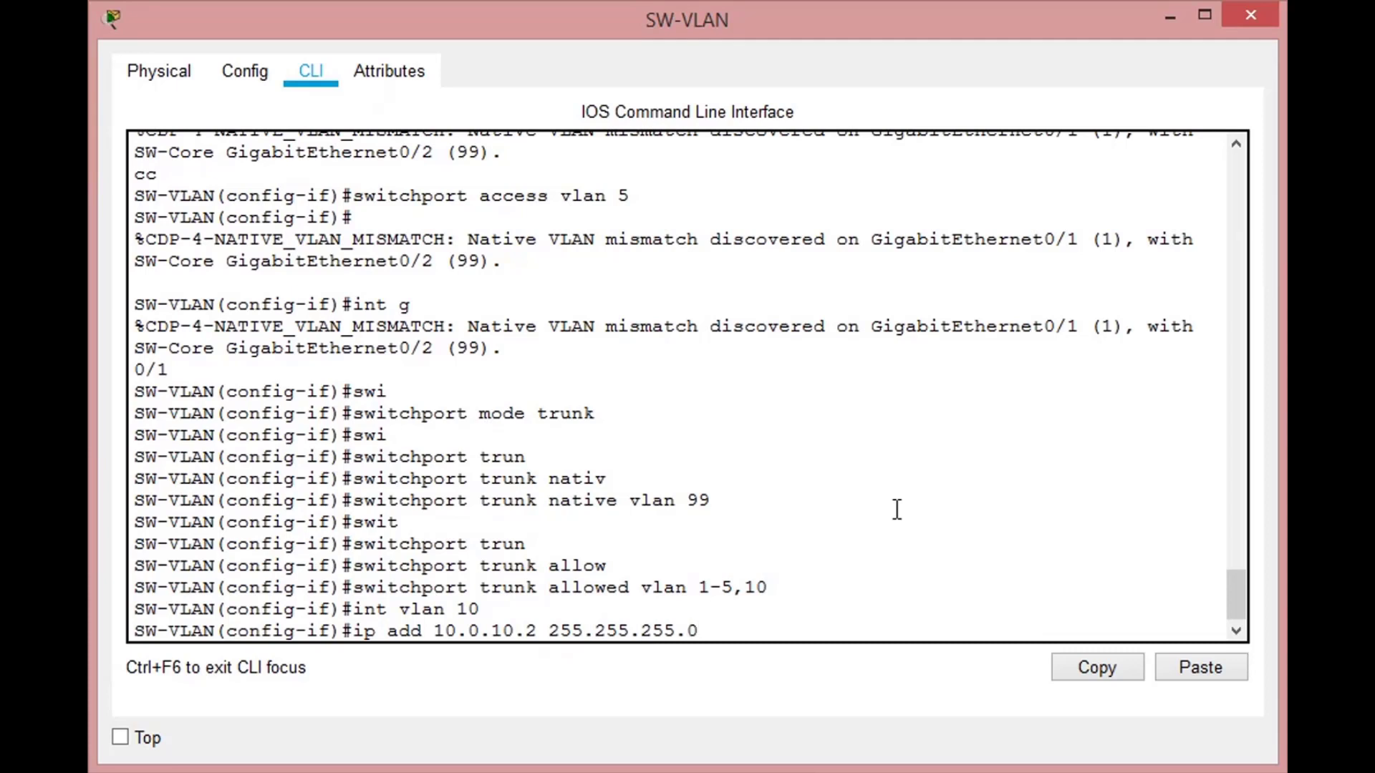
key(Return)
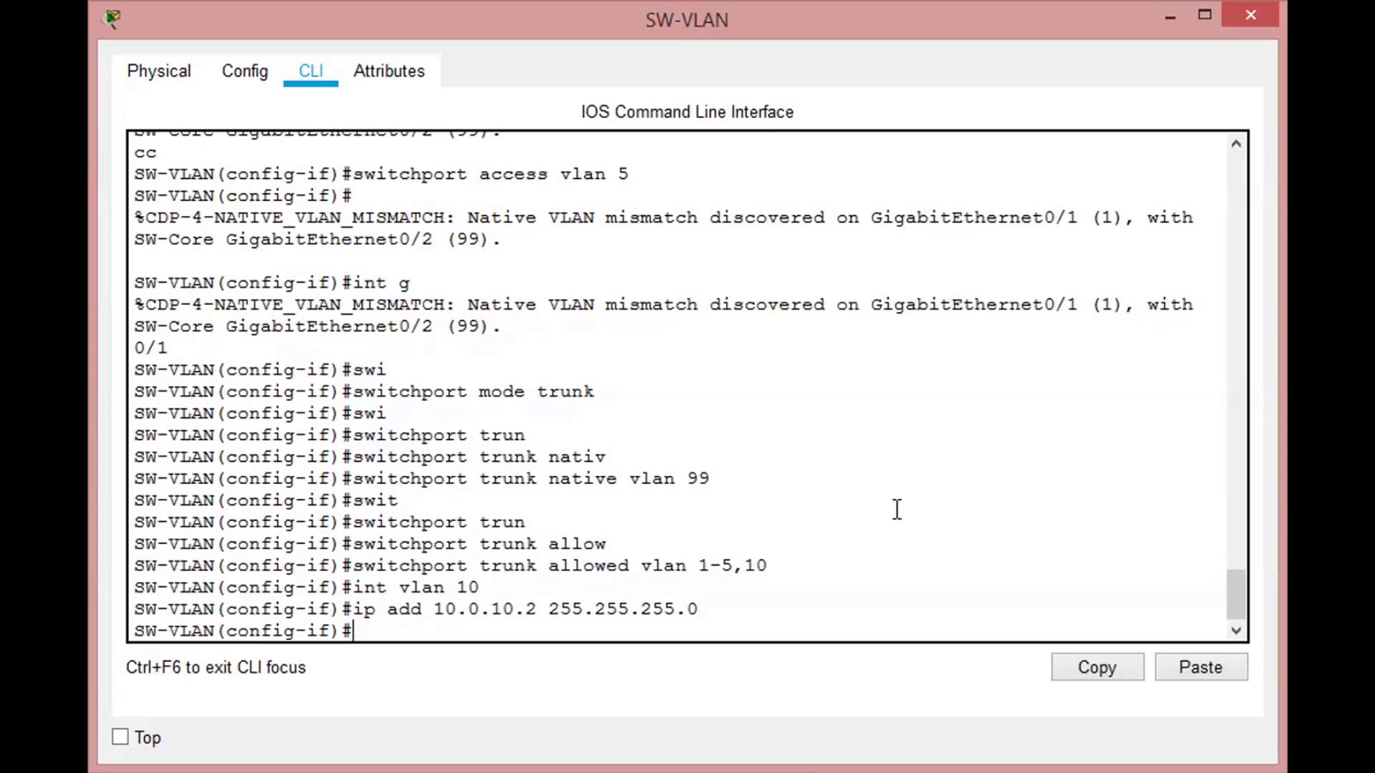
- Leave the VLAN 10 interface, set the switch's default gateway to 10.0.10.1, and return to privileged EXEC mode
text(exit)
key(Return)
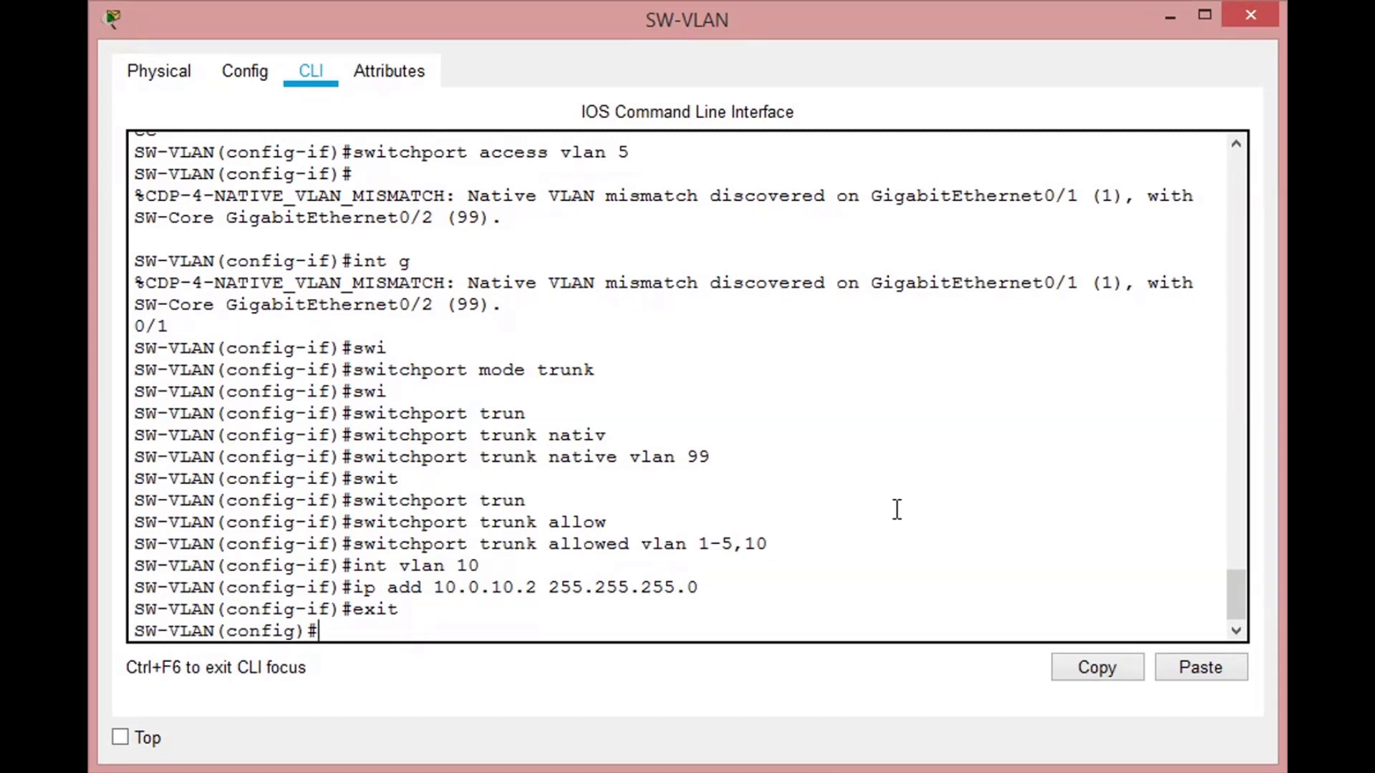
text(ip defa)
key(Tab)
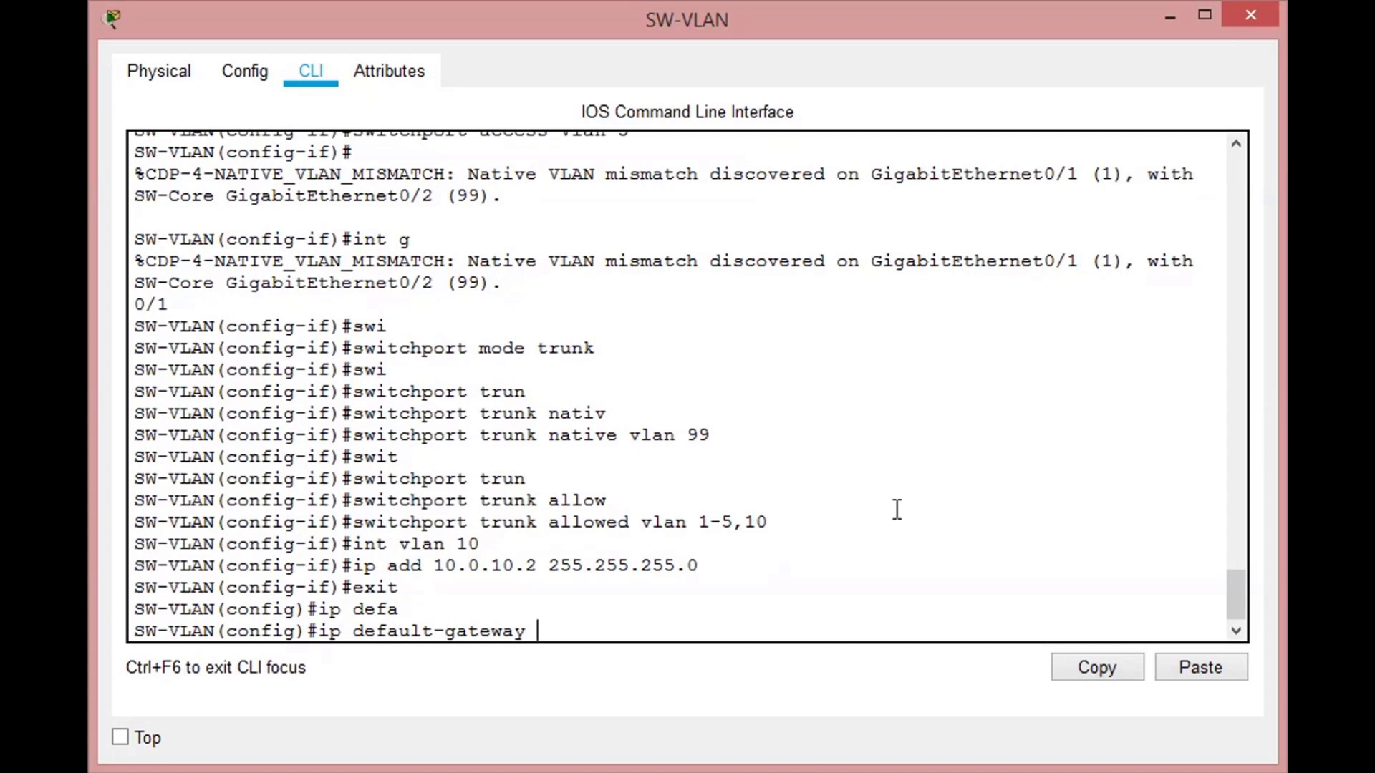
text(10.0.10.1)
key(Return)
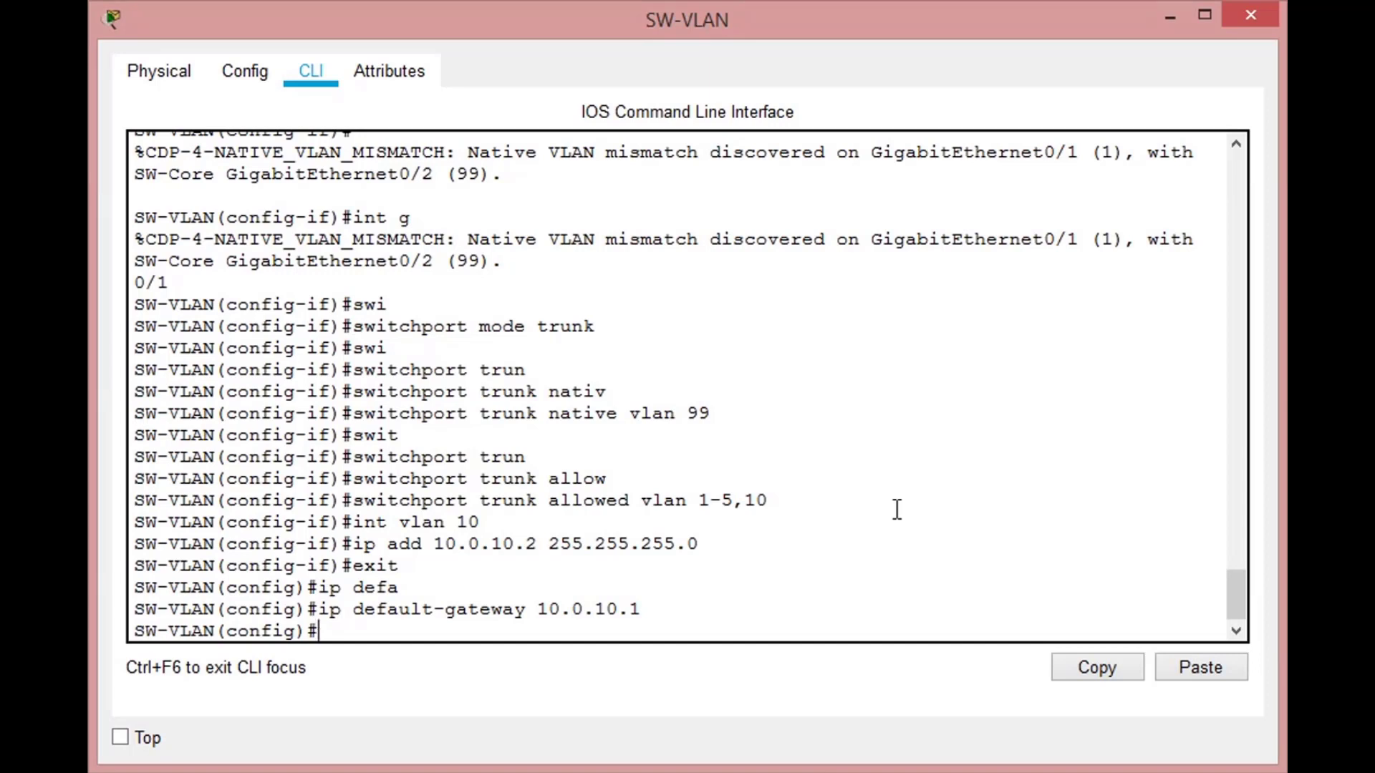
text(exit)
key(Return)
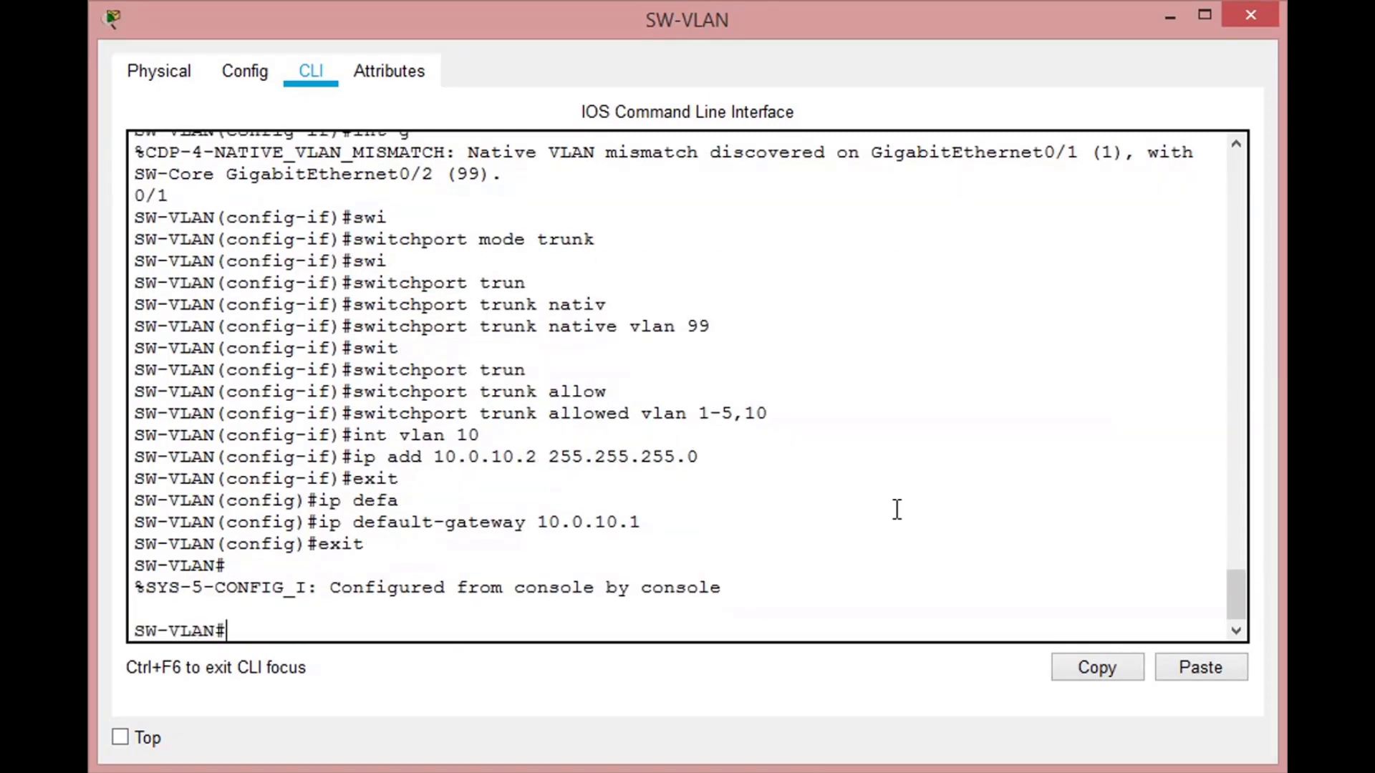
- Save SW-VLAN's running configuration to the startup configuration, accepting the default destination filename startup-config
text(copy run start)
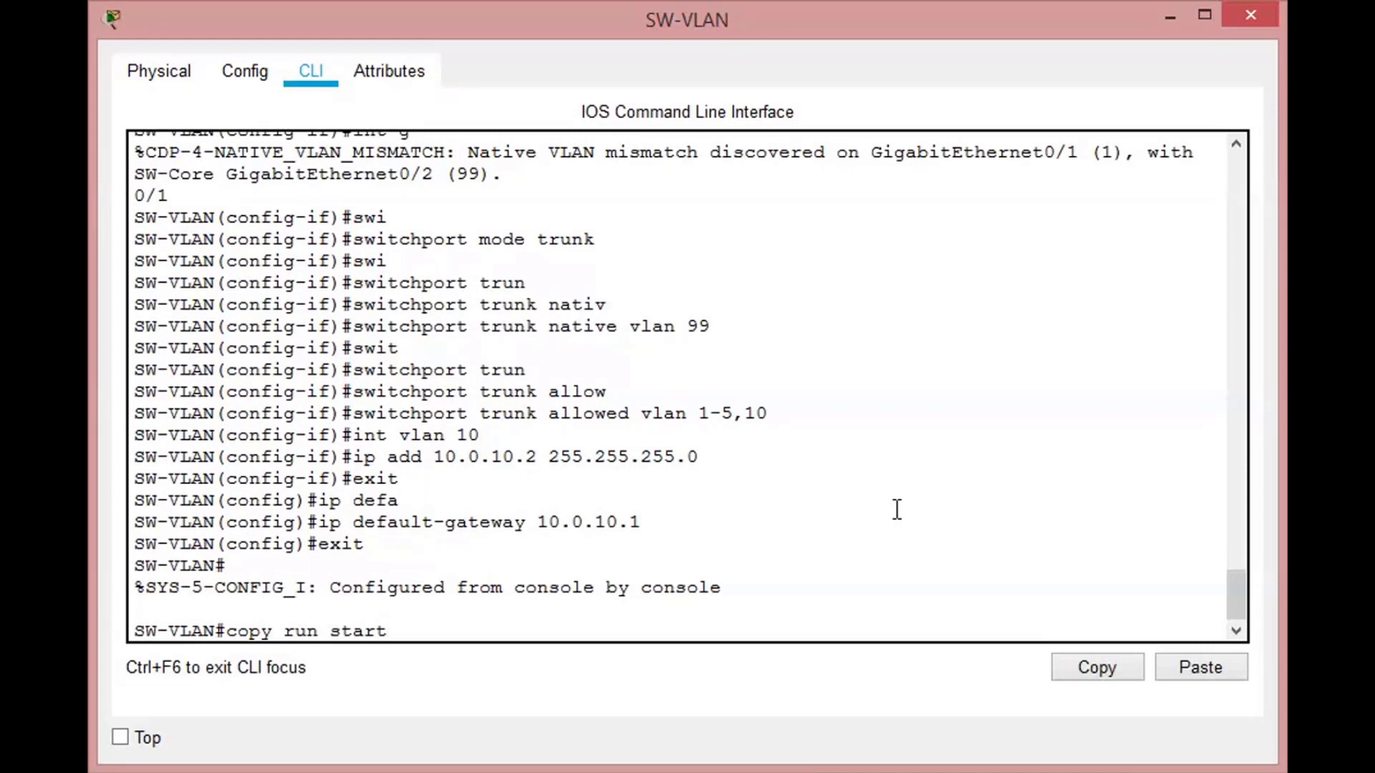
key(Return)
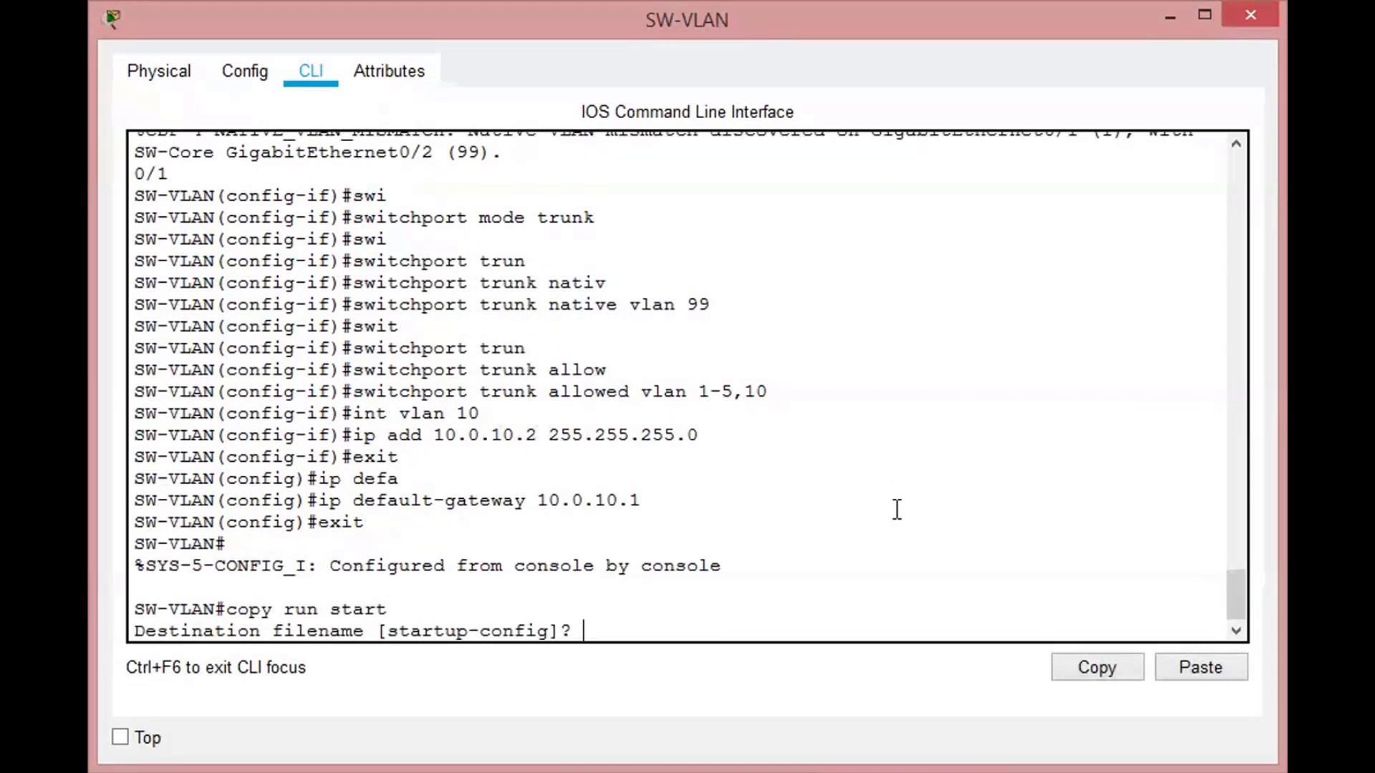
key(Return)
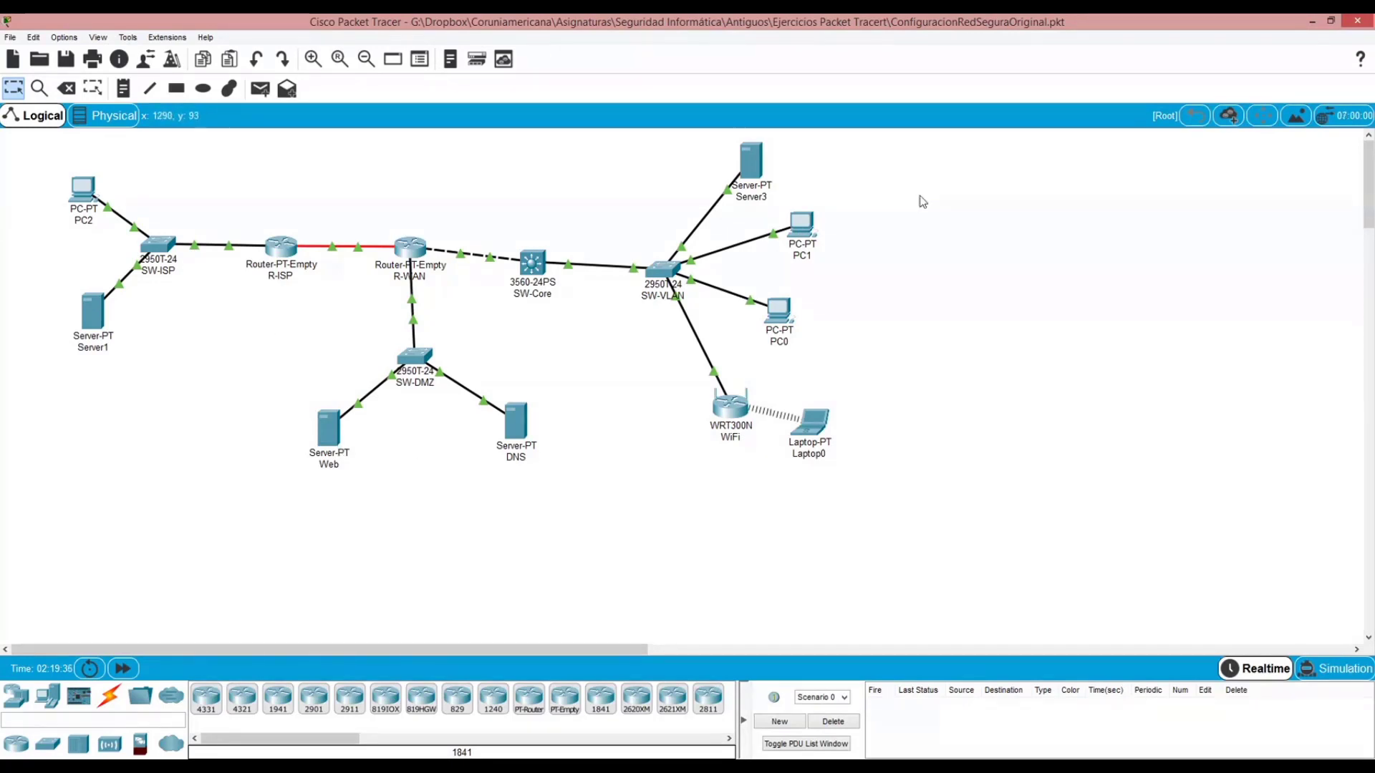
- Open PC1's command prompt and display its IP configuration with ipconfig
click(805, 228)
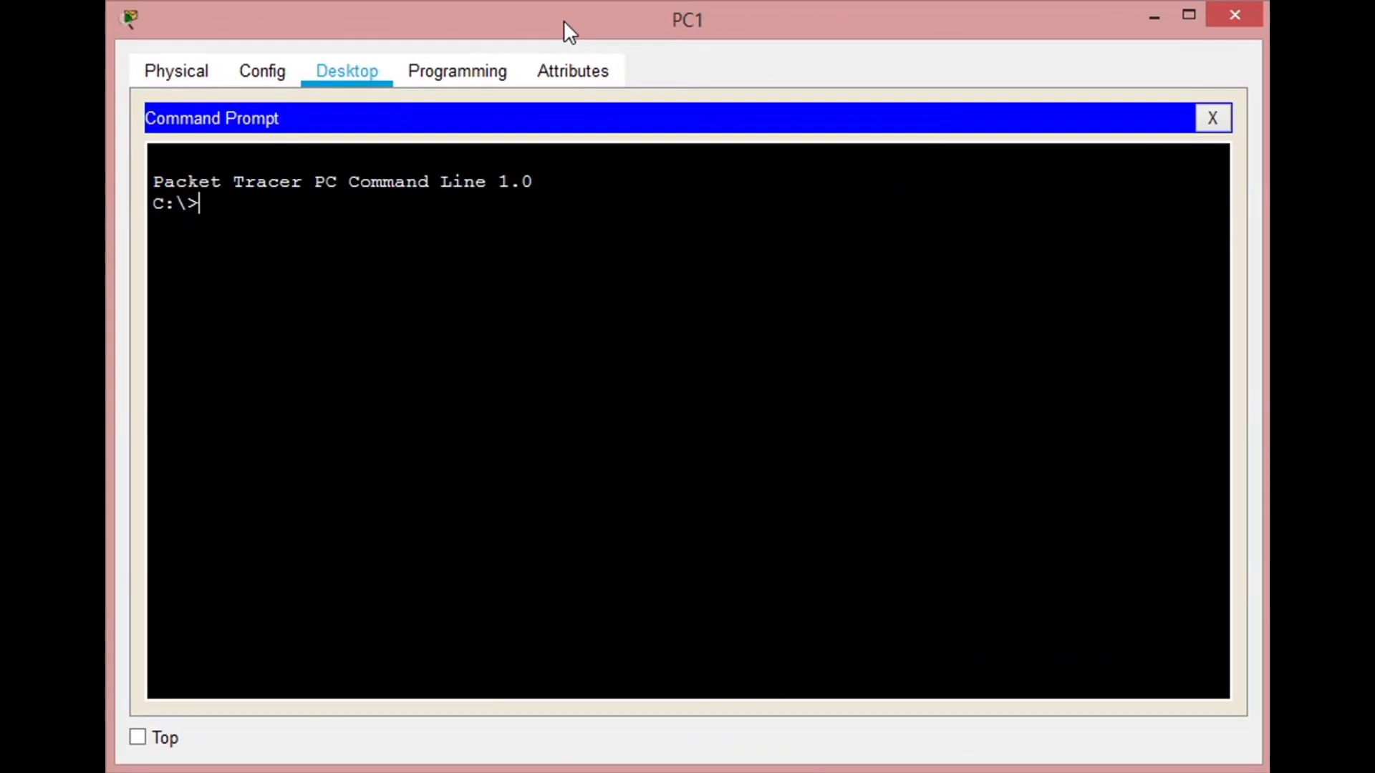
text(ipconfig)
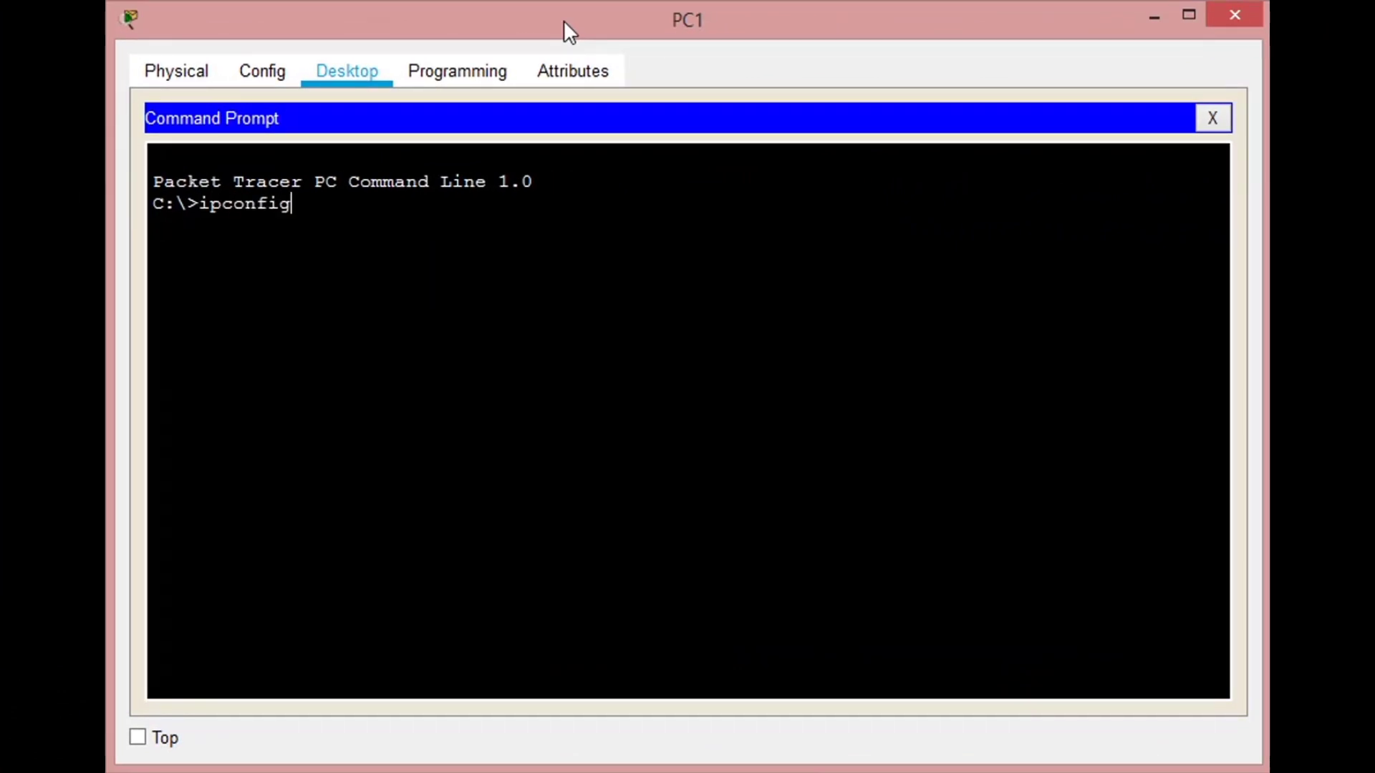
key(Return)
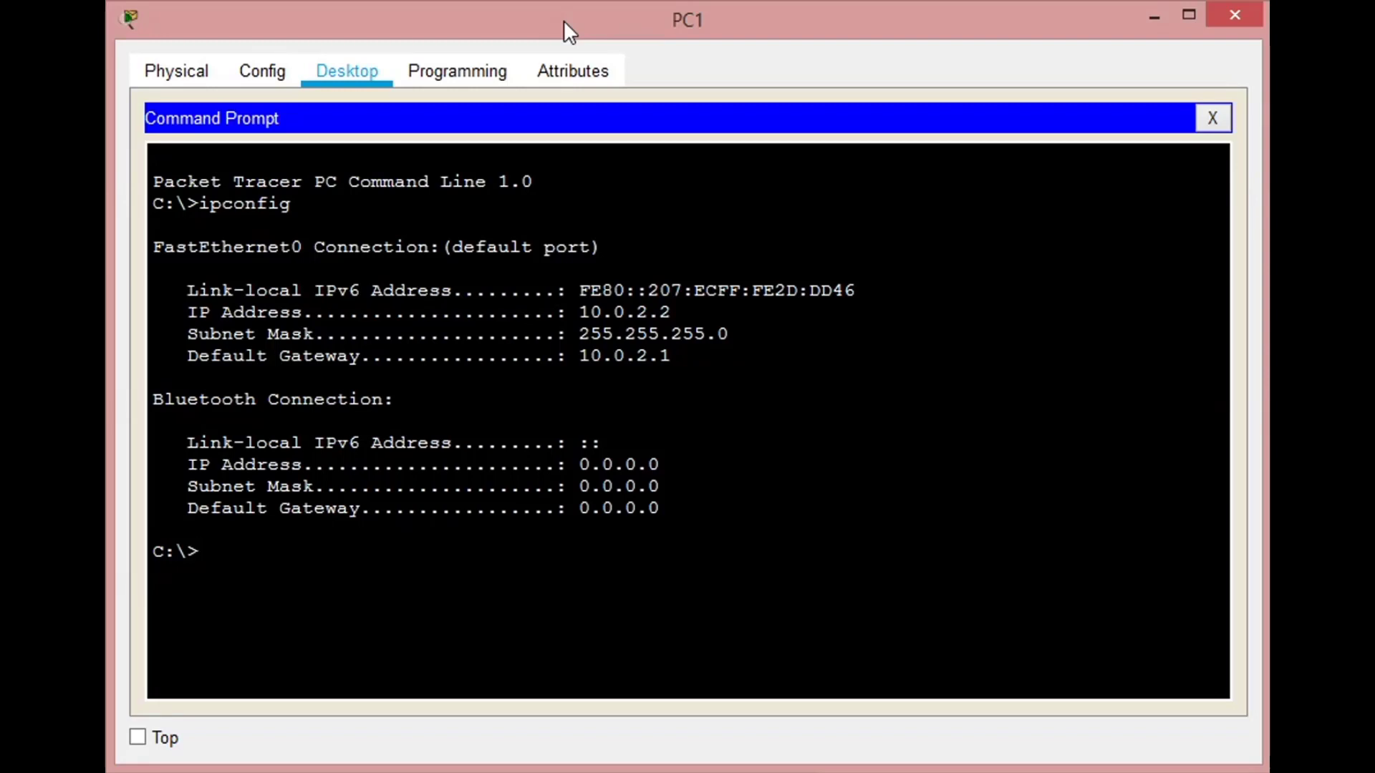
- Ping PC1's default gateway at 10.0.2.1
text(ping 10.0.2.1)
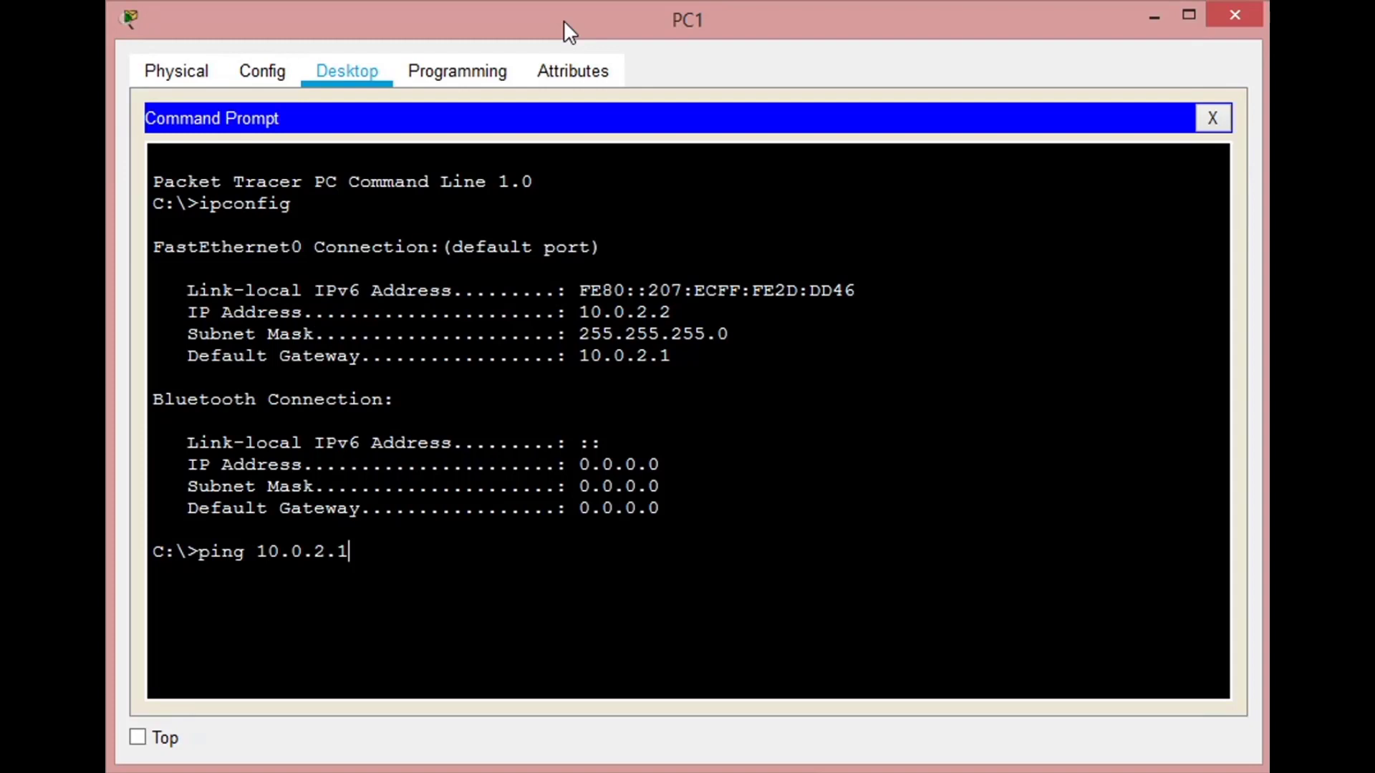
key(Return)
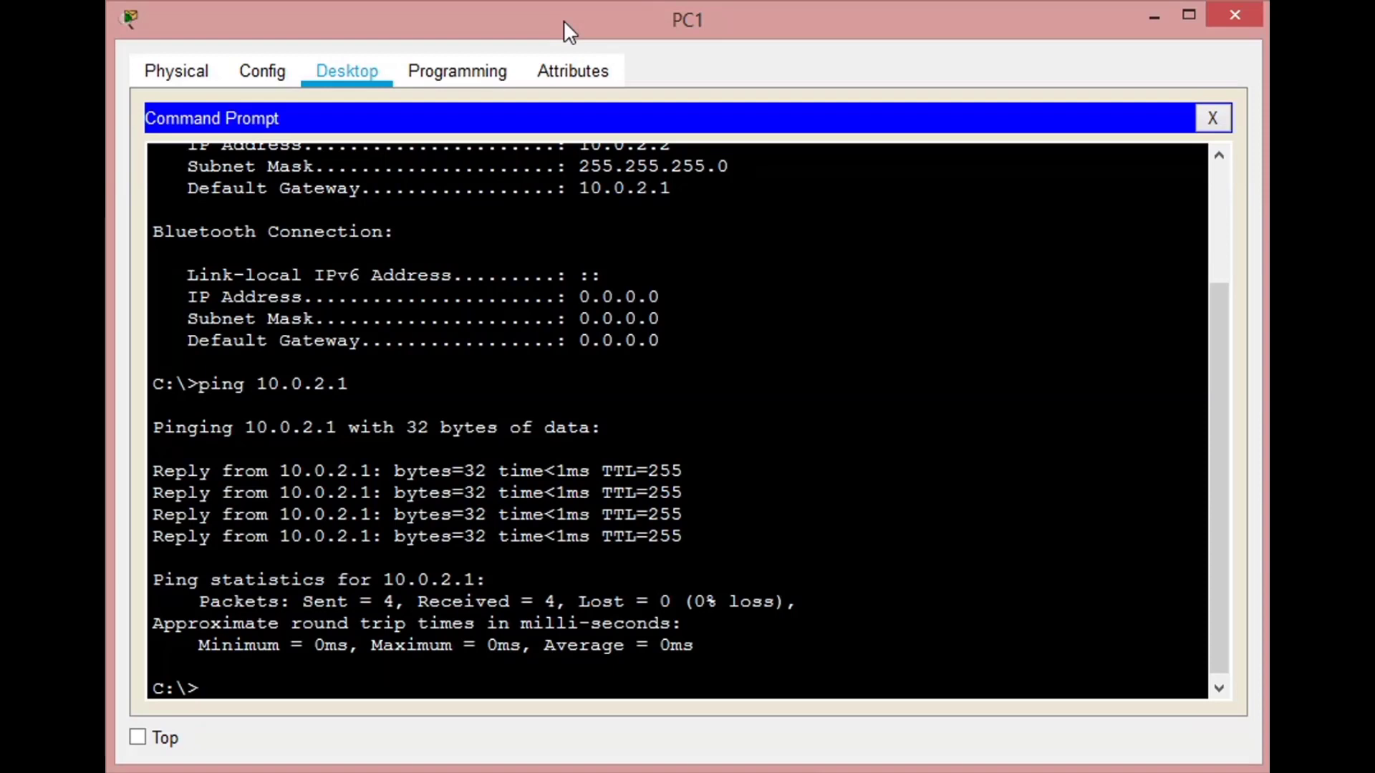
- Ping 10.0.1.2 from PC1 twice to test connectivity to another VLAN
text(ping 10.)
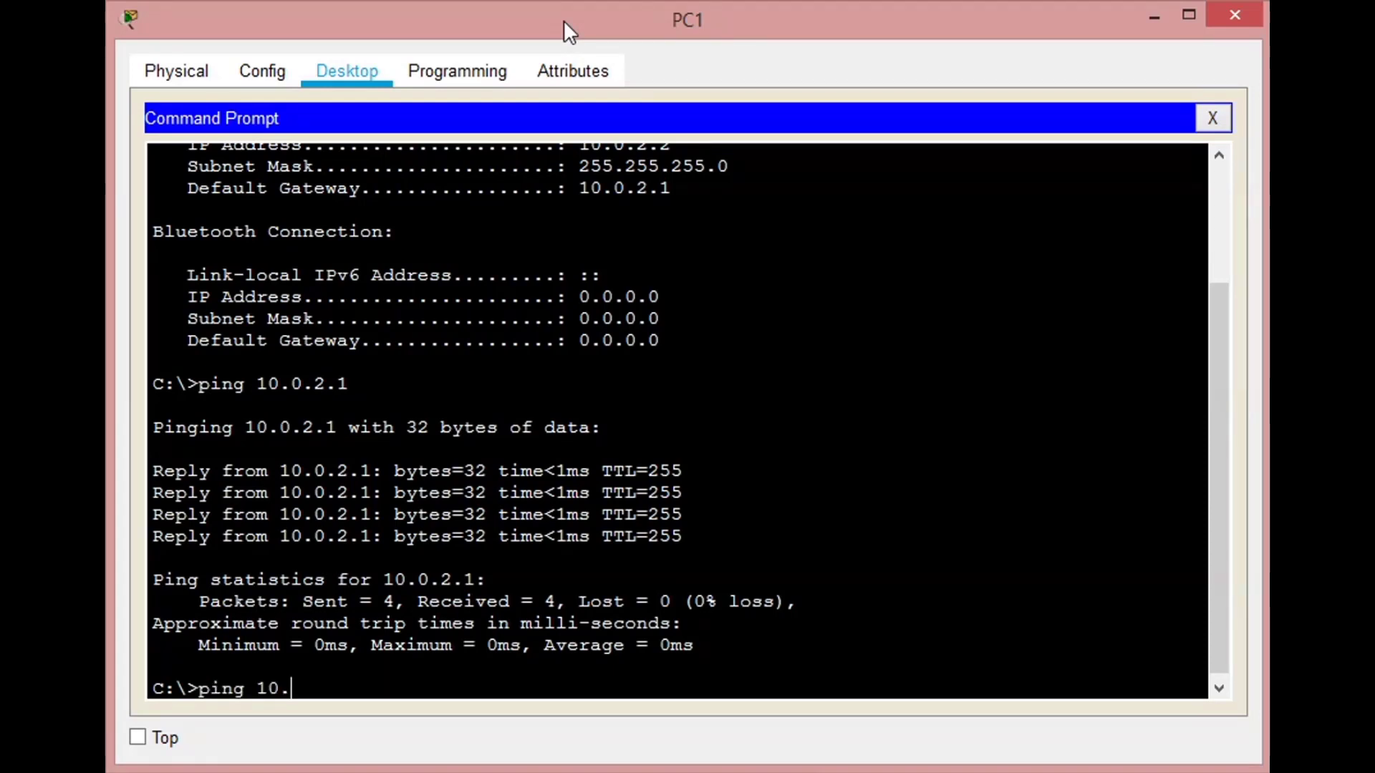
text(0.1.2)
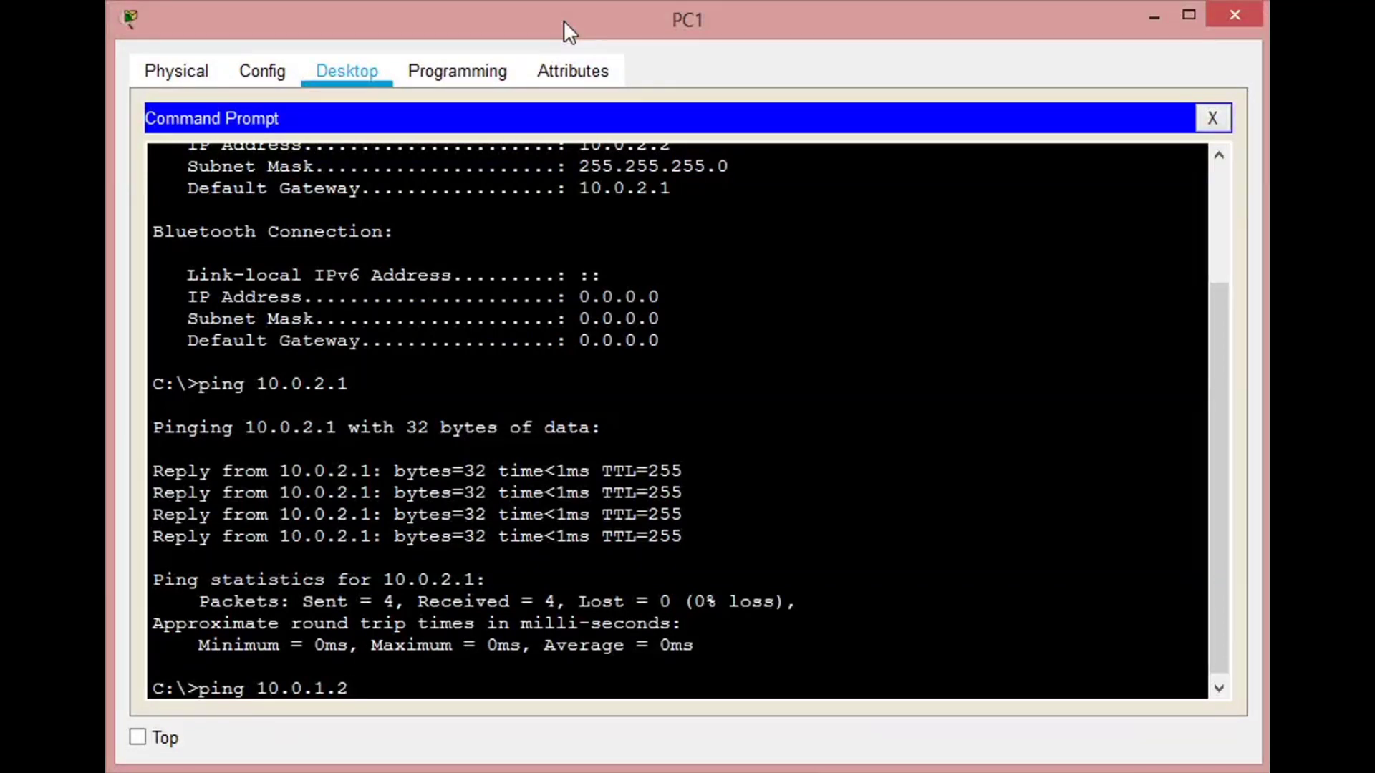
key(Return)
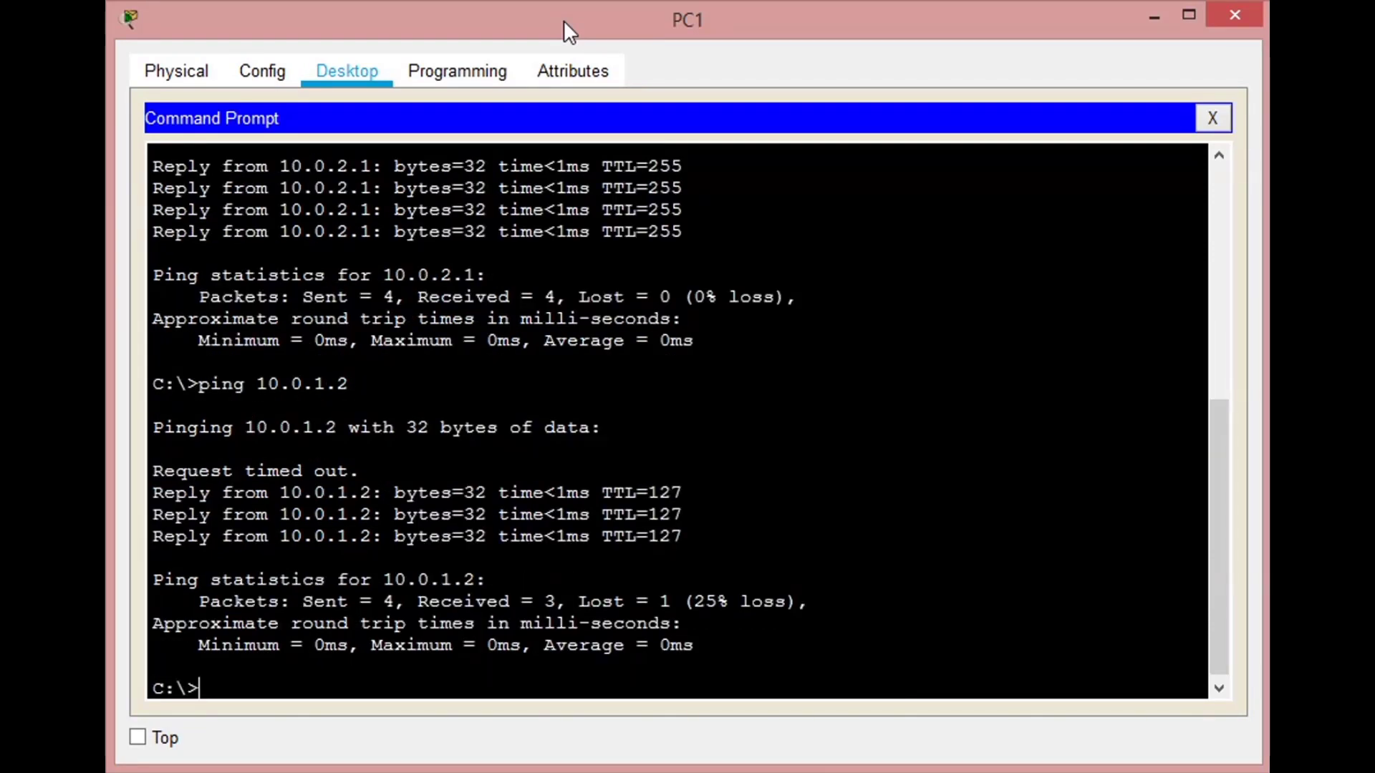
key(Up)
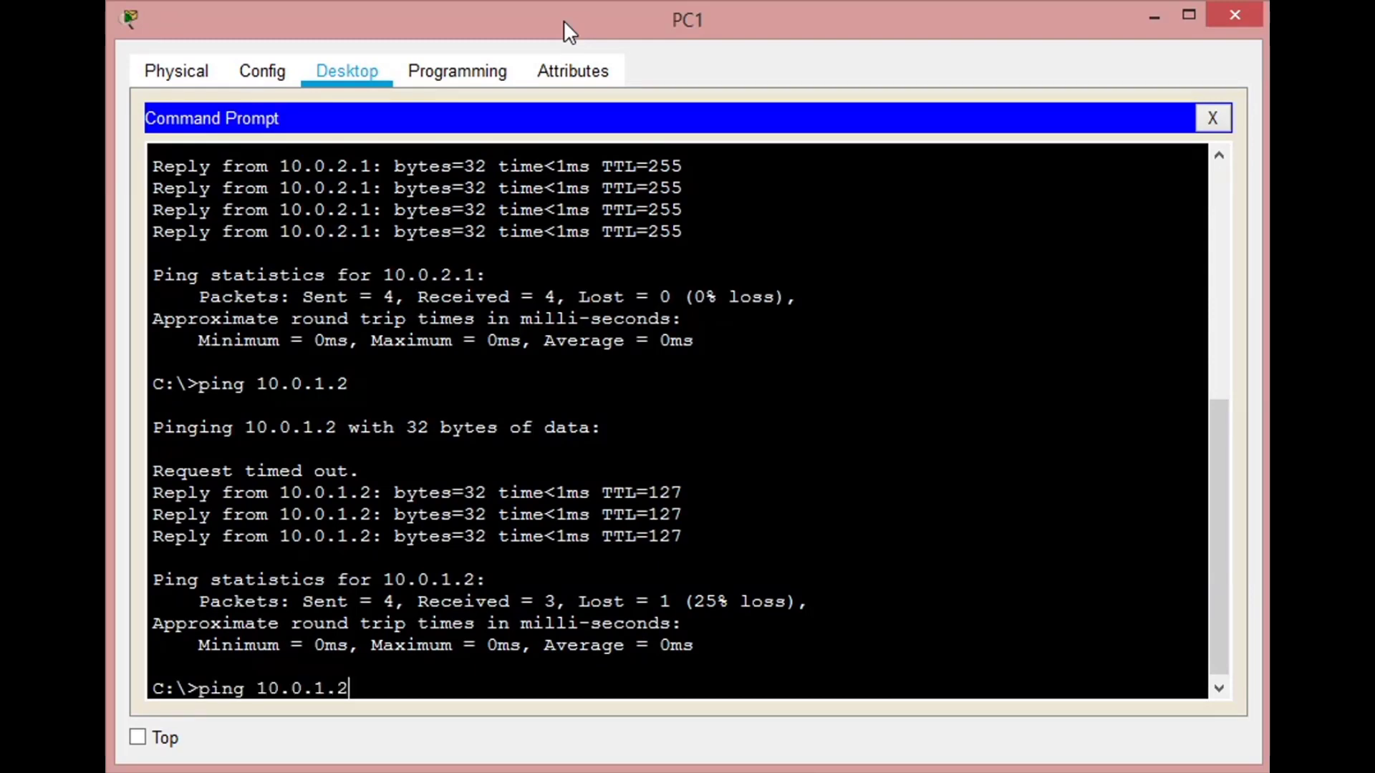
key(Return)
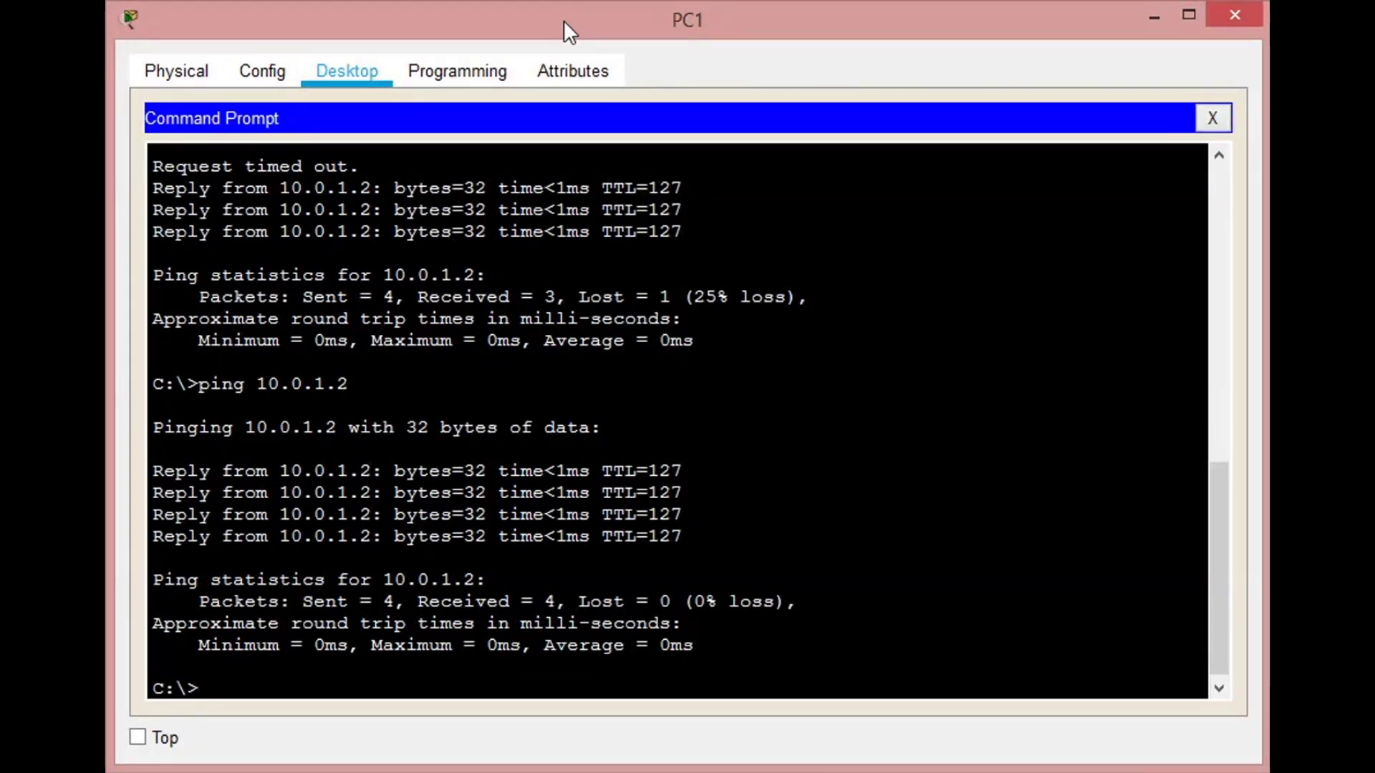
- Ping 10.0.3.2 from PC1 to test connectivity between VLANs
text(ping 10)
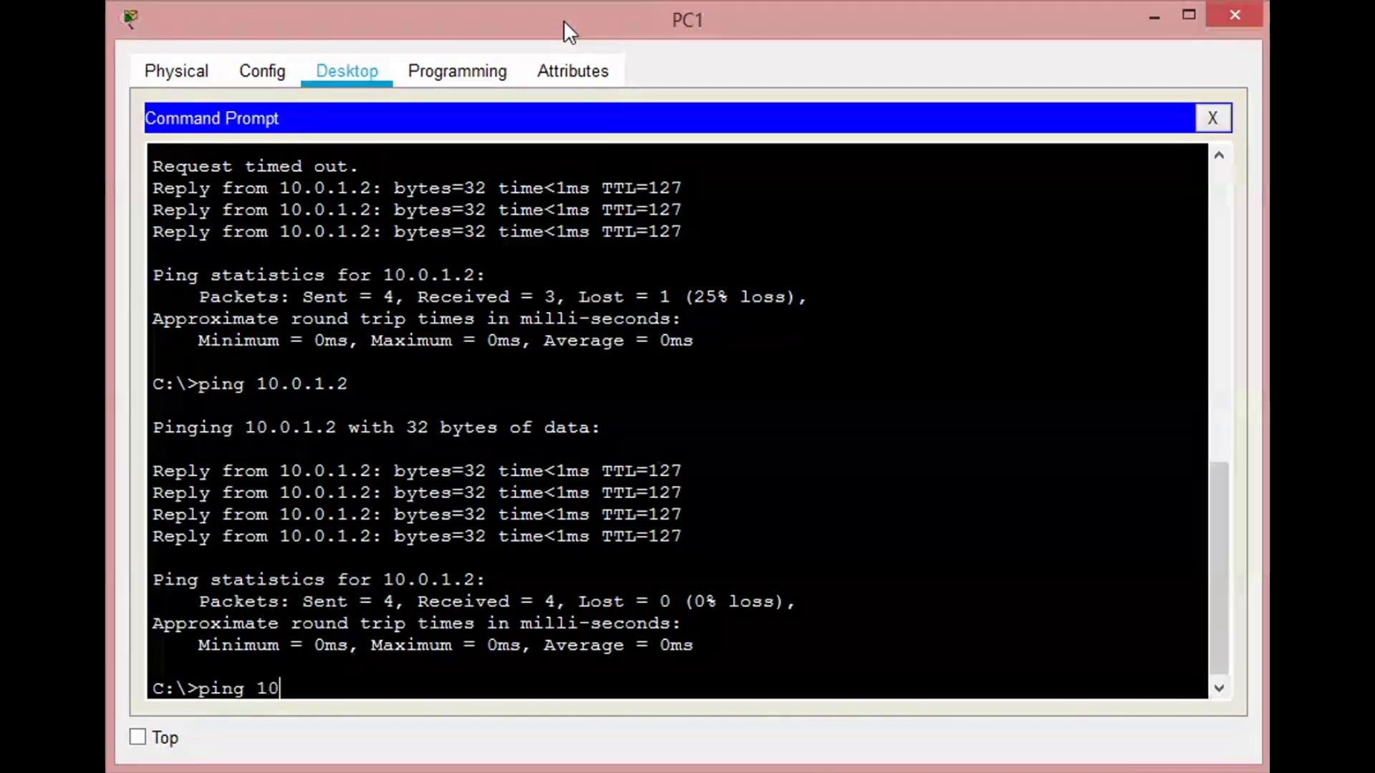
text(.0.3.)
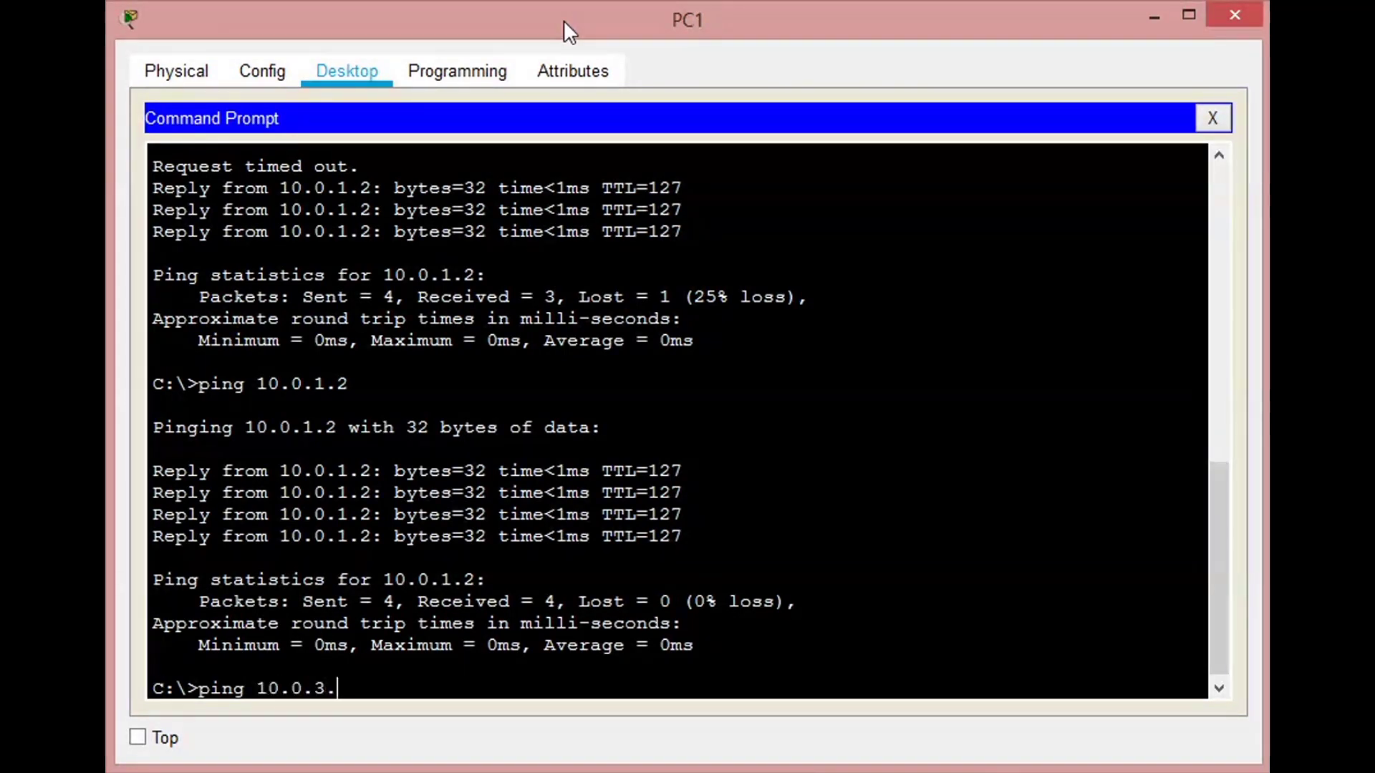
text(2)
key(Return)
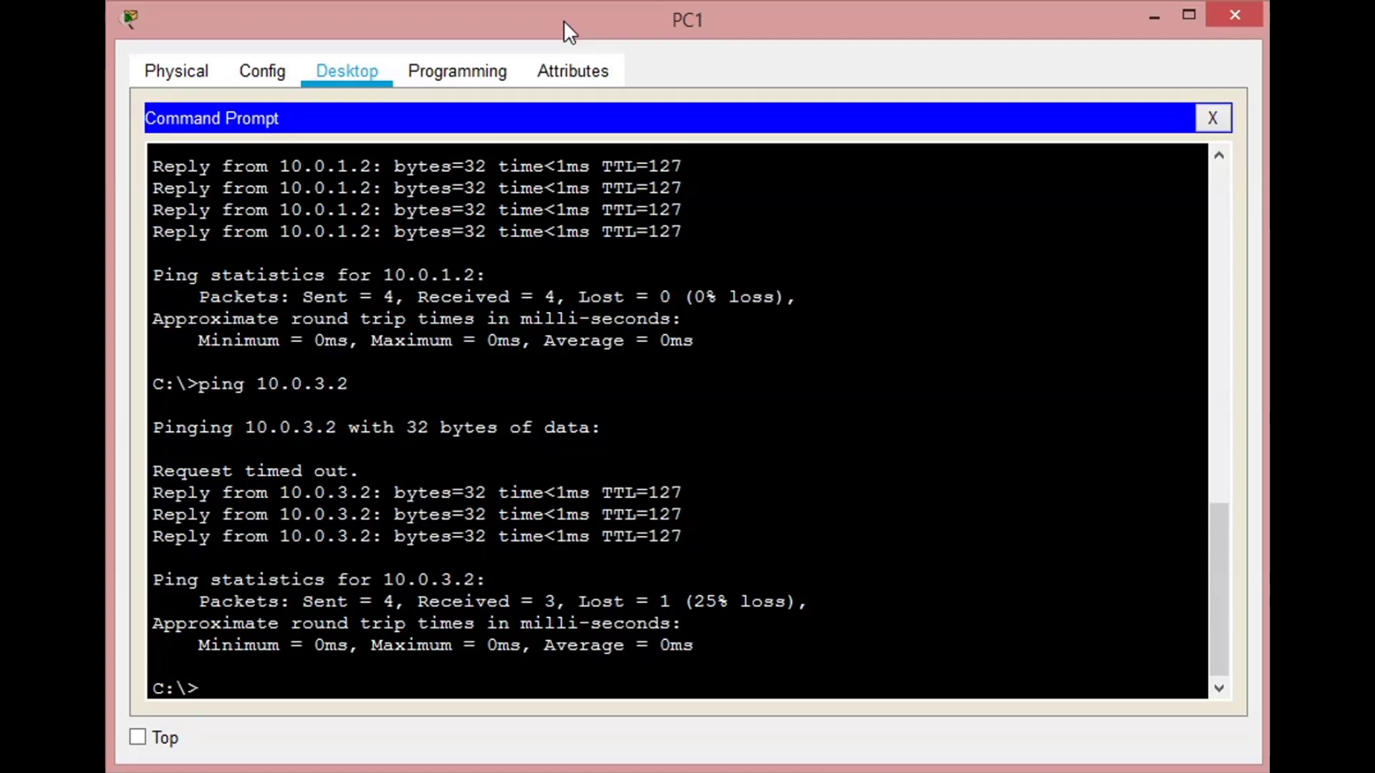
- Ping 10.0.0.1 from PC1 twice to test connectivity beyond the core switch
key(Up)
key(BackSpace)
key(BackSpace)
key(BackSpace)
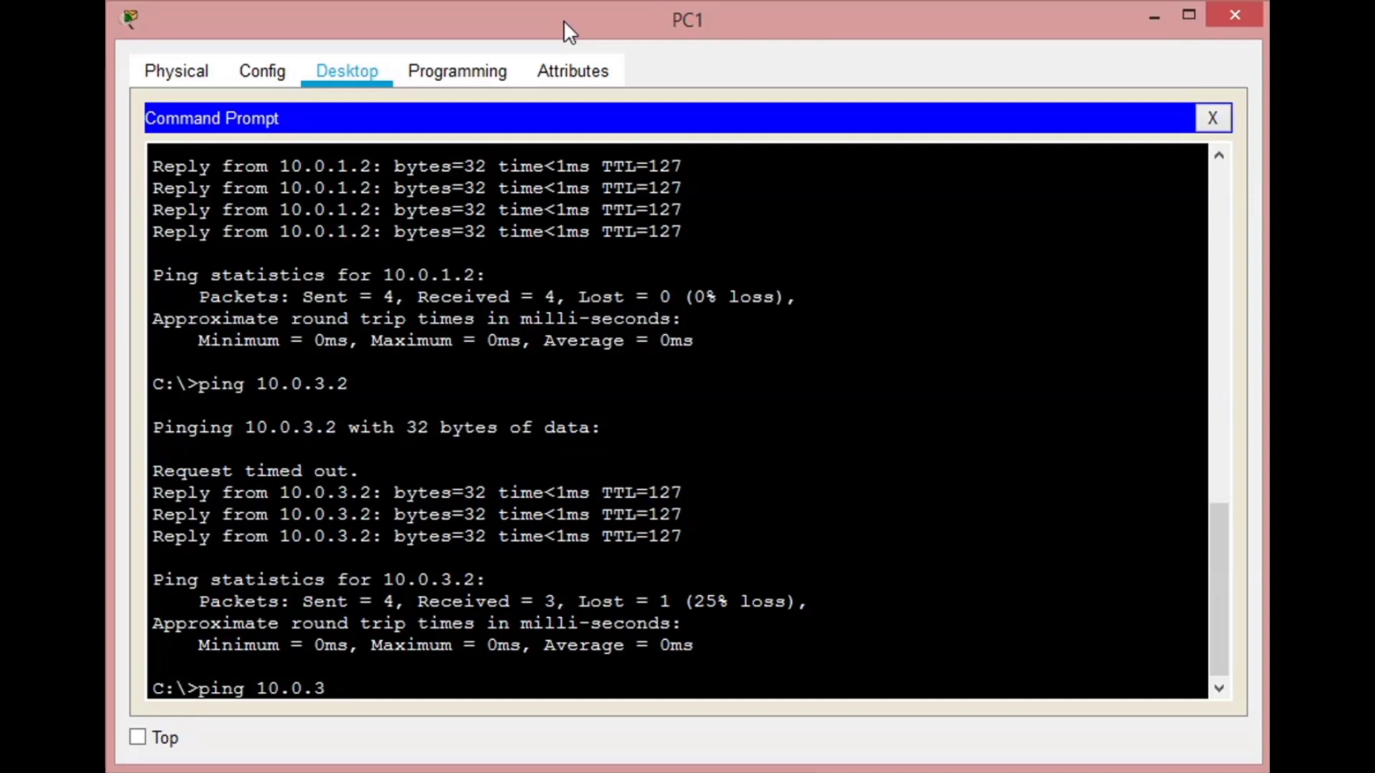
text(0.1)
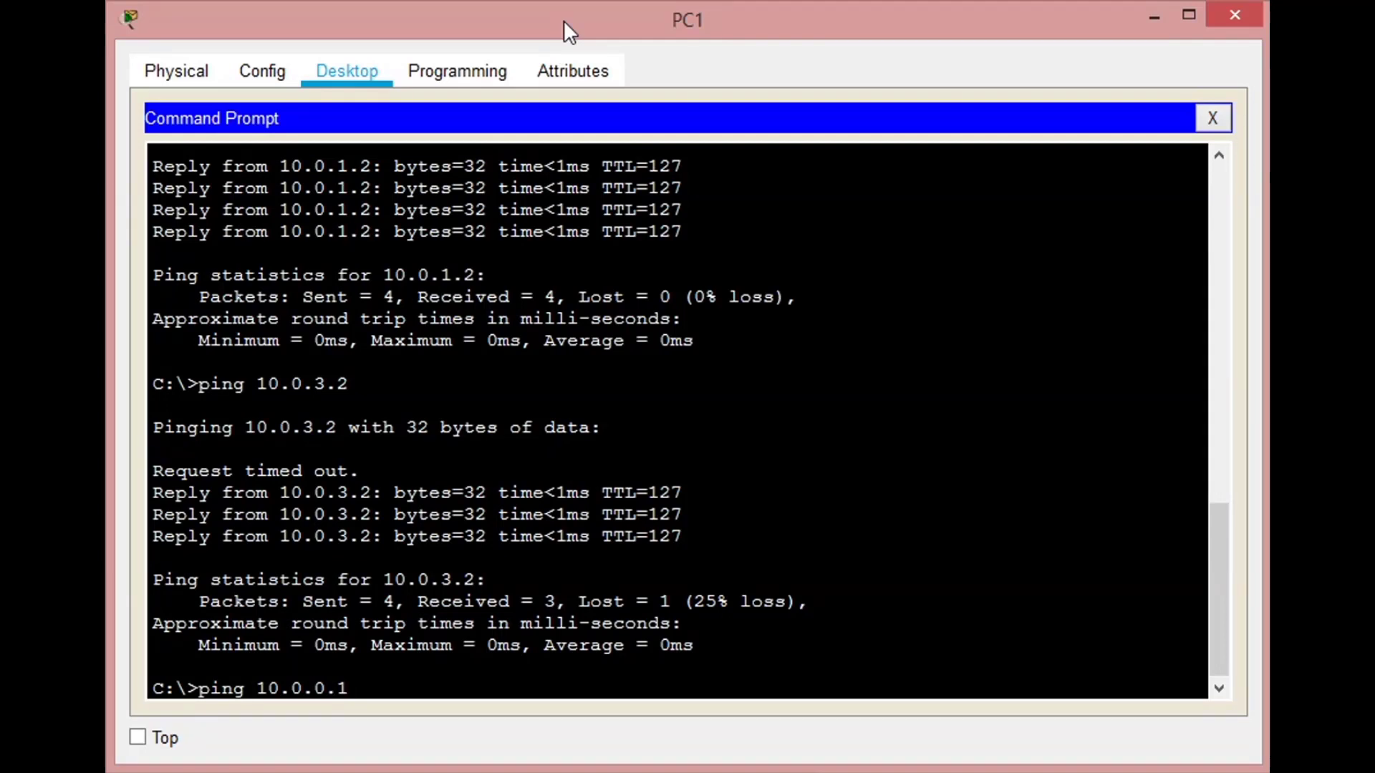
key(Return)
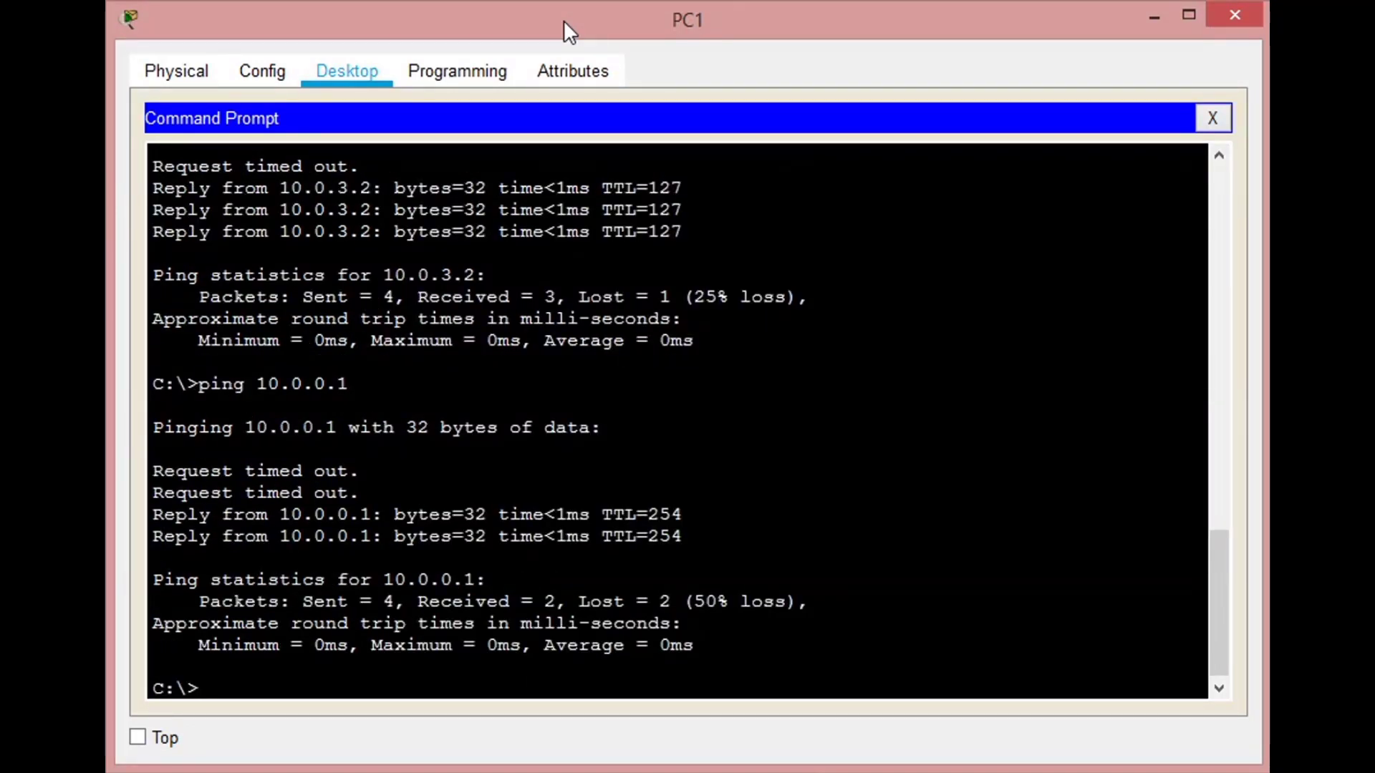
key(Up)
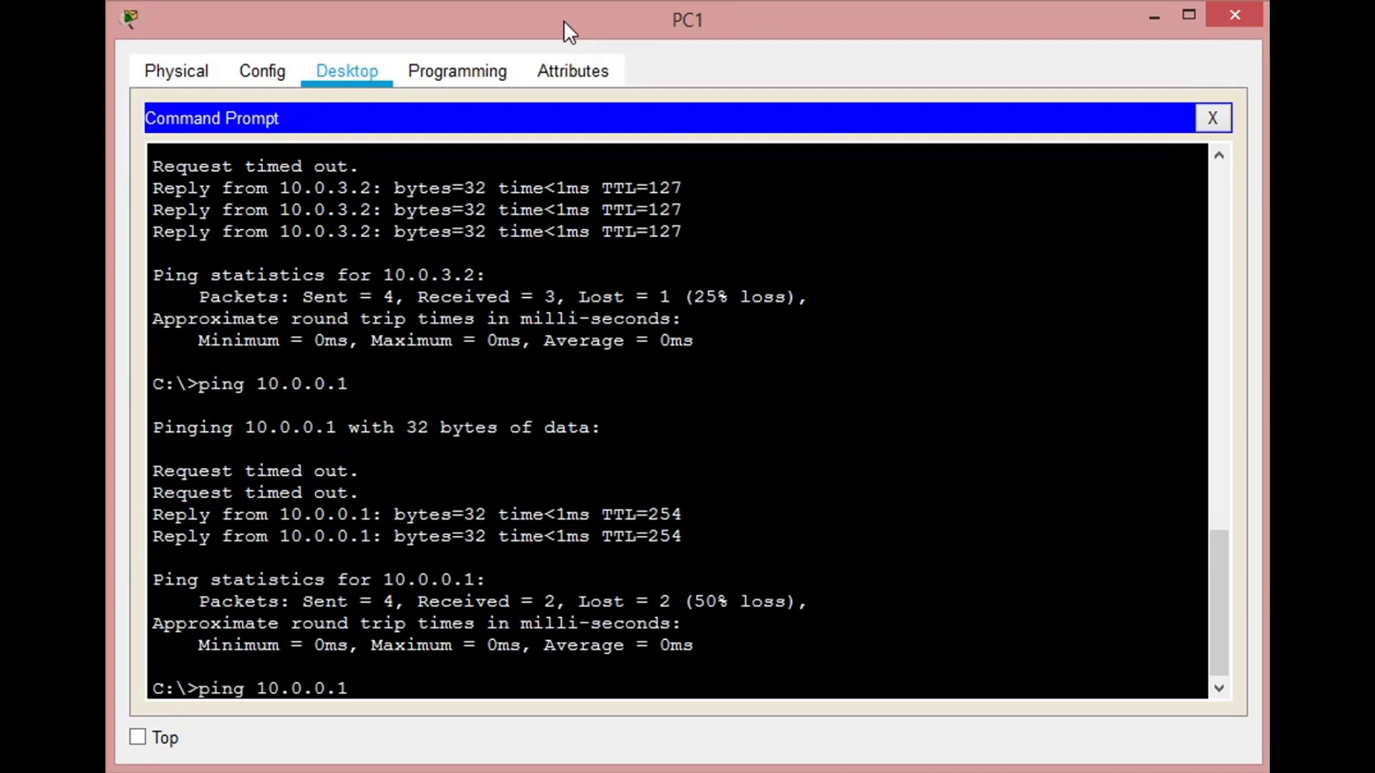
key(Return)
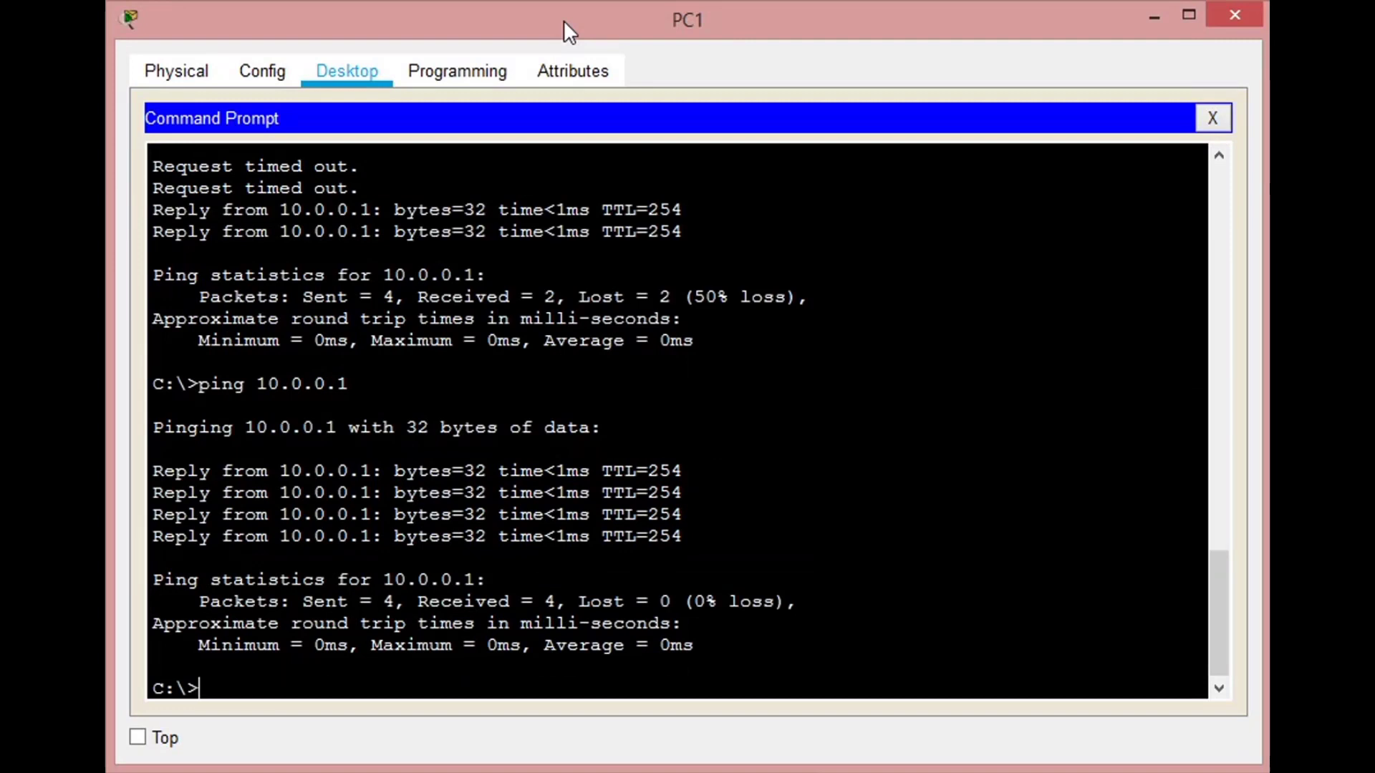
- Ping 192.168.0.2 from PC1 twice
text(ping 192.168.0.2)
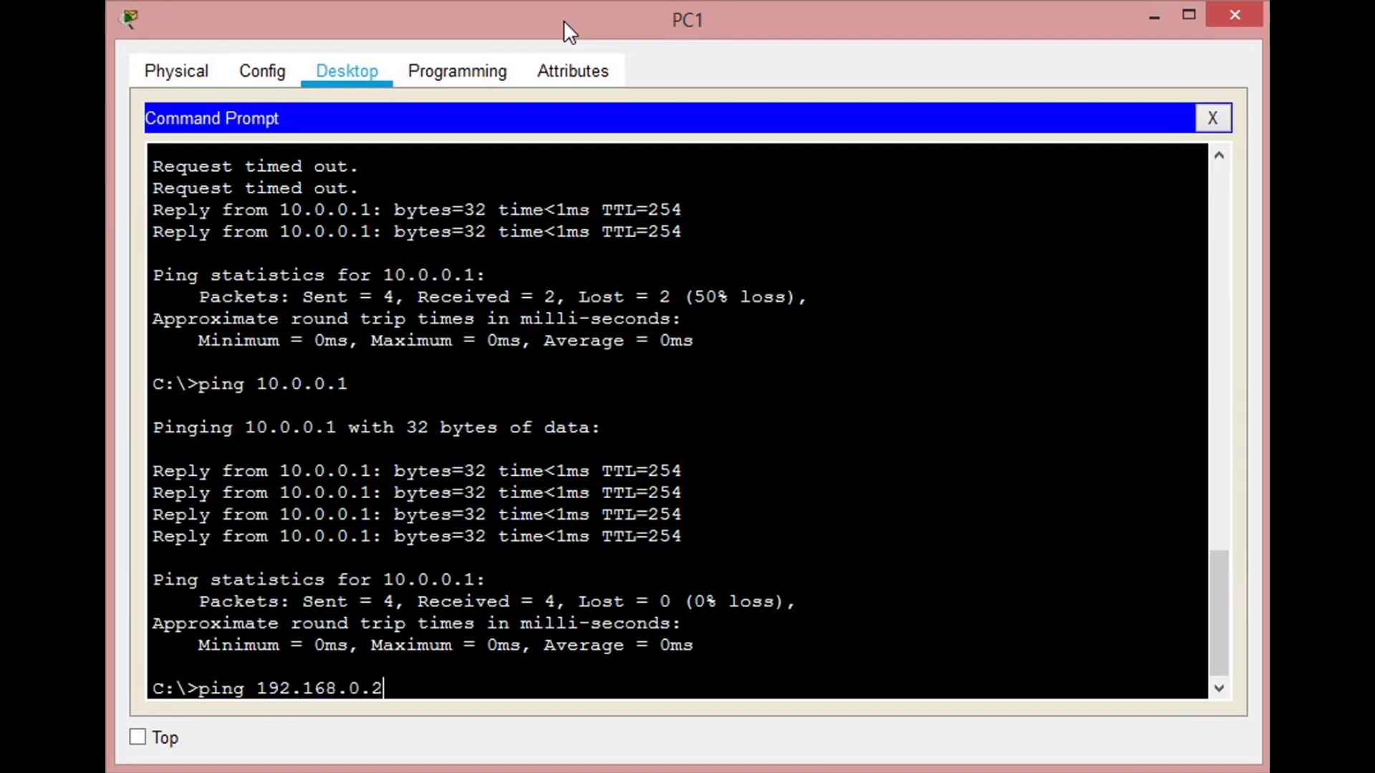
key(Return)
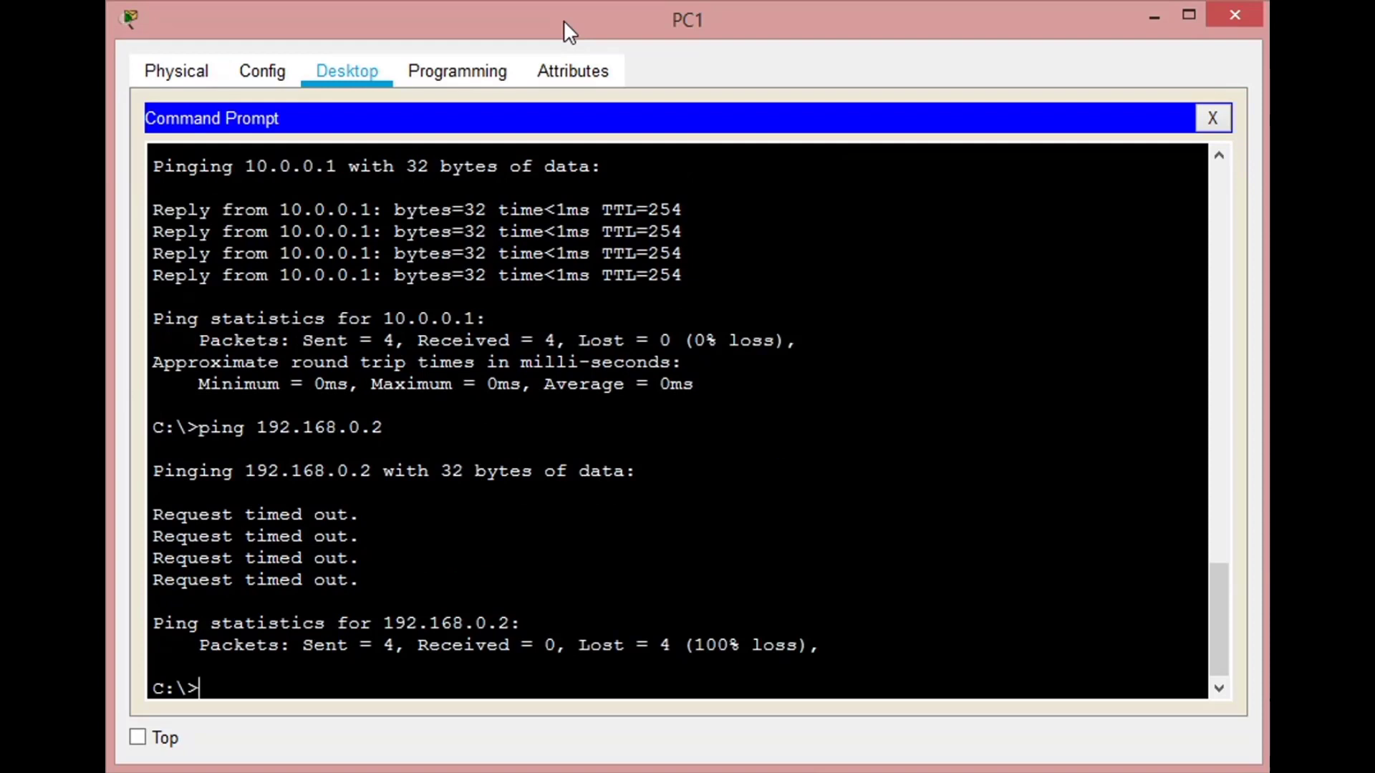
key(Up)
key(Return)
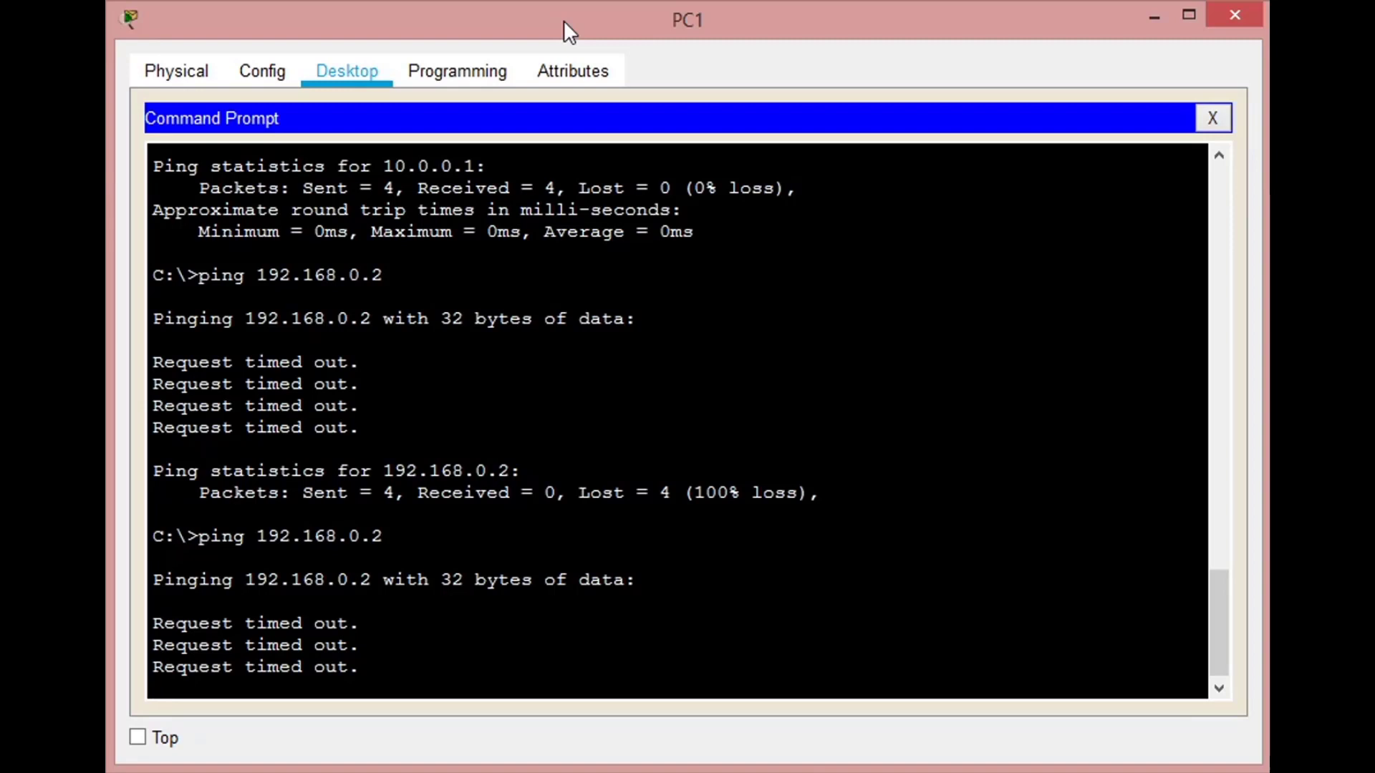
- Trace the route from PC1 to 192.168.0.2 with tracert, then interrupt the trace
text(tracert)
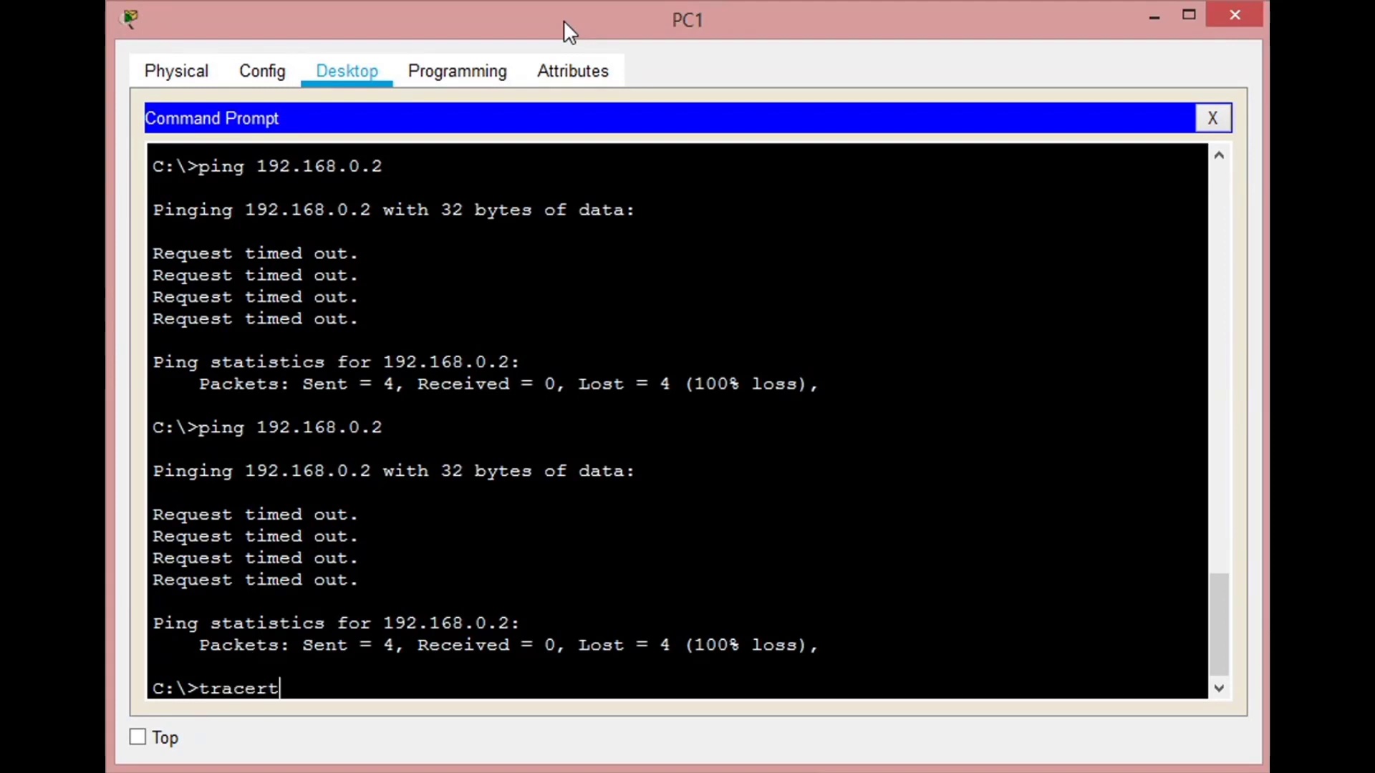
text( 192.168.0.2)
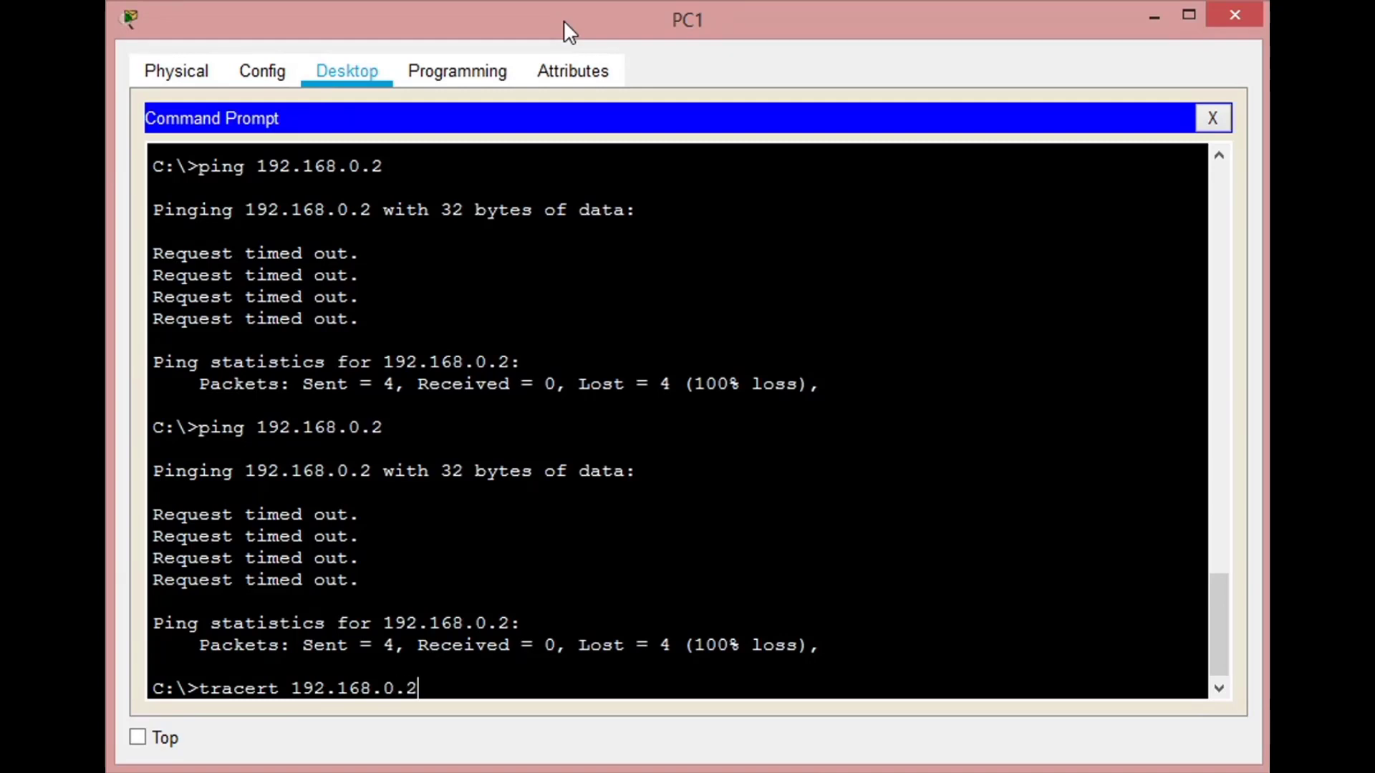
key(Return)
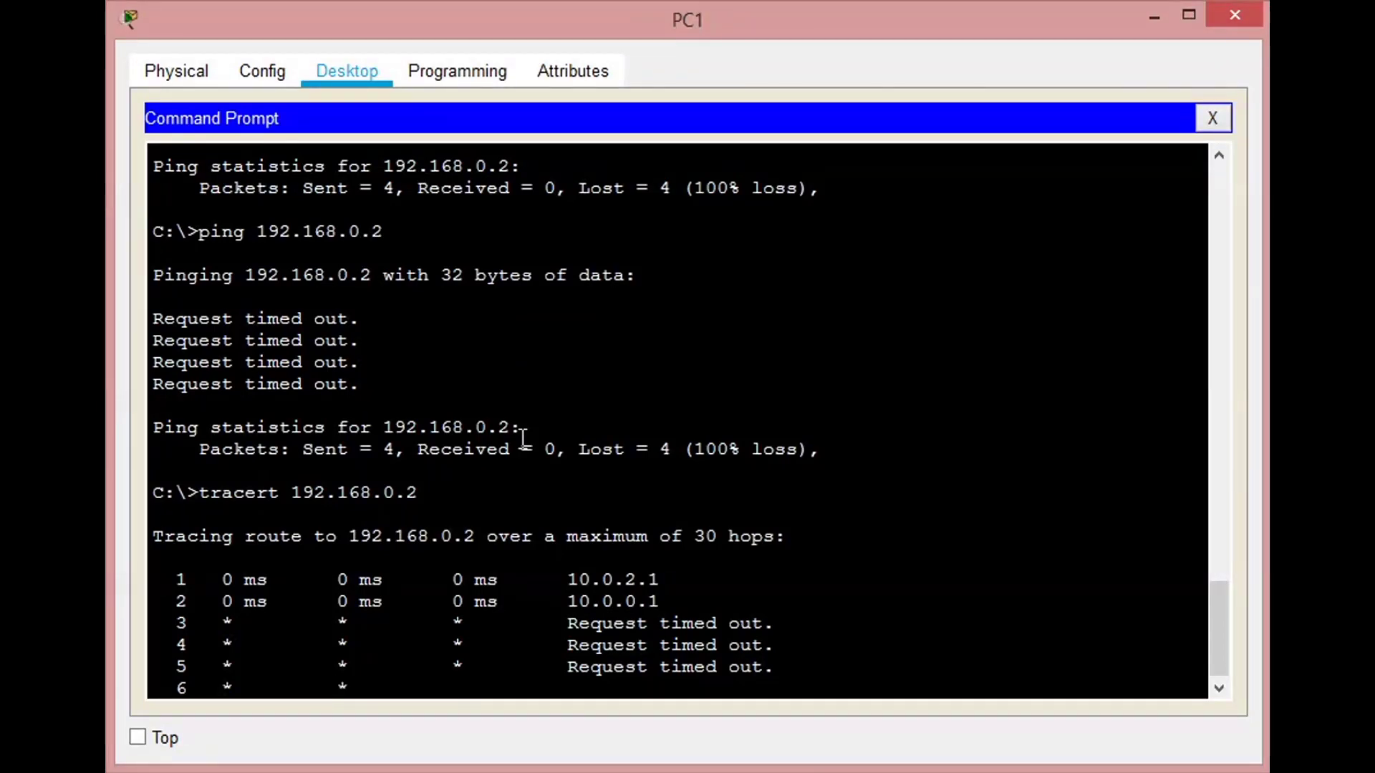
key(ctrl+c)
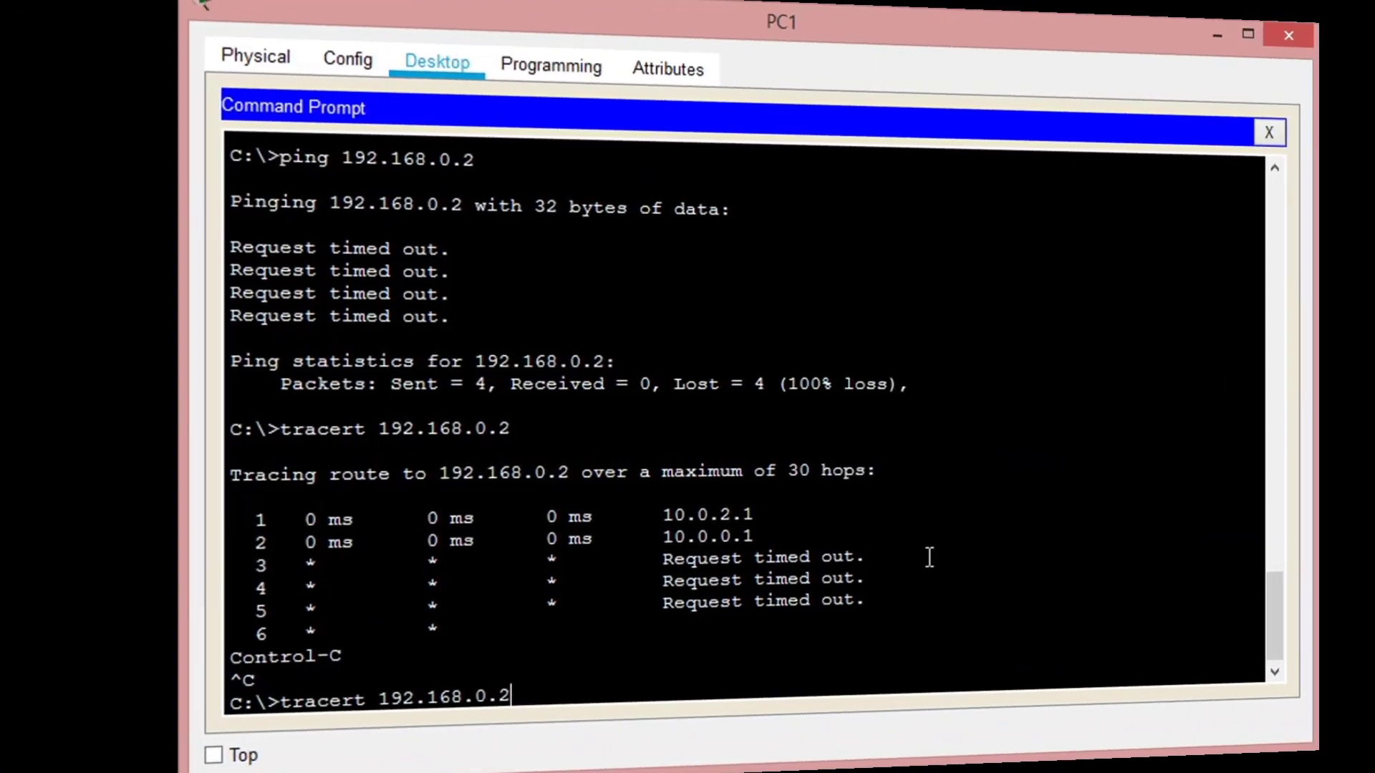
- Ping 192.168.0.3 from PC1's command prompt
key(Up)
key(Up)
key(Down)
key(BackSpace)
text(3)
key(Return)
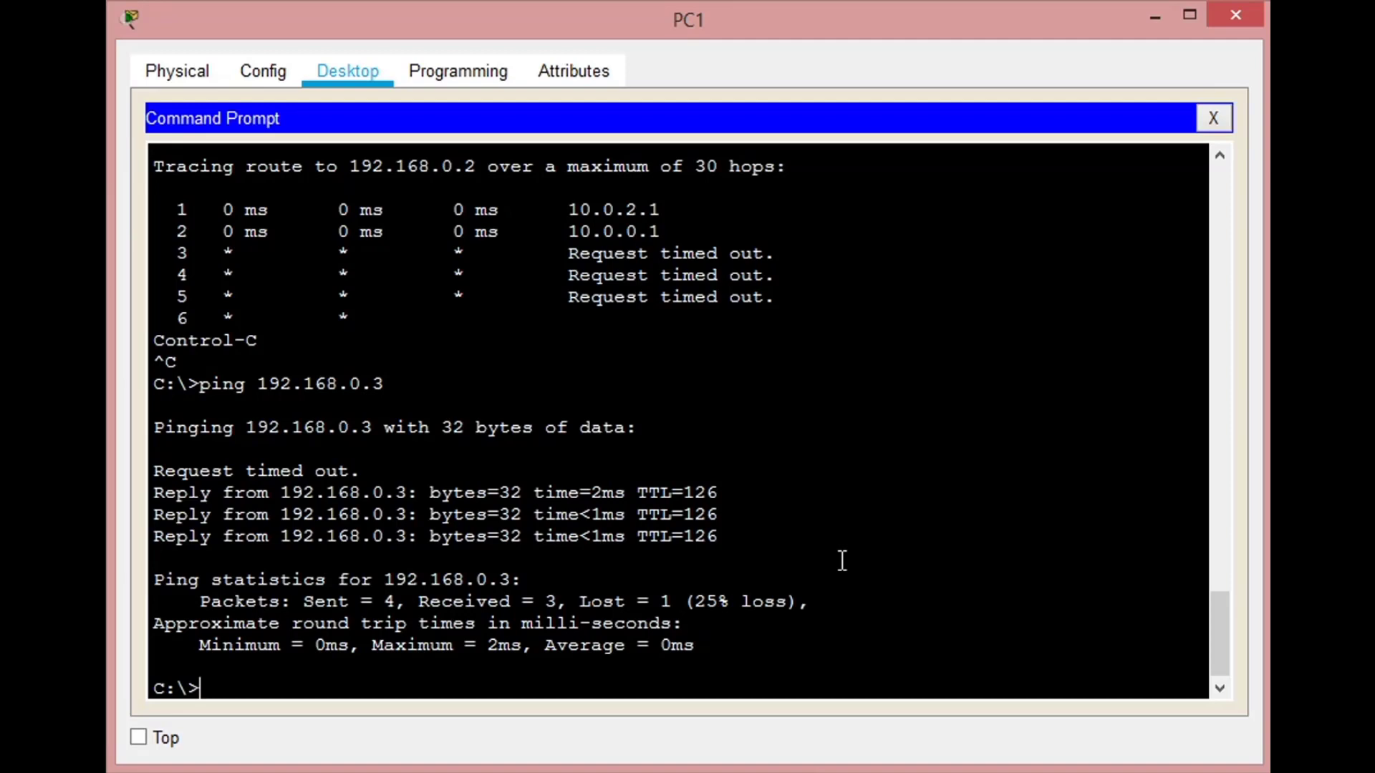
- Ping the public address 190.144.125.1 from PC1
key(Up)
key(BackSpace)
key(BackSpace)
key(BackSpace)
key(BackSpace)
key(BackSpace)
key(BackSpace)
key(BackSpace)
key(BackSpace)
key(BackSpace)
text(0.144.2)
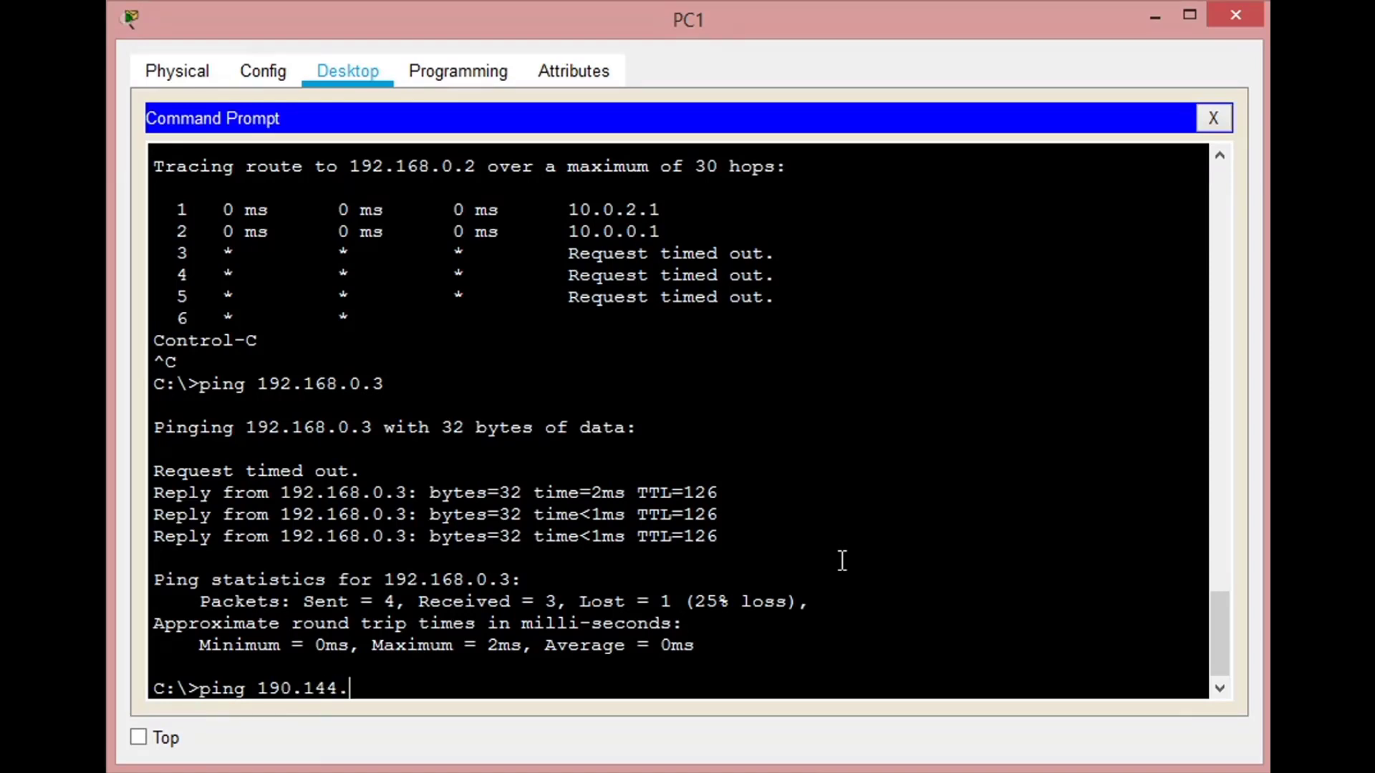
key(BackSpace)
text(125.1)
key(Return)
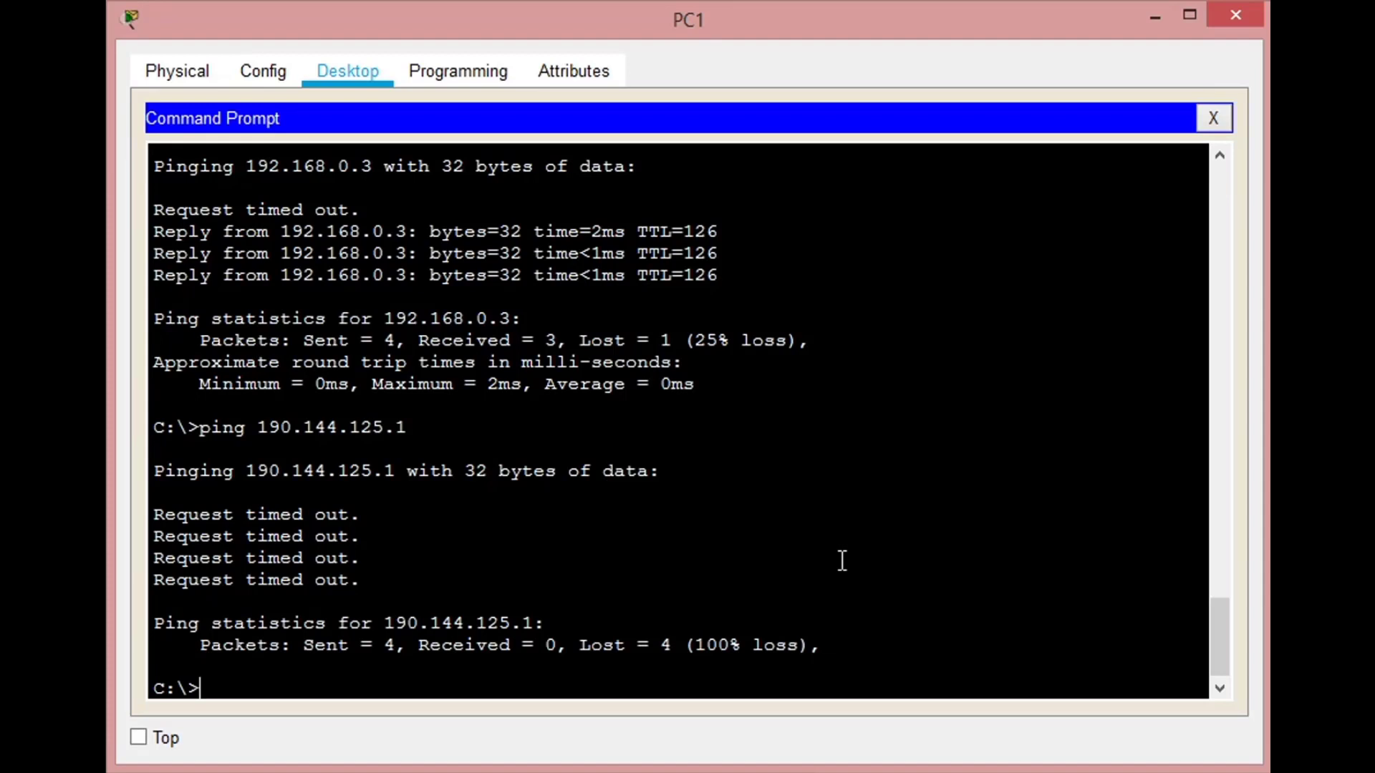
- Ping 192.168.0.4 from PC1's command prompt
key(Up)
key(Up)
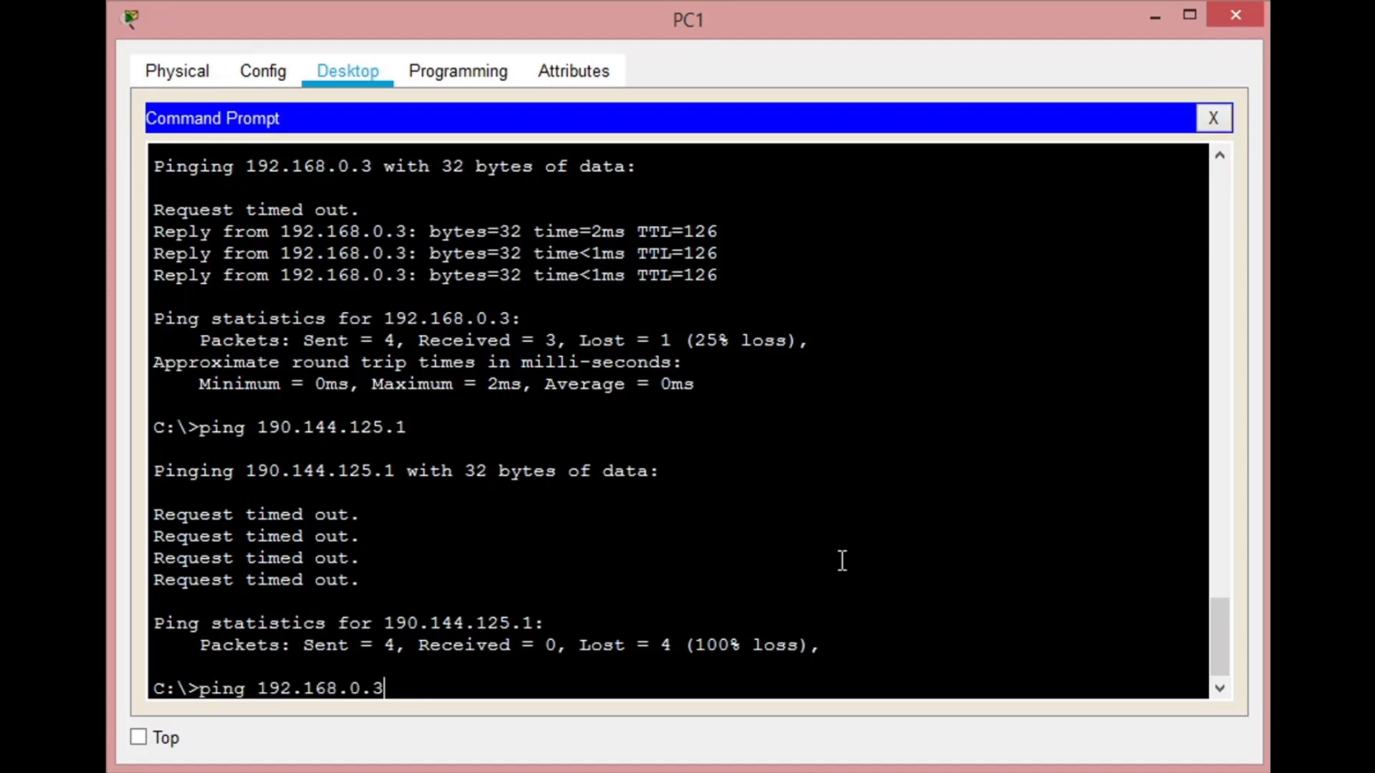
key(BackSpace)
text(4)
key(Return)
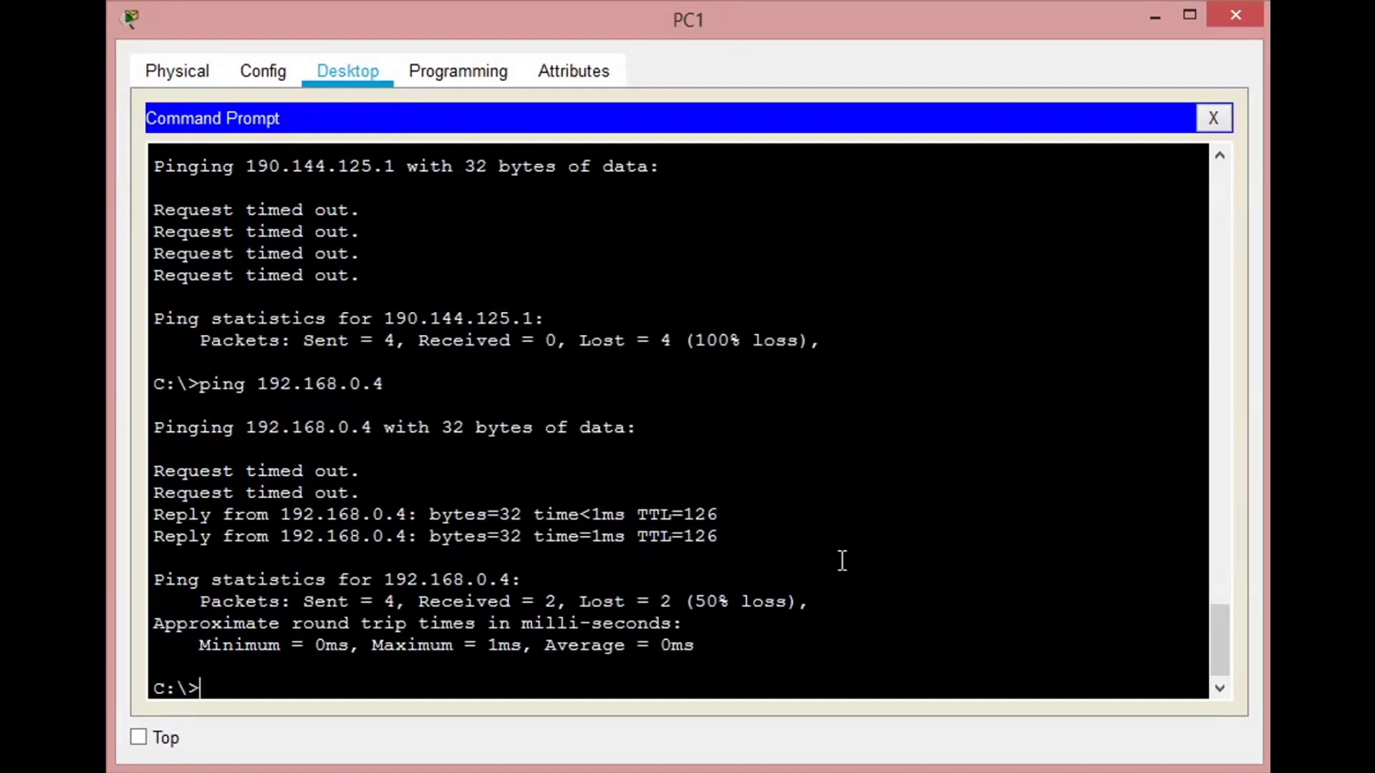
- Trace the route from PC1 to 192.168.0.3 with tracert
key(Up)
key(Up)
key(Up)
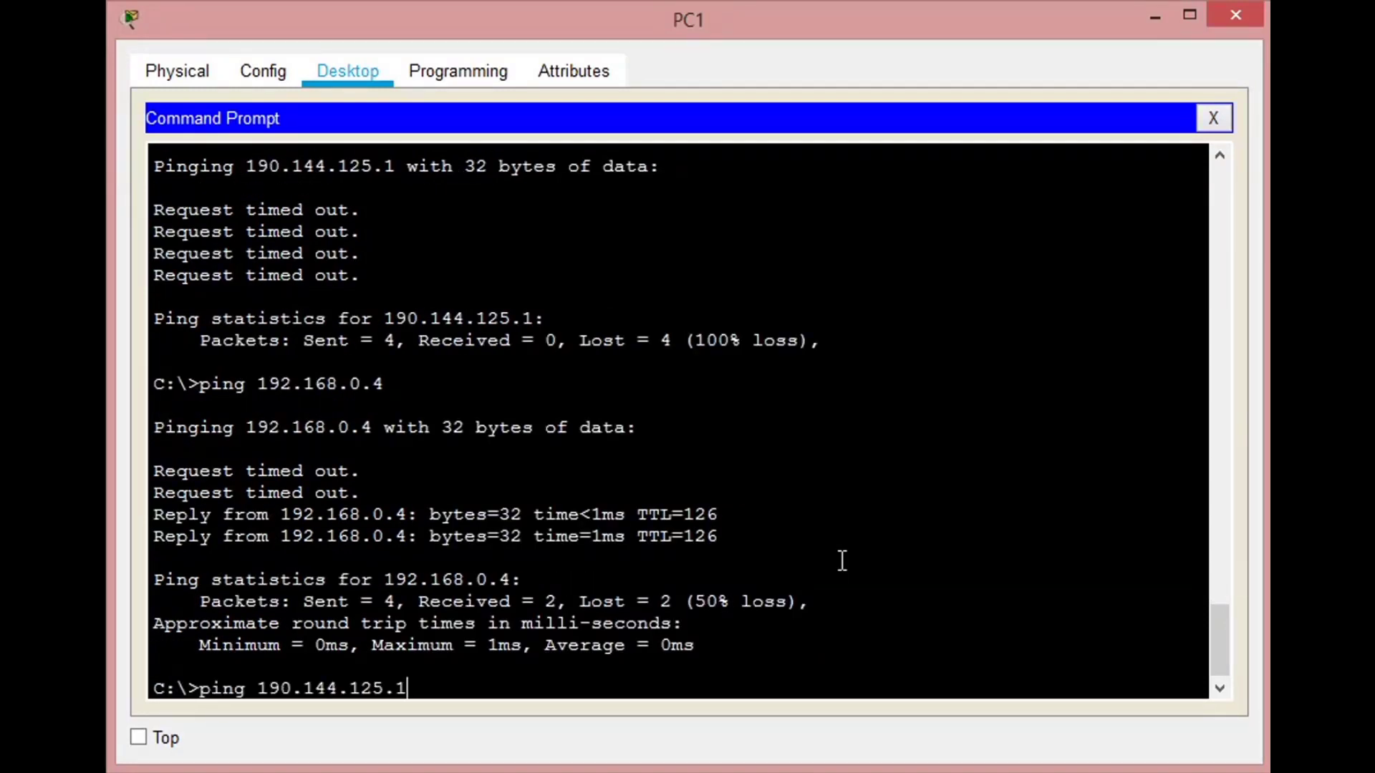
key(Up)
key(BackSpace)
text(3)
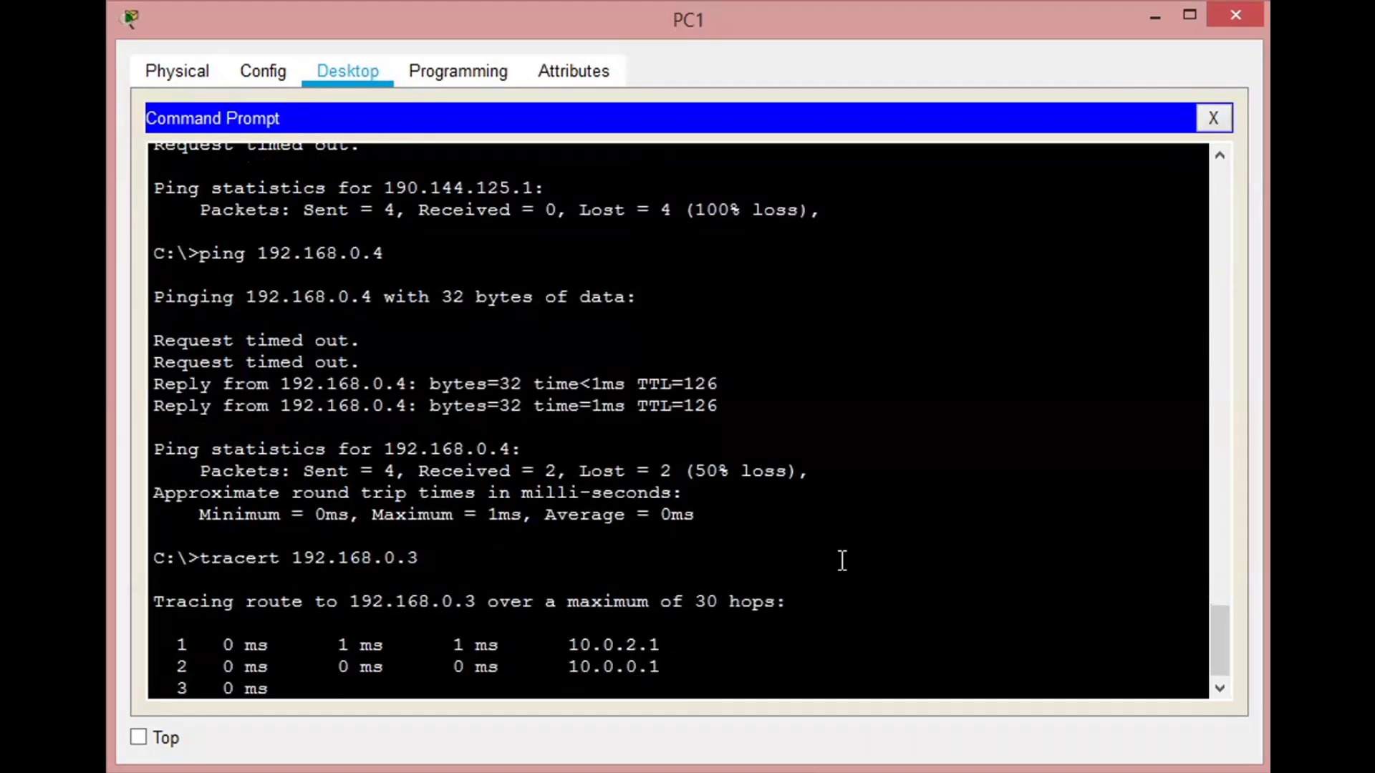